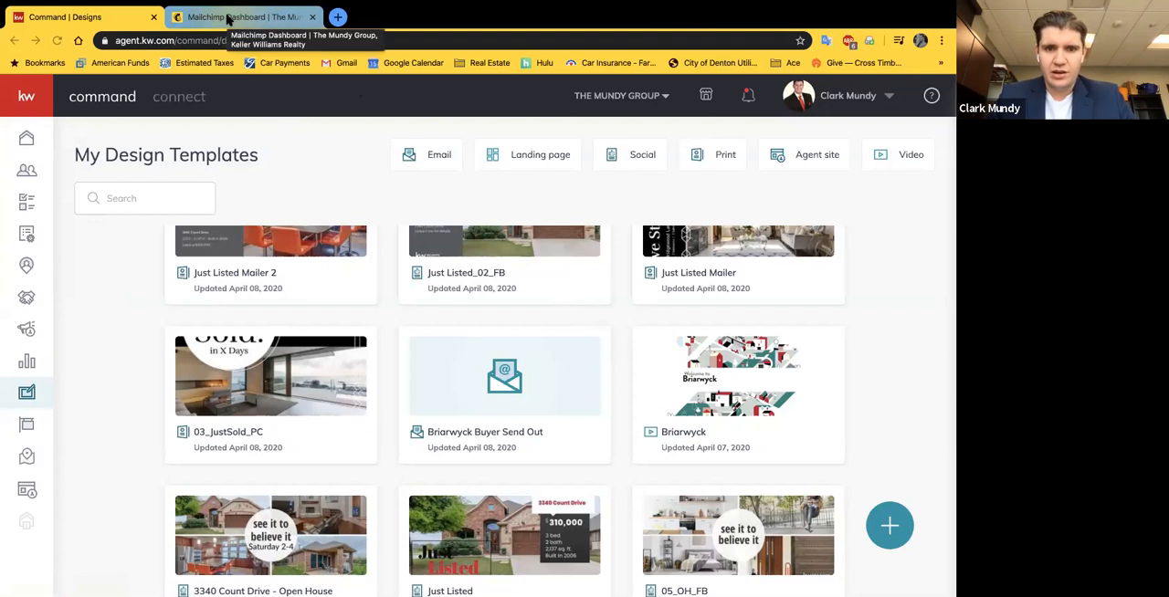
Step: Go to the Command home page and open the dashboard of the Campaigns section
left_click(26, 140)
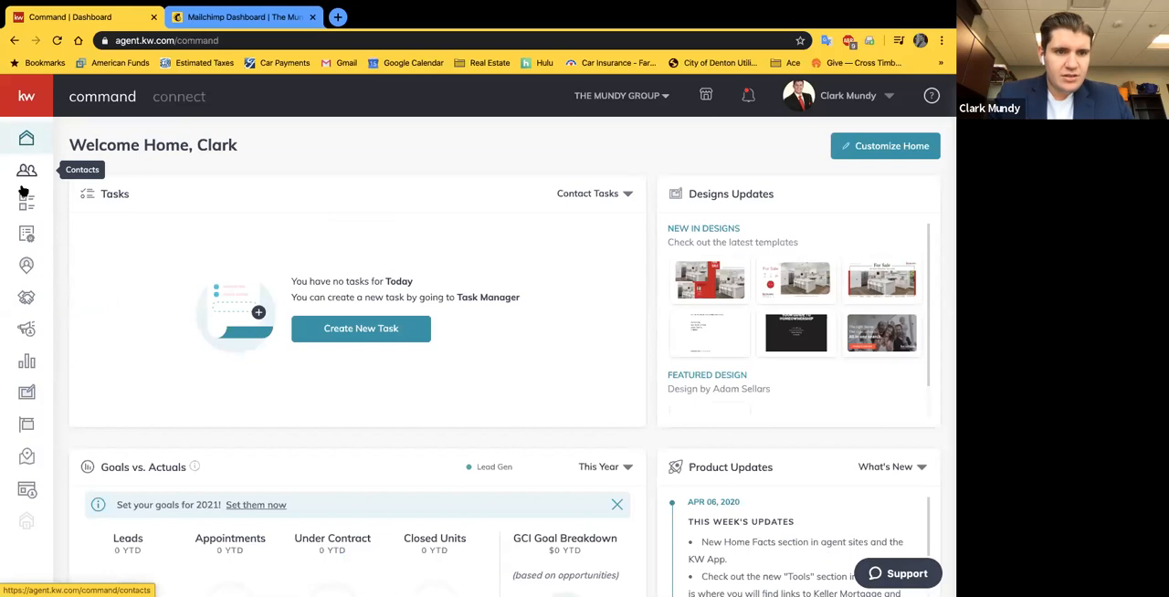
left_click(27, 330)
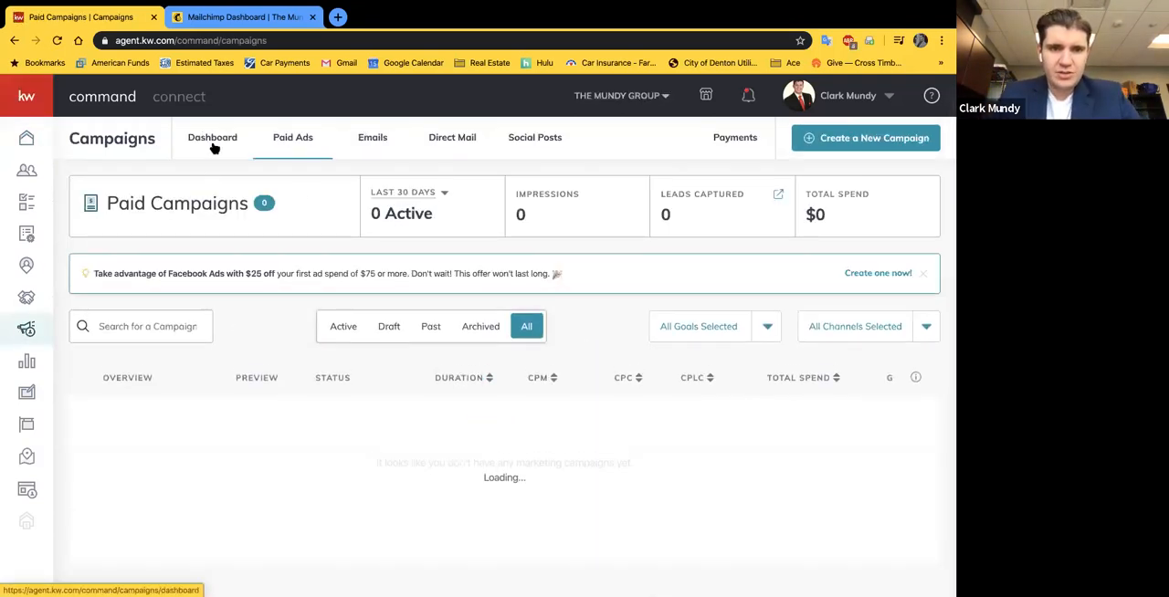
left_click(201, 137)
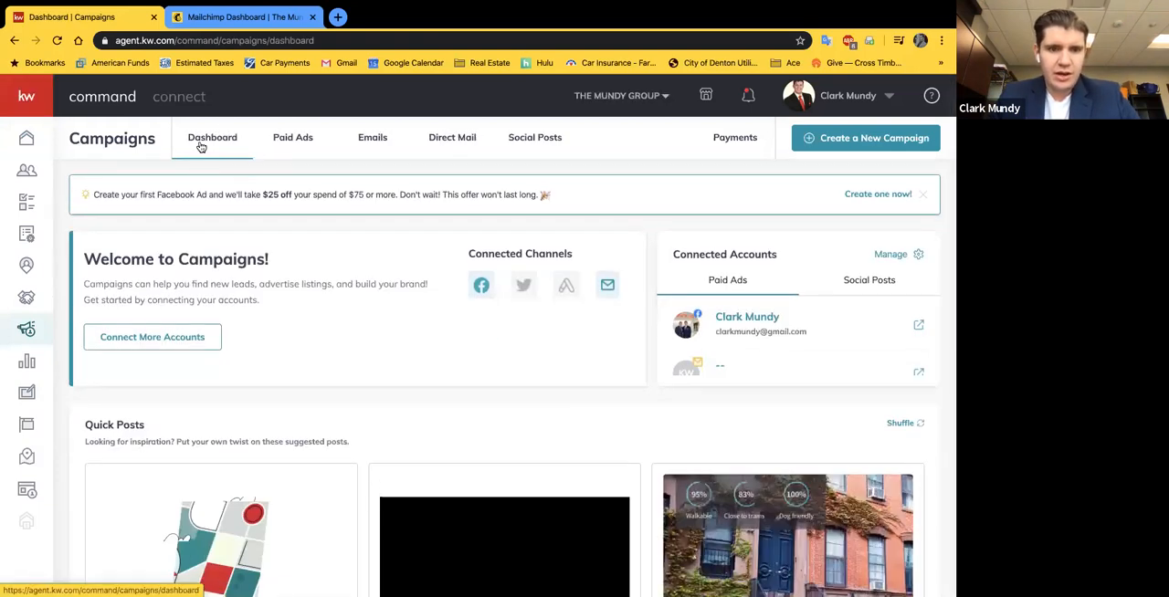
Step: Review the connected channels, quick posts and KWU training on the Campaigns dashboard
scroll(292, 420, "down", 1)
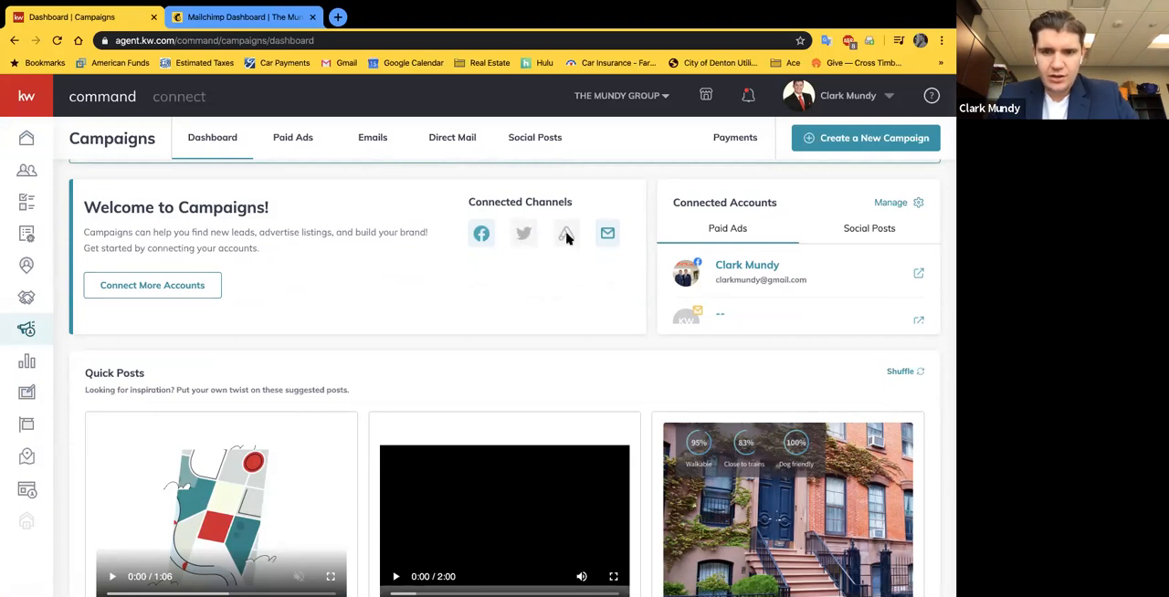
scroll(511, 278, "down", 1)
scroll(466, 282, "up", 2)
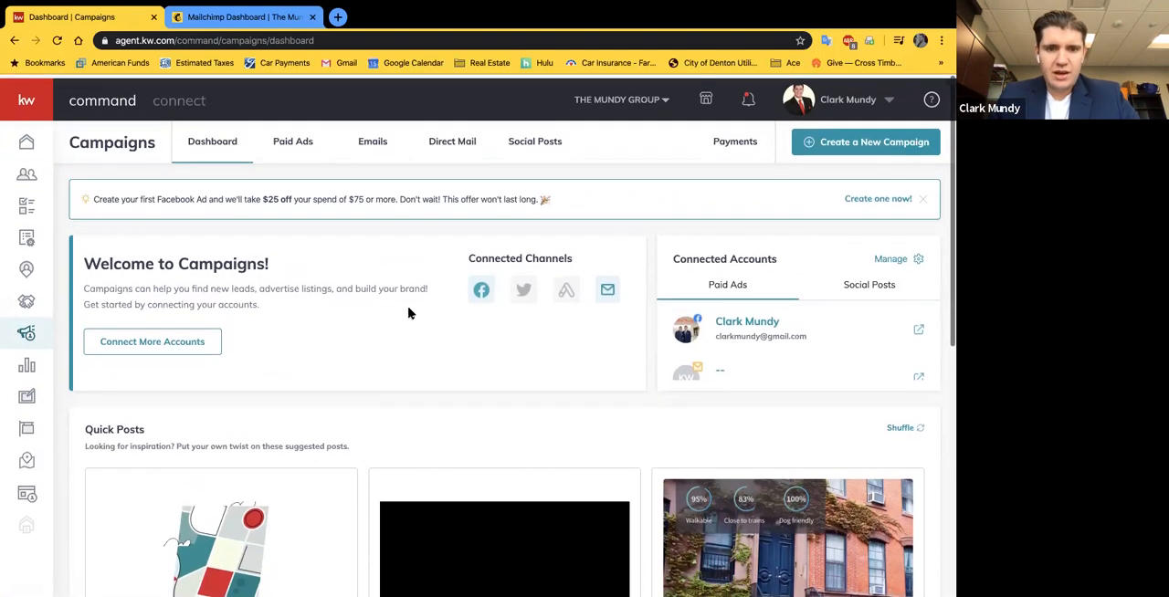
scroll(541, 347, "down", 1)
scroll(540, 347, "down", 5)
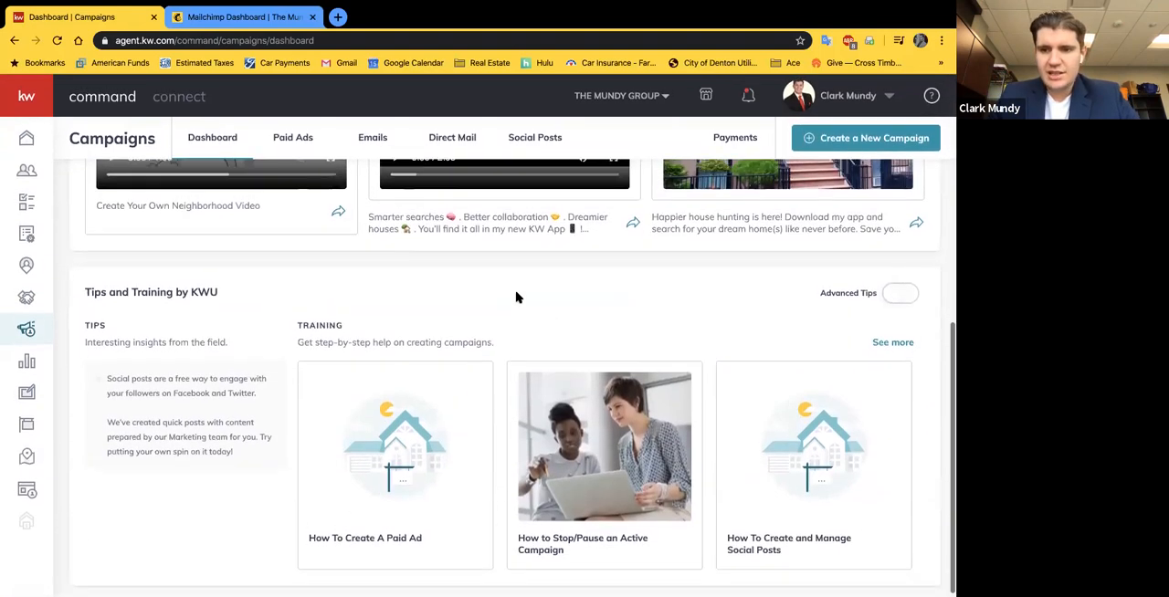
scroll(517, 300, "up", 6)
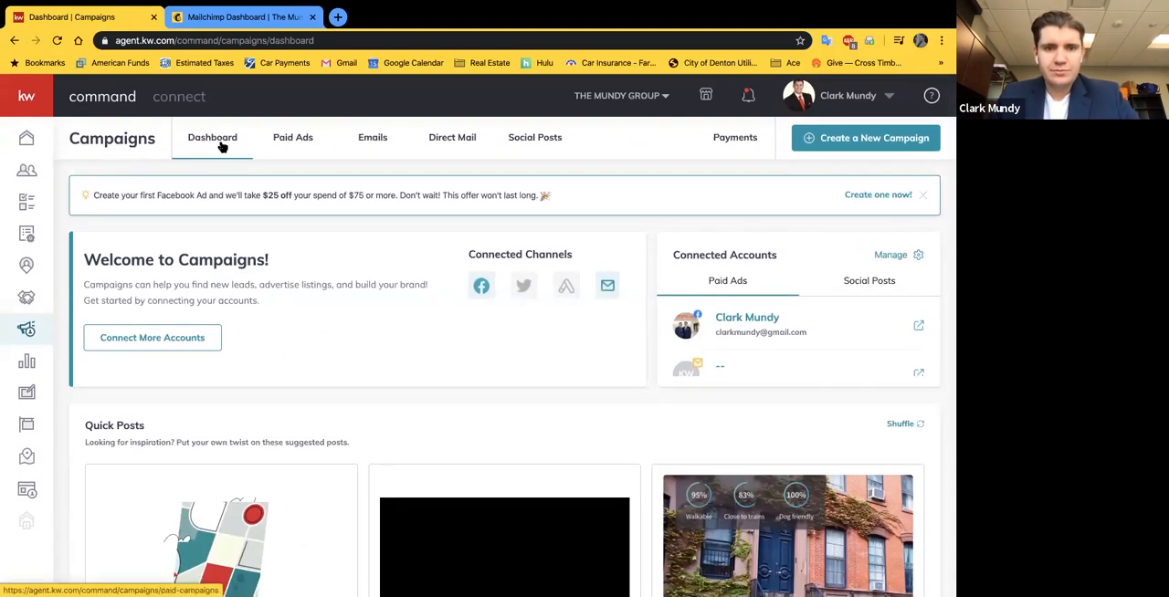
Step: Look through the Paid Ads, Emails, Direct Mail and Social Posts pages of the Campaigns section
left_click(290, 143)
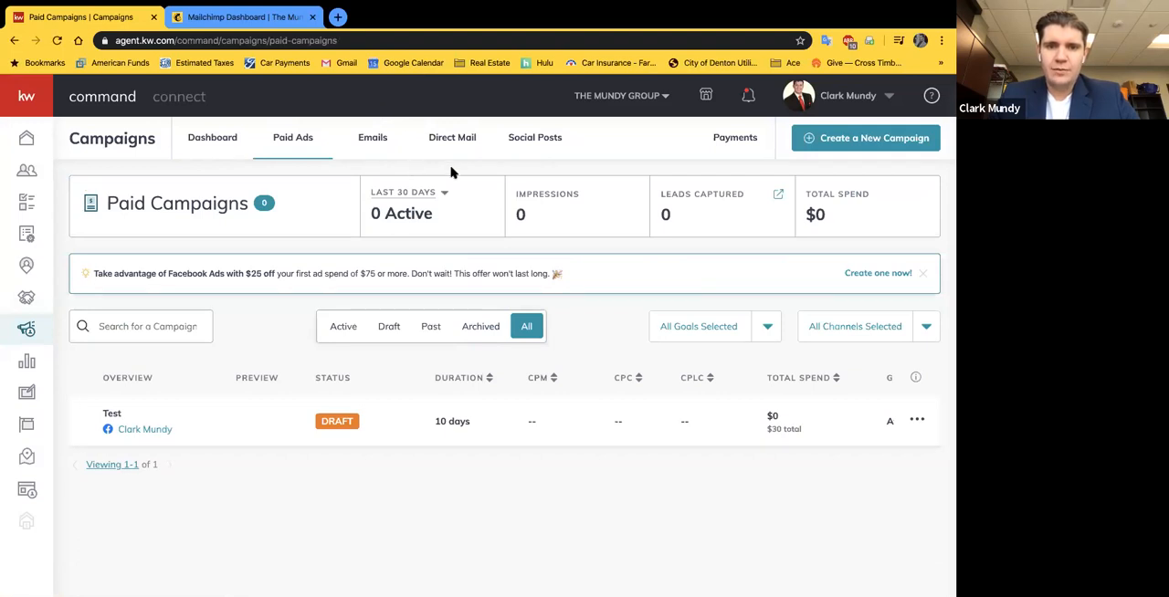
left_click(373, 143)
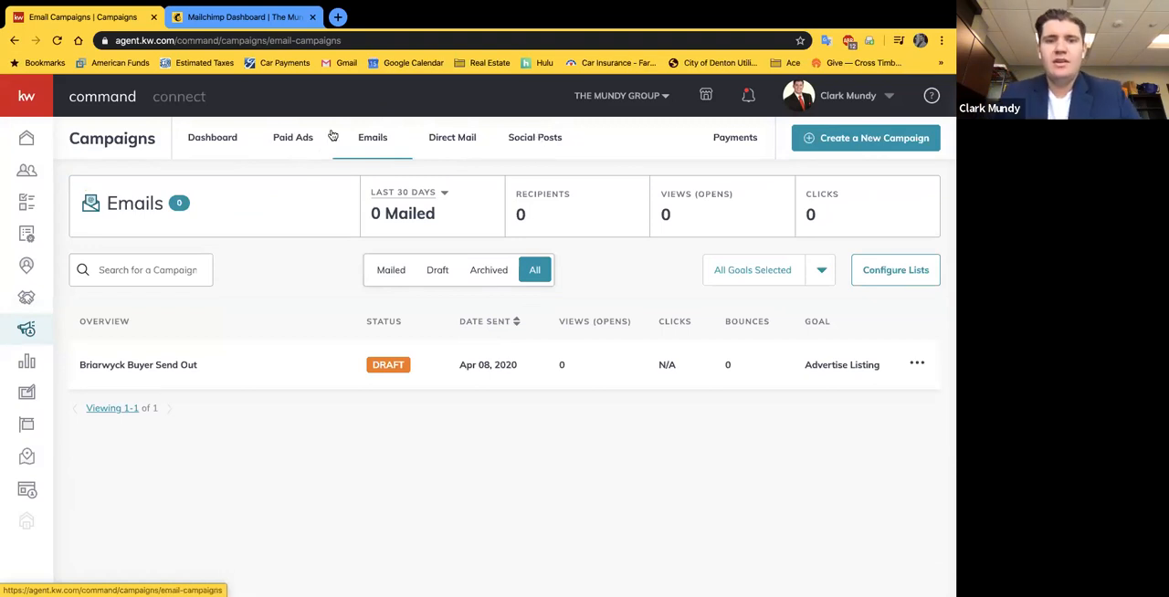
left_click(450, 143)
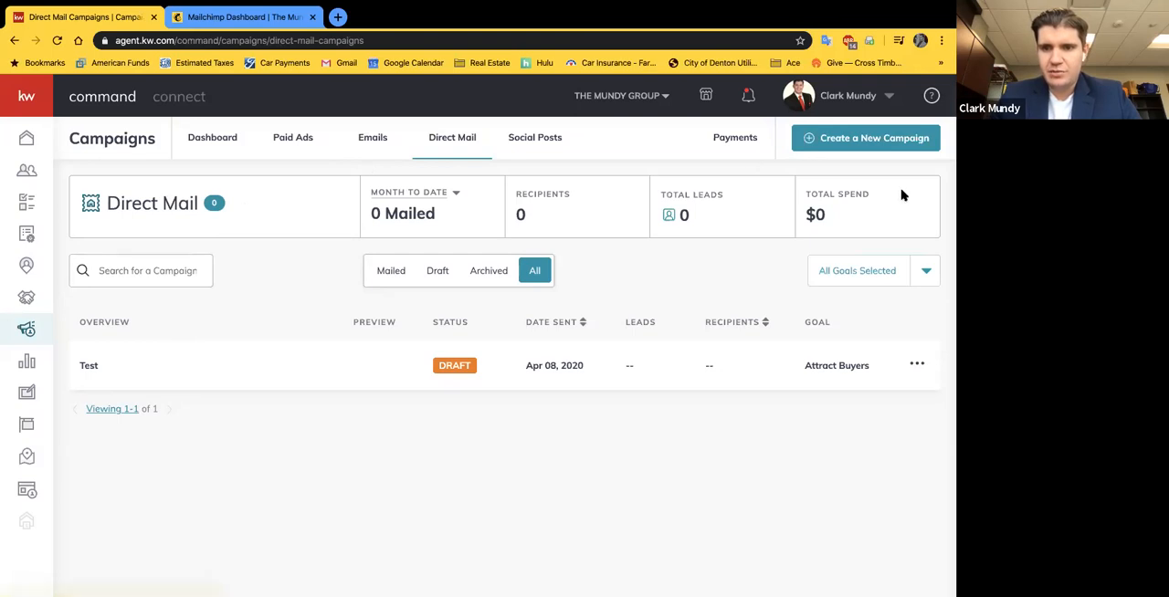
left_click(534, 153)
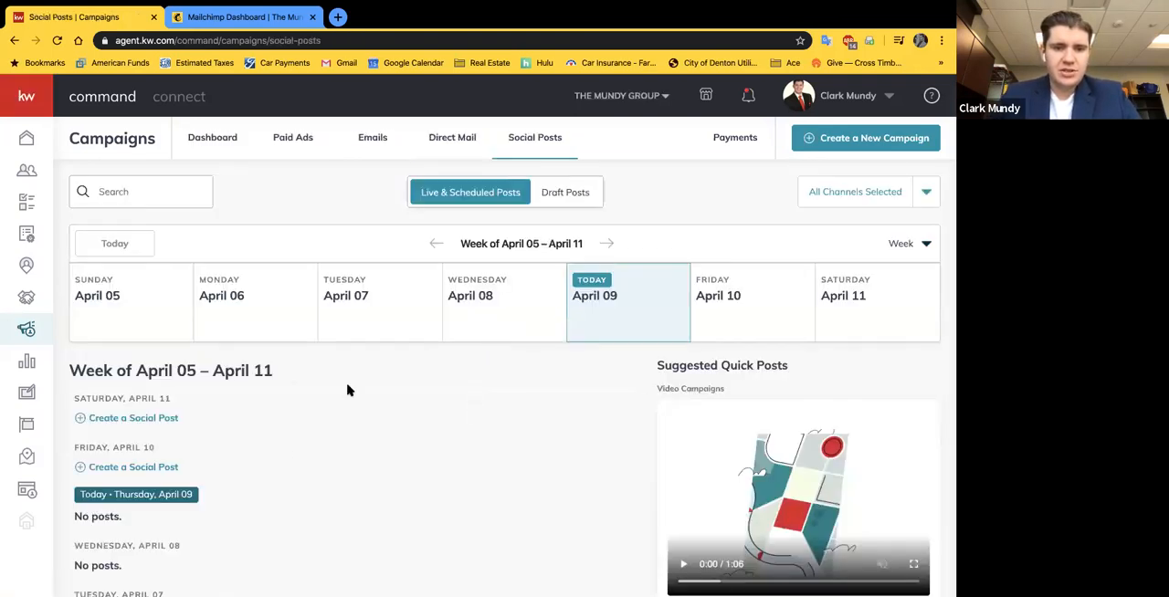
scroll(421, 452, "down", 3)
scroll(422, 452, "up", 3)
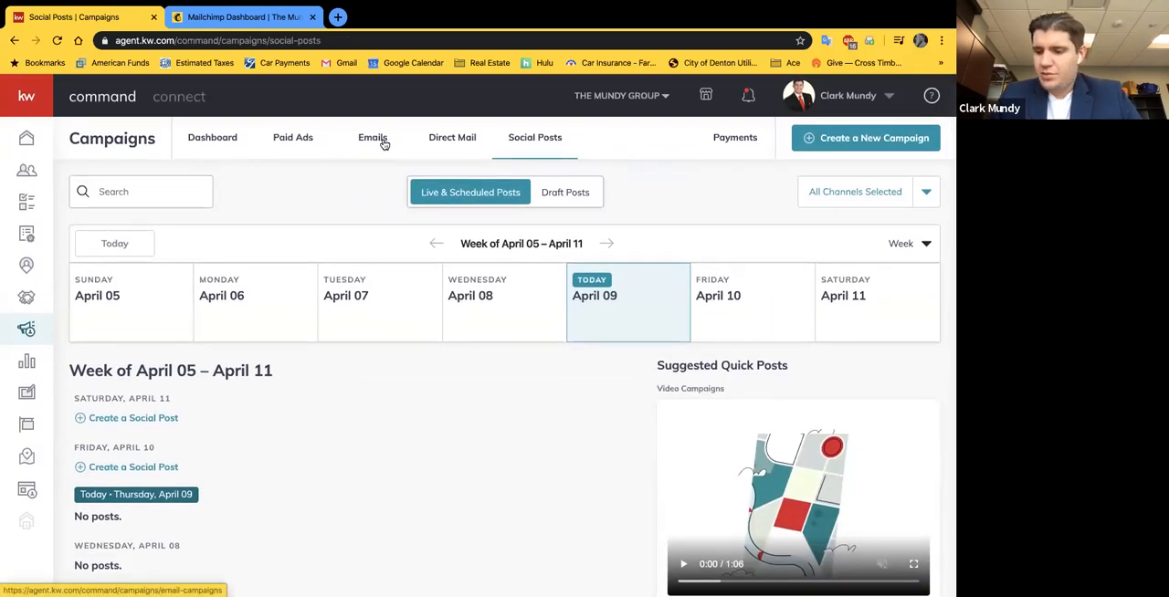
Step: Open the Command account settings with the list of application integrations
left_click(867, 95)
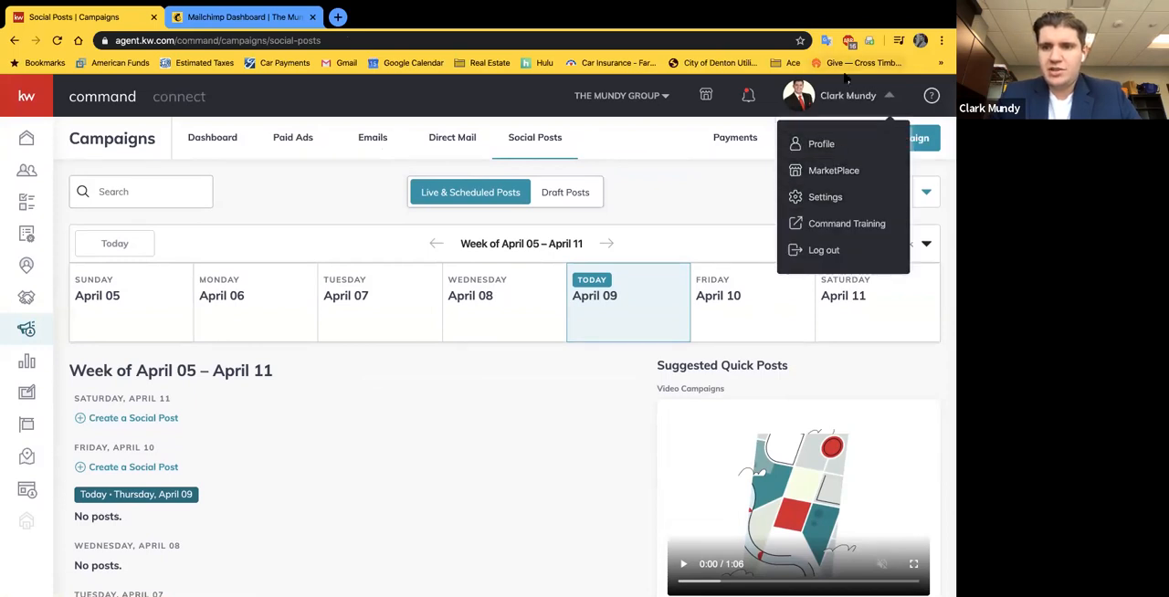
left_click(822, 196)
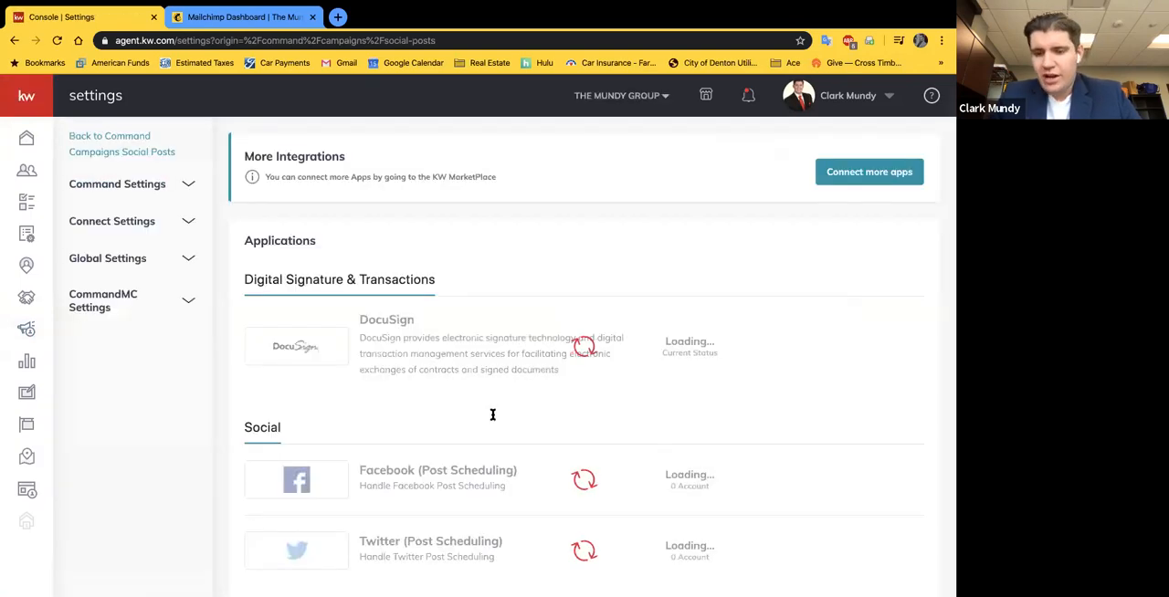
Step: Switch to the Mailchimp page and load mailchimp.com there
left_click(242, 17)
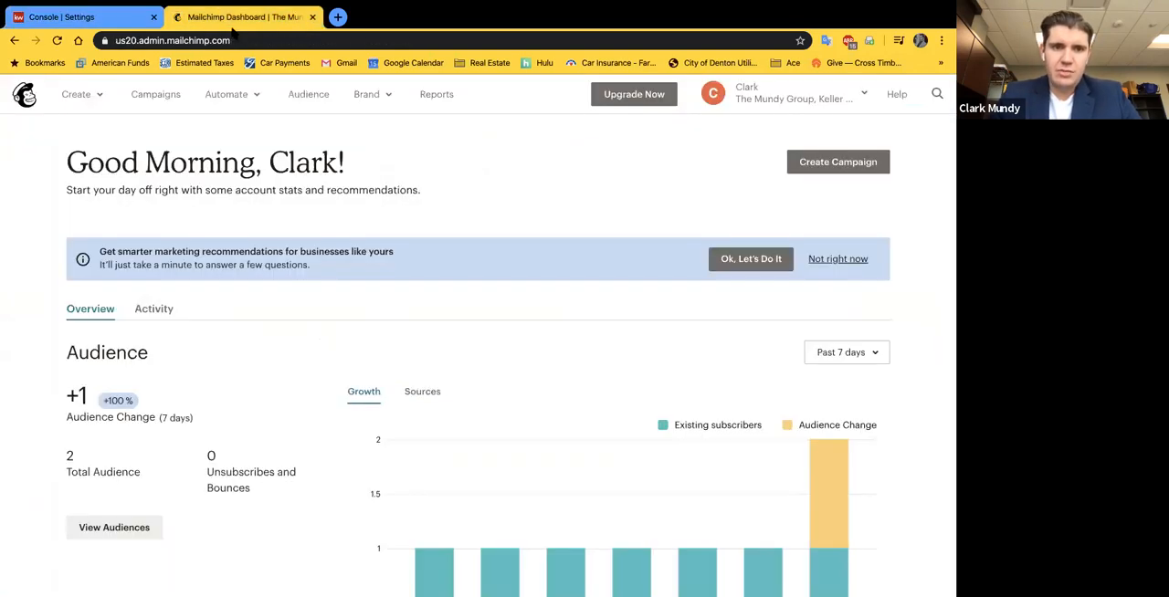
left_click(227, 40)
type("mailchim")
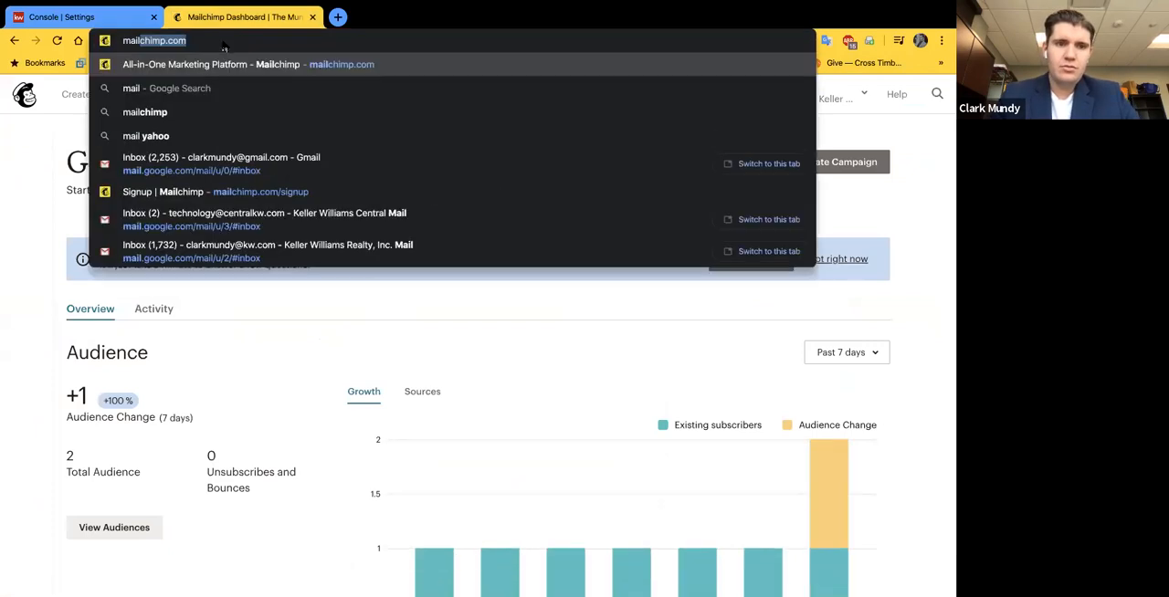
key("Return")
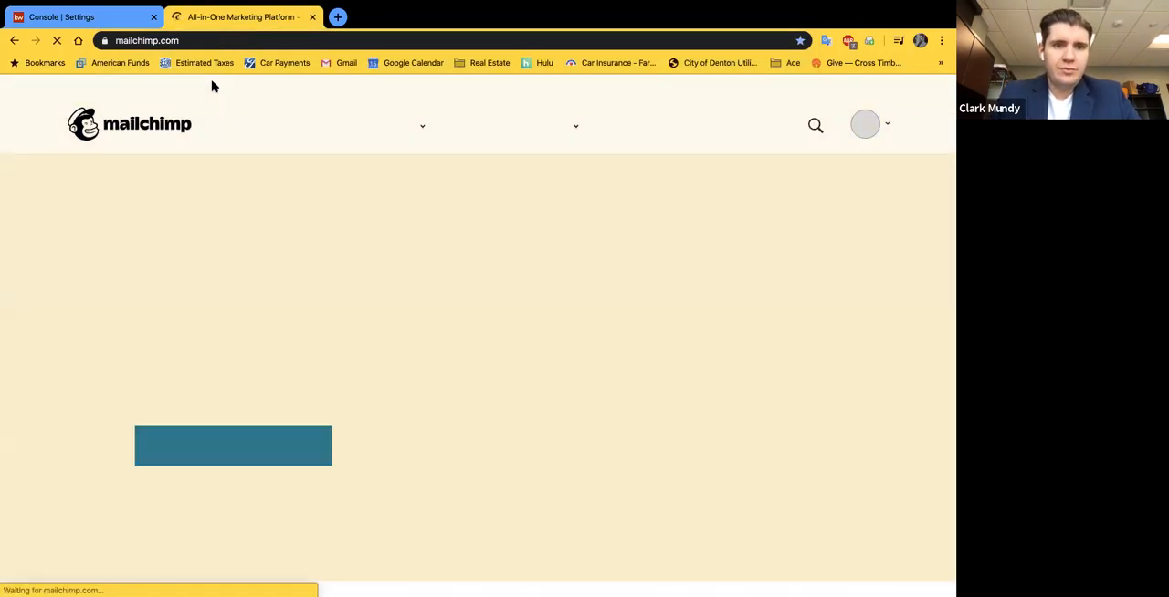
Step: Return to the Command settings and examine the connection status of the Facebook, marketing automation and Mailchimp email integrations
left_click(78, 18)
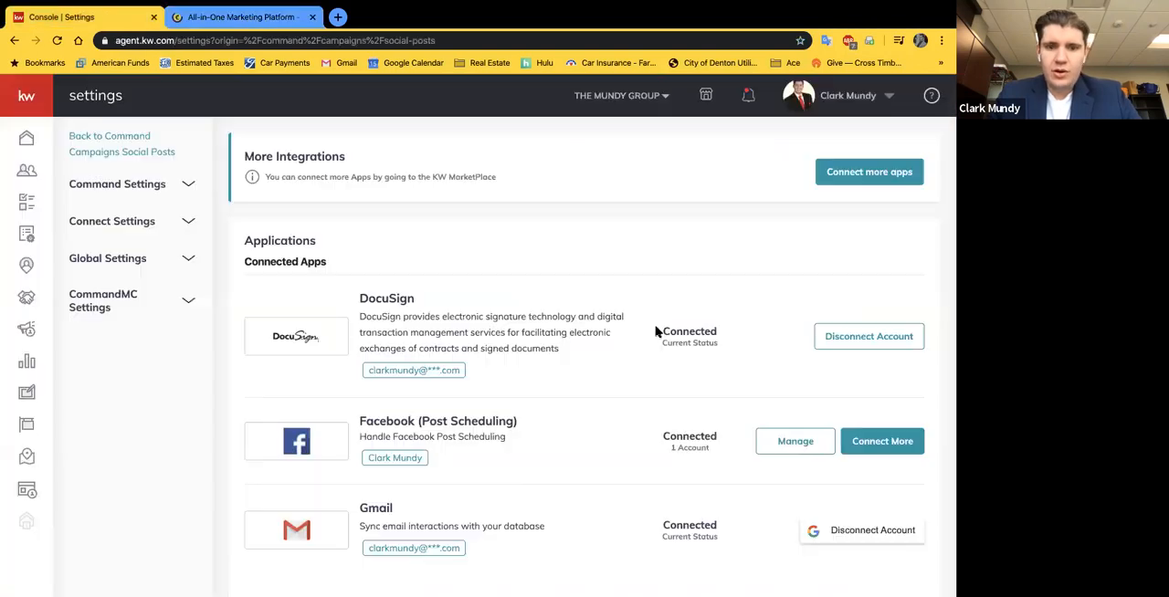
scroll(654, 332, "down", 2)
scroll(654, 331, "down", 7)
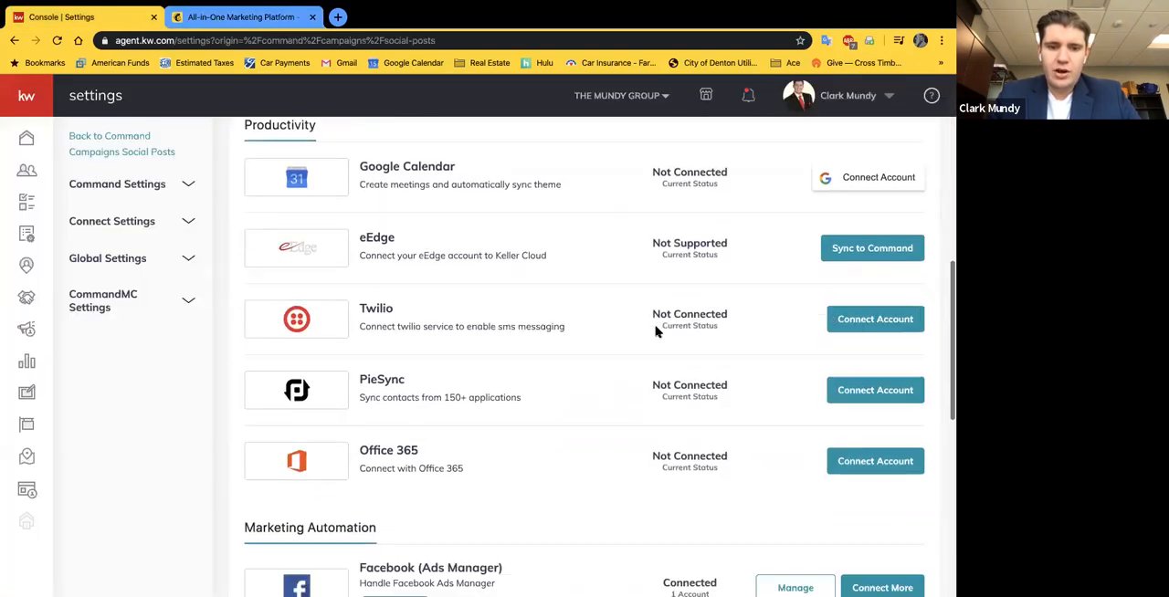
scroll(654, 332, "down", 3)
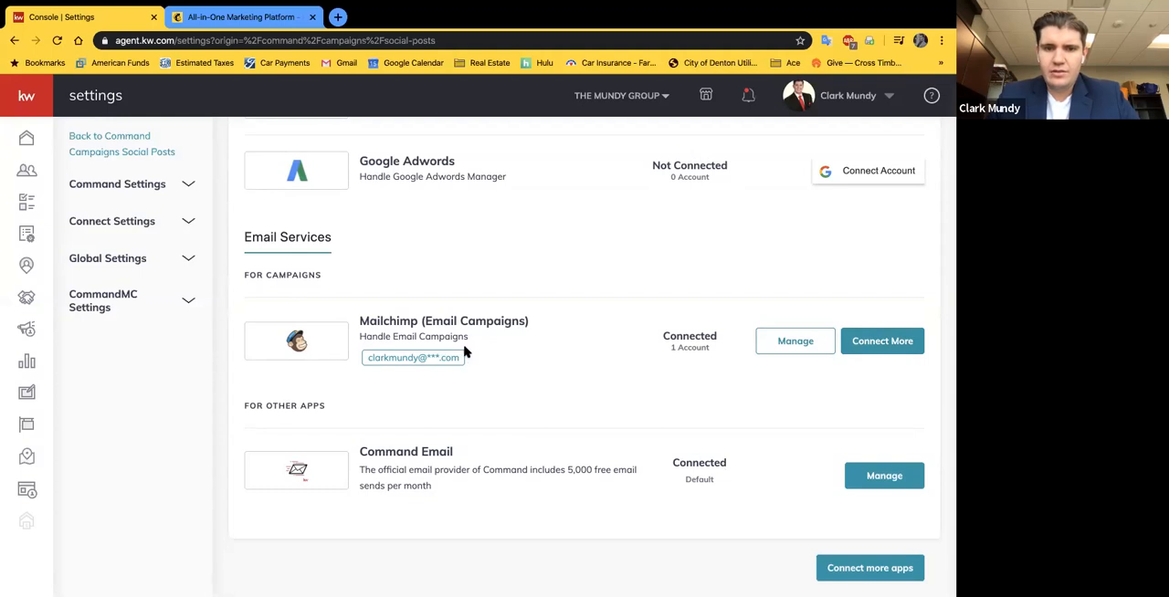
scroll(464, 338, "up", 3)
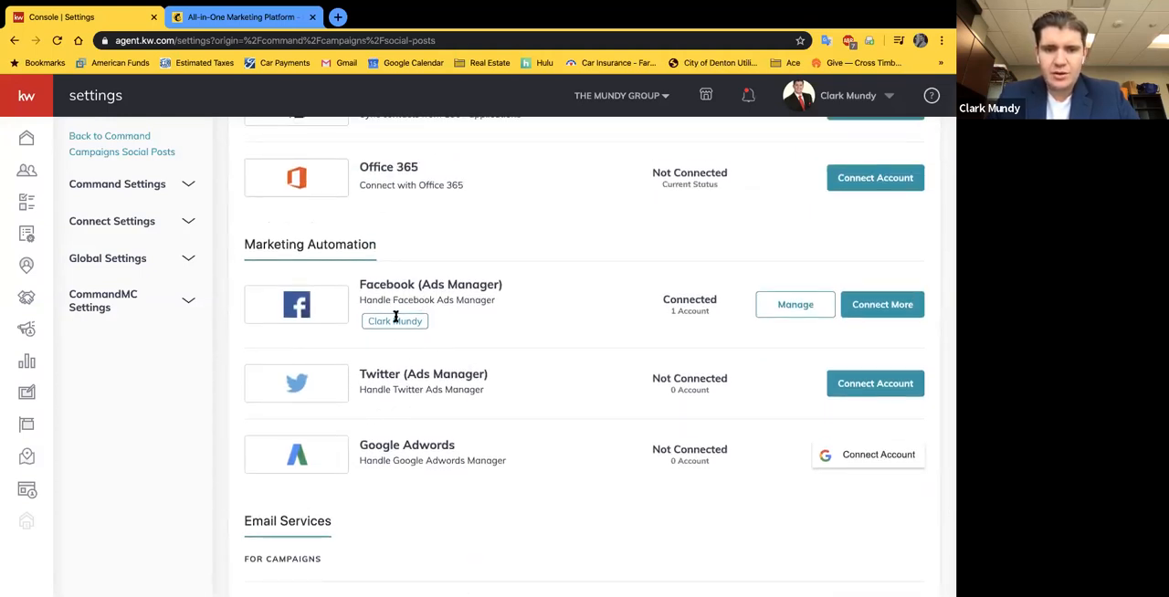
scroll(757, 381, "down", 3)
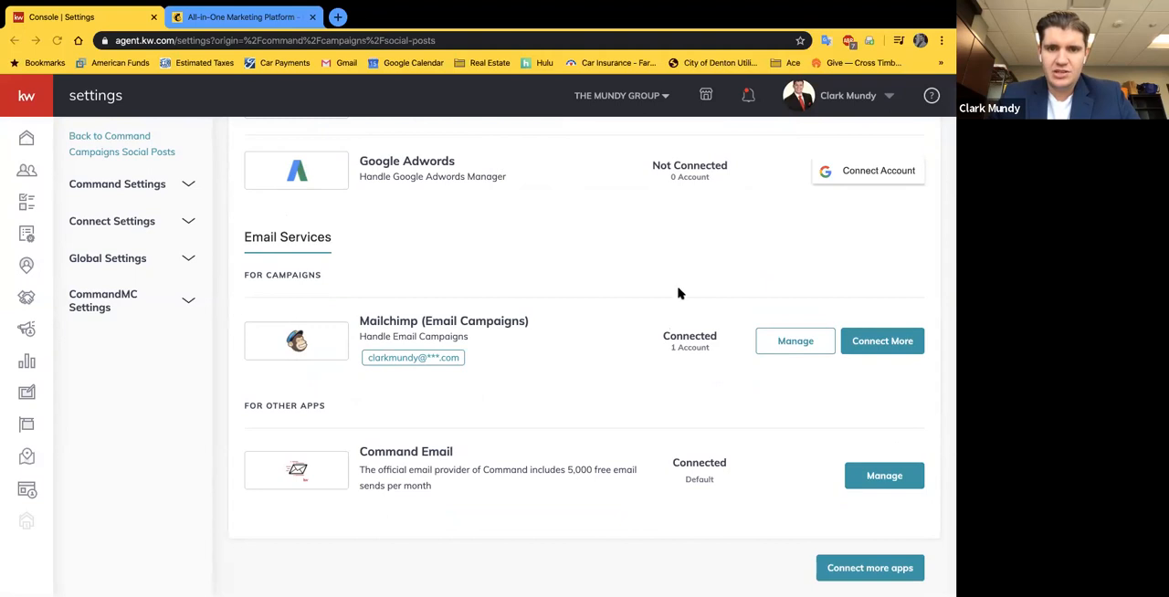
scroll(677, 293, "up", 10)
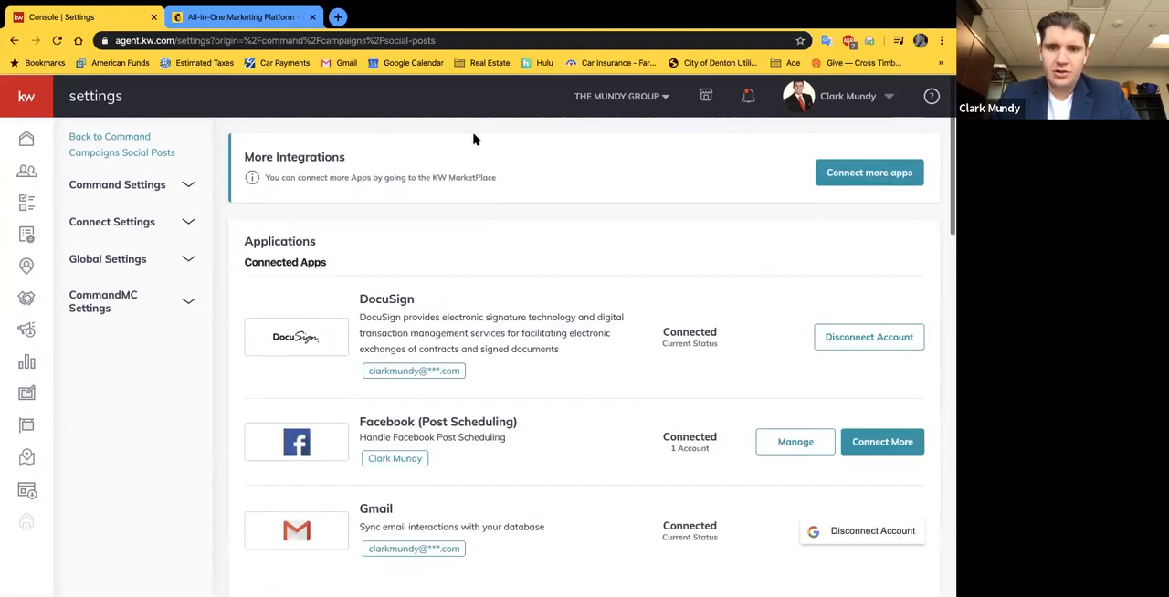
Step: Go back to the Campaigns dashboard in Command
left_click(26, 333)
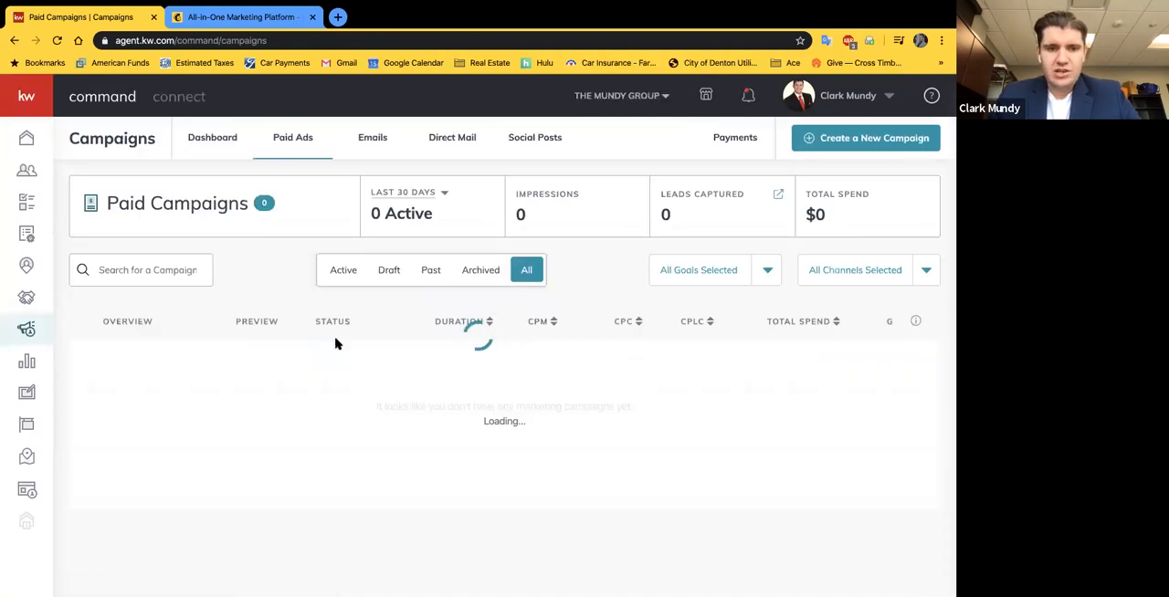
left_click(219, 149)
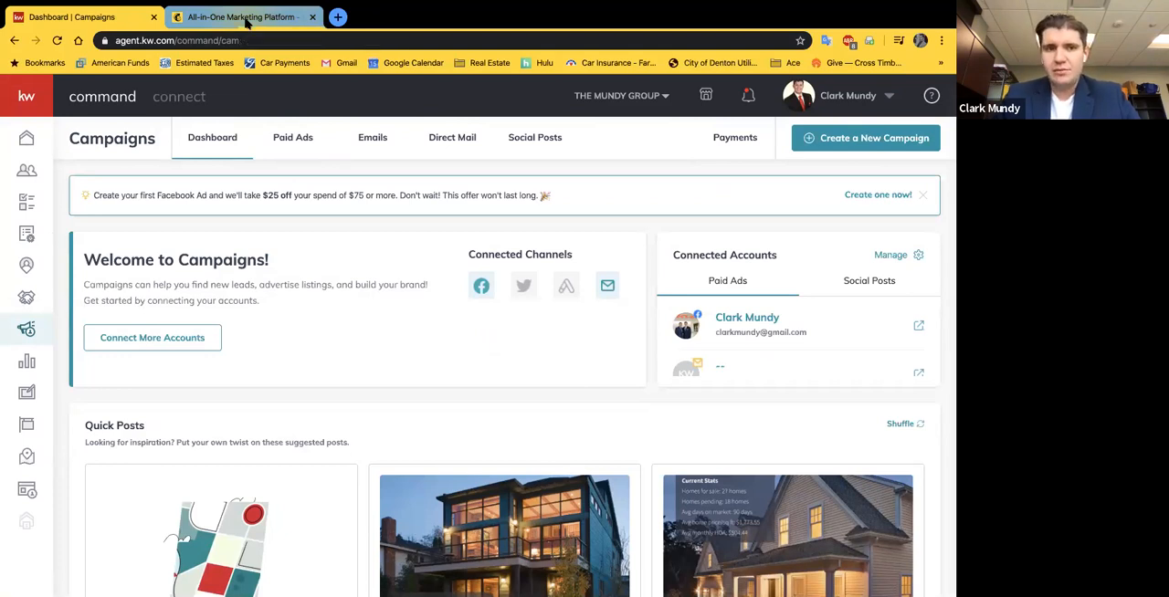
Step: Switch to Mailchimp, open the account's Audience page and check the name of the current audience
left_click(245, 20)
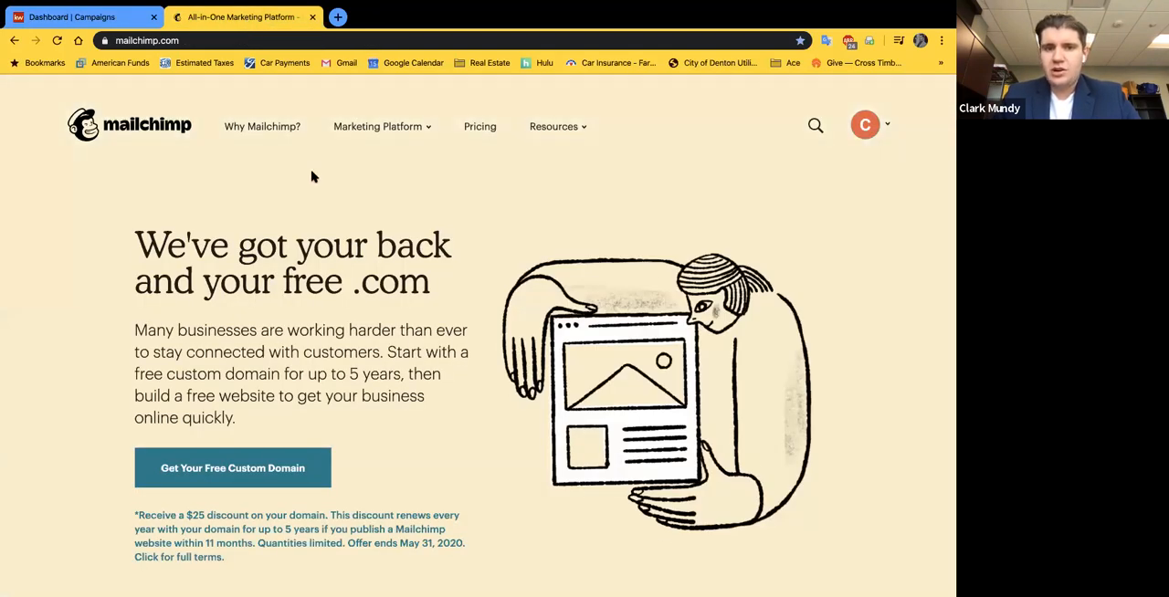
left_click(870, 130)
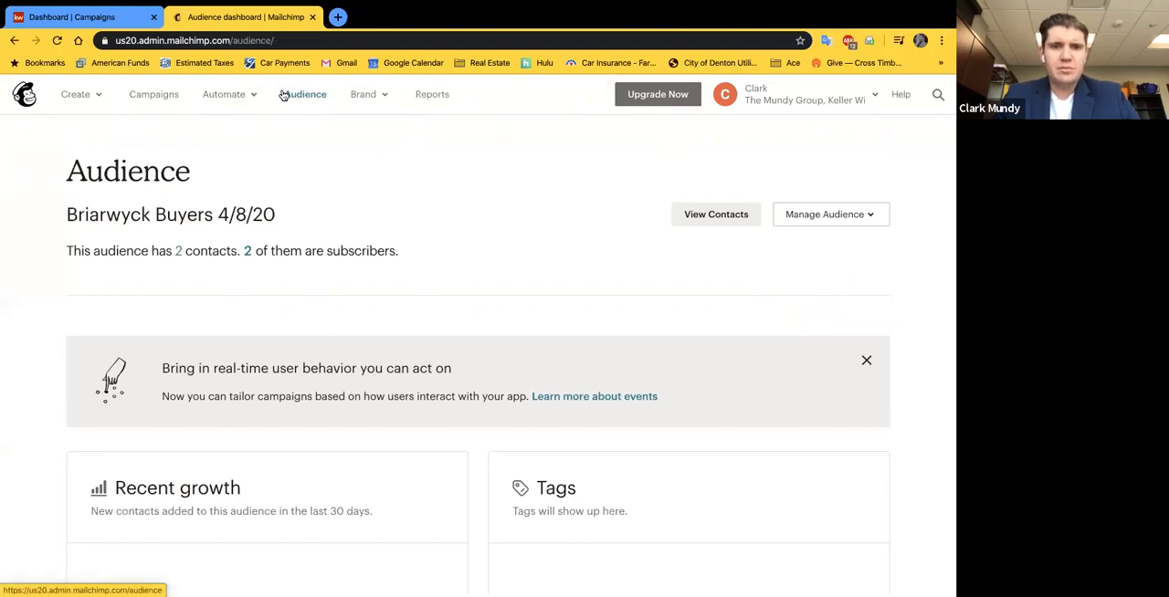
left_click(849, 215)
left_click_drag(67, 219, 283, 219)
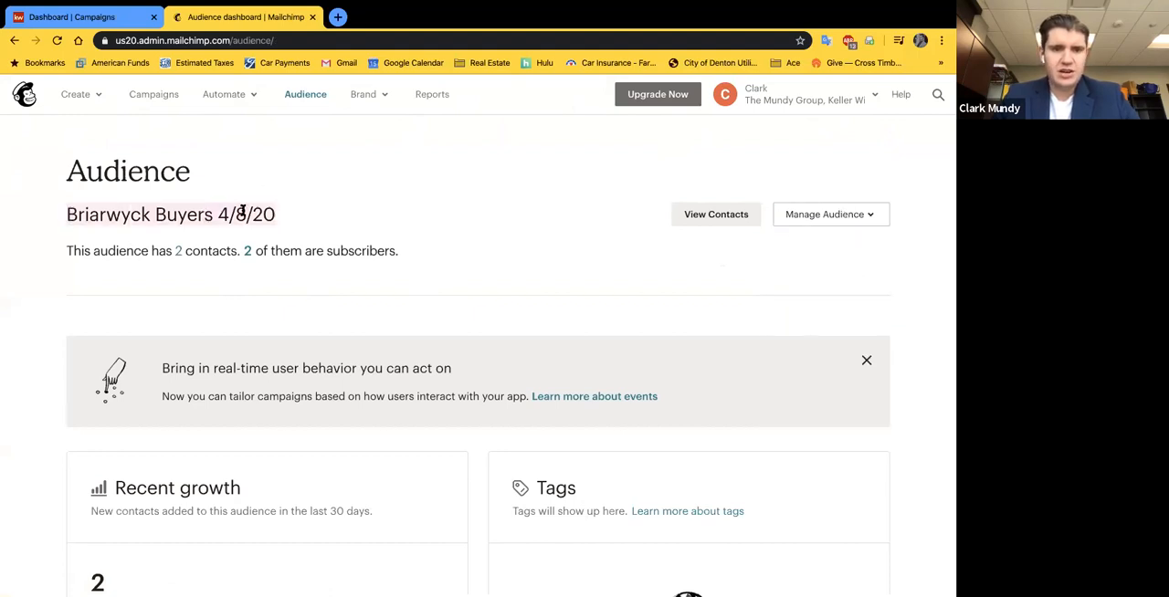
left_click(373, 235)
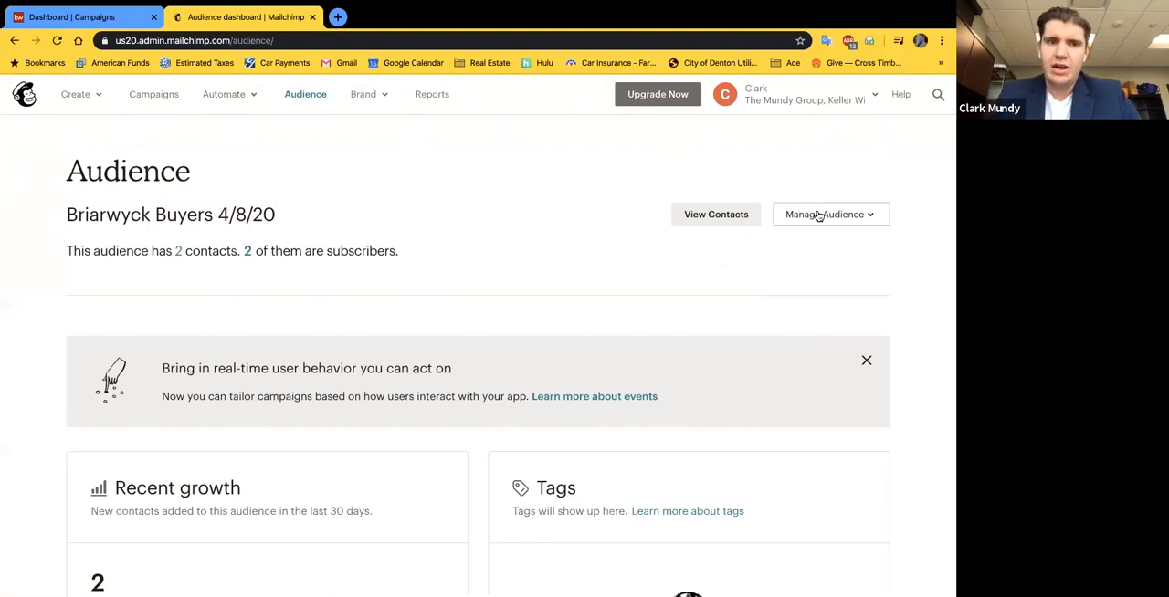
left_click(100, 17)
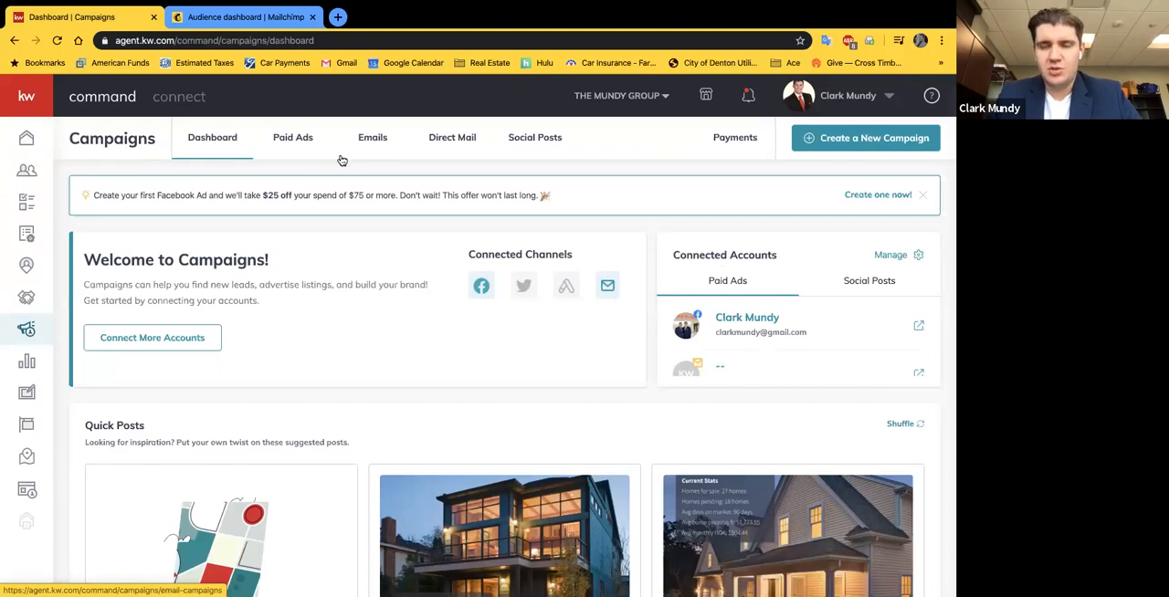
left_click(276, 18)
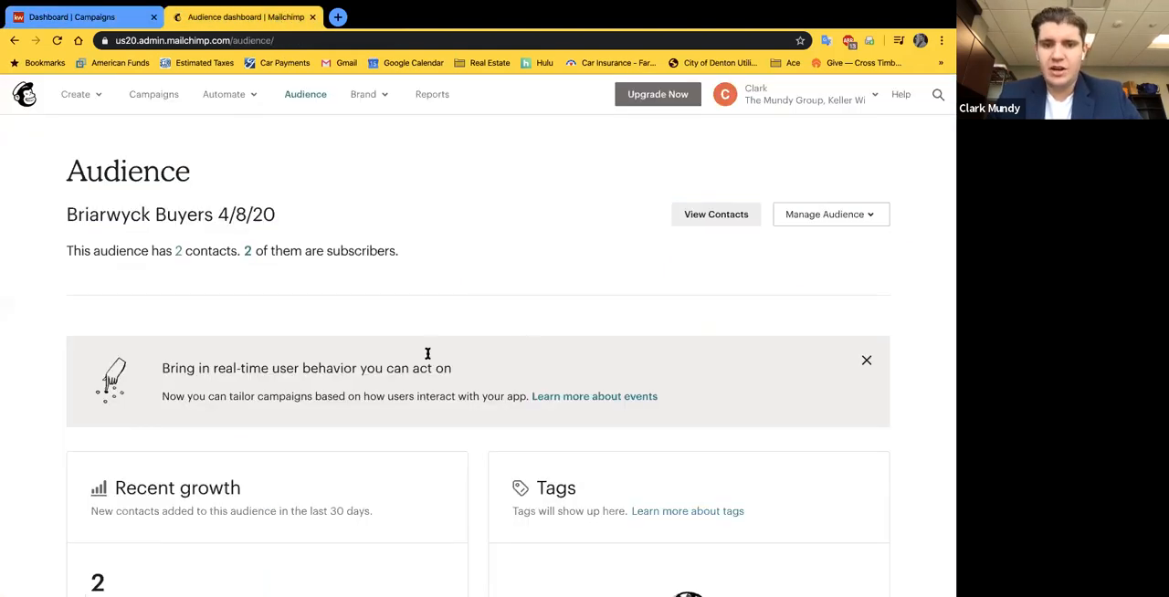
Step: Open the list of all audiences from the current Mailchimp audience's management options
left_click(858, 214)
scroll(853, 318, "down", 1)
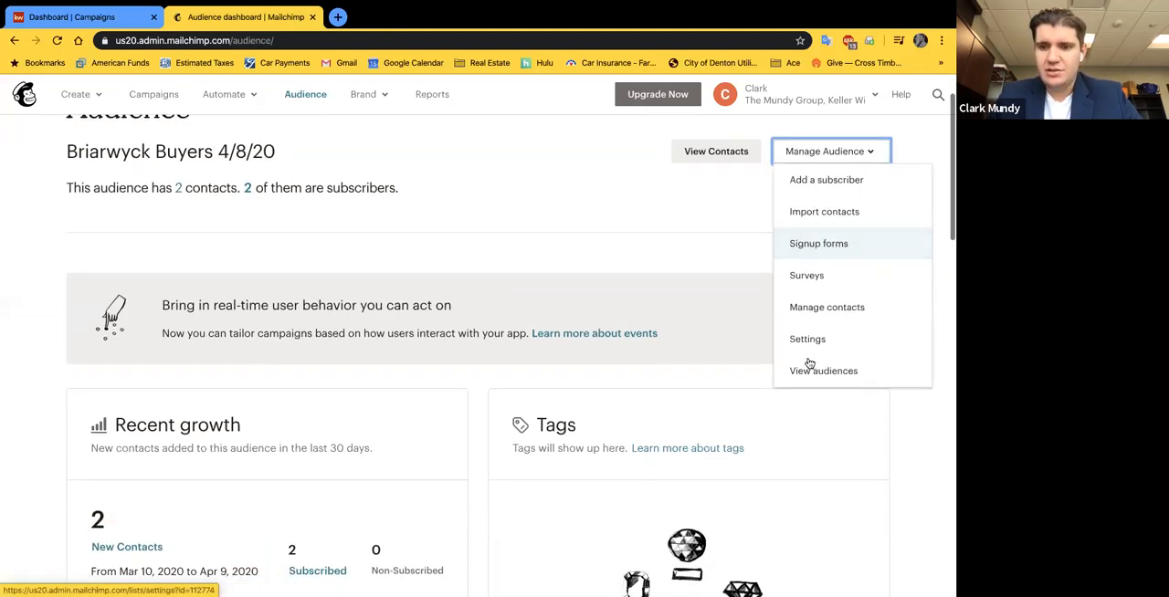
left_click(801, 371)
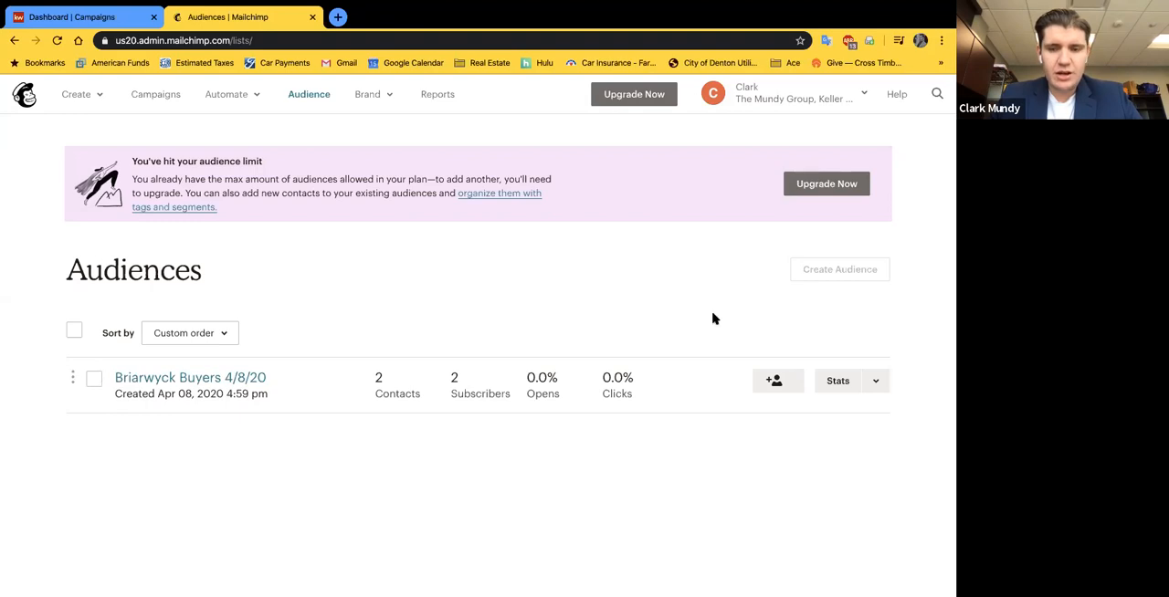
Step: Delete the Briarwyck Buyers 4/8/20 audience from the Mailchimp audiences list, confirming with DELETE
left_click(883, 381)
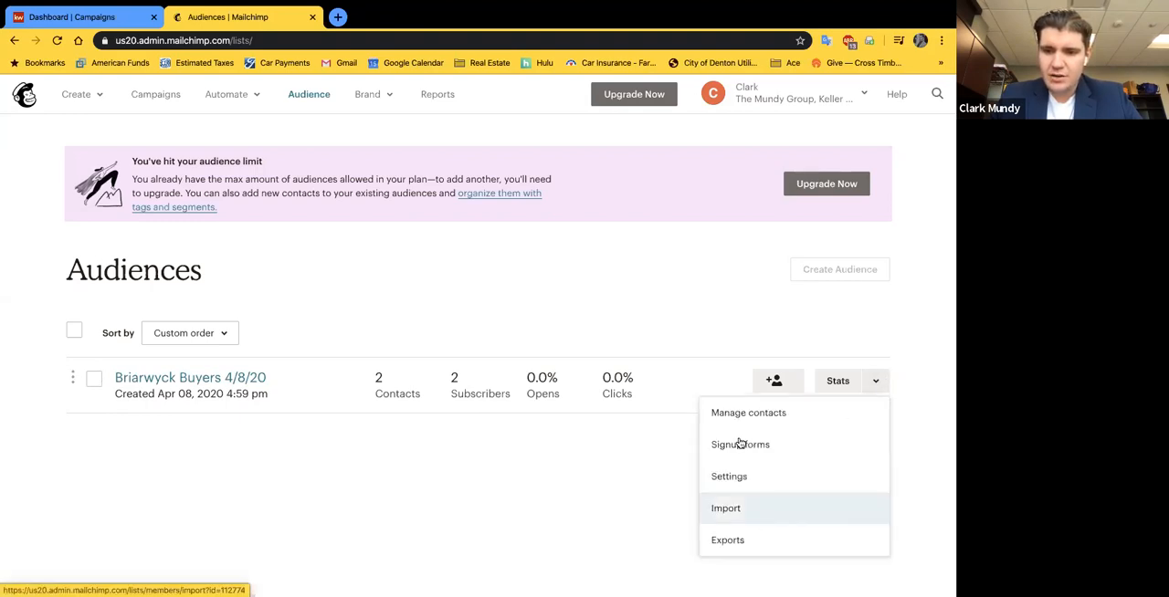
left_click(704, 297)
left_click(93, 380)
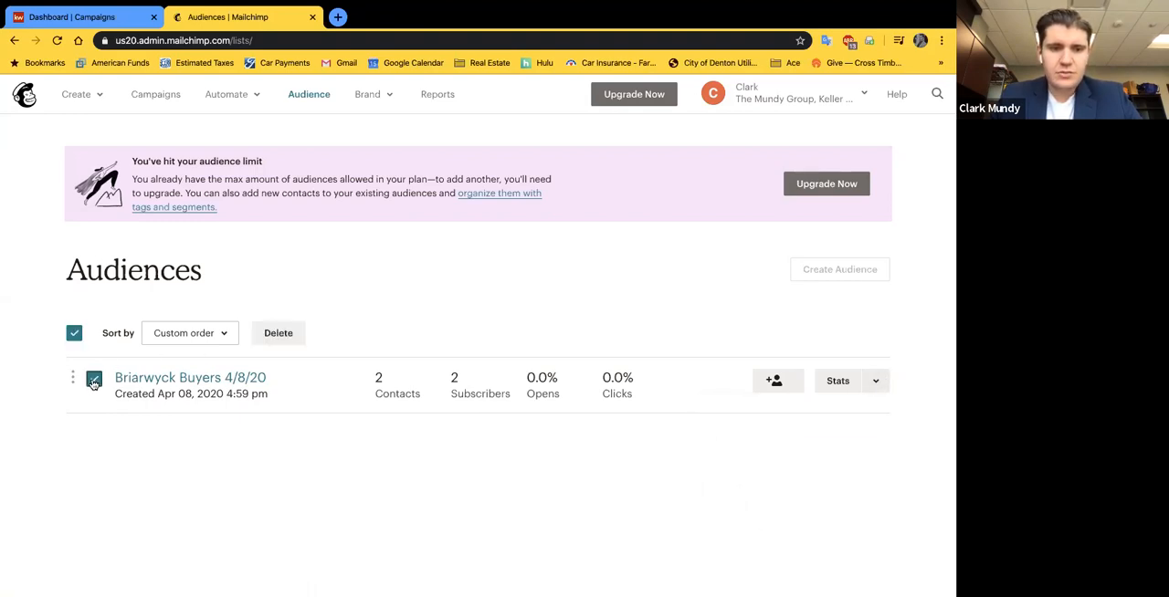
left_click(278, 333)
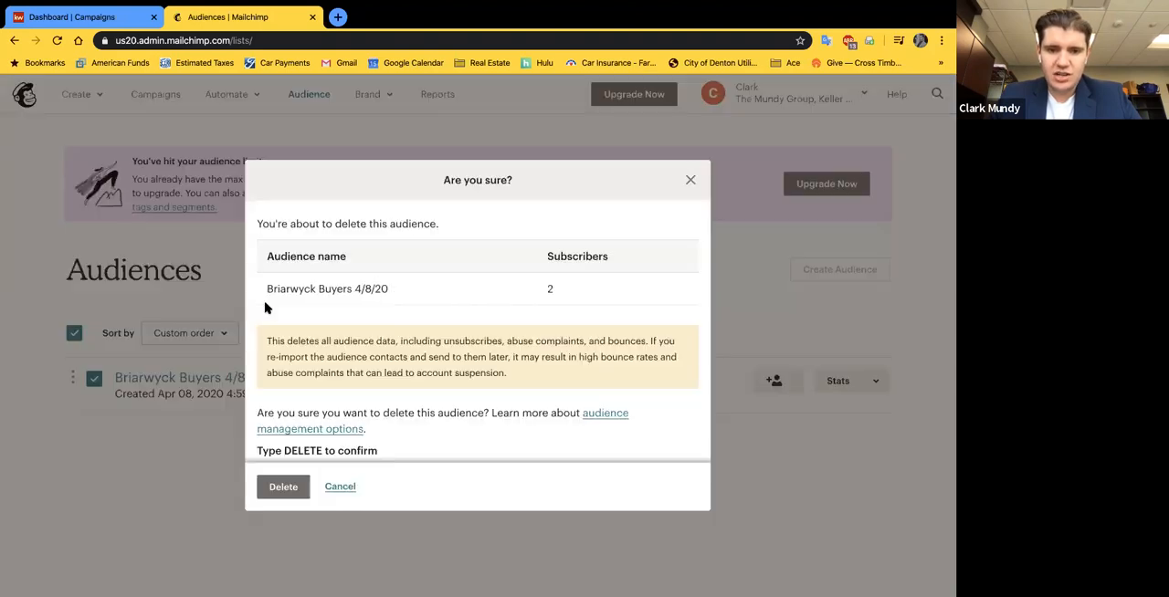
scroll(410, 318, "down", 1)
left_click(304, 432)
type("DELETE")
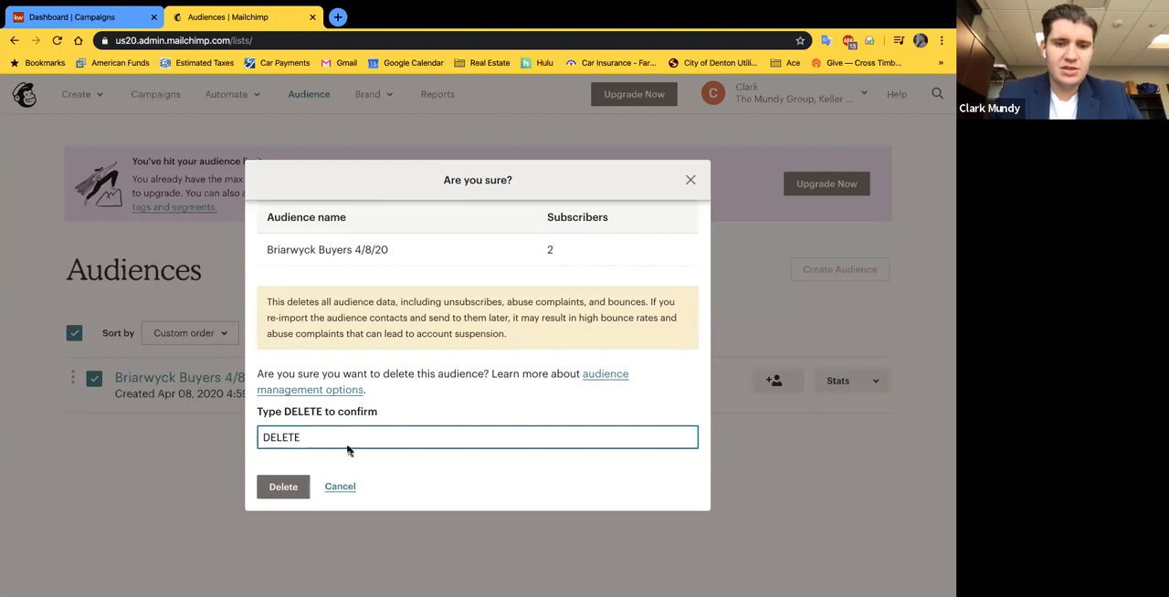
left_click(275, 488)
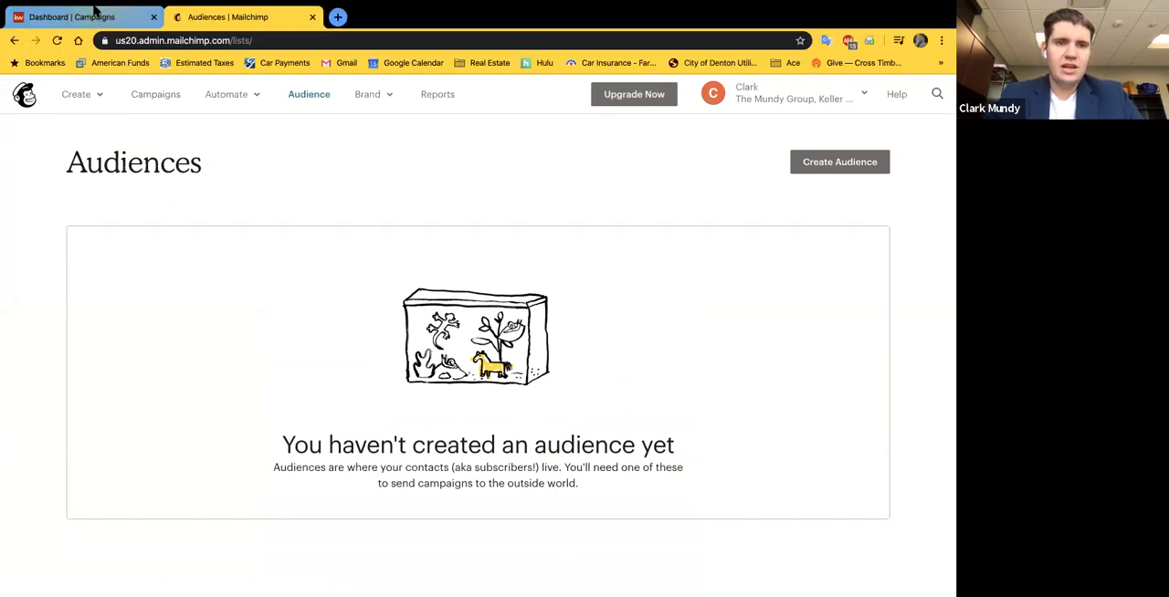
Step: Switch to Command and create a new campaign of the Email type
left_click(104, 20)
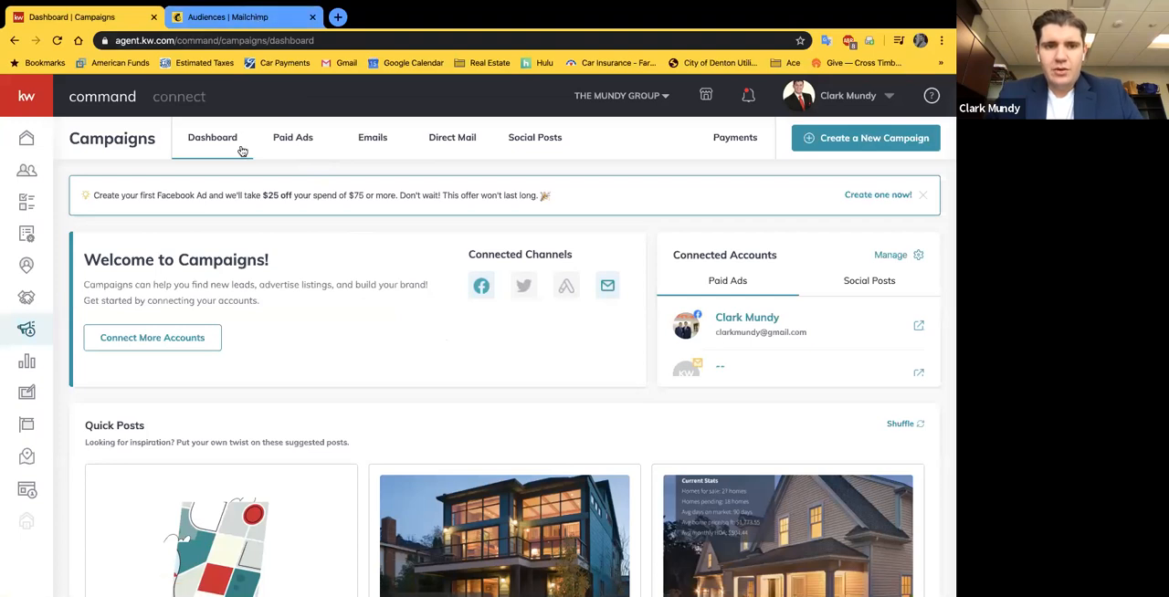
left_click(892, 141)
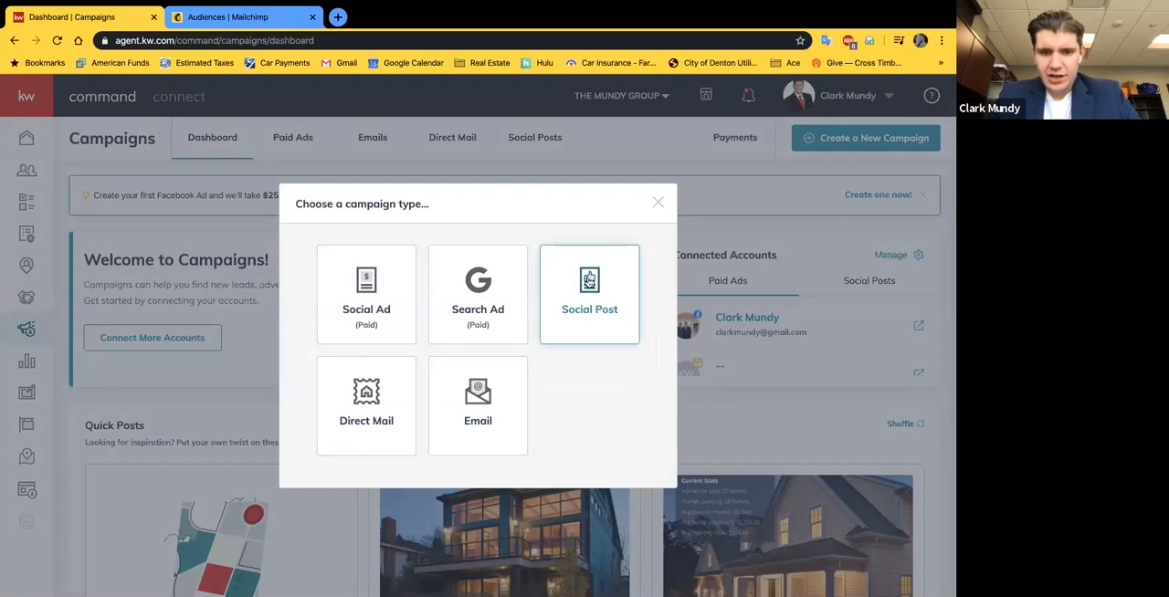
left_click(449, 416)
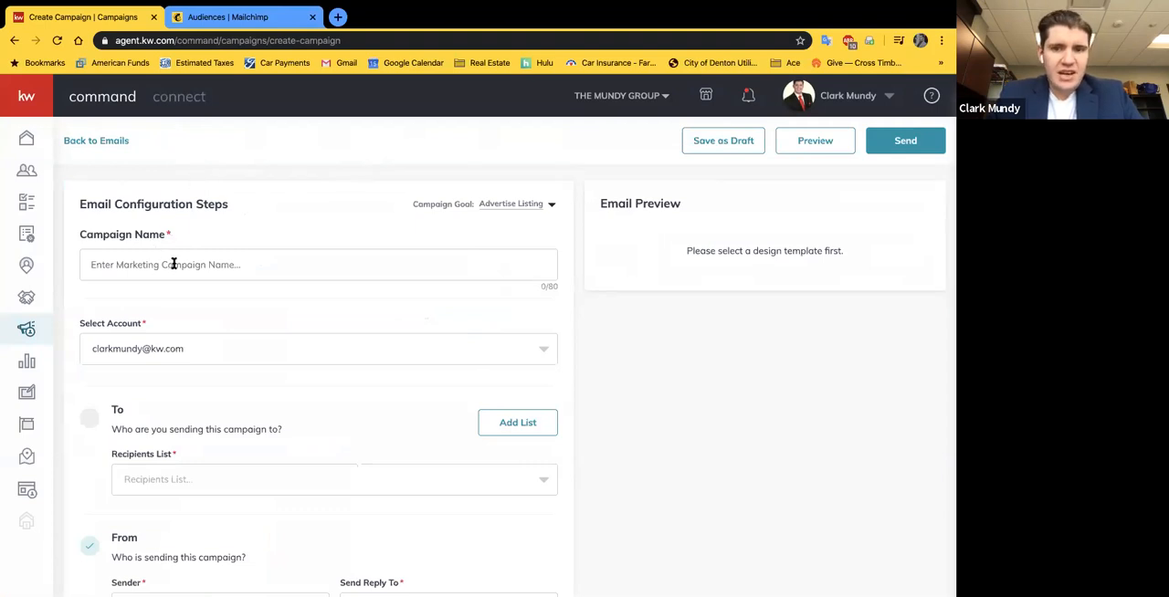
Step: Set the campaign goal to Attract Buyers and name the email campaign "Briarwyck Buyer Send Out 4-9-20"
left_click(503, 204)
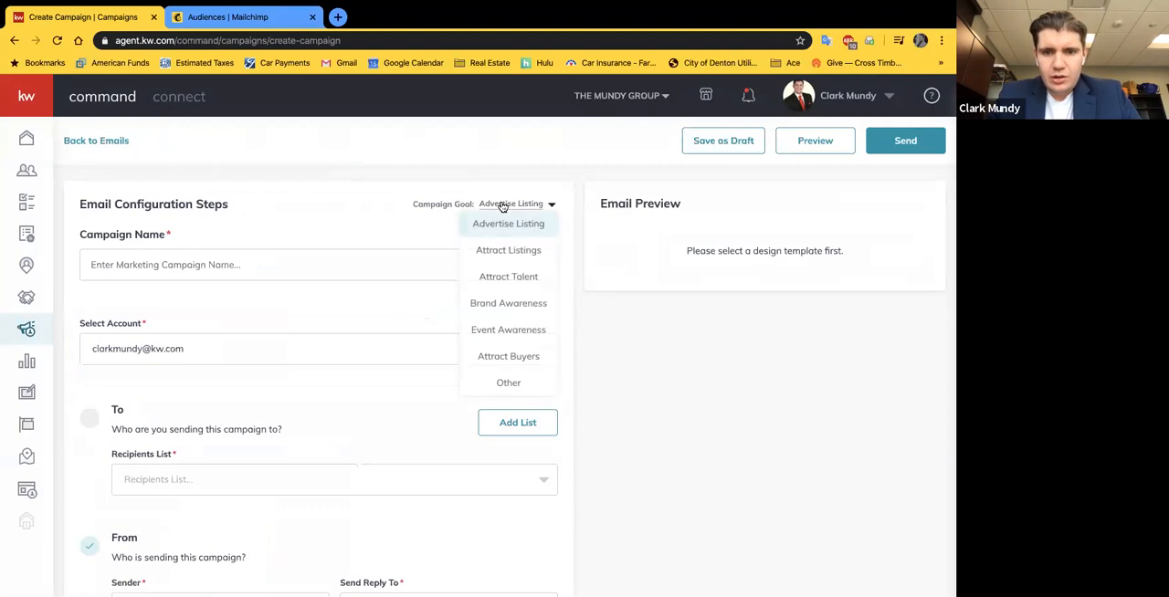
left_click(525, 357)
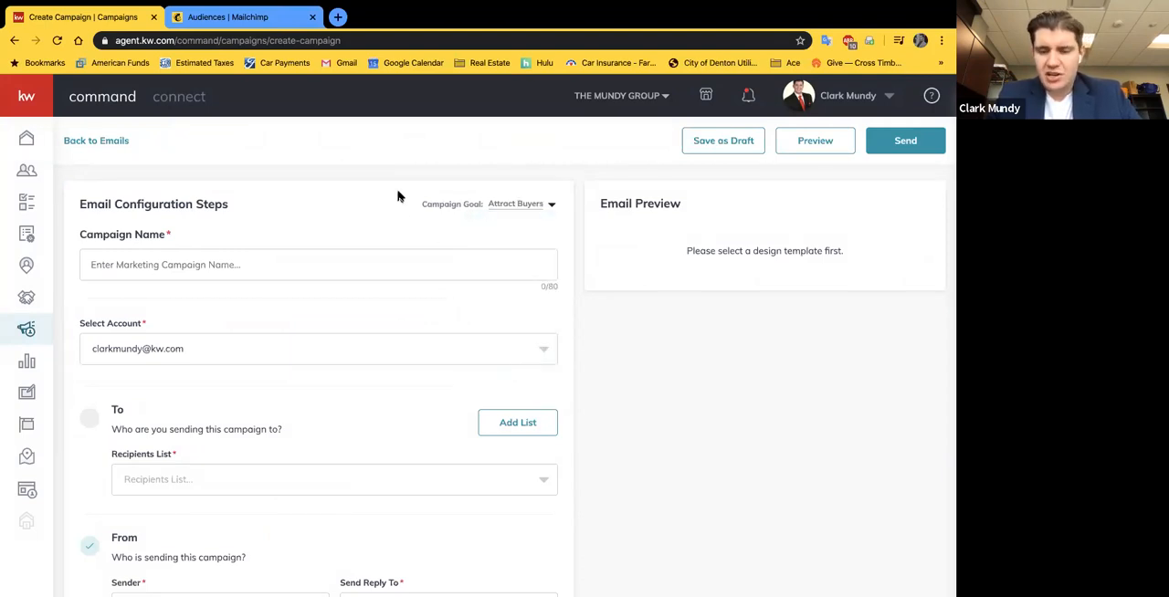
left_click(162, 265)
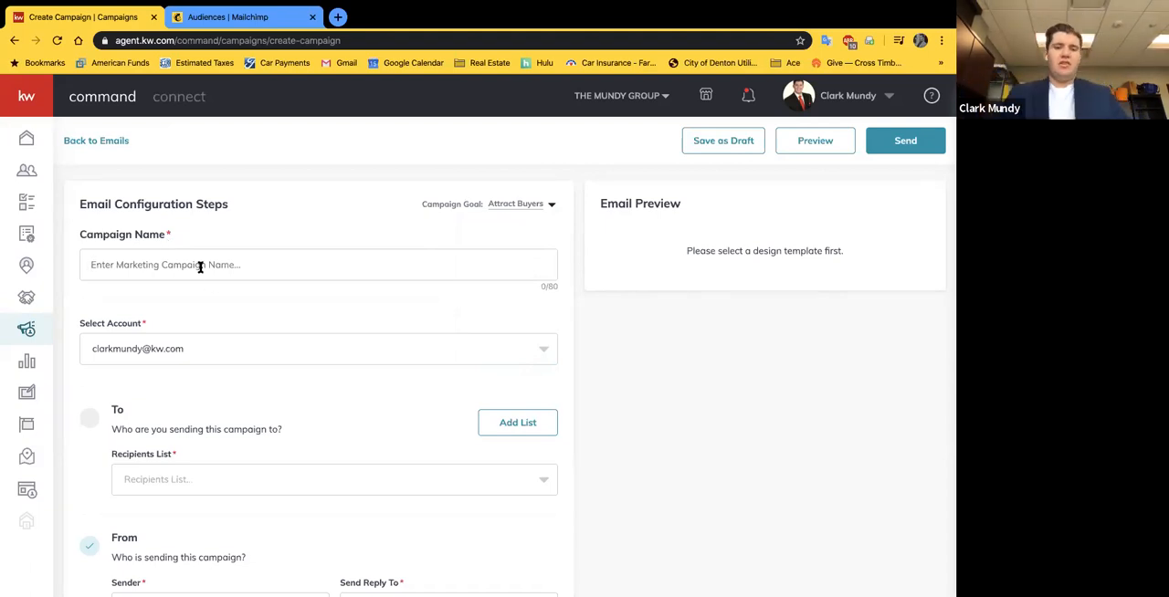
type("Briarwyck Buyer Send Out")
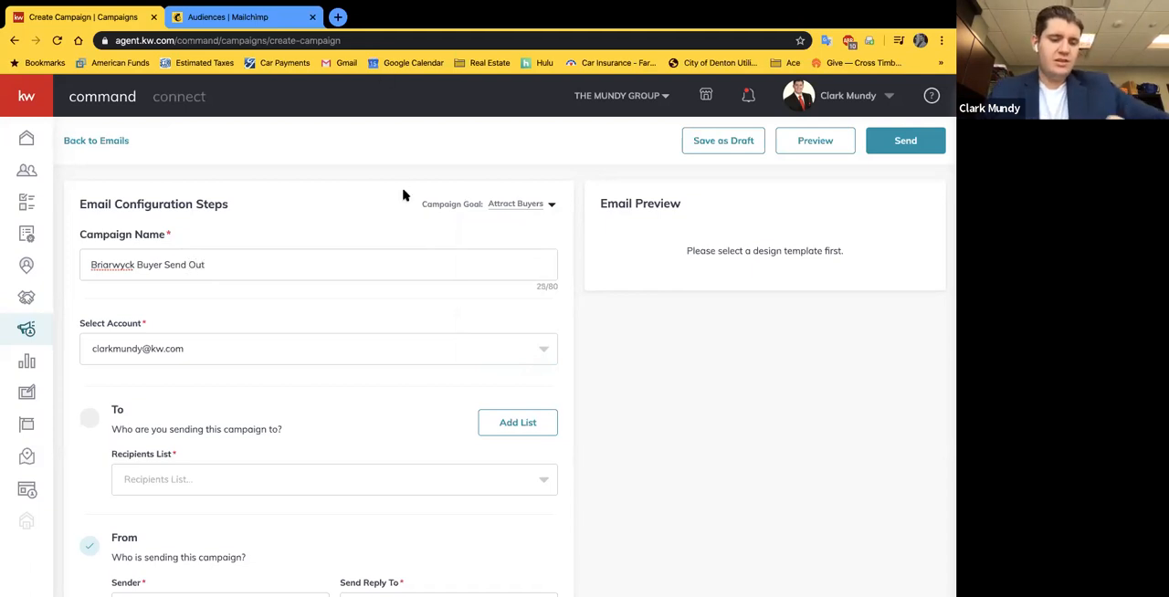
type("4-9-20")
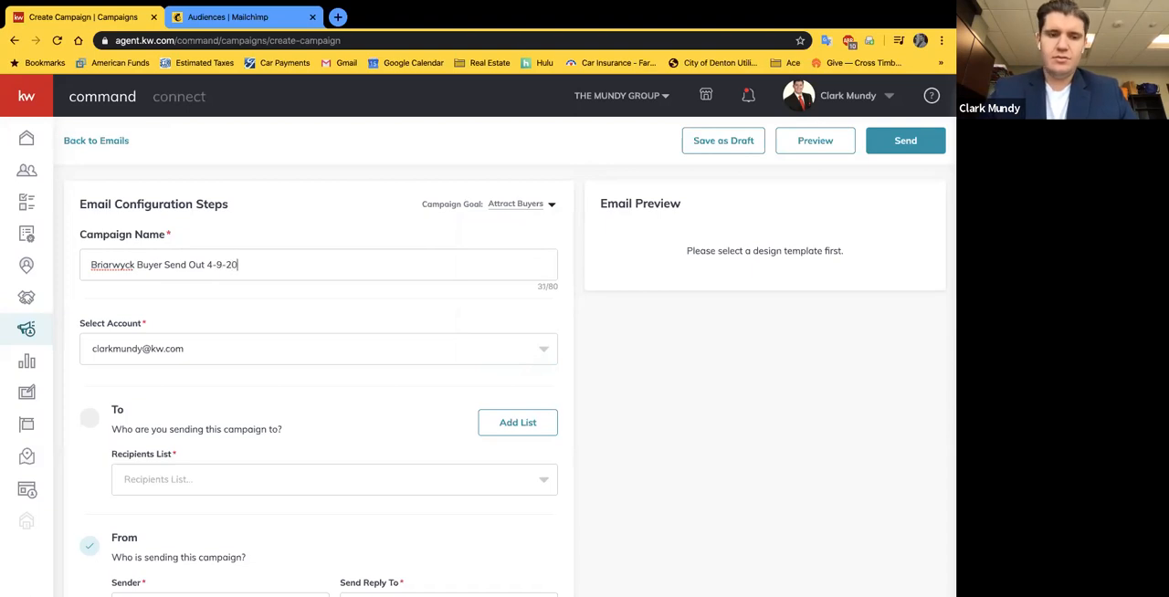
left_click(393, 283)
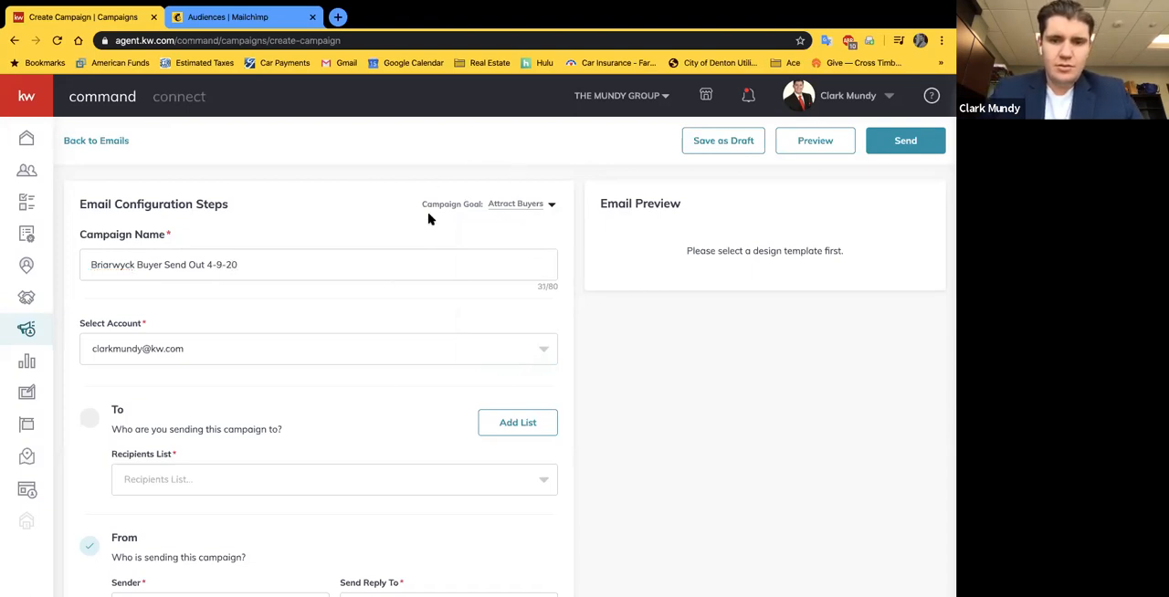
Step: Examine the account, recipients and sender sections of the email campaign form, including the choices for the sending account
scroll(283, 227, "down", 2)
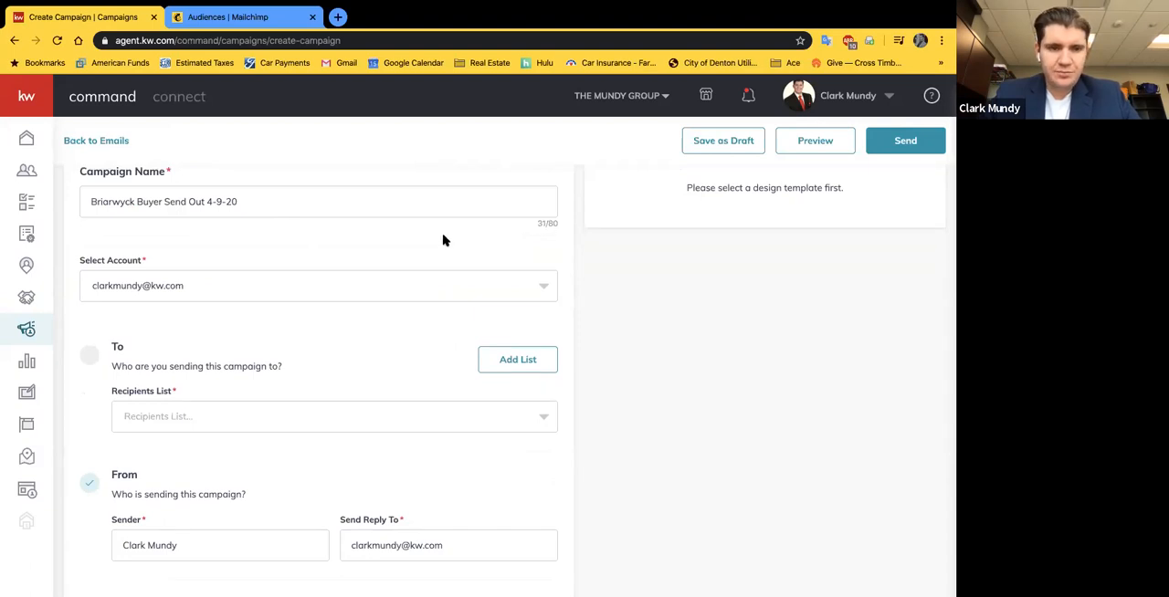
scroll(444, 240, "down", 1)
scroll(298, 242, "up", 2)
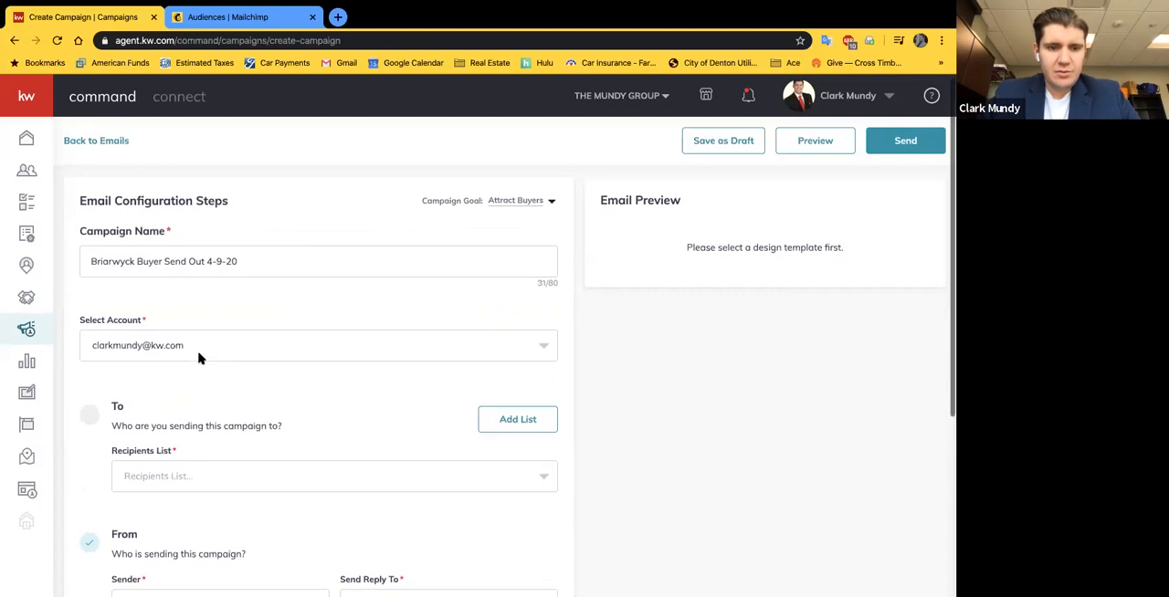
scroll(198, 354, "down", 1)
left_click(264, 302)
left_click(258, 253)
scroll(314, 381, "down", 1)
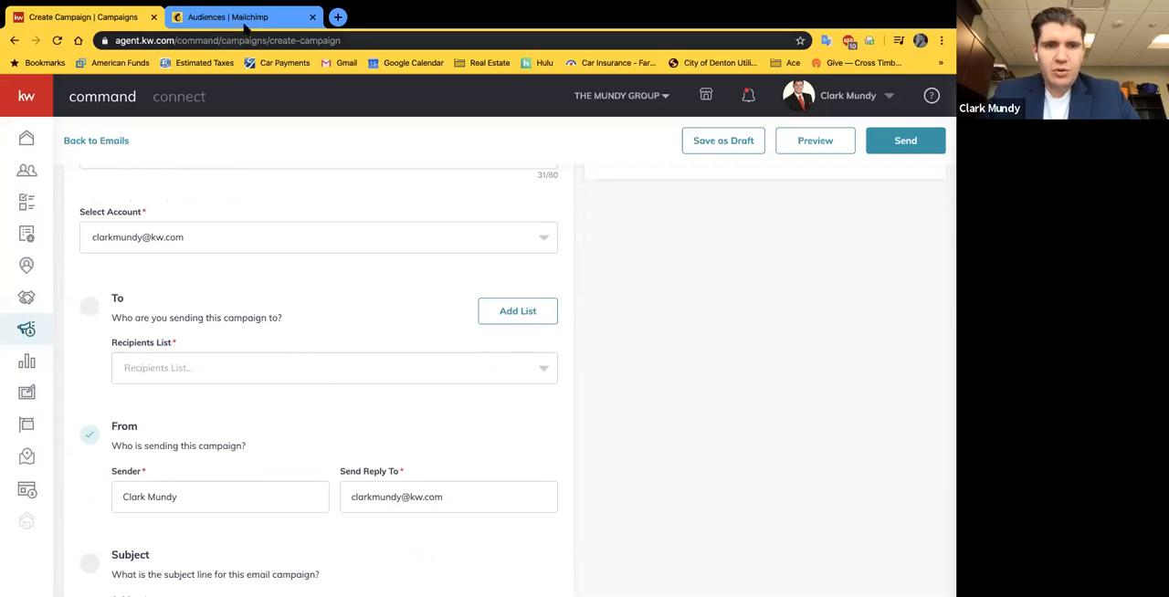
Step: Check the Audiences page in Mailchimp and return to the recipients section of the campaign form in Command
left_click(244, 24)
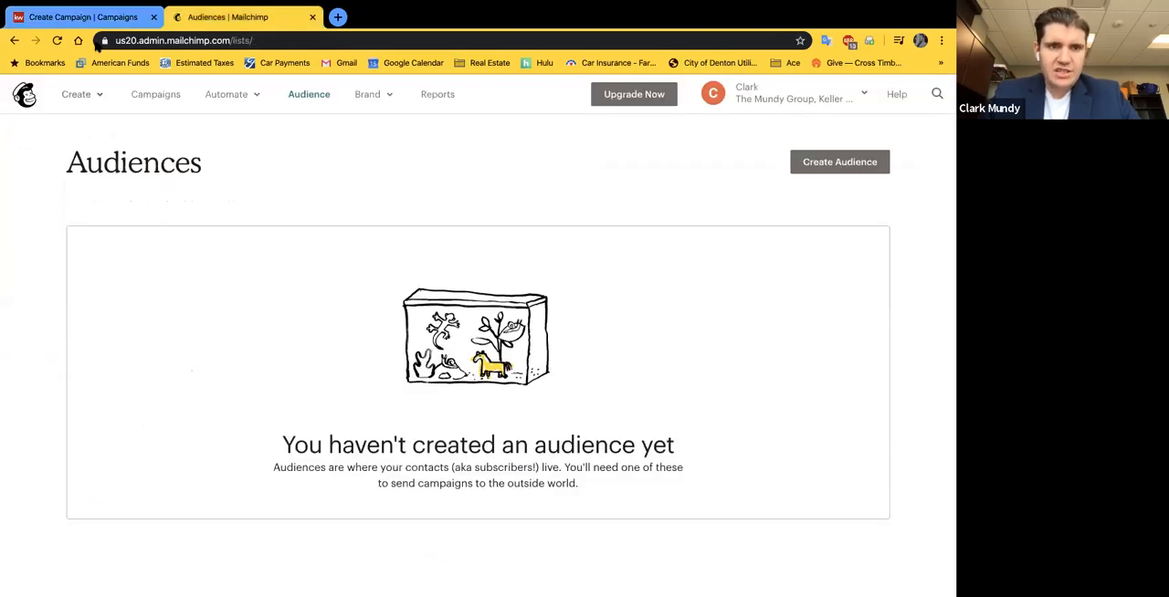
left_click(92, 18)
scroll(363, 433, "down", 1)
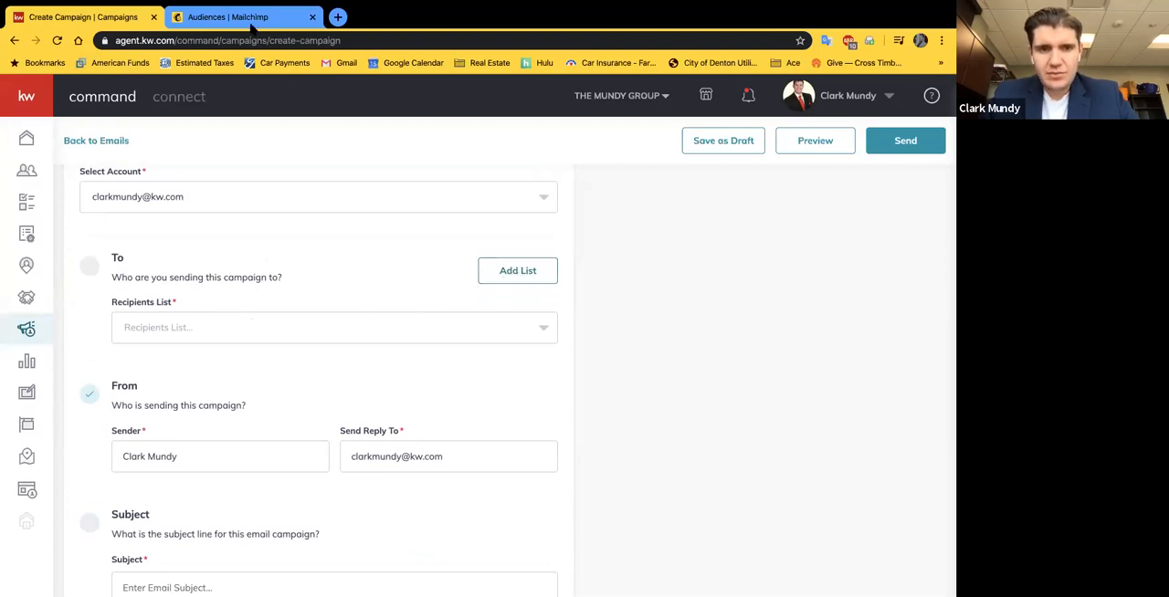
Step: Start a new recipients list for the campaign and name it "Briarwyck Buyer Send Out 4-9-20"
left_click(534, 272)
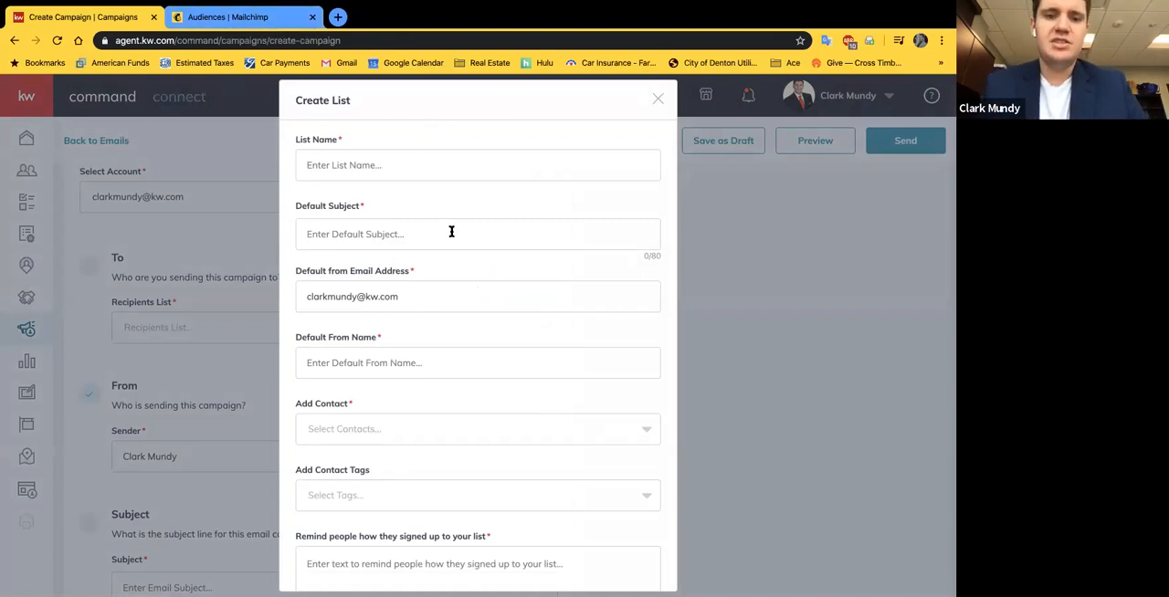
type("Bu")
key("BackSpace")
key("BackSpace")
key("BackSpace")
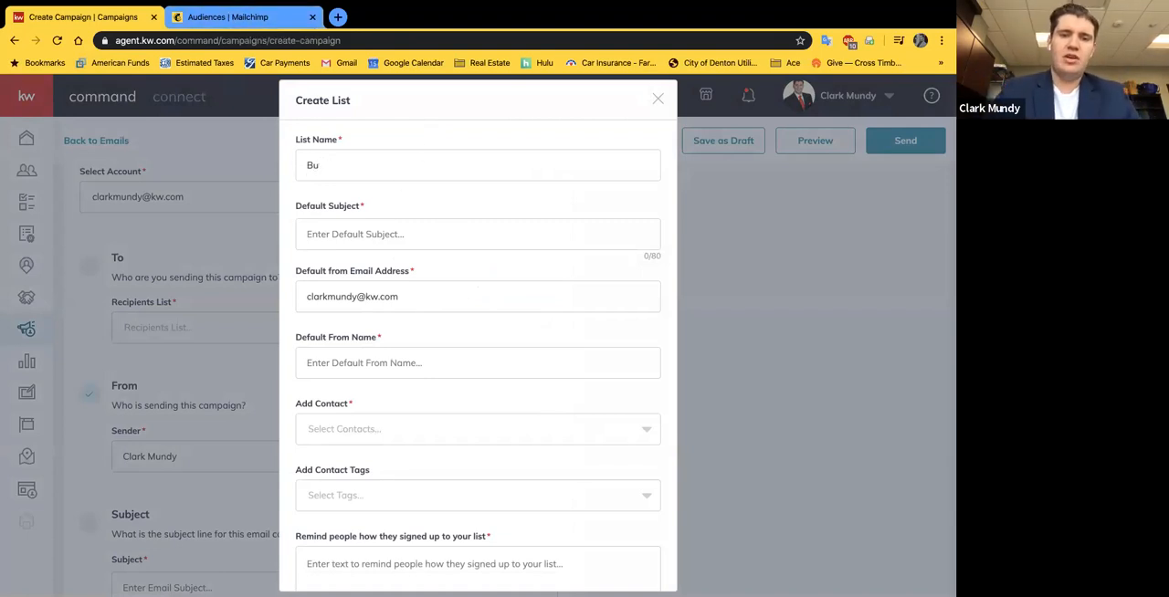
type("ck Buyer Send Out 4-9-20")
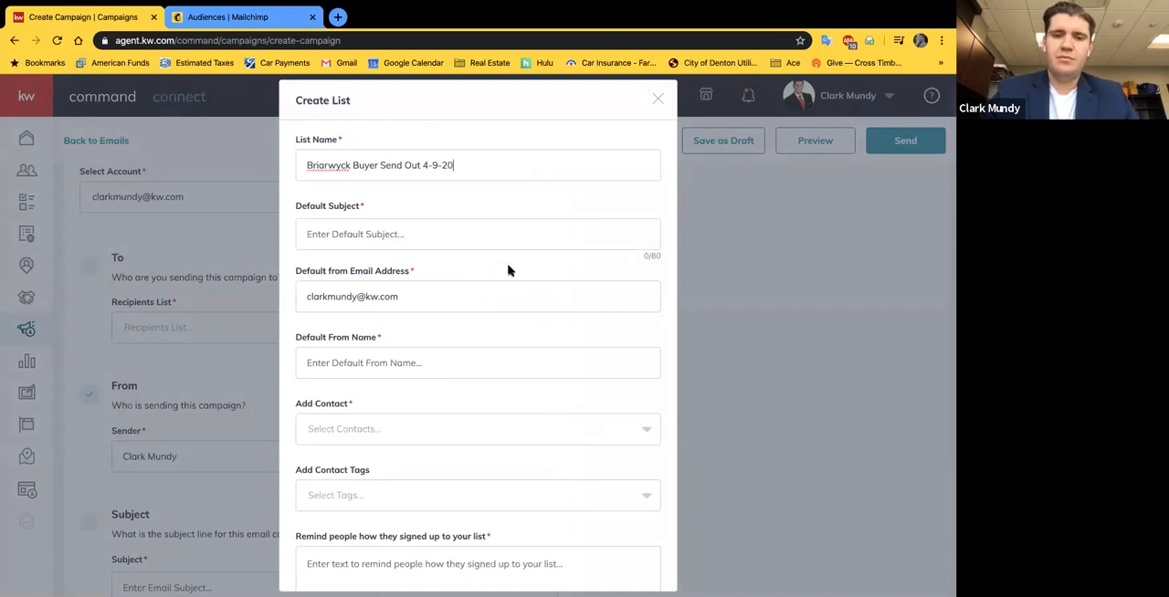
Step: Set the list's default subject to "Check Out Briarwyck's Hottest New Listing!"
left_click(459, 201)
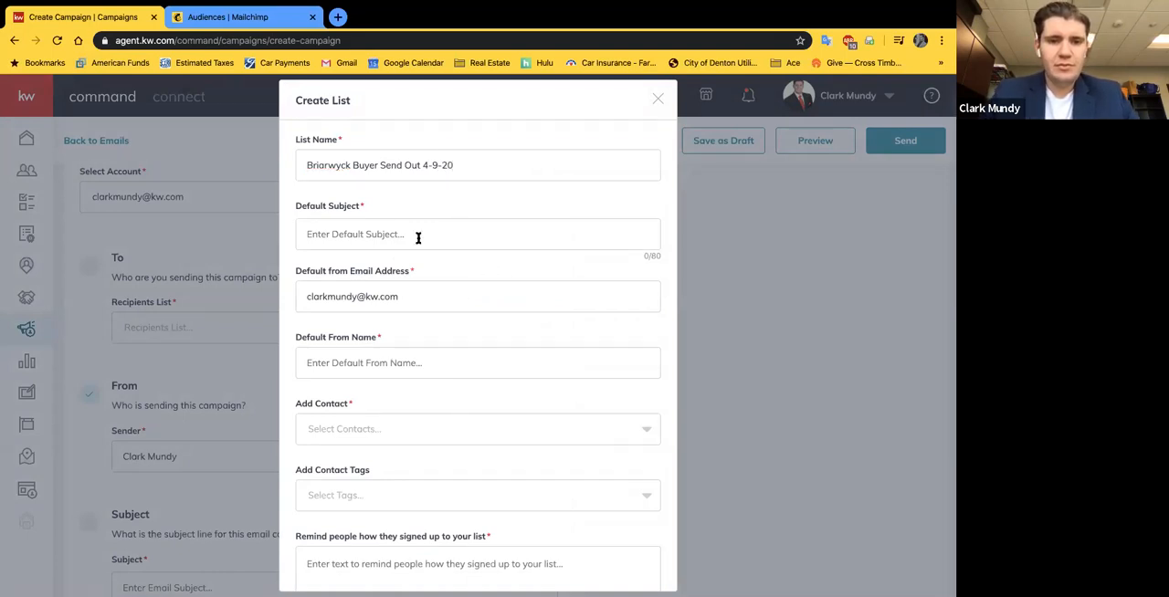
type("Check Out B")
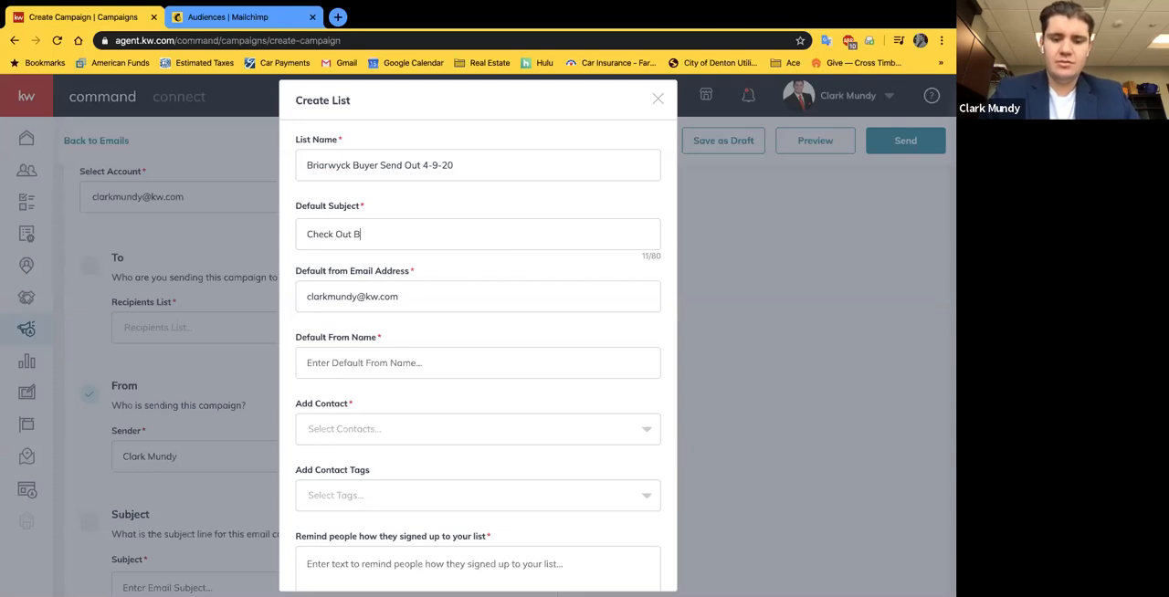
type("riarwyck's Hottest")
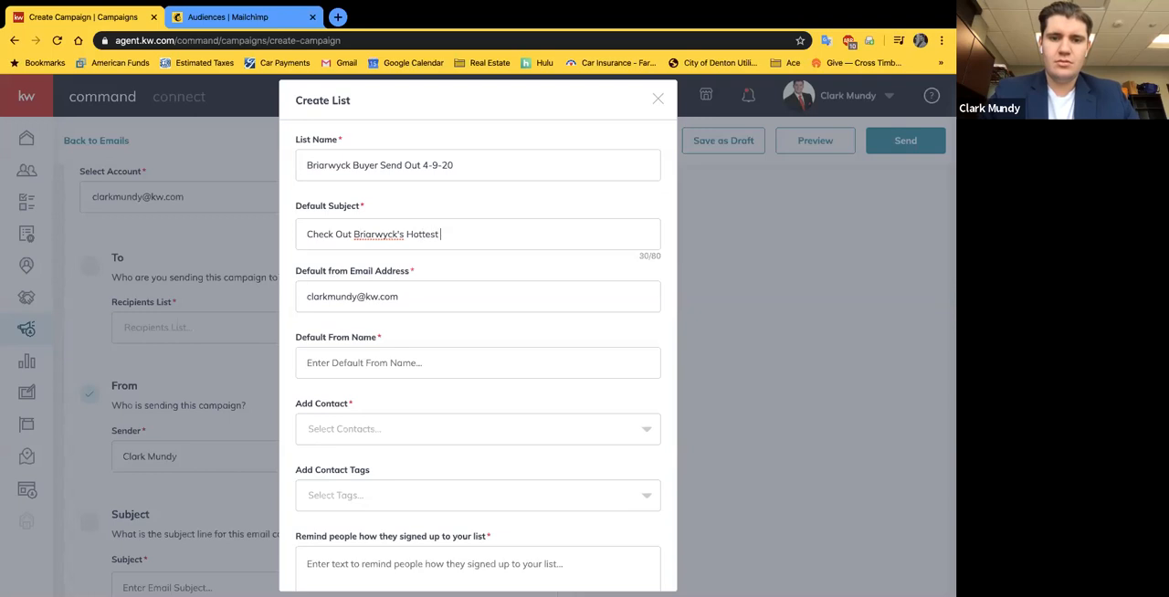
type(" New Listing!")
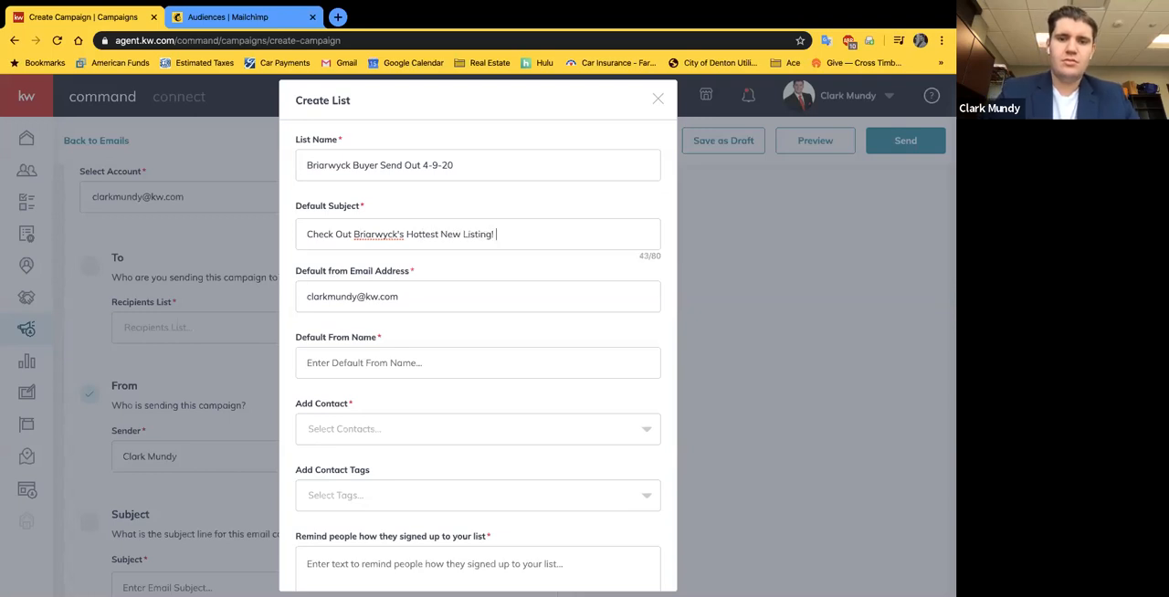
Step: Enter the sender's full name as the new list's default from name
scroll(356, 246, "down", 2)
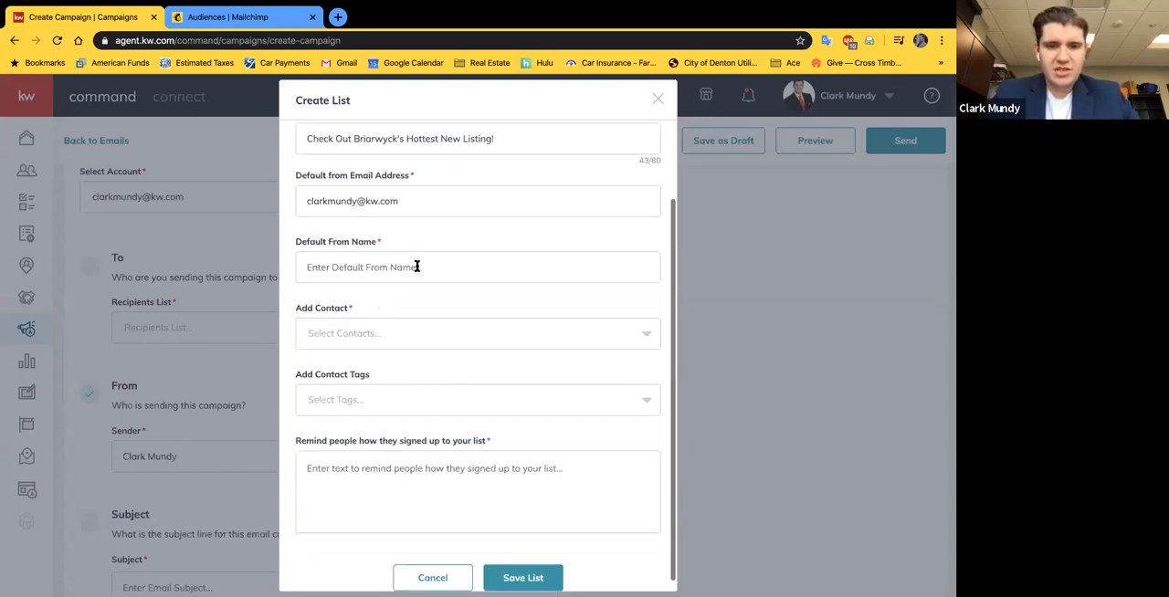
left_click(409, 268)
type("Cl")
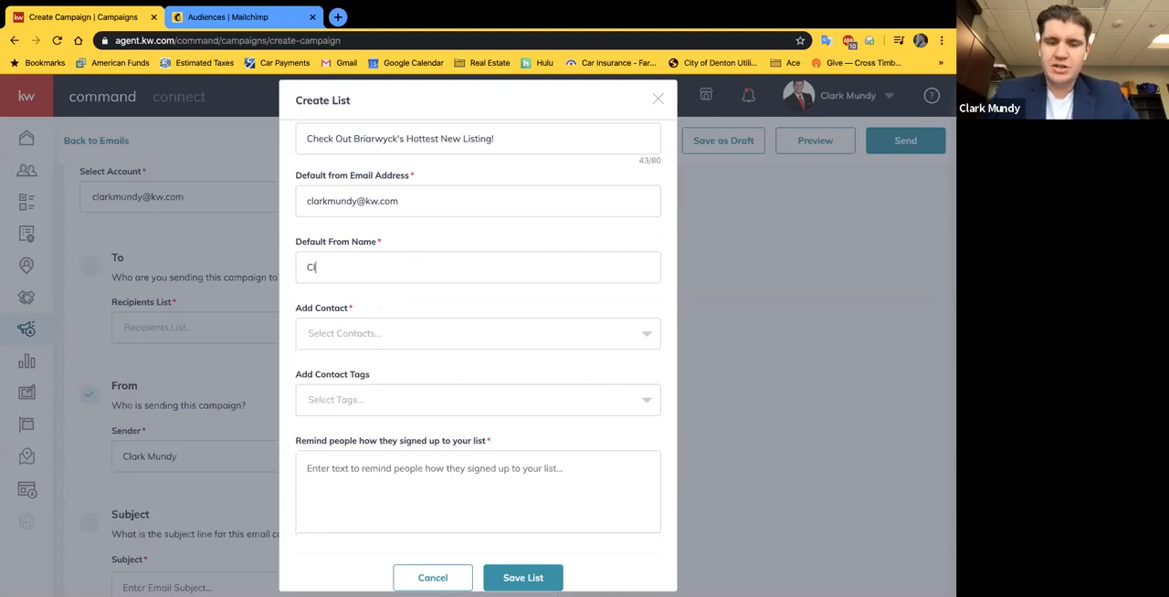
type("ark Mundy")
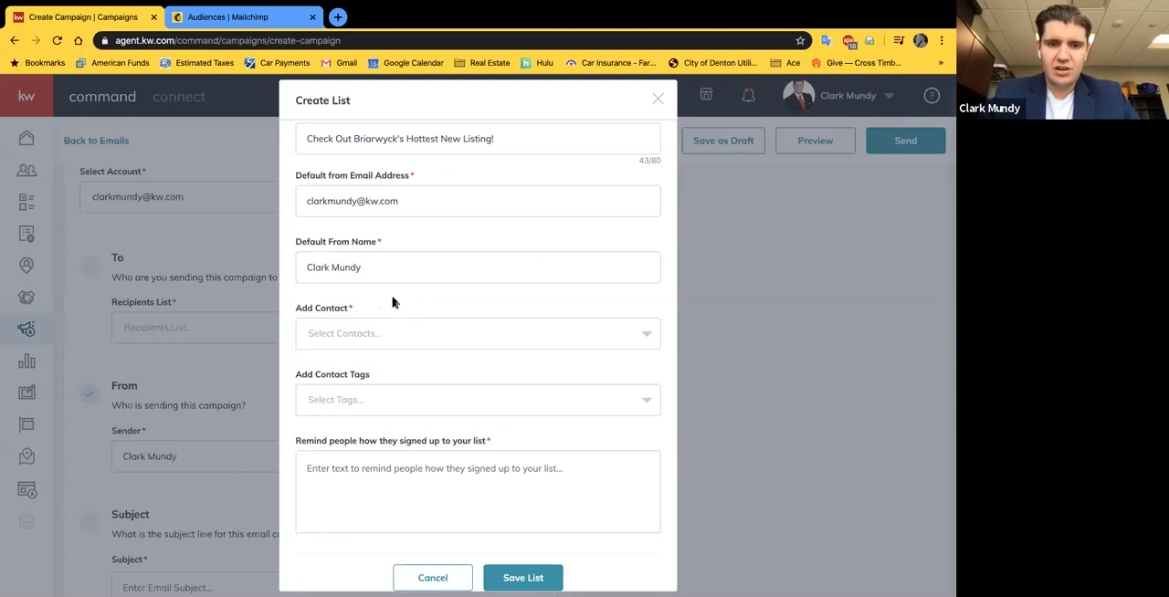
scroll(360, 268, "up", 2)
scroll(334, 347, "down", 2)
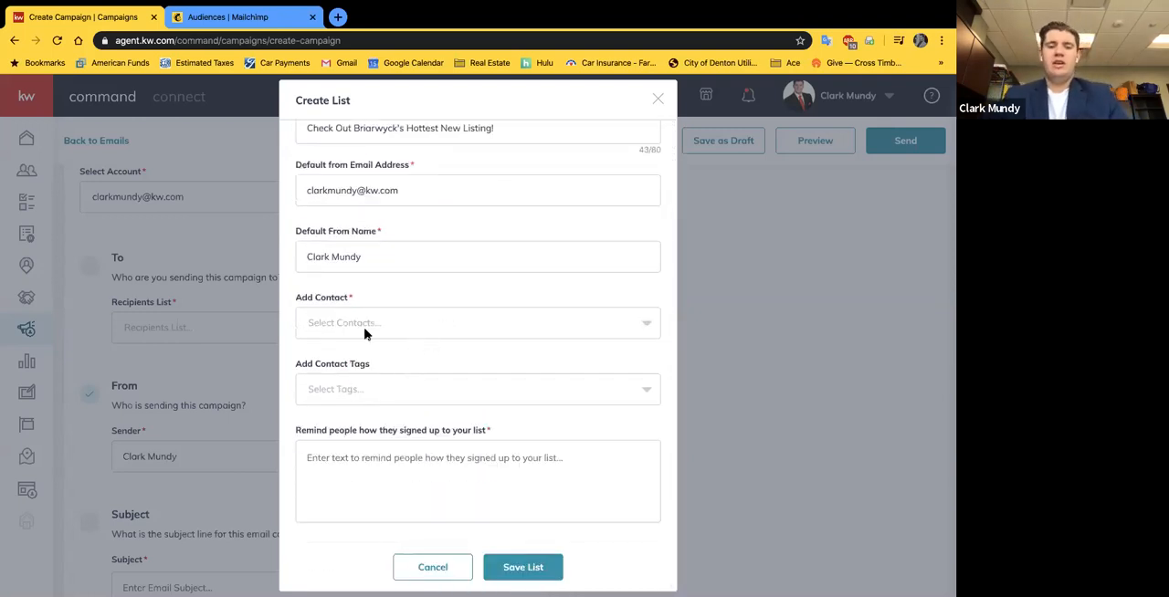
Step: Browse the individual contacts that can be added to the new list, without selecting any
left_click(459, 323)
scroll(333, 417, "down", 3)
scroll(333, 417, "down", 2)
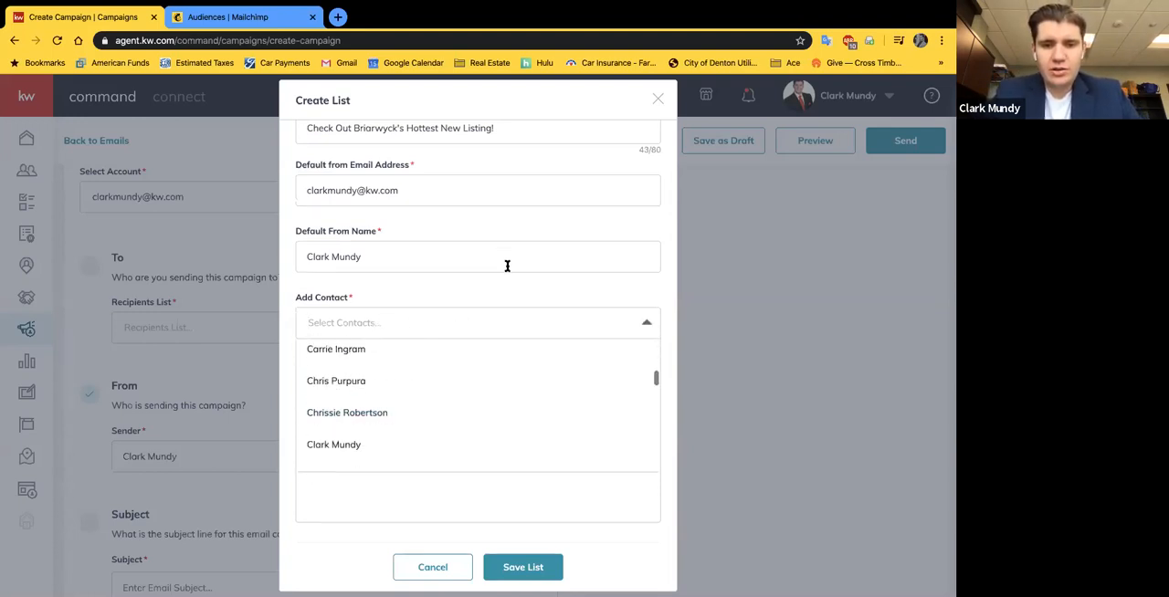
left_click(470, 300)
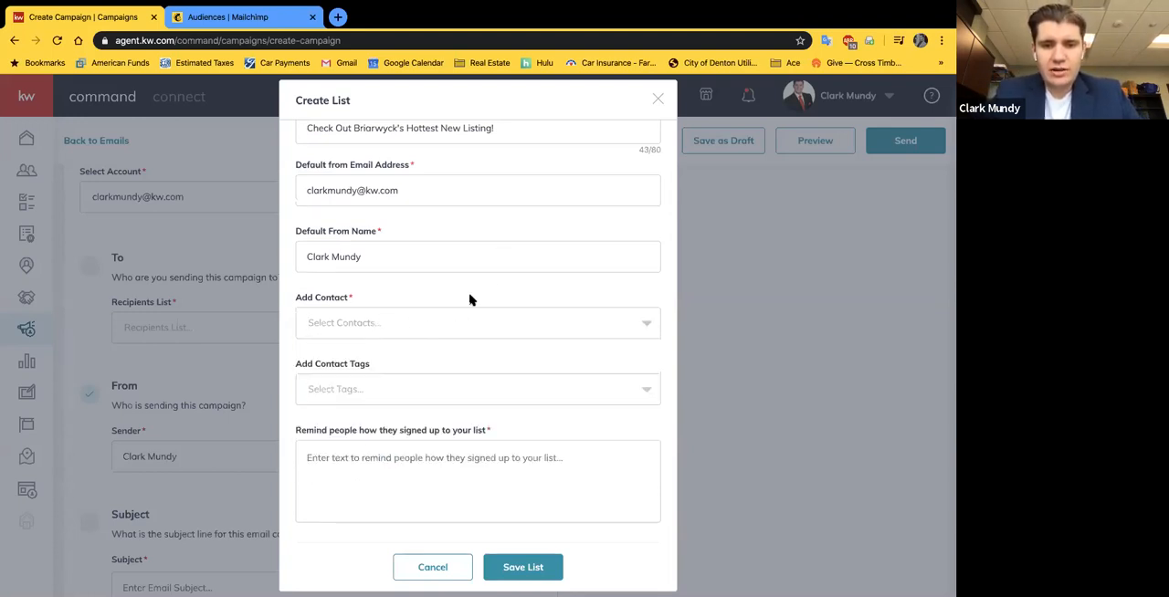
Step: Add the Buyer contact tag to the new recipients list
left_click(346, 391)
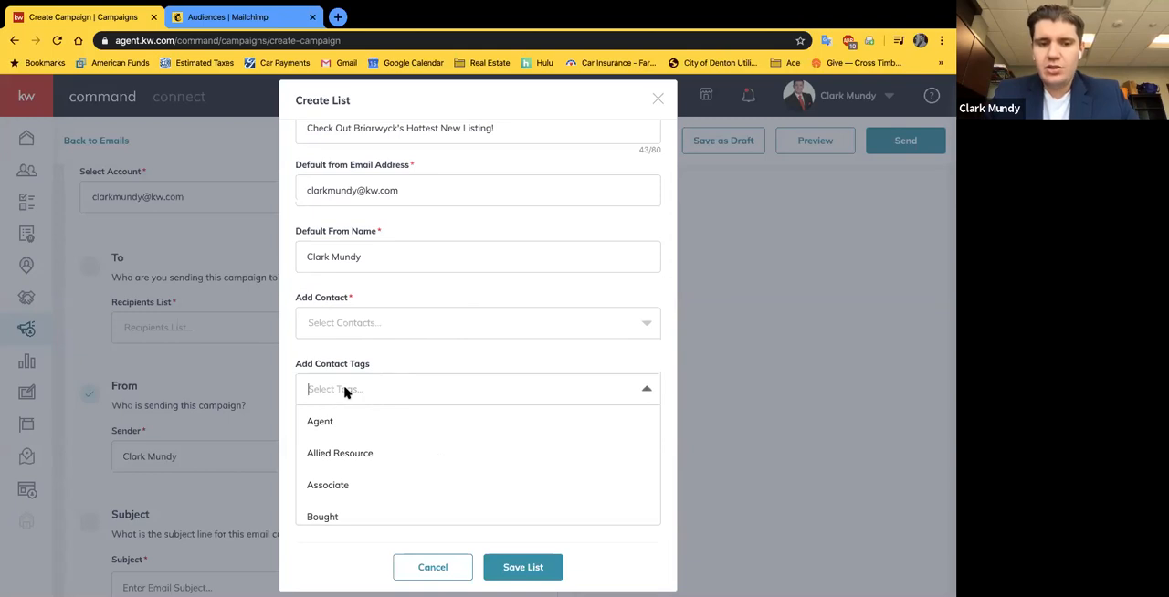
scroll(345, 391, "down", 1)
scroll(384, 472, "down", 2)
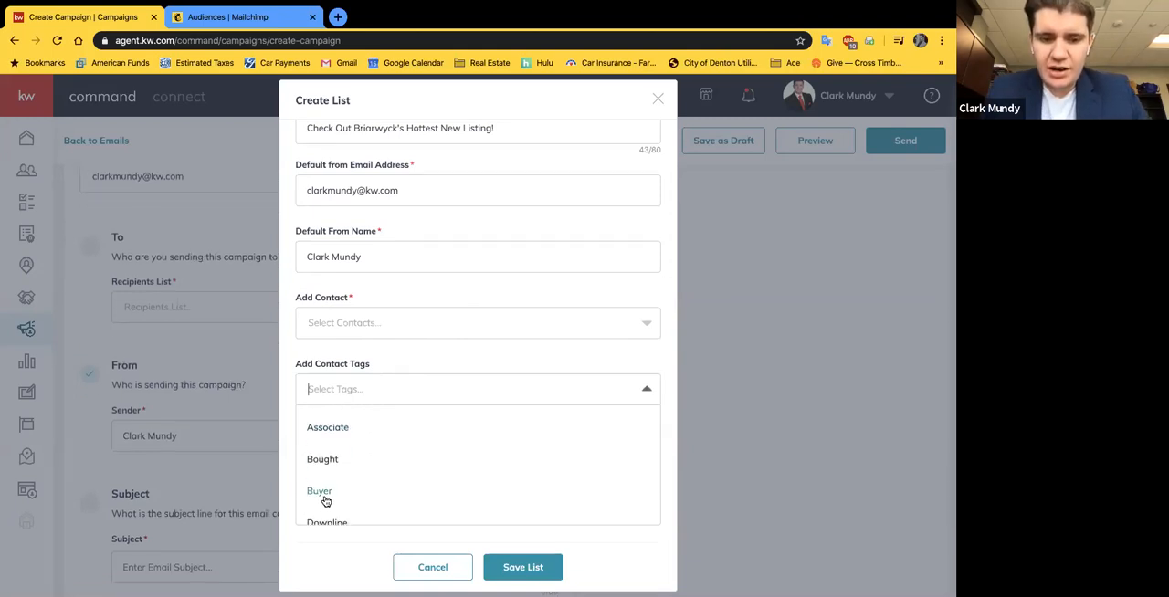
left_click(322, 493)
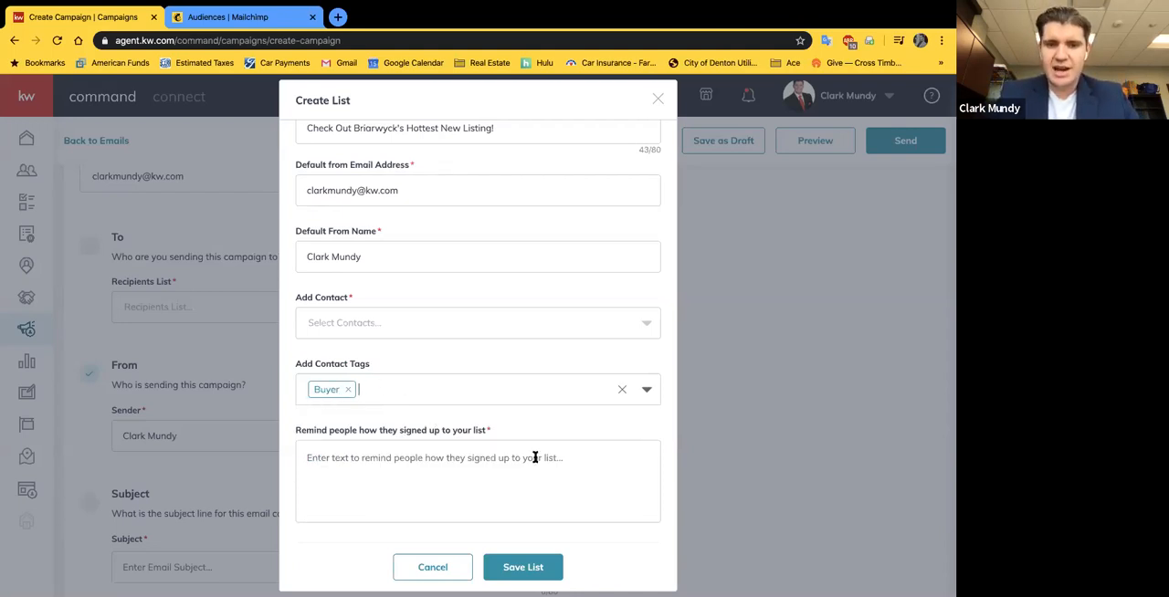
Step: Enter a signup reminder saying recipients previously interacted with or were in contact with the agent of Keller Williams Realty in DFW
scroll(535, 457, "down", 1)
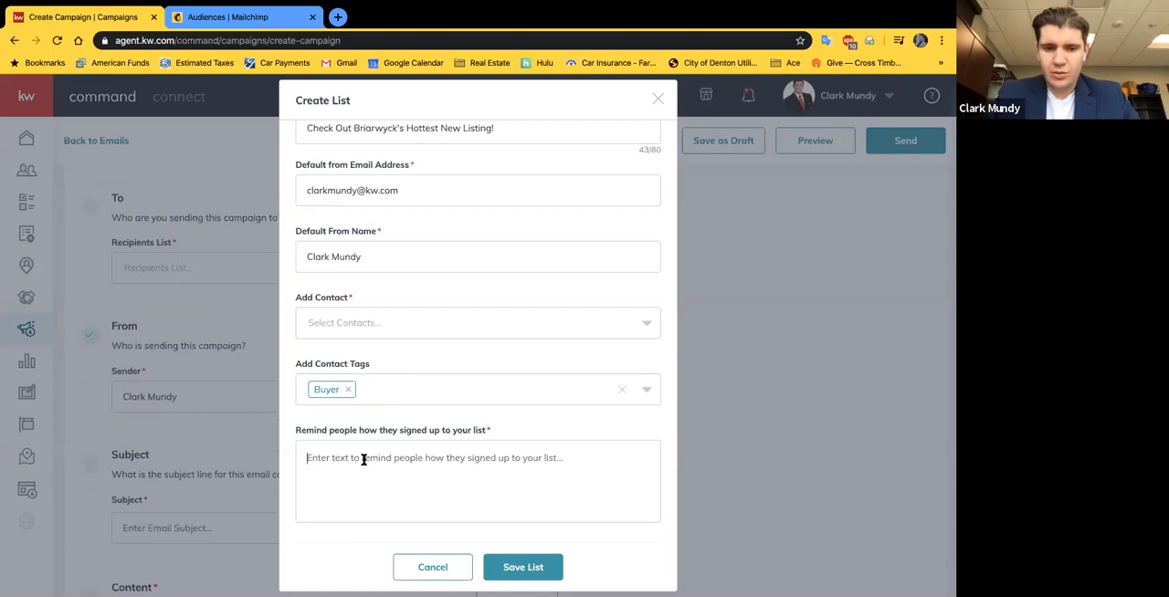
scroll(394, 399, "up", 3)
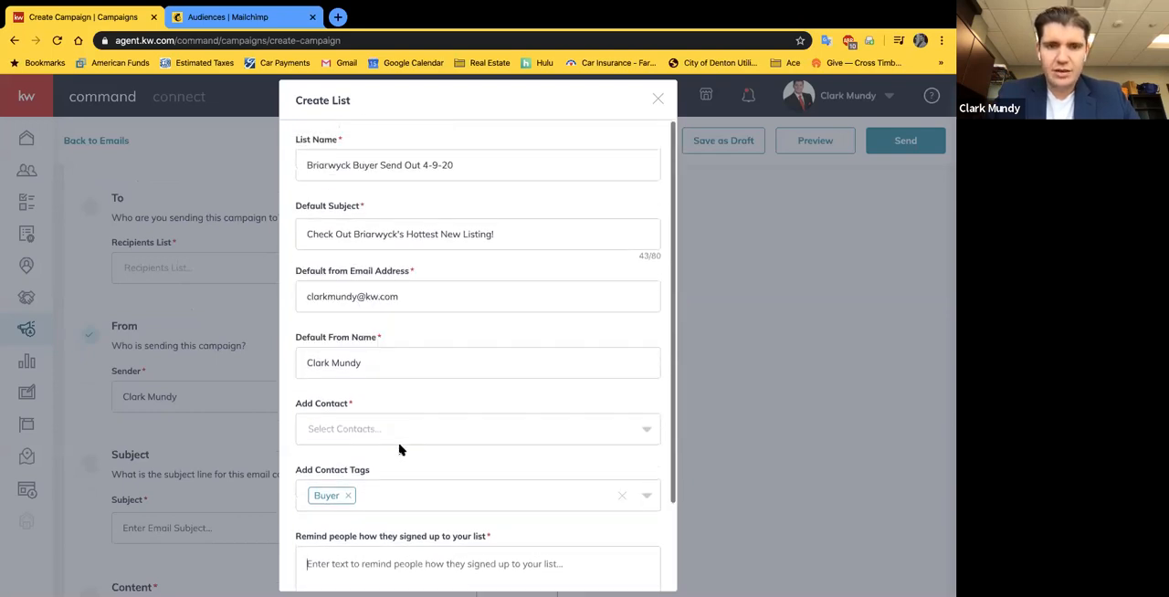
scroll(395, 412, "down", 1)
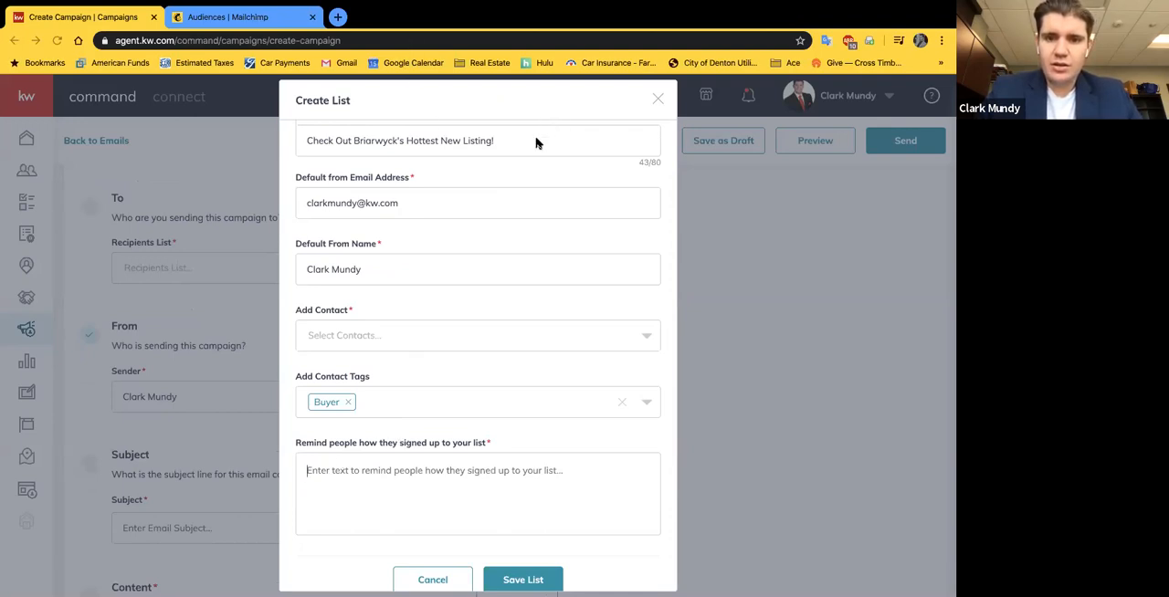
left_click(368, 471)
type("You are receiving this corres")
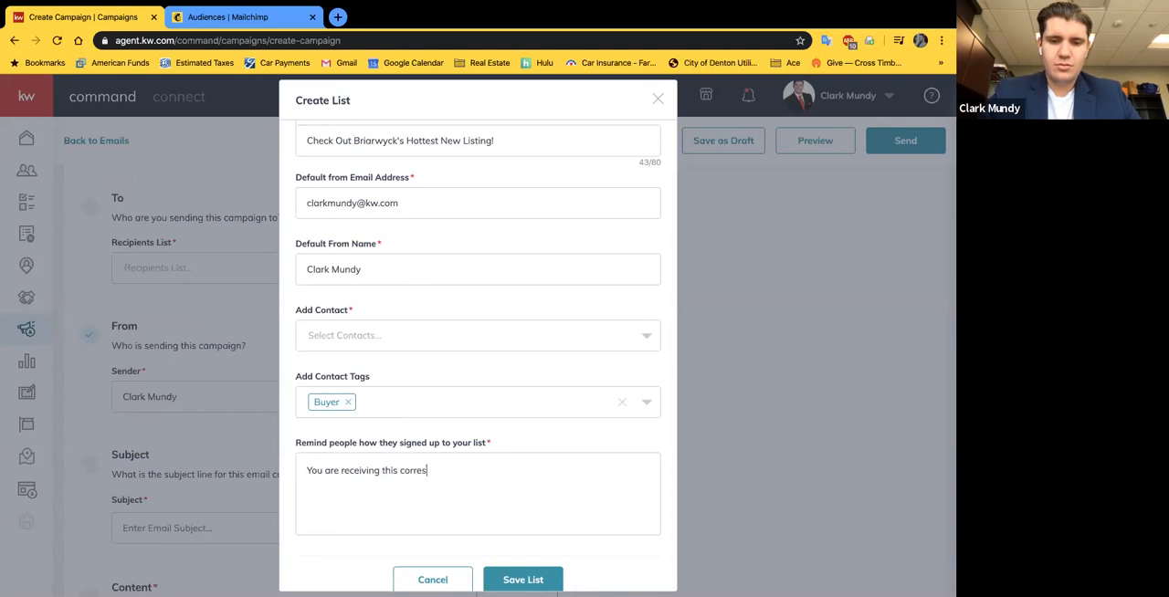
type("ance because you")
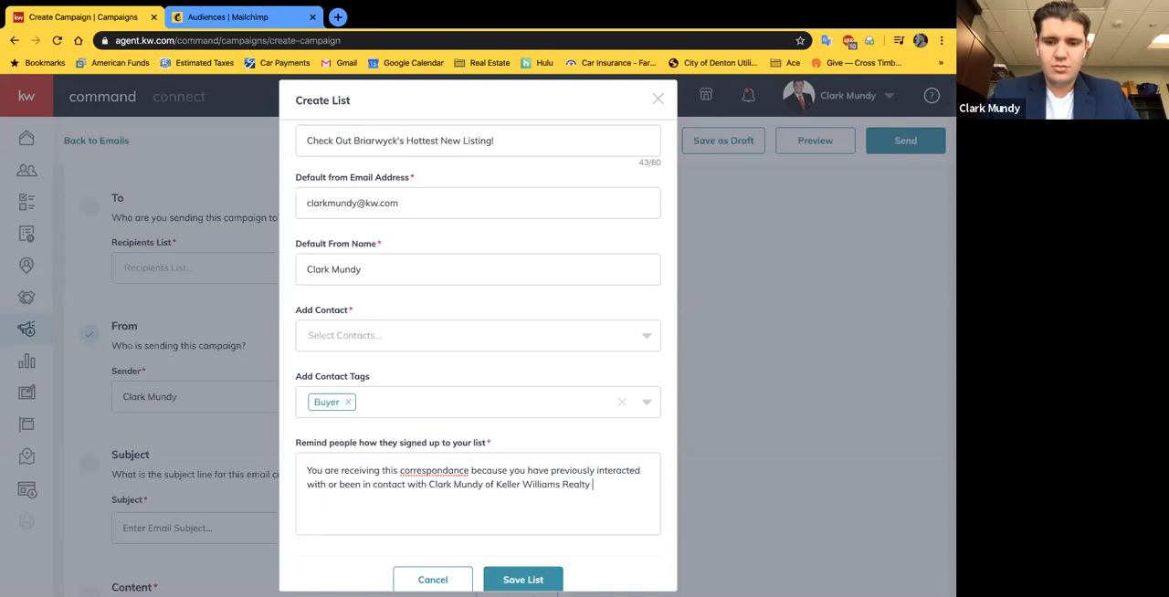
Step: Look up the flagged word "correspondance" in the signup reminder text
right_click(428, 470)
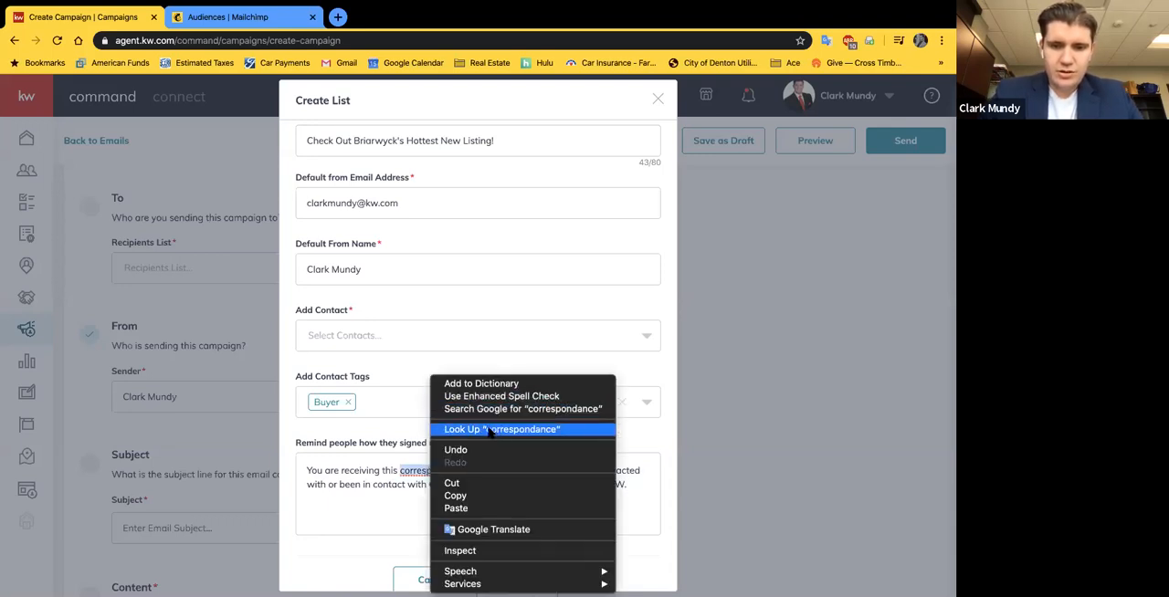
left_click(491, 430)
left_click(598, 511)
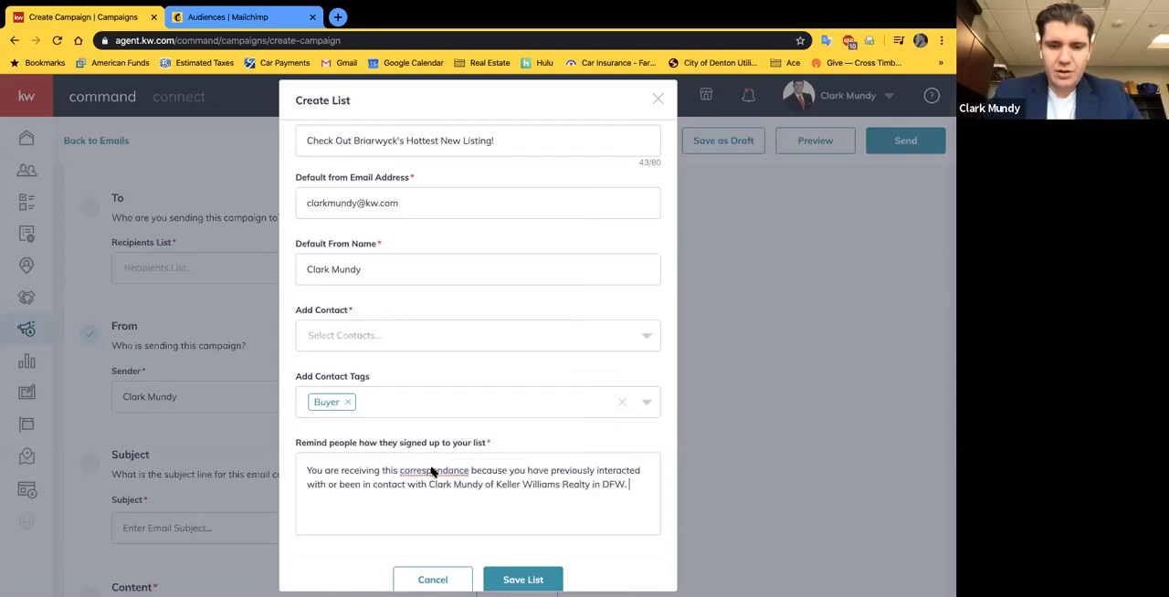
Step: Review the completed list details and save the new recipients list
scroll(620, 505, "down", 1)
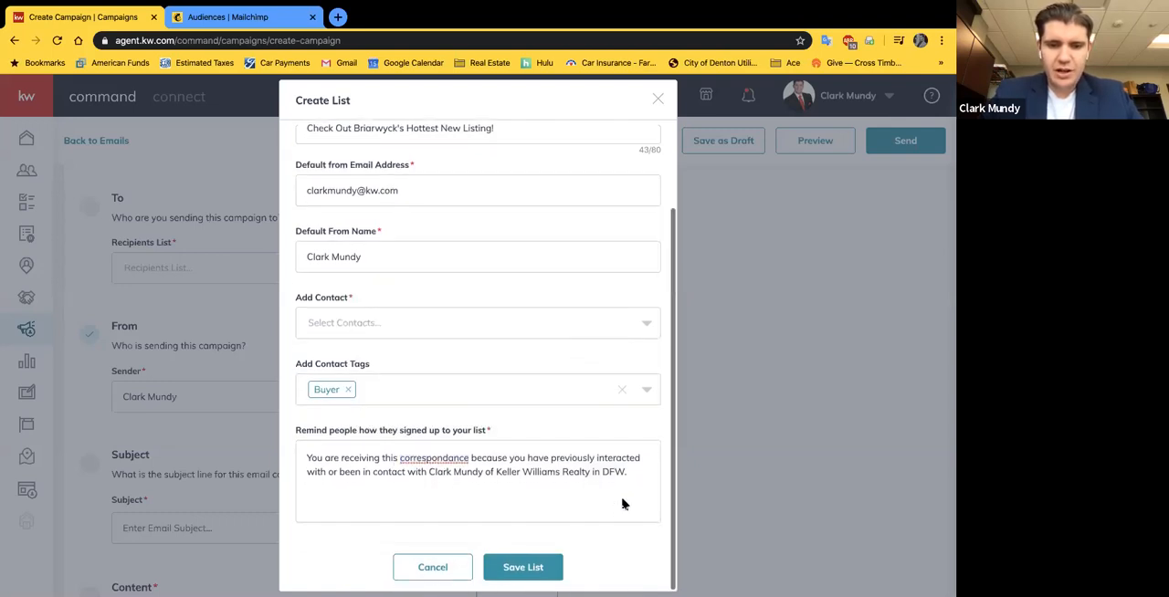
left_click_drag(640, 476, 291, 465)
left_click(568, 501)
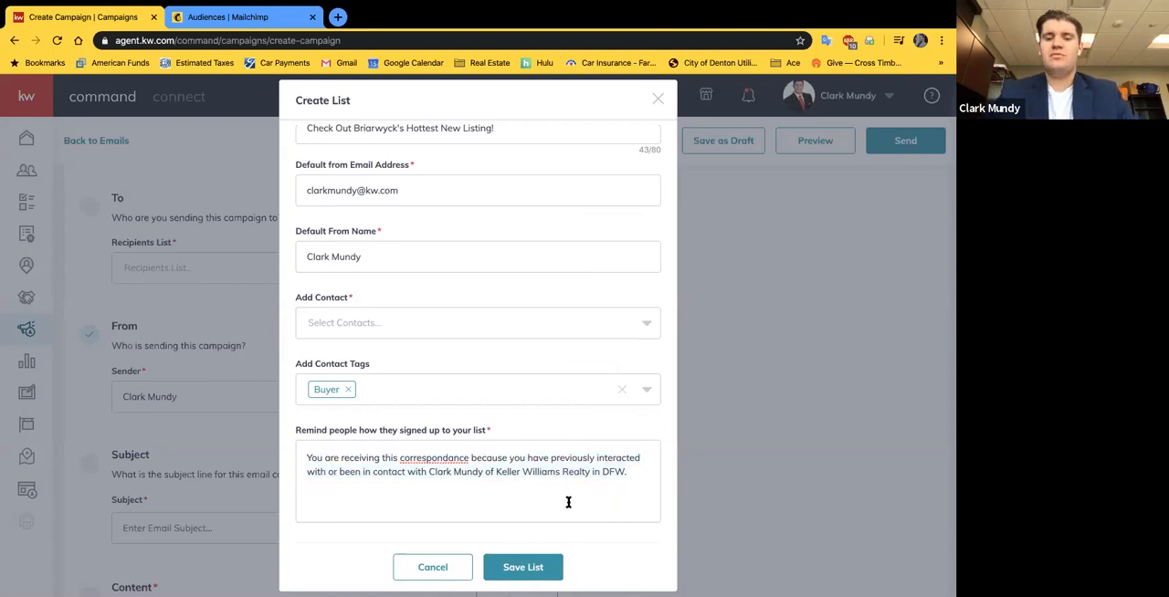
scroll(585, 439, "up", 2)
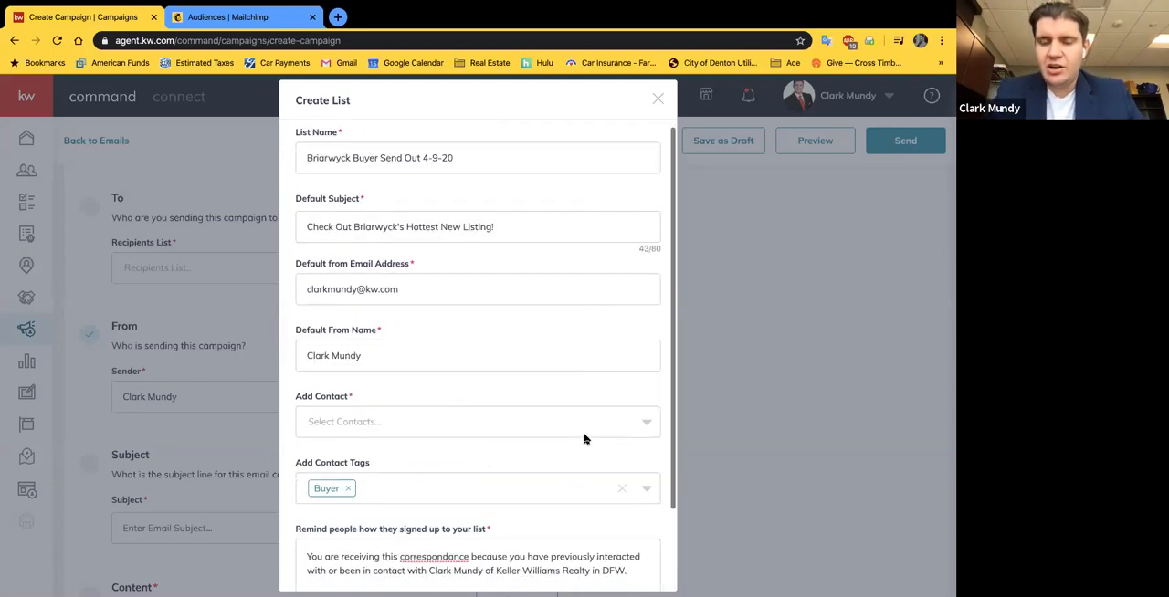
scroll(584, 439, "down", 2)
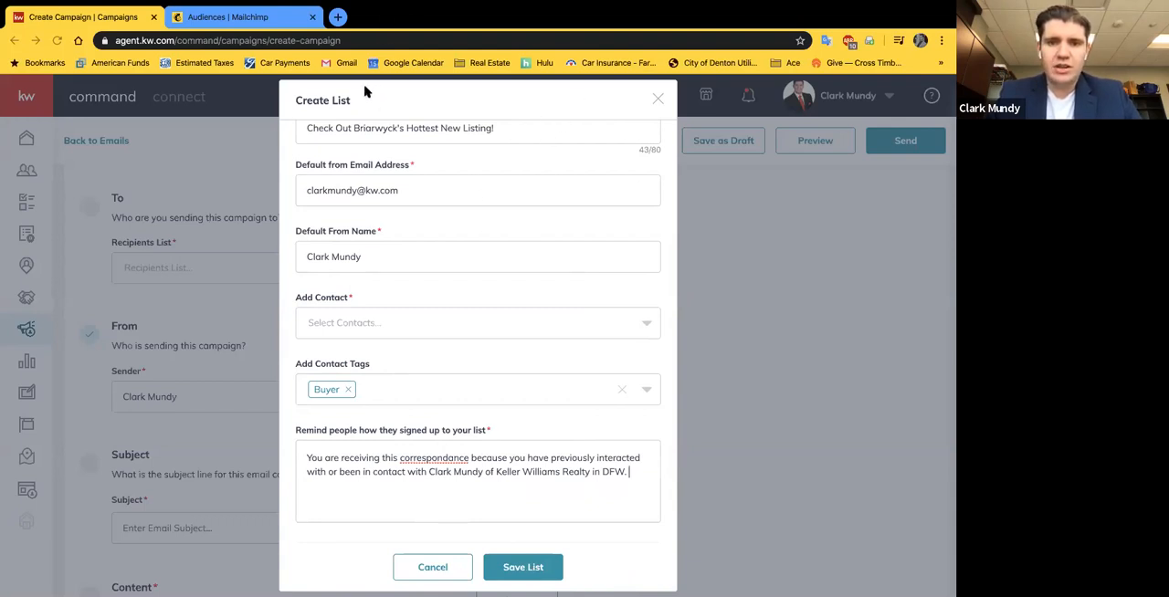
left_click(517, 568)
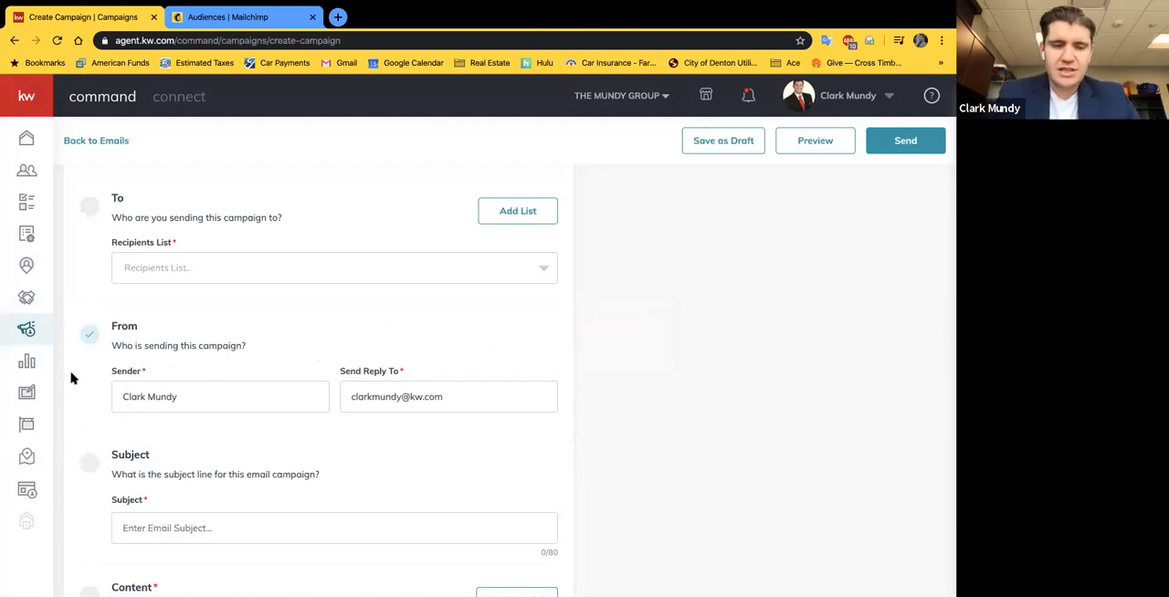
Step: Select "Briarwyck Buyer Send Out 4-9-20" as the campaign's recipients list
scroll(506, 295, "down", 1)
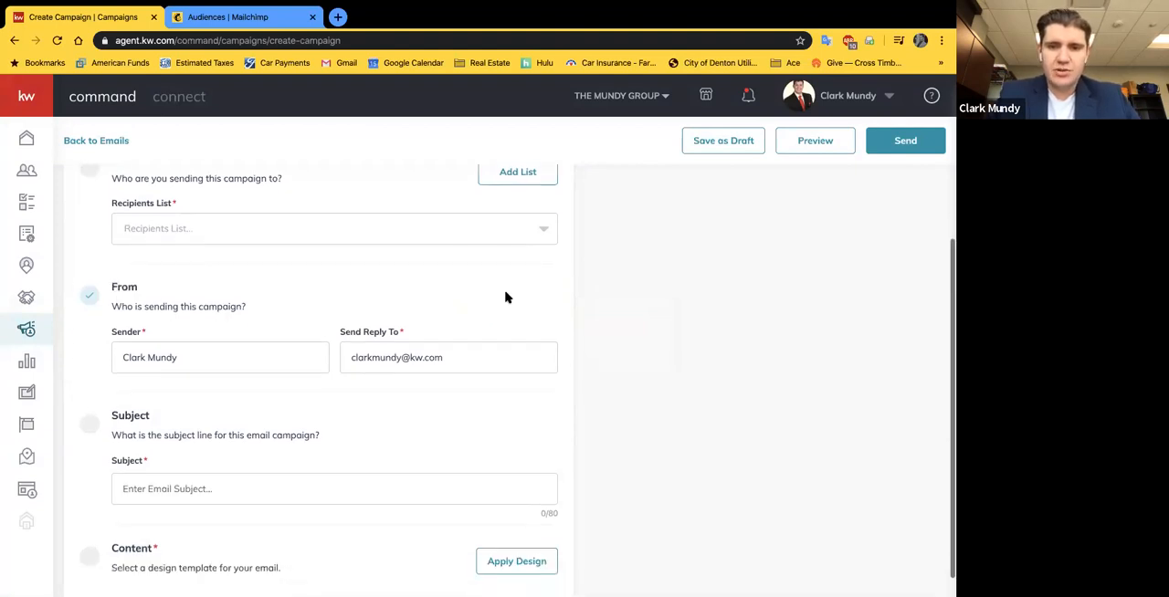
scroll(531, 362, "up", 2)
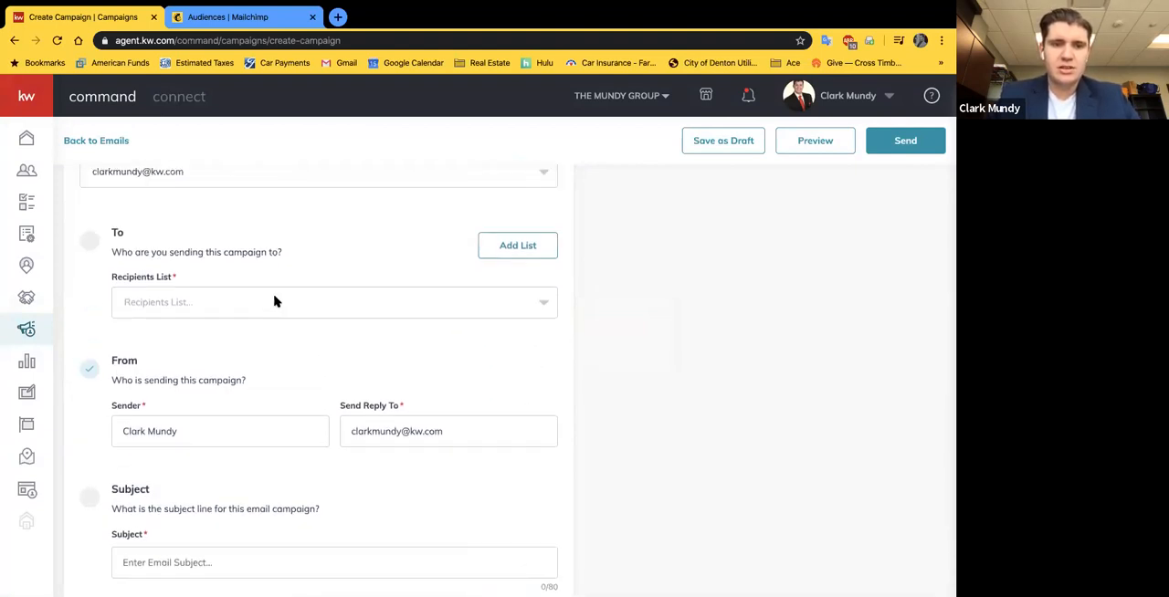
left_click(199, 305)
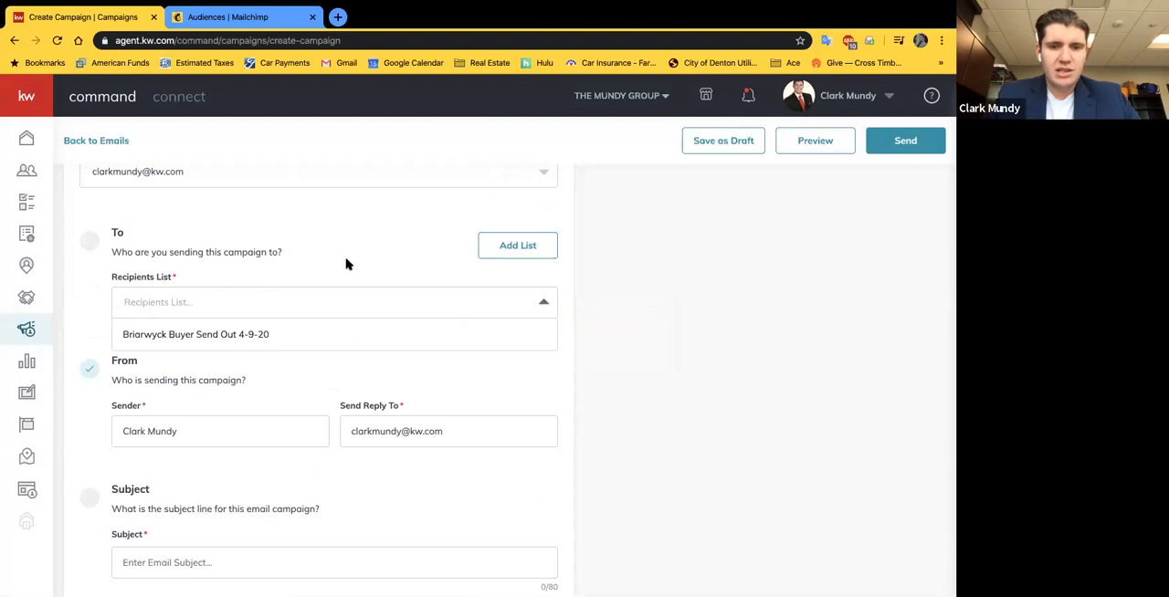
left_click(317, 242)
left_click(292, 308)
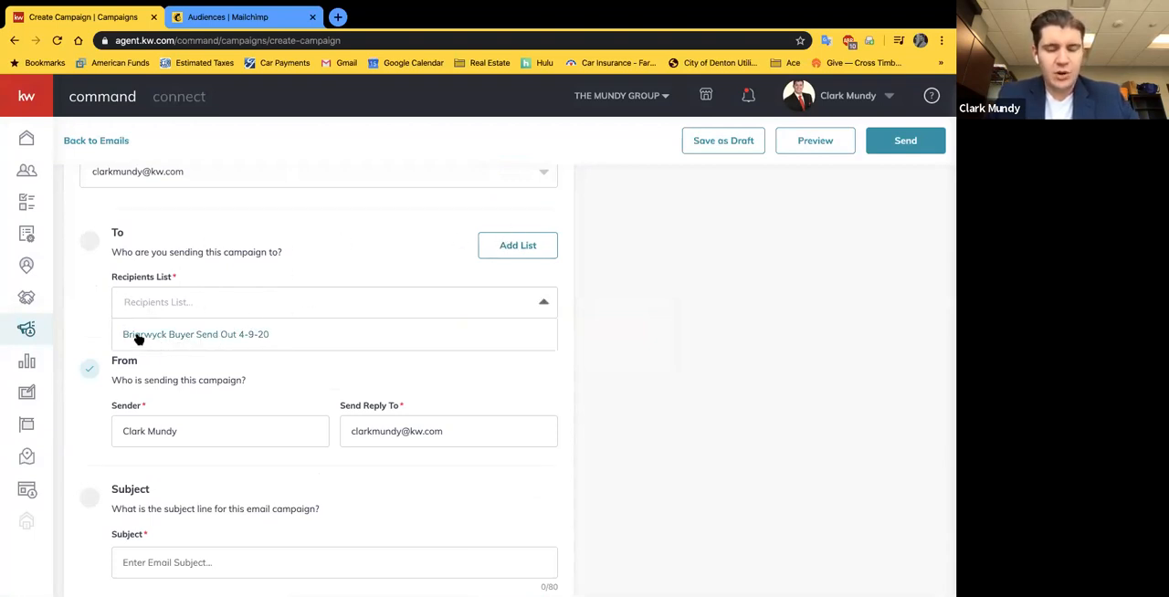
left_click(219, 338)
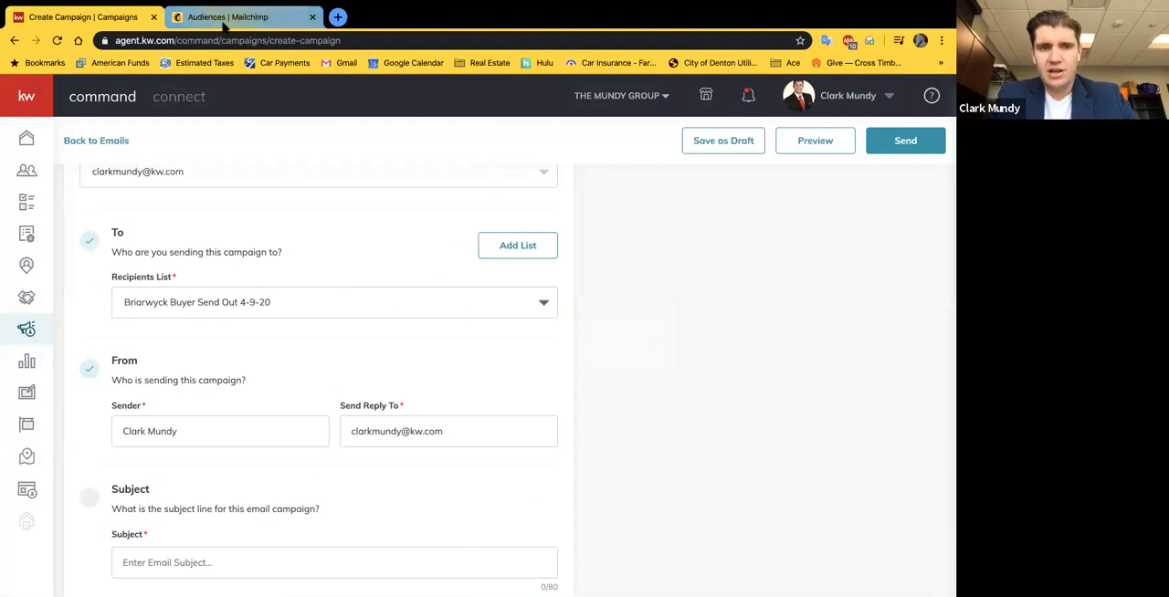
Step: Check the Mailchimp audiences page, return to the campaign and view the available recipients lists without changing the selection
left_click(195, 18)
left_click(91, 17)
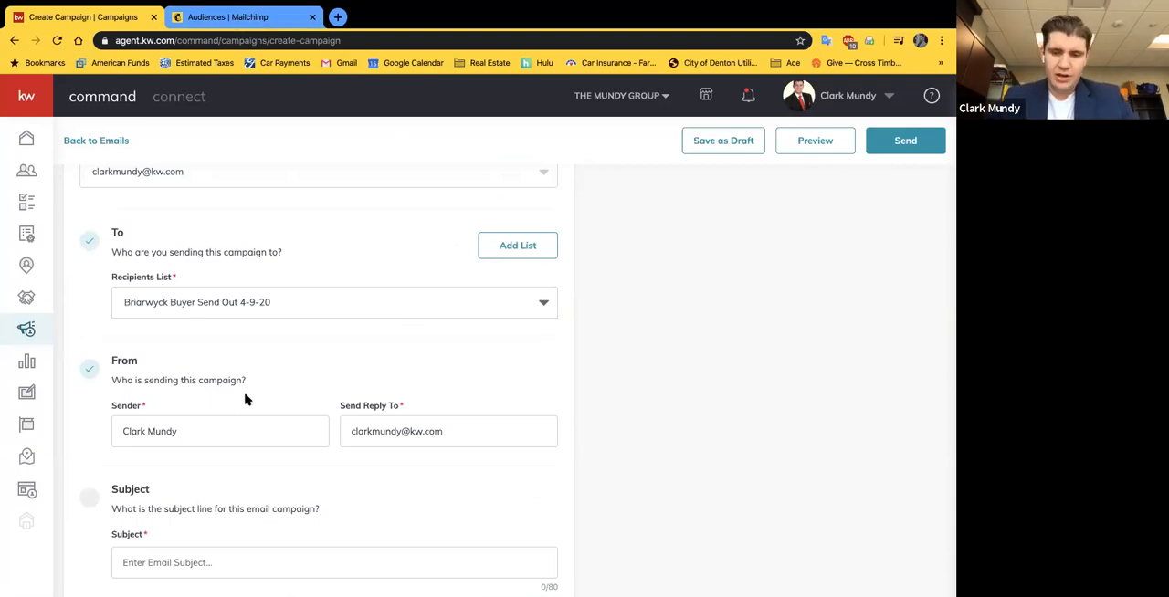
left_click(297, 304)
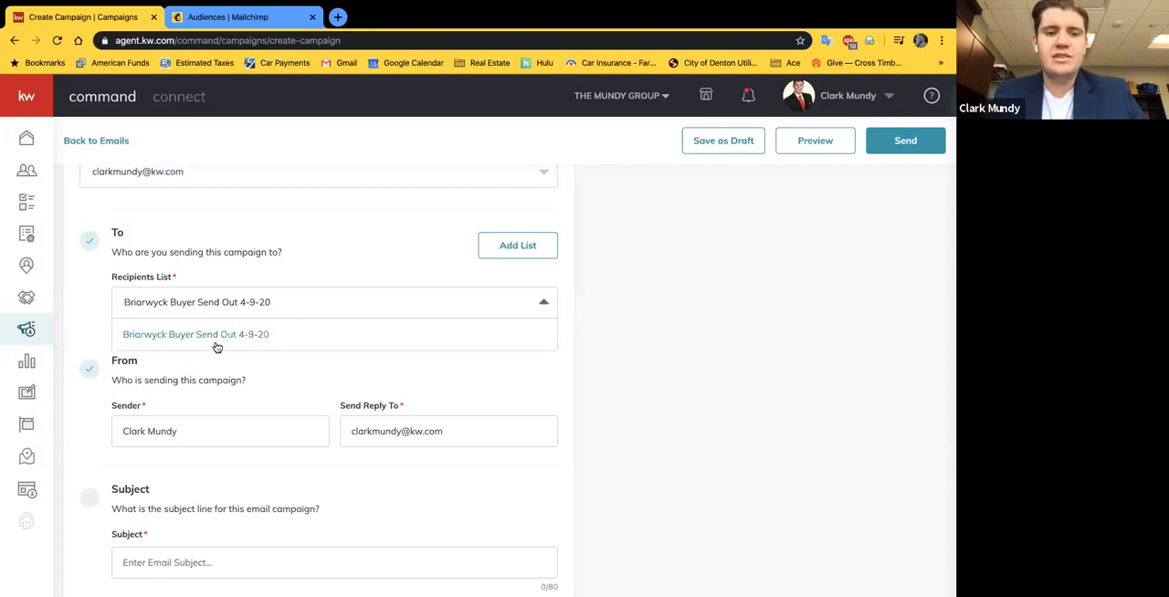
left_click(259, 375)
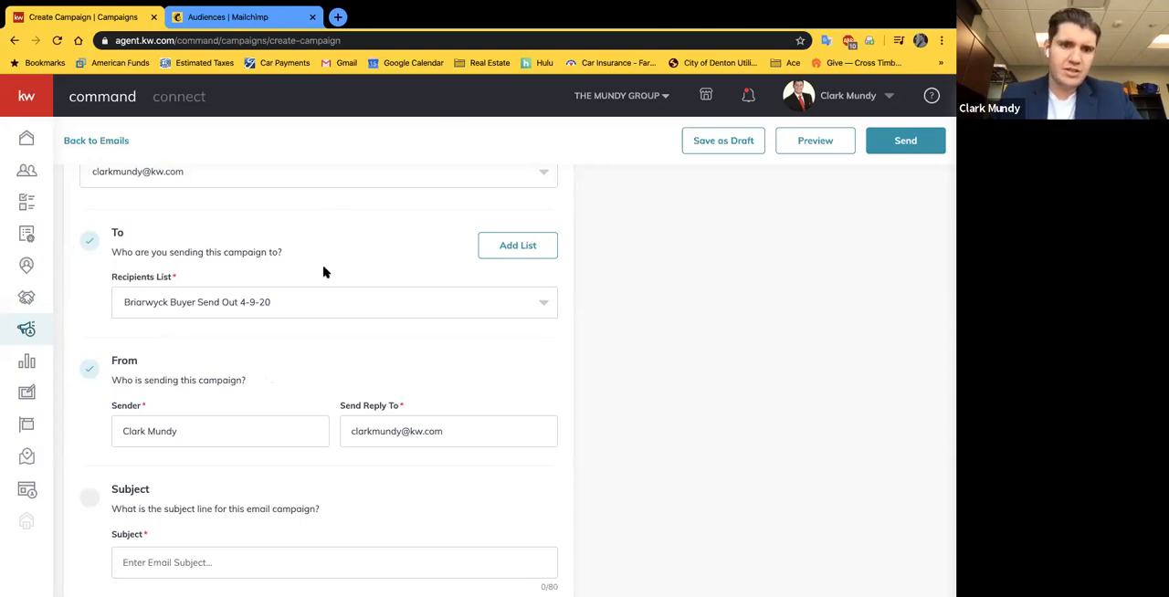
Step: Set the campaign's email subject to "Check Out Briarwyck's Hottest New Listing!"
scroll(301, 365, "down", 2)
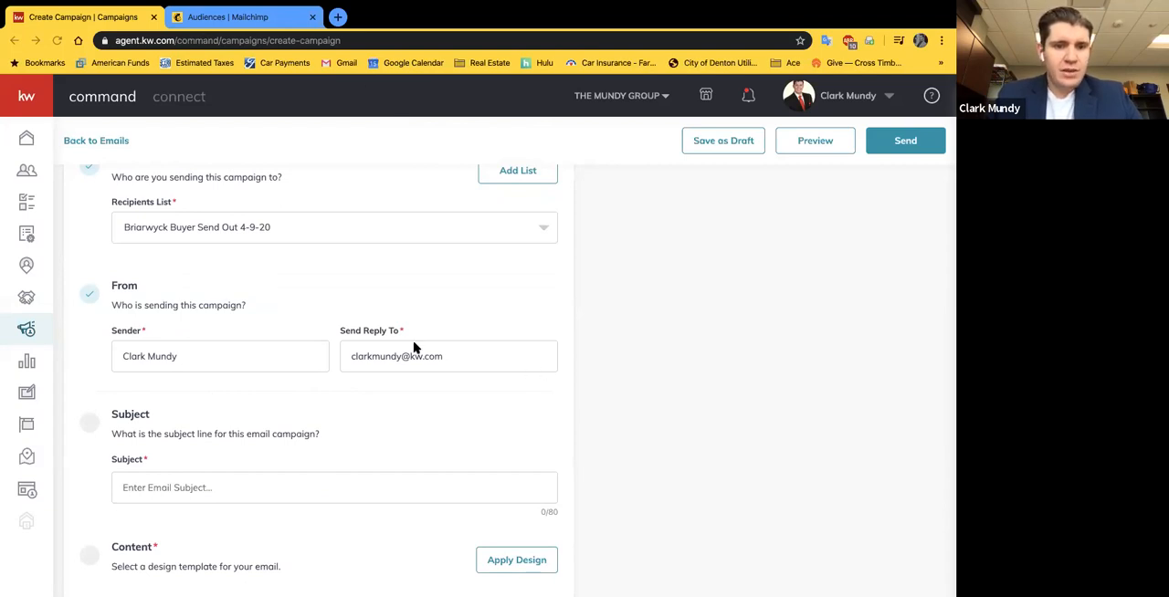
scroll(266, 305, "down", 1)
scroll(266, 305, "up", 1)
scroll(232, 367, "down", 2)
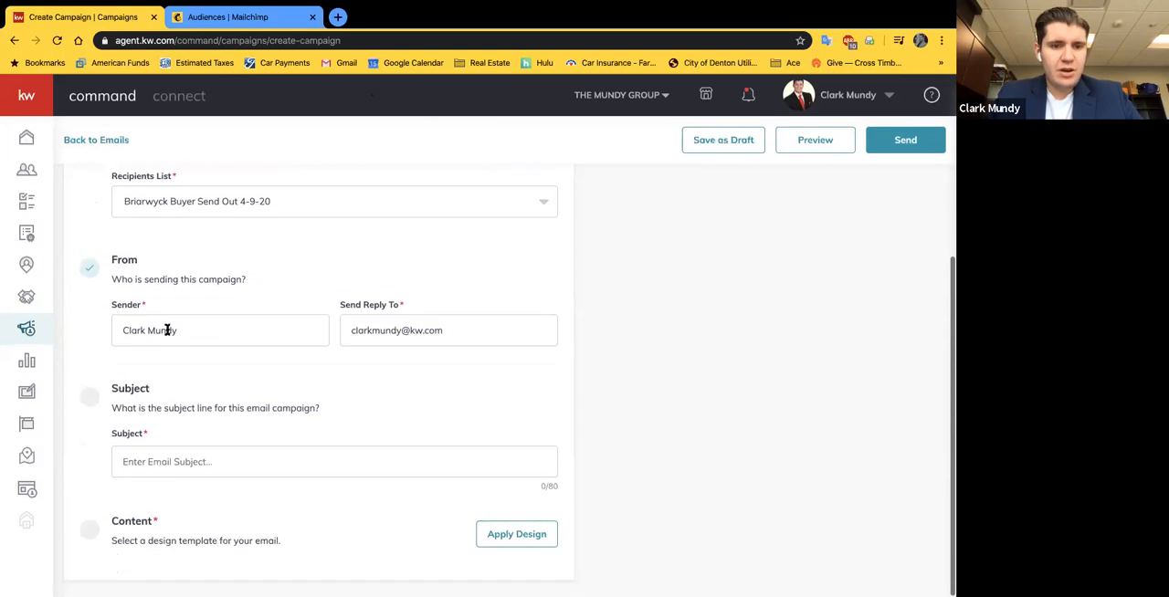
left_click(219, 452)
type("Check Ou")
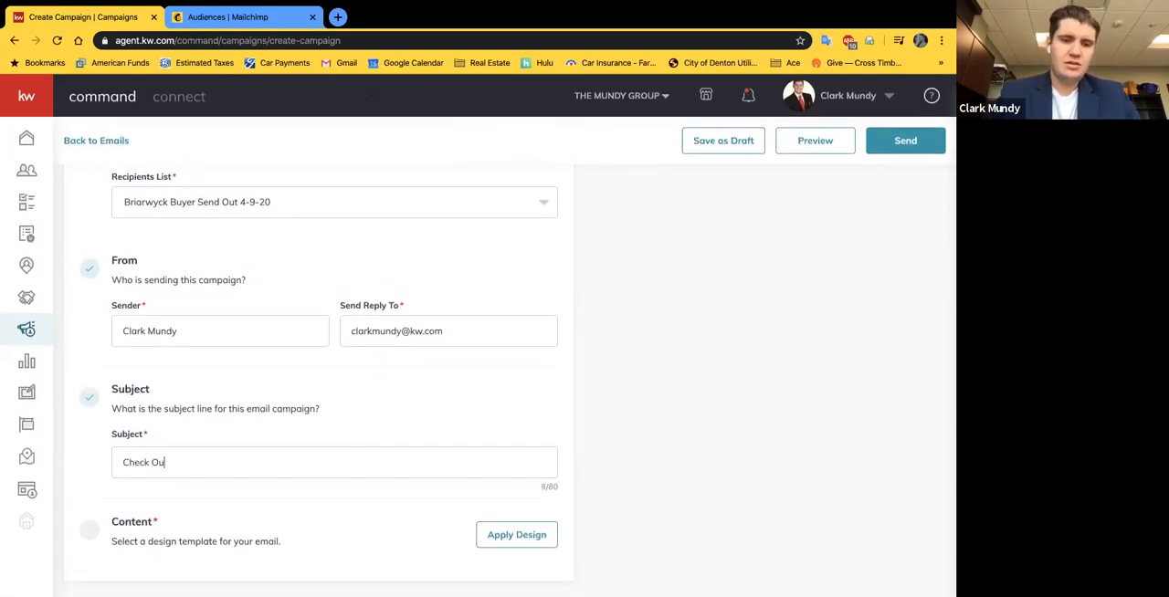
type("t Briarwyck's Hottest New Listing!")
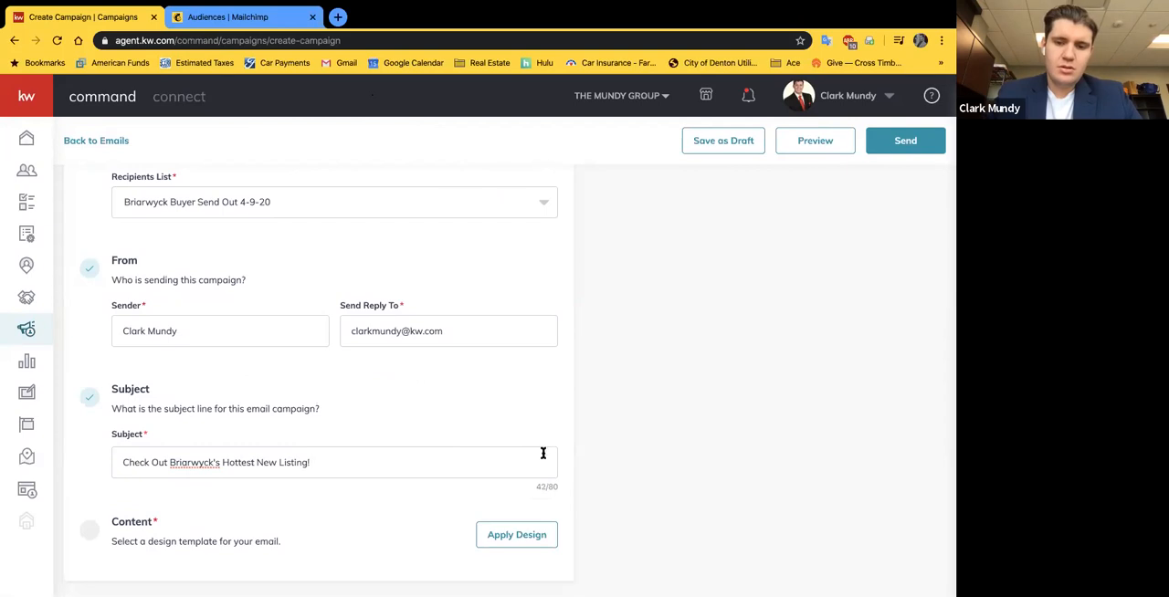
left_click(580, 438)
Step: Review the campaign settings and browse the KWRI and personal design templates for the email content, without applying one
scroll(428, 445, "down", 1)
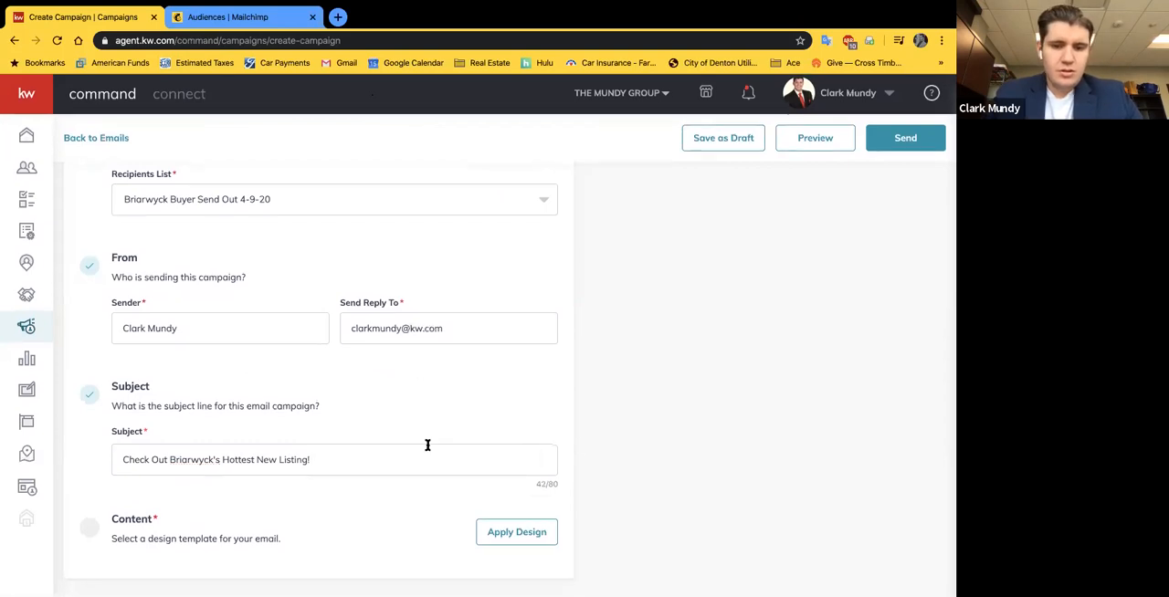
scroll(572, 416, "up", 3)
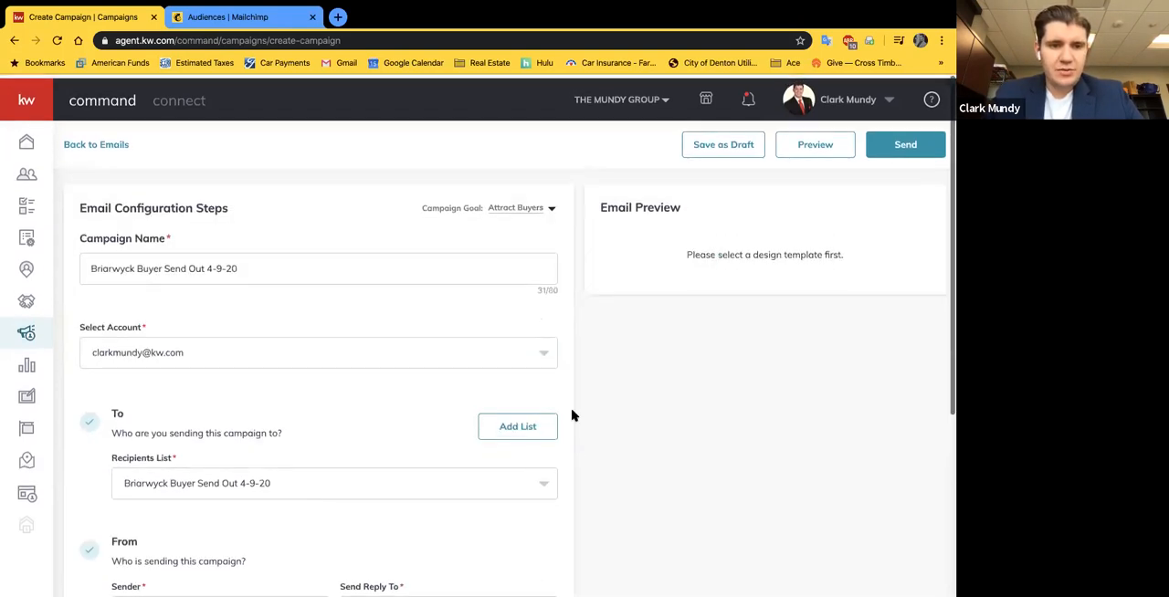
scroll(316, 288, "down", 3)
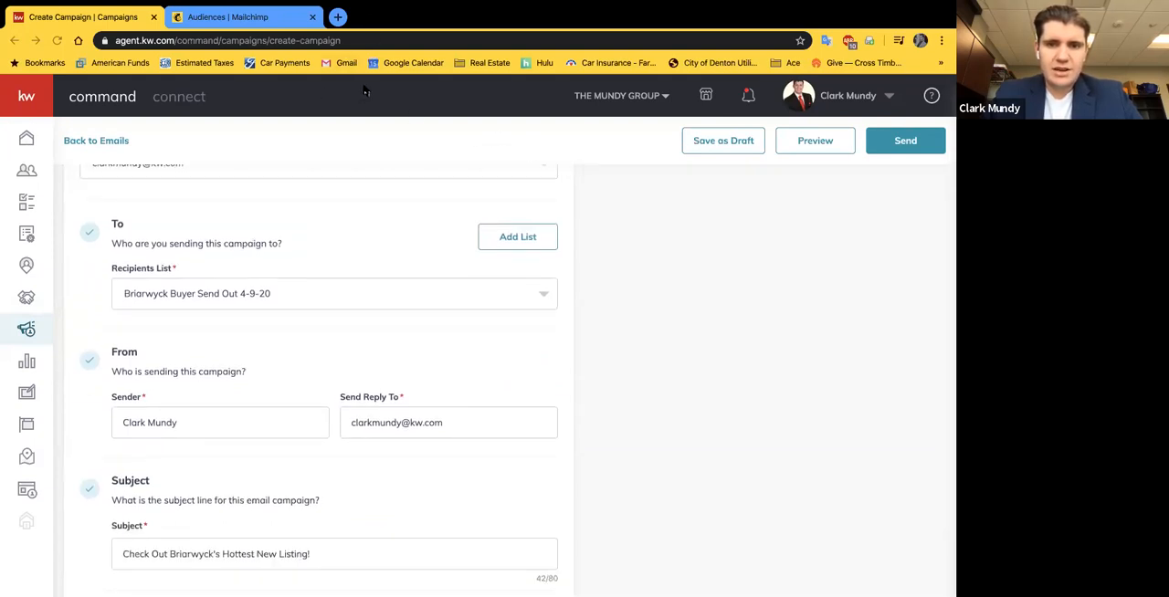
scroll(407, 329, "down", 1)
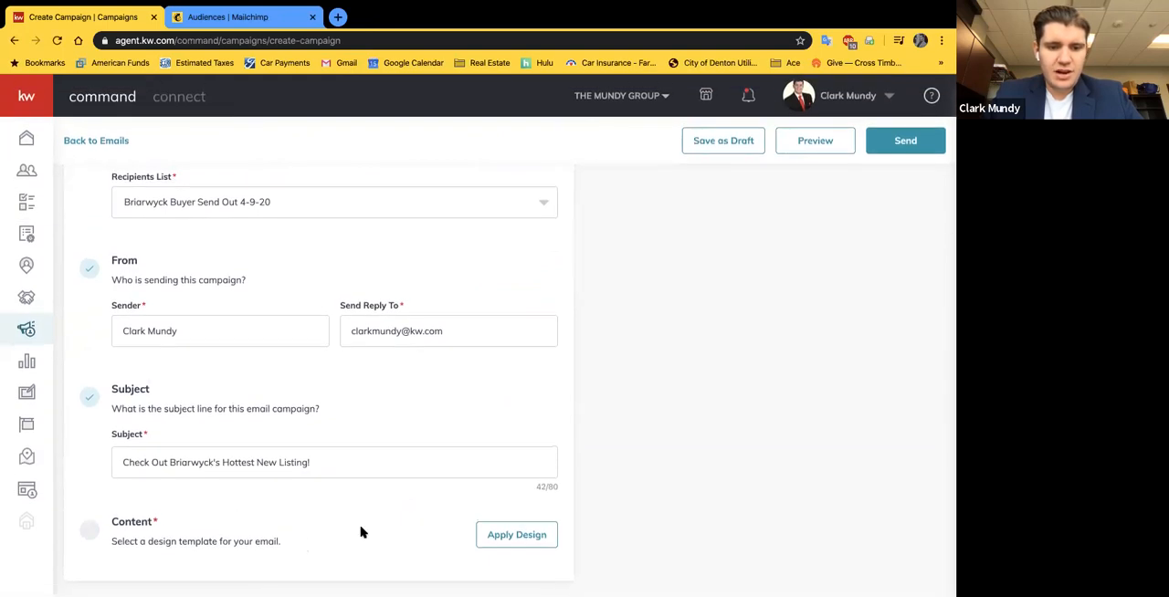
left_click(523, 540)
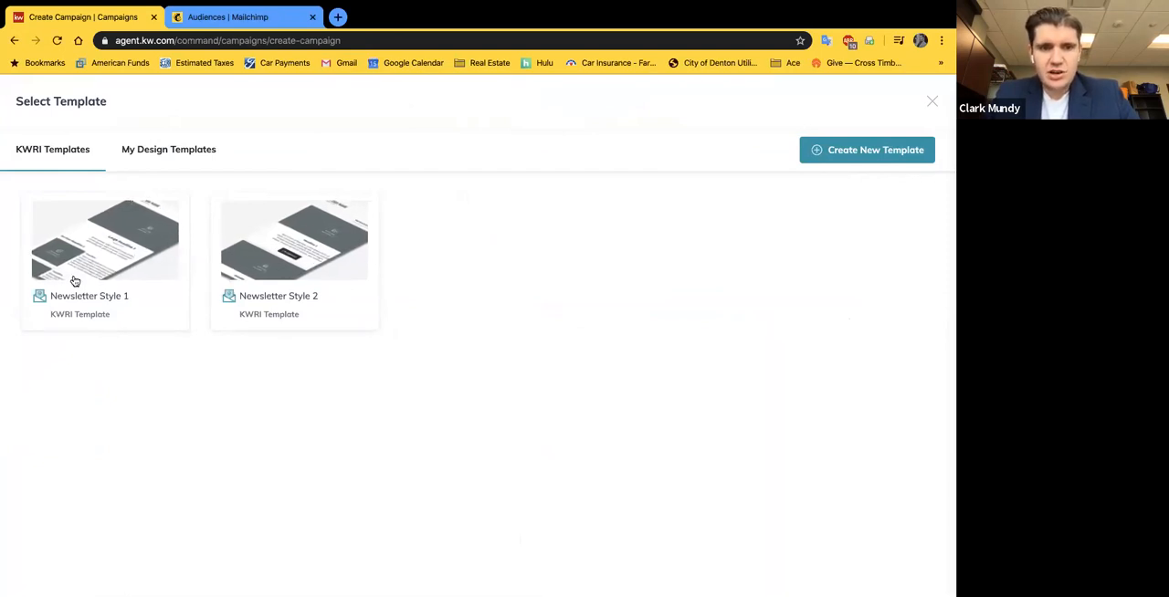
left_click(144, 150)
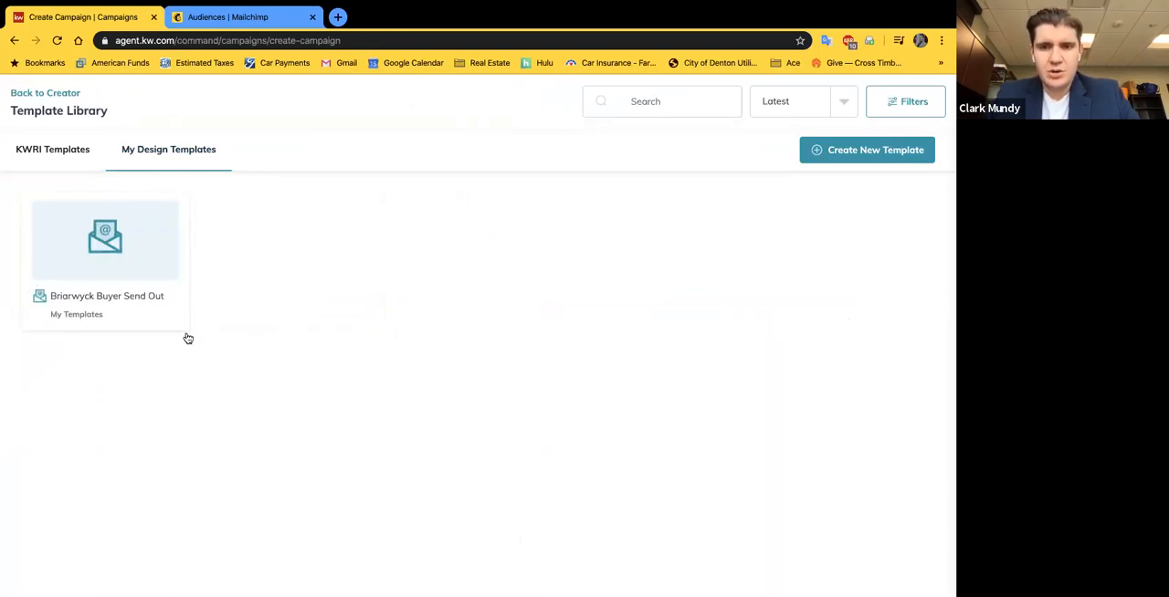
left_click(69, 155)
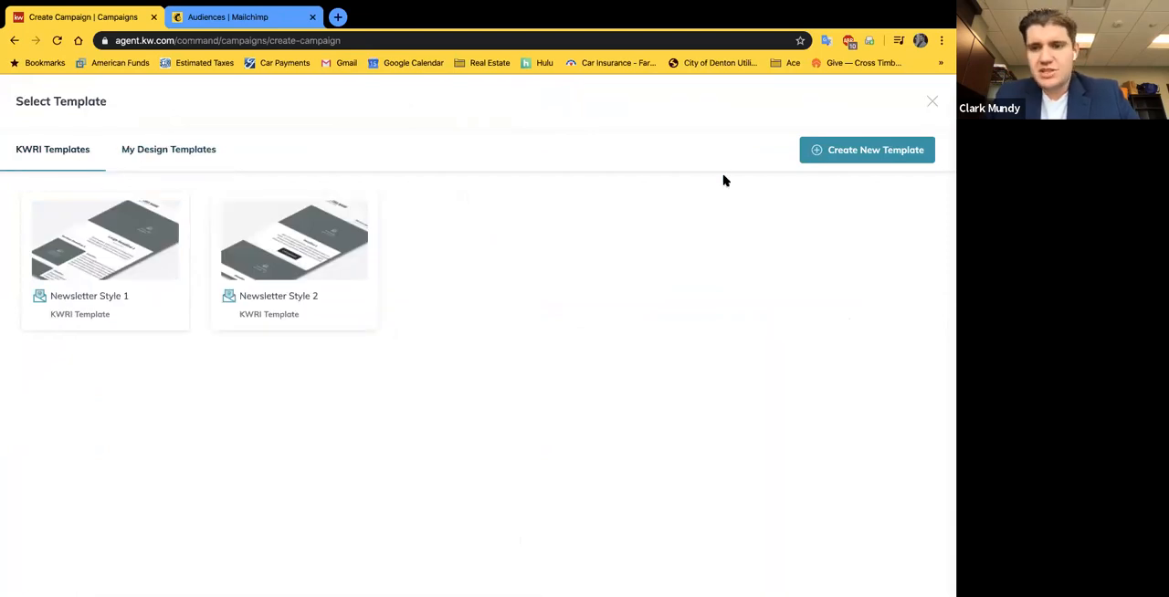
Step: View the designs page for creating a new template, then return to the campaign and leave the template library without choosing a design
left_click(831, 156)
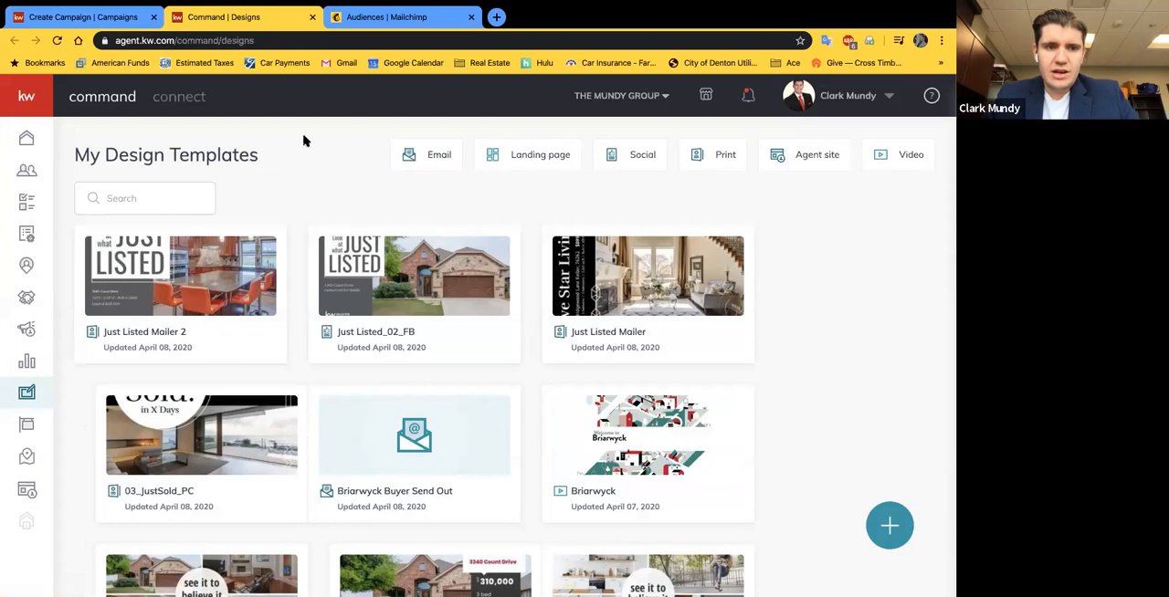
left_click(106, 17)
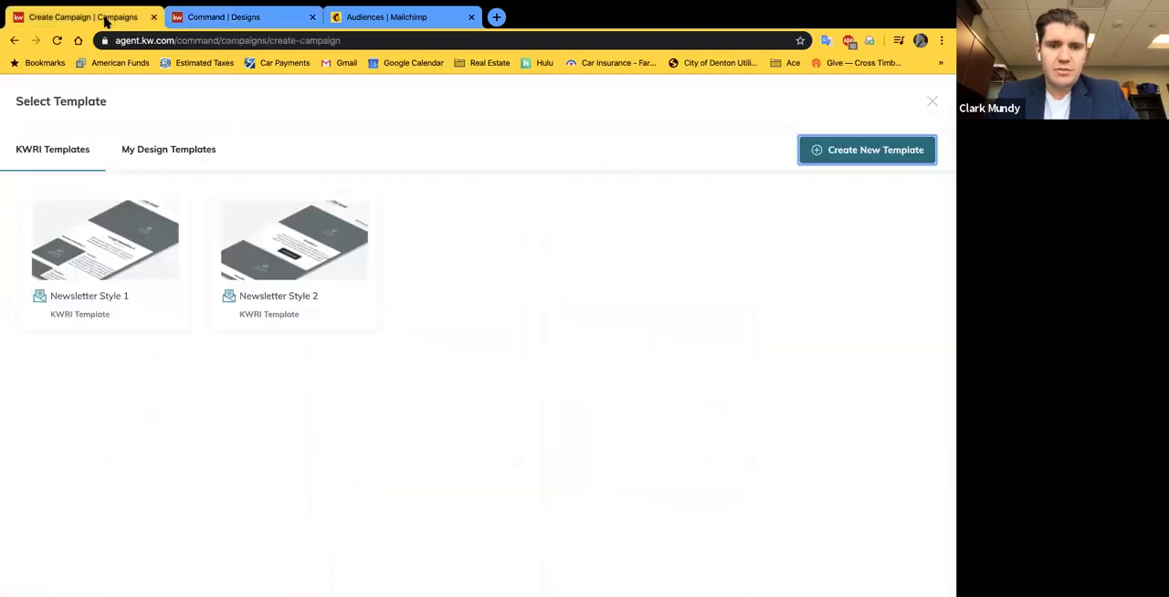
left_click(192, 153)
left_click(53, 94)
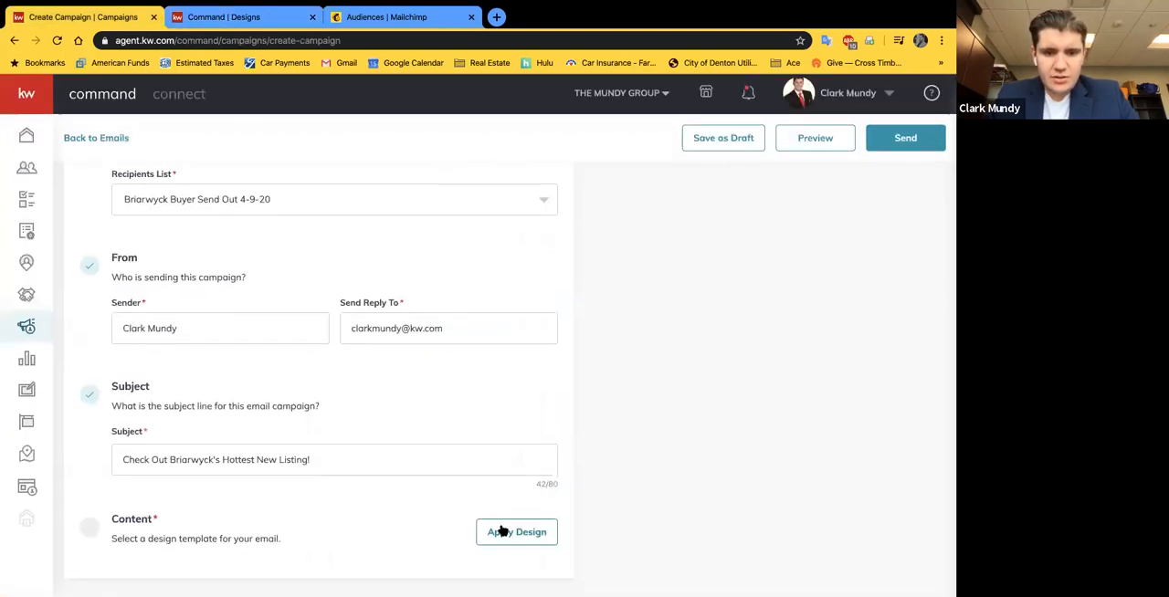
Step: Preview the campaign email in the mobile layout, then return to the campaign settings
left_click(812, 142)
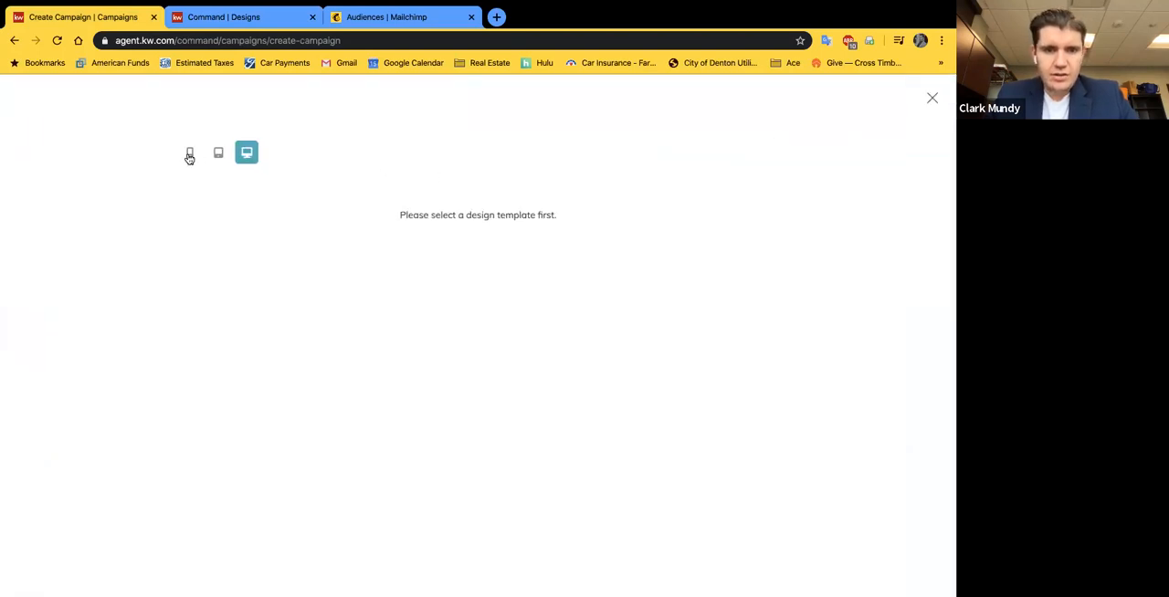
left_click(189, 154)
left_click(930, 101)
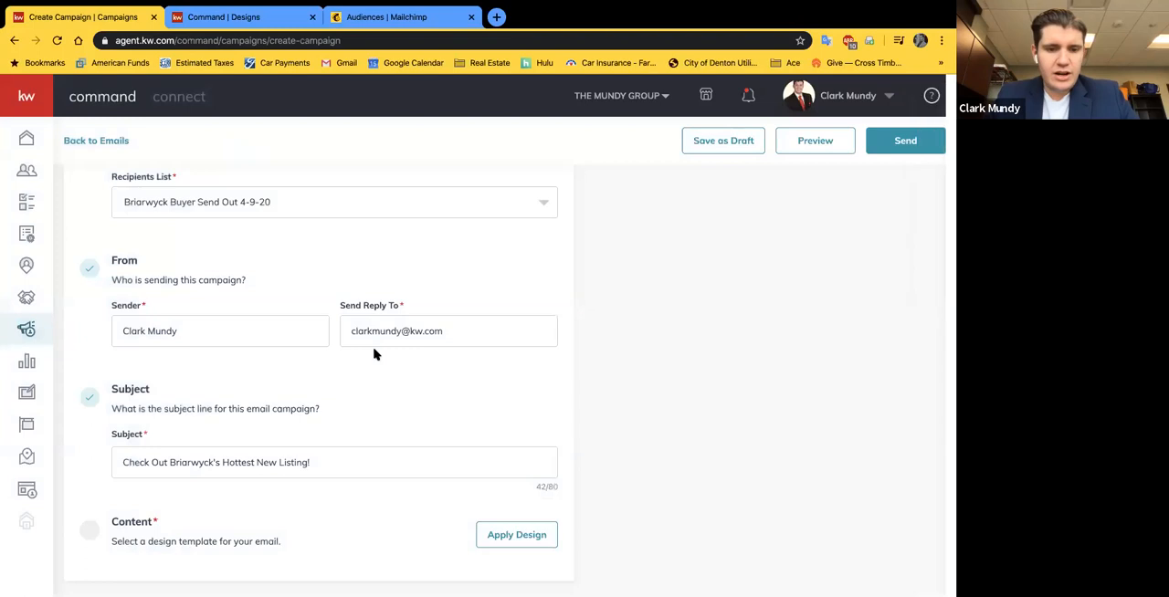
Step: Go from the campaign's personal design templates to the designs page and create a new blank email design
left_click(498, 537)
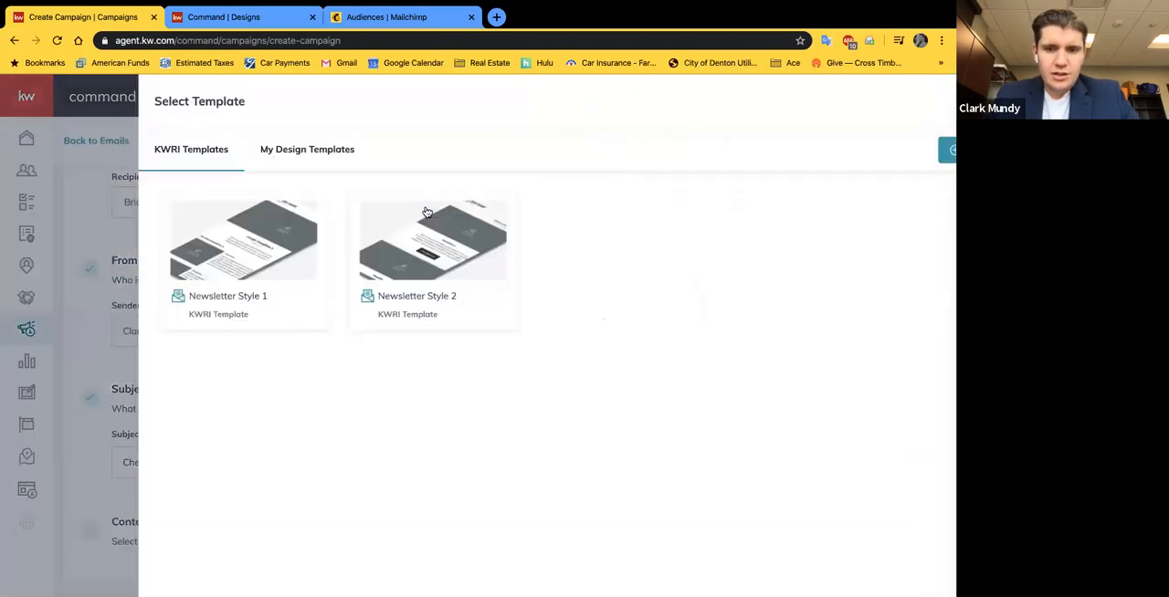
left_click(157, 149)
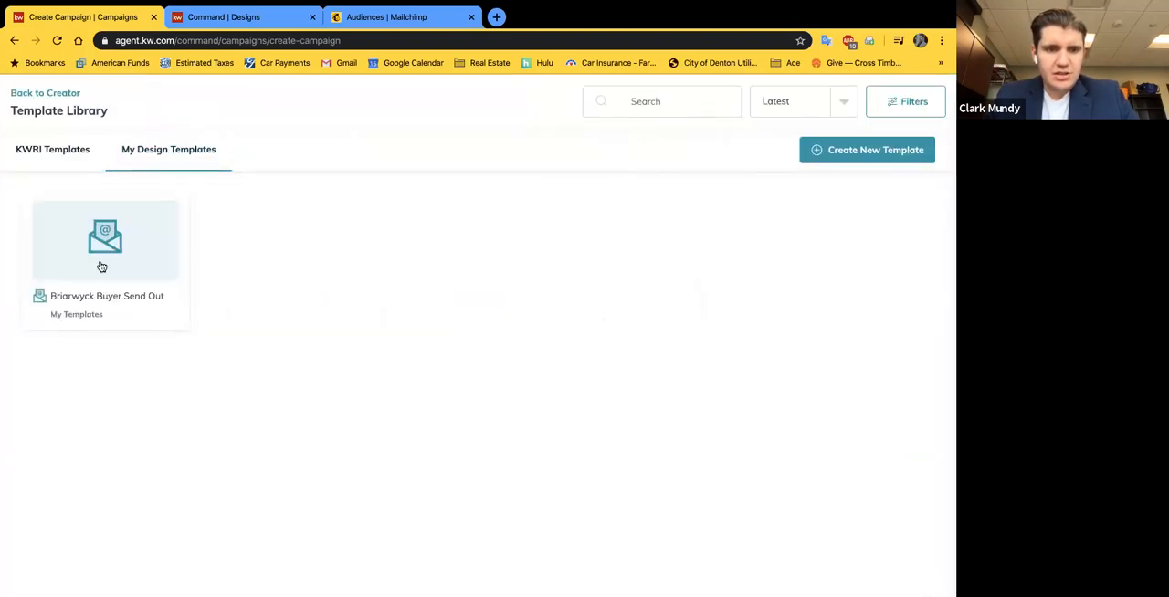
left_click(849, 149)
left_click(471, 18)
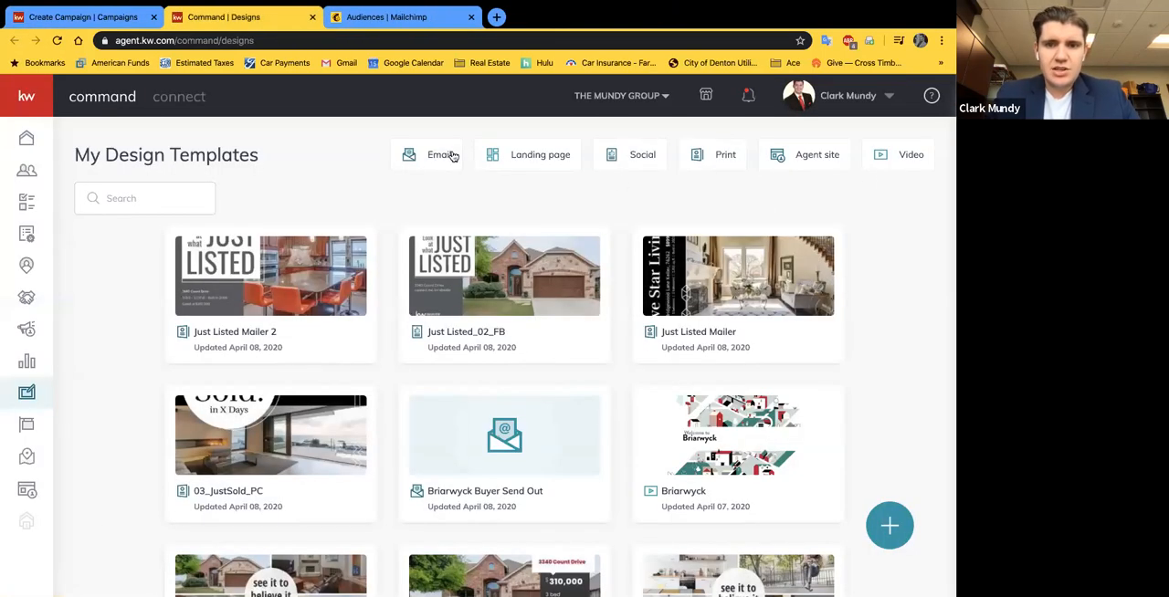
left_click(888, 527)
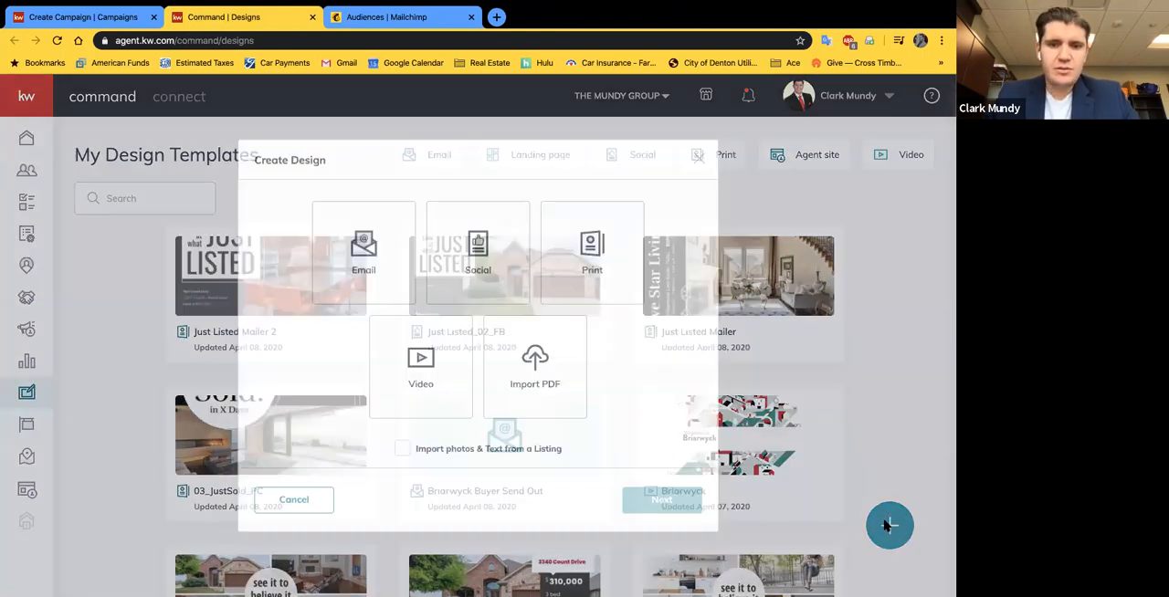
left_click(384, 251)
left_click(652, 504)
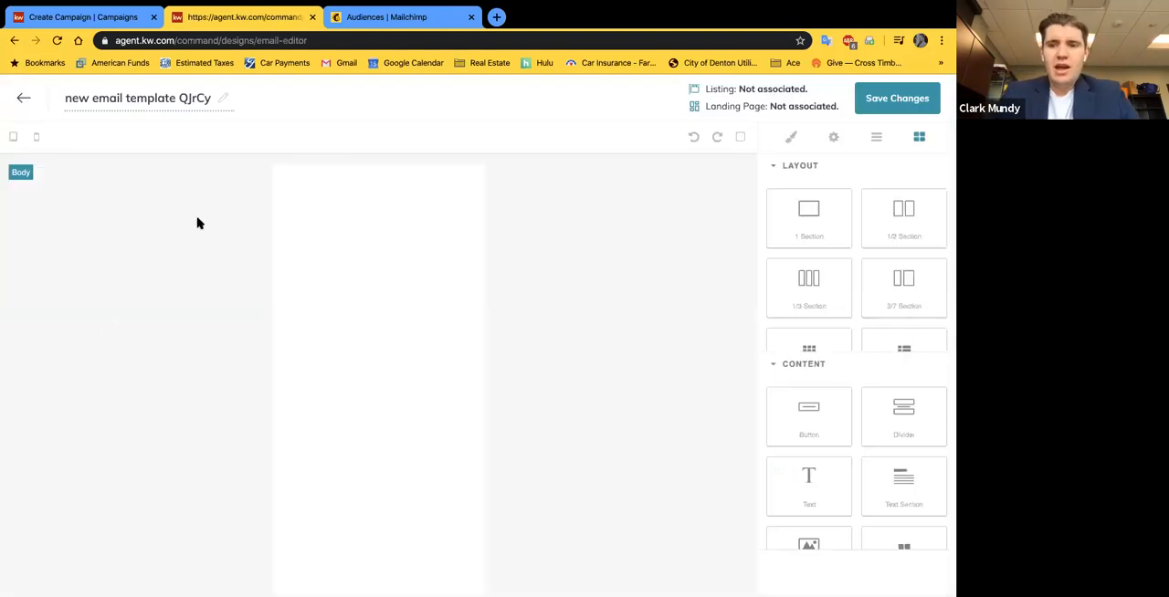
Step: Look over the layout and content blocks and add a text block at the top of the blank email
scroll(865, 258, "down", 1)
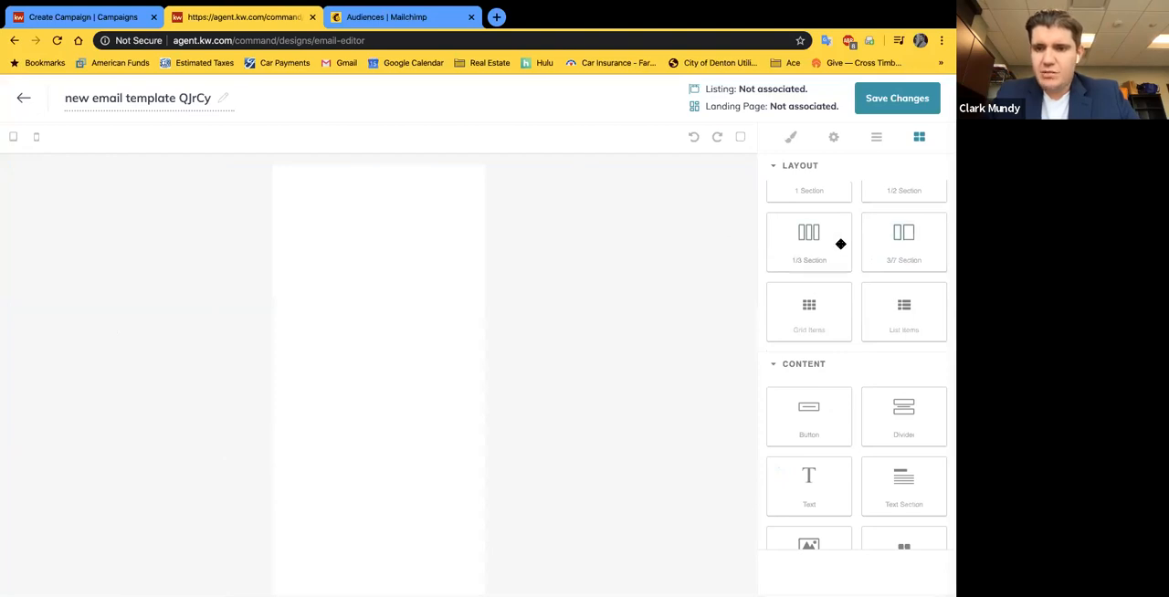
scroll(840, 244, "up", 1)
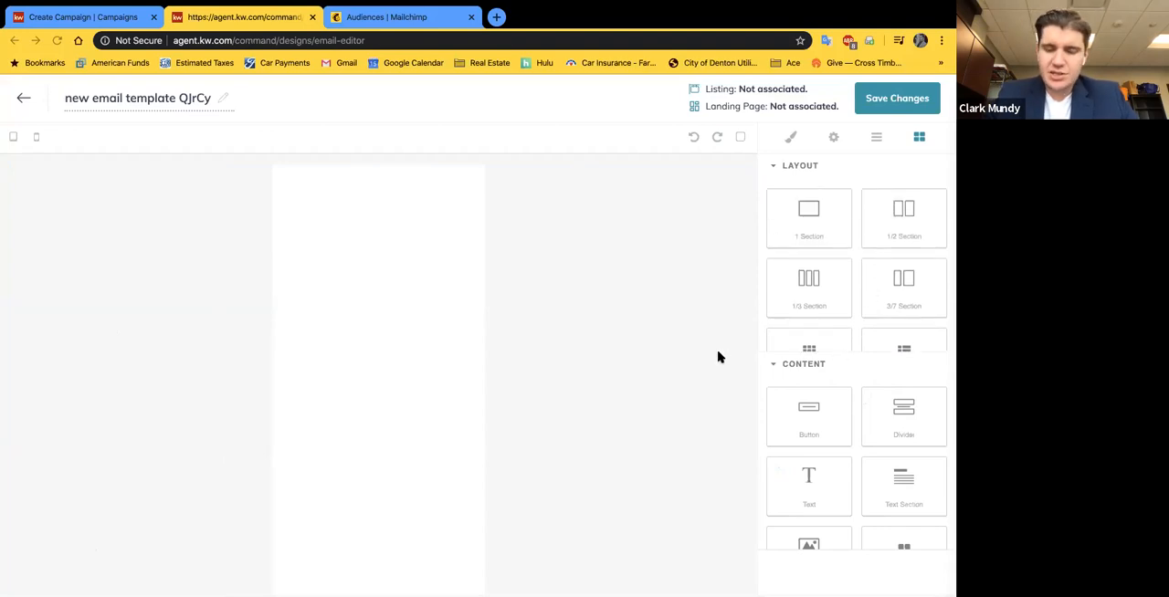
scroll(818, 449, "down", 1)
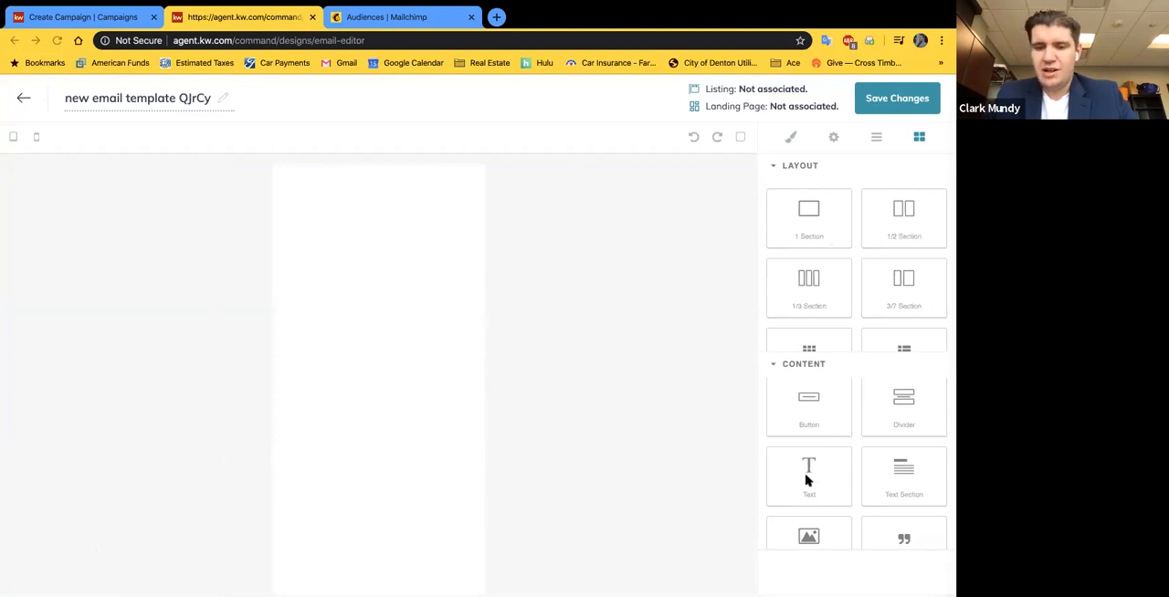
left_click_drag(806, 479, 398, 314)
left_click_drag(364, 240, 359, 229)
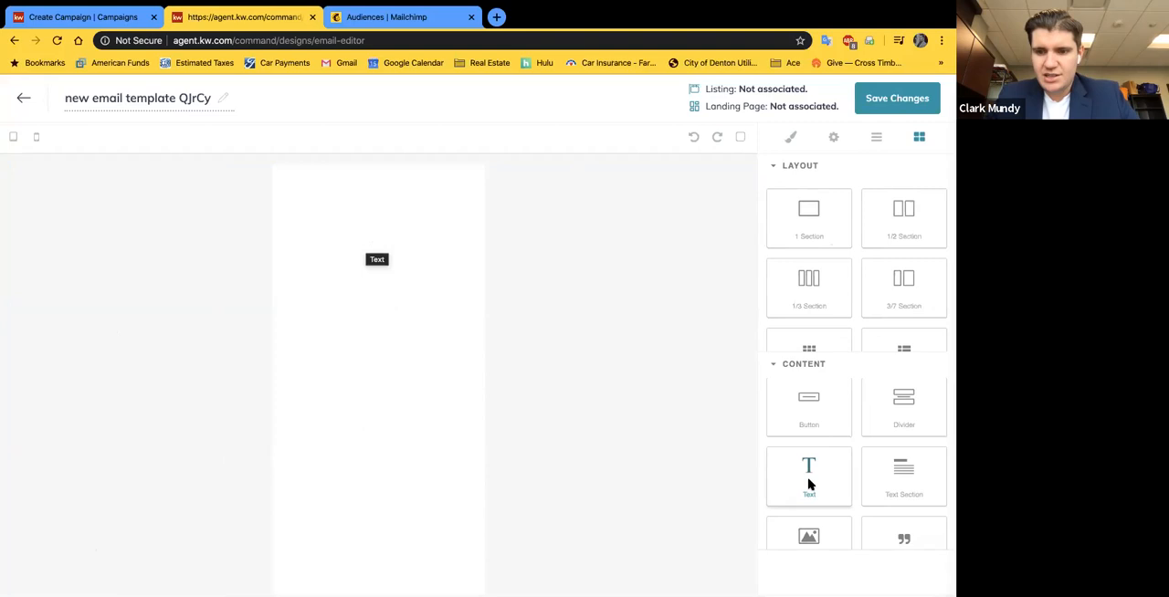
left_click_drag(522, 352, 322, 225)
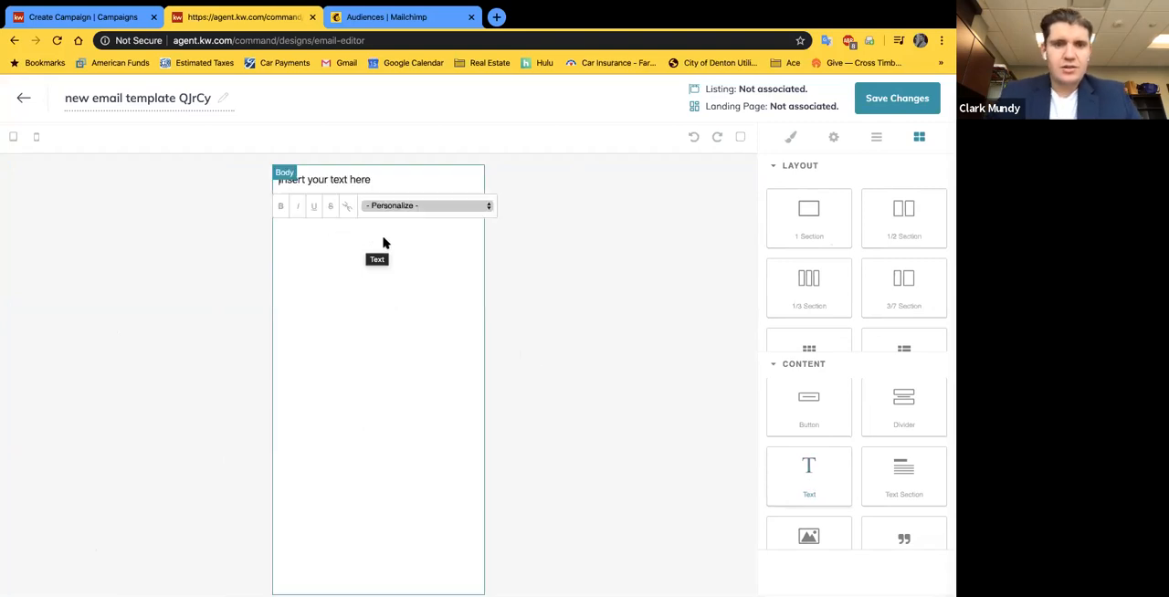
Step: Replace the text block's placeholder with "Check Out Briarwyck's Newest Listing!"
triple_click(325, 174)
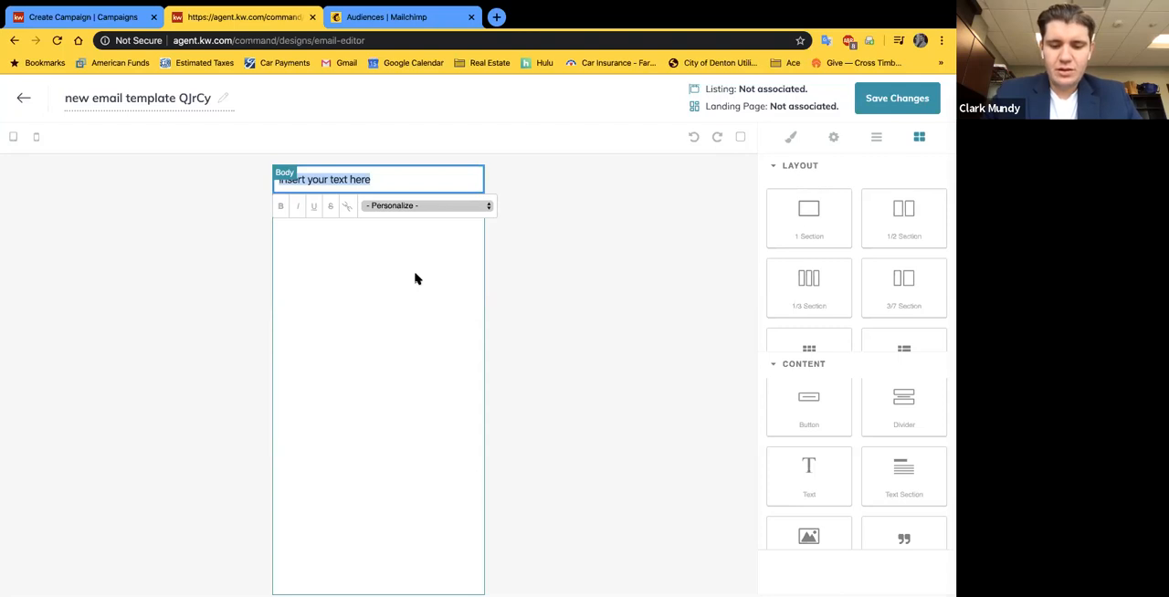
type("Check Out Bri")
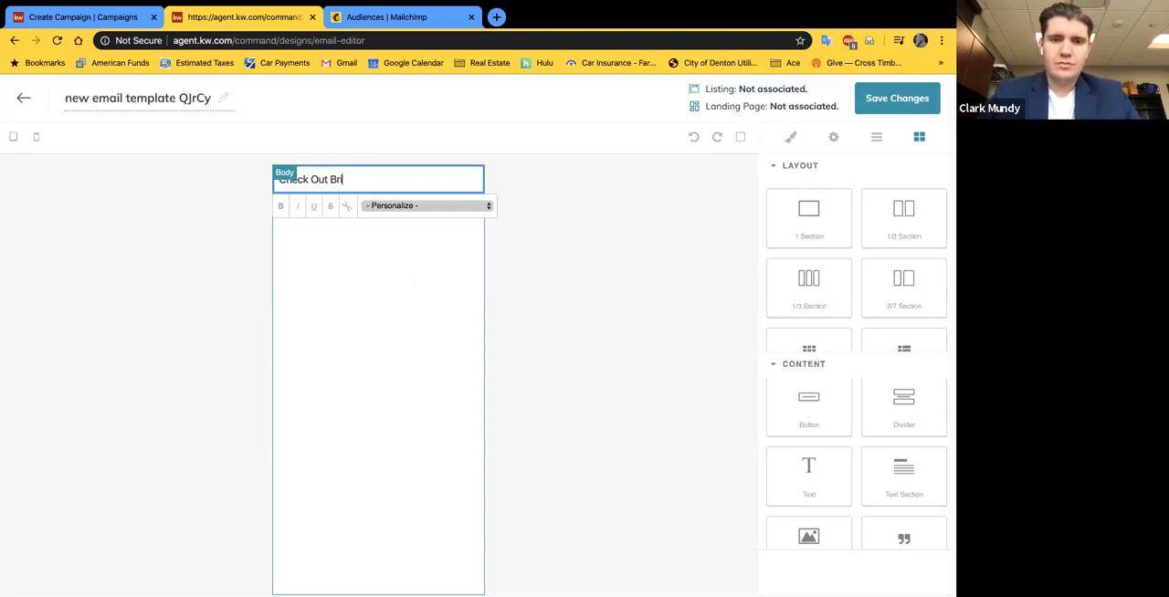
type("arwyck's Newest Listing!")
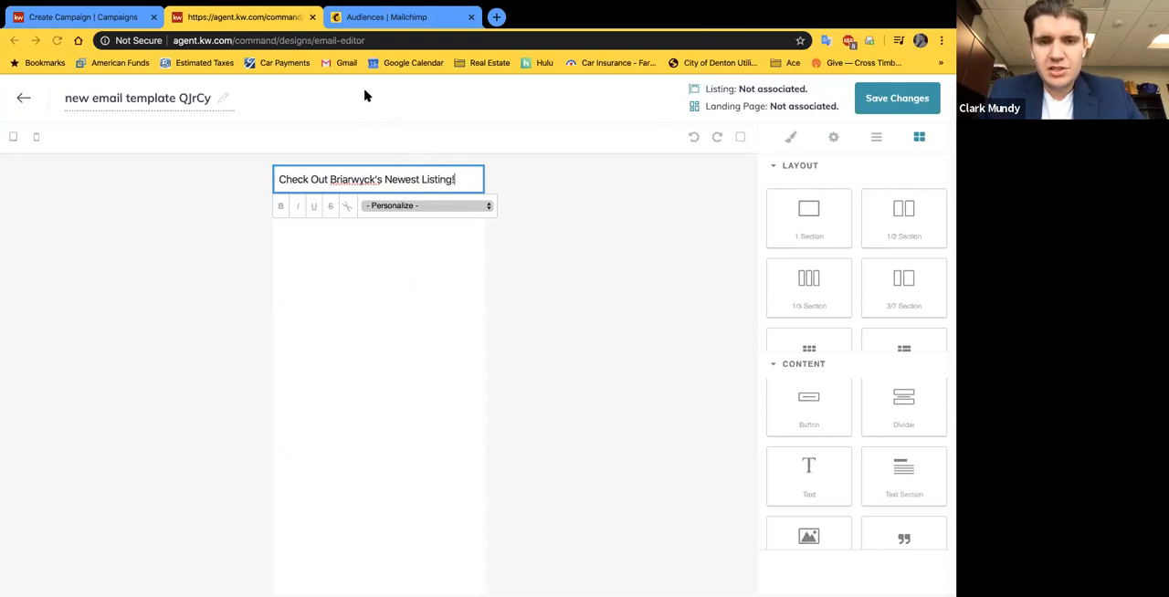
Step: Open facebook.com in a new browser tab, search for "central" and go to the KW Central Solutions group
left_click(495, 17)
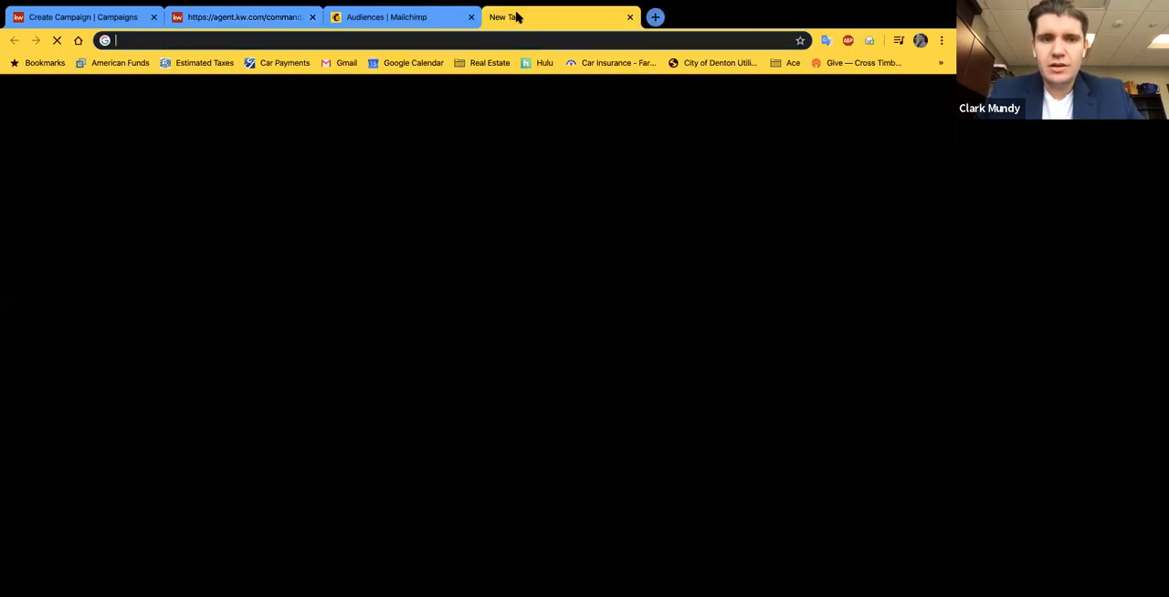
type("face")
key("Return")
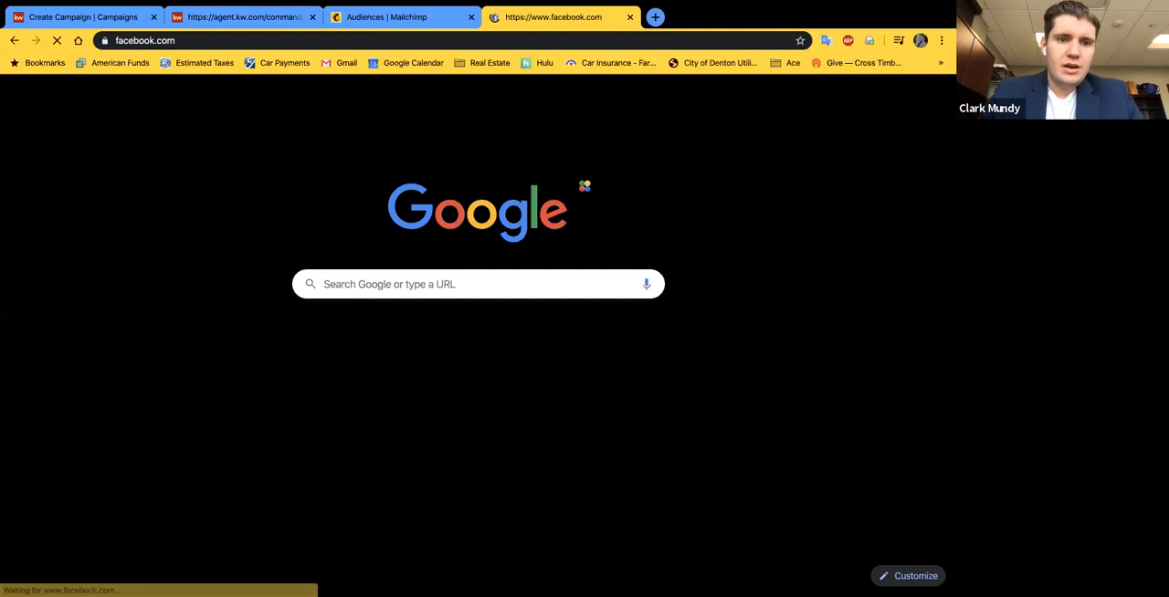
left_click(202, 87)
type("ventra")
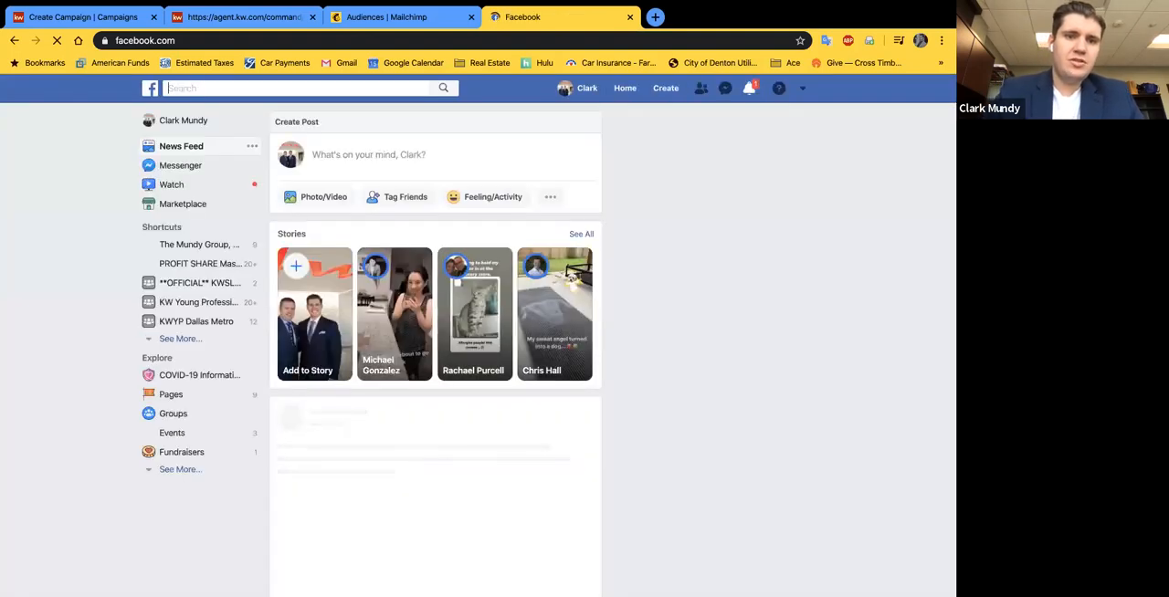
key("BackSpace")
key("BackSpace")
key("BackSpace")
key("BackSpace")
key("BackSpace")
key("BackSpace")
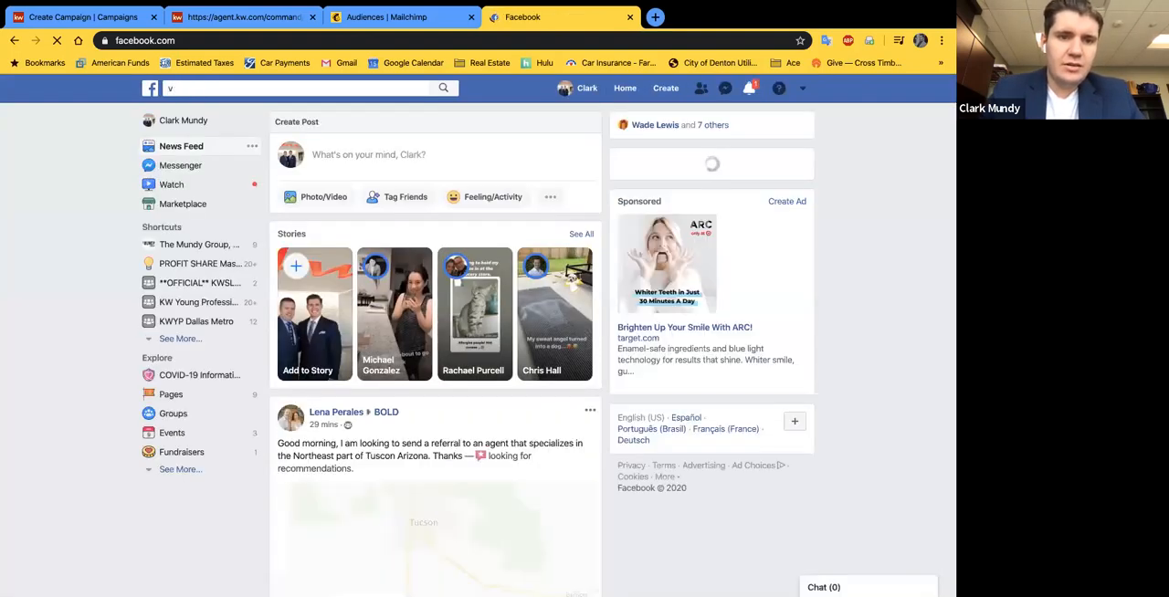
type("cent")
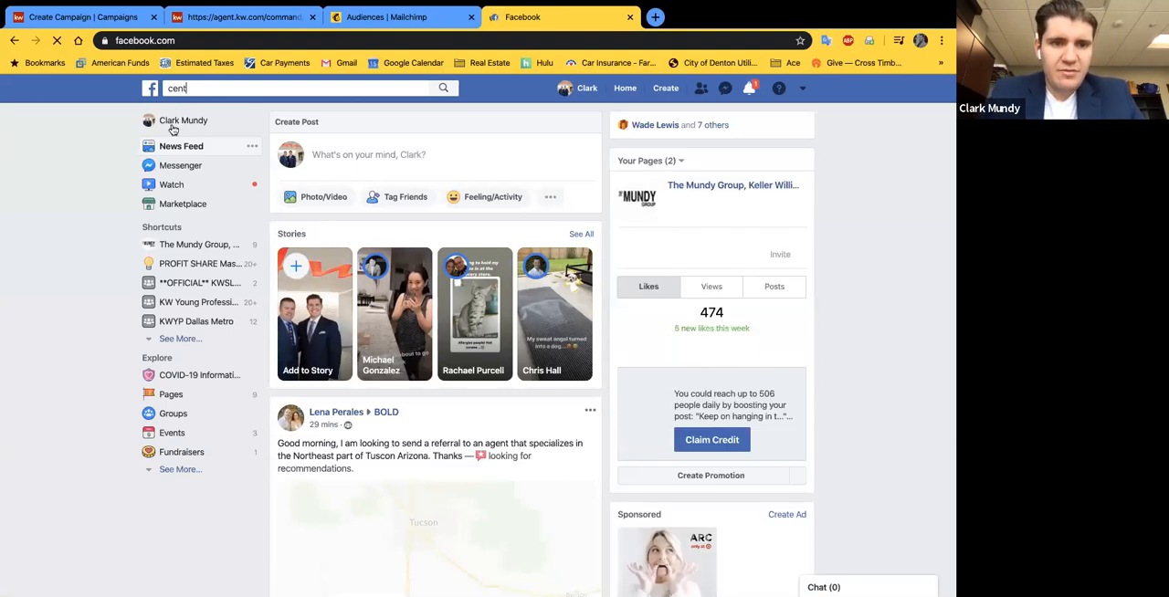
type("ral")
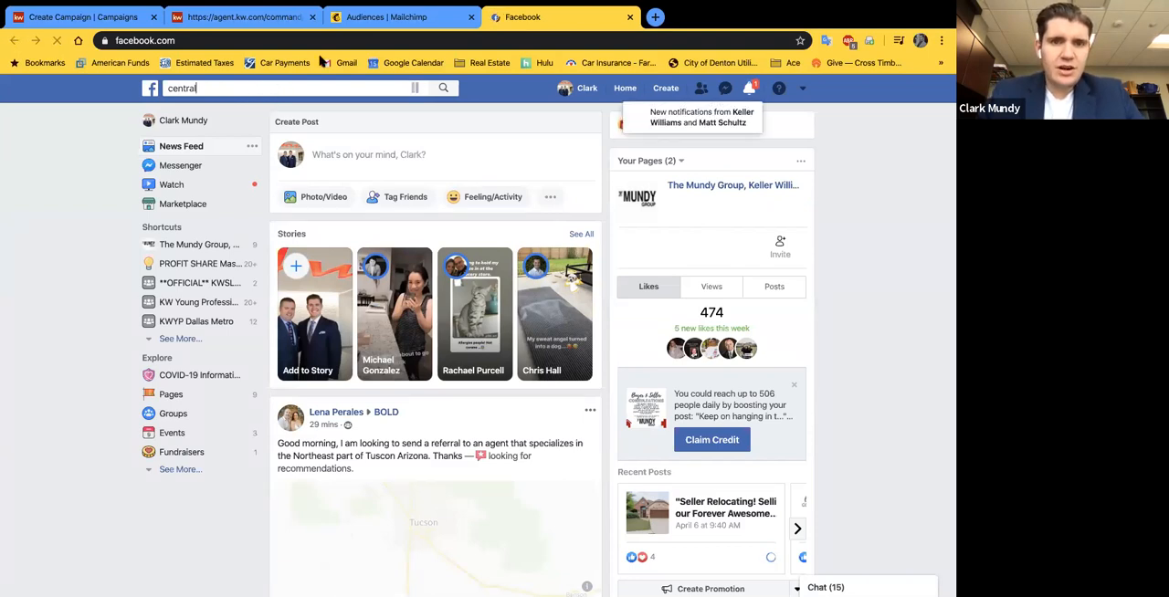
left_click(416, 87)
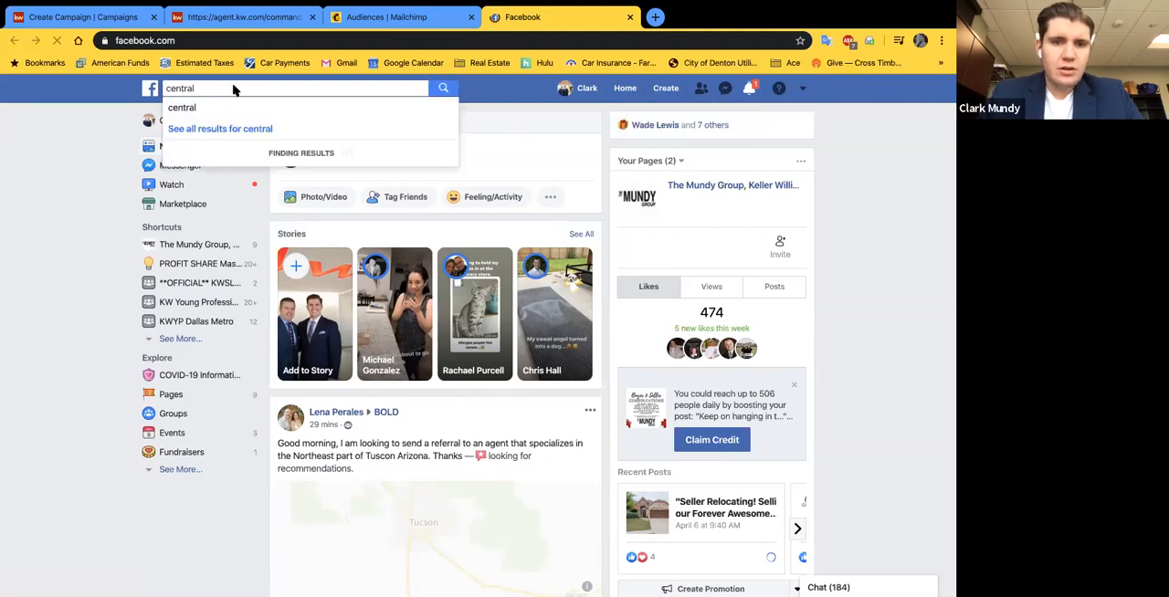
left_click(196, 107)
left_click(306, 181)
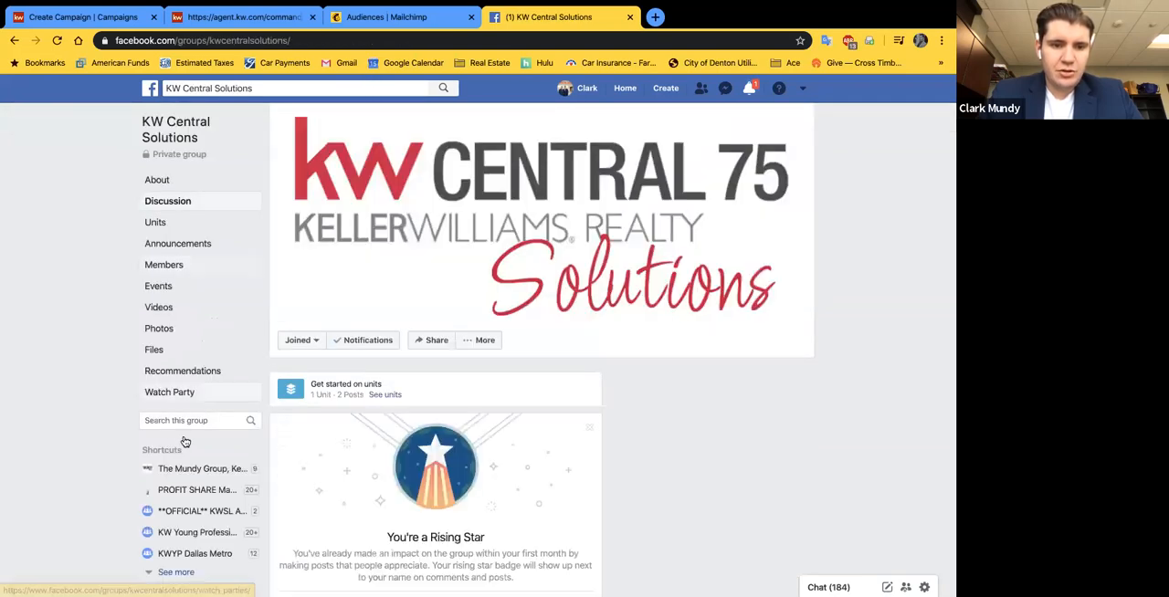
Step: Search the KW Central Solutions group for the presenter's name and look through the matching posts
left_click(163, 419)
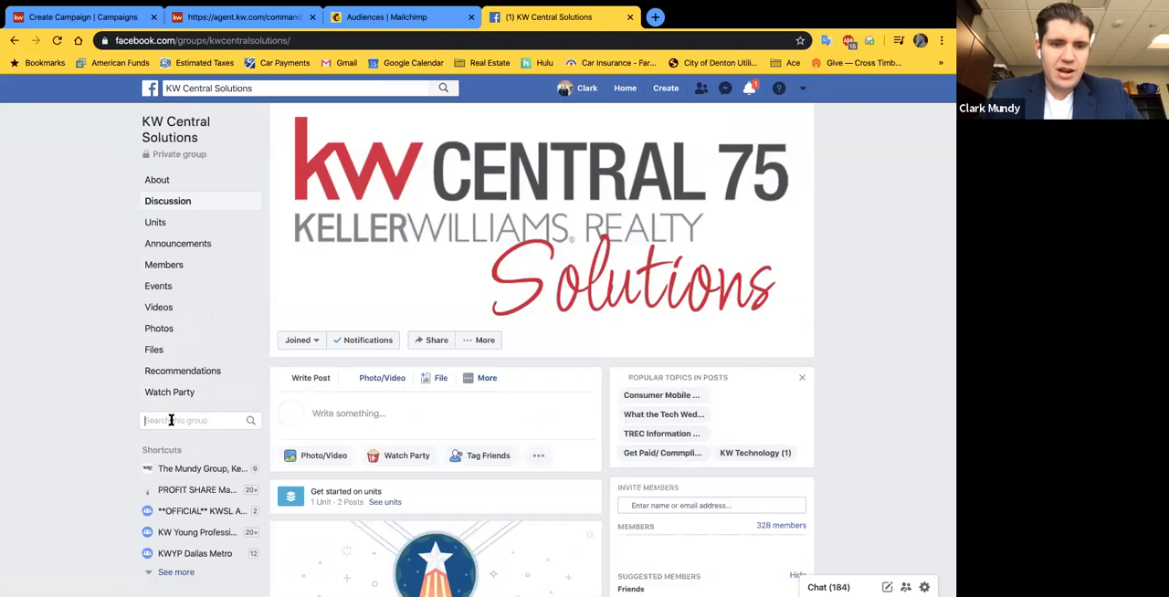
type("cla")
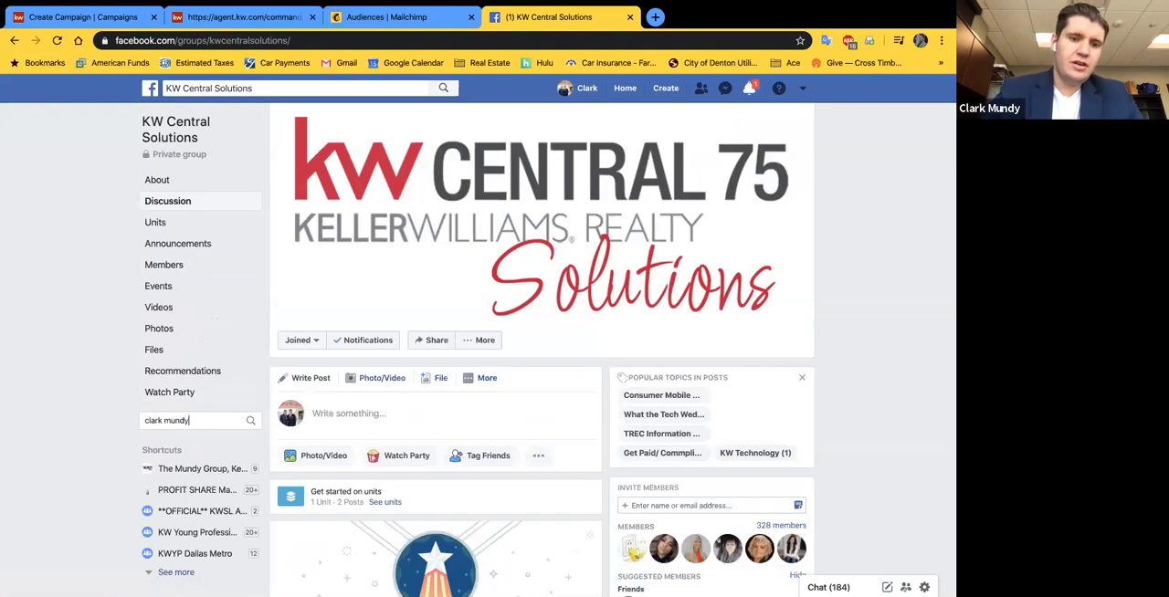
type("rk mundy")
key("Return")
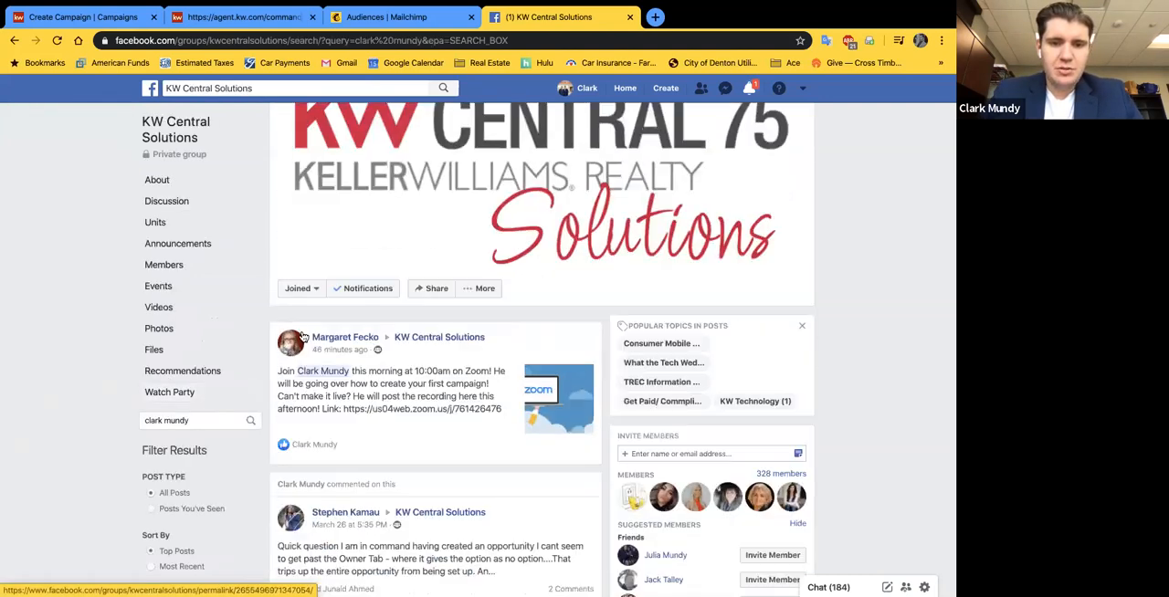
scroll(303, 337, "down", 1)
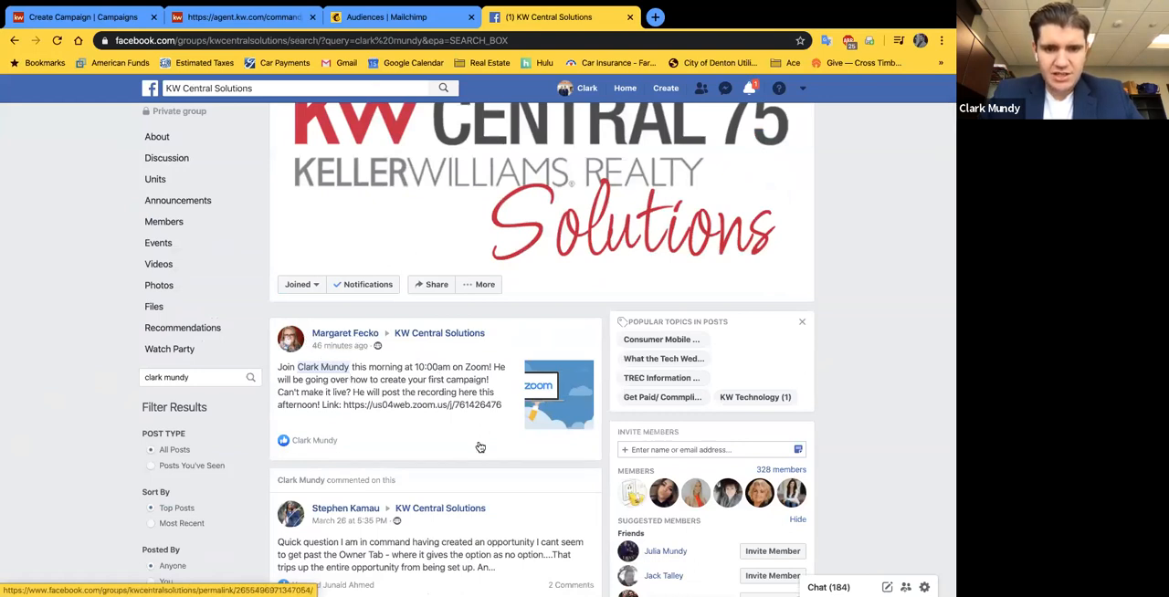
scroll(480, 446, "down", 3)
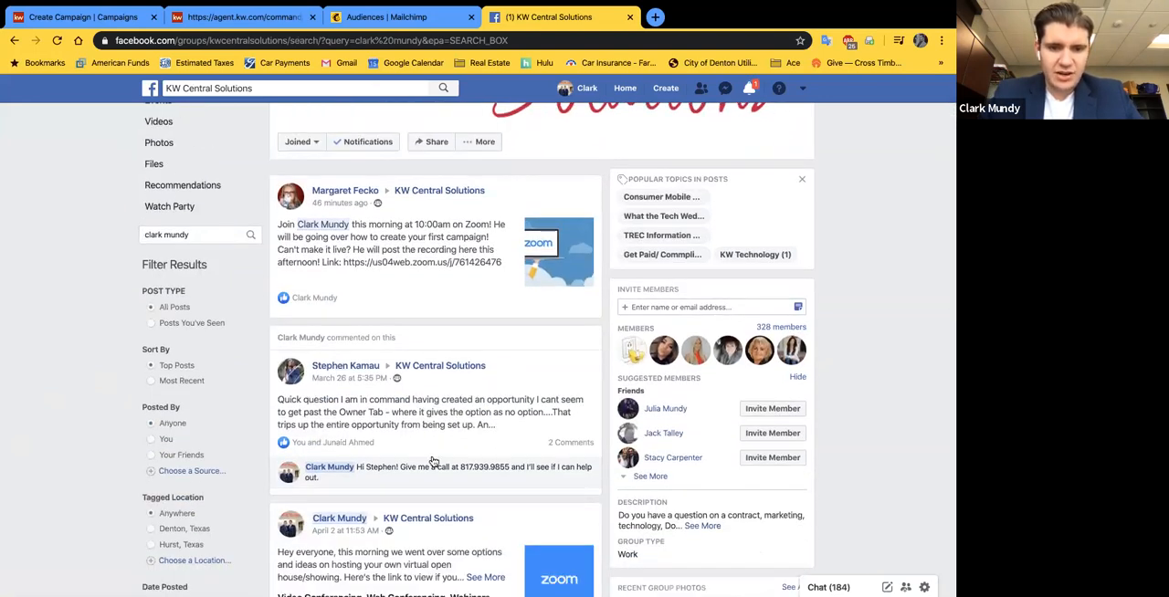
scroll(434, 461, "down", 3)
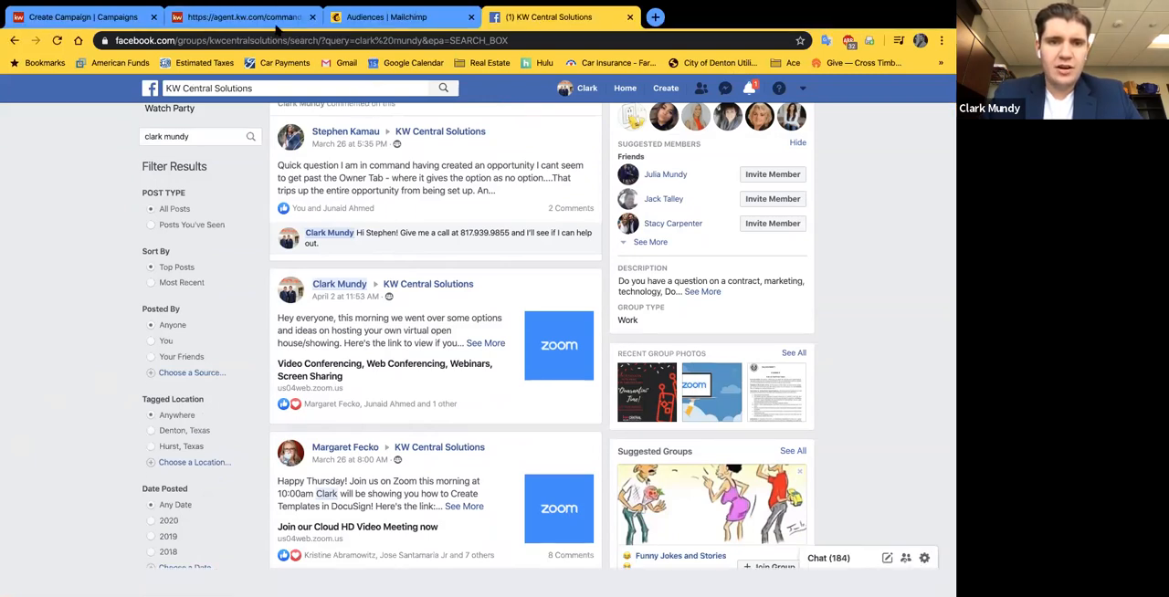
Step: Return to the email template editor and insert the uploaded house photo in an image block below the headline text
left_click(242, 16)
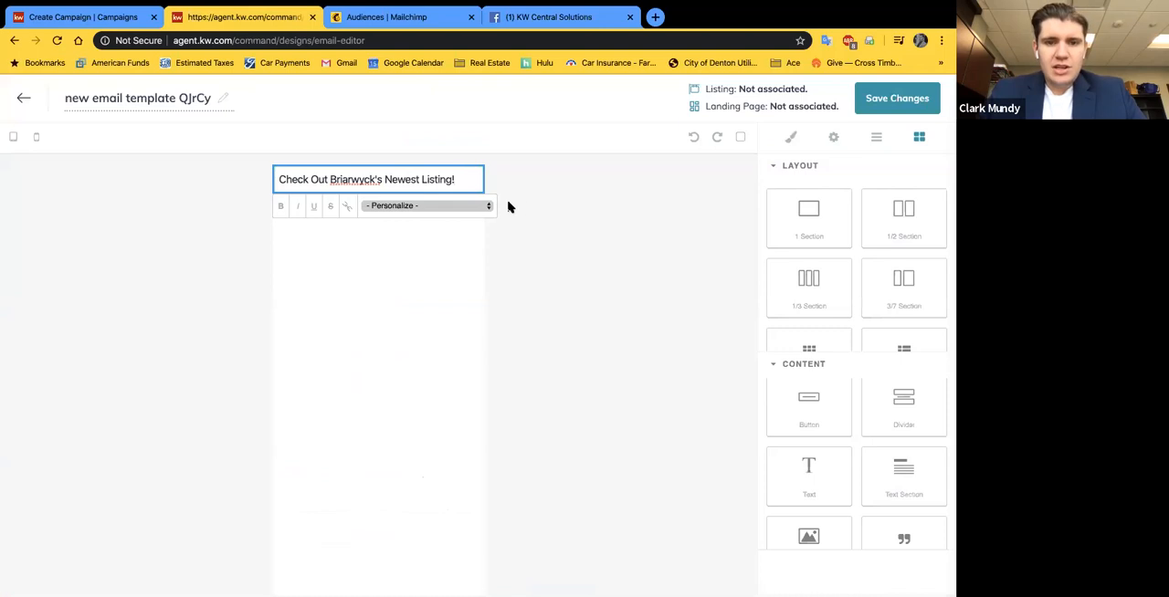
left_click(494, 257)
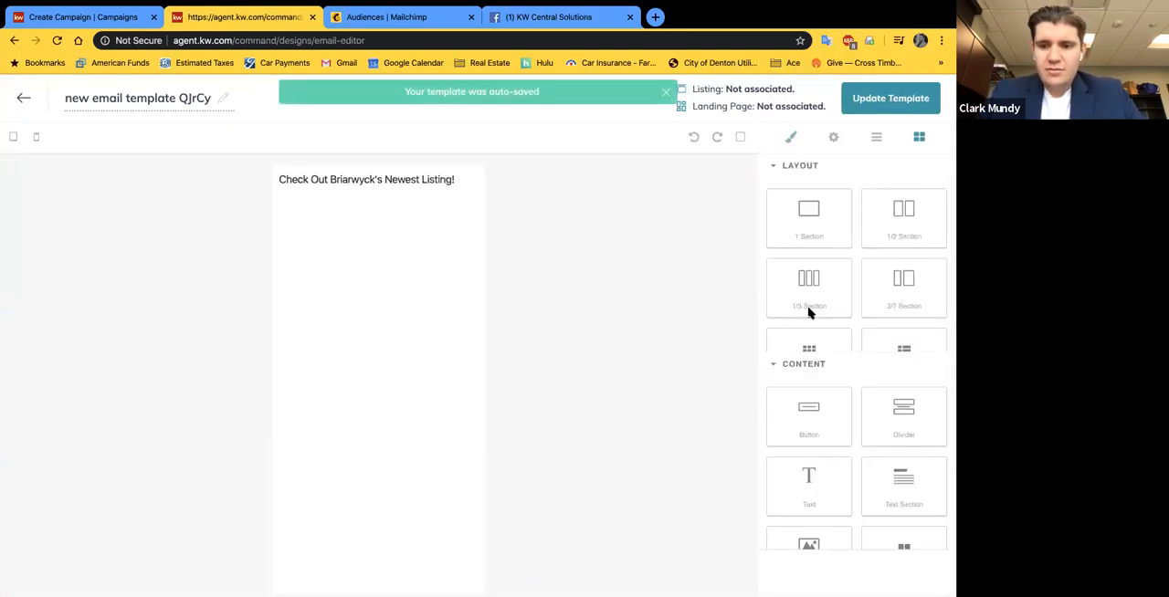
scroll(867, 501, "down", 1)
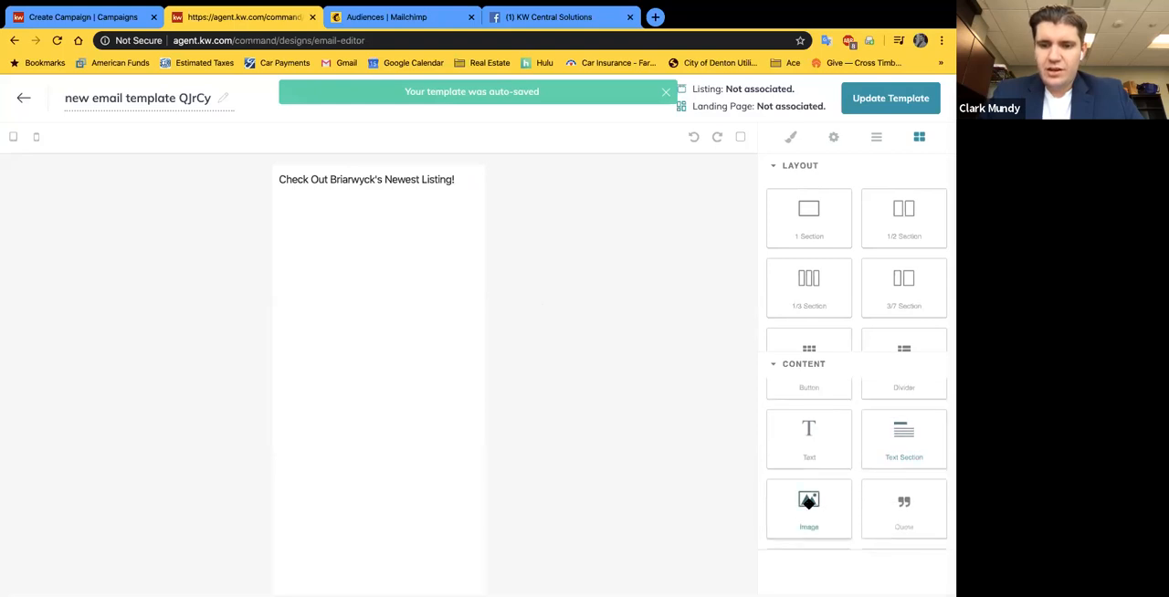
left_click_drag(619, 472, 374, 284)
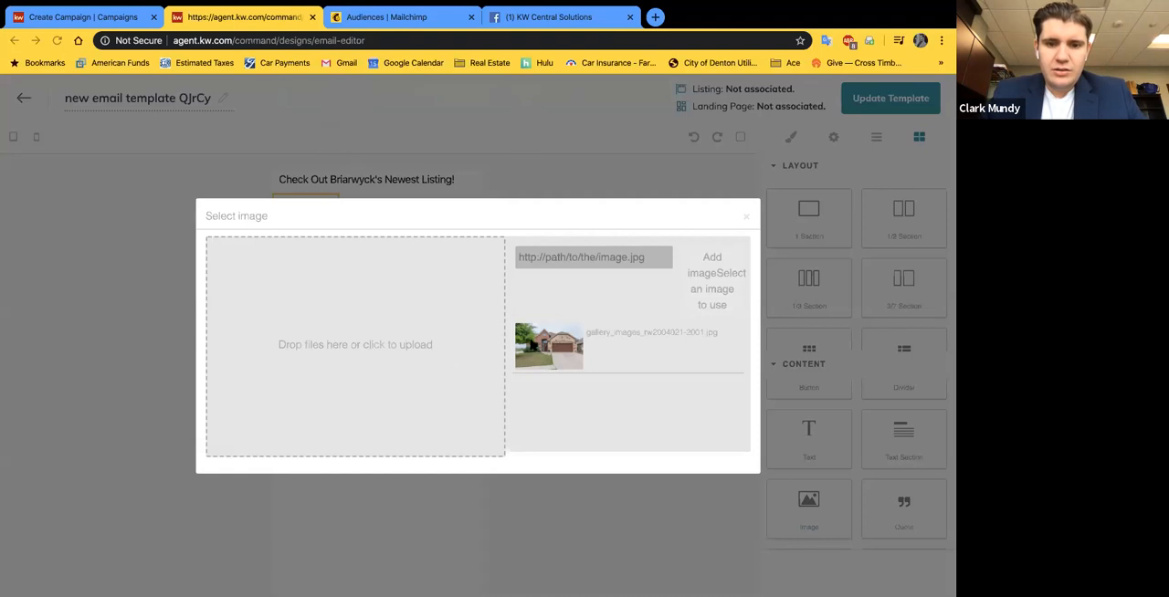
left_click(532, 344)
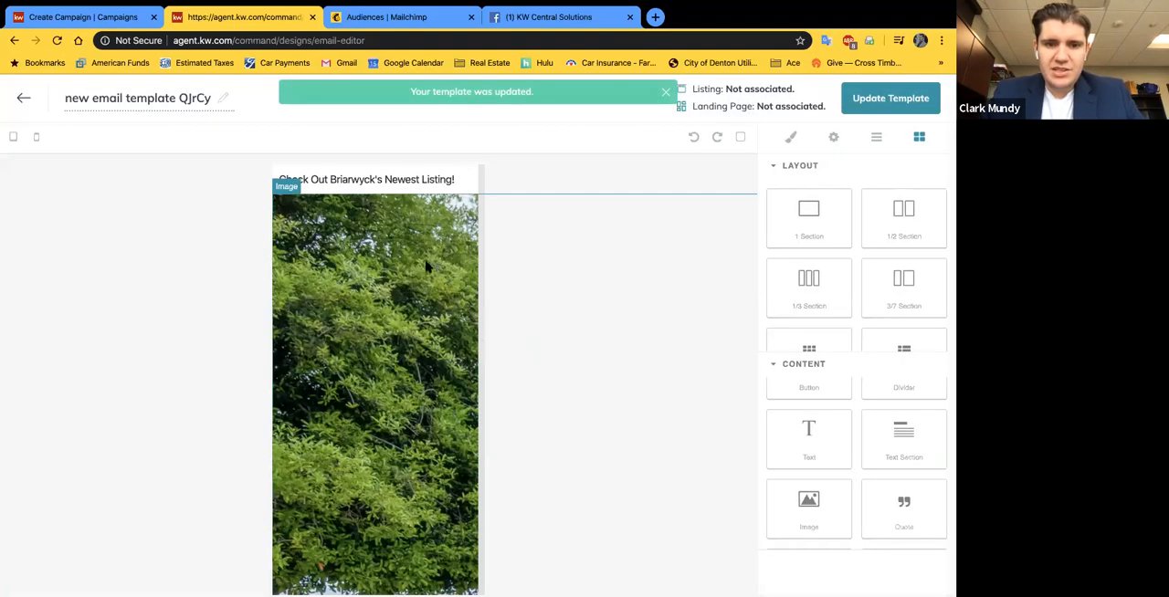
scroll(425, 265, "down", 5)
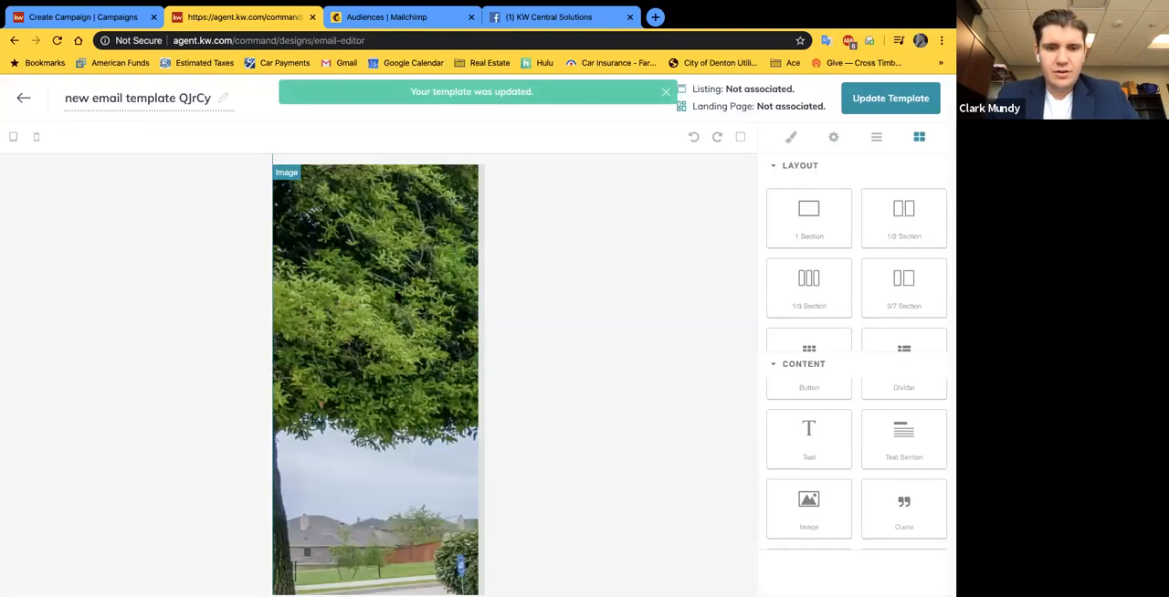
Step: Resize the oversized house photo so that it spans the email body's width in natural proportions below the headline
scroll(363, 266, "up", 5)
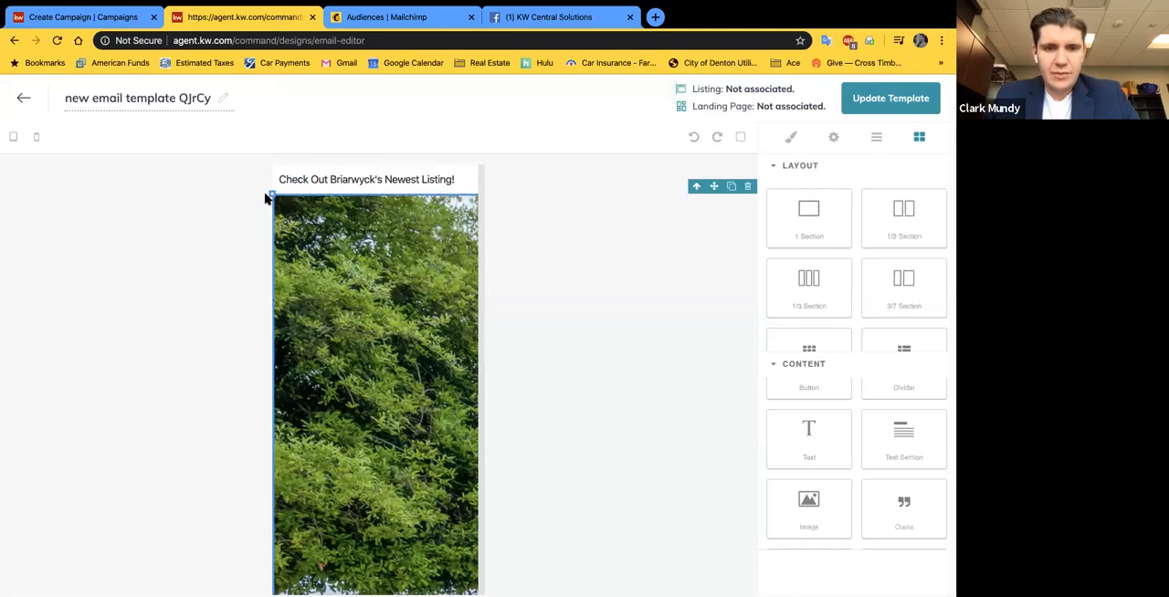
left_click(270, 191)
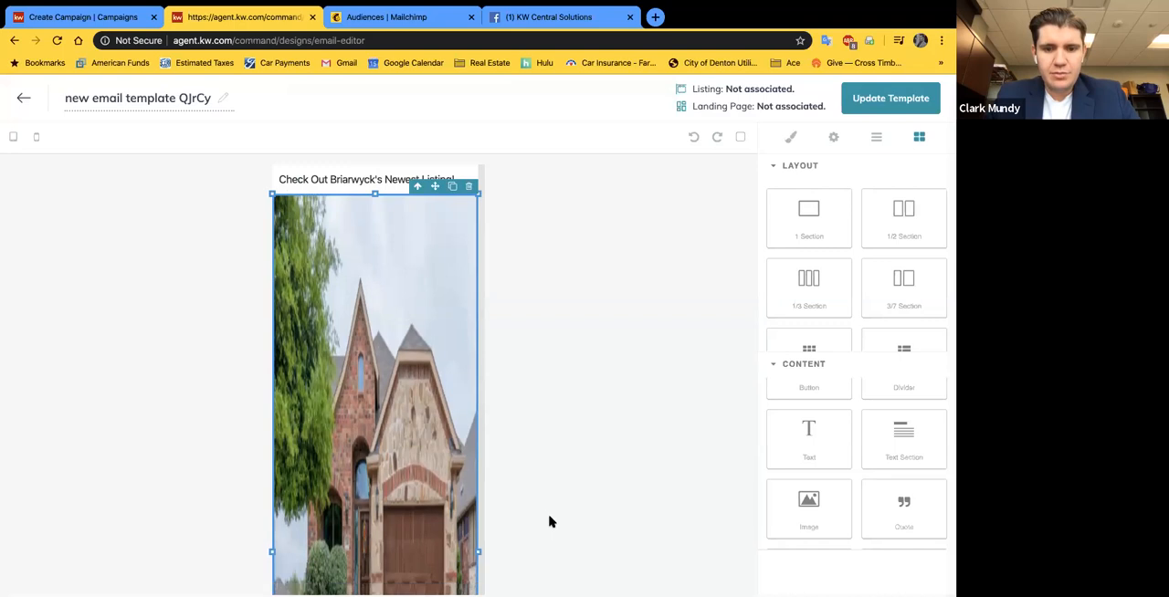
left_click_drag(271, 192, 632, 591)
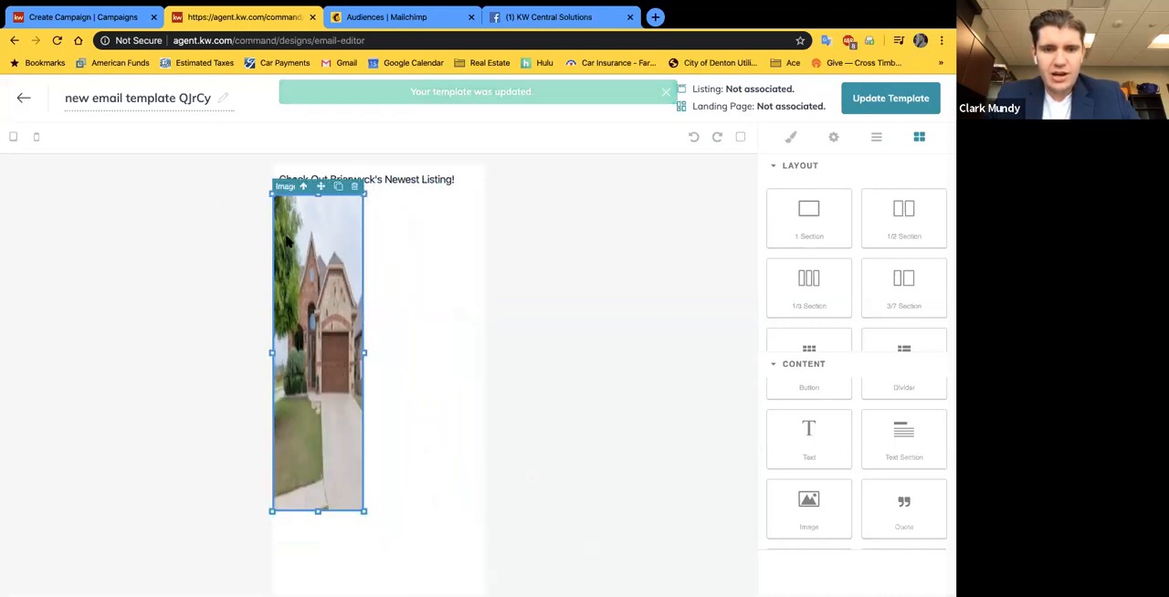
left_click_drag(273, 200, 383, 383)
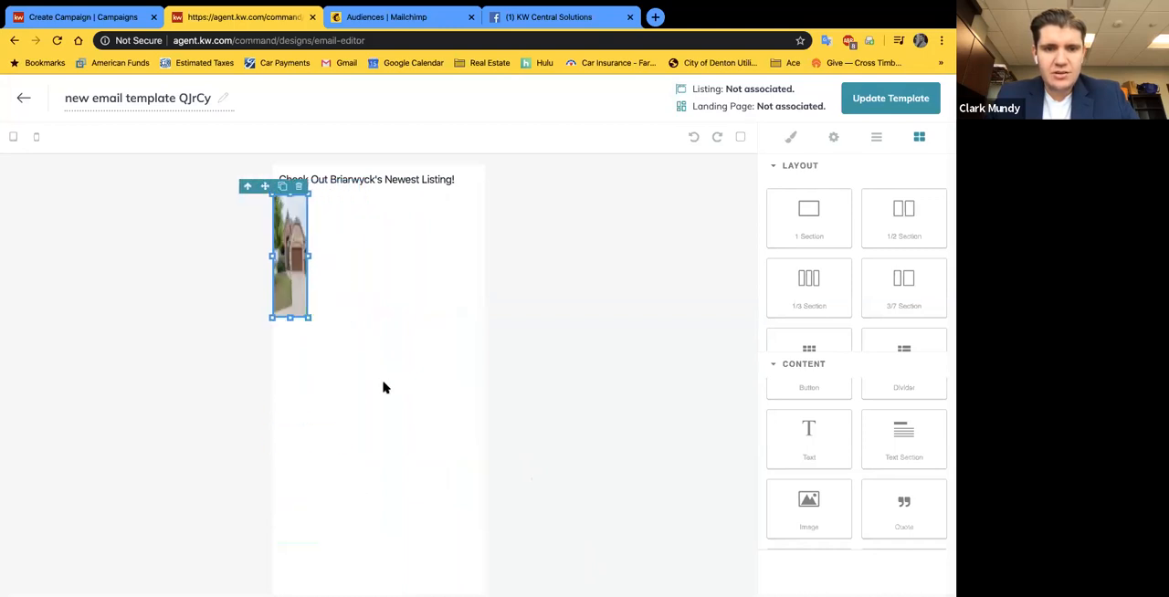
left_click_drag(311, 252, 444, 261)
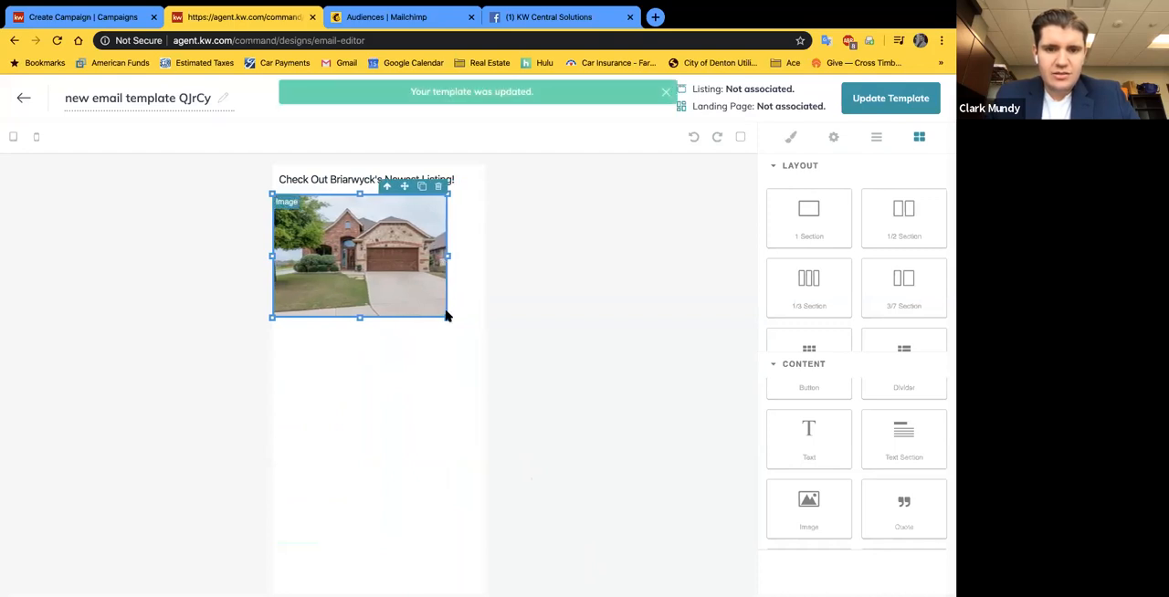
left_click_drag(446, 318, 531, 300)
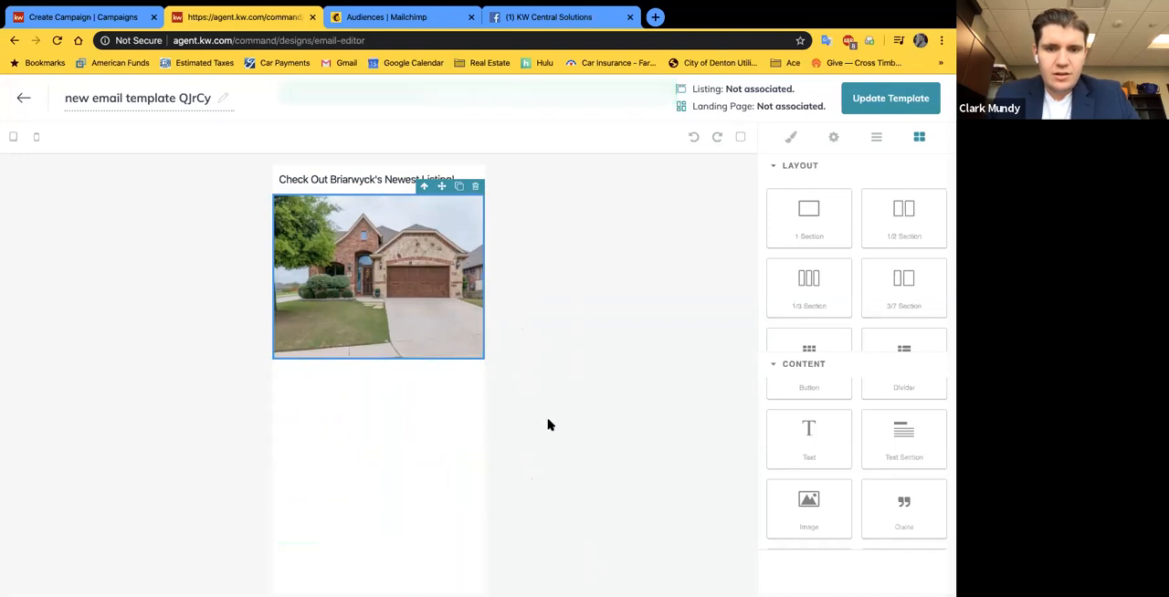
left_click(398, 427)
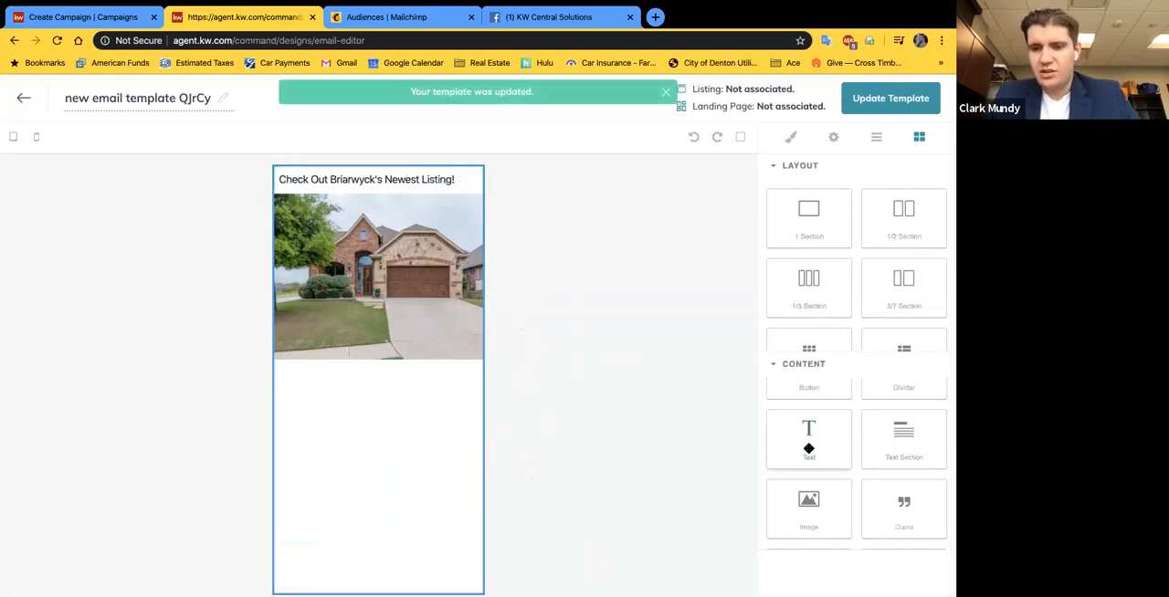
Step: Add a new text block directly below the house photo in the email body
left_click_drag(540, 453, 368, 456)
left_click_drag(418, 489, 323, 439)
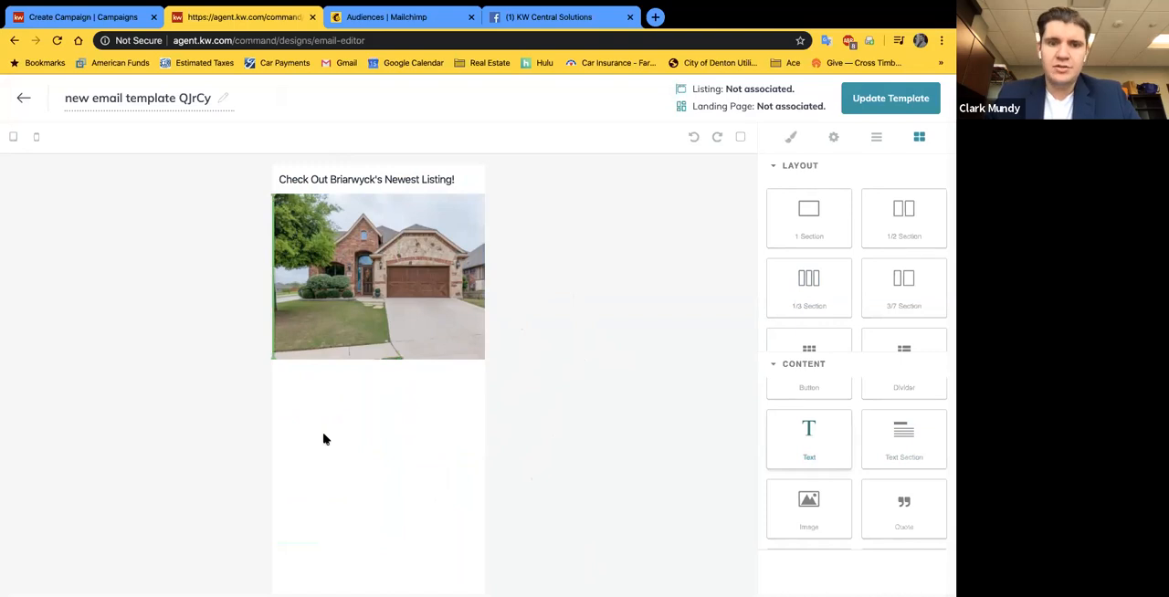
left_click_drag(324, 439, 421, 431)
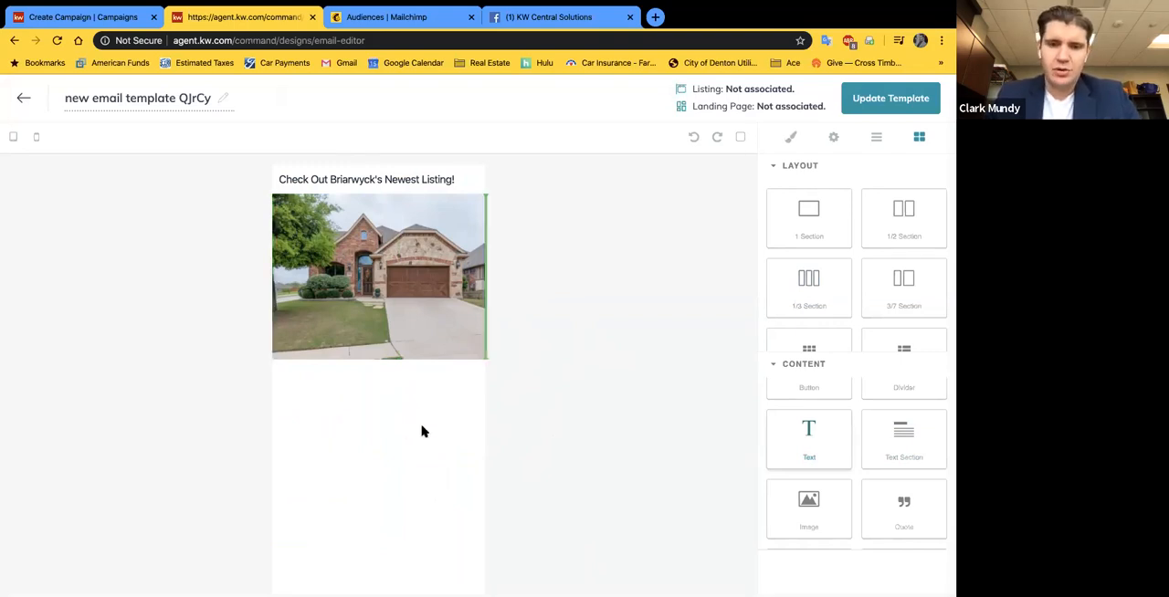
left_click_drag(422, 431, 443, 416)
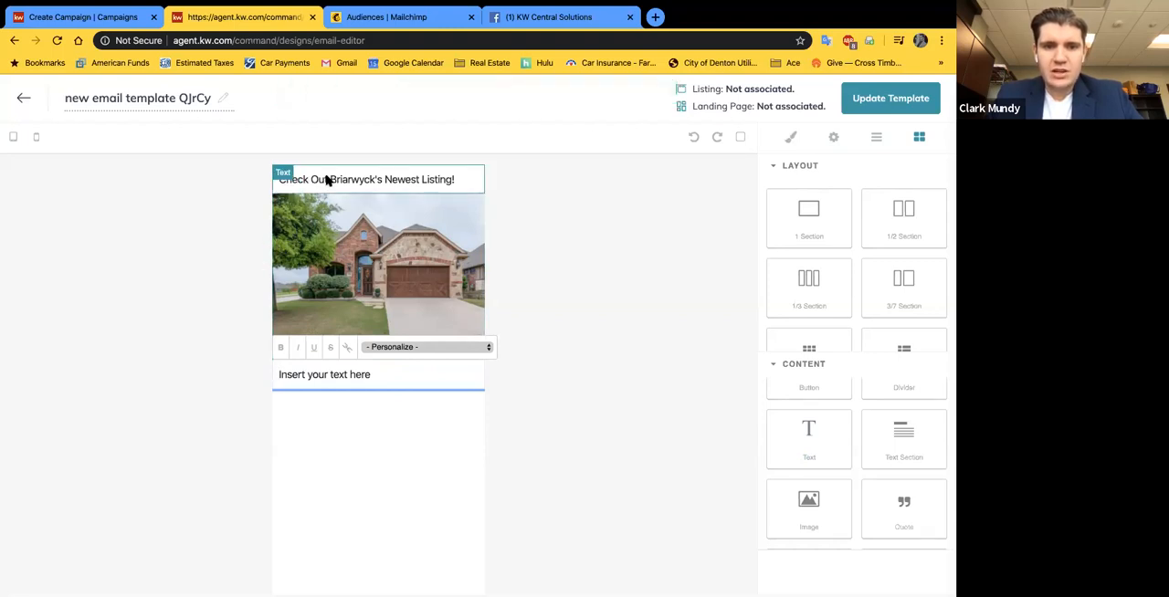
Step: Replace the new text block's placeholder with "3/2.1/2 - 2 car - 2,137 sf - Built in 2006" and a second line "Listed at $310,000"
left_click(341, 375)
triple_click(344, 377)
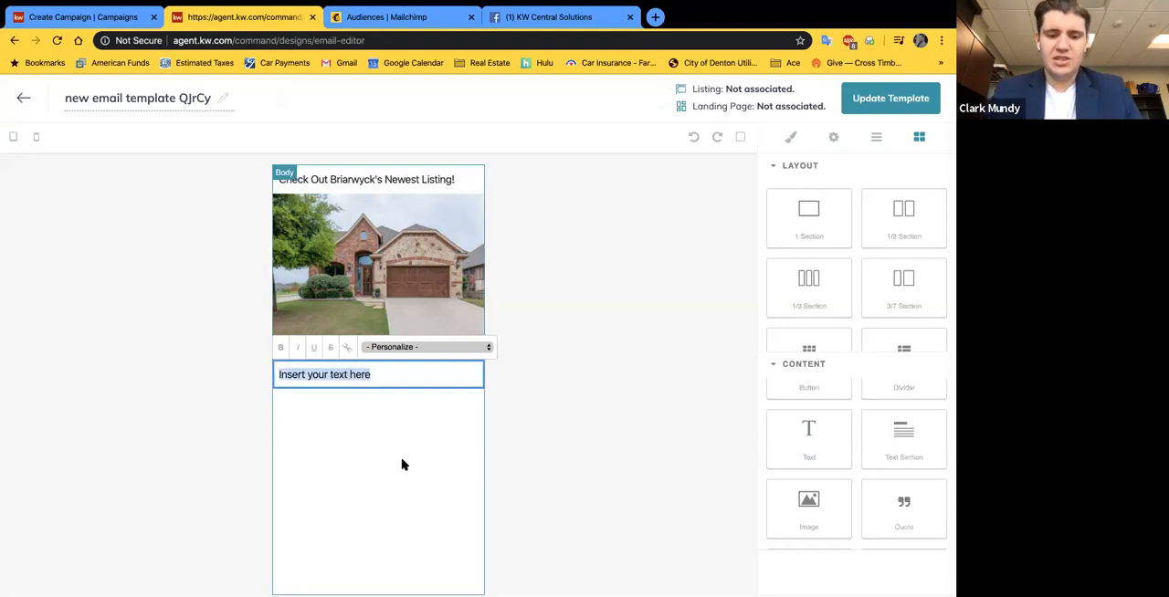
type("4")
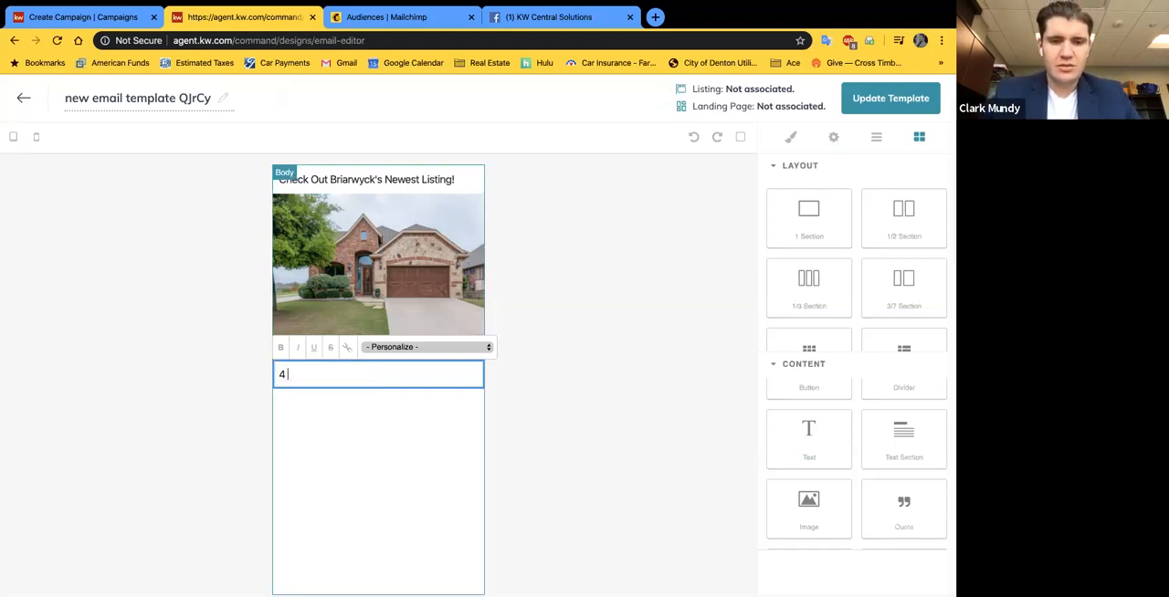
key("BackSpace")
type("3 bed")
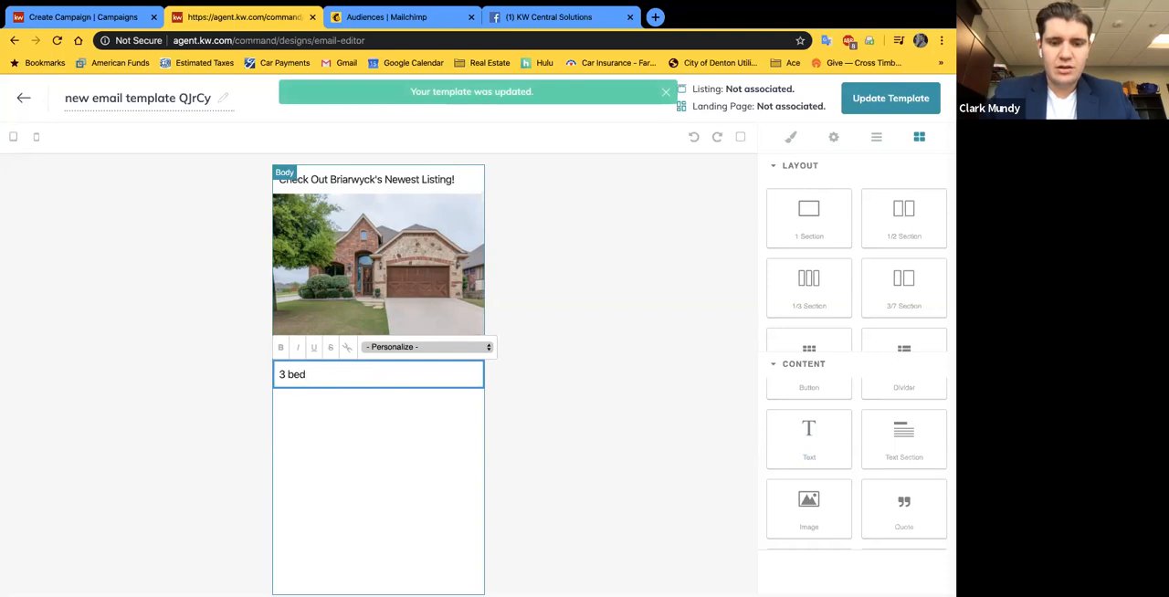
type(",")
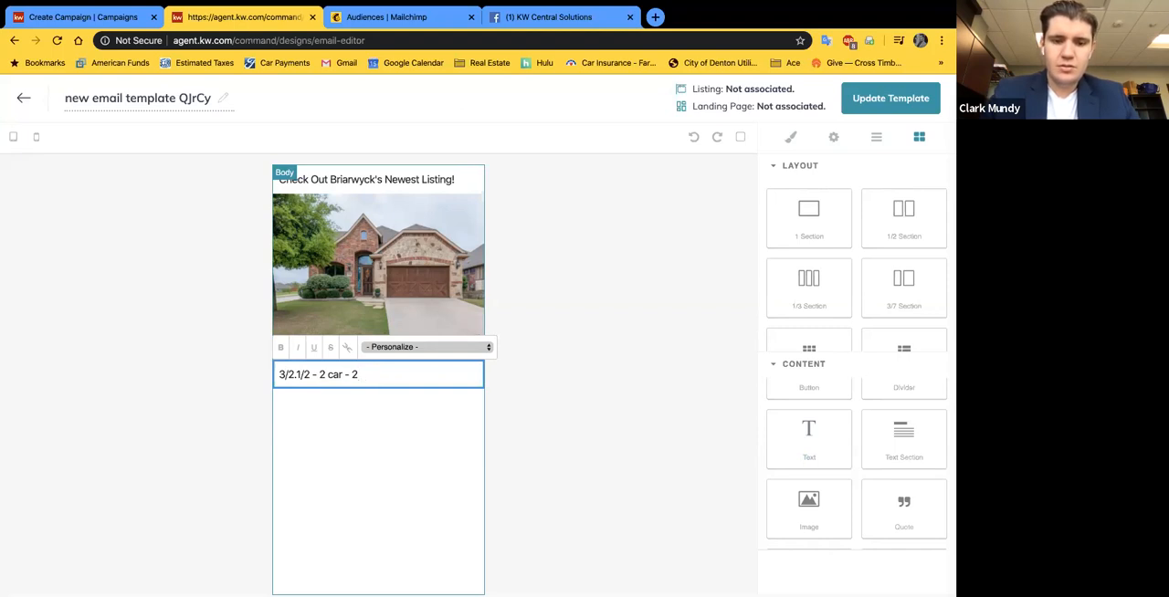
type(",137 sf - Built")
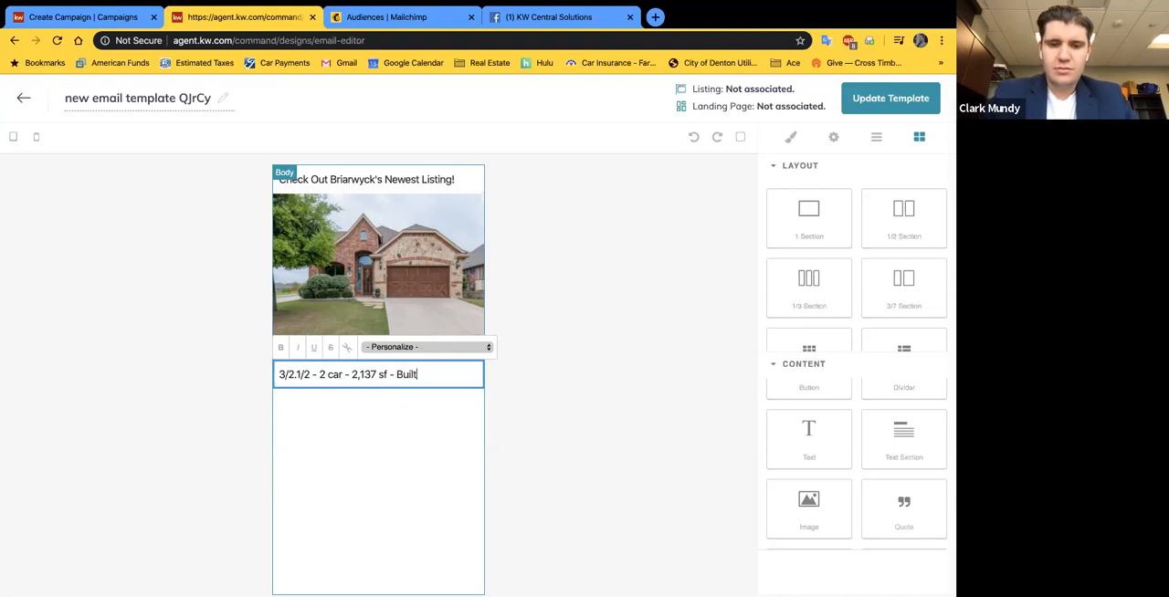
type("2006")
key("Return")
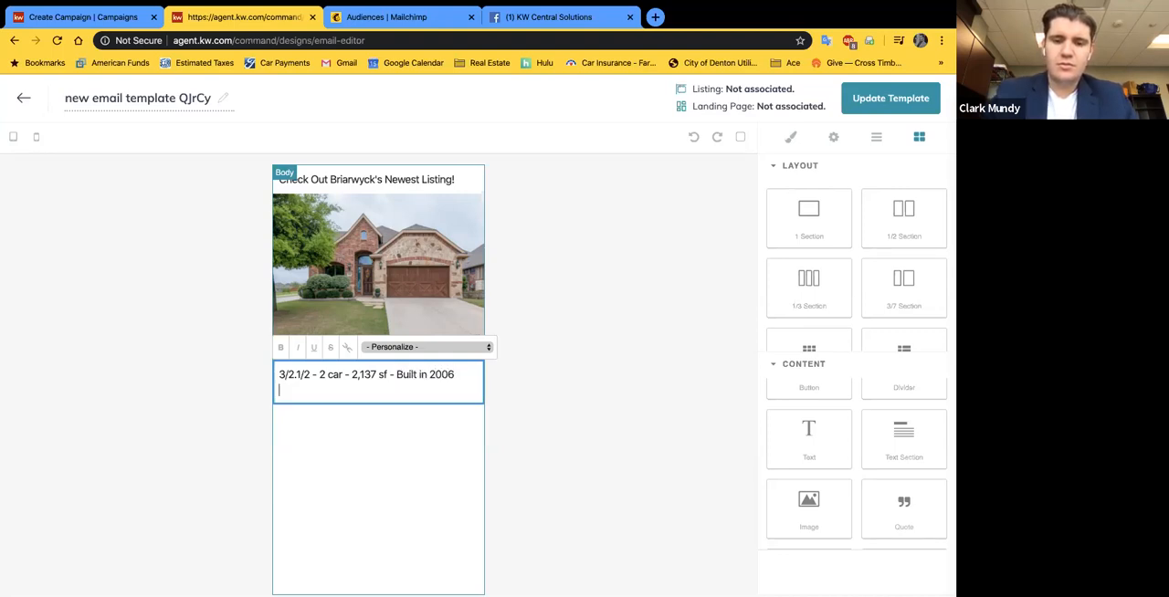
type("Listed at $310,000")
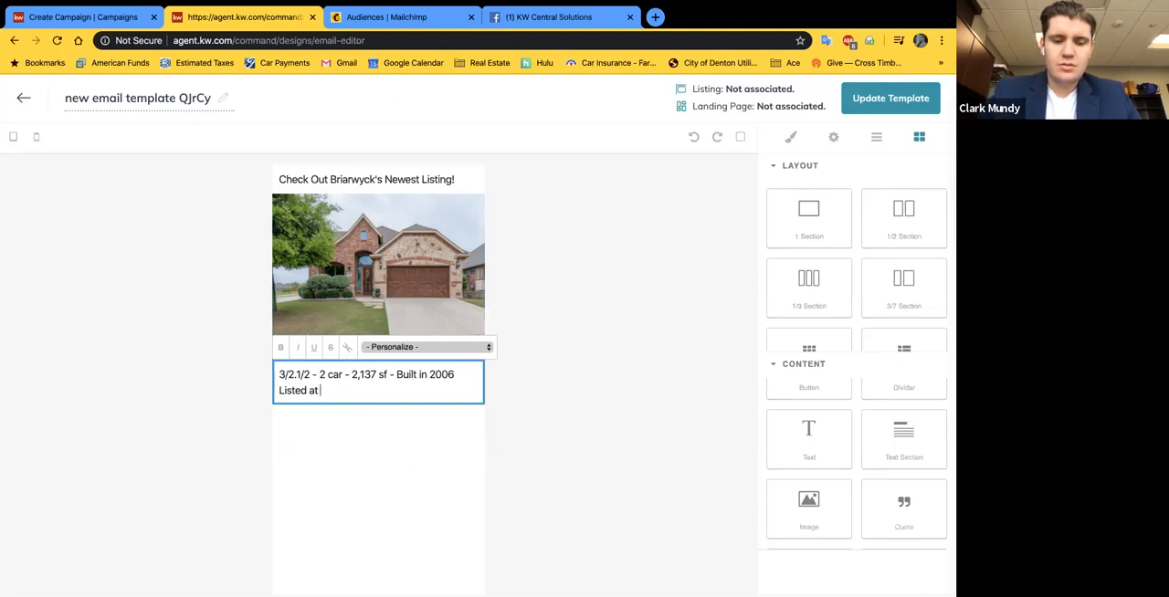
left_click(536, 384)
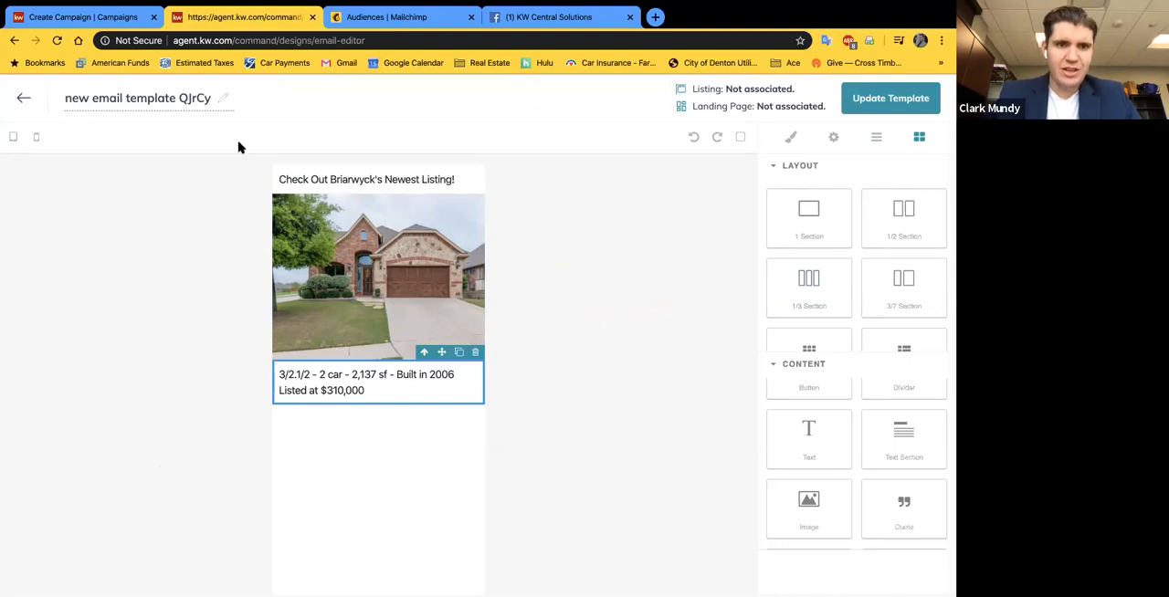
Step: Rename the template as "Email Template" and leave the editor with the changes saved
left_click(130, 100)
double_click(135, 99)
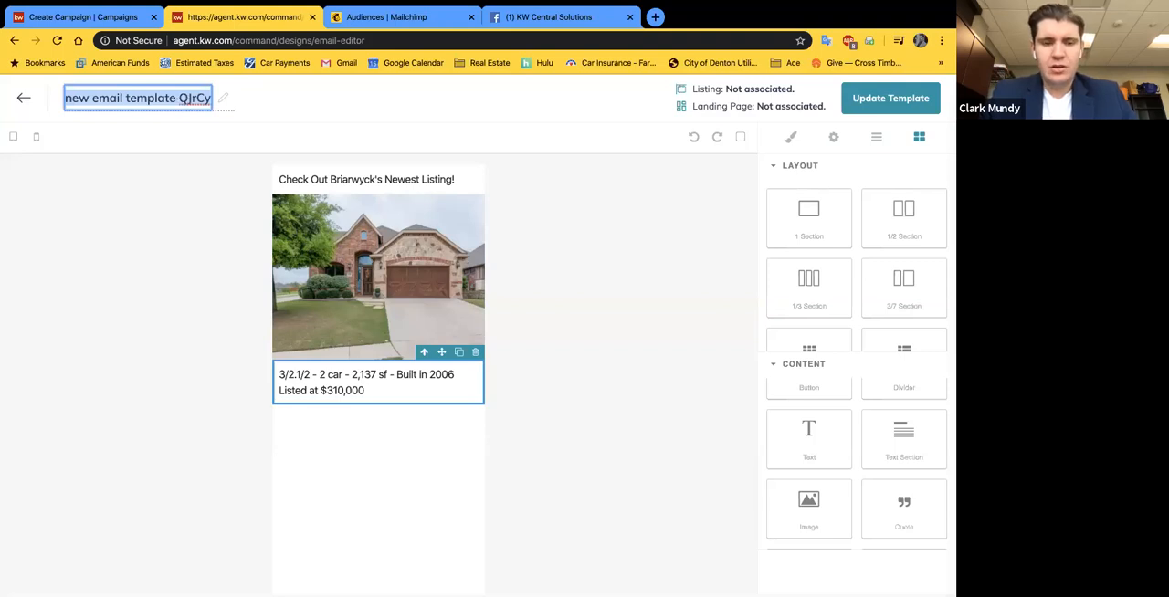
type("Email Template")
left_click(371, 113)
left_click(889, 102)
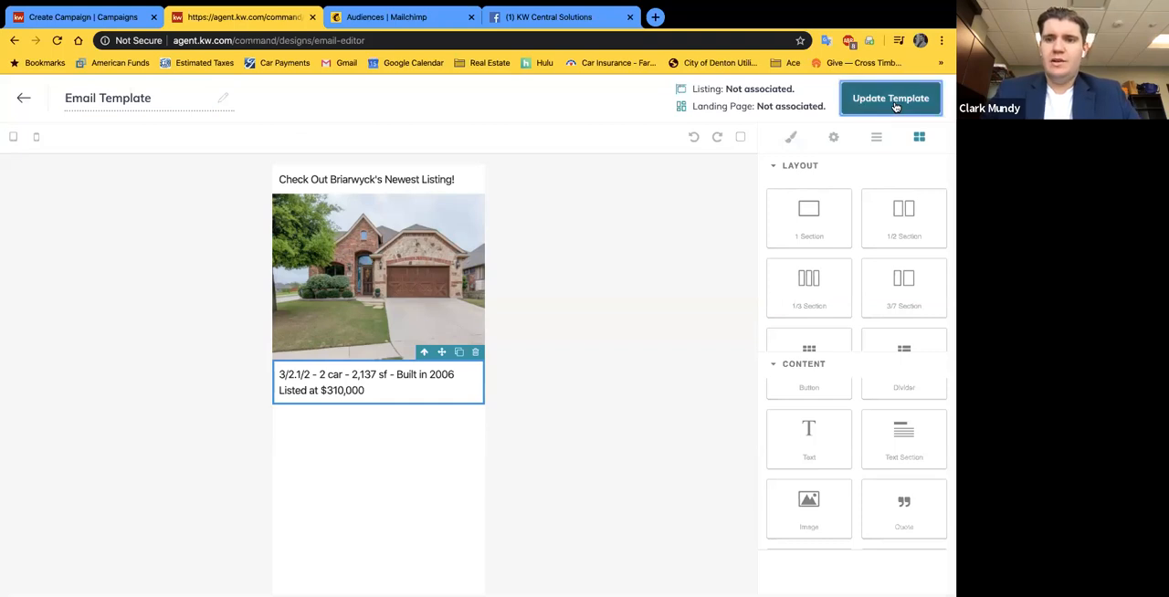
left_click(22, 101)
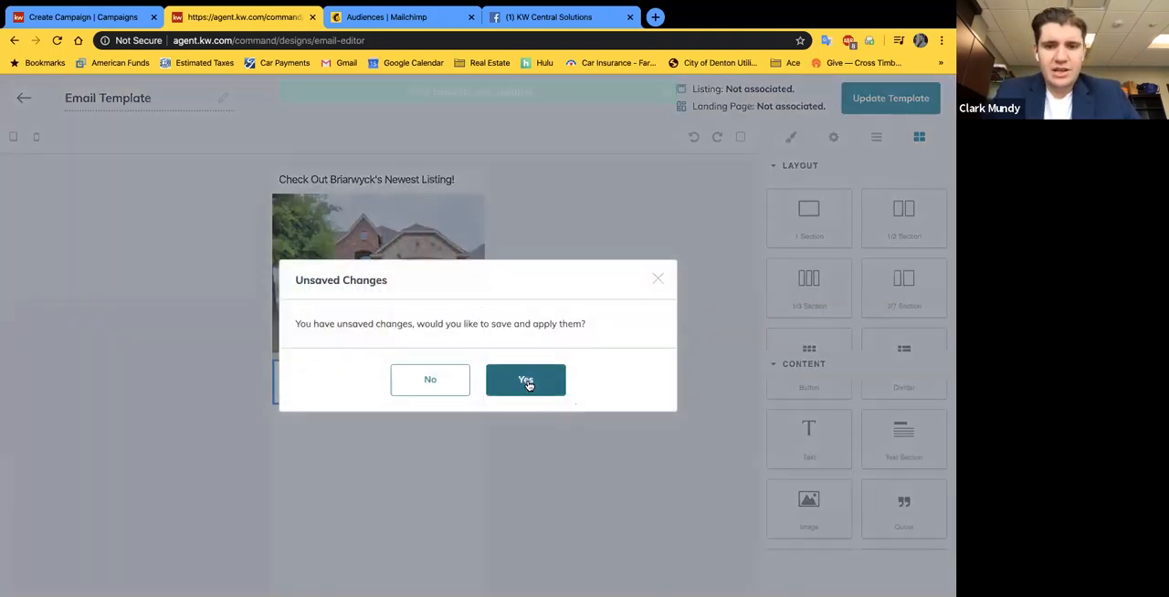
left_click(527, 382)
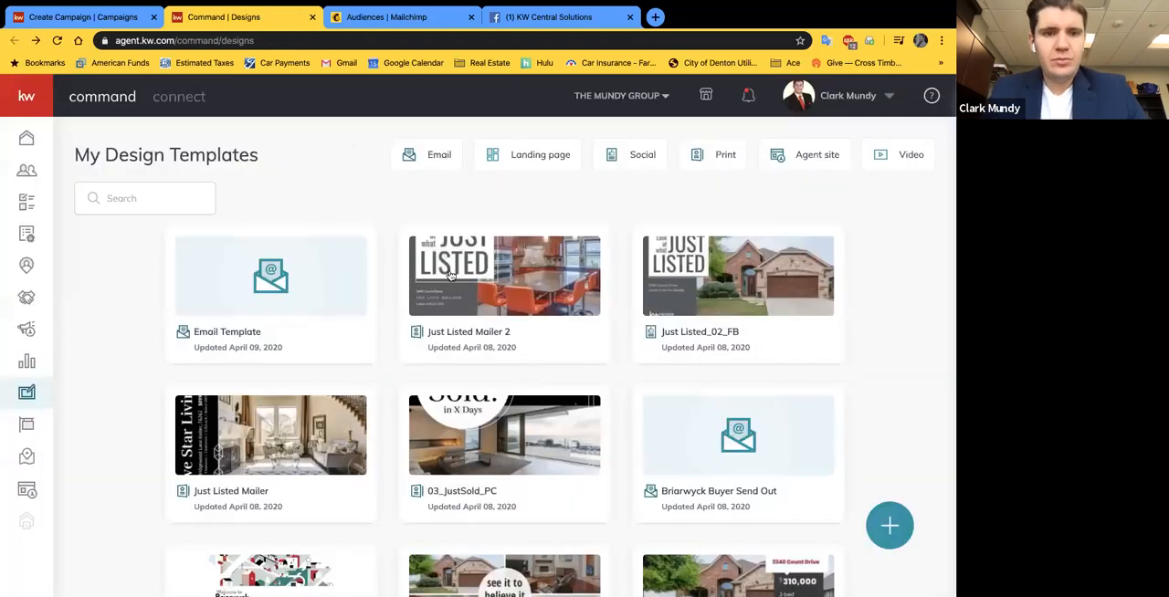
Step: Switch to Mailchimp, close the Facebook page and refresh the Audiences list to check for the synced campaign audience
left_click(405, 16)
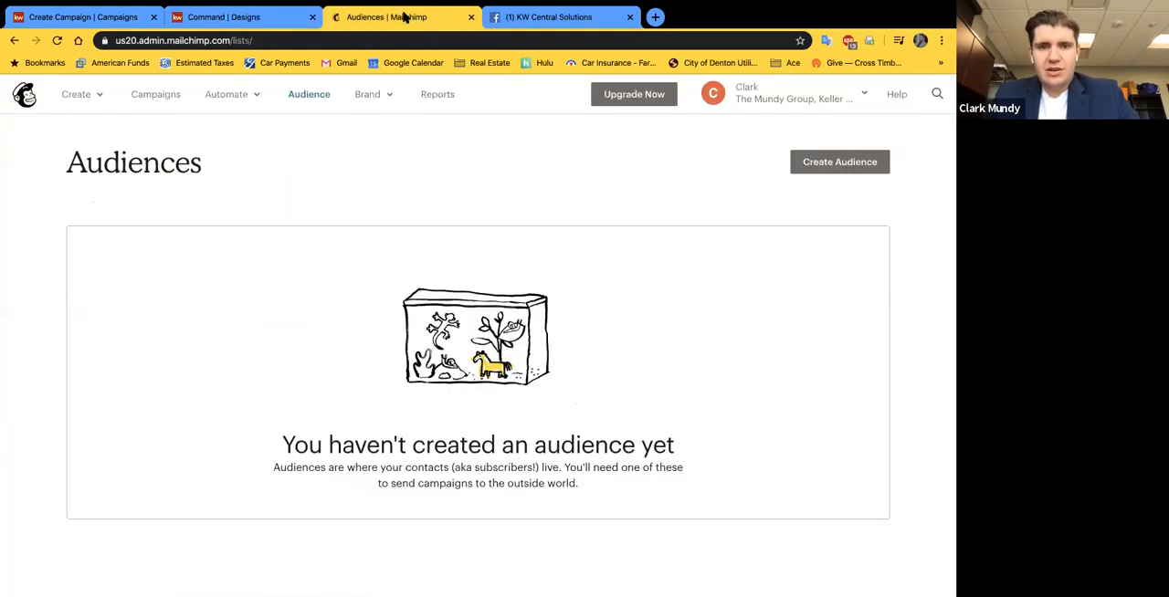
left_click(628, 17)
left_click(56, 41)
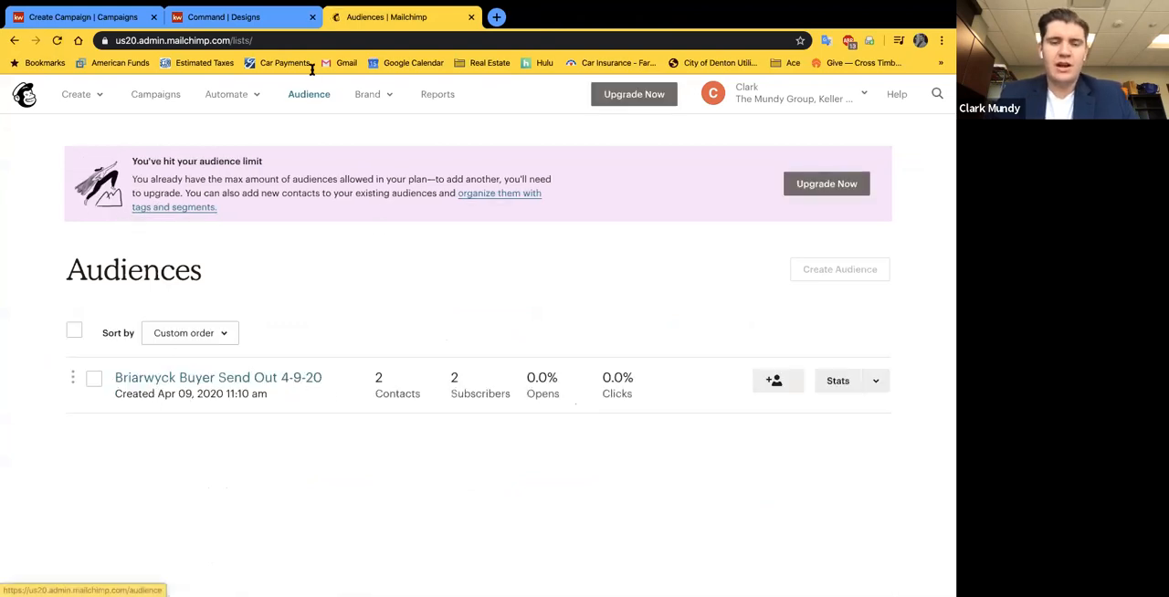
Step: Return to the KW Command campaign being created and leave the template library for the campaign form
left_click(261, 18)
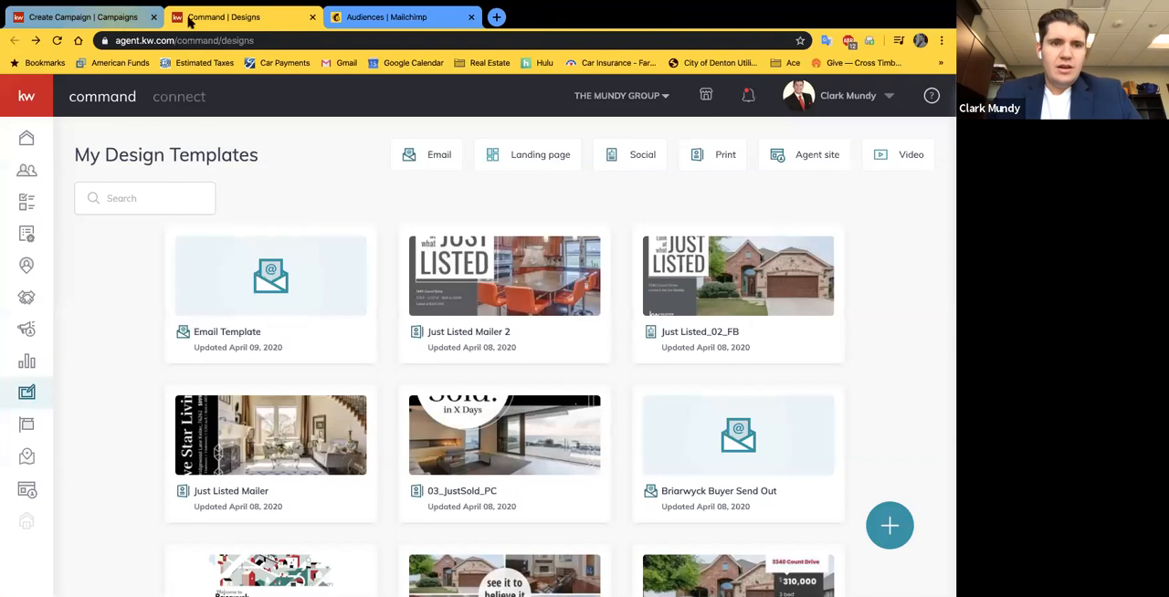
left_click(116, 17)
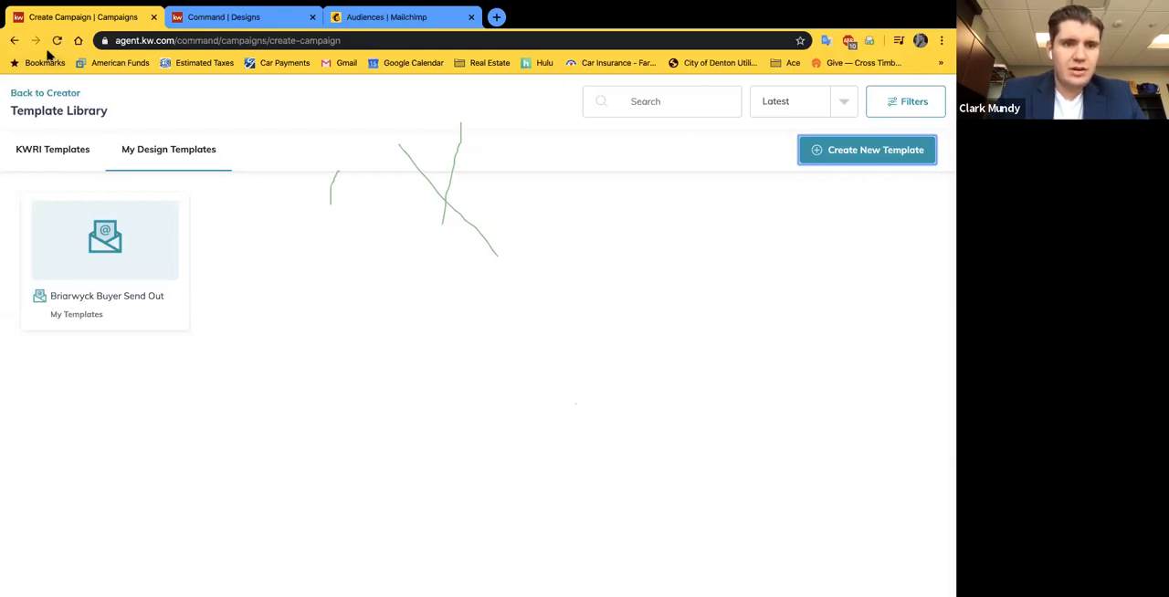
left_click(27, 94)
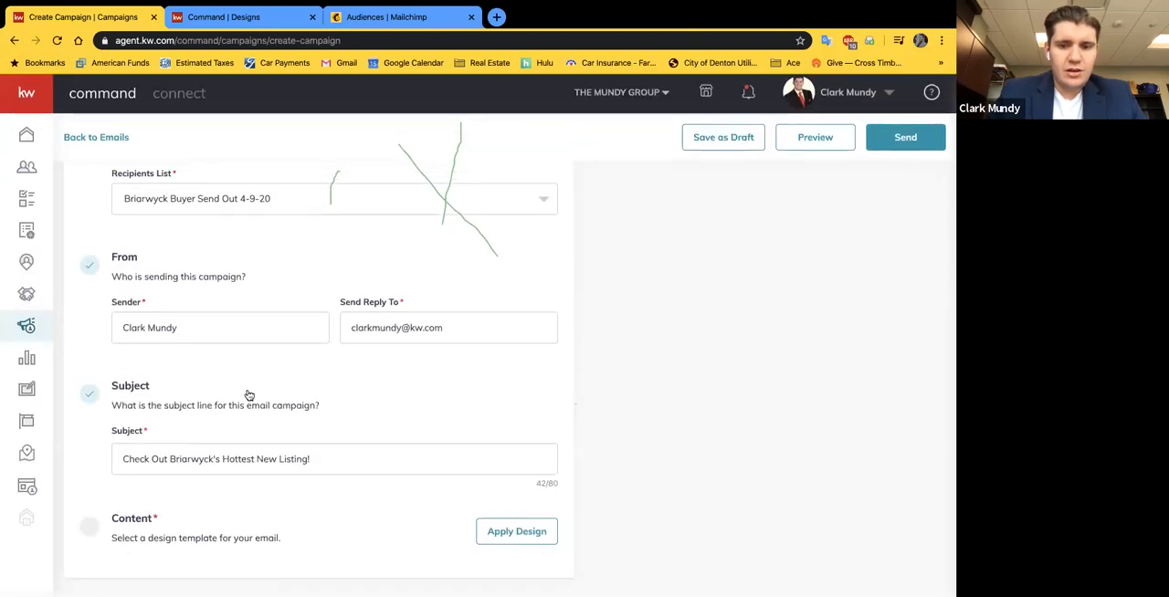
left_click(514, 535)
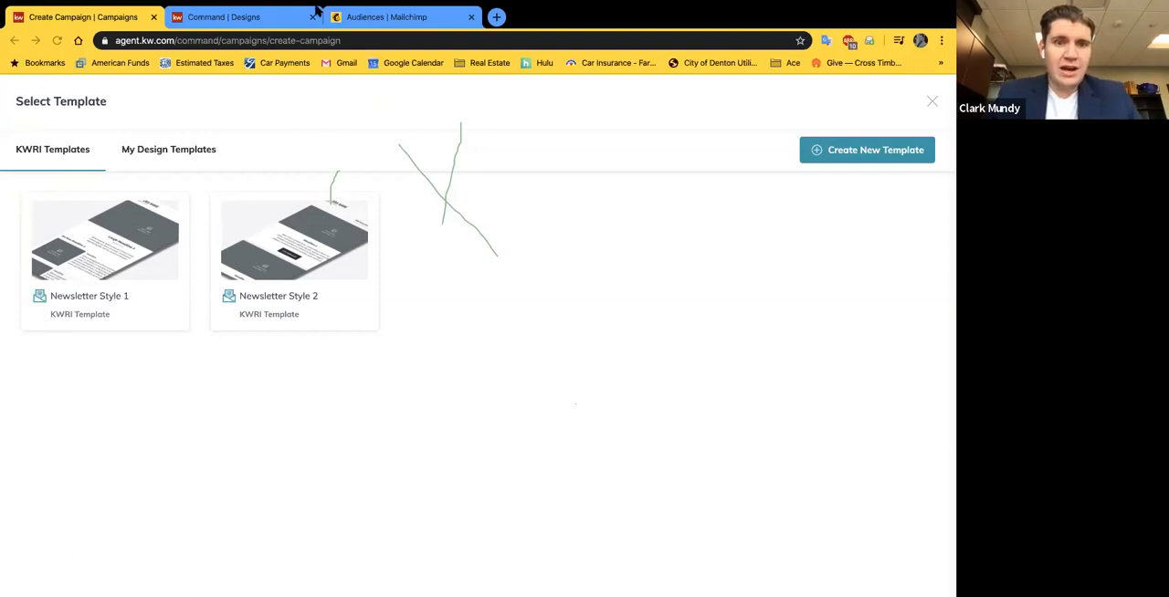
left_click(239, 17)
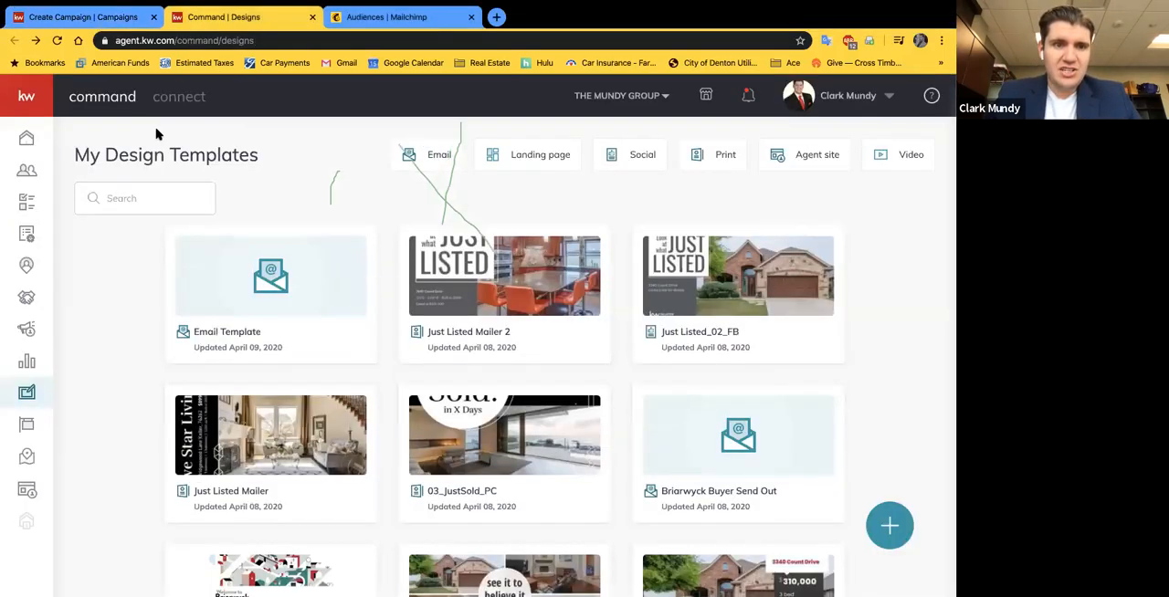
left_click(312, 17)
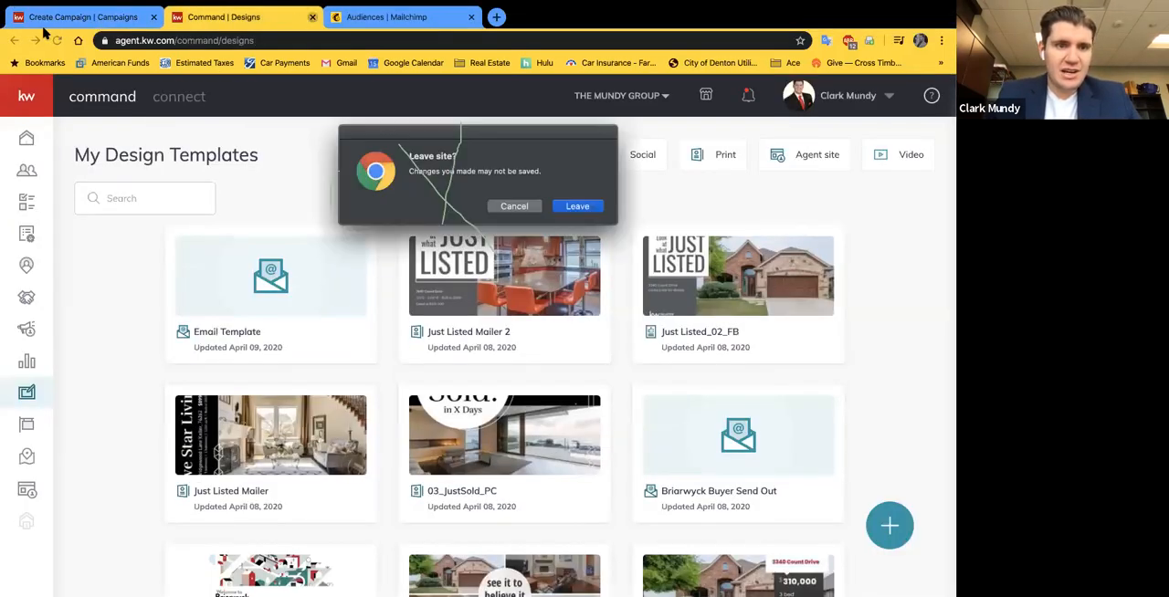
left_click(534, 208)
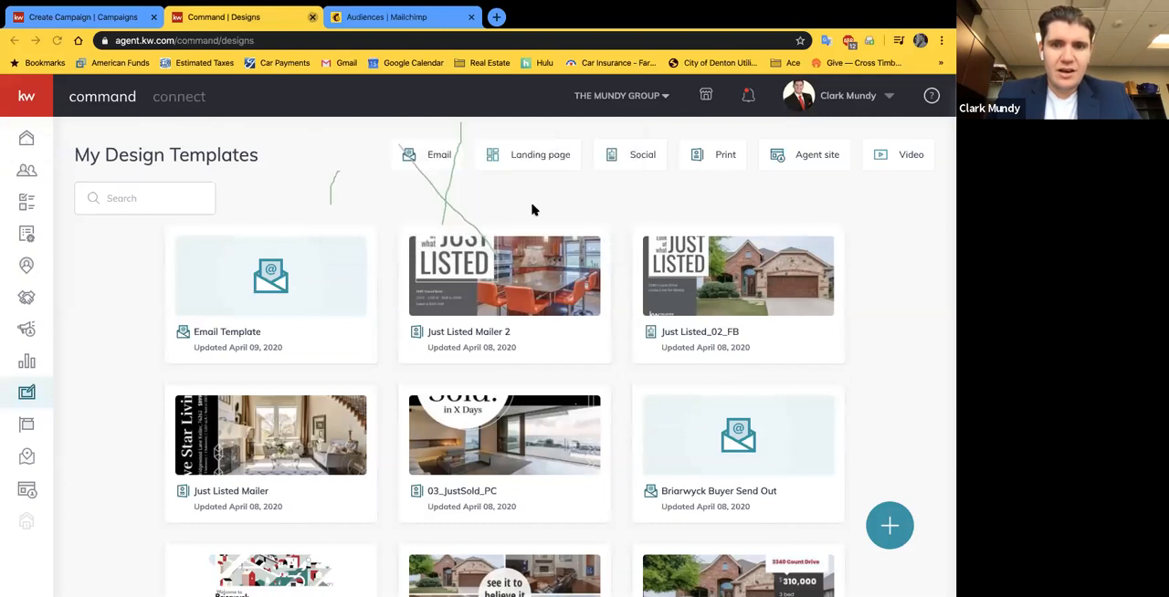
left_click(107, 13)
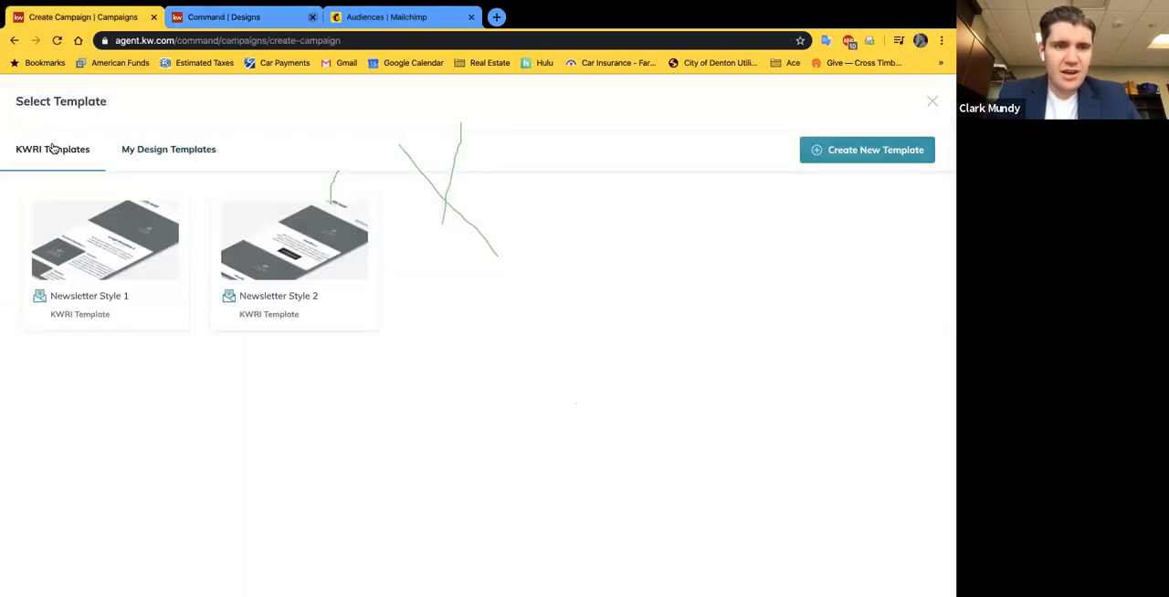
left_click(932, 103)
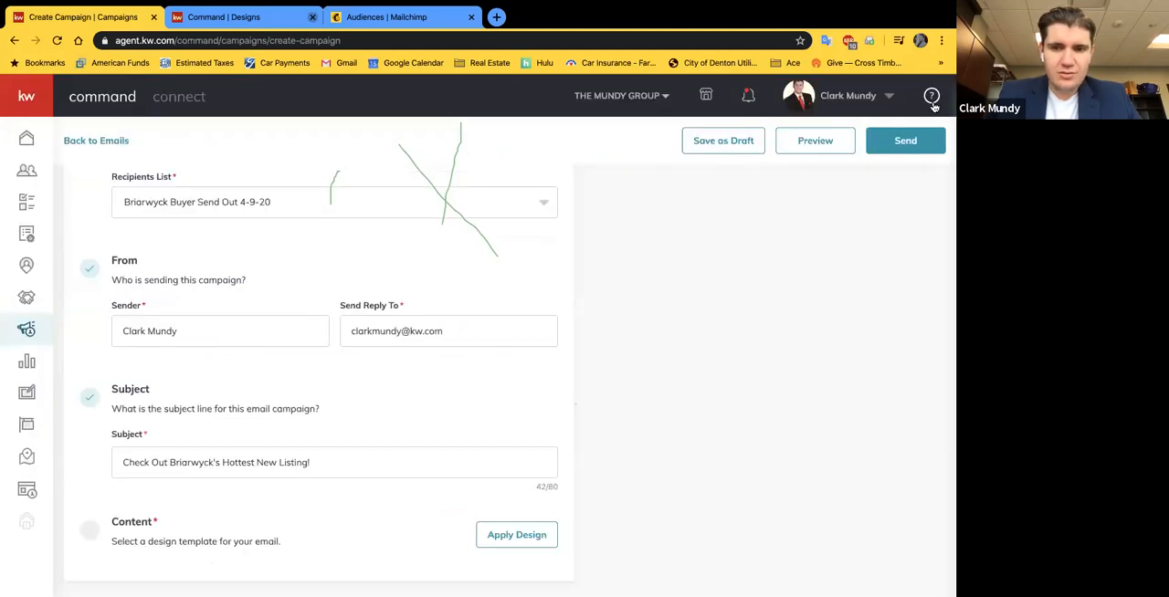
Step: Open the saved "Email Template" from the personal design templates as the design for the campaign's content
left_click(507, 534)
left_click(205, 151)
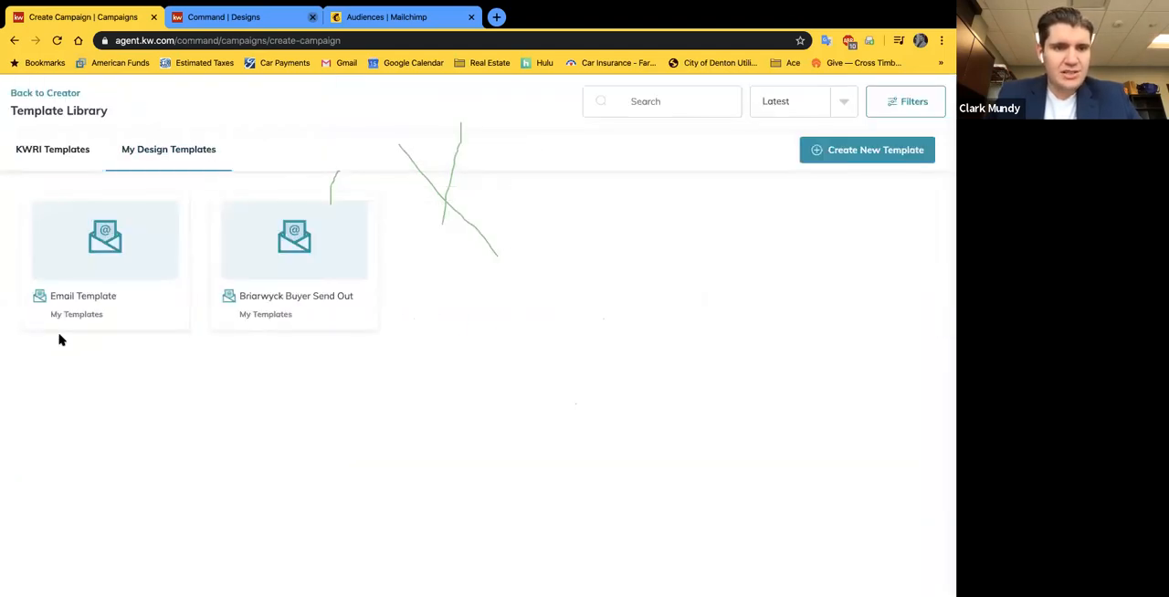
left_click(80, 282)
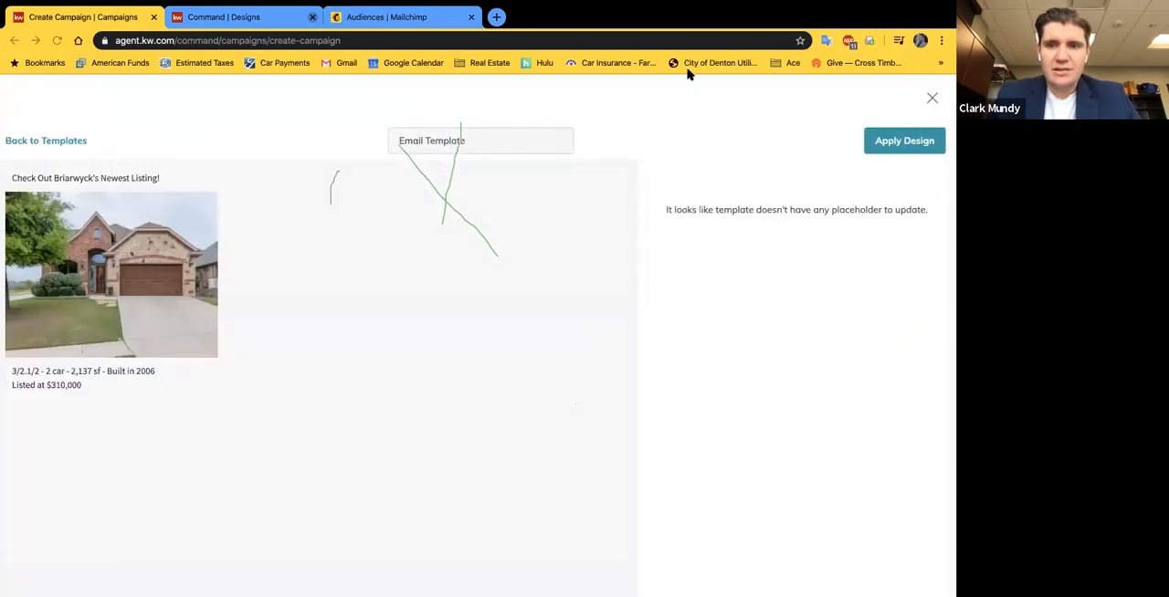
right_click(442, 198)
left_click(440, 196)
right_click(439, 194)
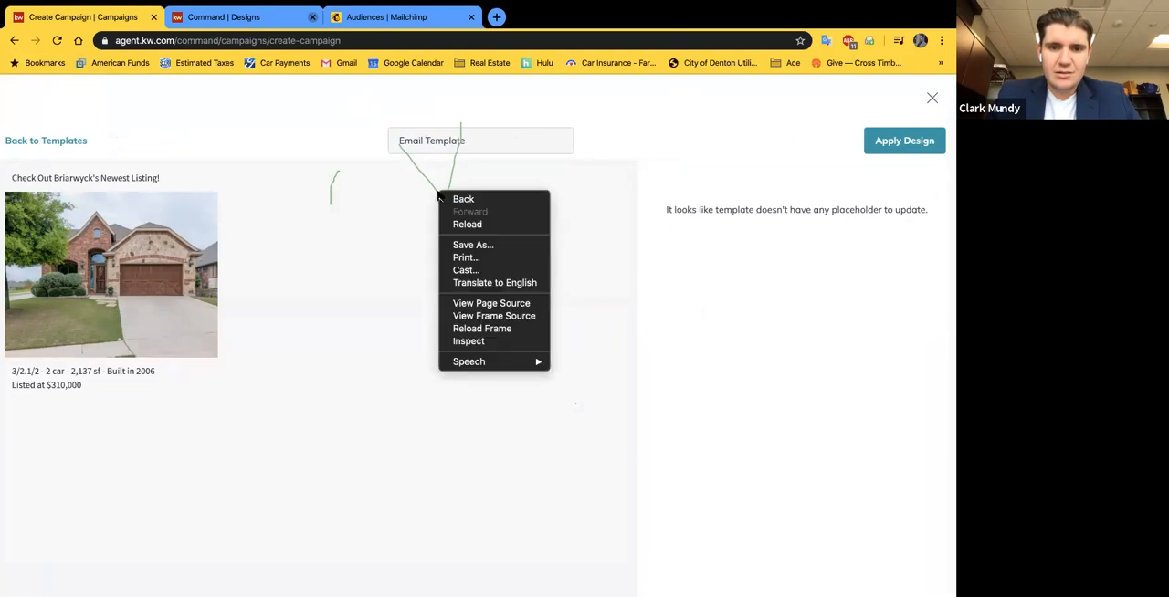
left_click(432, 186)
right_click(433, 181)
left_click(417, 175)
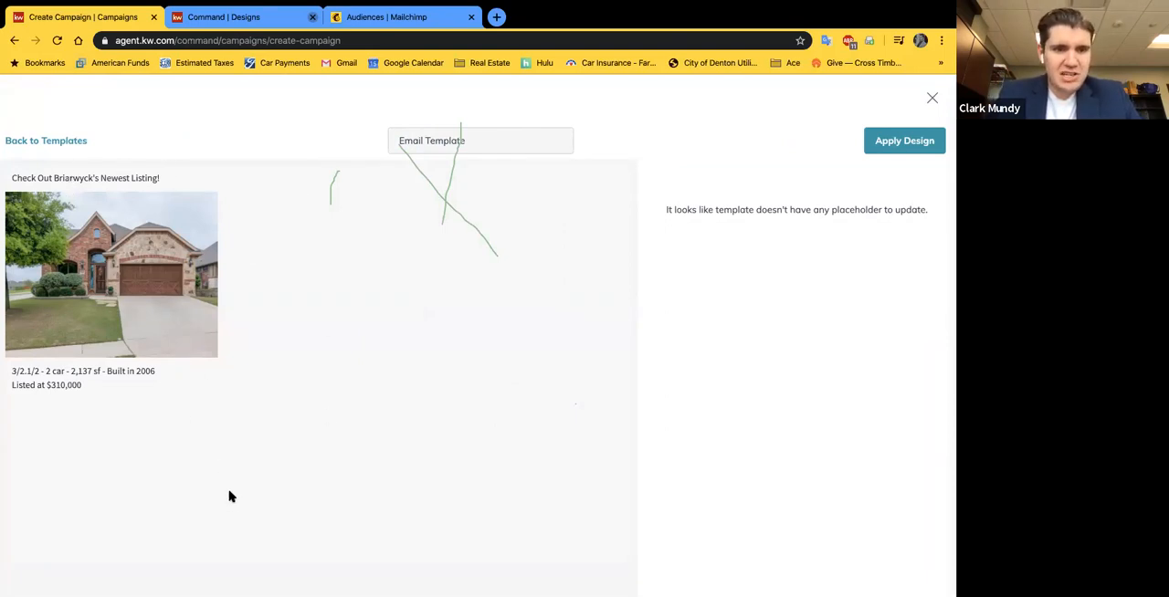
Step: Apply the "Email Template" design as the content of the email campaign
left_click(904, 142)
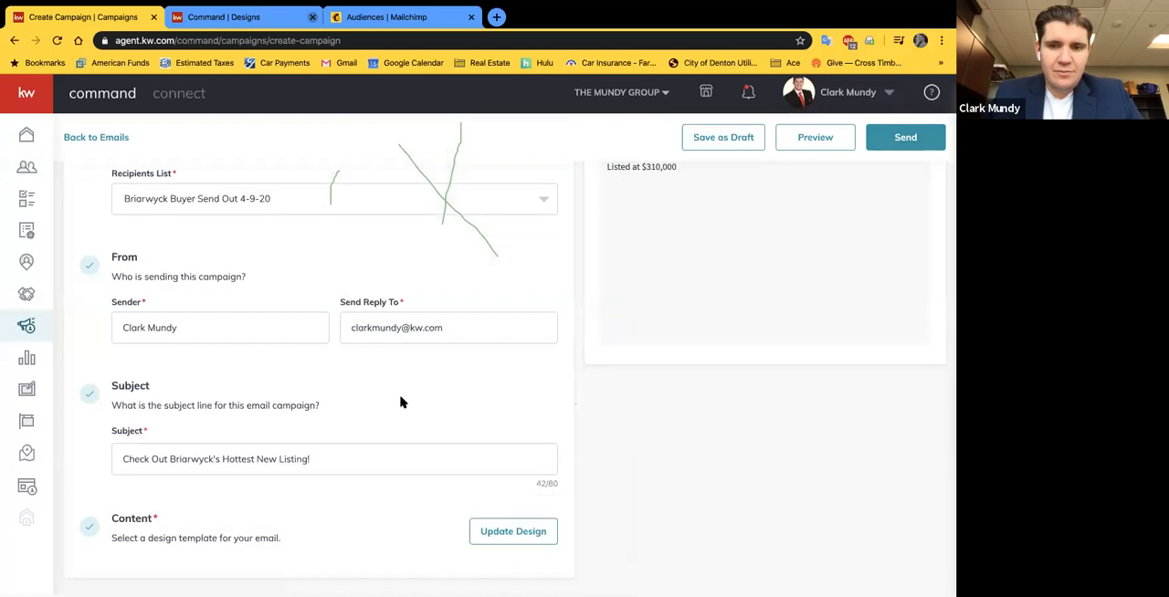
scroll(785, 338, "up", 3)
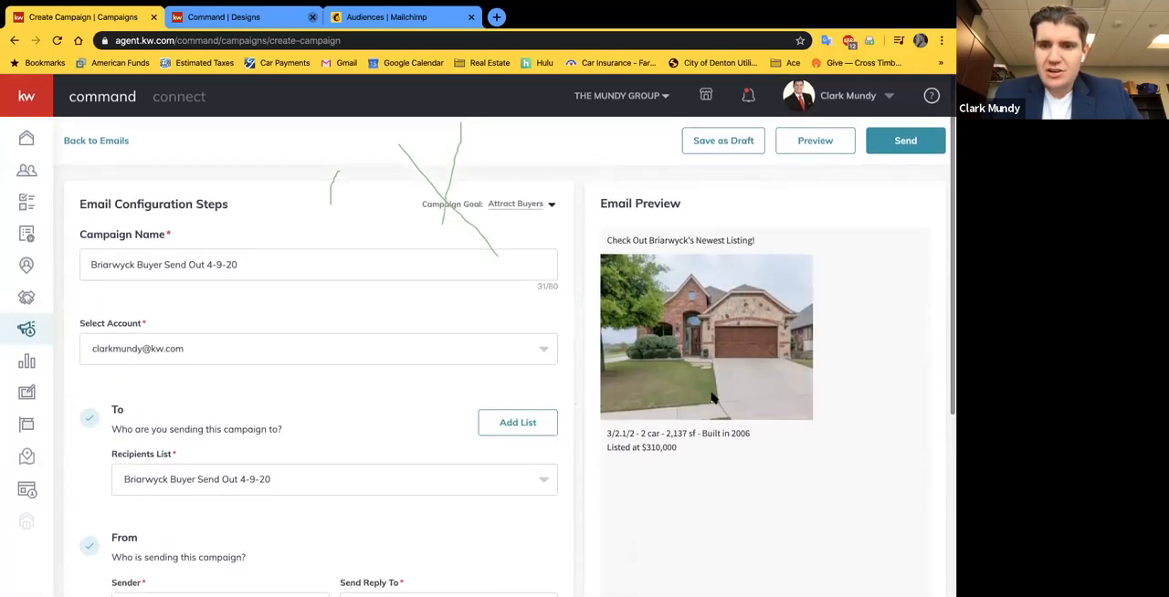
Step: Preview the campaign email at tablet, phone and desktop sizes, and return to the campaign form
left_click(815, 142)
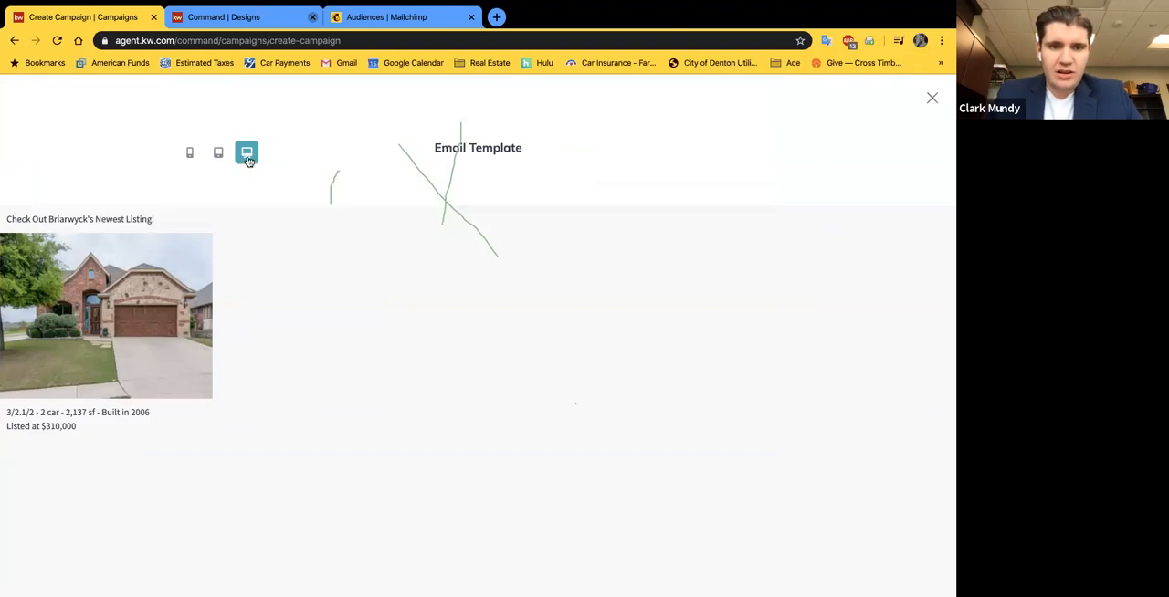
left_click(221, 159)
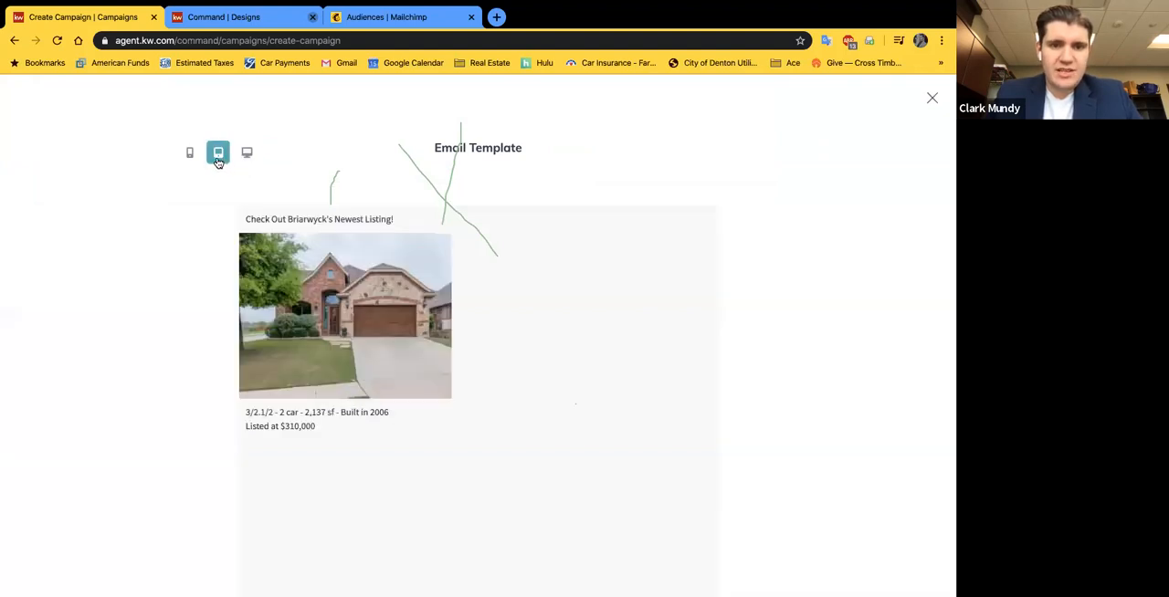
left_click(191, 153)
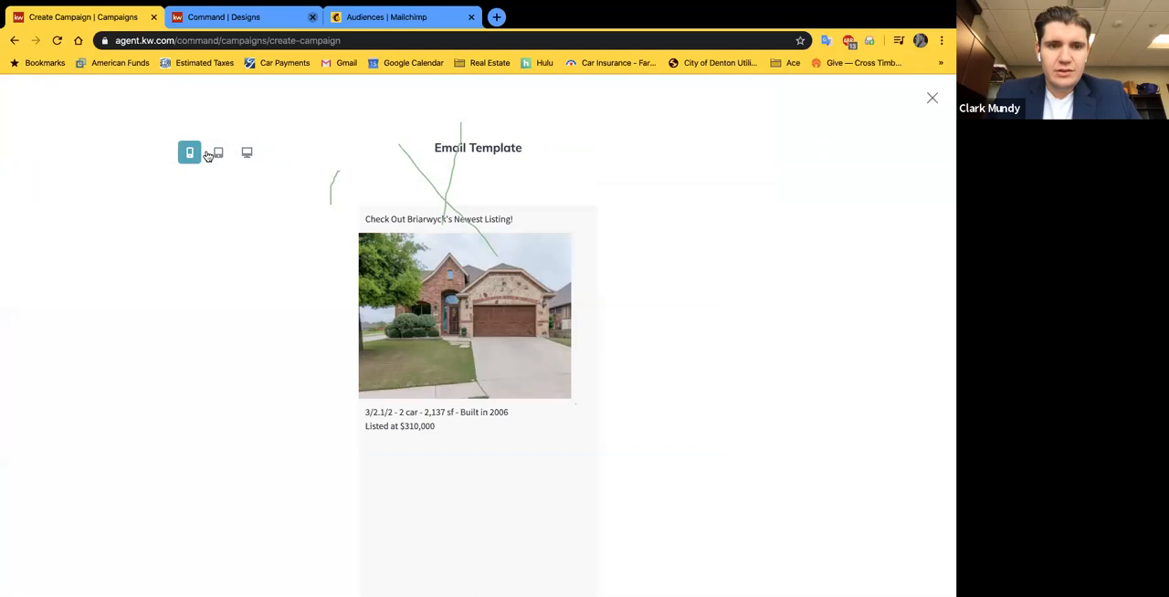
left_click(216, 154)
left_click(246, 153)
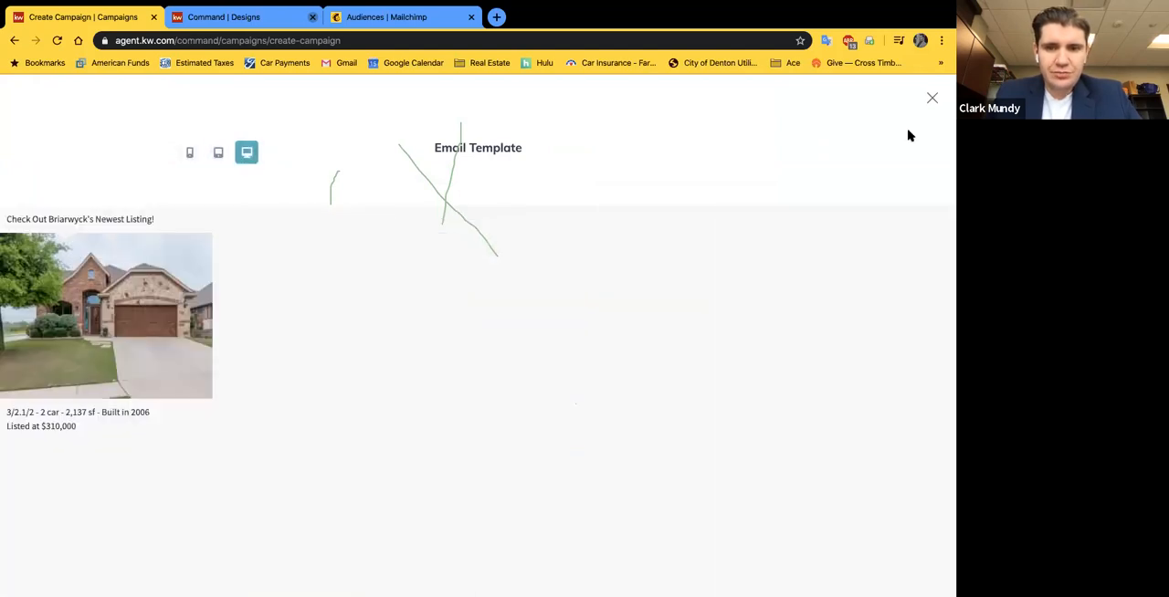
left_click(933, 98)
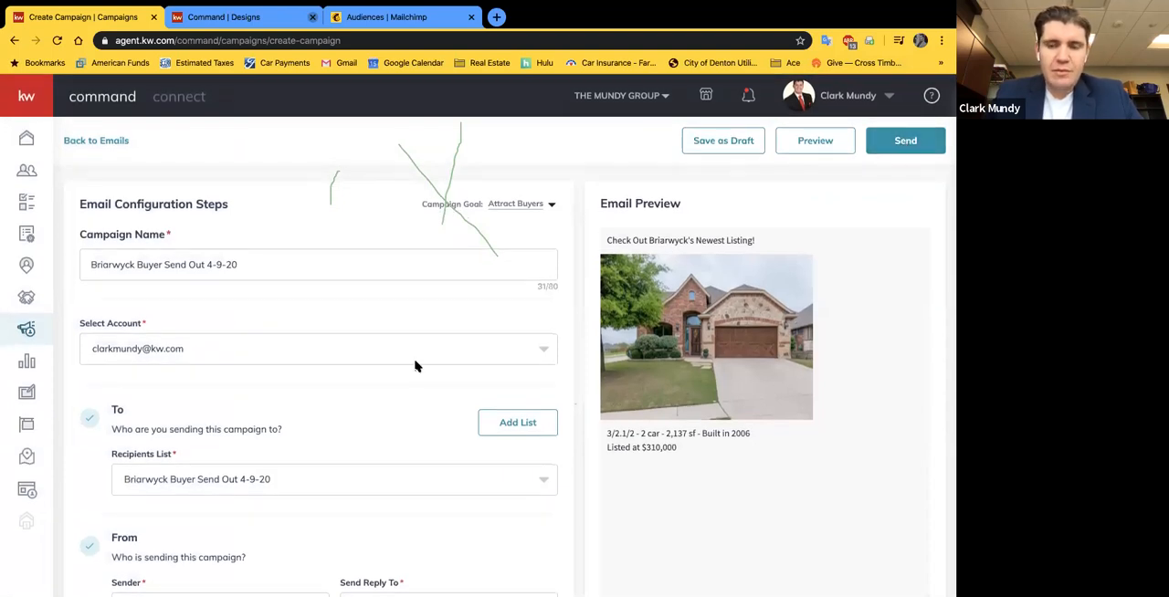
Step: Review the campaign's configuration, save it as a draft and exit to the email campaigns list
scroll(417, 365, "down", 3)
scroll(498, 273, "up", 1)
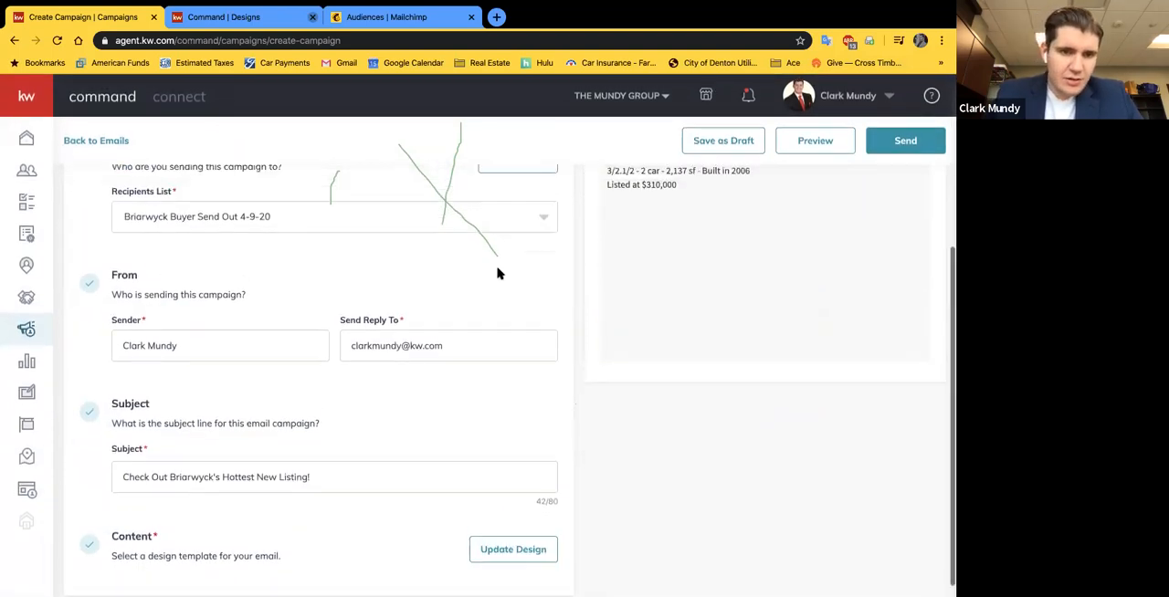
scroll(462, 320, "up", 3)
scroll(898, 151, "down", 1)
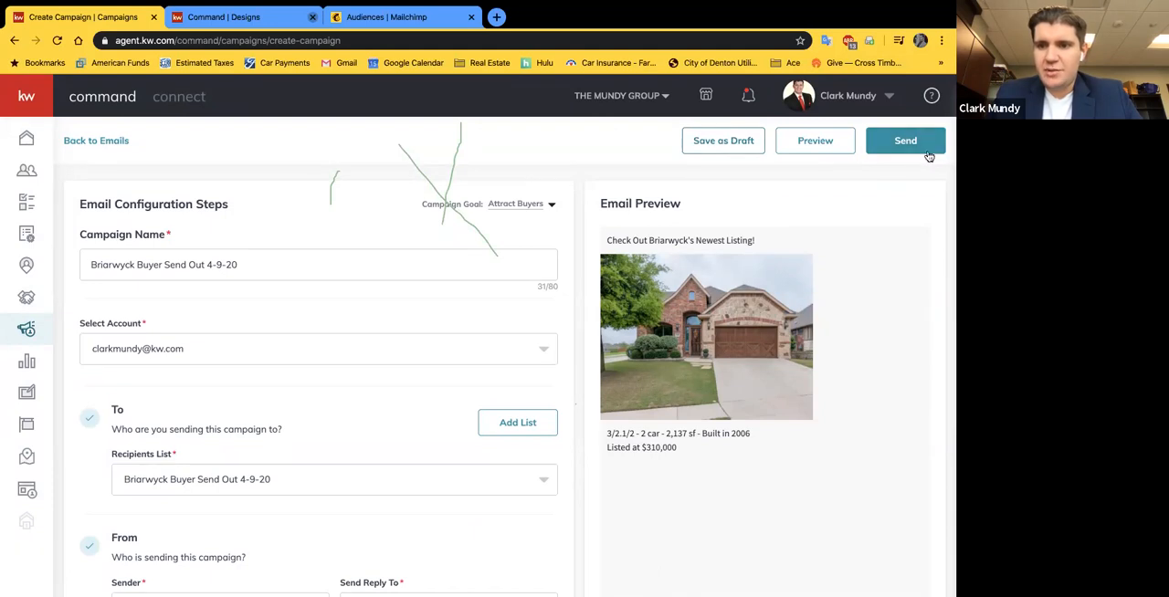
left_click(717, 144)
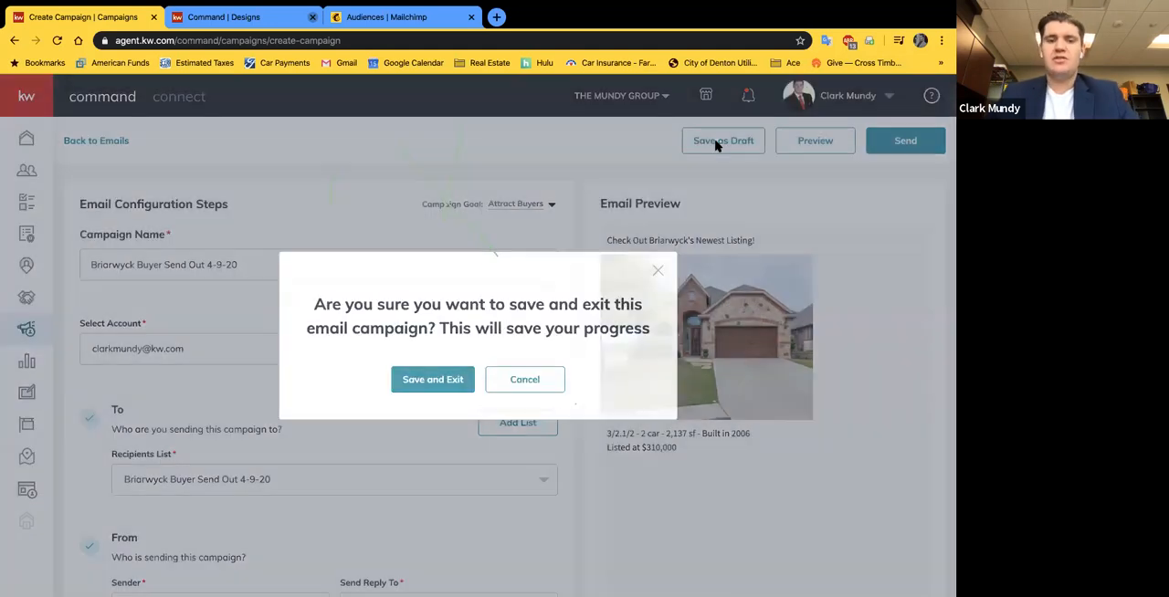
left_click(434, 380)
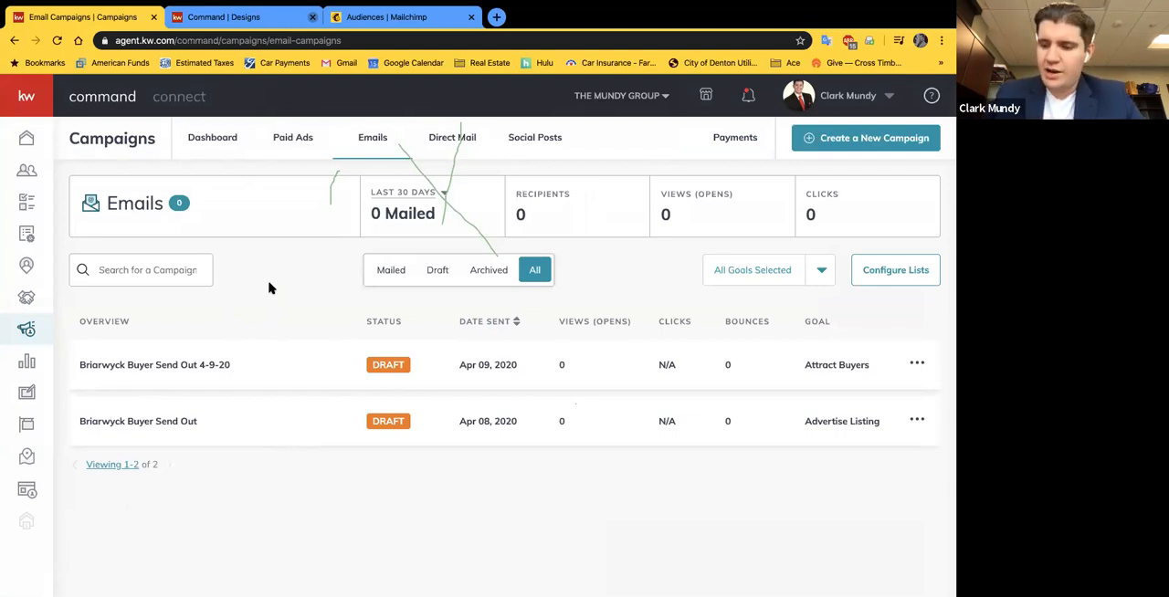
right_click(335, 177)
left_click(334, 177)
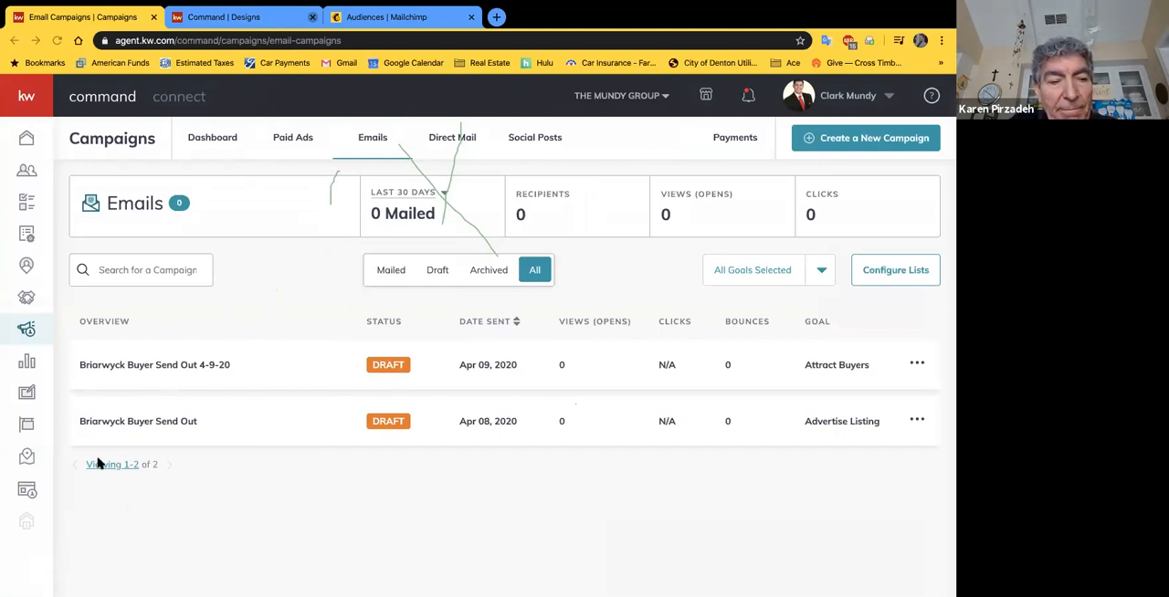
Step: Open the older "Briarwyck Buyer Send Out" draft from the email campaigns for editing and view its content design
left_click(25, 331)
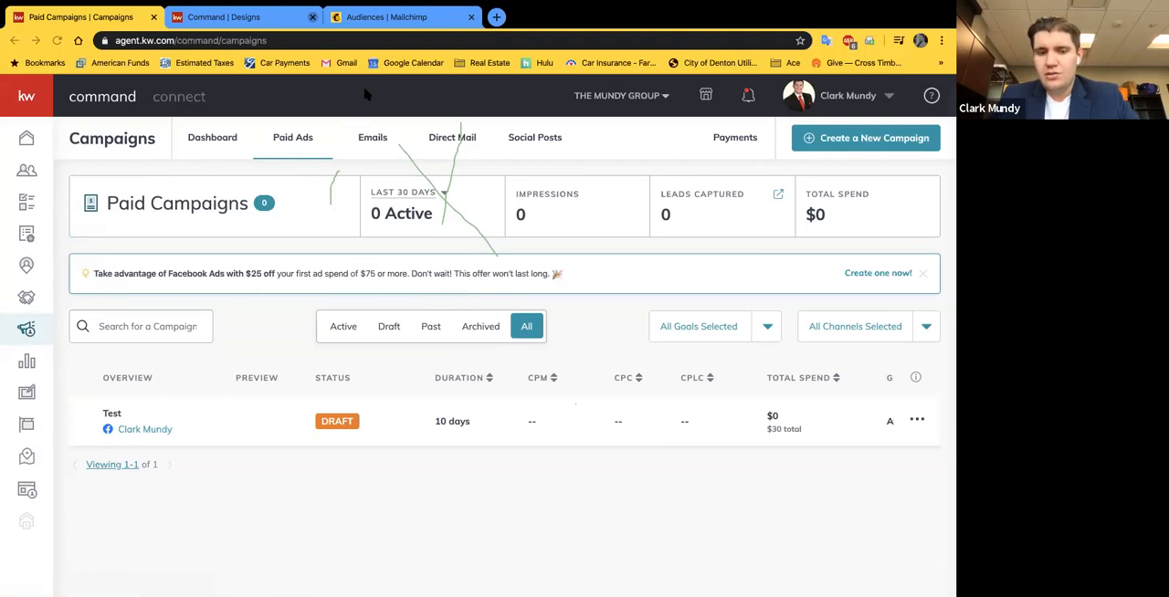
left_click(375, 152)
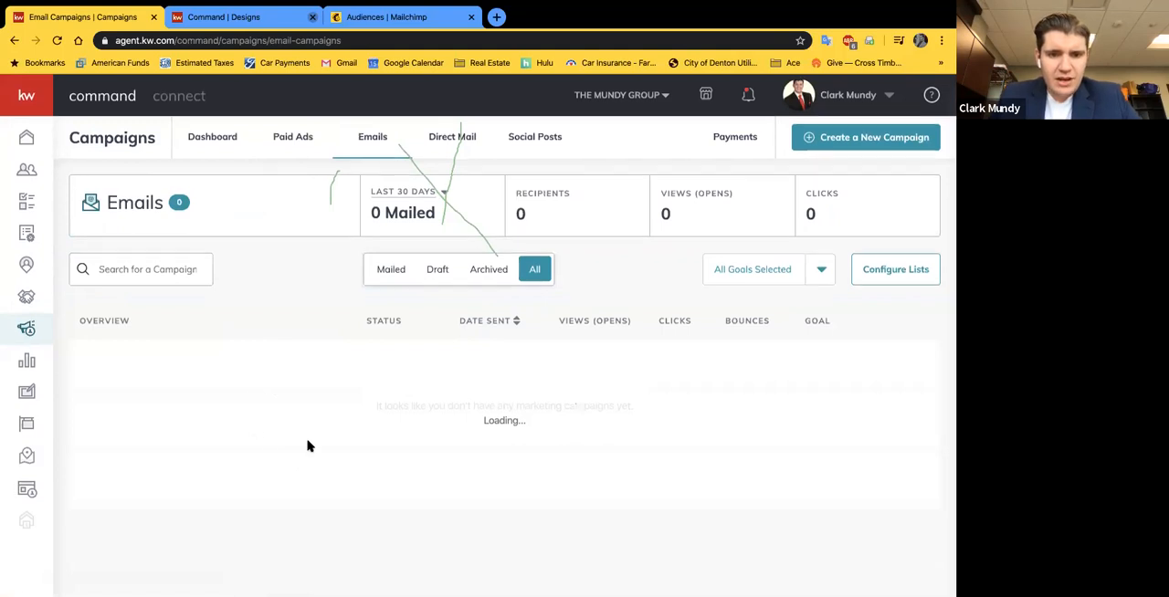
left_click(916, 419)
left_click(841, 391)
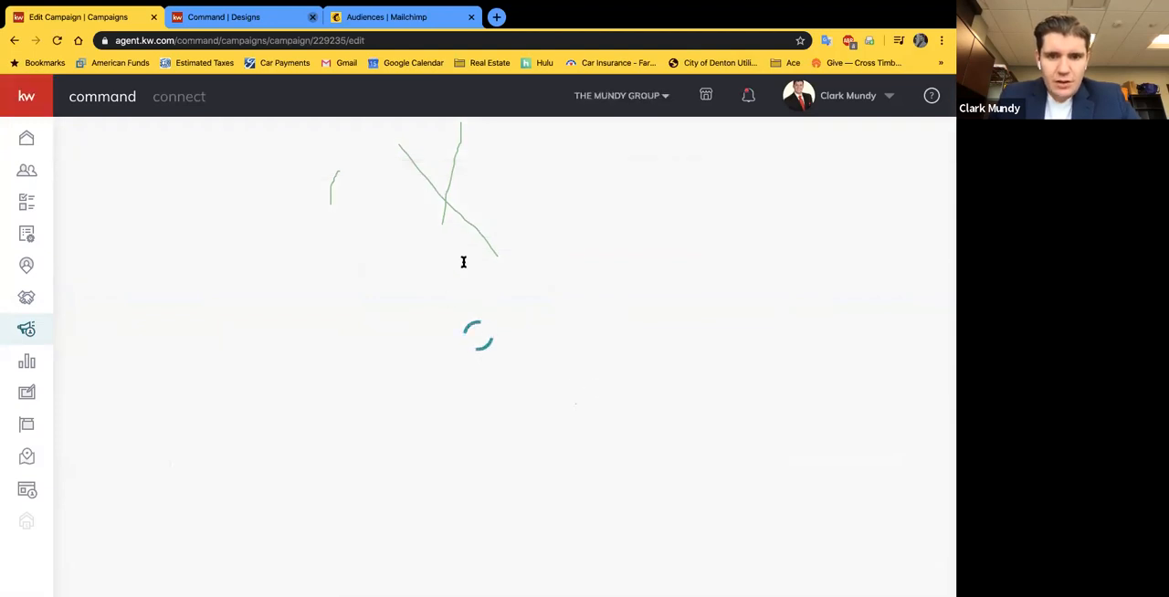
scroll(448, 405, "down", 5)
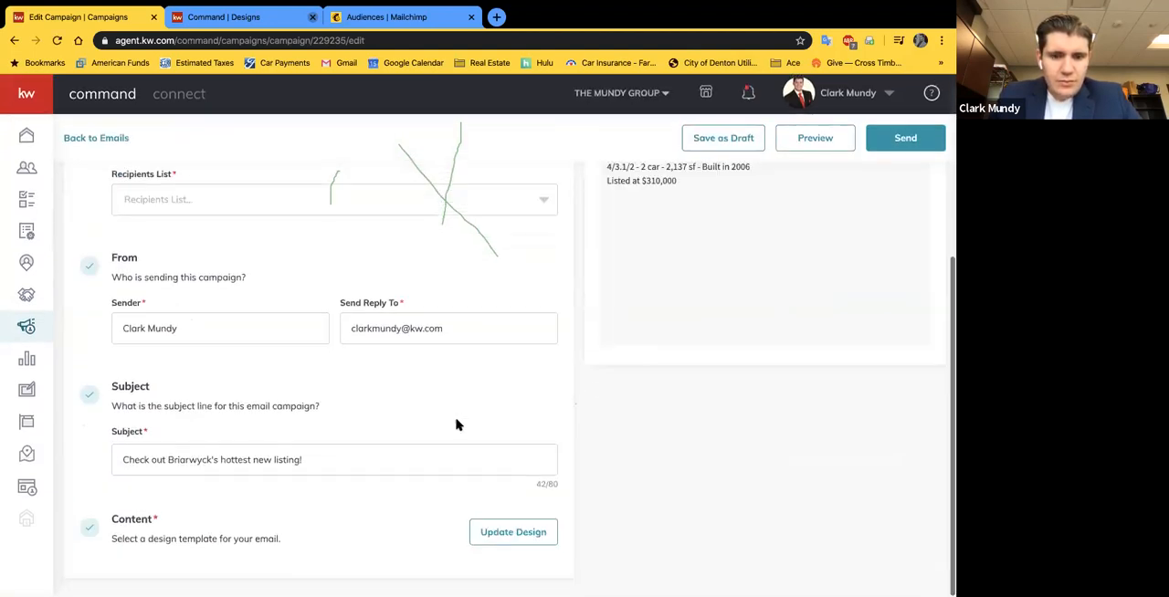
left_click(512, 536)
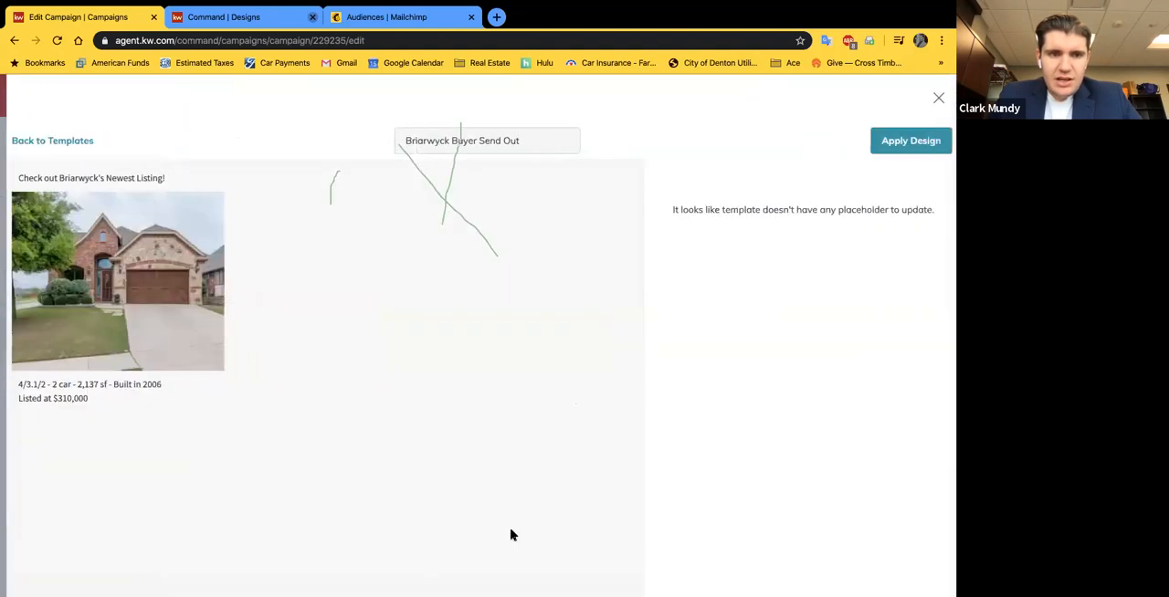
left_click(932, 99)
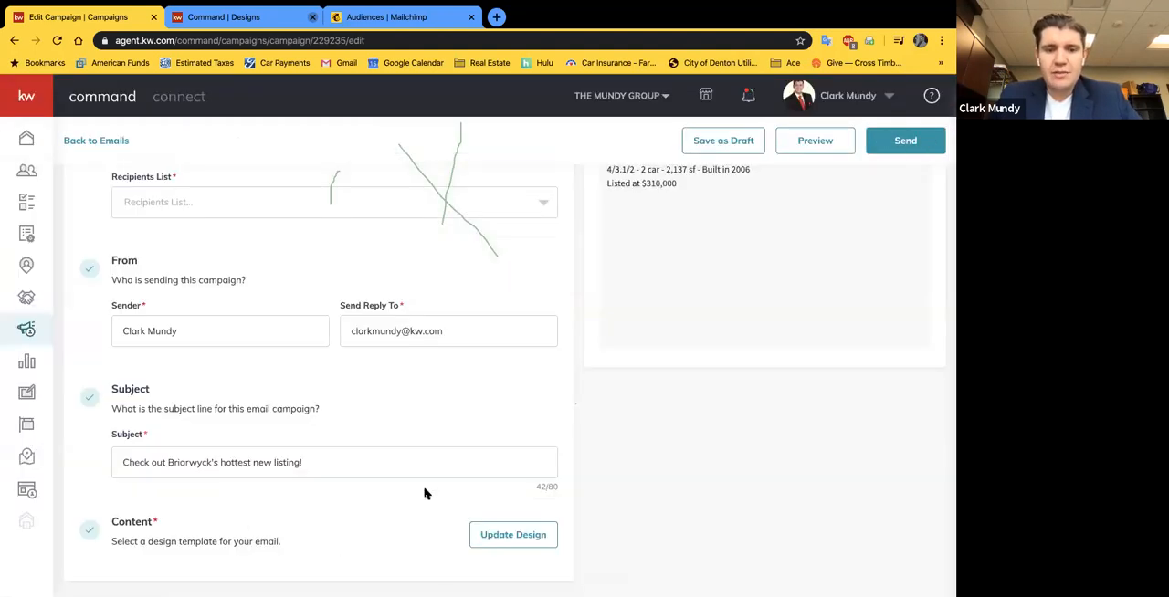
Step: Switch to the design templates and examine the type icons on the email, print and social designs
left_click(232, 17)
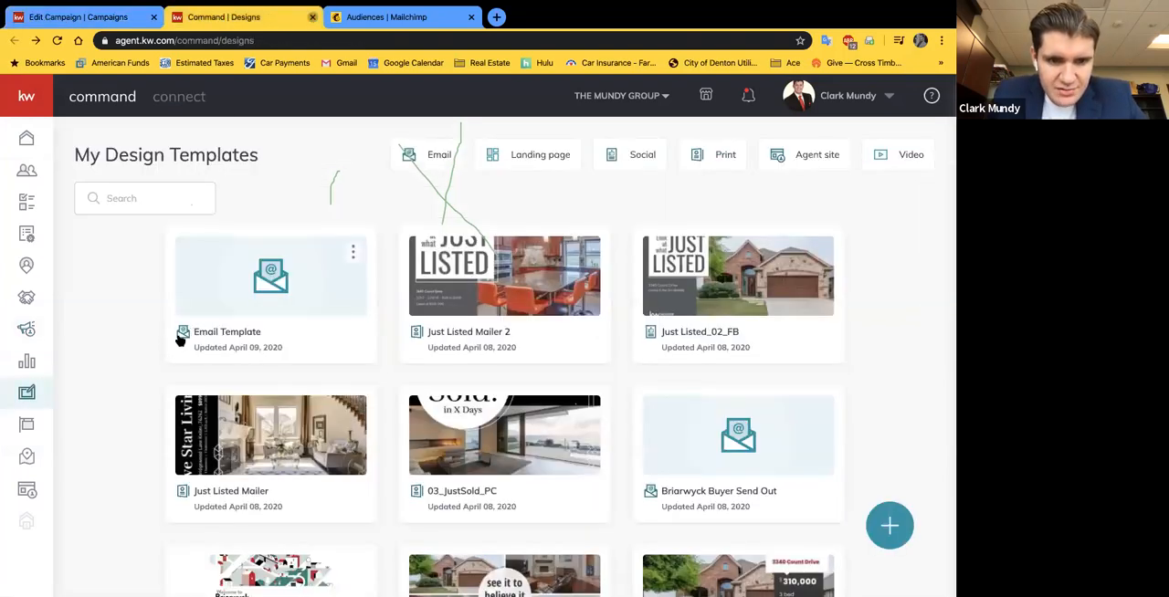
scroll(182, 337, "down", 1)
scroll(593, 465, "down", 1)
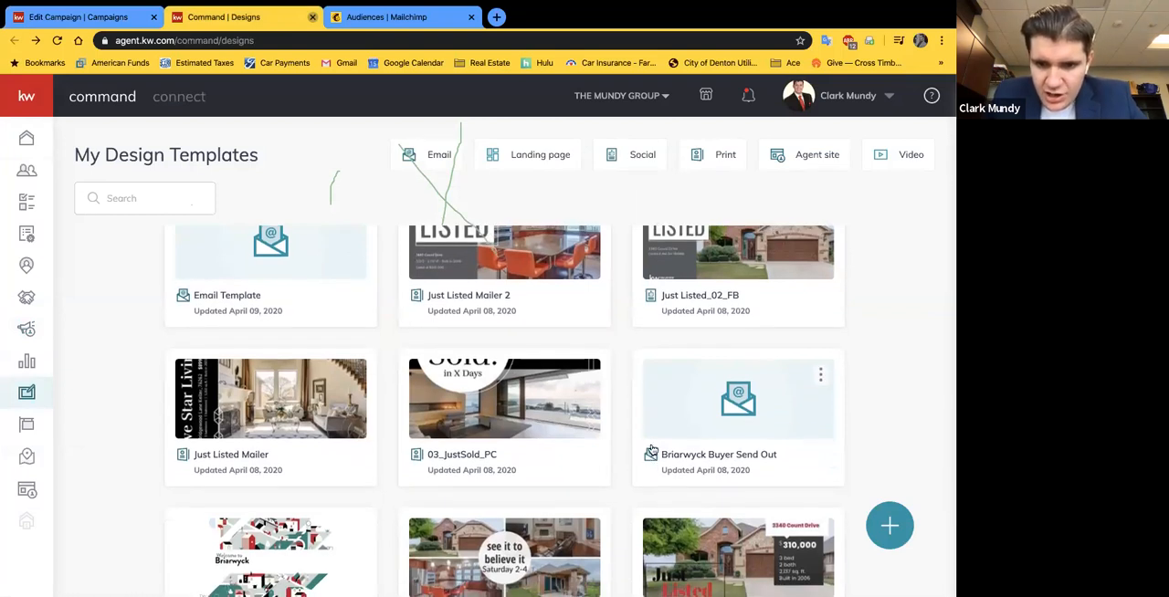
scroll(650, 453, "up", 5)
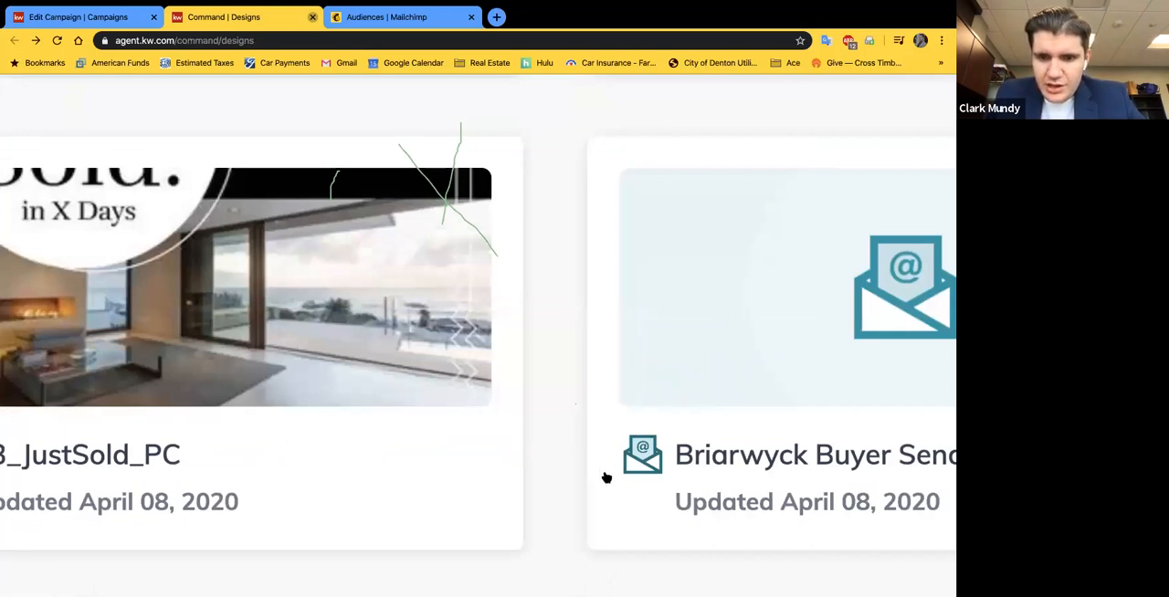
scroll(644, 454, "down", 3)
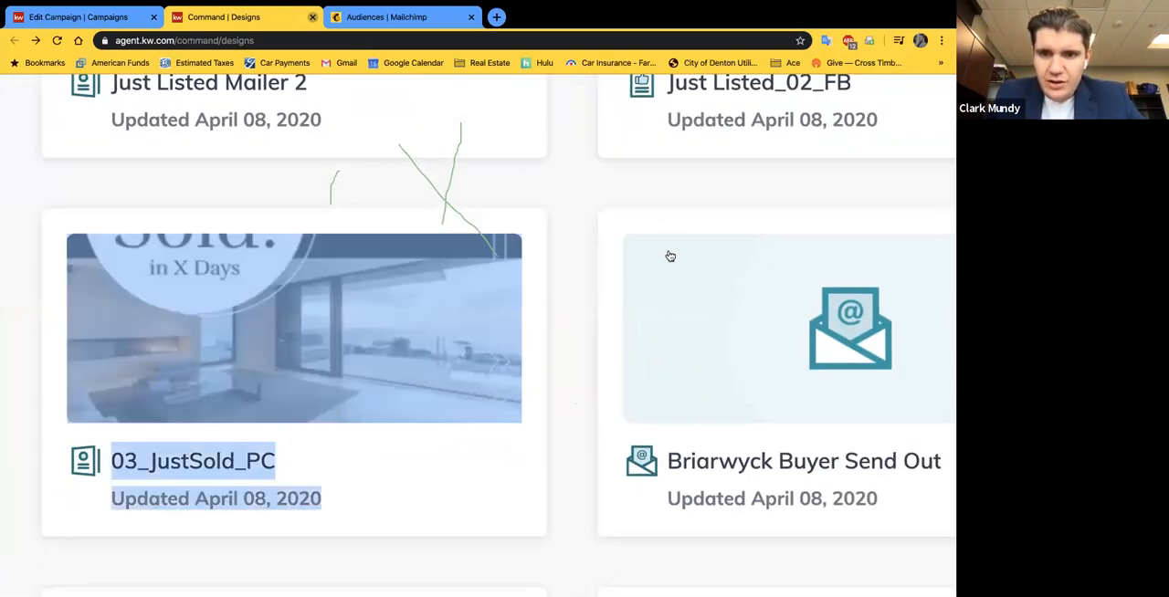
scroll(639, 178, "up", 2)
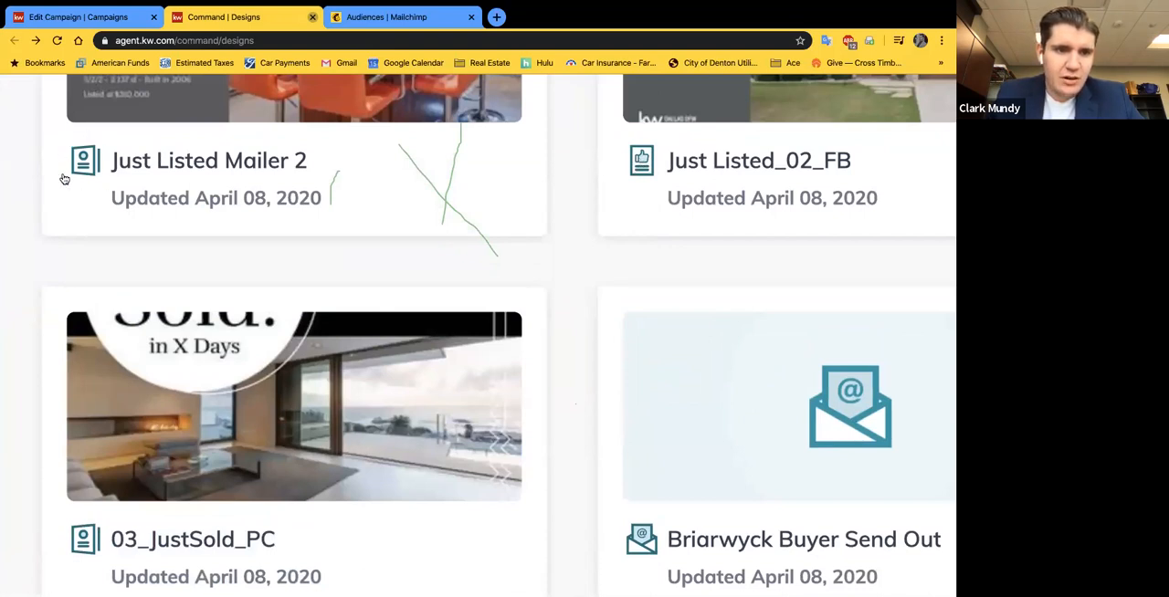
scroll(569, 354, "down", 5)
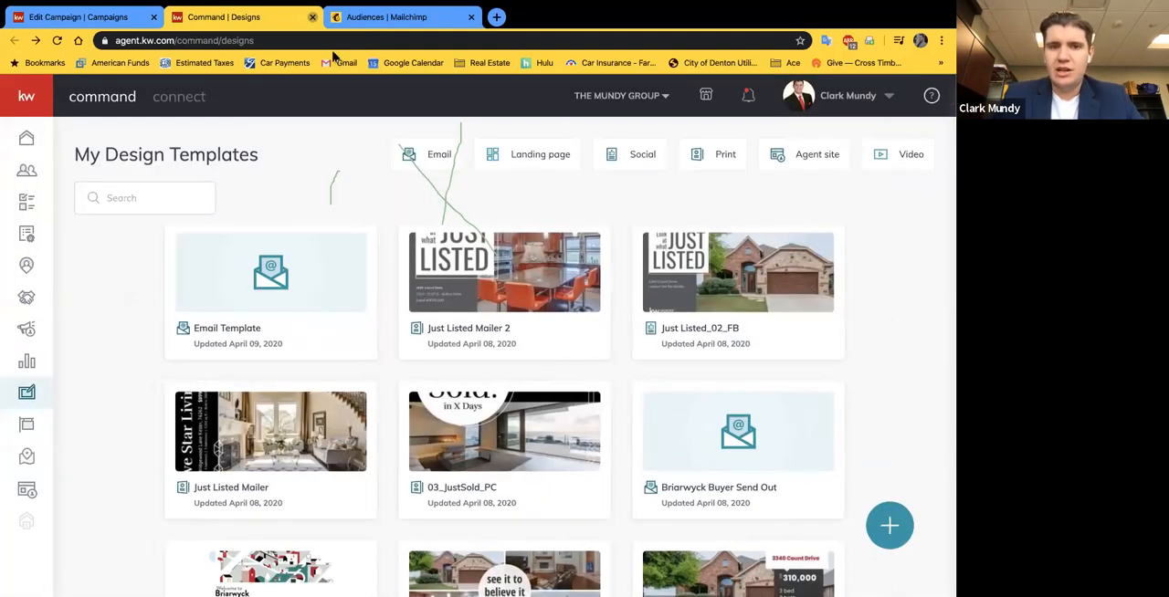
Step: Open the saved "Email Template" for editing and add a Link element below the listing price text
left_click(100, 16)
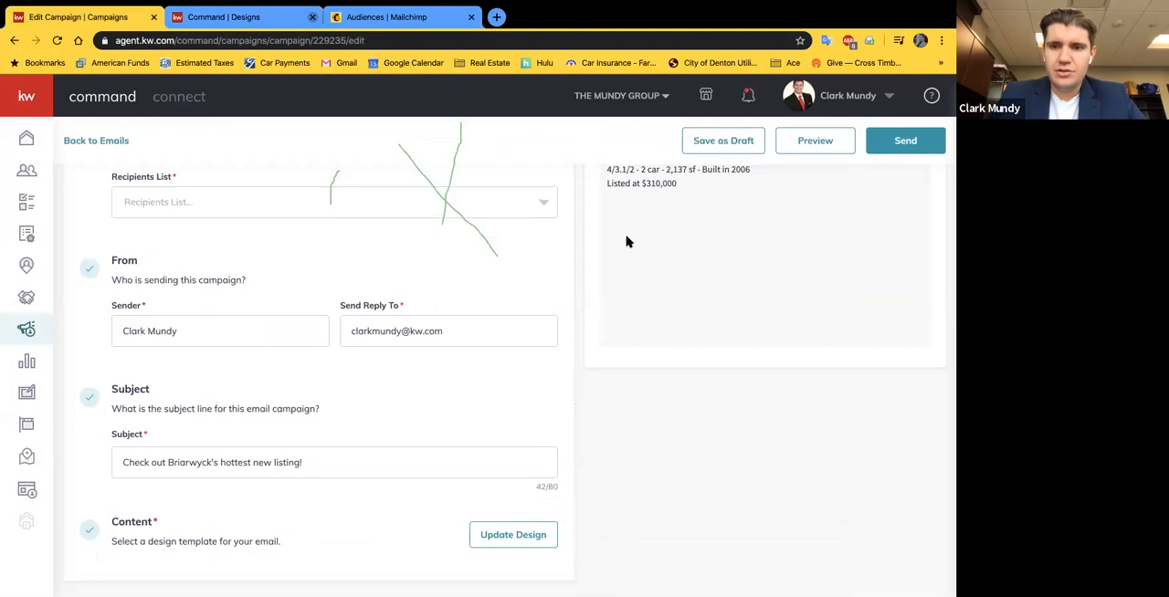
left_click(220, 16)
left_click(260, 299)
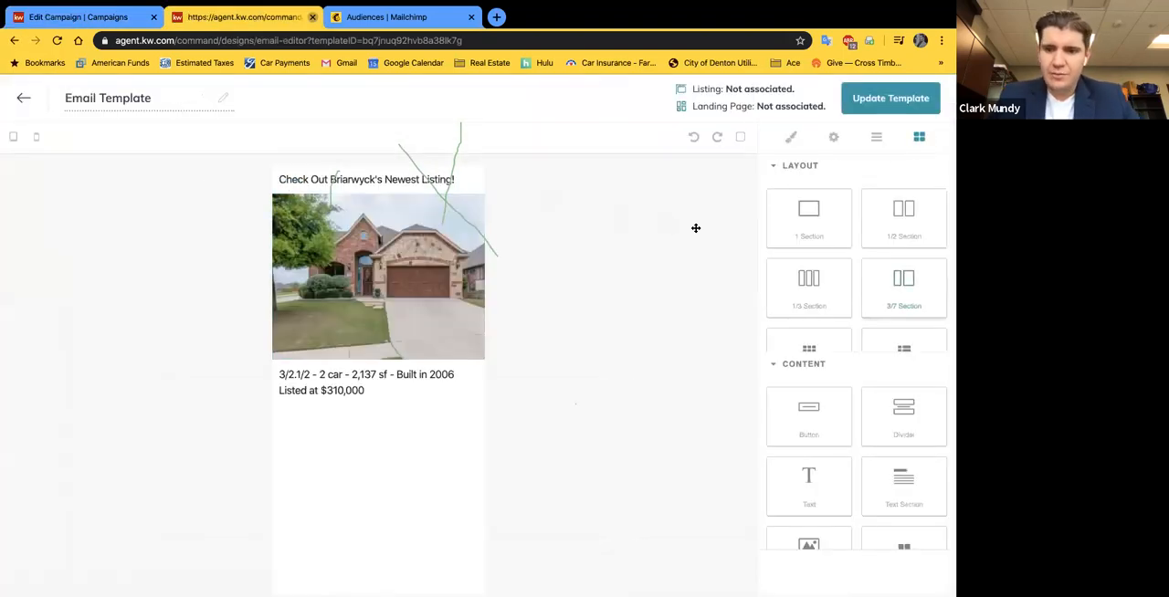
scroll(843, 391, "down", 3)
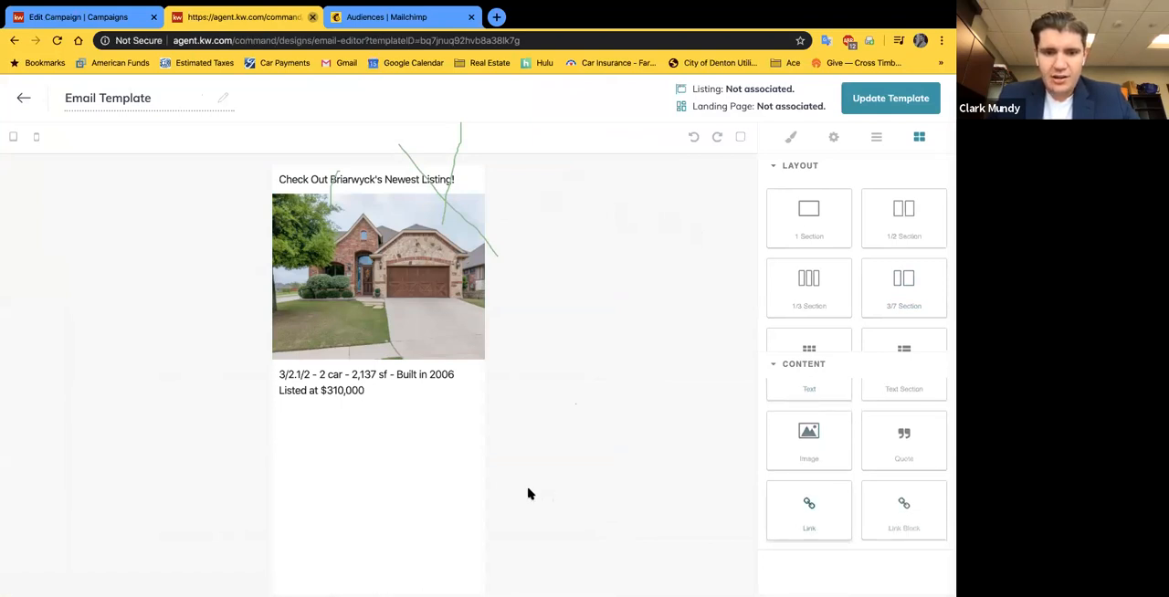
left_click(284, 414)
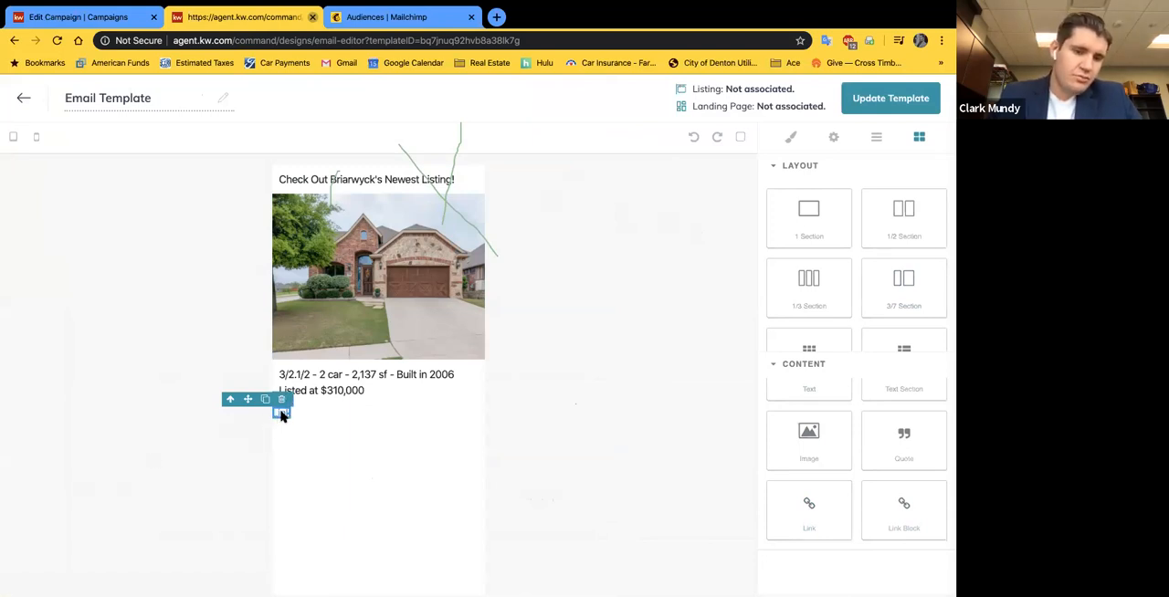
Step: Leave the "Email Template" editor and discard the unsaved changes
left_click(22, 100)
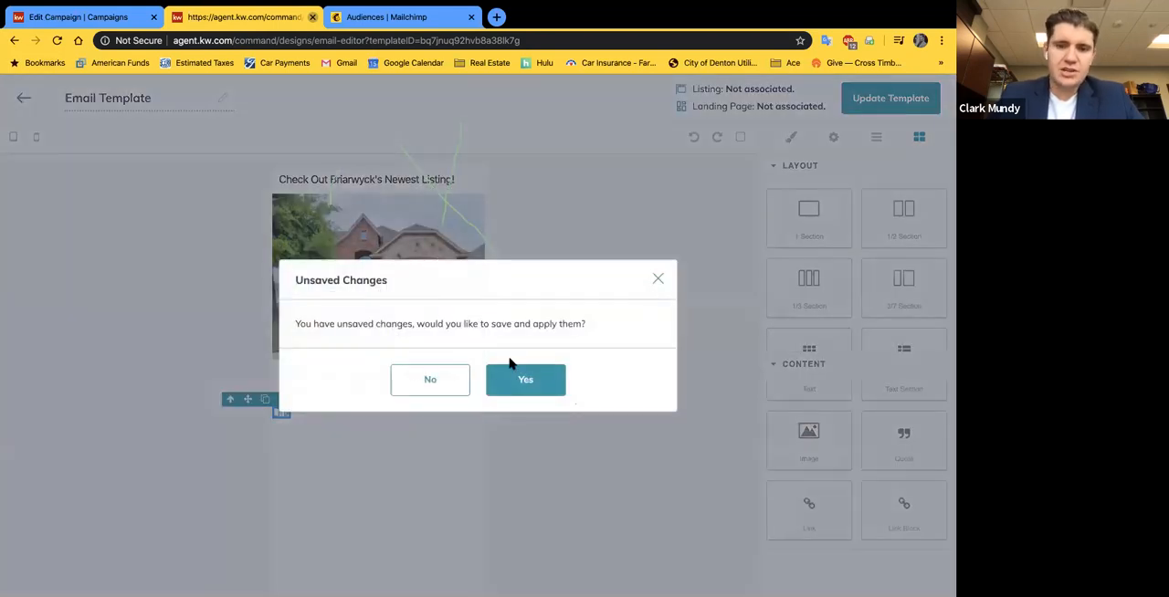
left_click(663, 277)
scroll(862, 483, "up", 2)
scroll(857, 480, "down", 2)
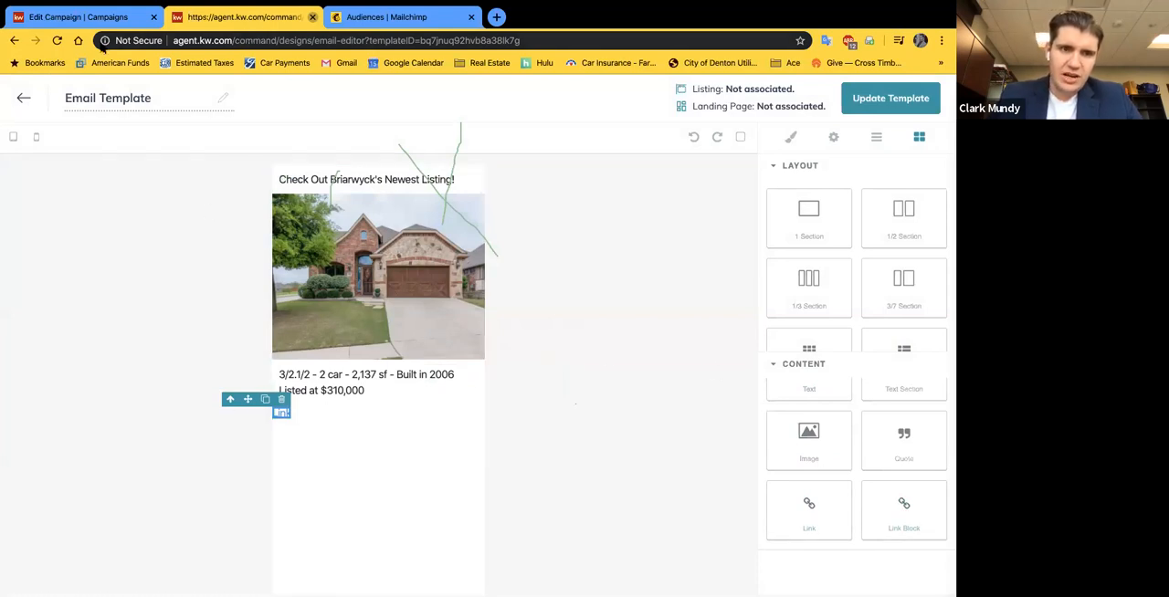
left_click(23, 98)
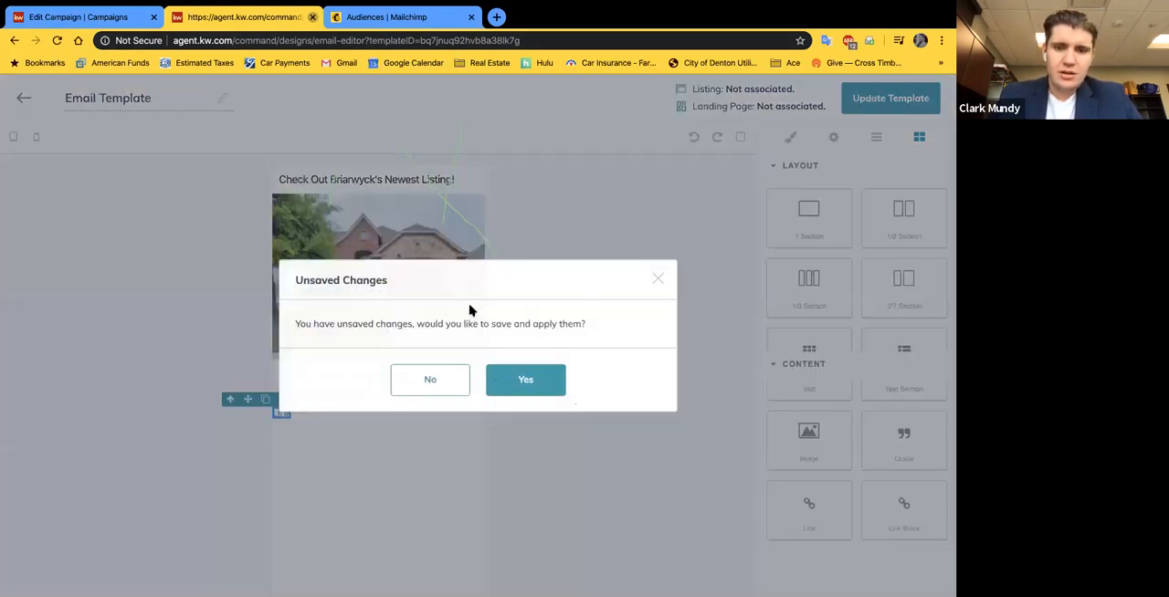
left_click(430, 380)
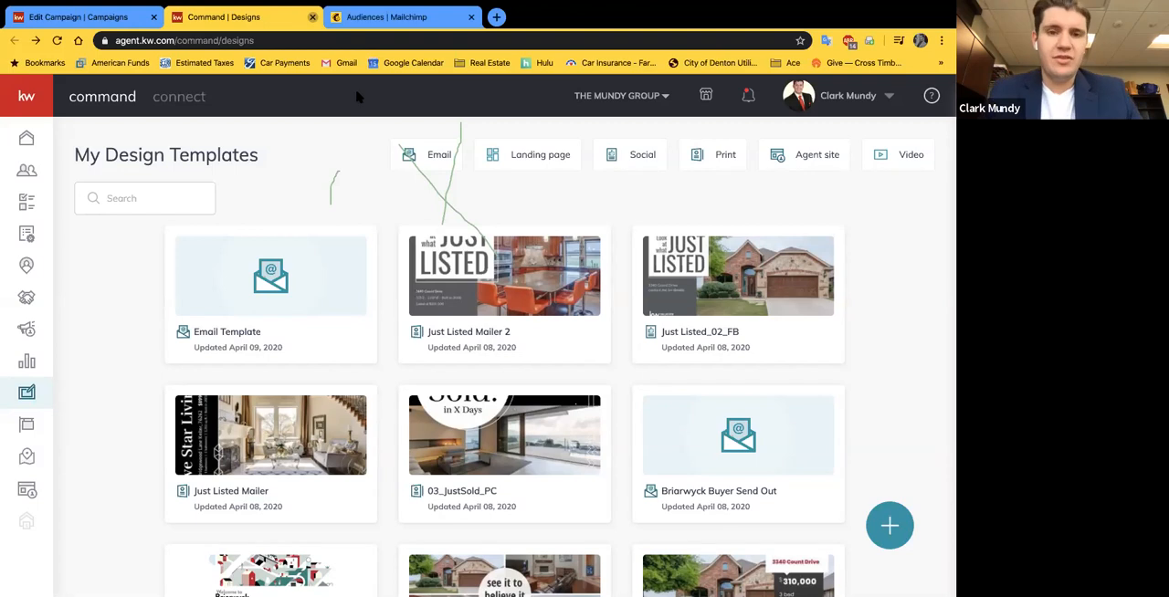
Step: Stay on the designs page, then return to the open email campaign, save it as a draft and exit
left_click(30, 176)
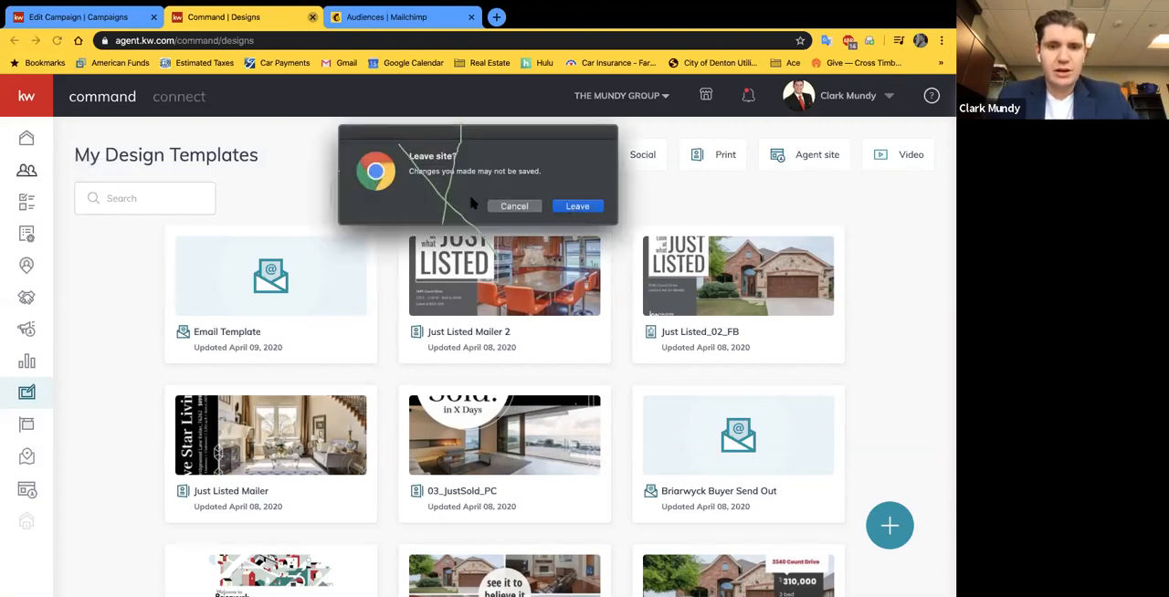
left_click(516, 207)
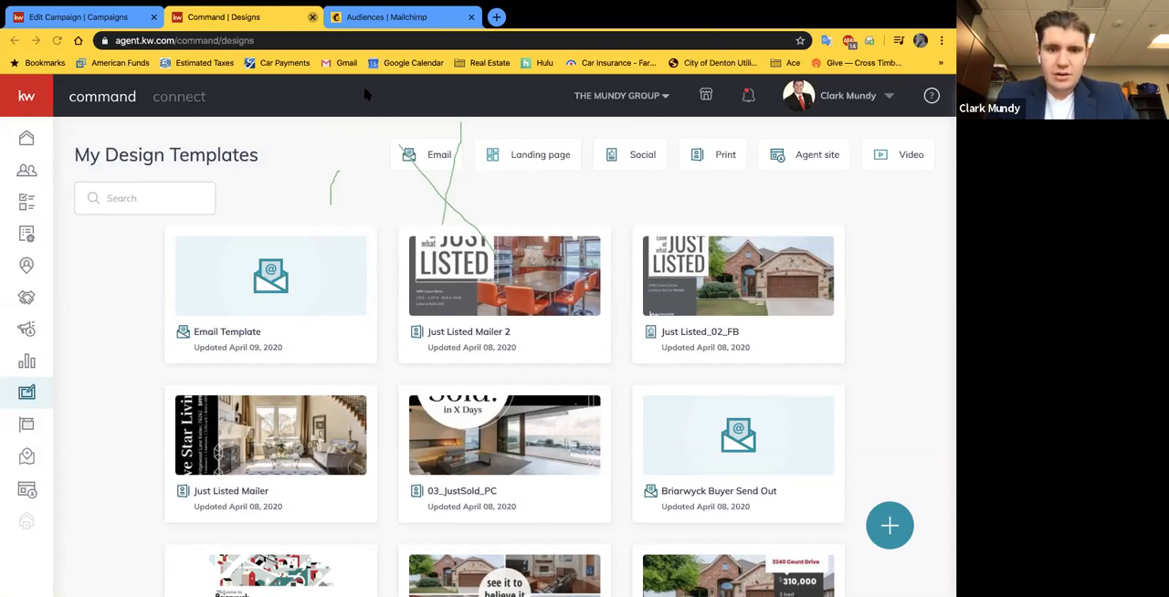
left_click(108, 17)
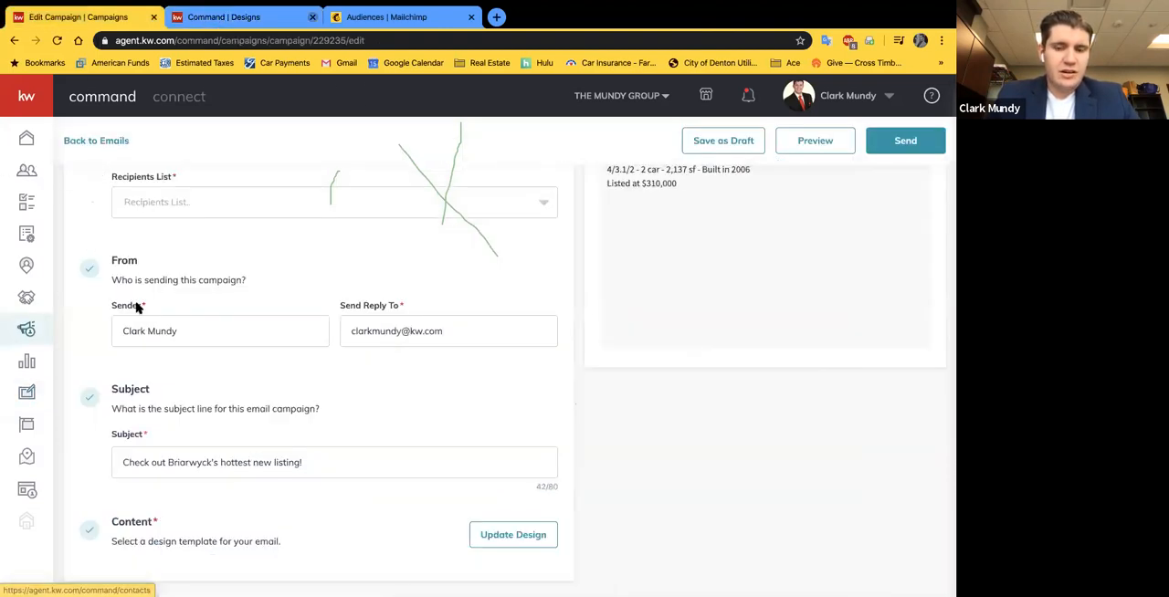
left_click(755, 146)
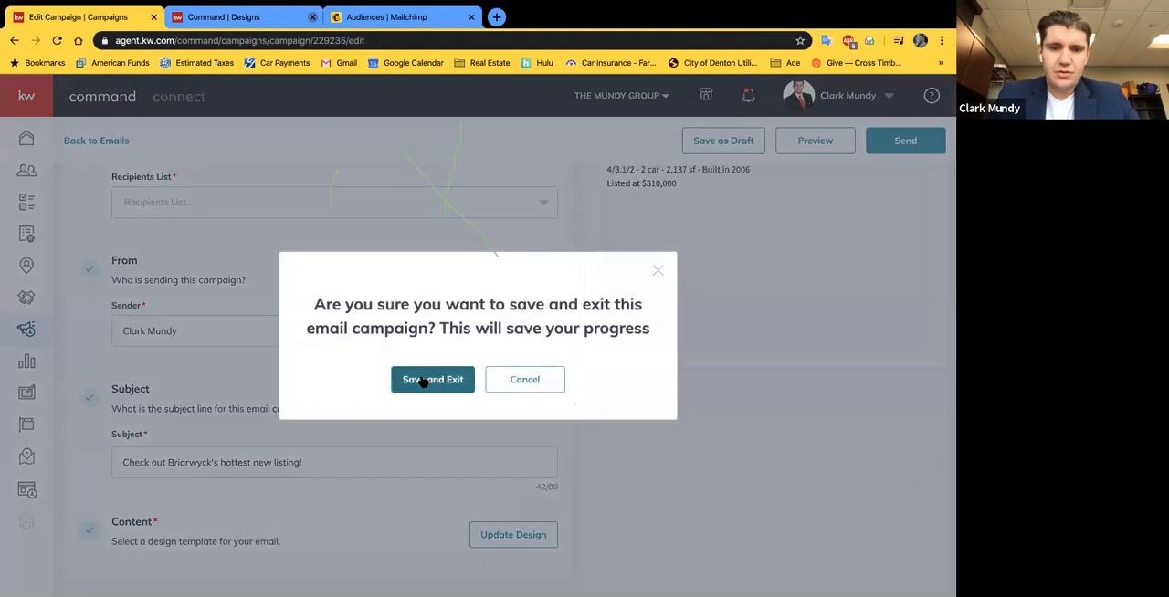
left_click(427, 379)
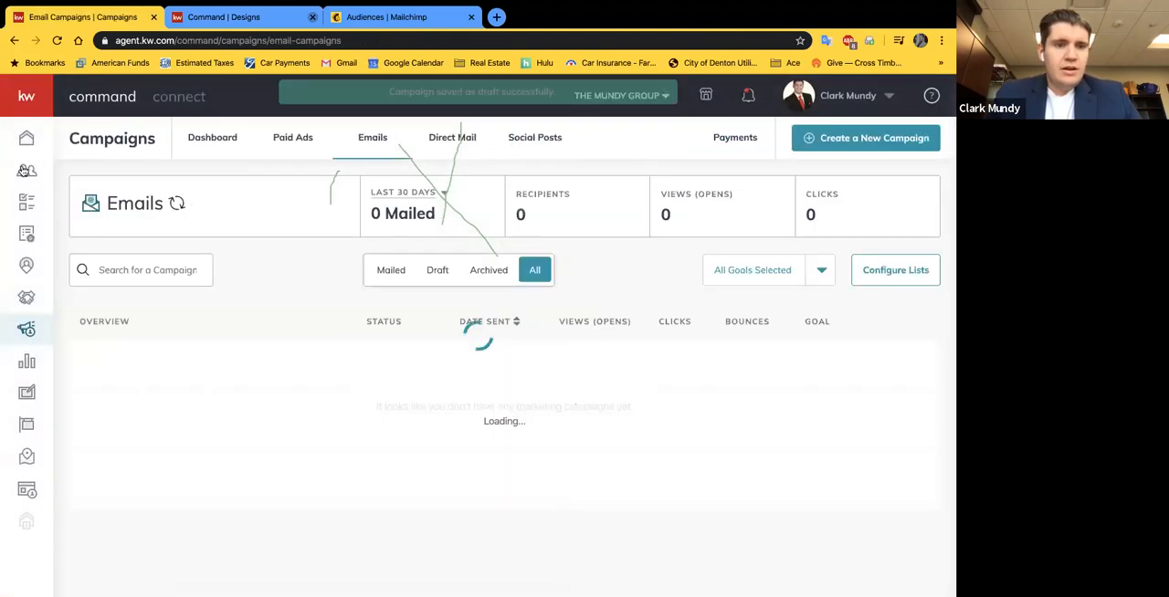
Step: Search the contacts for "fake" and open the record of the first fake client to review its details
left_click(24, 170)
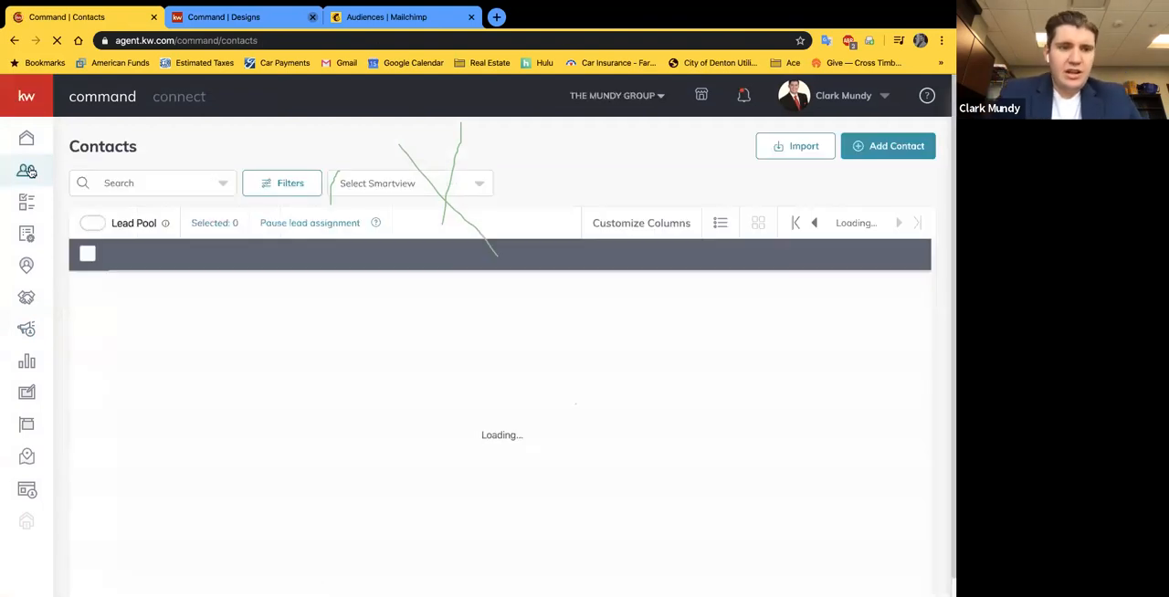
left_click(129, 182)
type("fake")
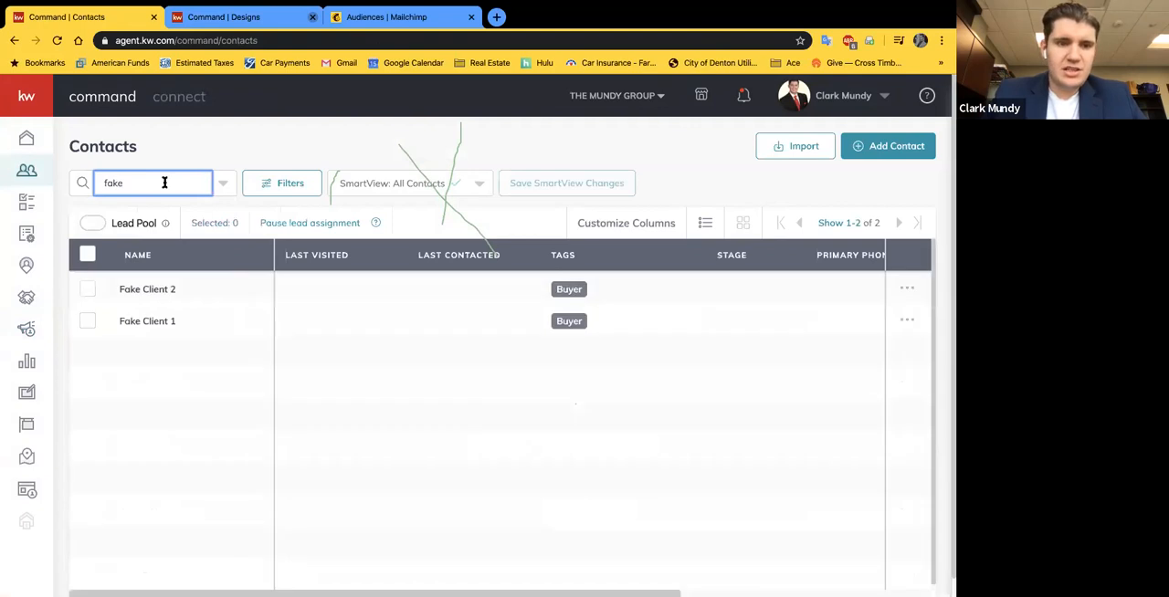
left_click(142, 323)
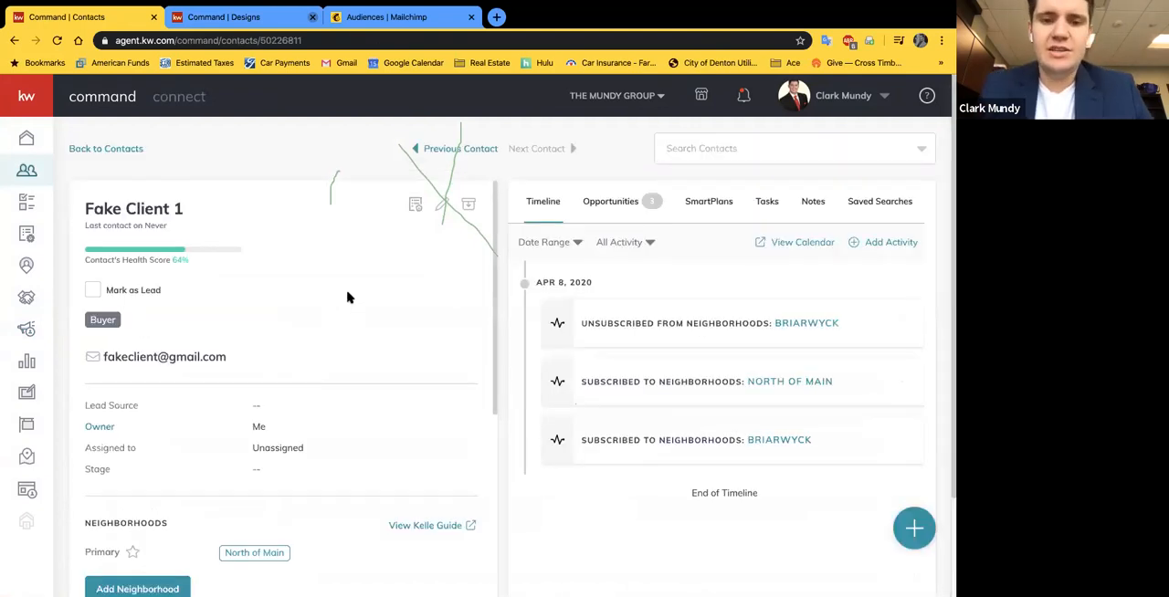
scroll(428, 262, "down", 1)
scroll(426, 263, "down", 2)
scroll(426, 263, "up", 3)
Step: Open the contact for editing and set its primary address under Additional Contact Information as Same as Mailing Address
left_click(442, 202)
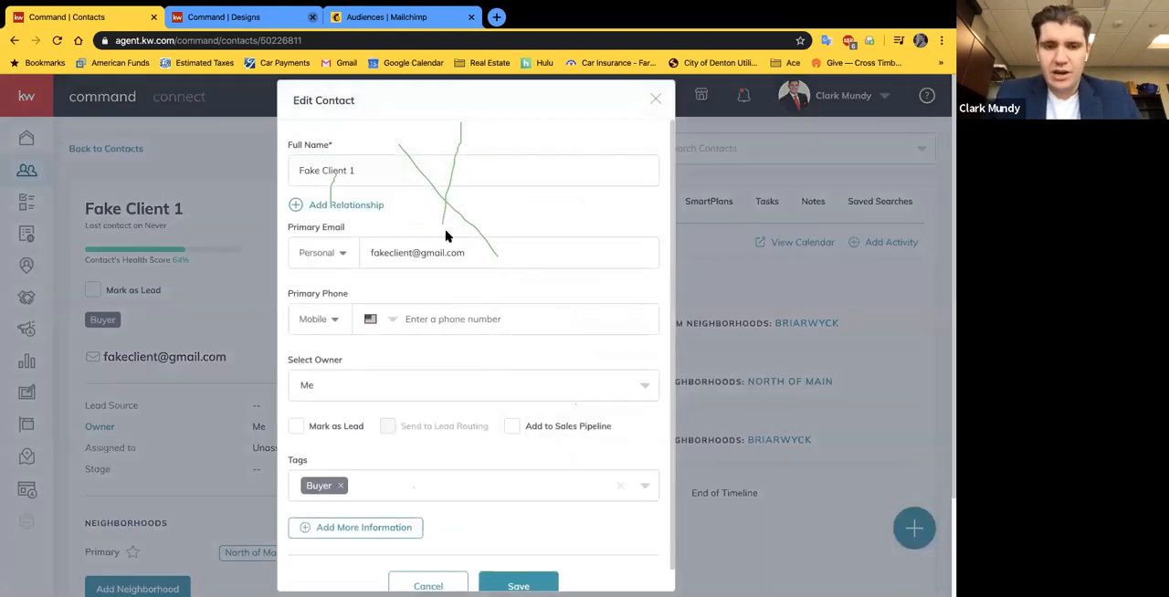
scroll(446, 231, "down", 1)
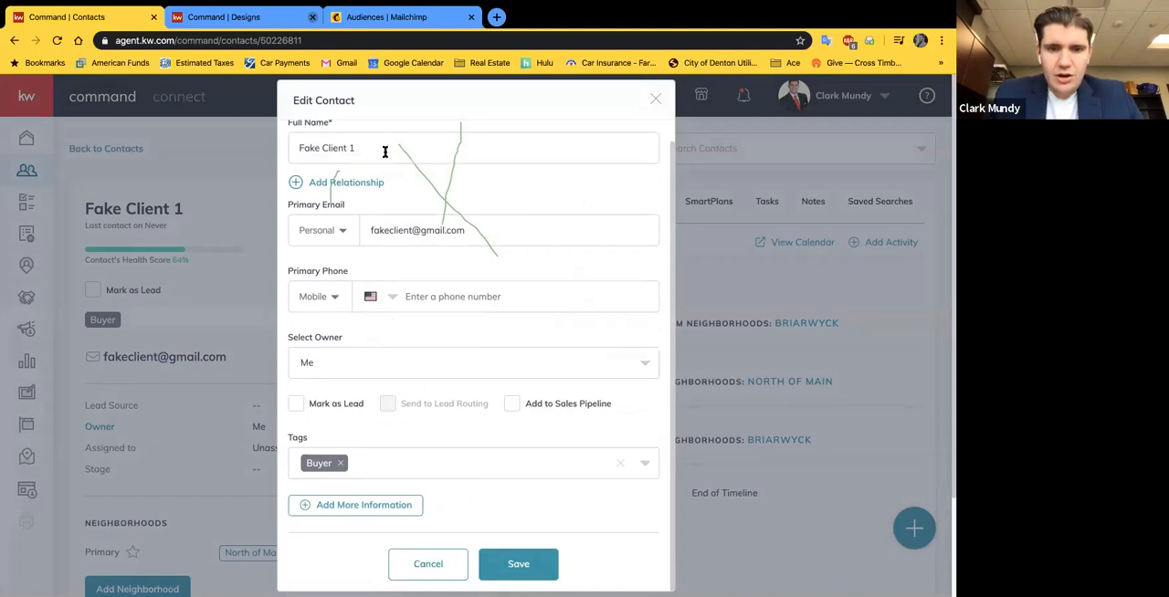
left_click(327, 508)
scroll(329, 502, "down", 3)
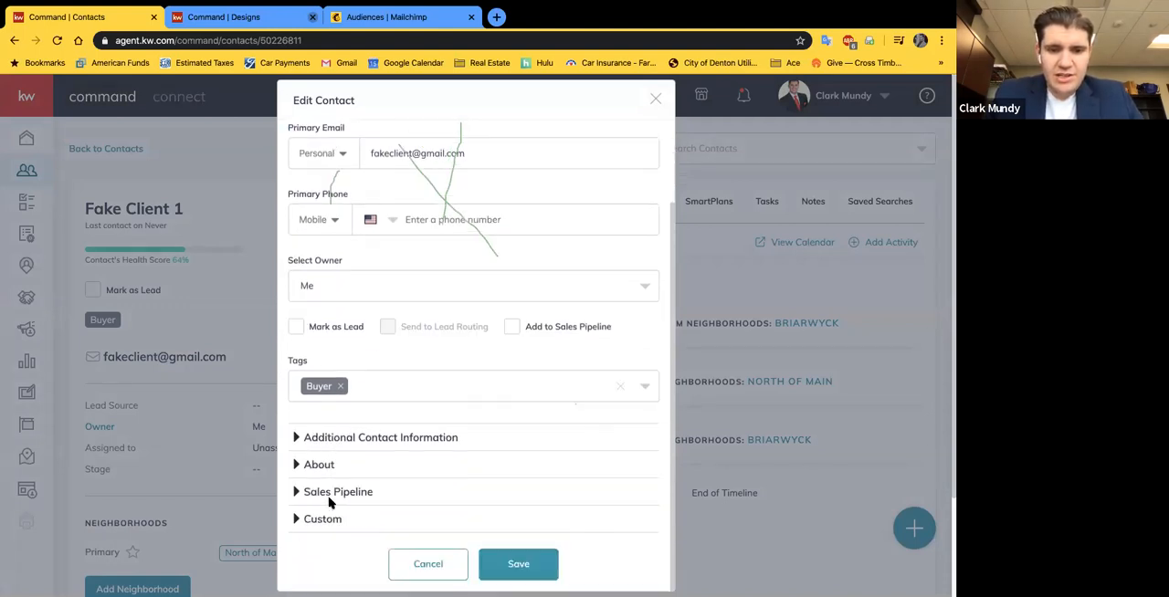
left_click(320, 439)
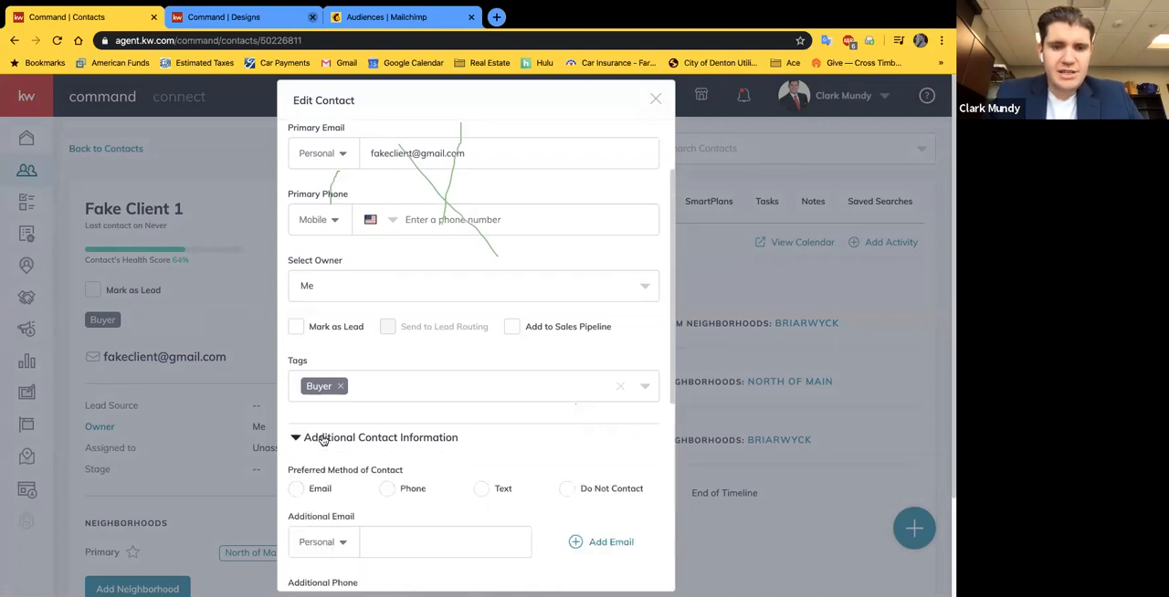
scroll(397, 425, "down", 5)
scroll(397, 426, "down", 5)
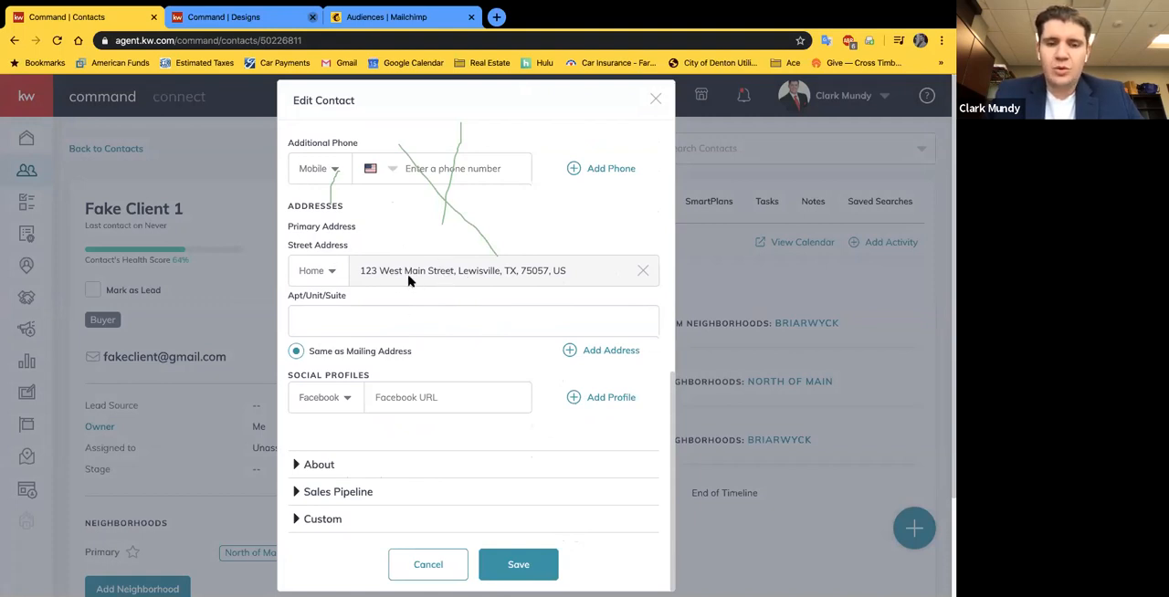
left_click(298, 352)
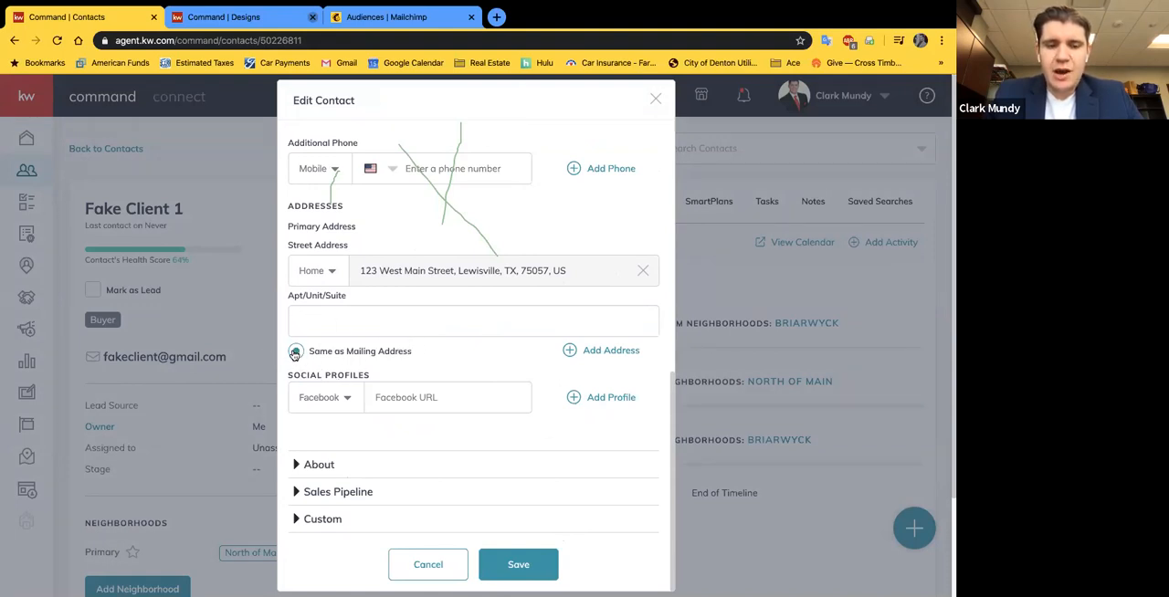
Step: Add a blank additional address to the contact, remove it again, and save the contact
left_click(572, 356)
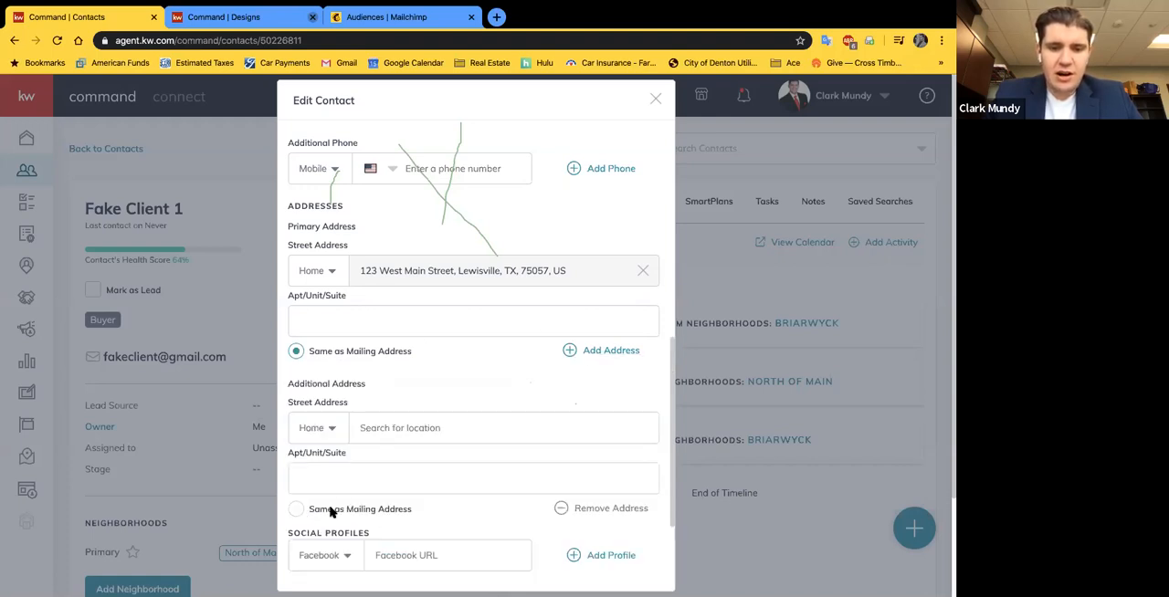
left_click(611, 508)
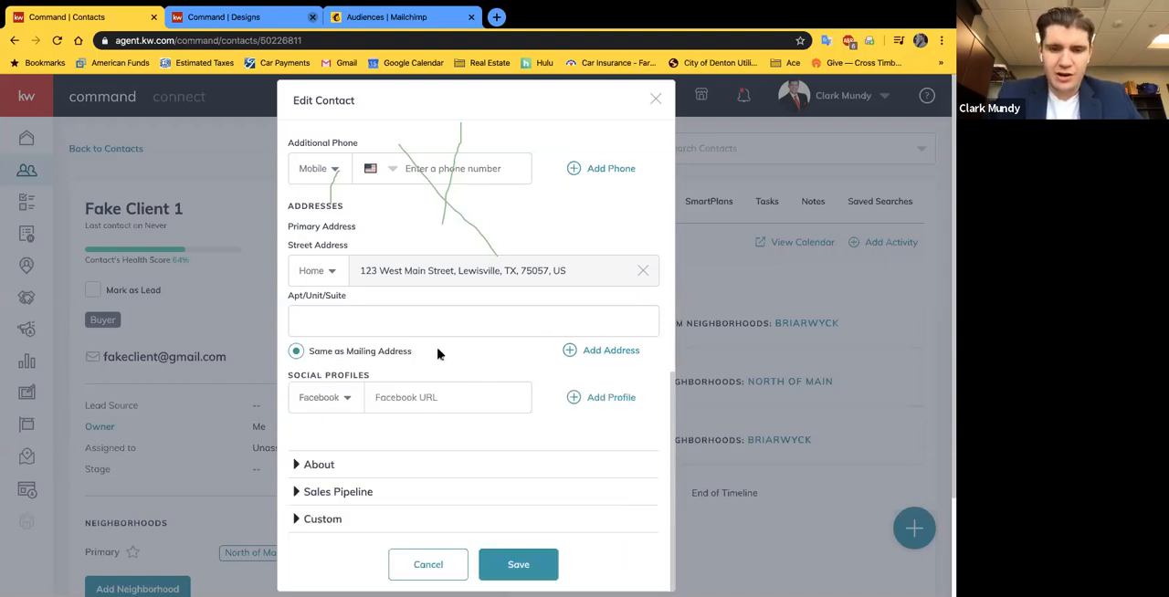
scroll(445, 362, "down", 1)
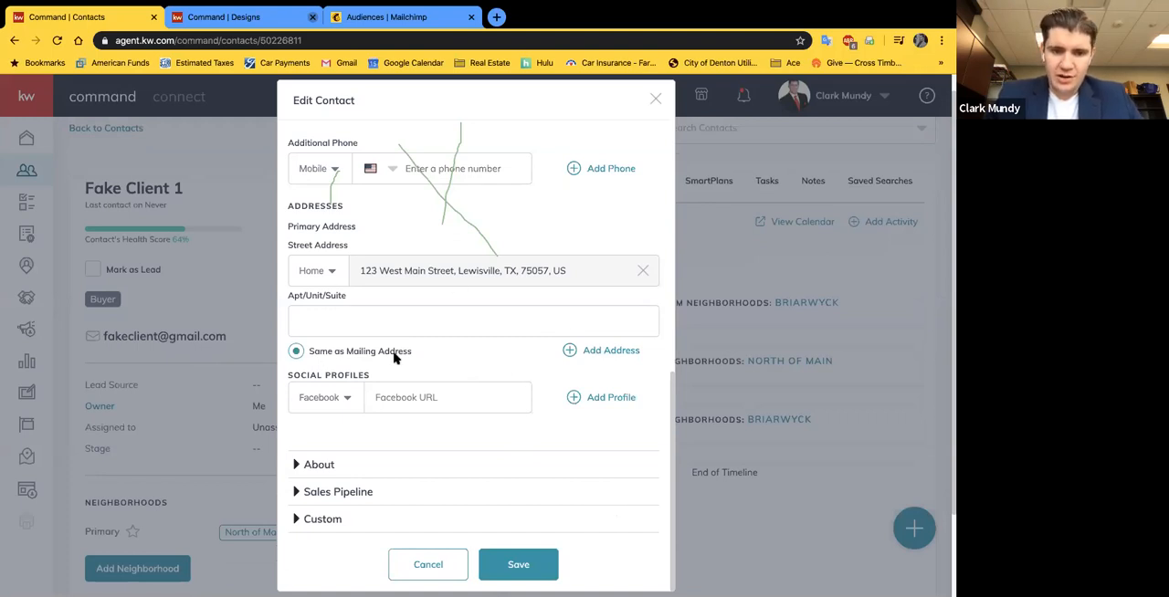
scroll(510, 357, "down", 1)
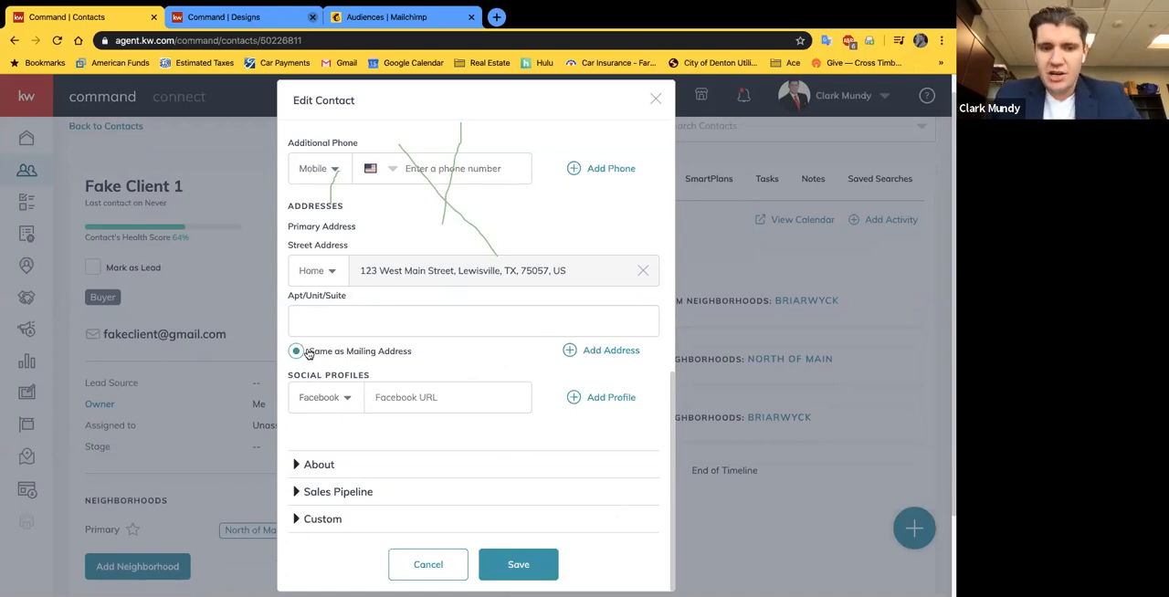
left_click(532, 565)
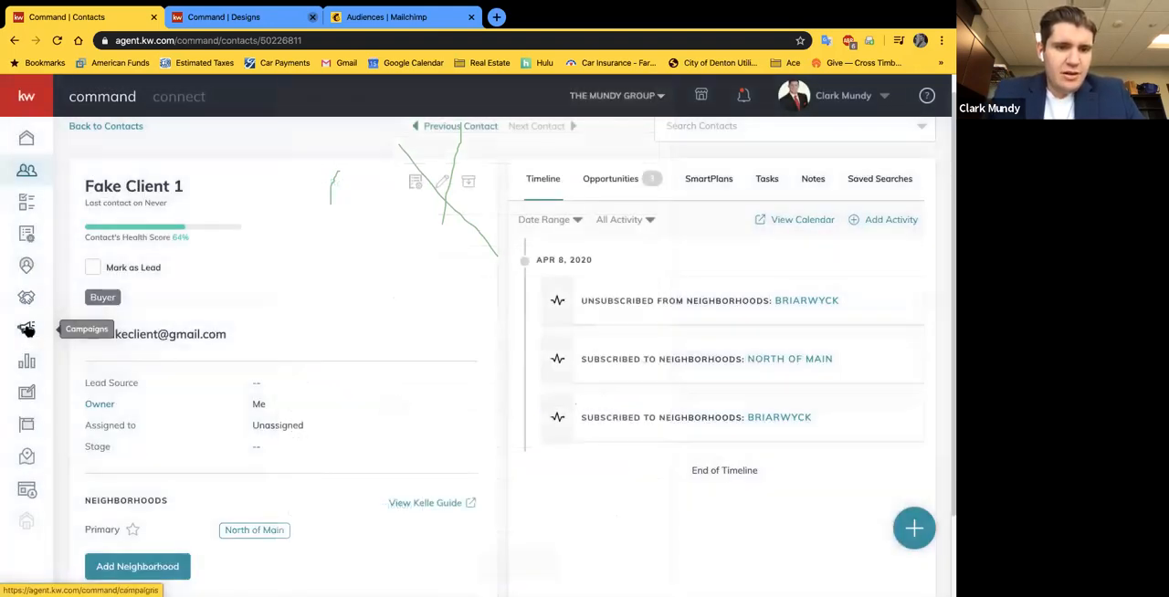
Step: Start a new Direct Mail campaign from the Campaigns area
left_click(26, 329)
left_click(527, 326)
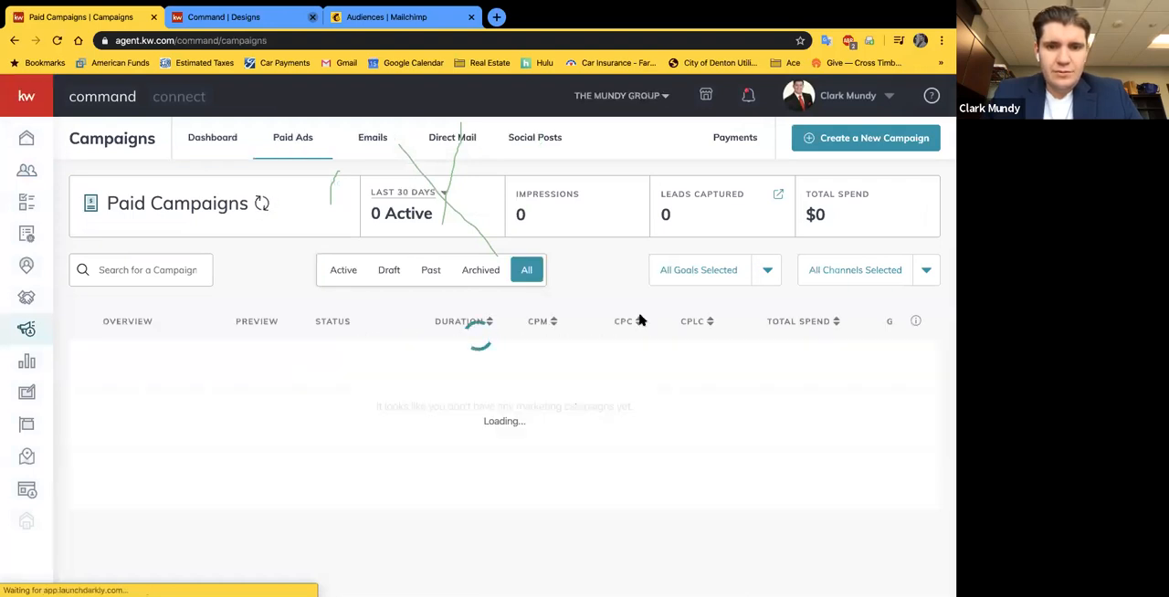
left_click(867, 138)
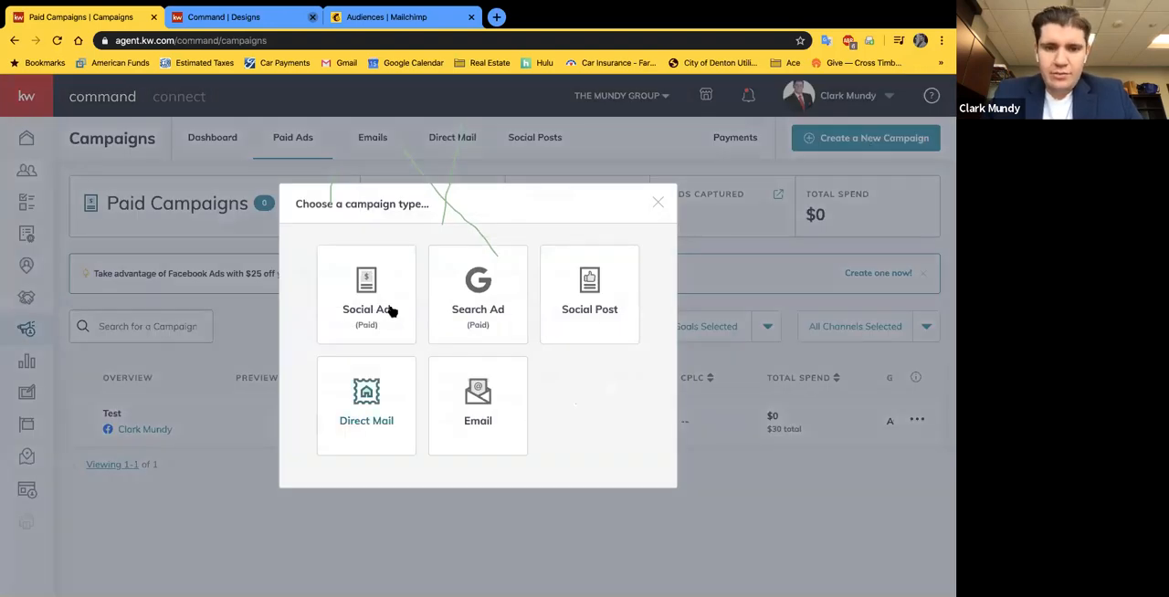
left_click(382, 416)
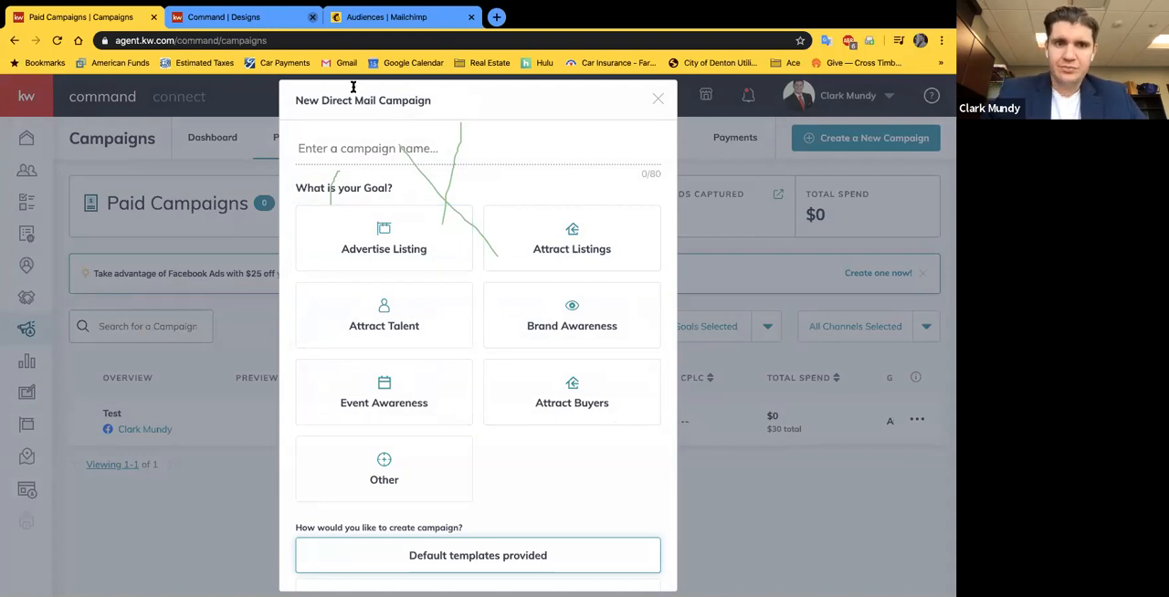
Step: Switch to the design templates and start a new Print design, leaving the current page without saving changes
left_click(224, 20)
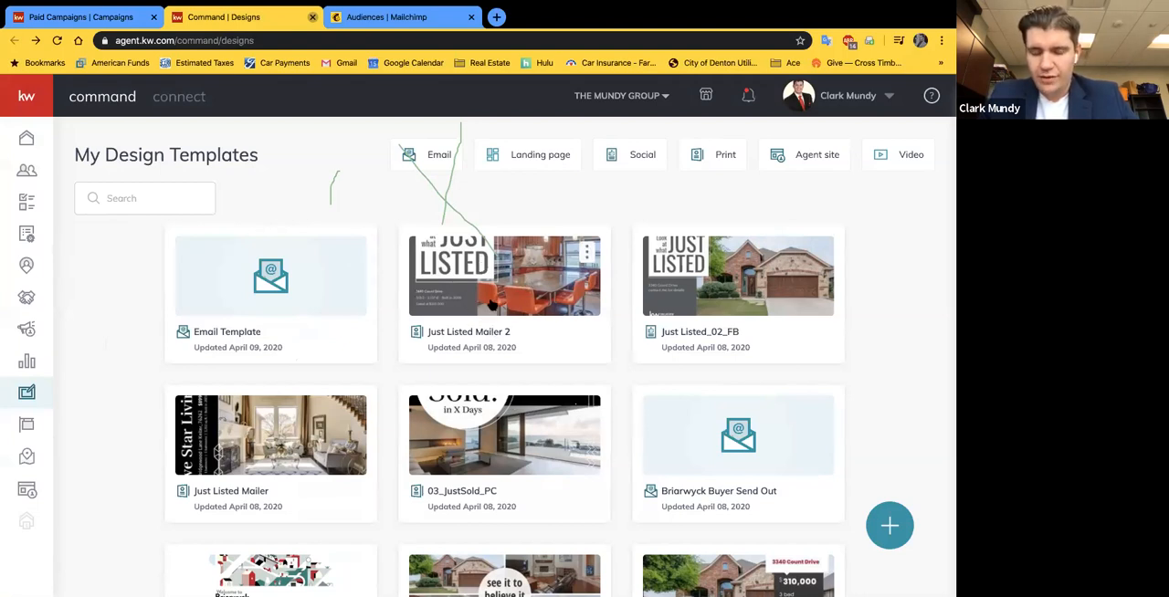
left_click(890, 527)
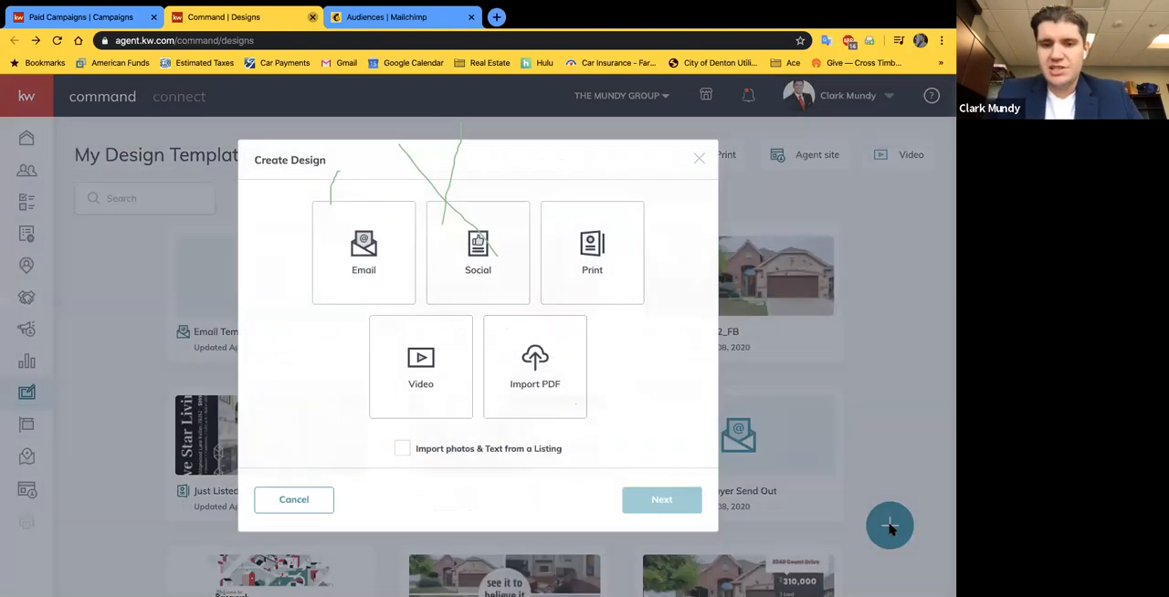
left_click(584, 256)
left_click(646, 496)
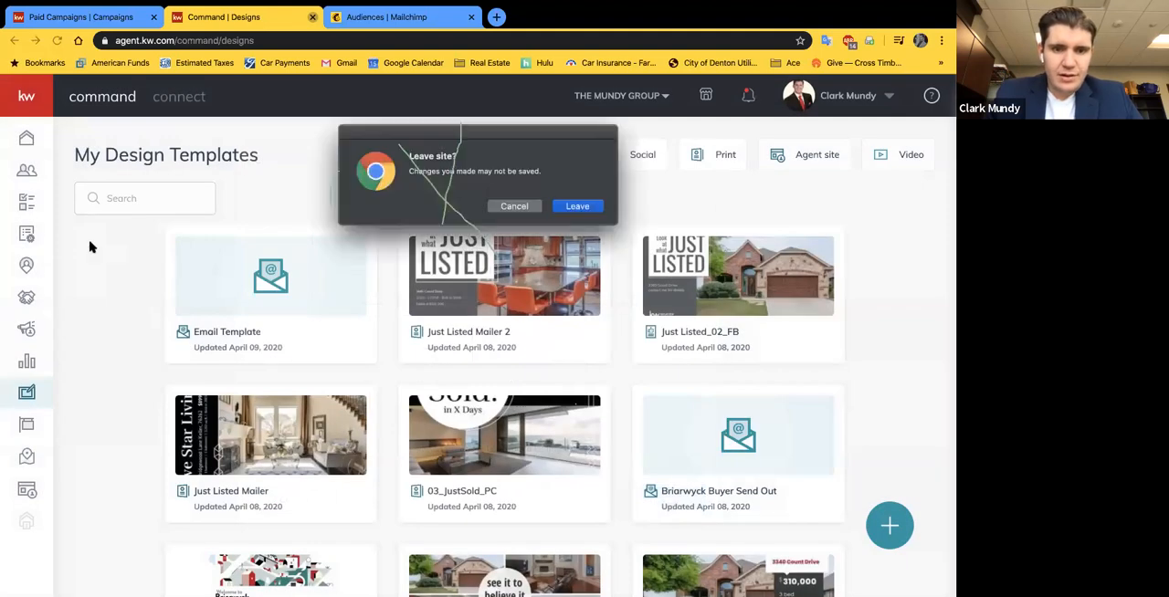
left_click(564, 211)
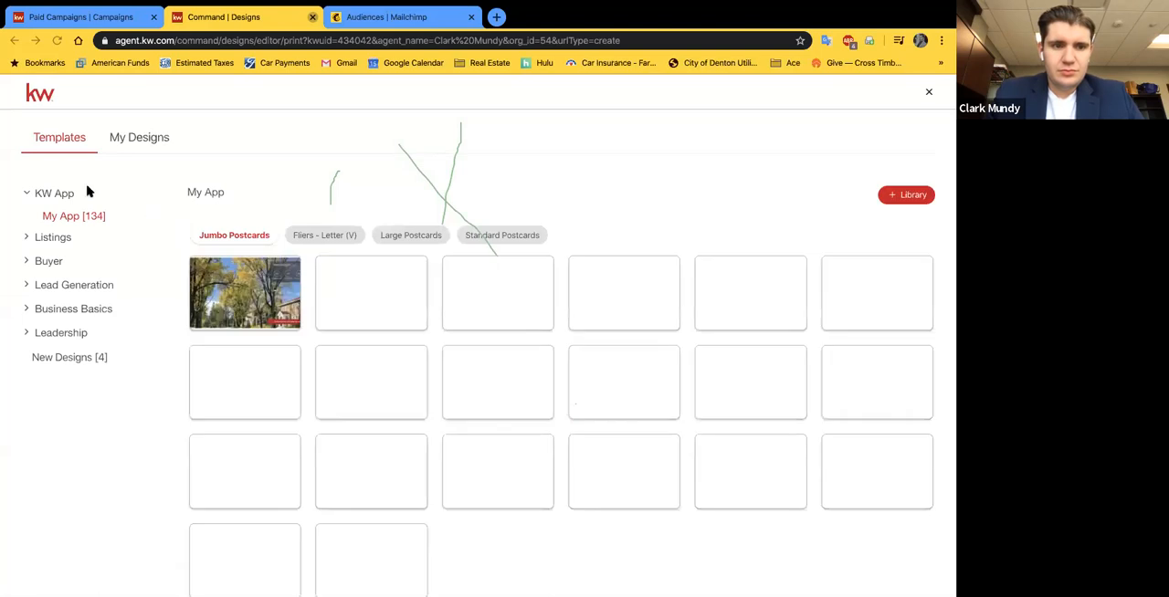
Step: Browse the Just Listed print templates under Listings, comparing the Standard Postcards and Postcards - Portrait formats
left_click(27, 239)
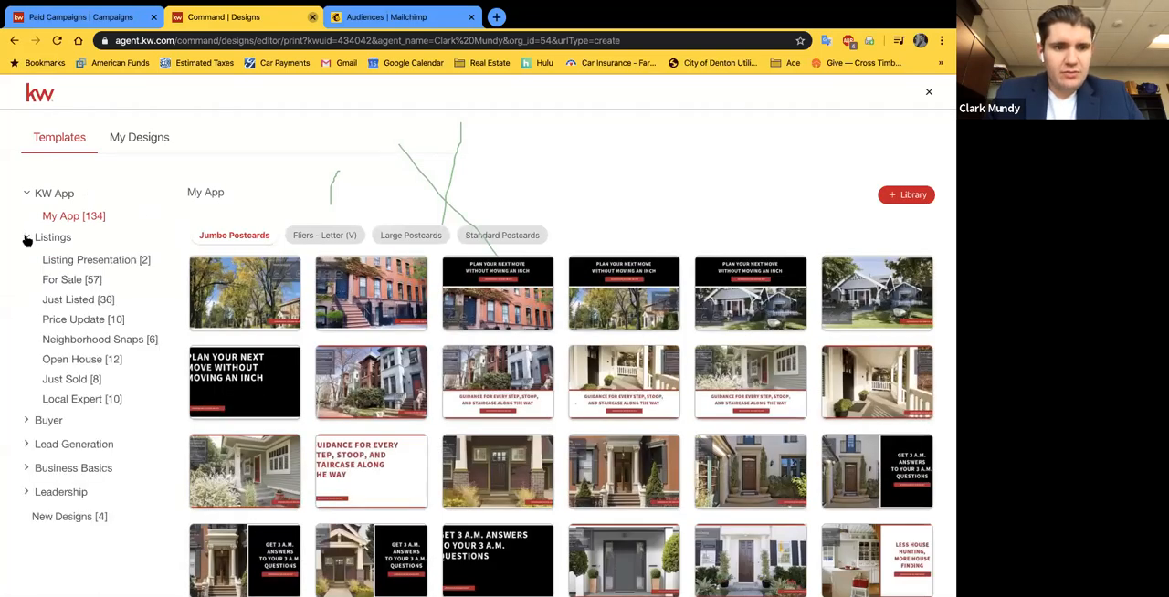
left_click(73, 301)
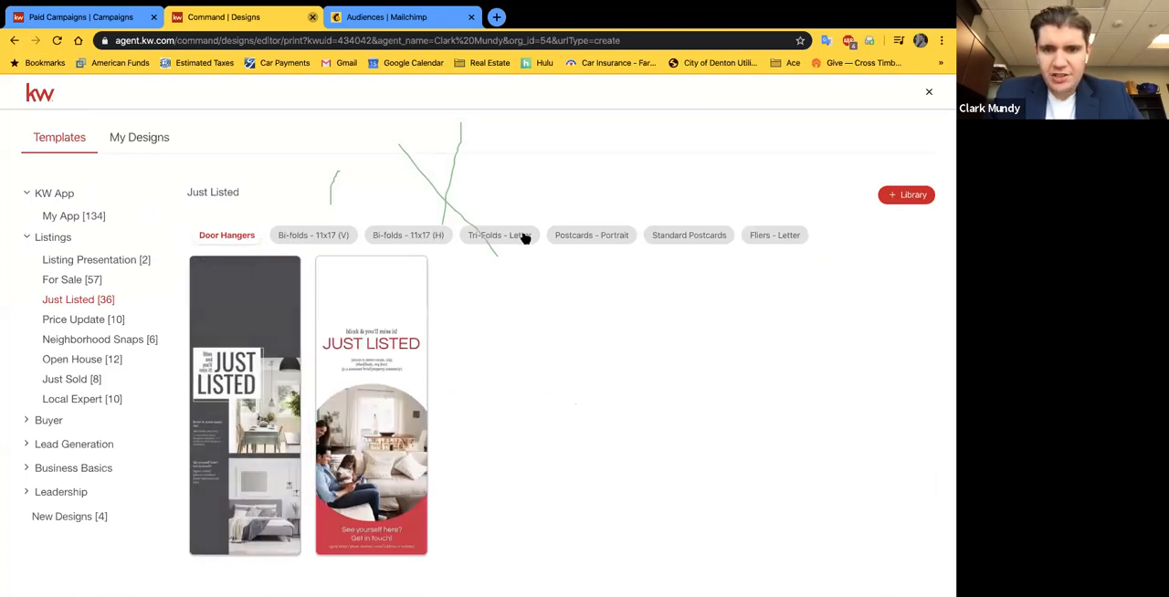
left_click(665, 239)
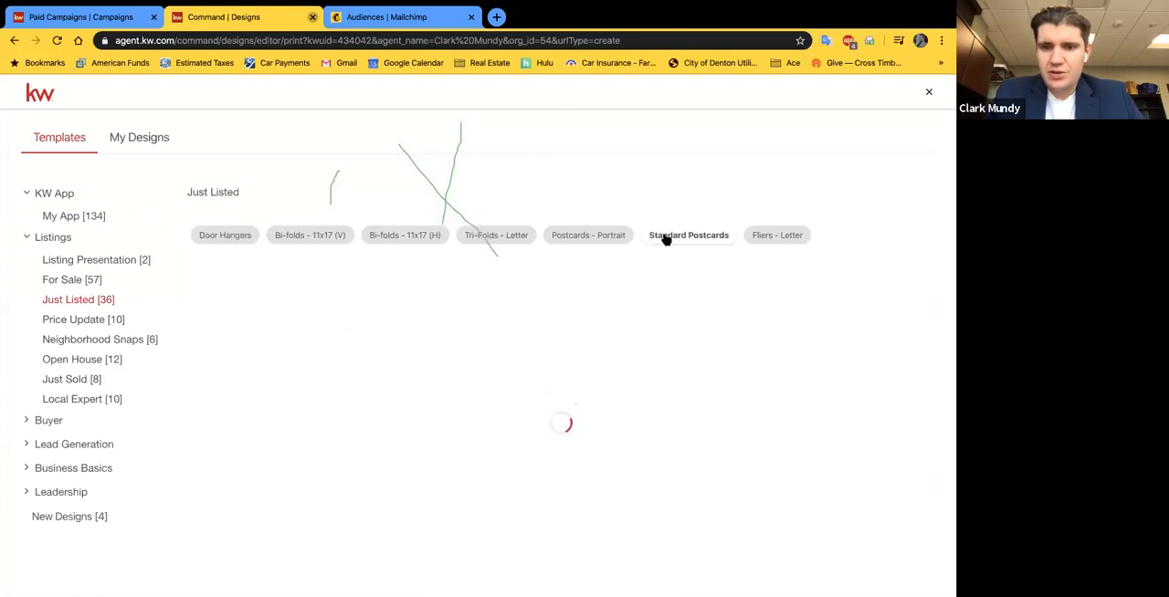
left_click(577, 235)
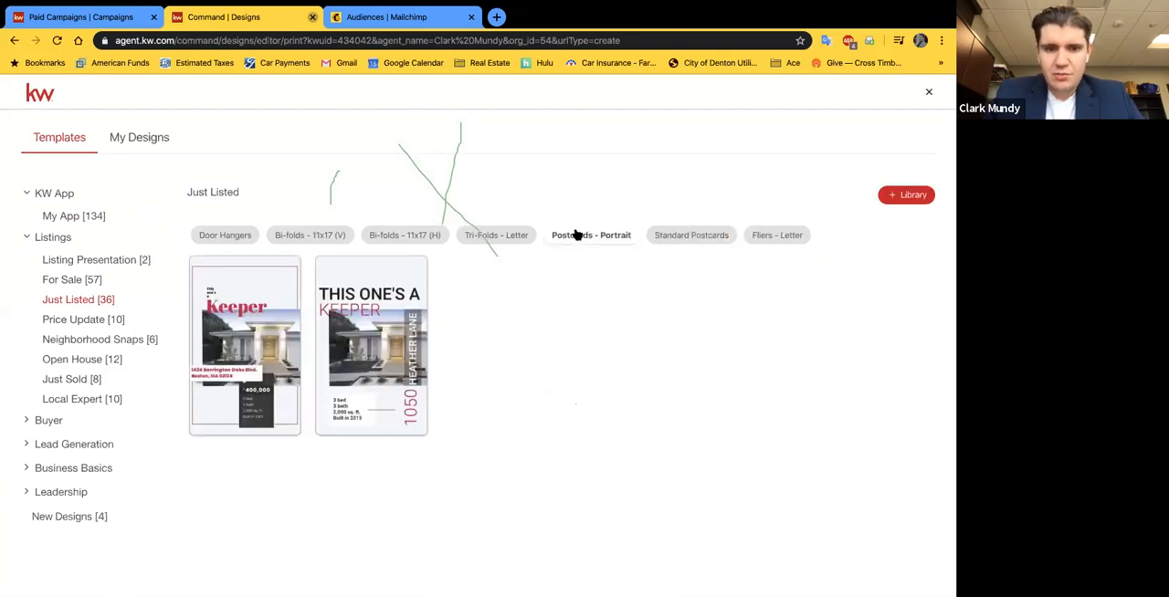
left_click(666, 234)
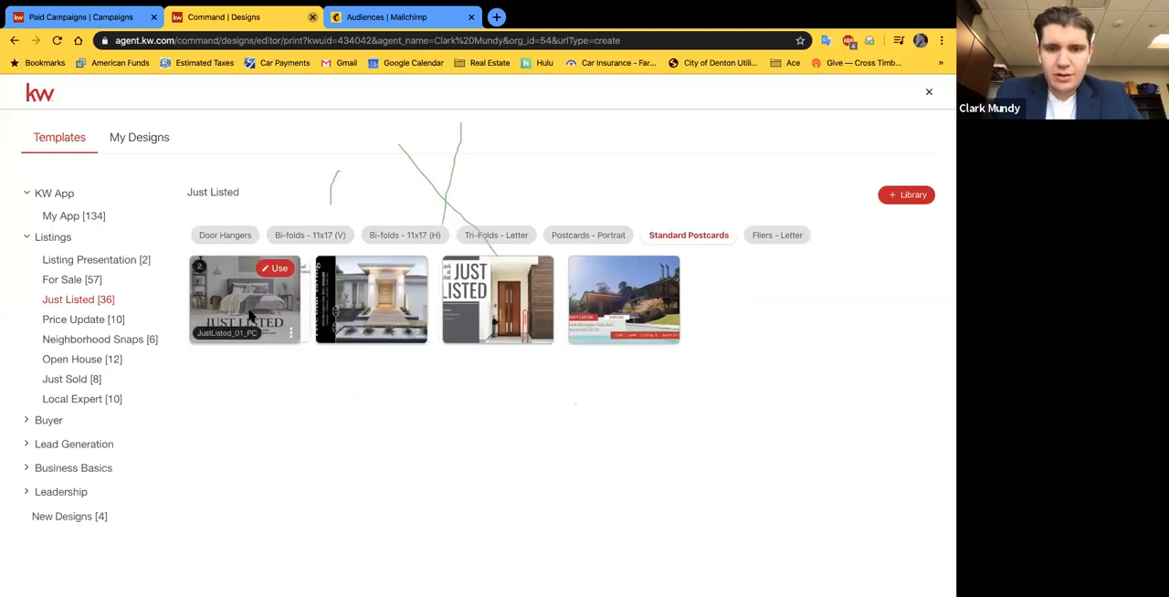
mouse_move(475, 321)
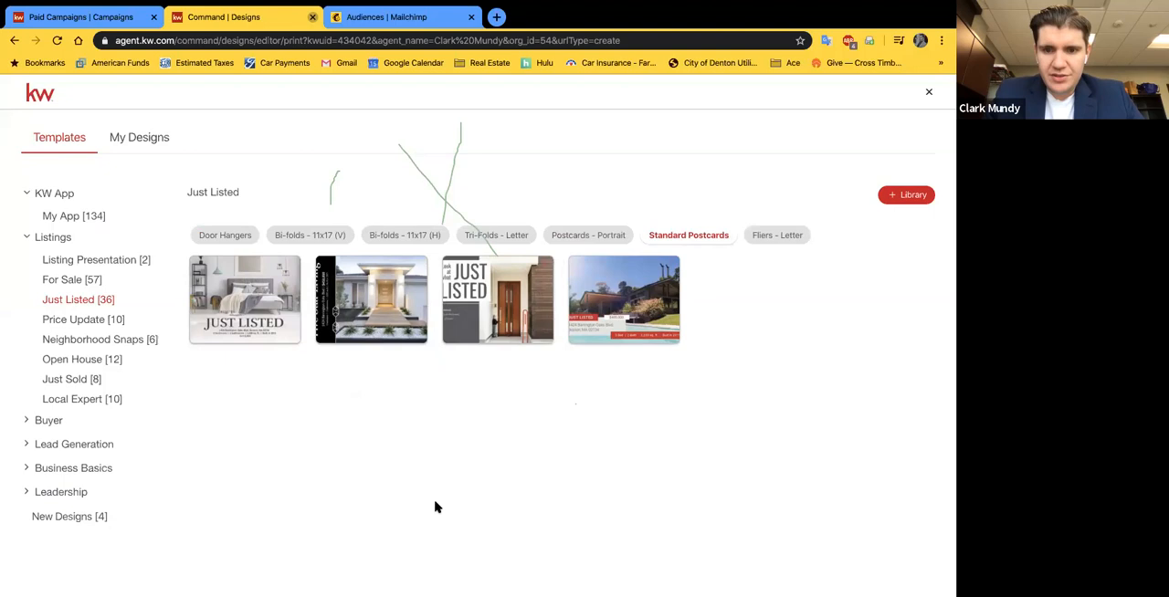
mouse_move(369, 292)
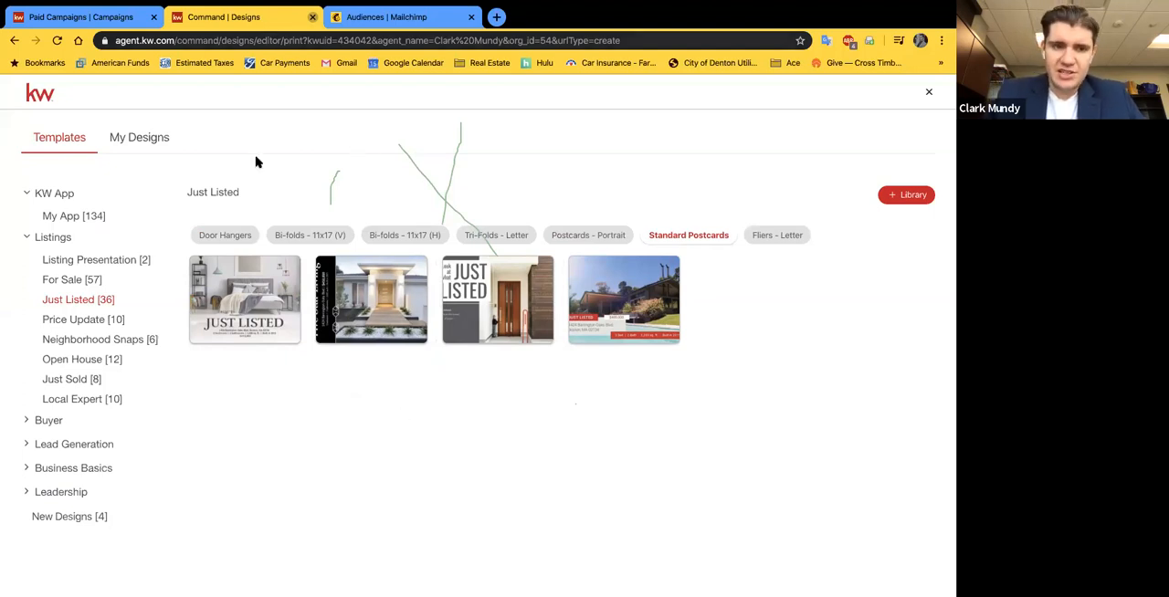
Step: Close the print template gallery and open the saved "Just Listed Mailer 2" design for editing
left_click(929, 91)
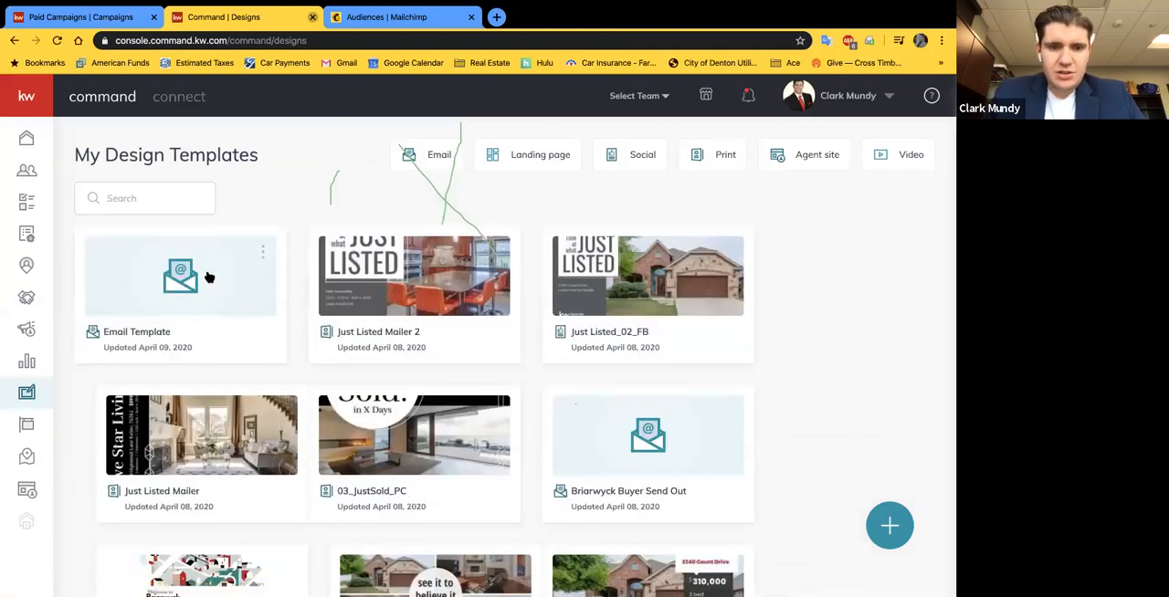
key("super+r")
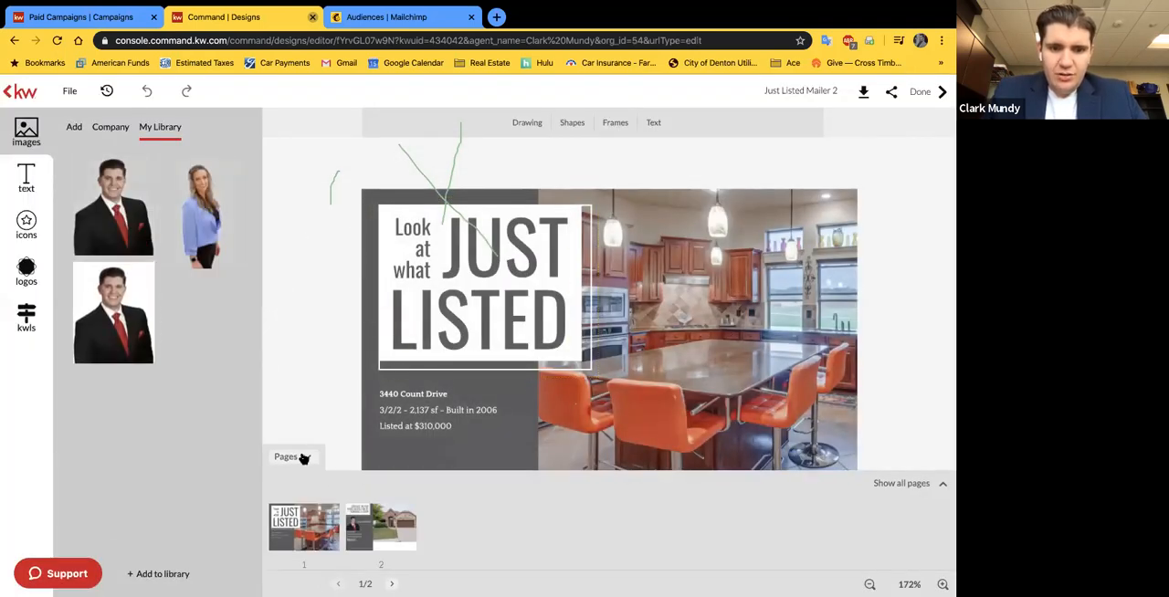
Step: Show the page thumbnails of the Just Listed Mailer 2 postcard and view its back page, returning to the front page
left_click(304, 457)
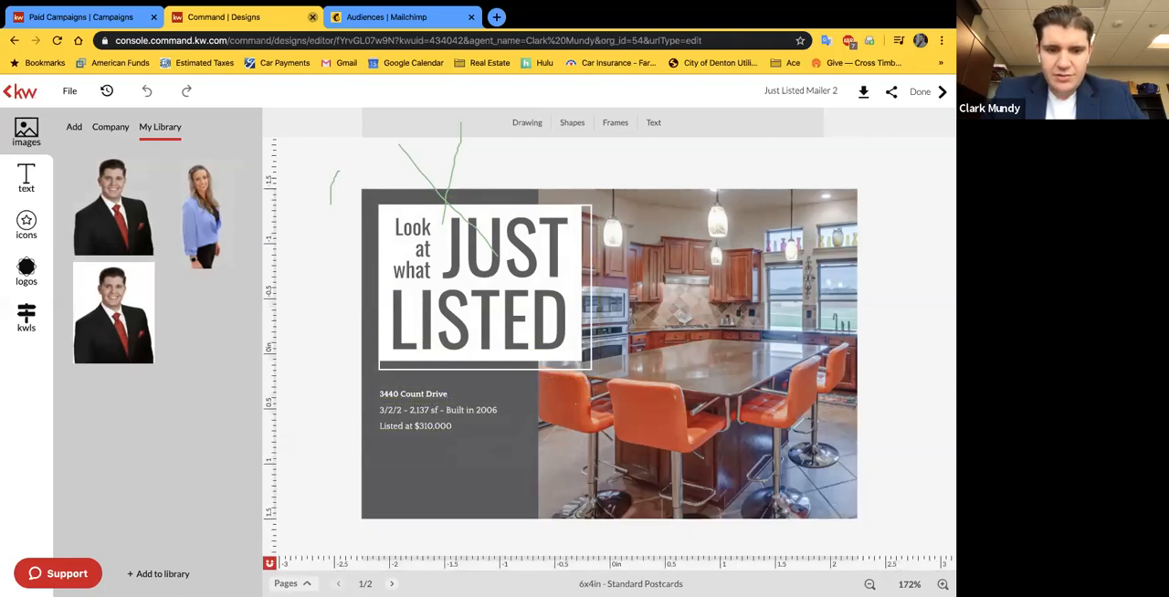
left_click(308, 582)
left_click(305, 456)
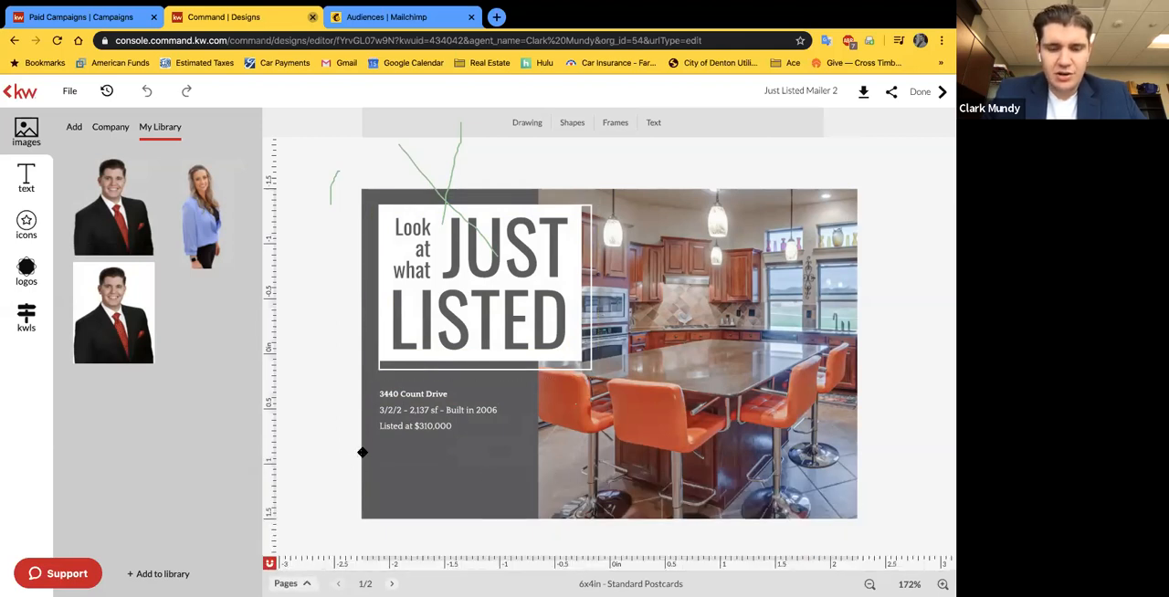
left_click(294, 582)
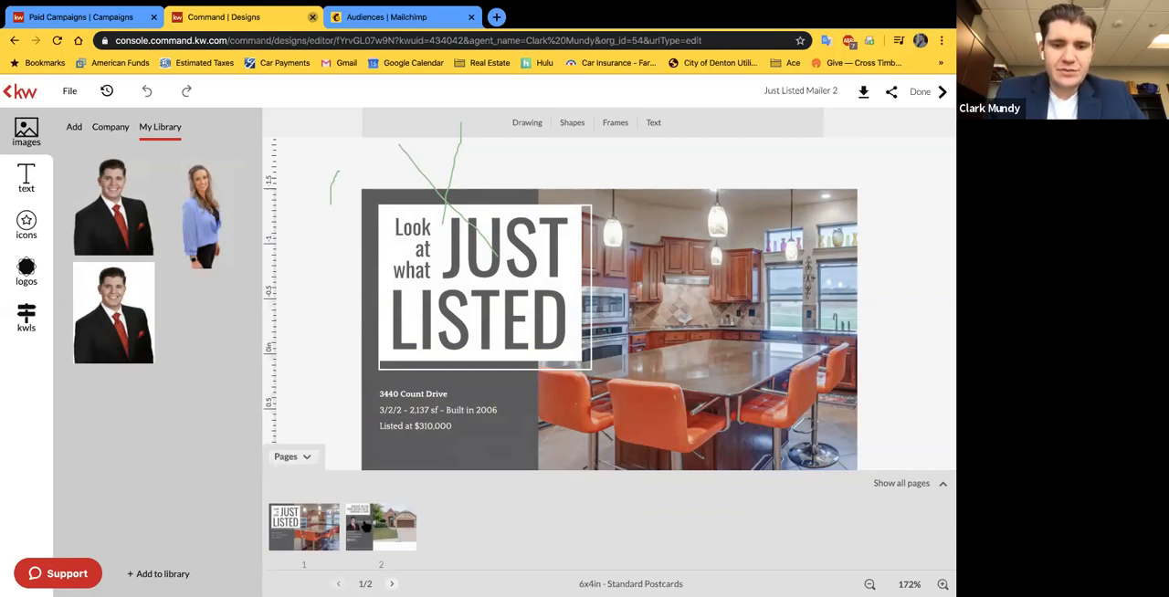
left_click(364, 524)
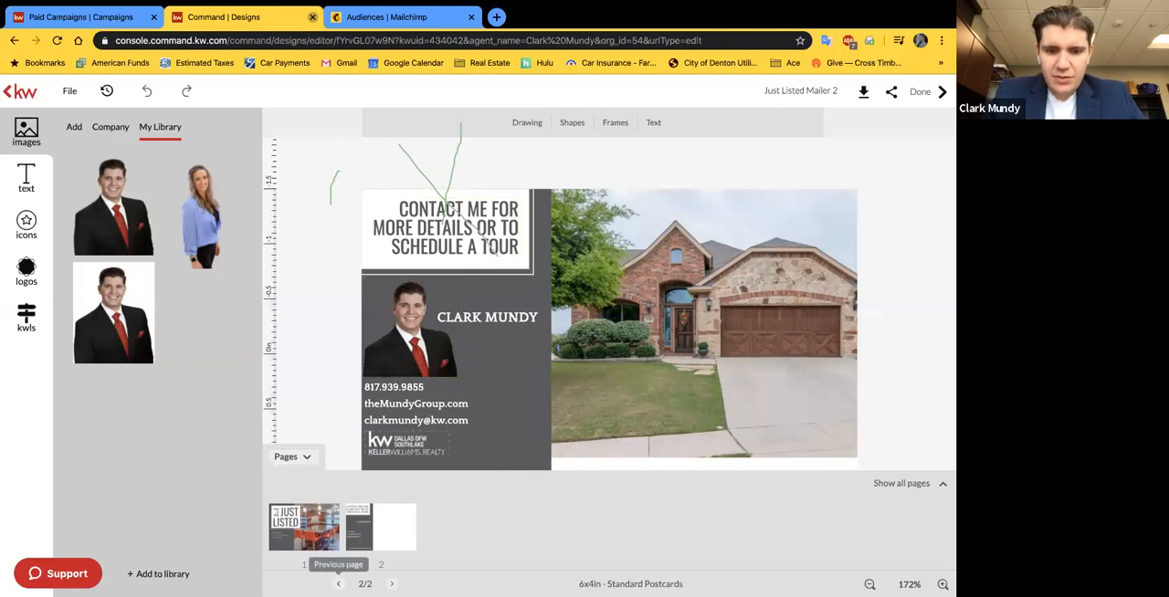
left_click(304, 529)
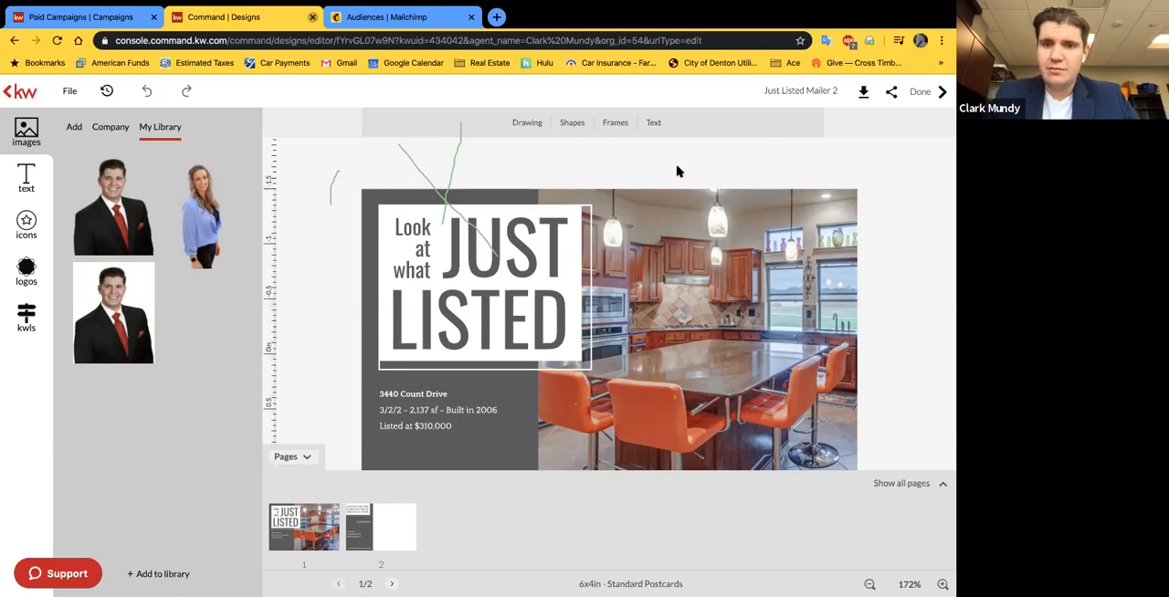
Step: Download only page 1 of the postcard as a PDF in high resolution print quality with manual bleed
left_click(858, 94)
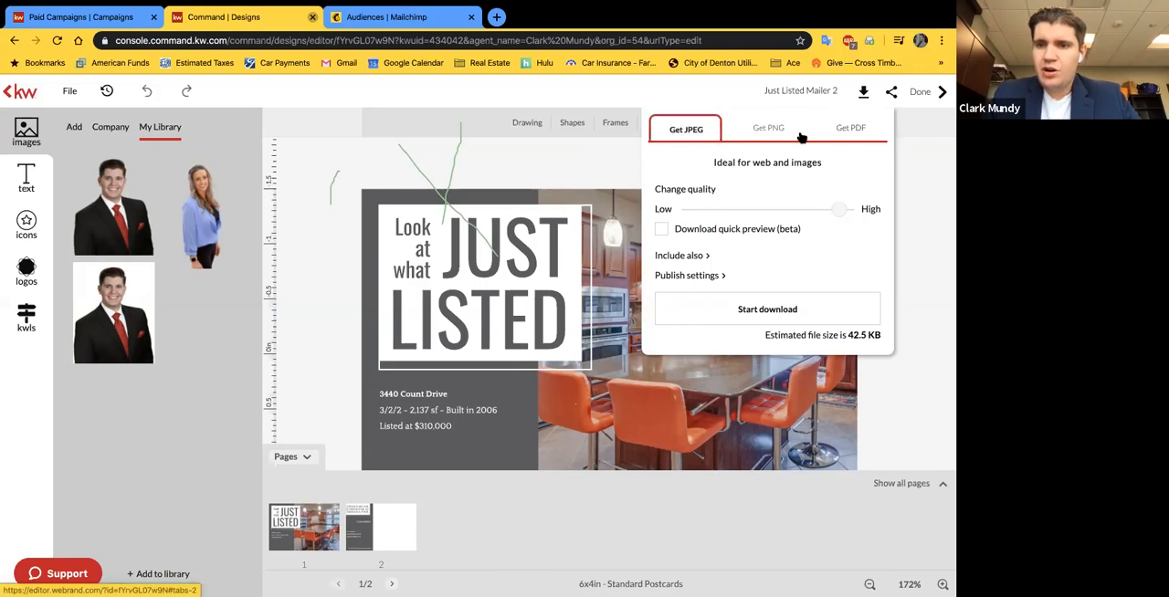
left_click(843, 131)
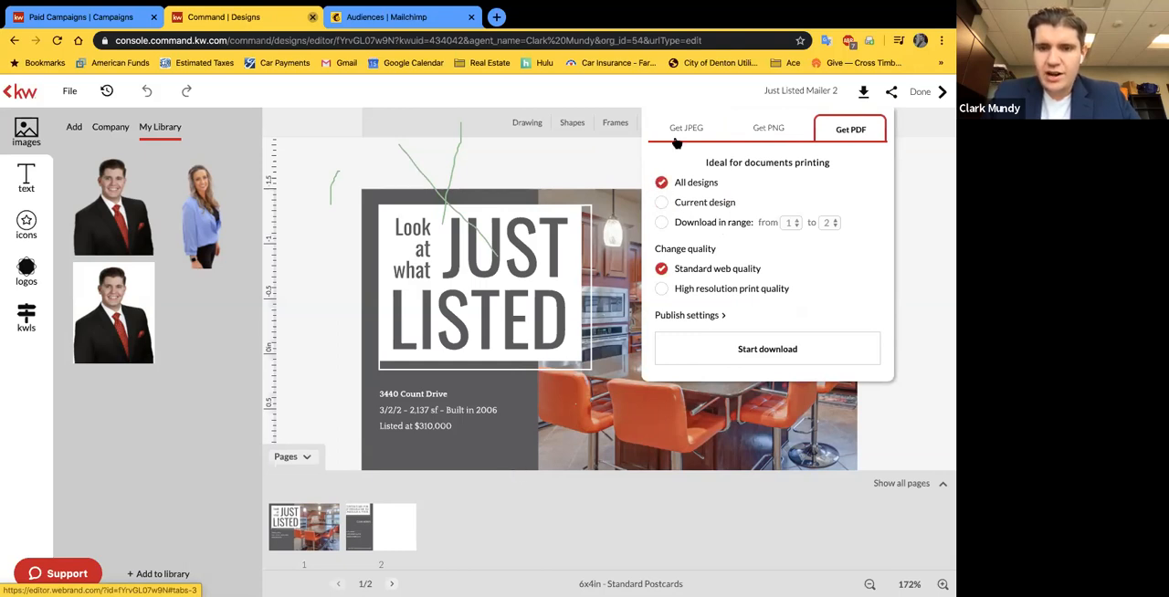
left_click(660, 223)
left_click(827, 222)
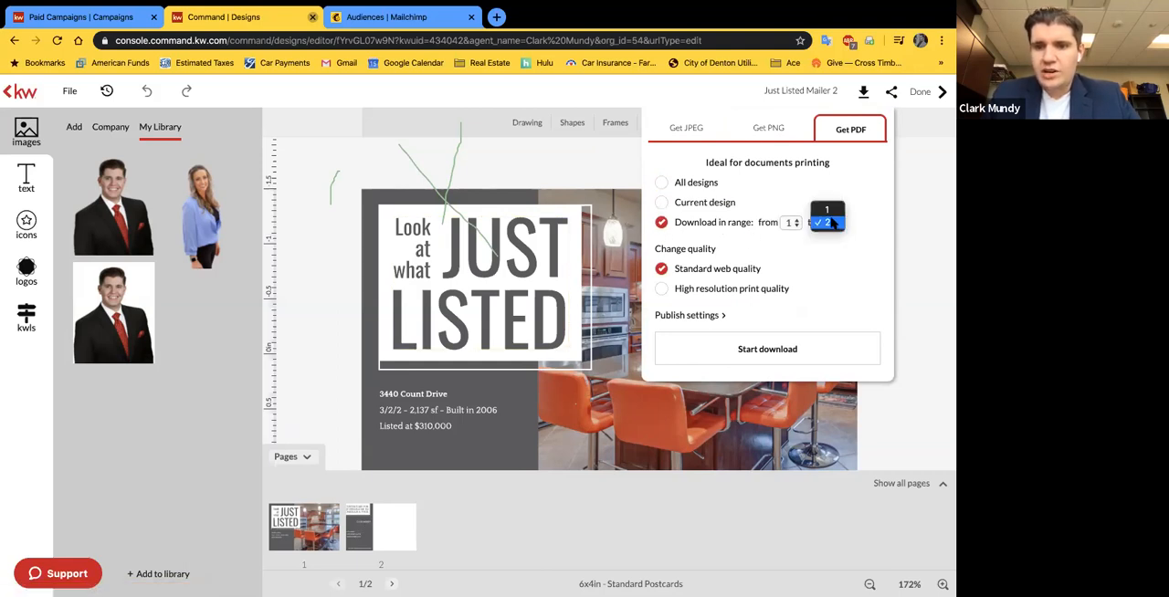
left_click(827, 211)
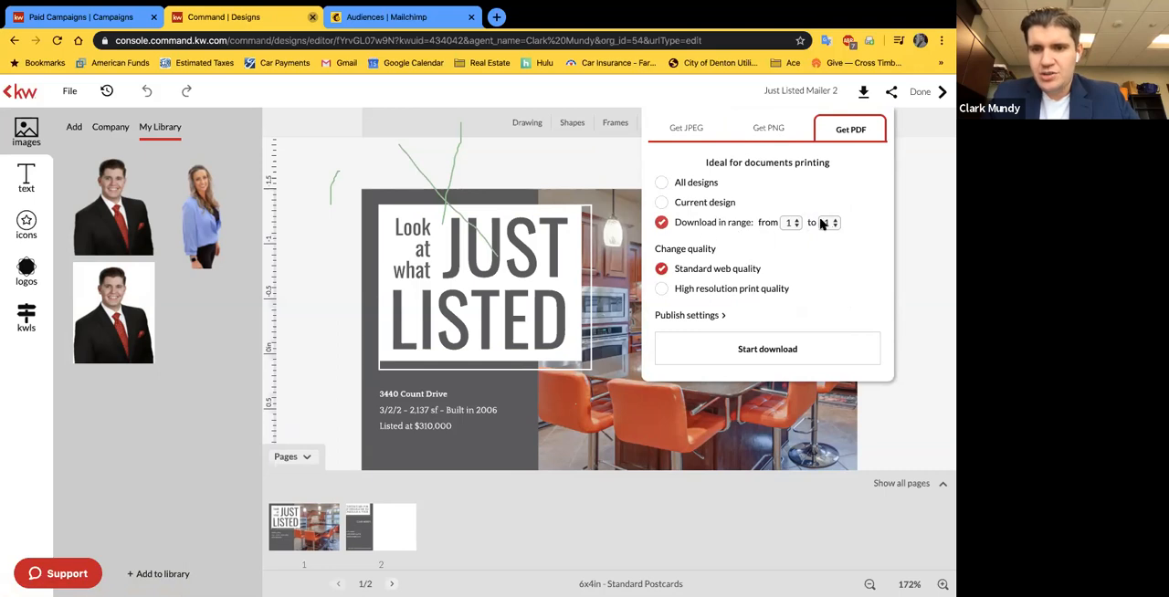
left_click(660, 290)
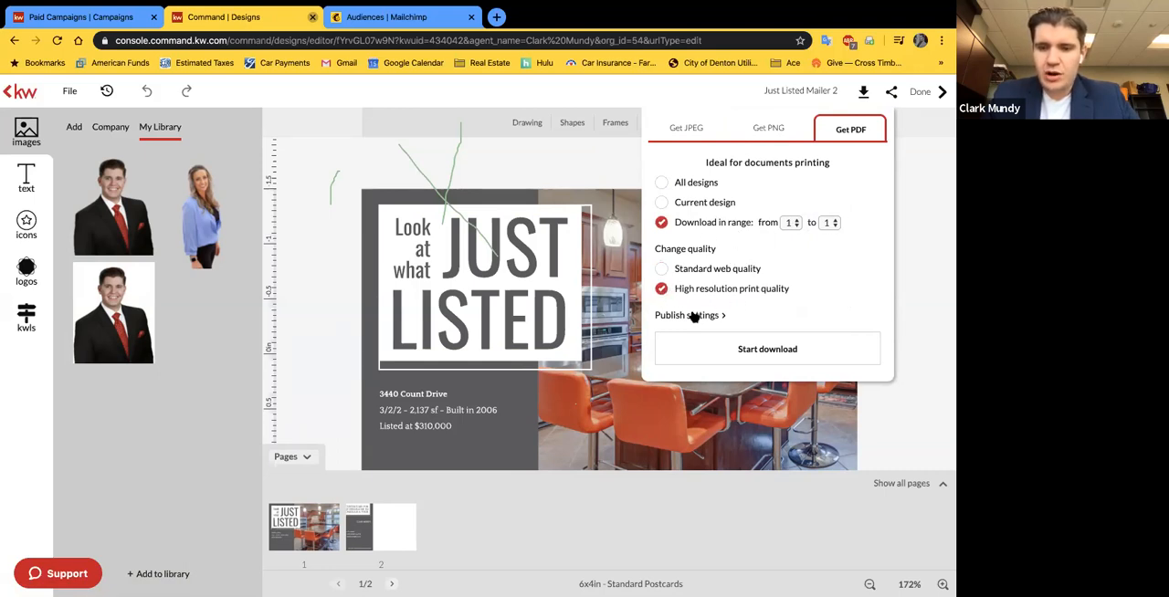
left_click(693, 316)
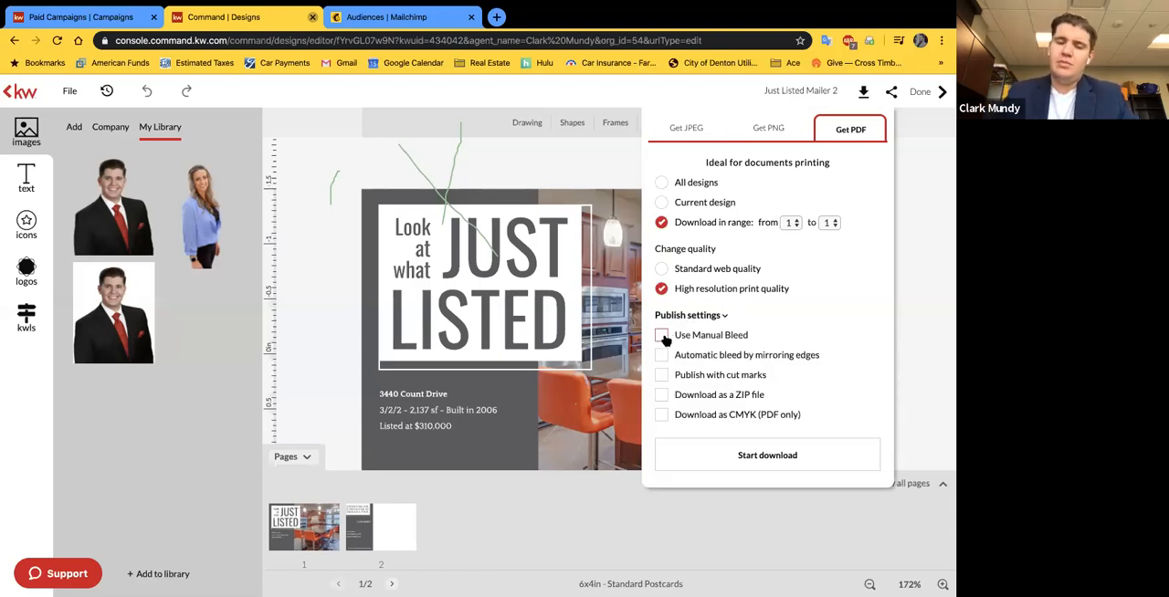
left_click(661, 335)
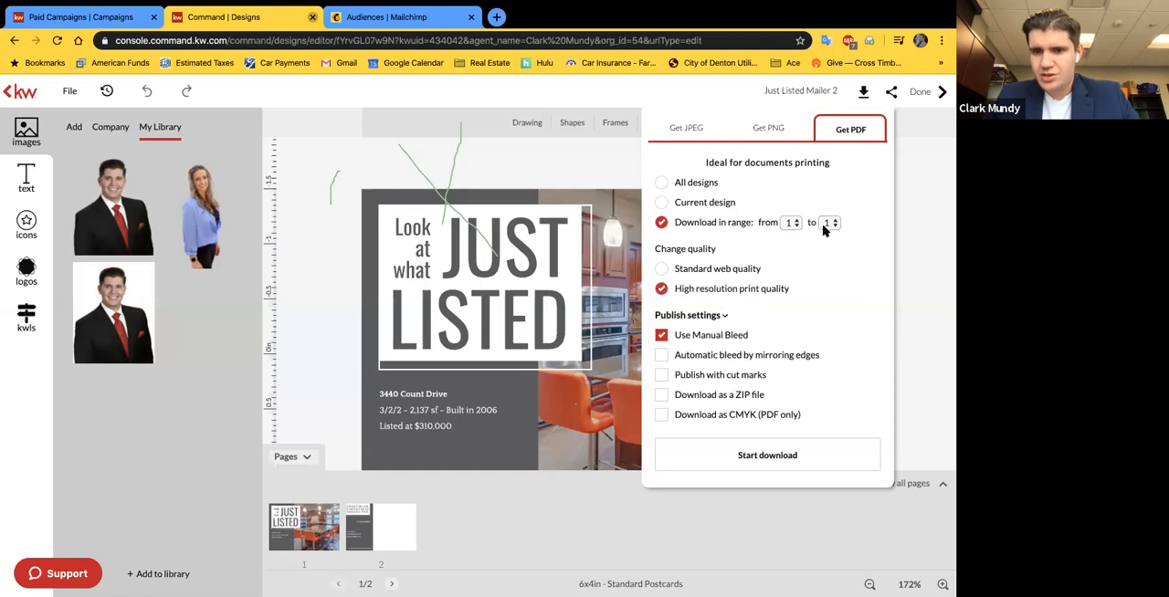
left_click(772, 454)
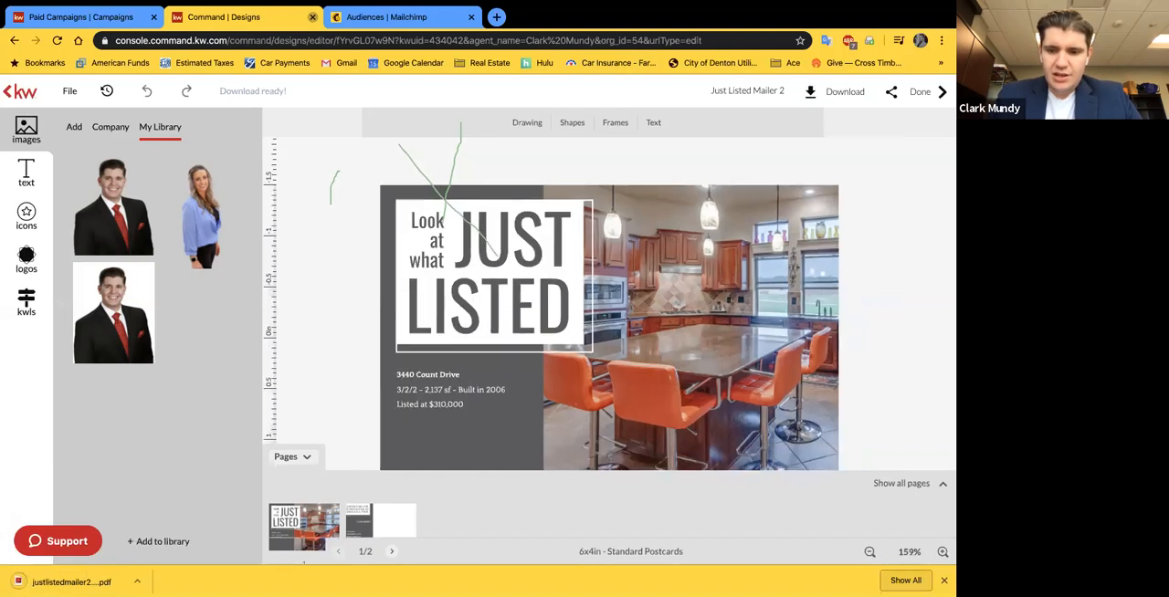
Step: Download only page 2 of the postcard as a PDF with the same print settings and dismiss the downloads bar
left_click(856, 94)
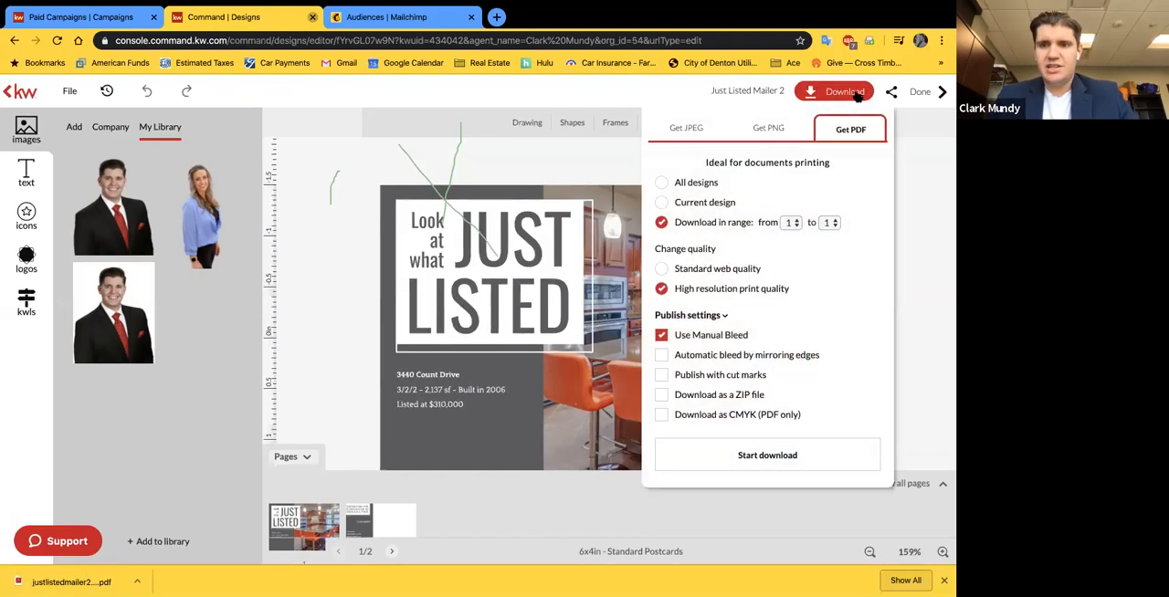
left_click(791, 223)
left_click(800, 237)
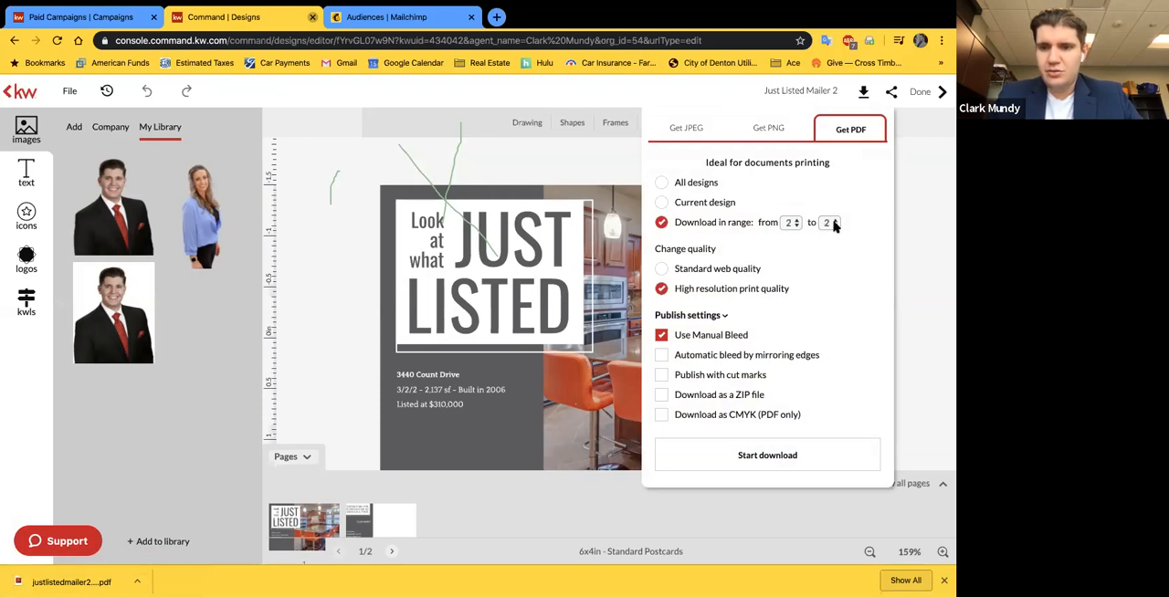
left_click(739, 425)
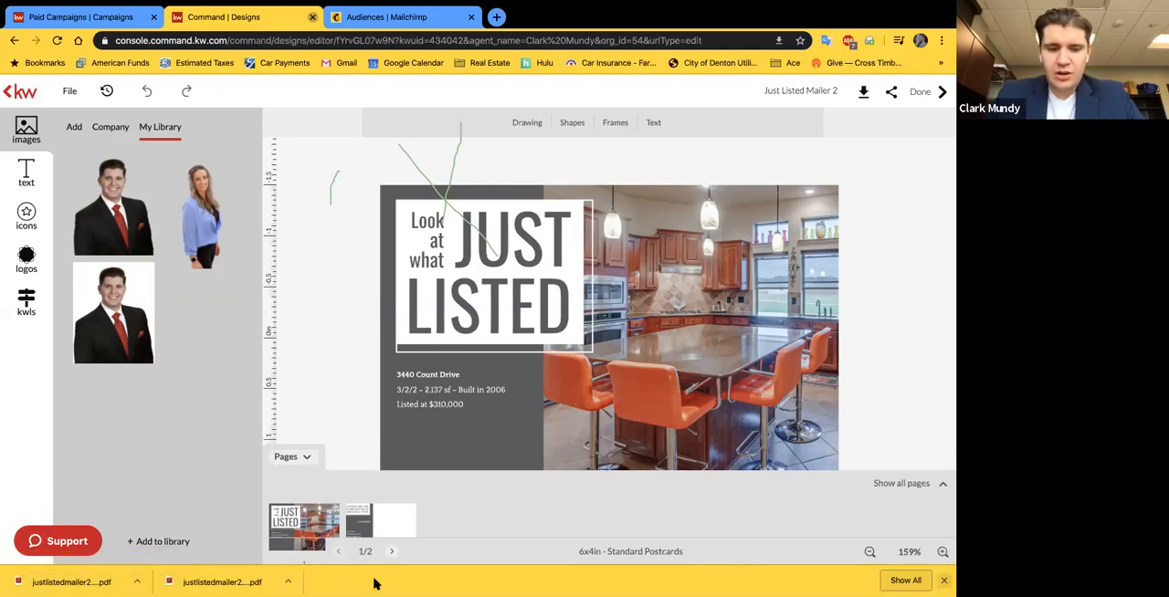
left_click(945, 581)
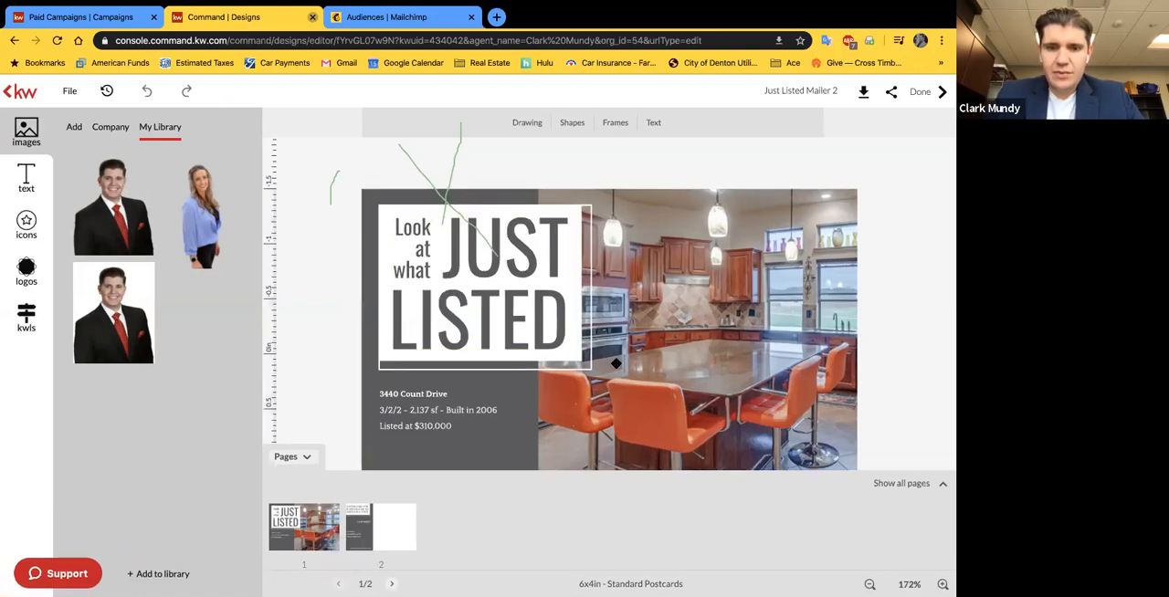
Step: Finish the design session and start a new Direct Mail campaign from the Campaigns area
left_click(923, 97)
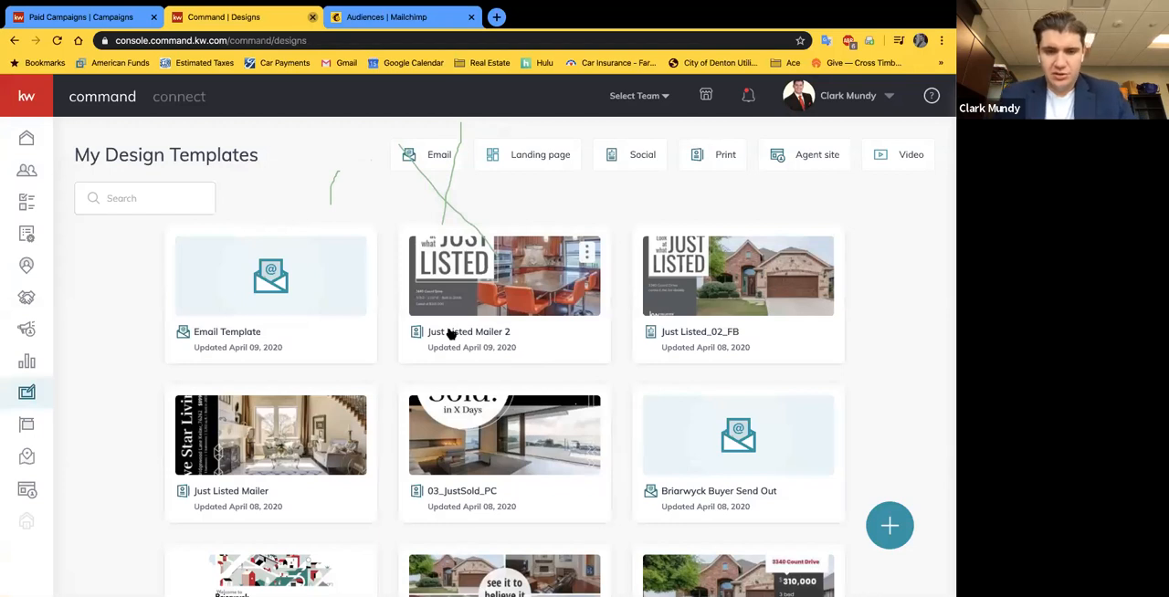
left_click(26, 326)
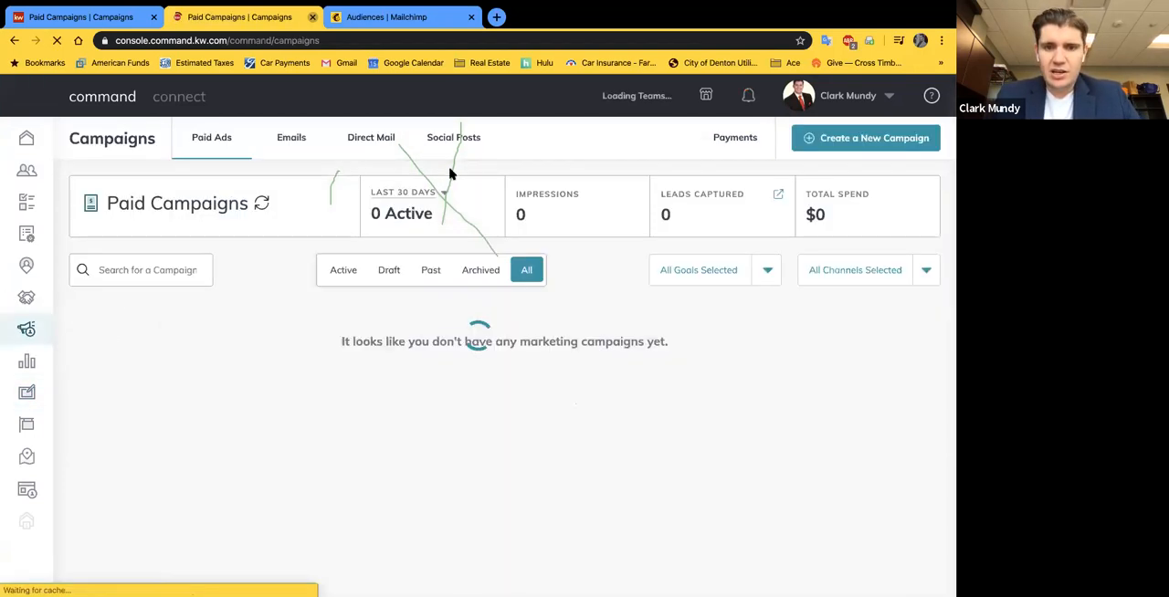
left_click(858, 138)
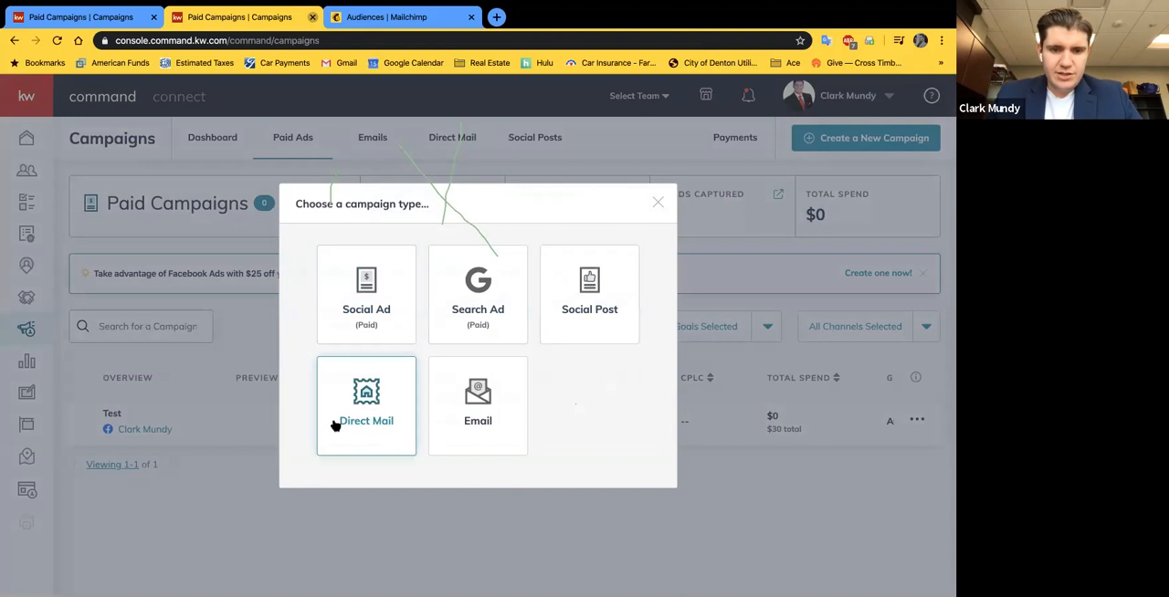
left_click(374, 412)
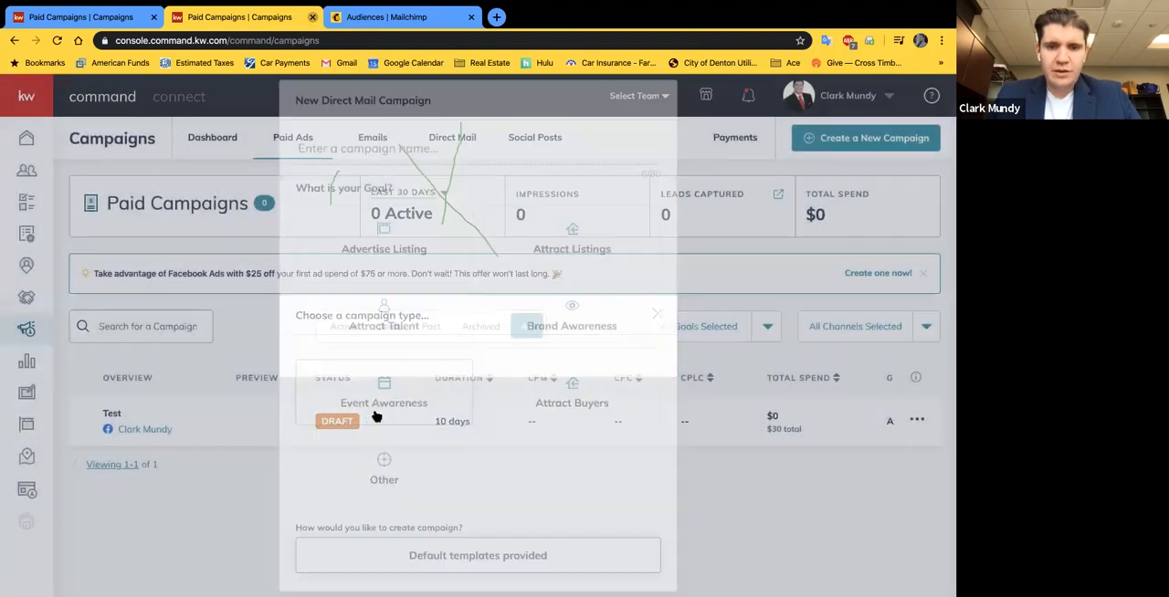
Step: Name the campaign "Test 2", set its goal to Attract Buyers, and set it up with an uploaded custom template
type("Test 2")
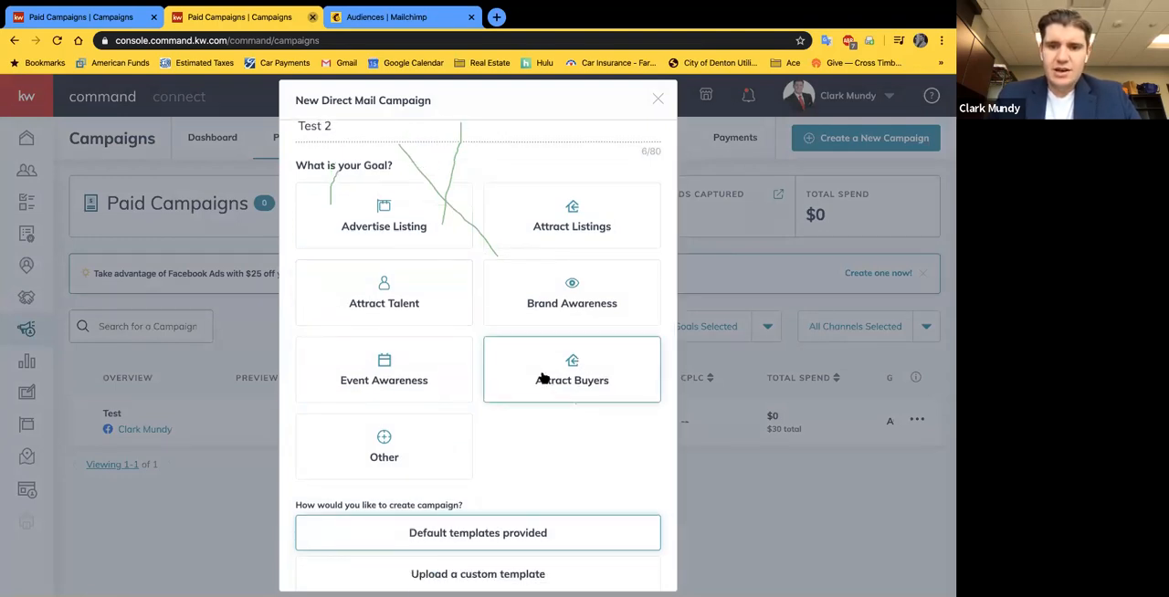
left_click(592, 374)
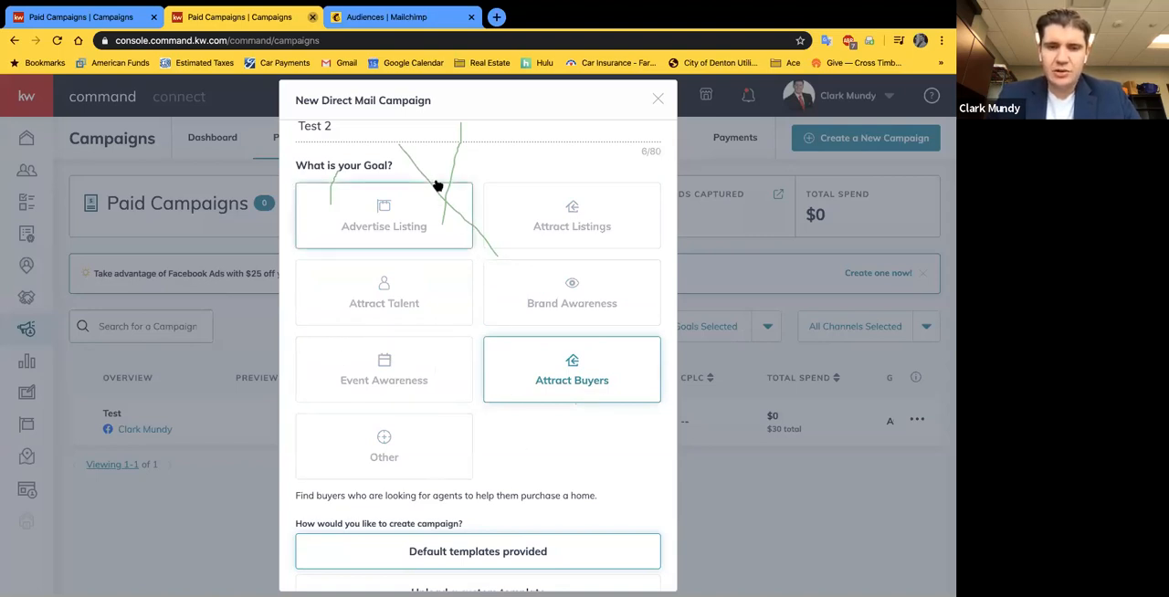
scroll(503, 374, "down", 2)
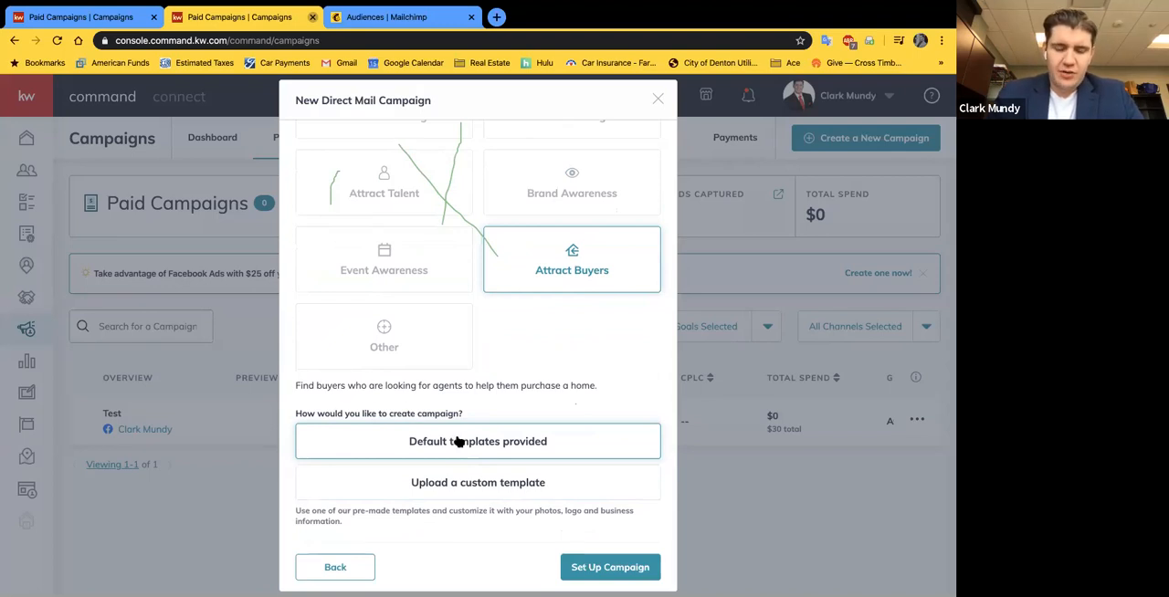
left_click(443, 483)
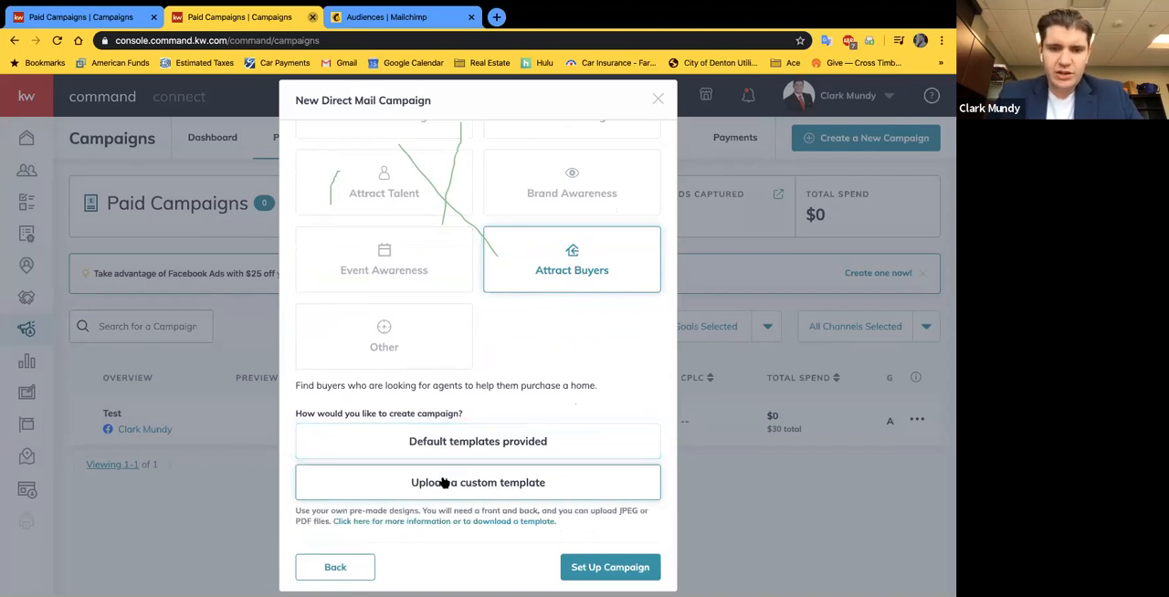
left_click(619, 569)
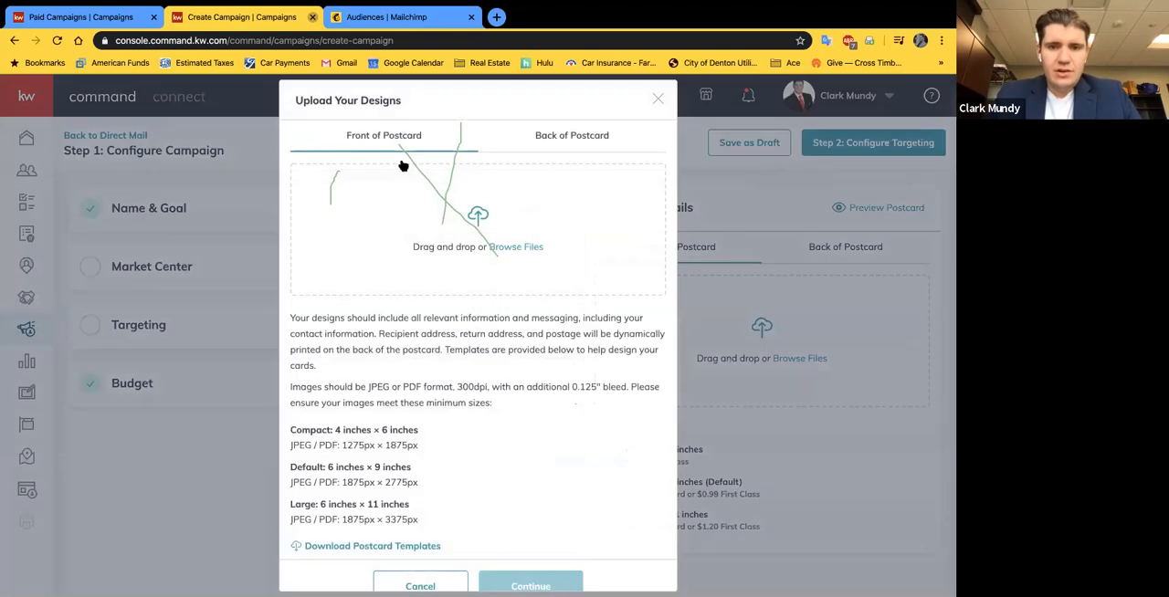
Step: Upload the downloaded Just Listed page 1 PDF as the front of the postcard and check its preview
left_click(570, 135)
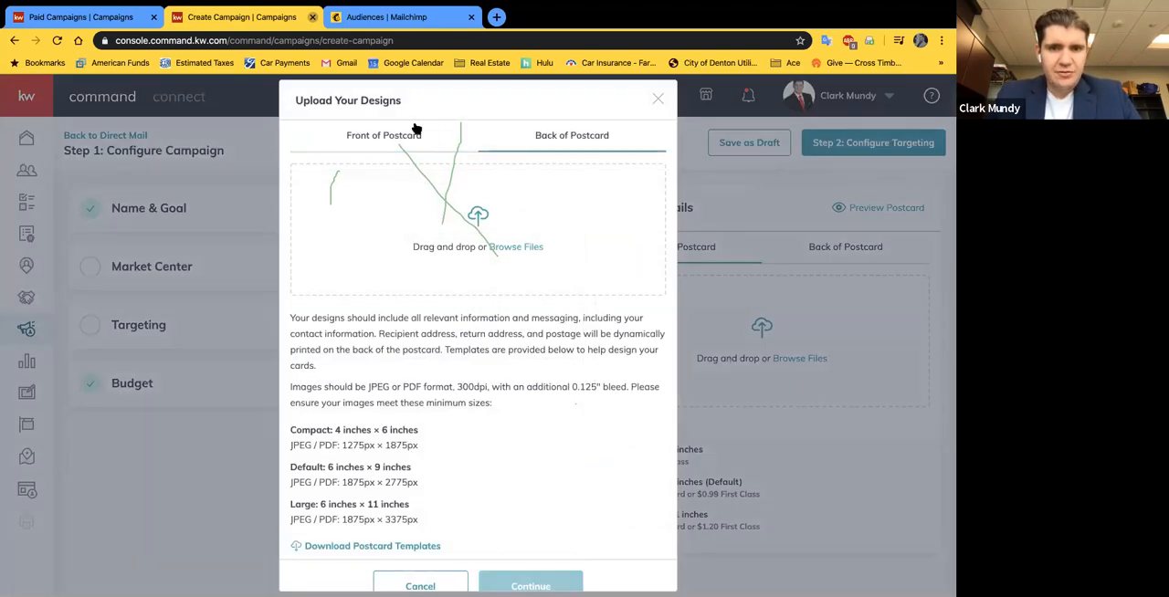
left_click(404, 136)
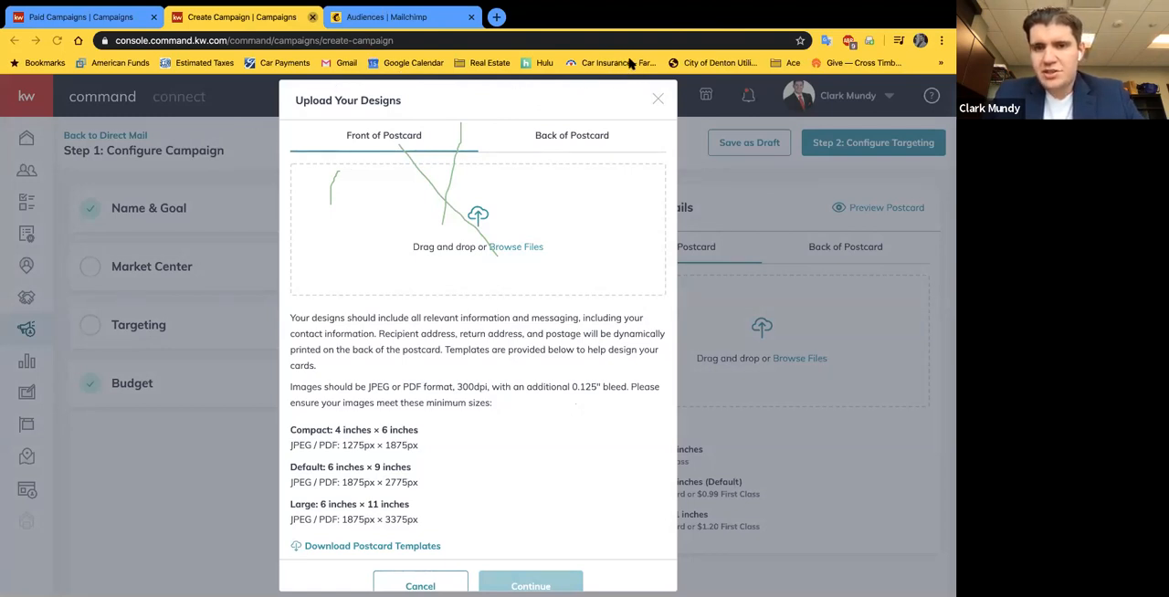
left_click(716, 325)
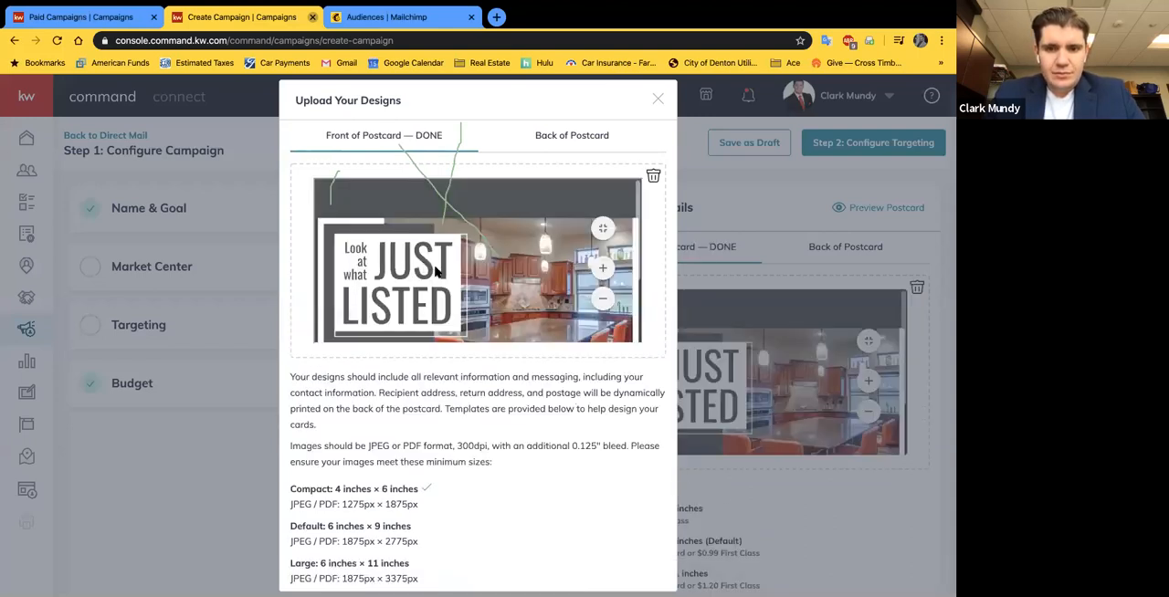
scroll(498, 294, "up", 2)
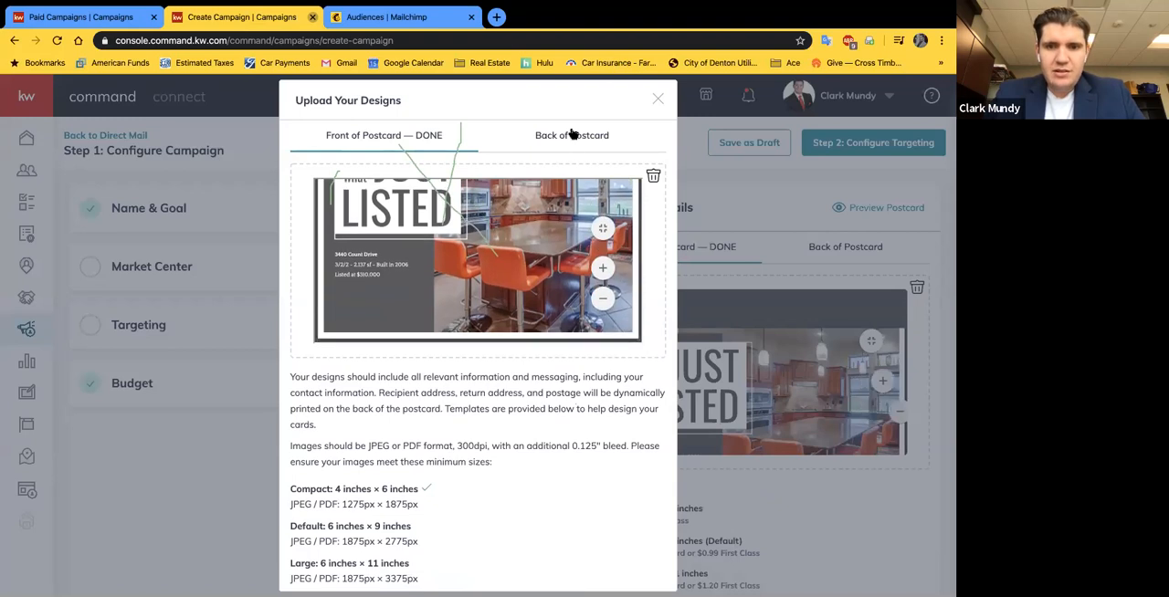
Step: Upload the page 2 PDF as the back of the postcard, check its preview, and continue to the campaign configuration
left_click(572, 135)
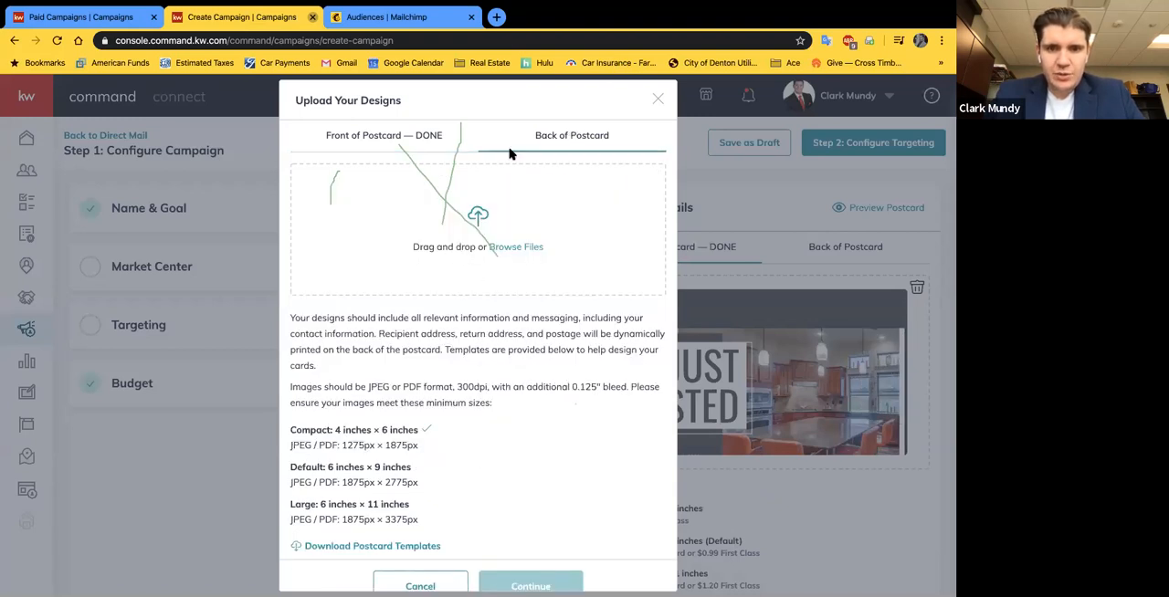
double_click(417, 336)
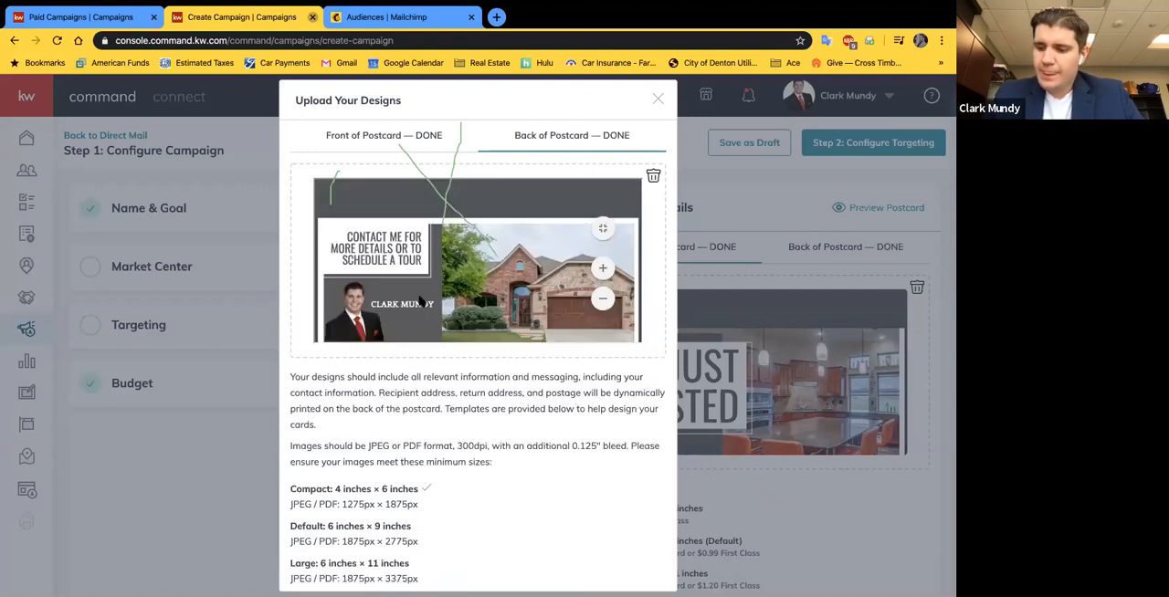
scroll(483, 318, "down", 3)
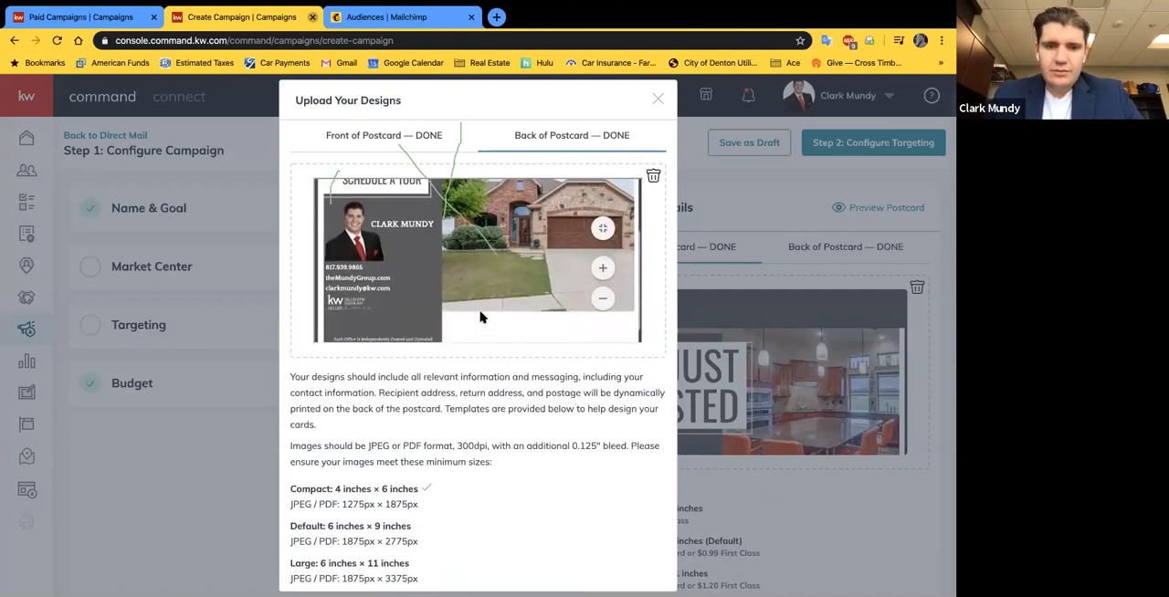
scroll(497, 363, "down", 2)
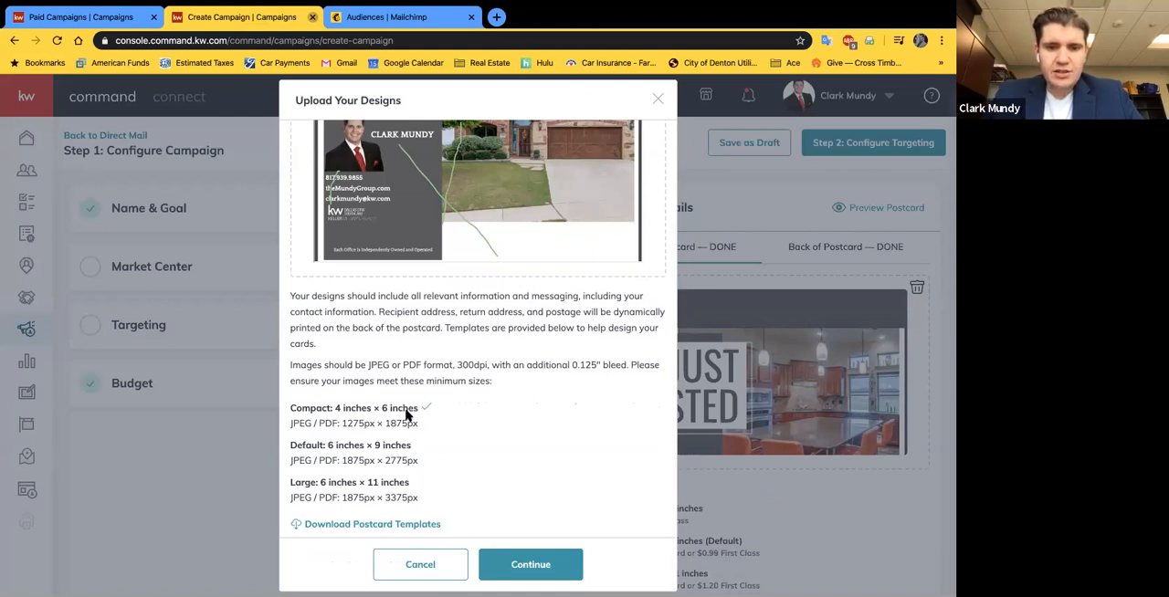
left_click(527, 560)
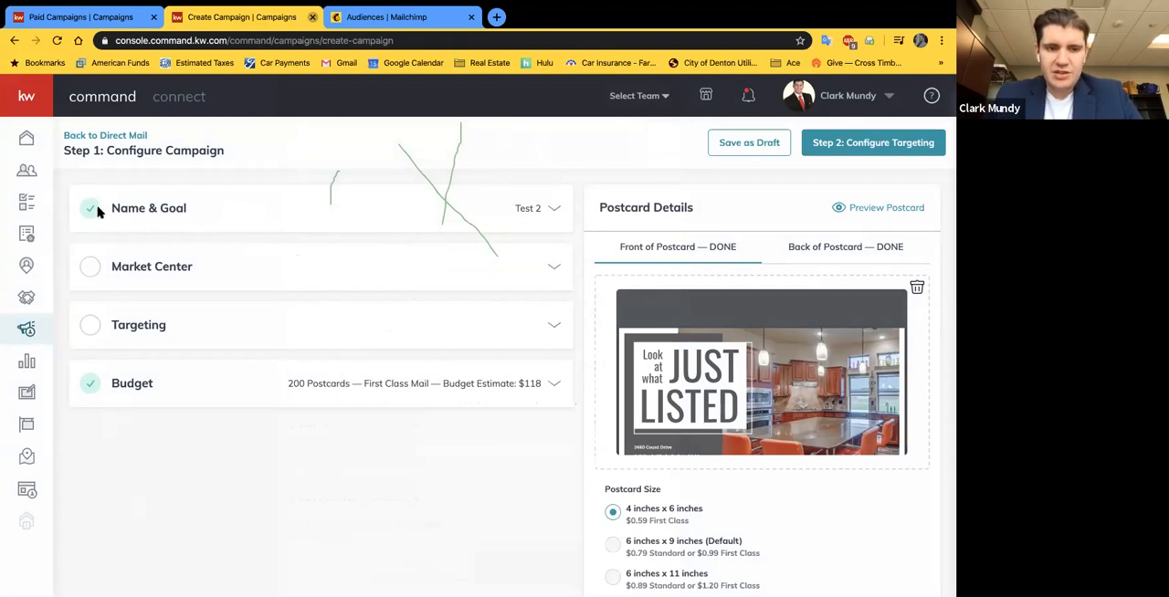
Step: Expand the Market Center section and examine its required logo, name and address fields
left_click(131, 266)
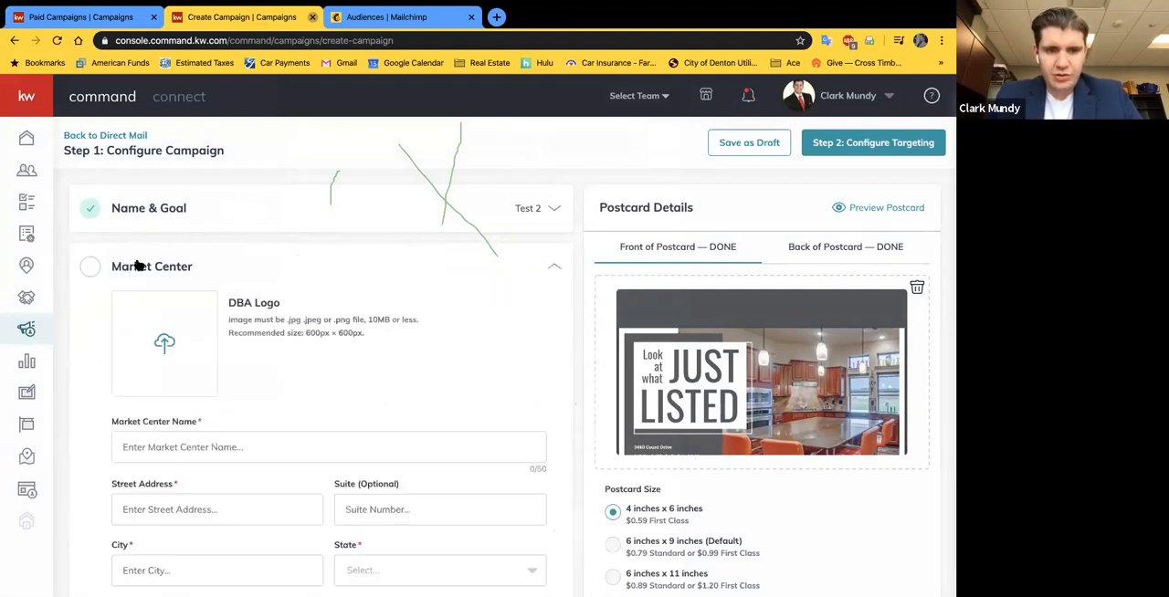
scroll(256, 297, "down", 1)
scroll(276, 347, "down", 1)
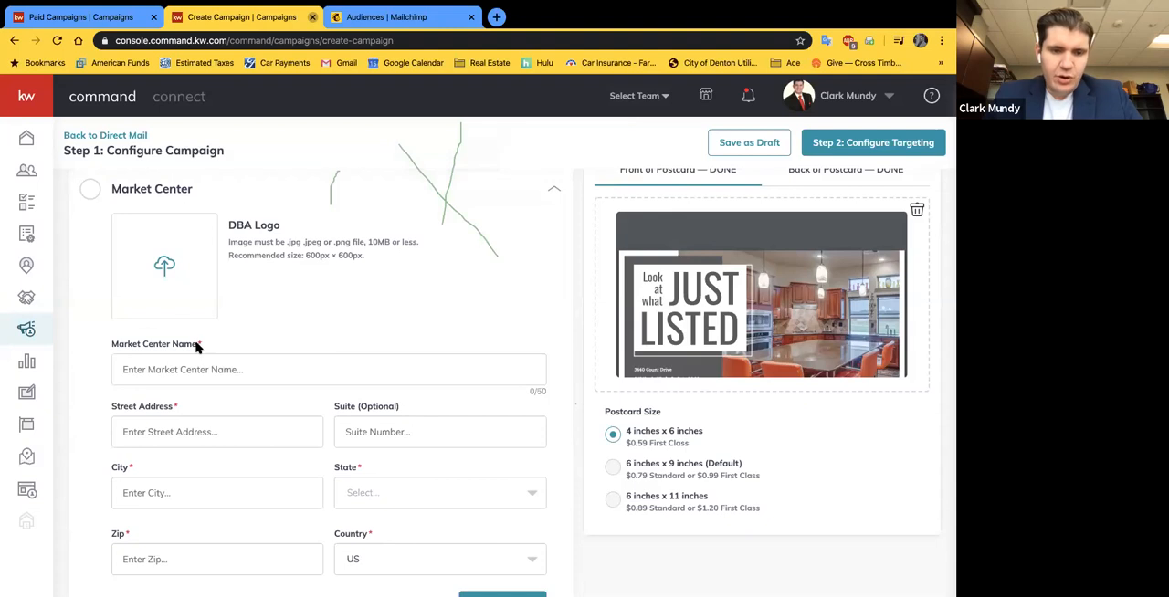
scroll(235, 330, "down", 1)
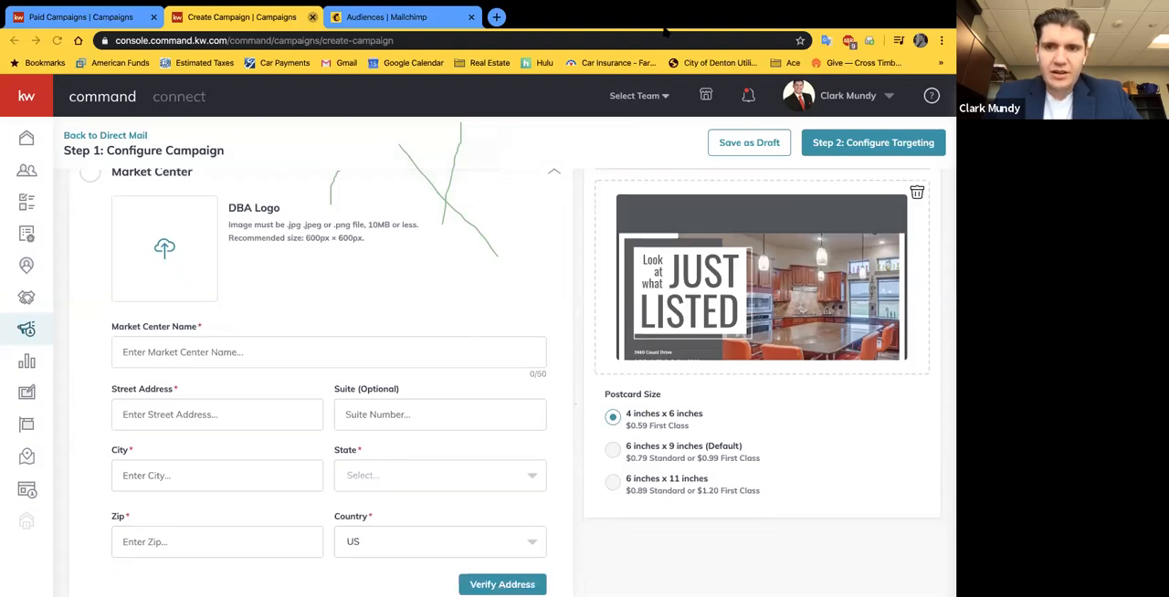
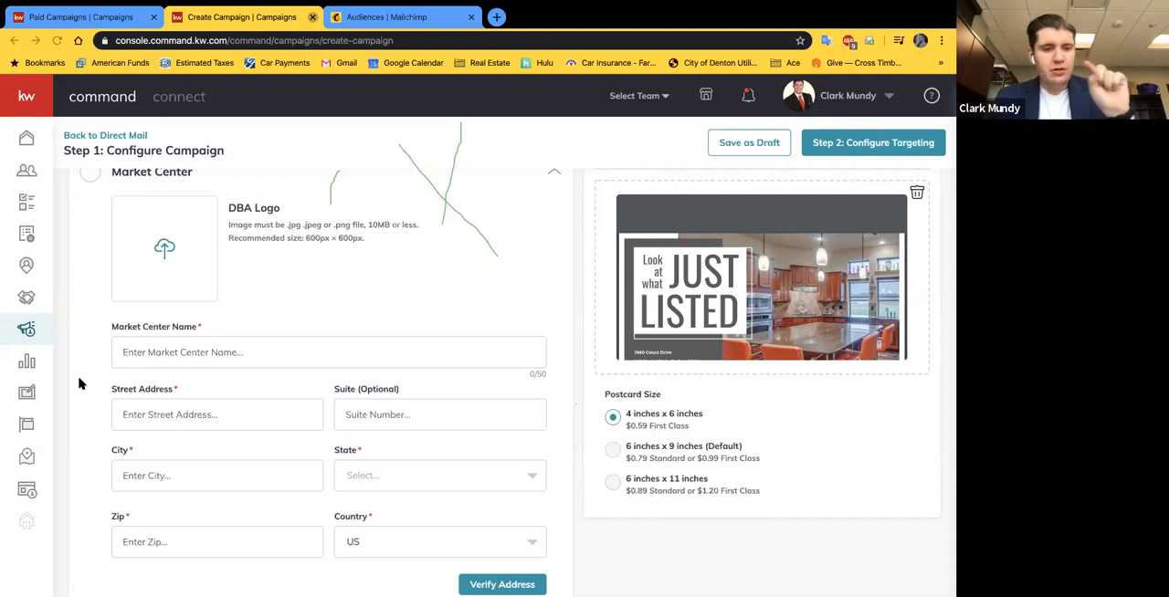
Step: Open agent.kw.com in a new browser tab and go to the Contacts page
left_click(72, 13)
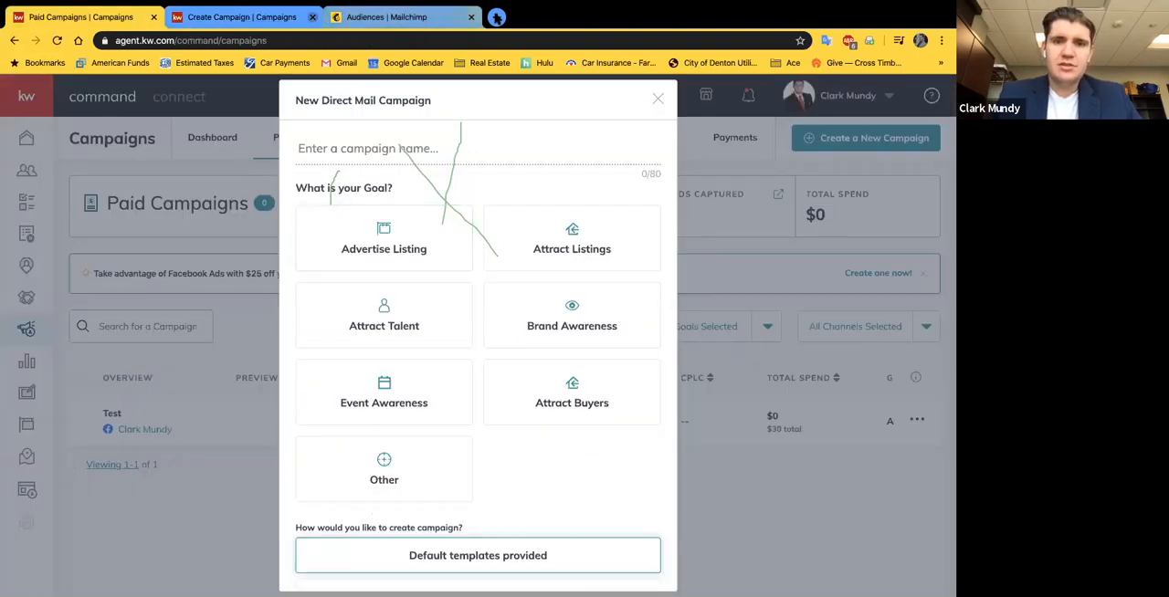
left_click(496, 16)
type("agent.kw.com")
key("Return")
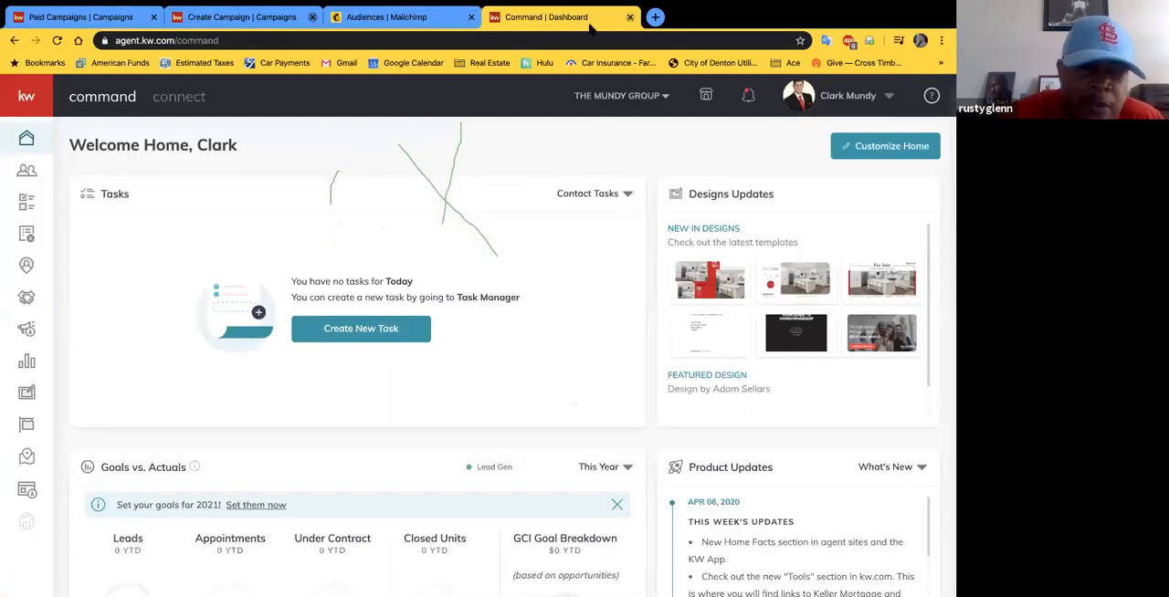
left_click(83, 16)
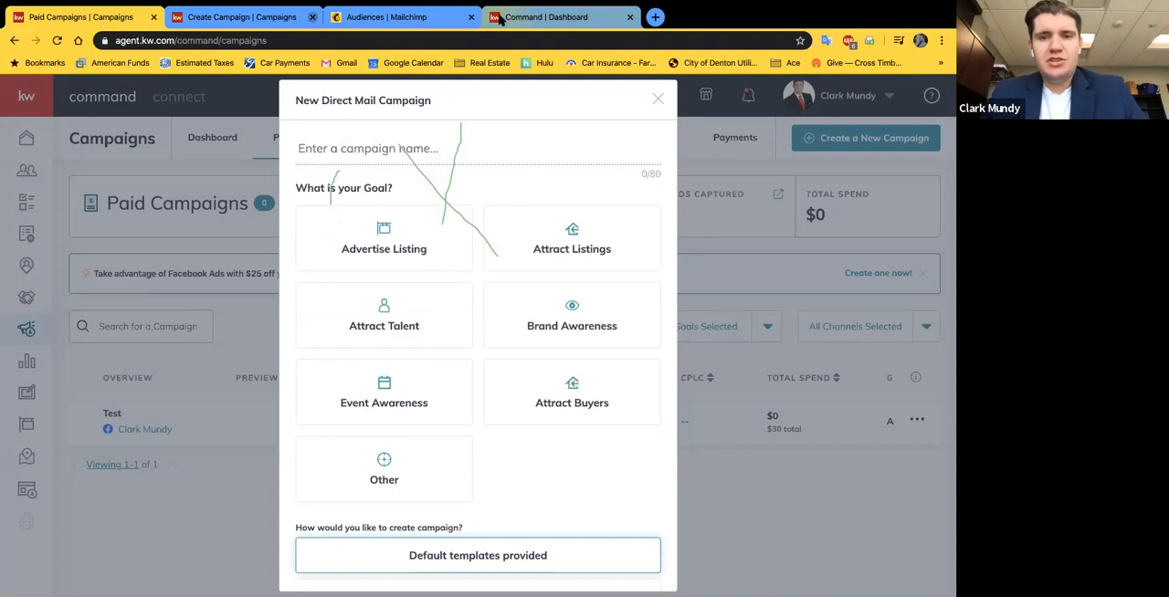
left_click(546, 17)
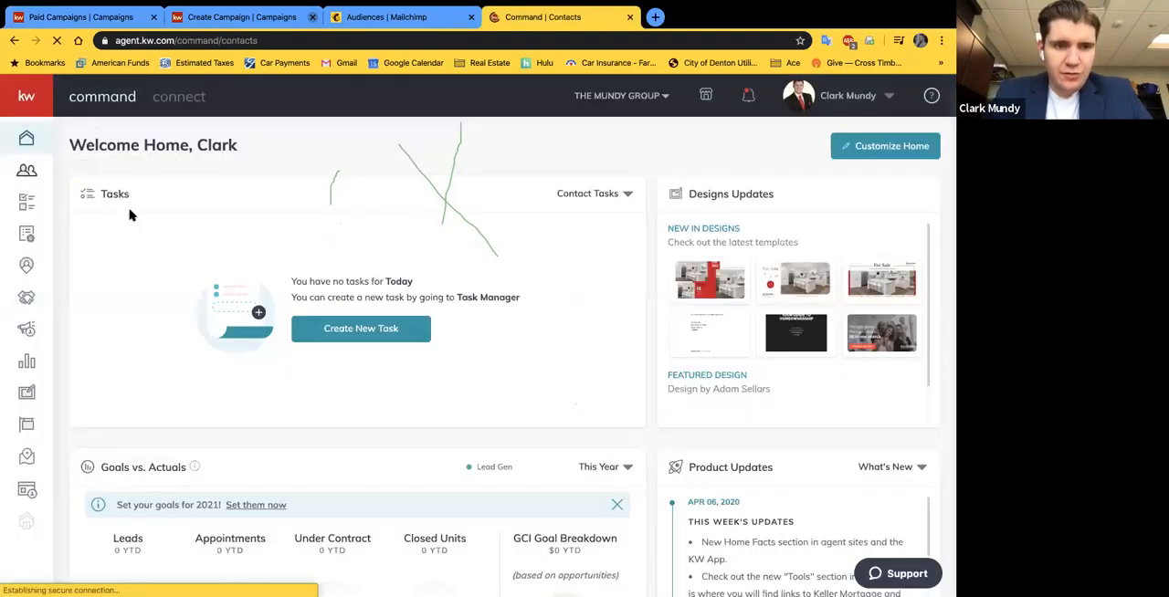
left_click(26, 170)
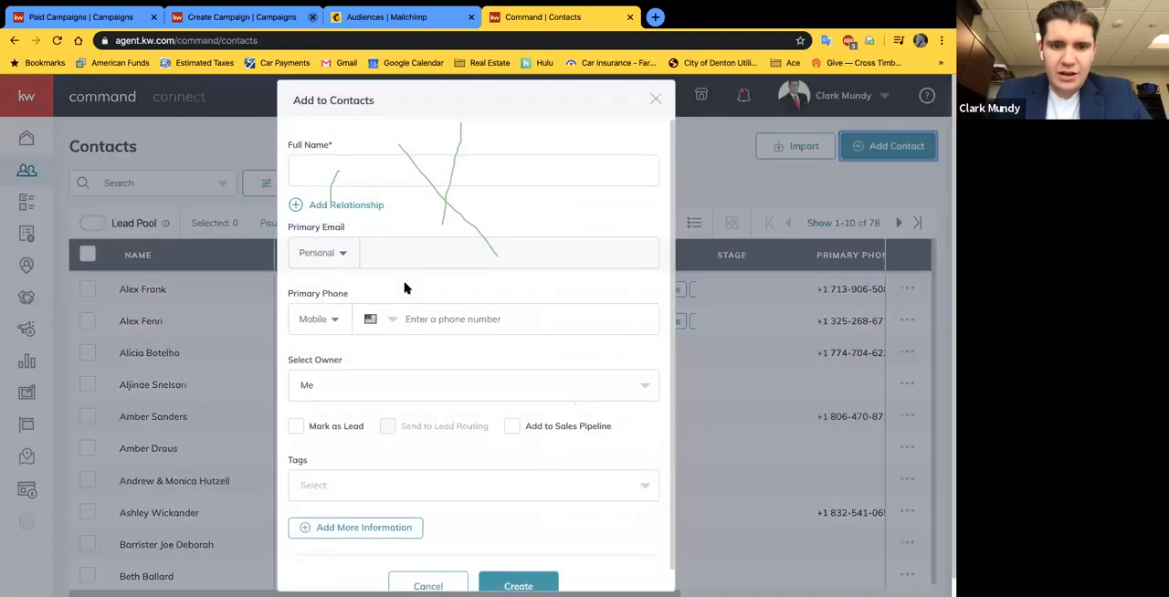
Step: Start adding a new contact and review the name, email, phone, owner and tag fields of the form
scroll(363, 228, "down", 1)
left_click(383, 225)
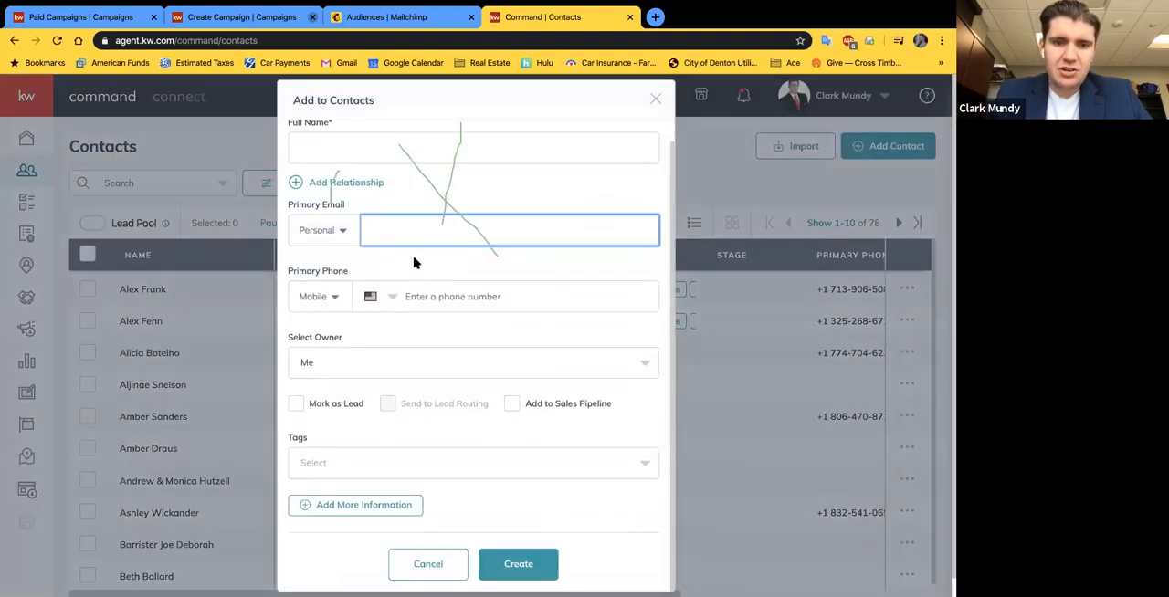
left_click(359, 261)
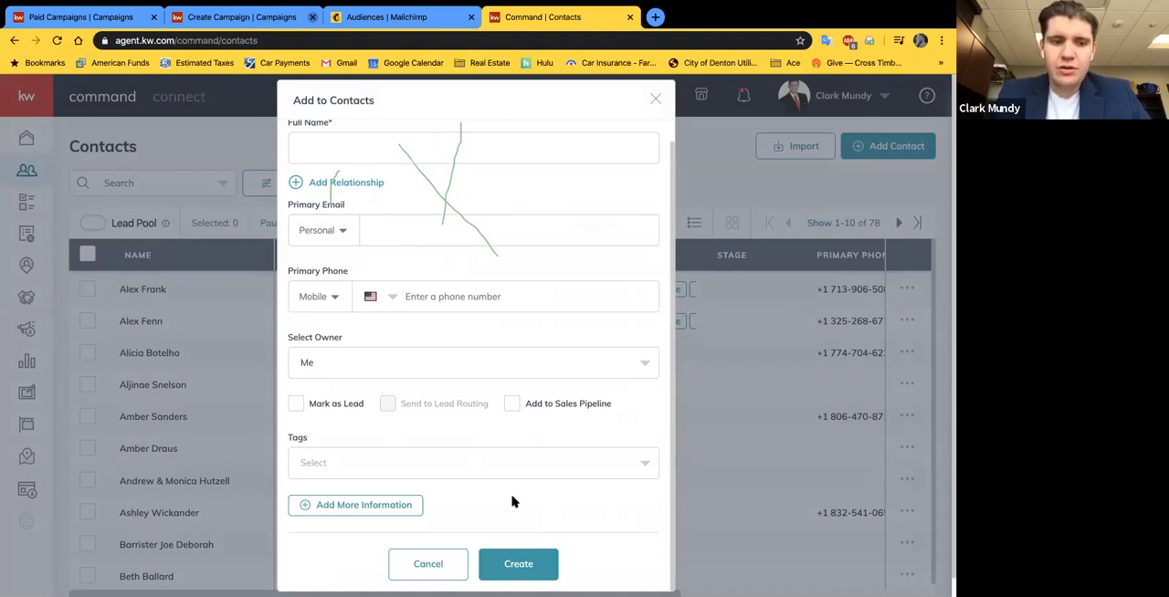
scroll(390, 202, "down", 1)
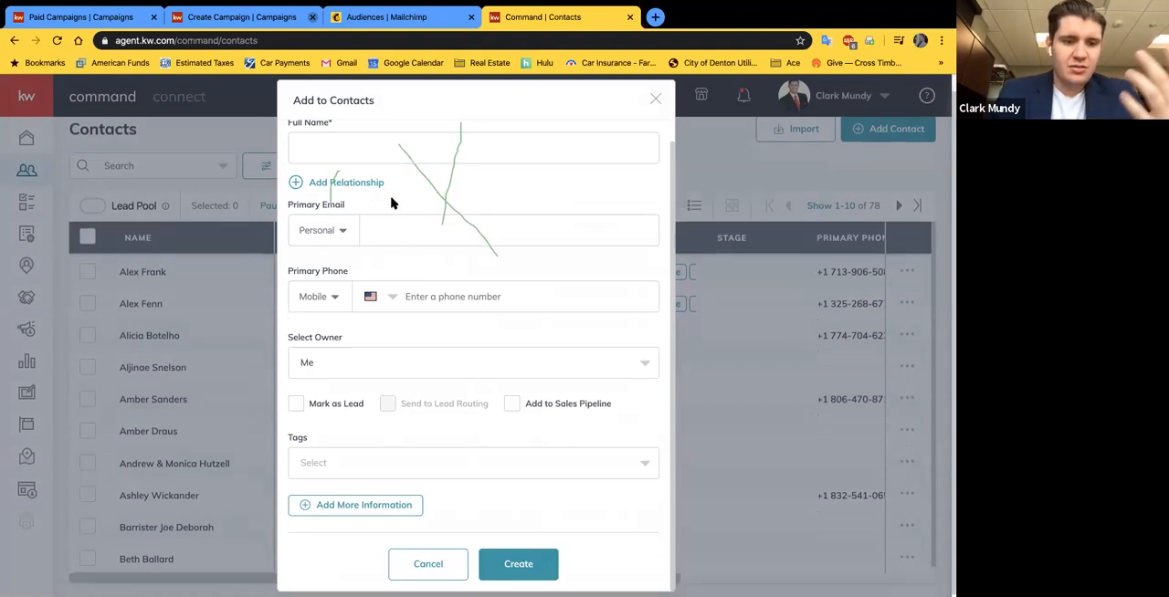
scroll(391, 203, "up", 1)
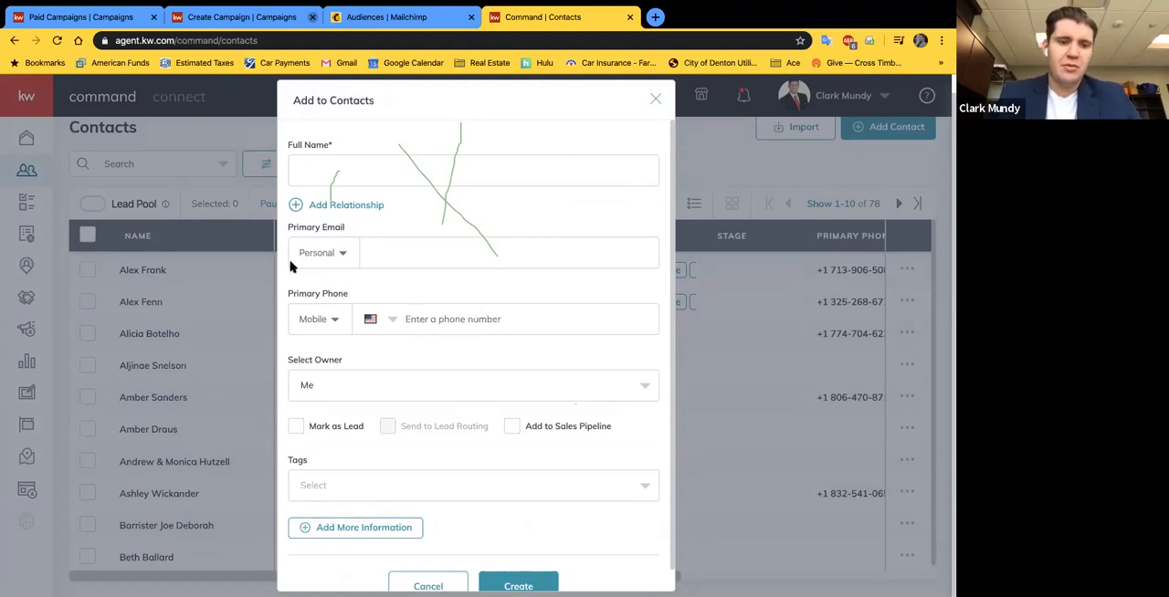
Step: Show the additional information for the new contact, expand the Custom section and add a custom field row
scroll(438, 319, "down", 1)
left_click(328, 501)
left_click(350, 463)
left_click(356, 430)
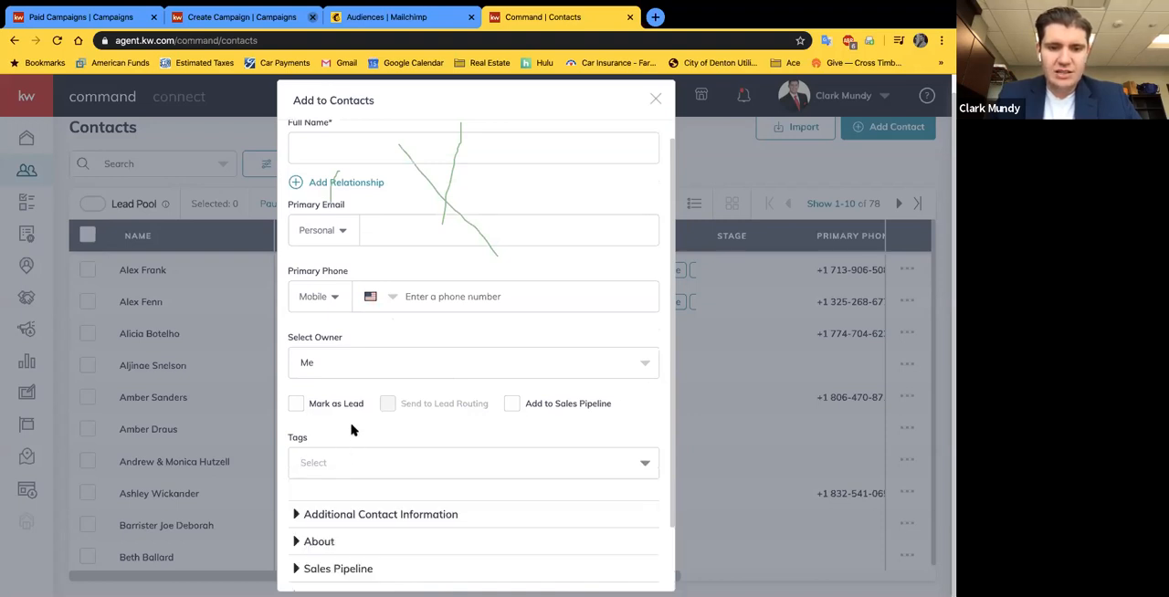
scroll(343, 481, "down", 1)
scroll(343, 481, "down", 1)
left_click(320, 516)
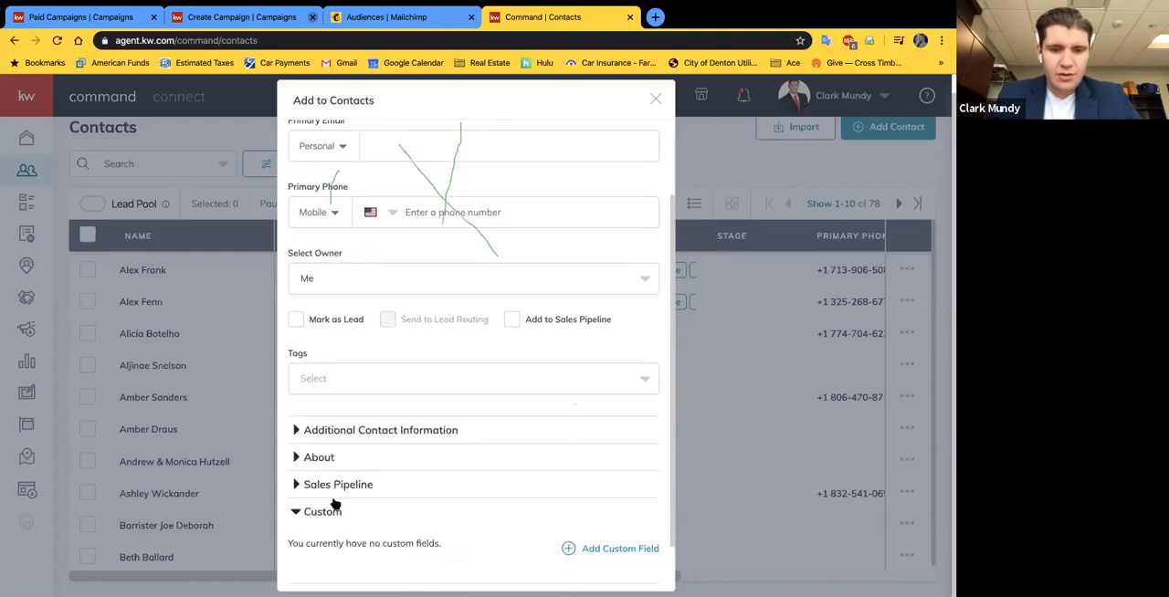
scroll(475, 493, "down", 1)
left_click(606, 497)
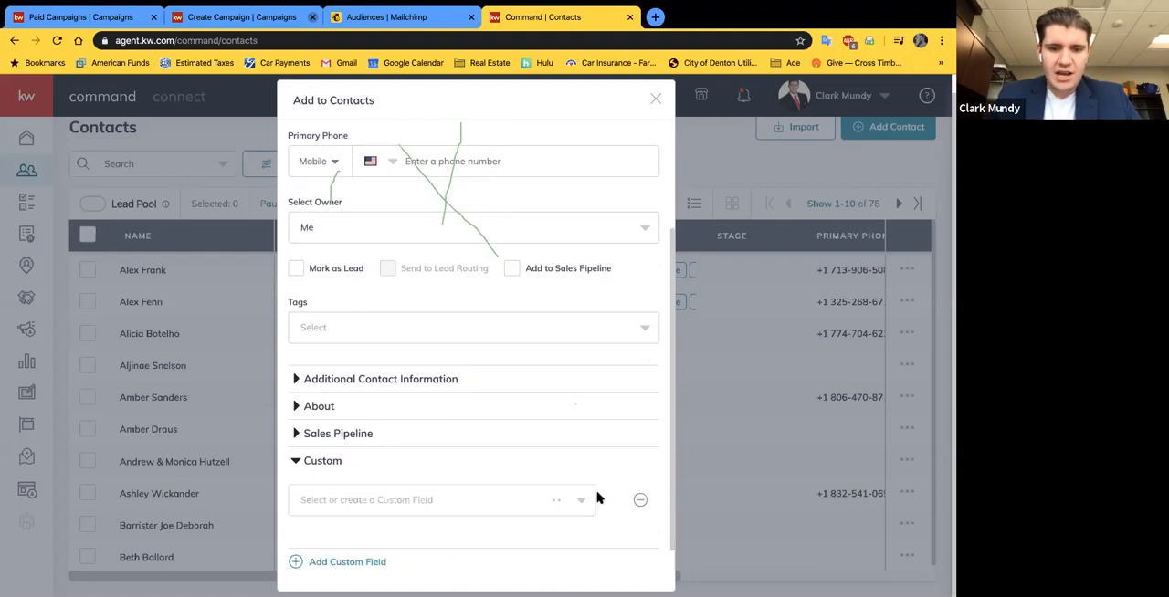
Step: Try entering "Kappa Sig" as the new contact's custom field, then leave the field list
left_click(435, 493)
type("Kappa Sig")
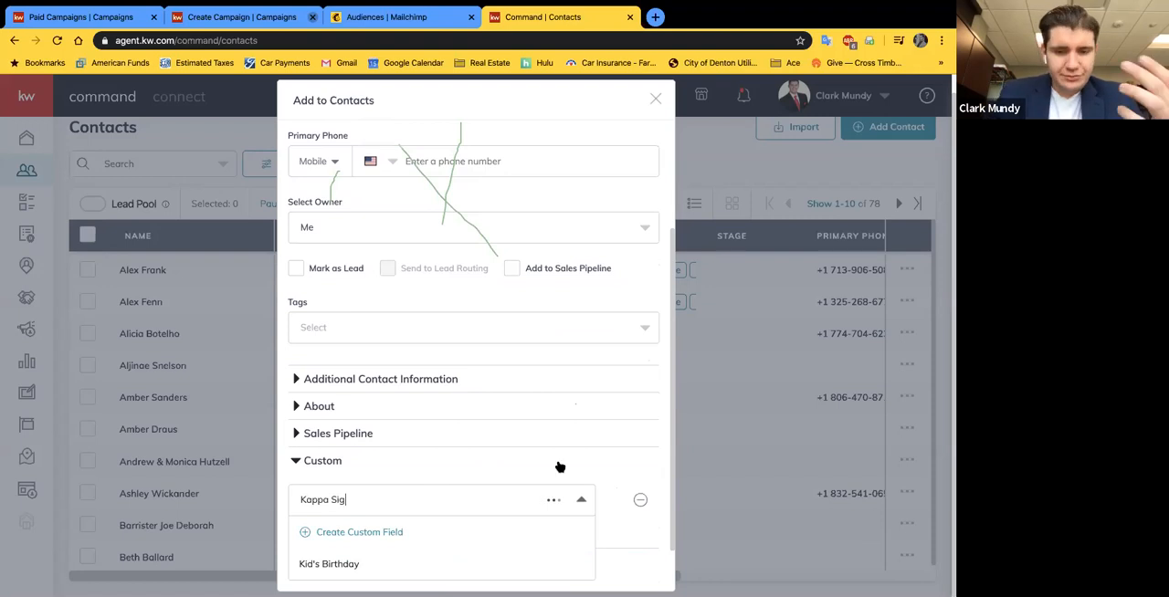
left_click(610, 467)
left_click(322, 519)
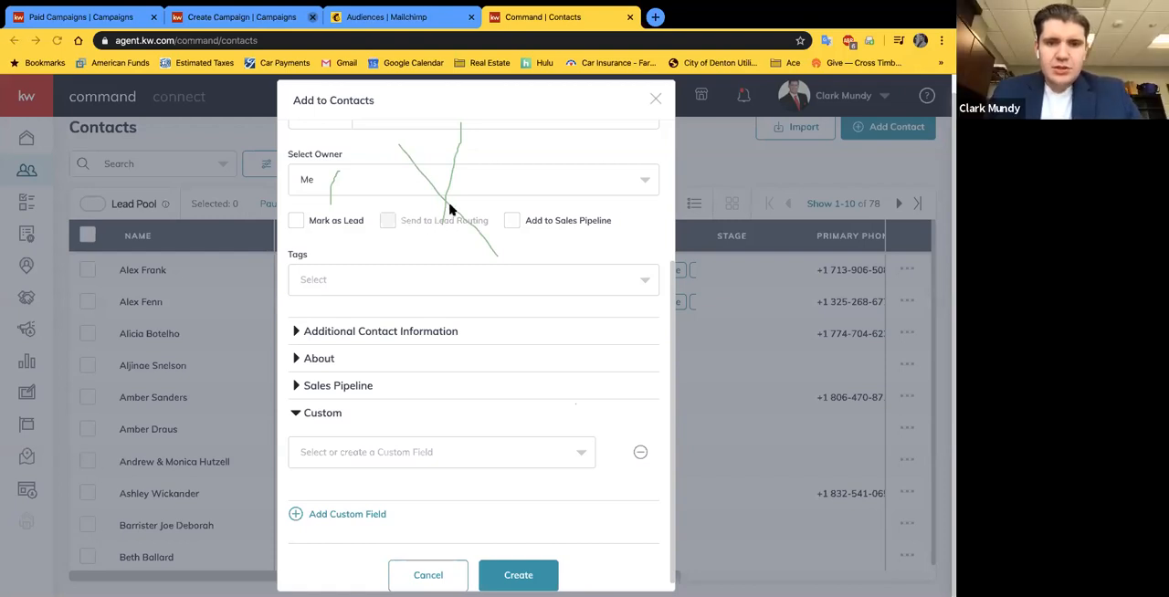
scroll(449, 209, "up", 5)
Step: Return to the campaign configuration and enter "Keller Williams Realty Dallas DFW Southlake" as the Market Center name
left_click(91, 14)
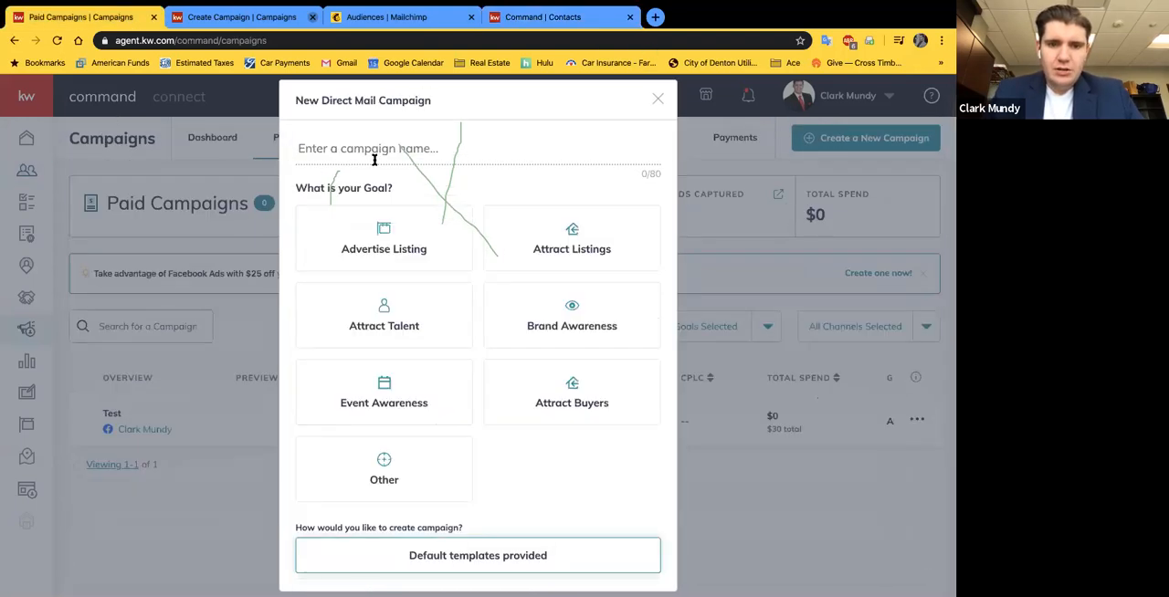
left_click(199, 20)
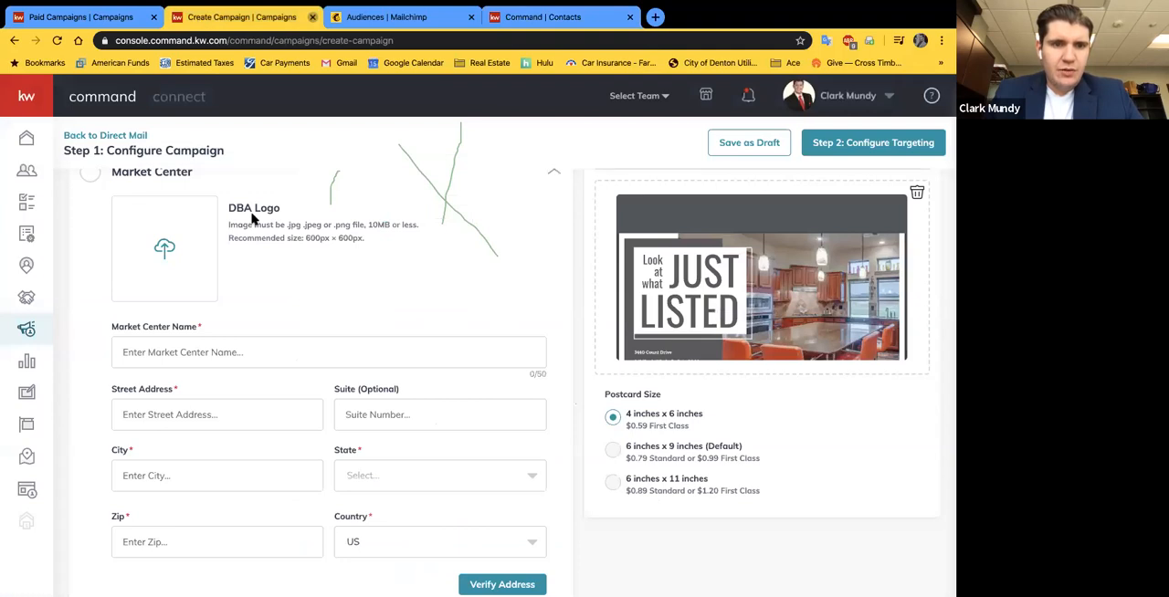
scroll(259, 229, "up", 2)
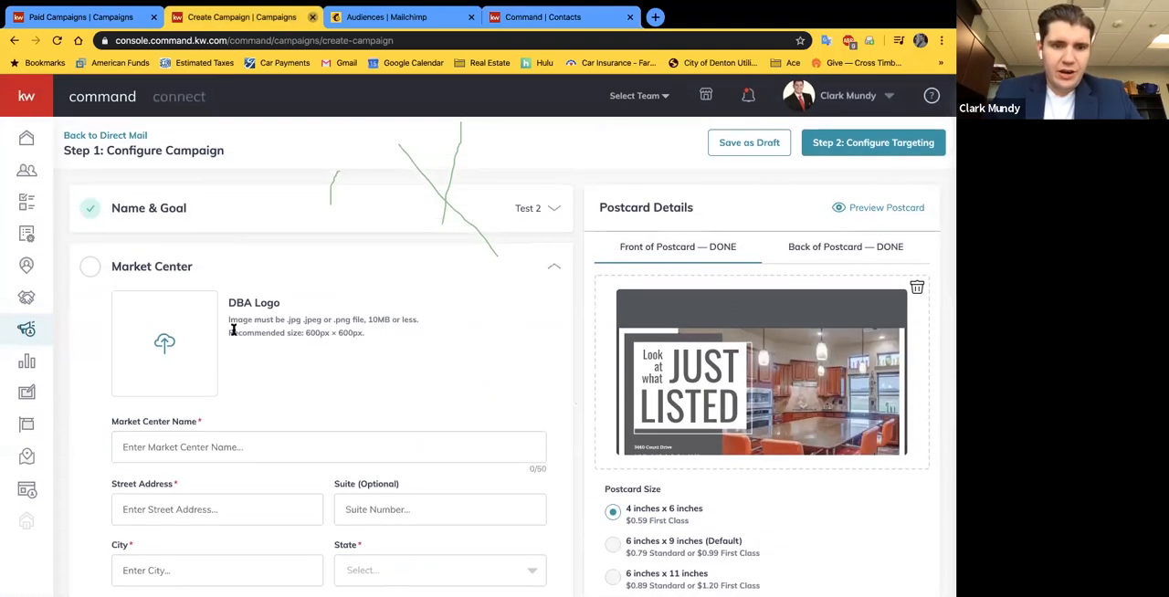
scroll(233, 331, "down", 1)
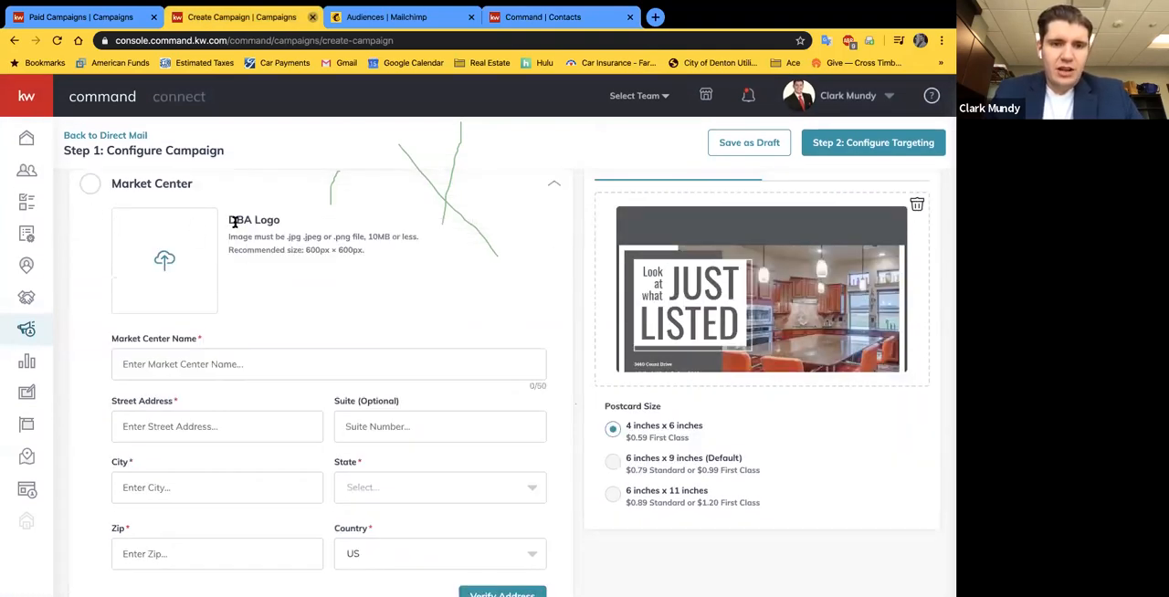
scroll(256, 310, "down", 1)
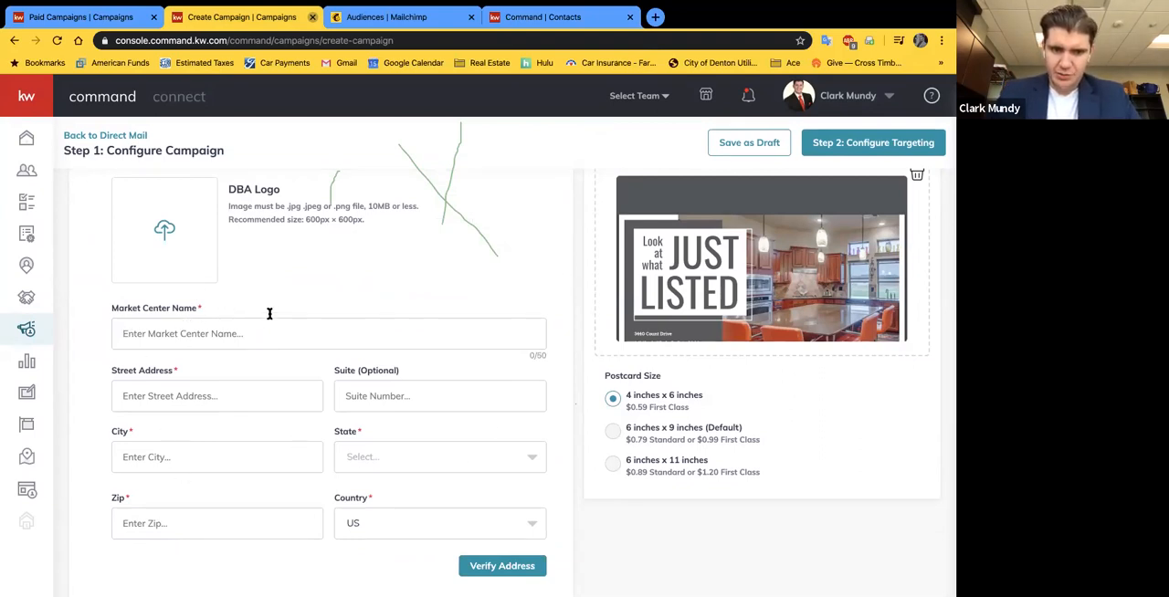
type("Keller Williams")
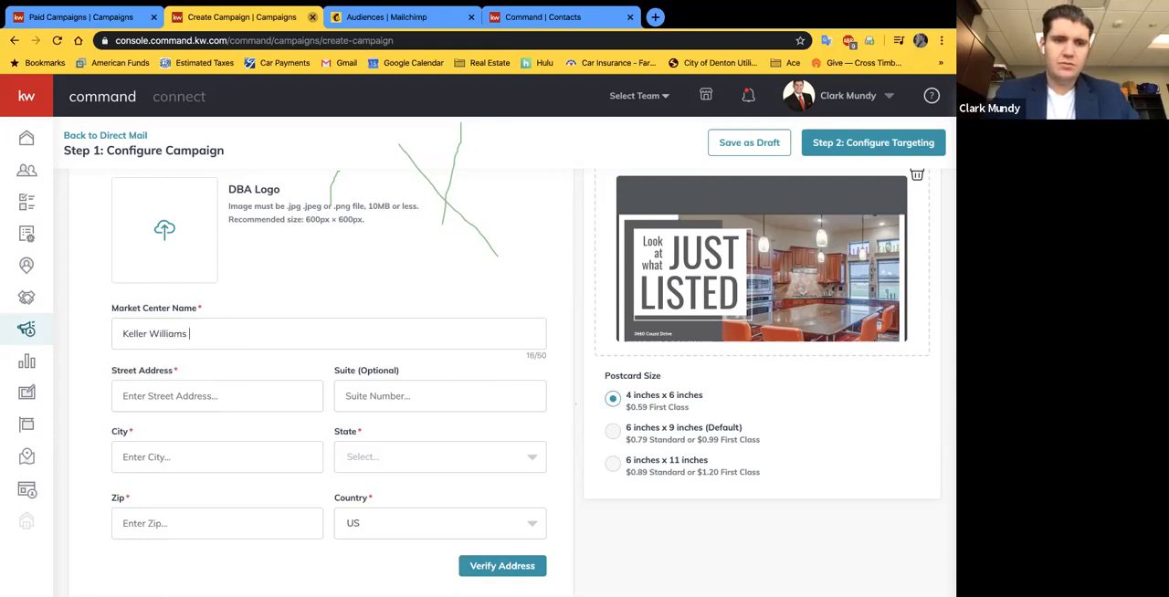
type(" Realty Dal")
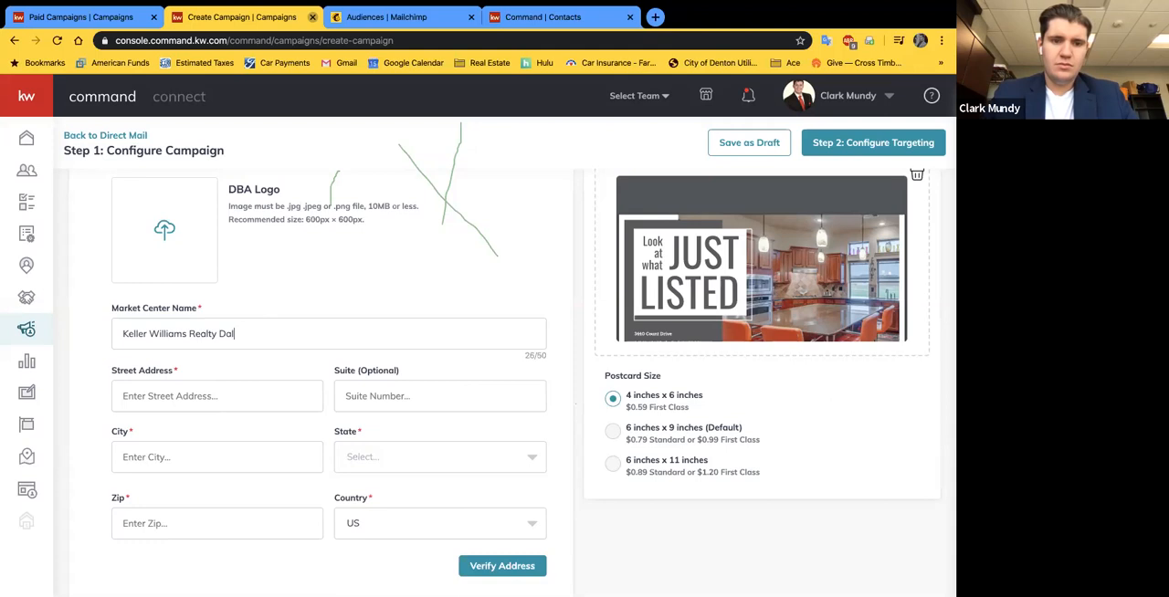
type("las DFW Southlake")
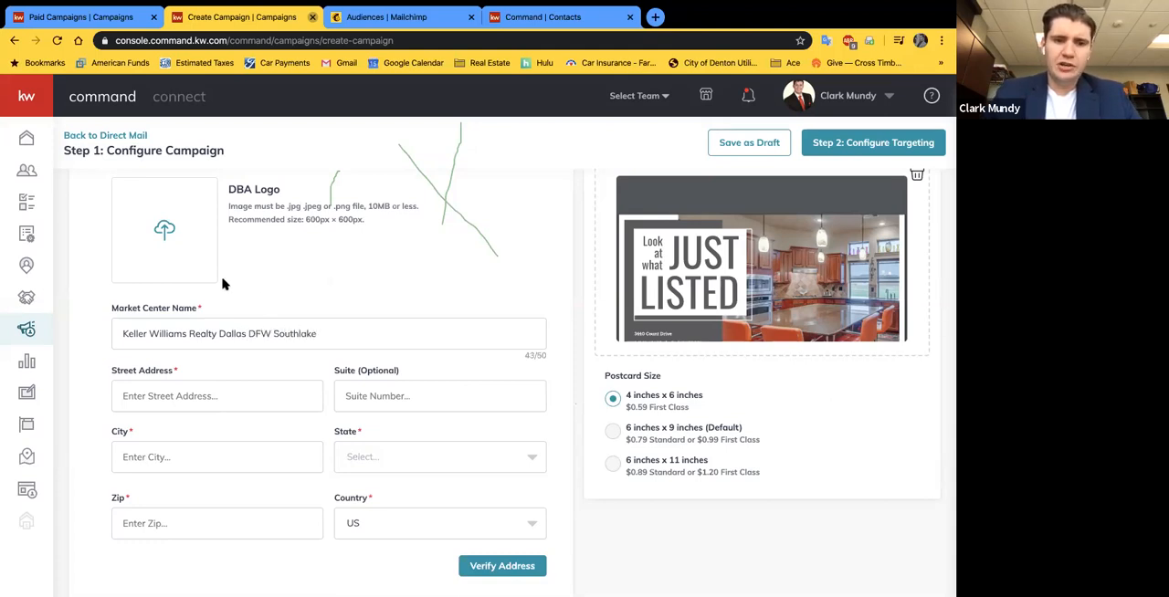
scroll(288, 289, "down", 1)
left_click_drag(320, 301, 95, 297)
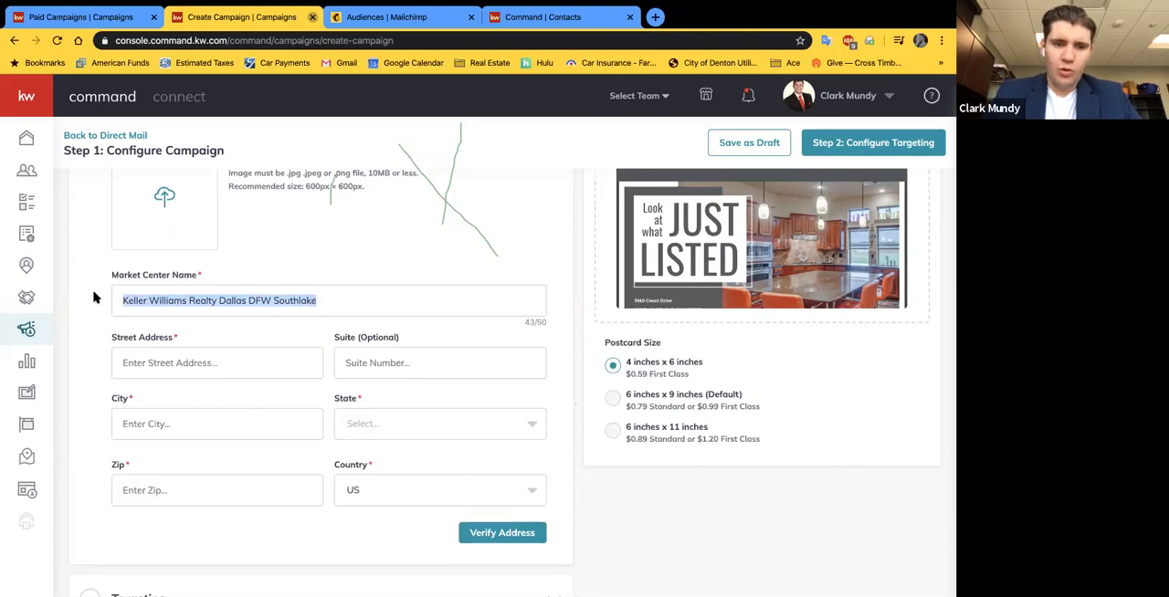
left_click(189, 322)
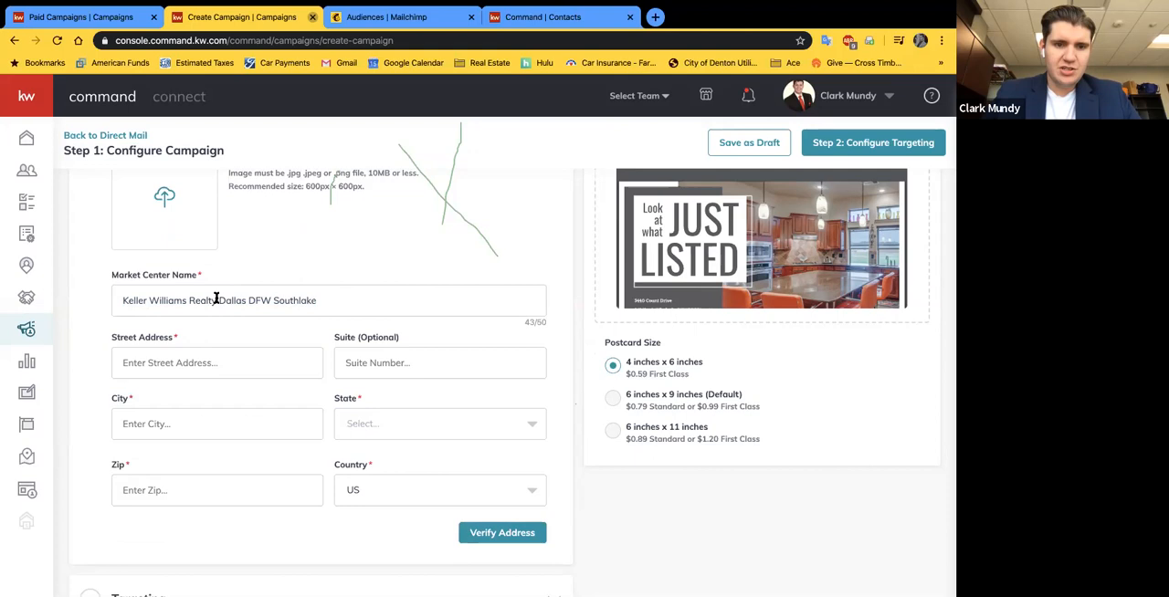
Step: Fill in the market center's street address, city, state and ZIP code, and verify it by confirming the corrected address
left_click(192, 360)
type("2106 E State Hwy 114")
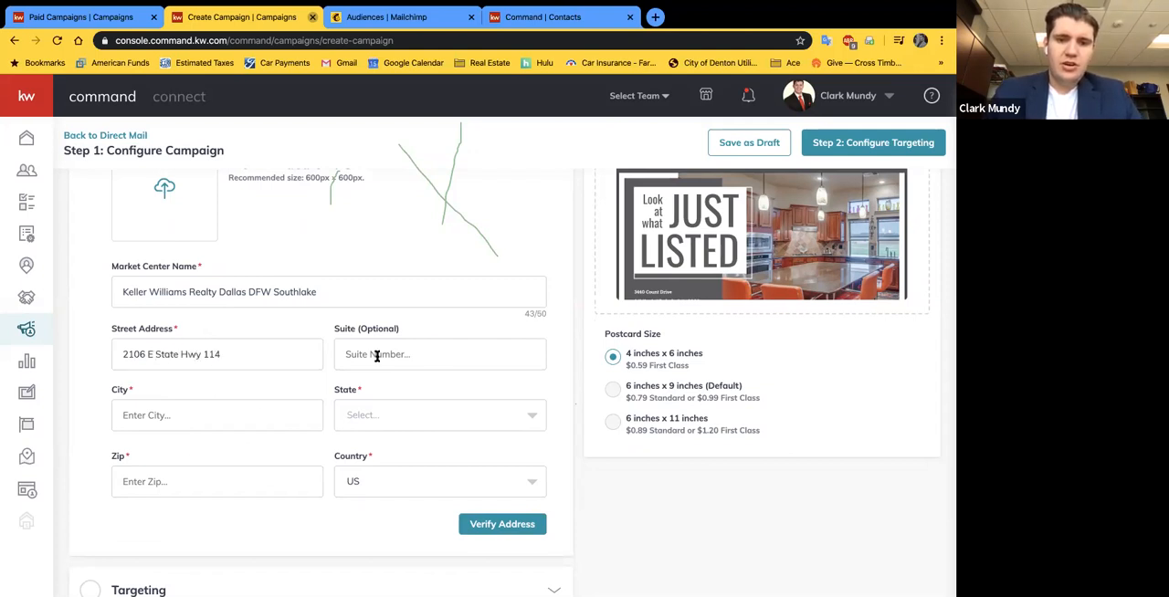
left_click(217, 400)
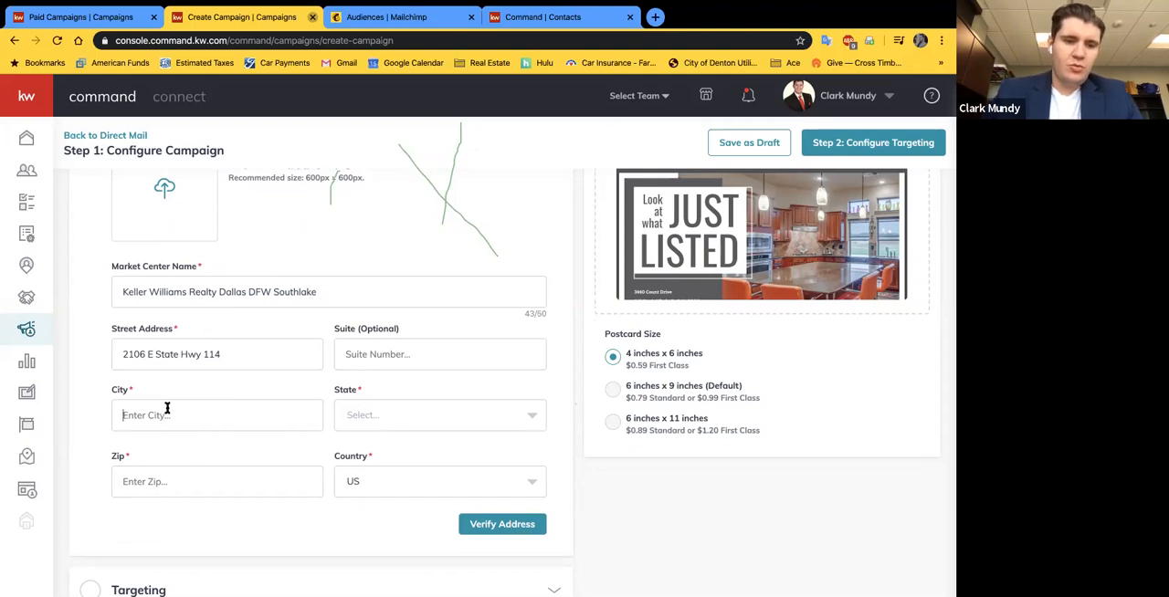
type("Southlake")
key("Tab")
type("TX")
left_click(378, 449)
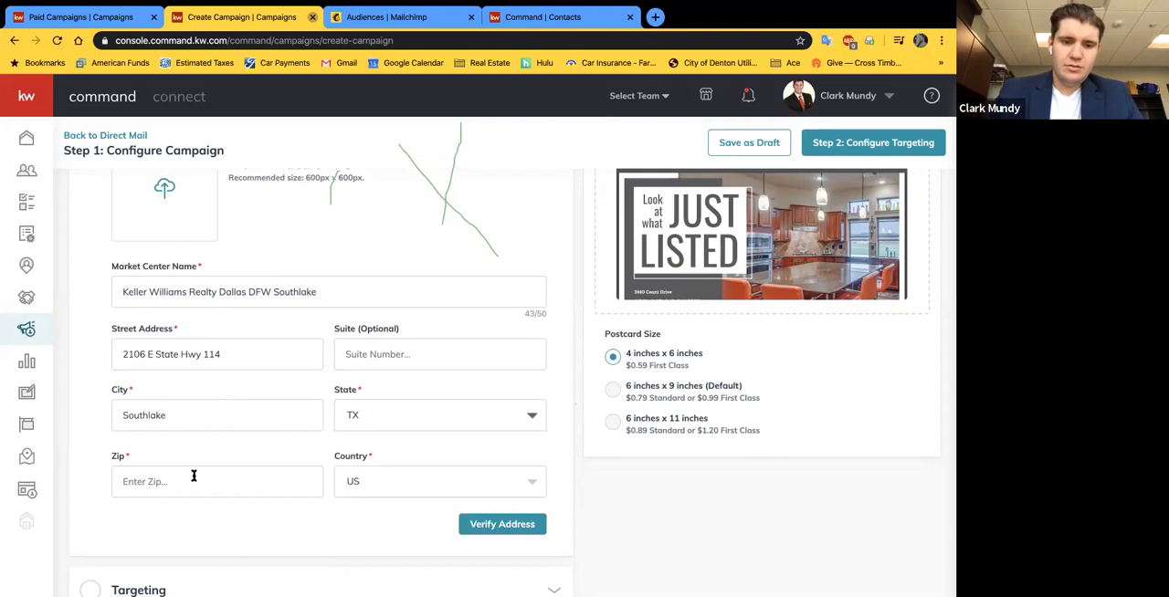
type("762092")
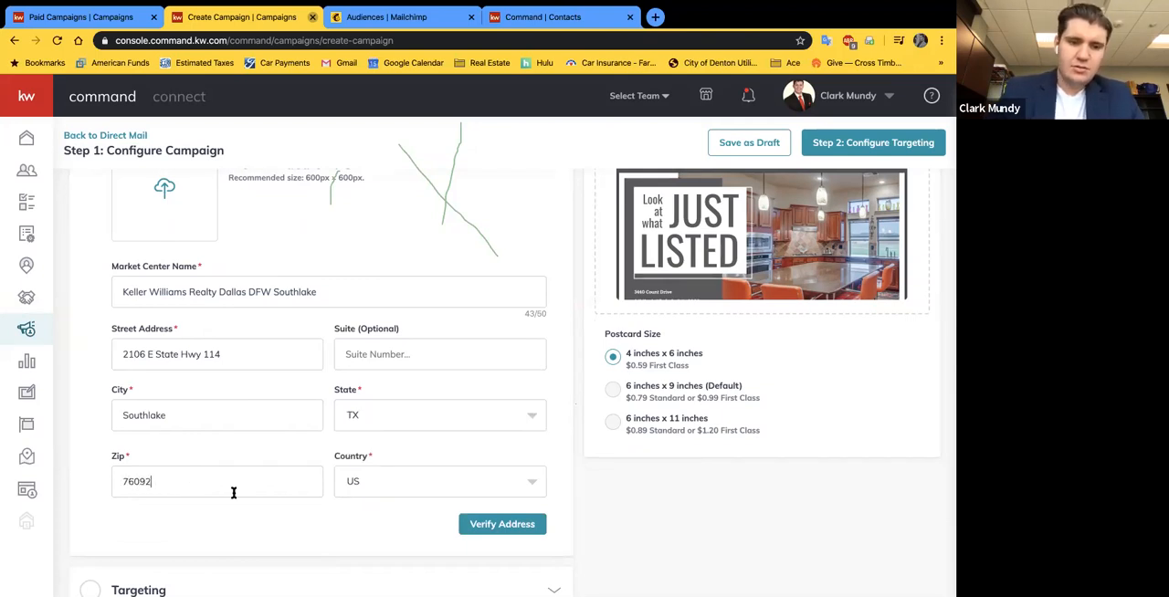
left_click(483, 527)
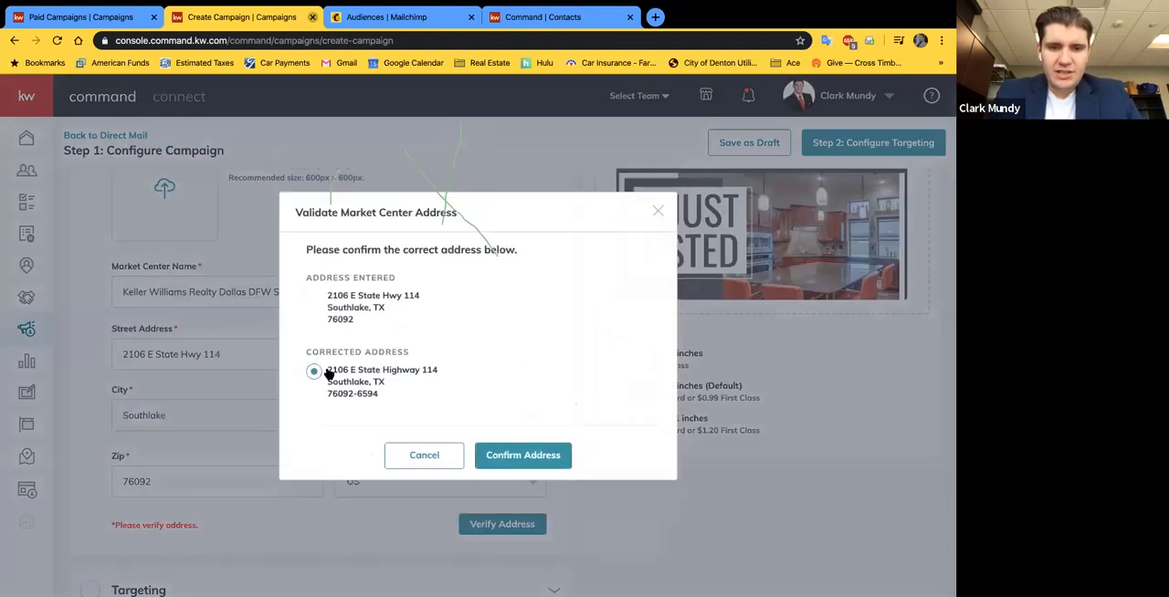
left_click(499, 456)
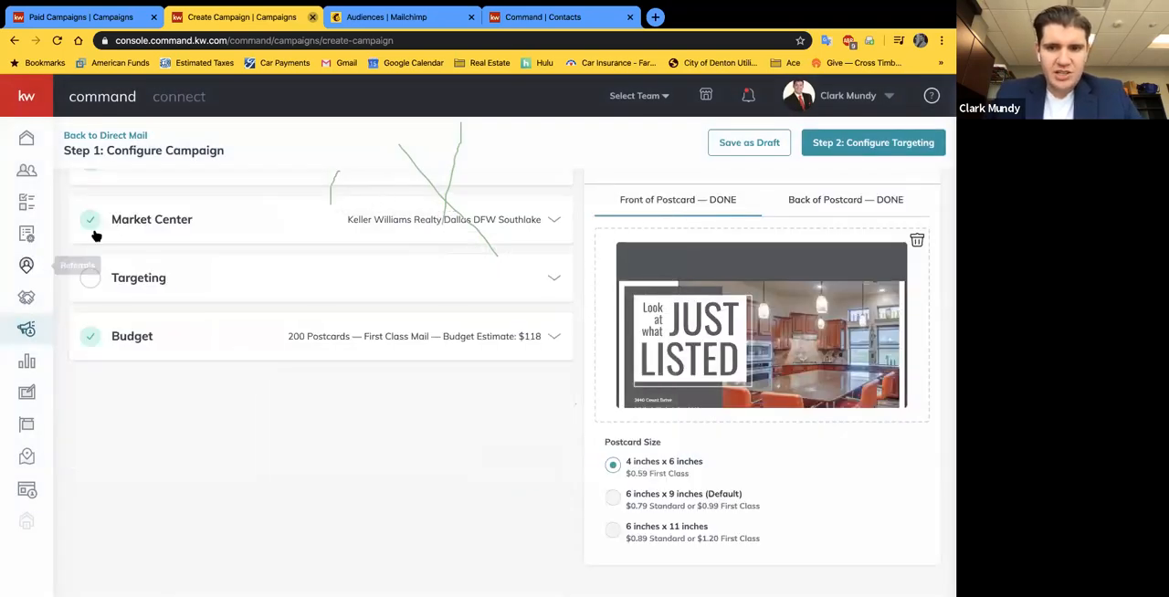
Step: Expand the Targeting section and compare the Local Targeting and Target my Database options, returning to Local Targeting
left_click(556, 280)
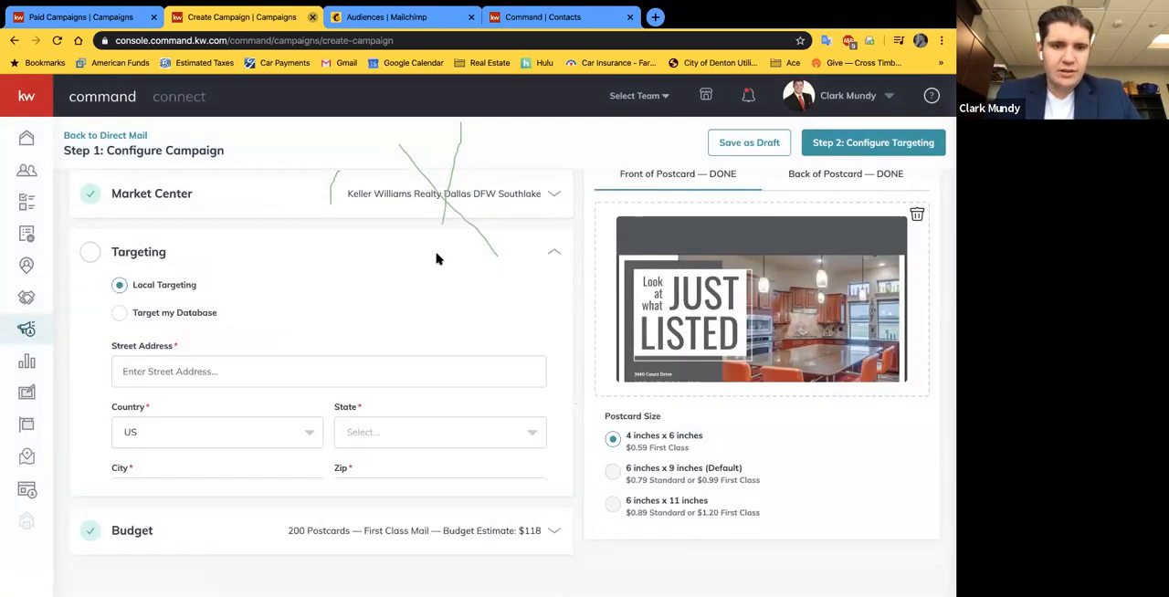
scroll(148, 230, "up", 1)
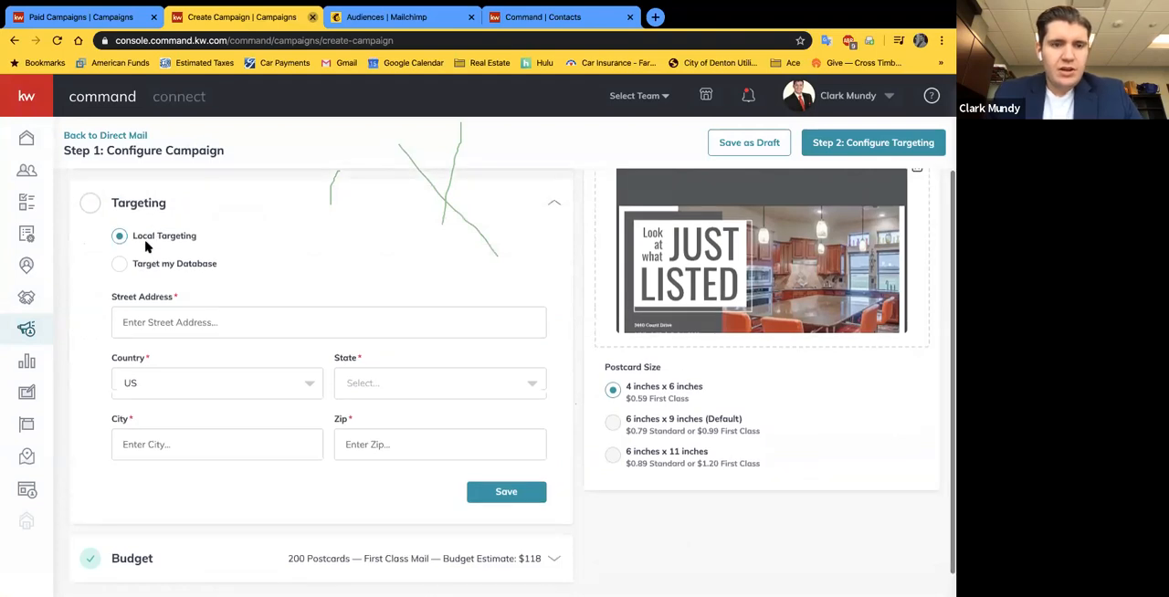
scroll(151, 246, "up", 1)
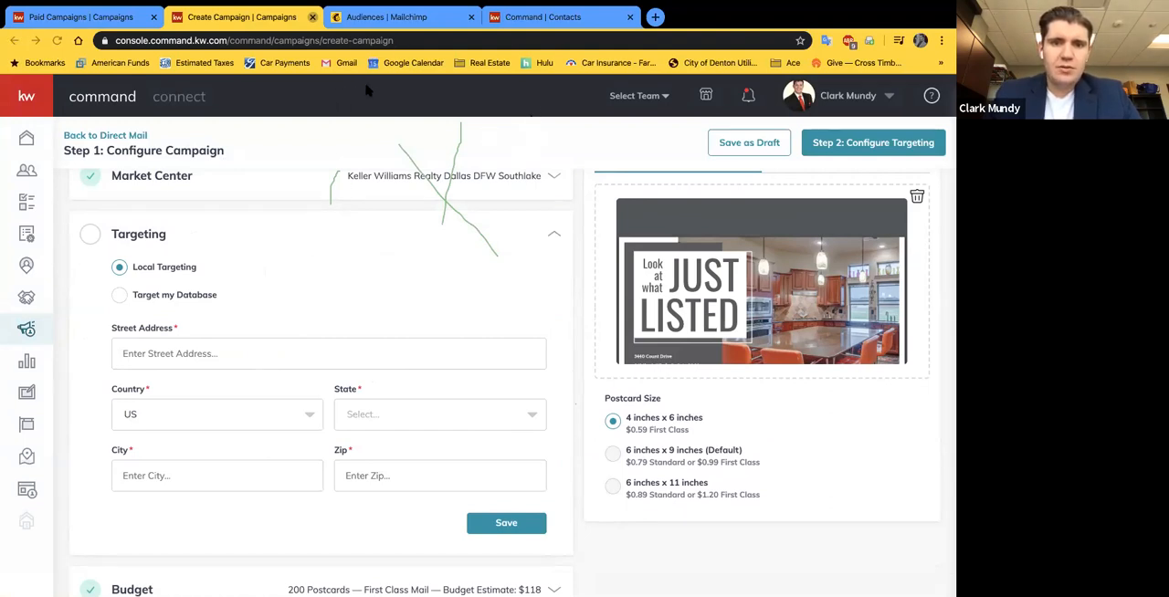
left_click(120, 295)
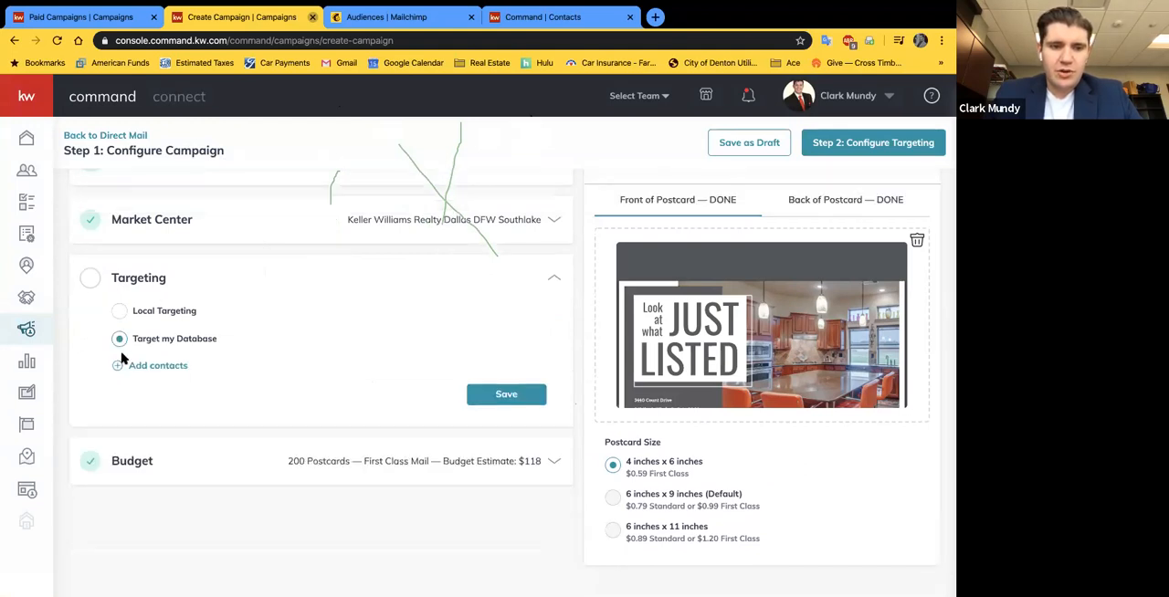
left_click(119, 311)
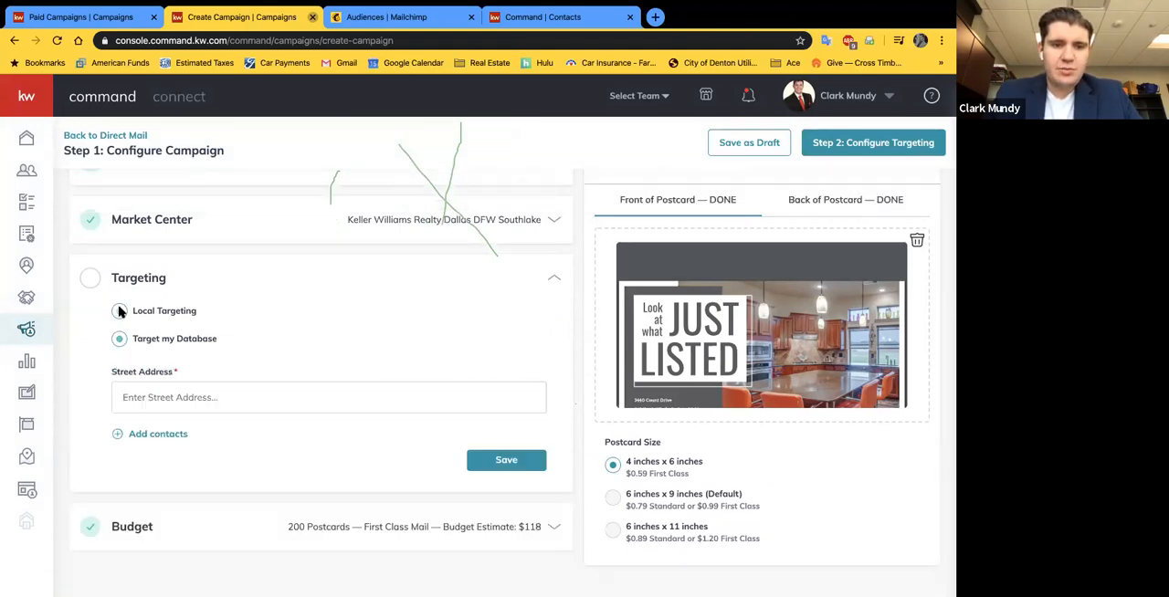
Step: Fill in the Local Targeting street address, state, city and ZIP code for the listing and save the section
left_click(203, 358)
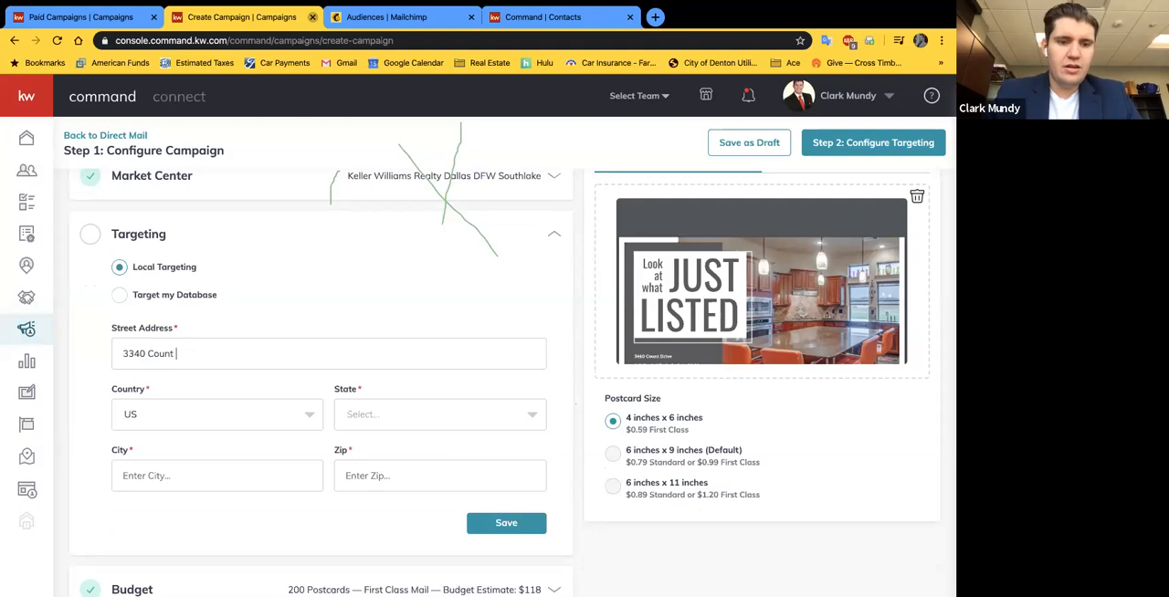
left_click(352, 405)
type("tx")
left_click(352, 446)
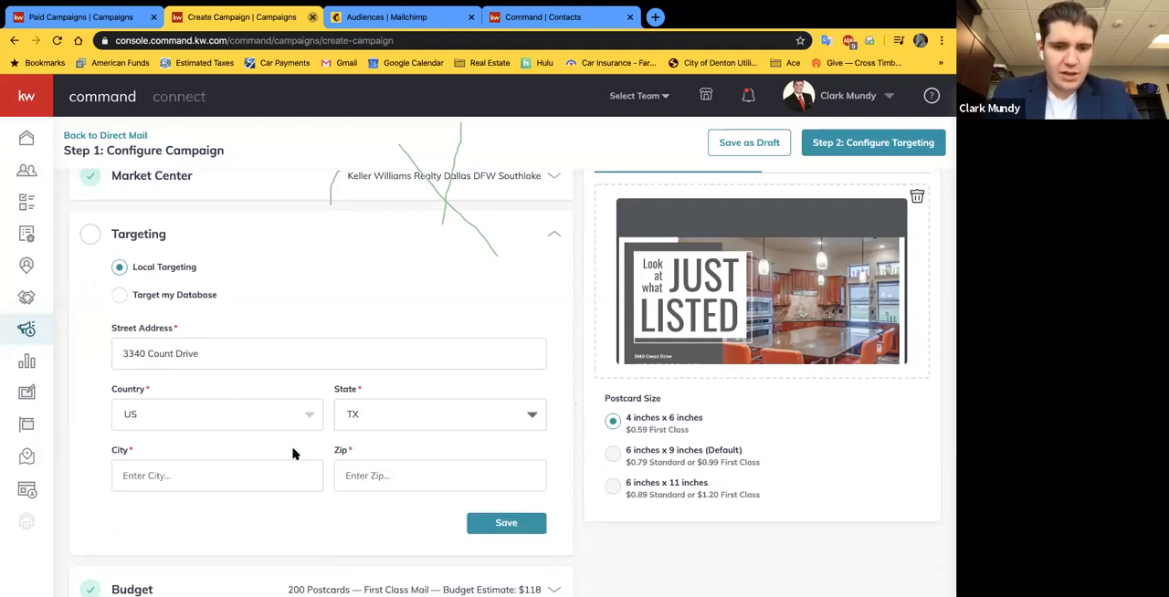
type("Fort Worth")
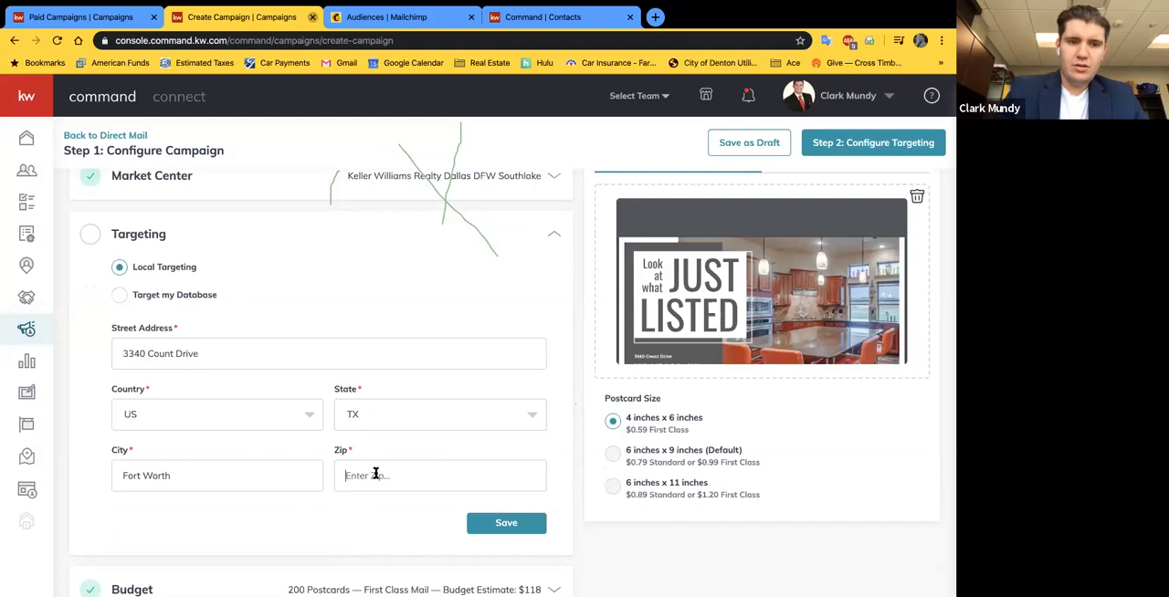
left_click(375, 474)
type("76244")
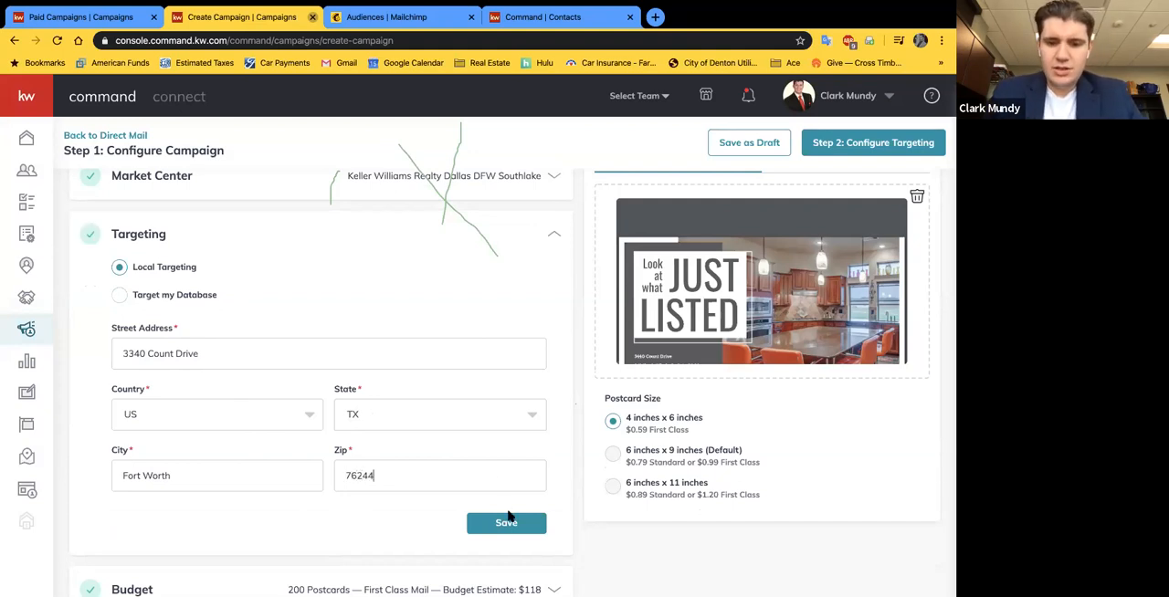
left_click(507, 523)
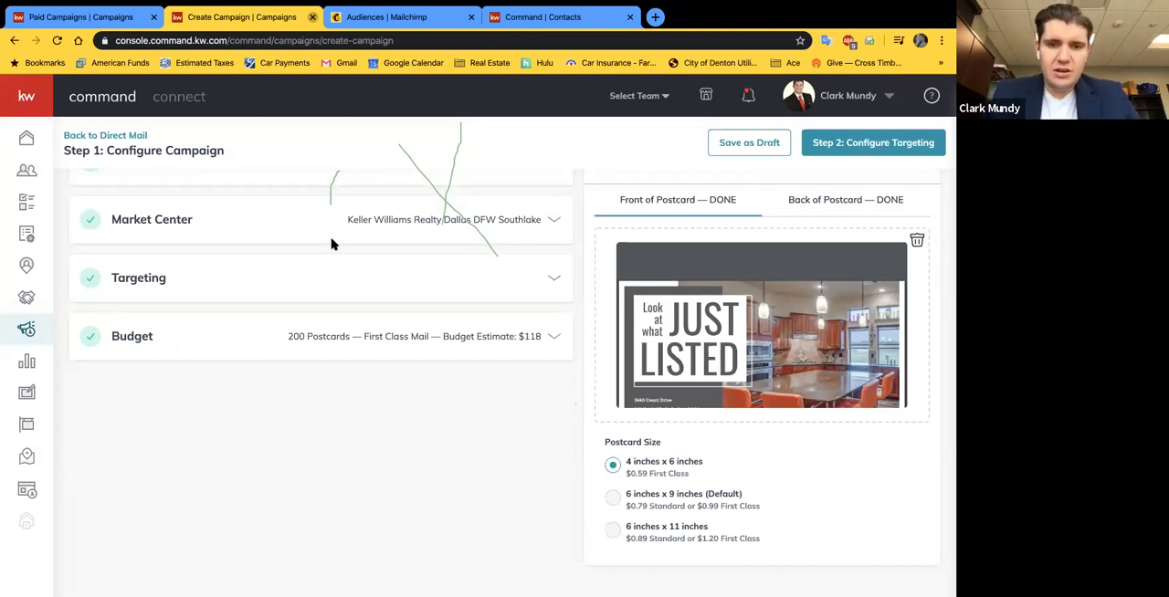
Step: Preview the front and back of the uploaded postcard, then close the preview
scroll(332, 244, "up", 1)
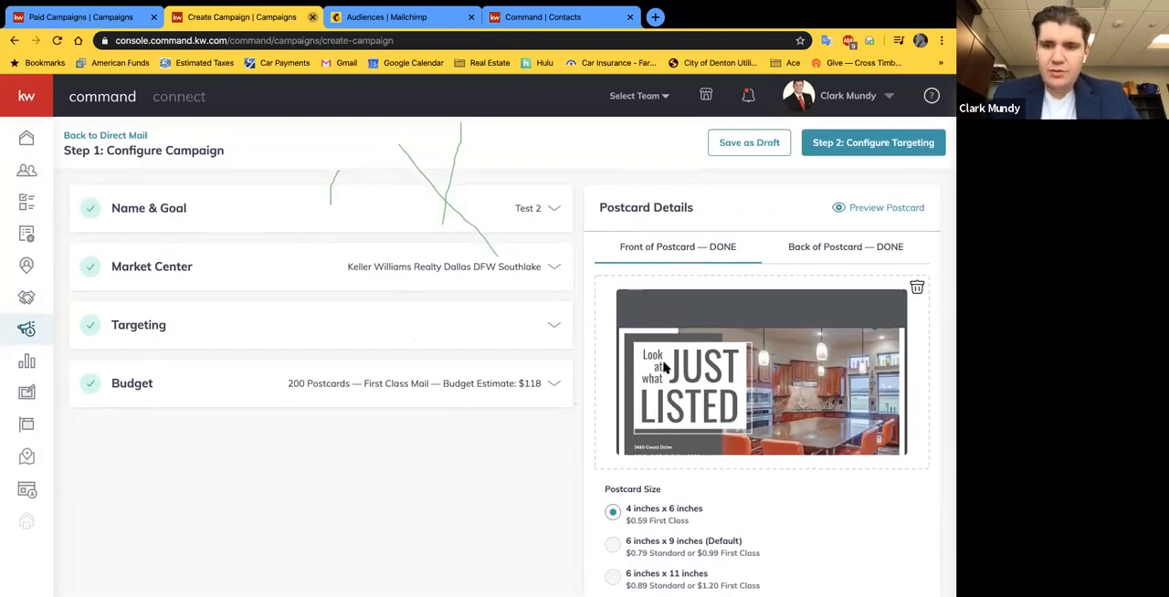
left_click(876, 208)
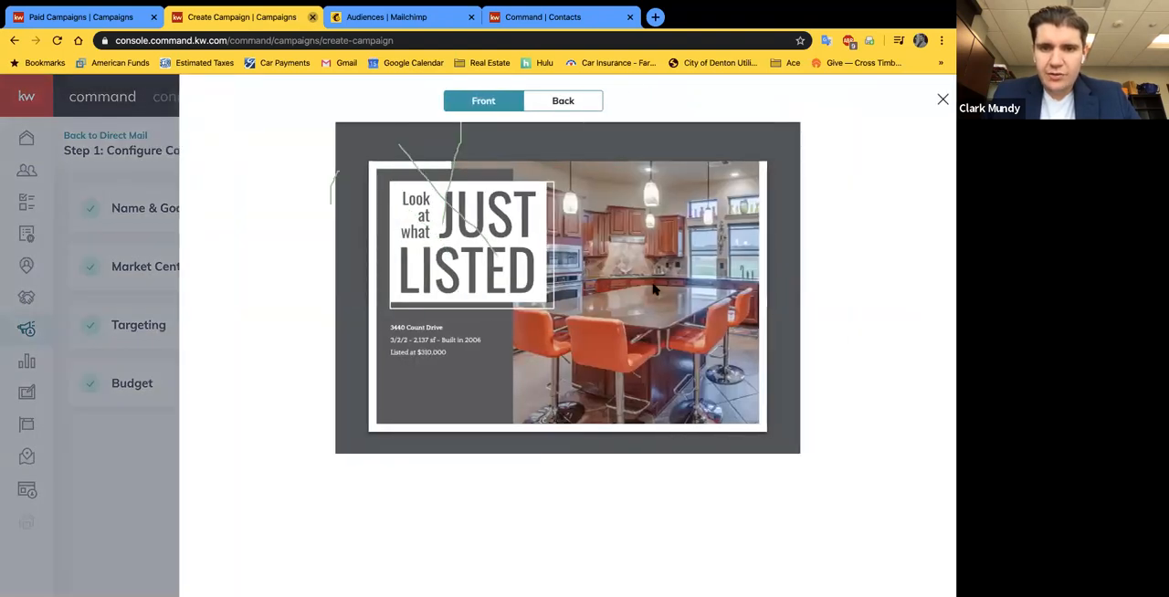
left_click(557, 95)
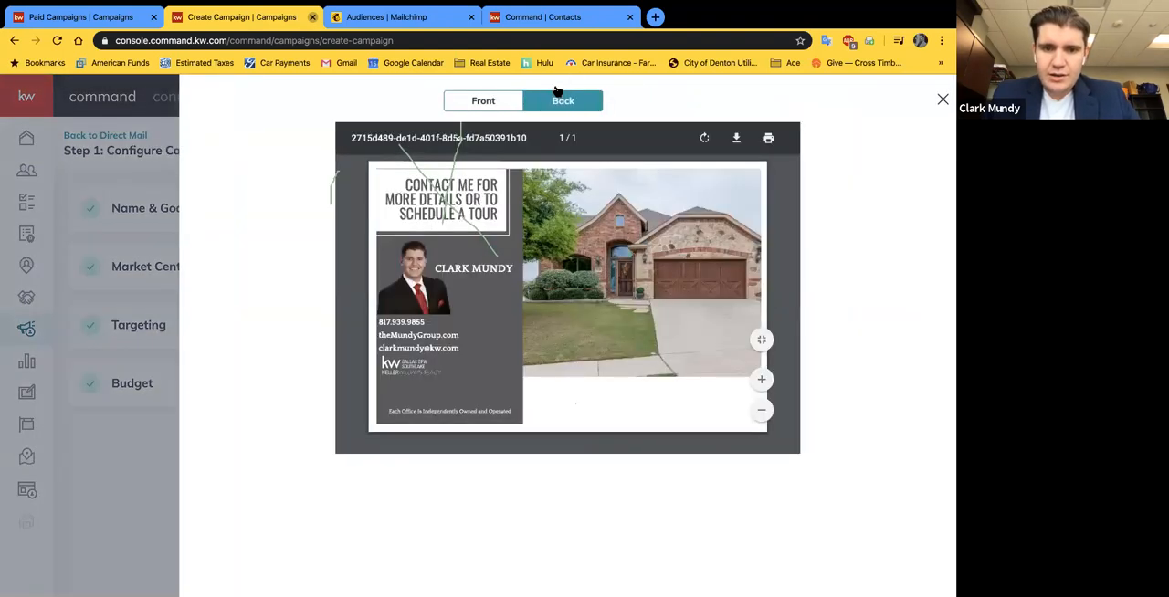
left_click(942, 98)
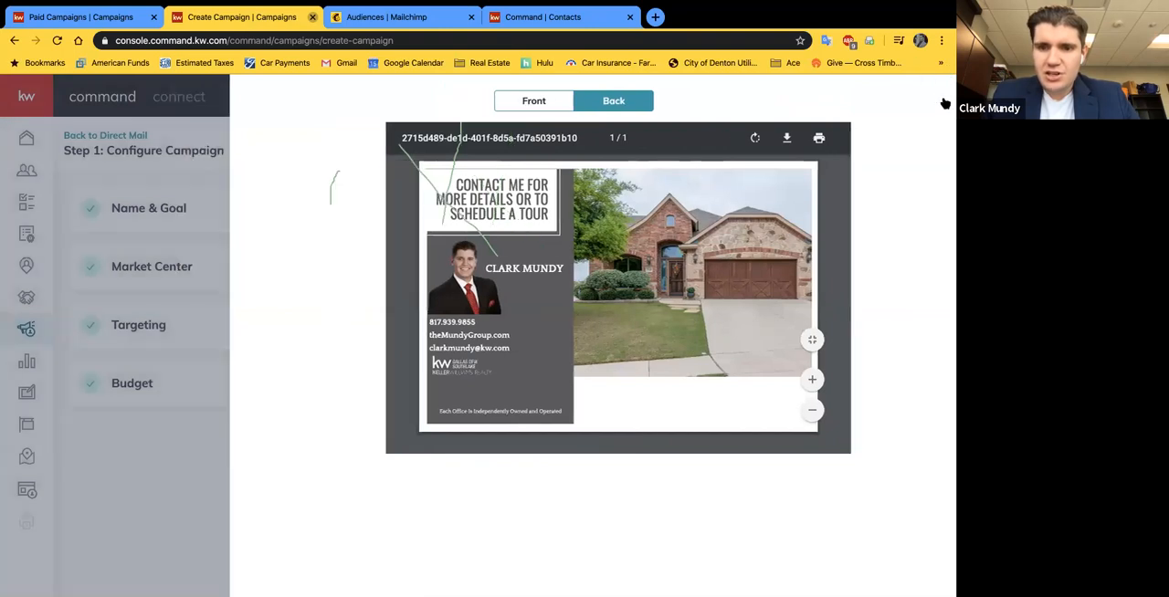
Step: Expand the Budget section and check the available postage classes without changing the selection
left_click(243, 392)
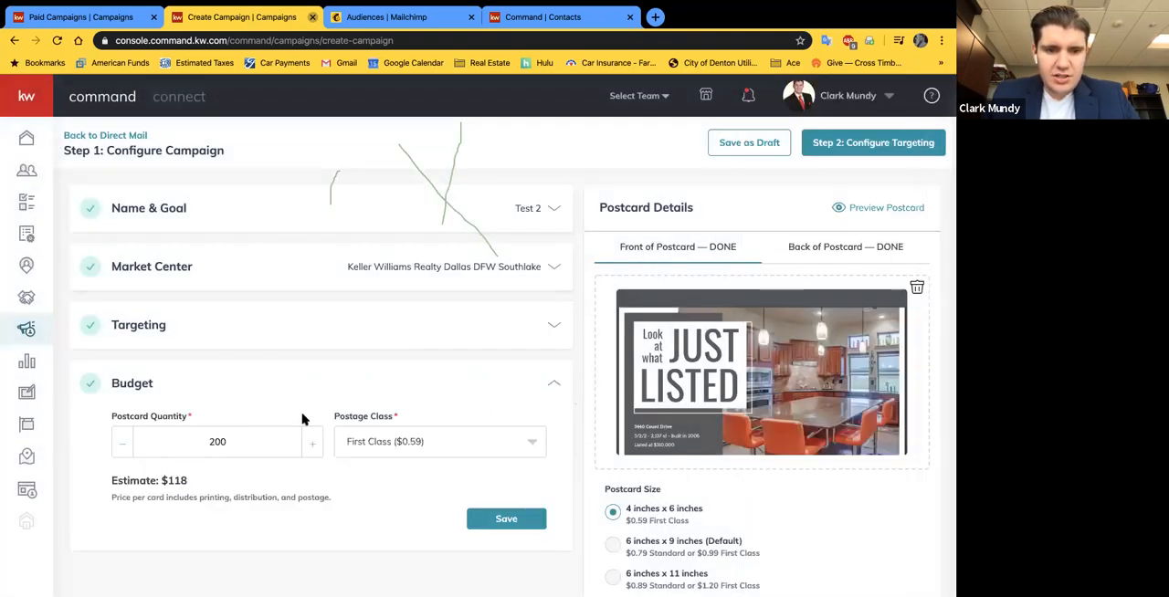
scroll(267, 468, "down", 1)
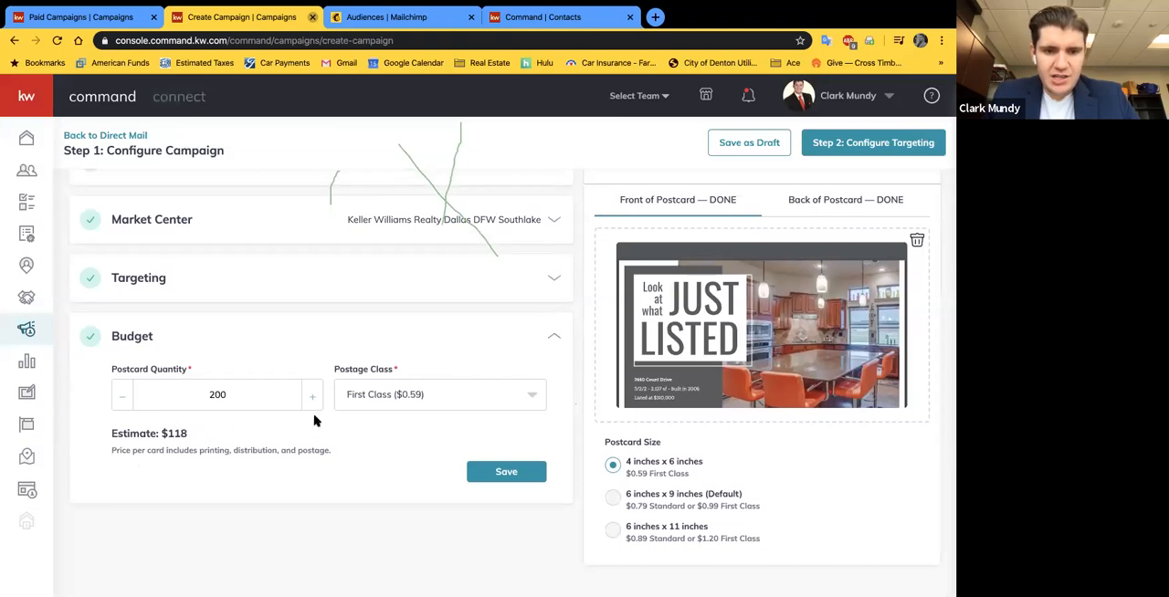
left_click(528, 399)
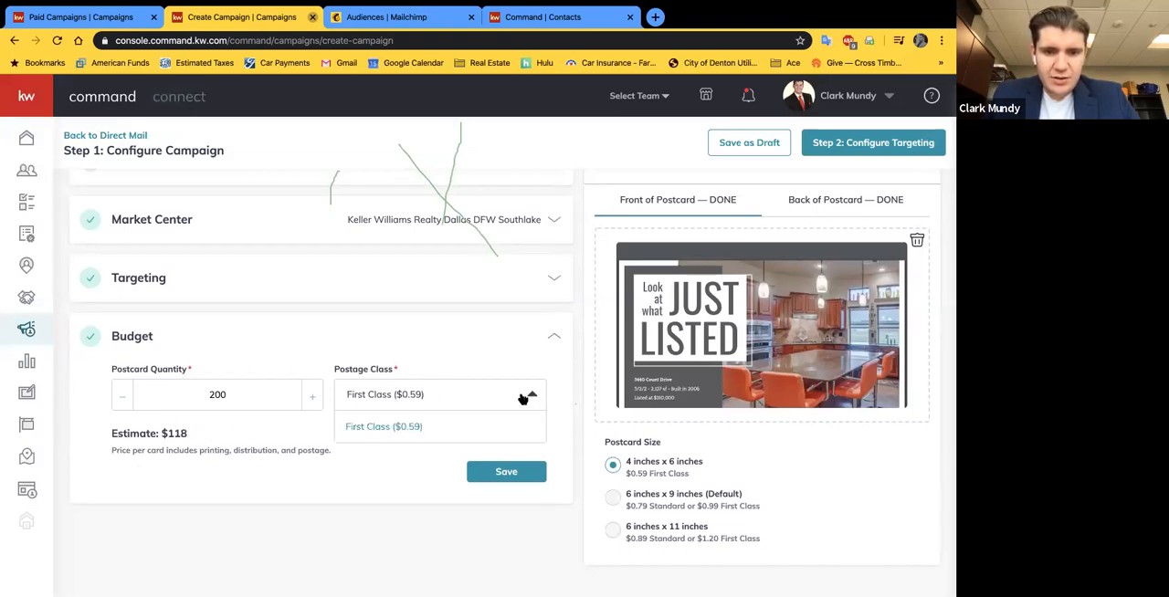
left_click(337, 309)
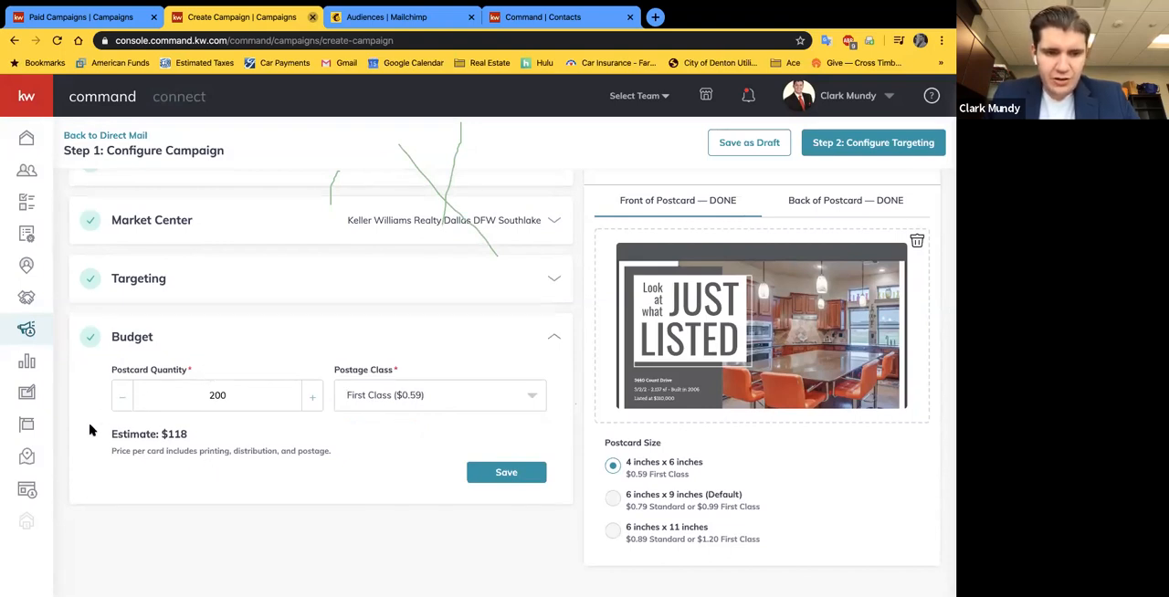
Step: Reduce the postcard quantity to 169 with First Class postage and save the budget
left_click(122, 404)
left_click(122, 403)
left_click(122, 403)
left_click(122, 403)
left_click(122, 404)
left_click(122, 403)
left_click(122, 403)
left_click(122, 404)
left_click(122, 403)
left_click(122, 403)
left_click(122, 404)
left_click(122, 403)
left_click(122, 404)
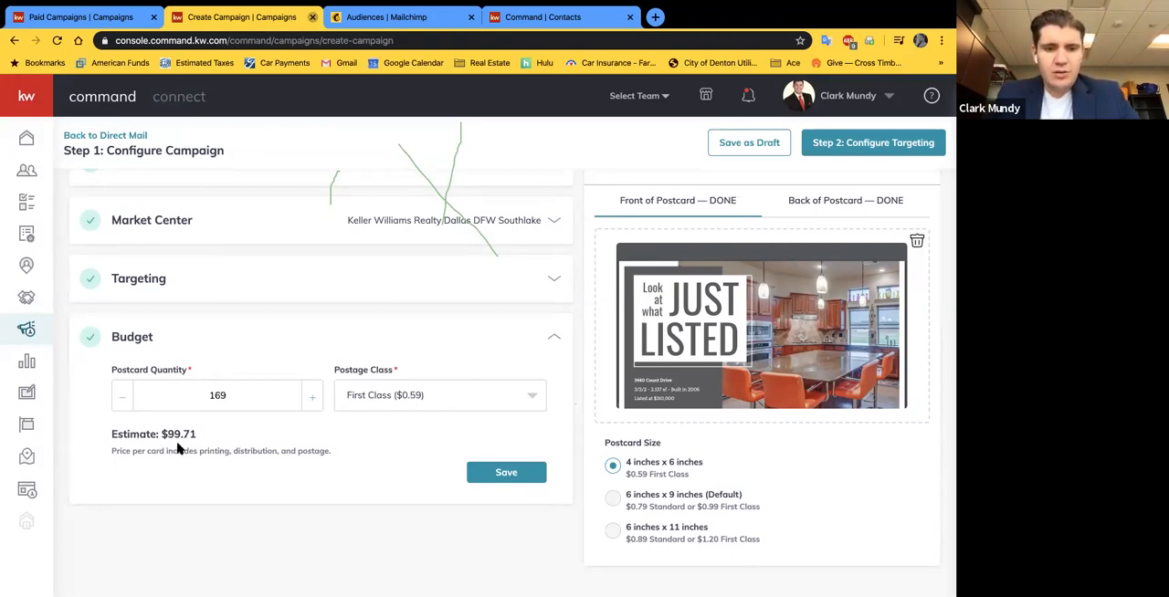
left_click(492, 474)
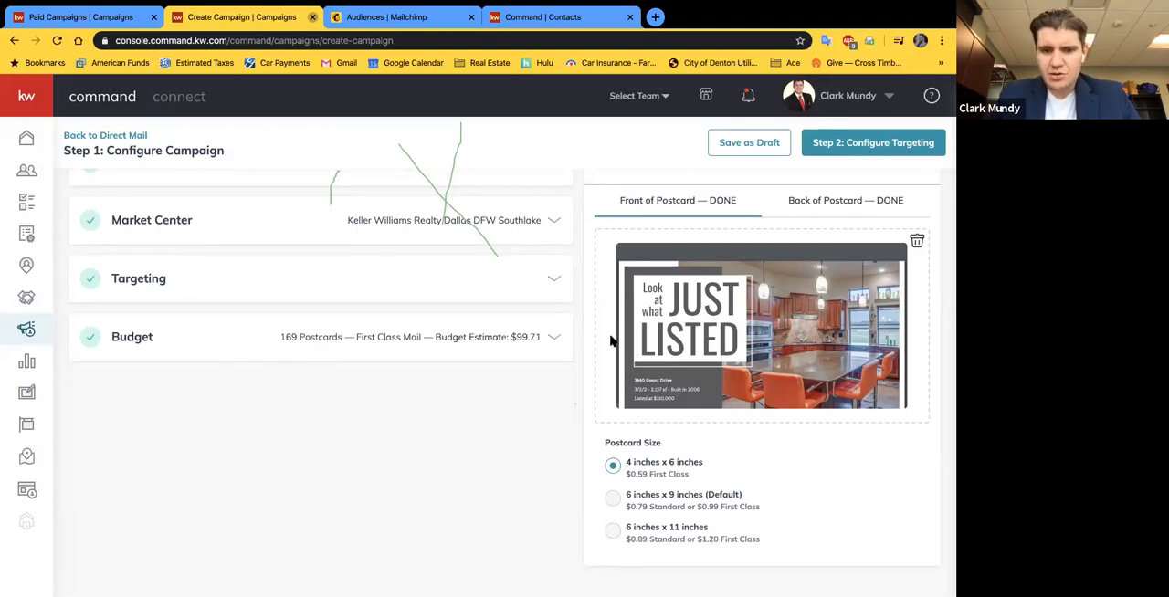
Step: Proceed to Configure Targeting and confirm creating the campaign
left_click(895, 154)
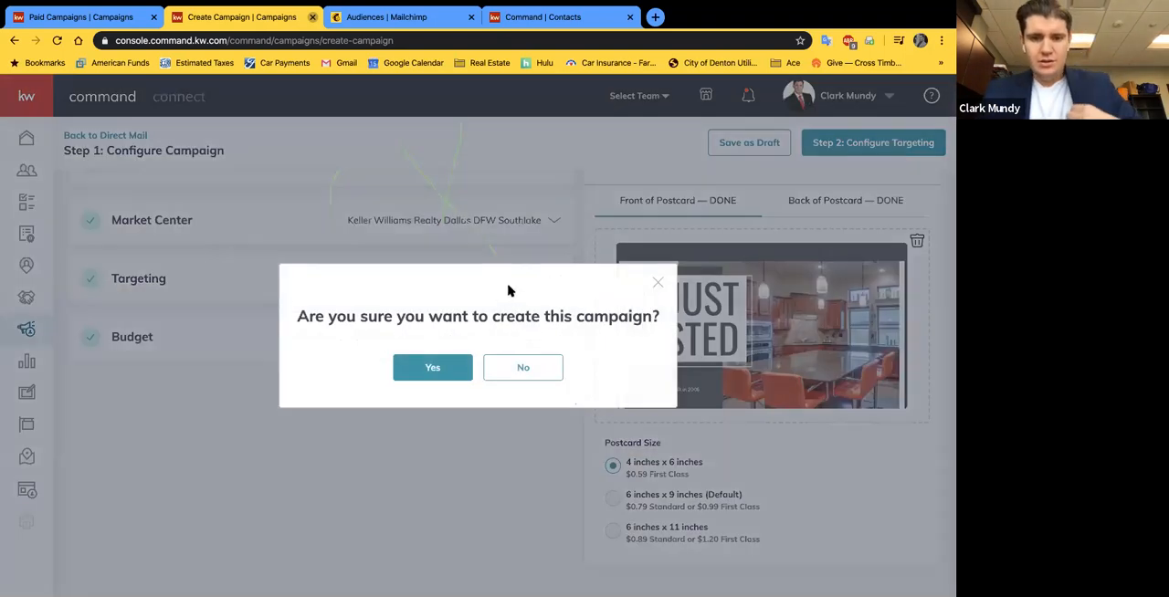
left_click(429, 365)
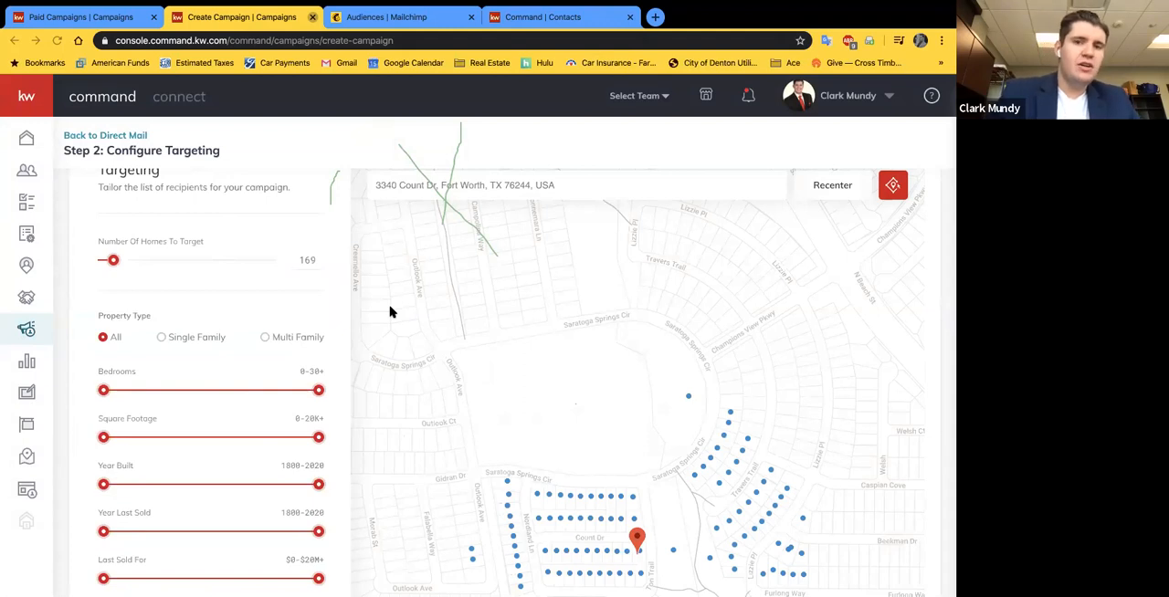
Step: Close the new contact form in Contacts and open the account settings to review the connected apps and email services
left_click(541, 15)
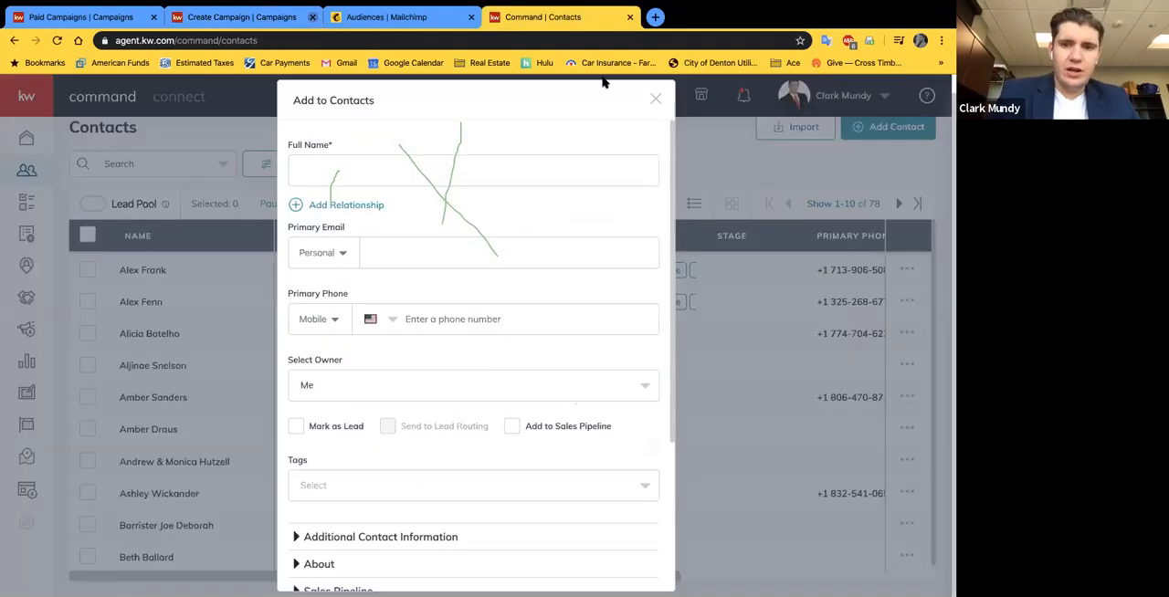
left_click(659, 97)
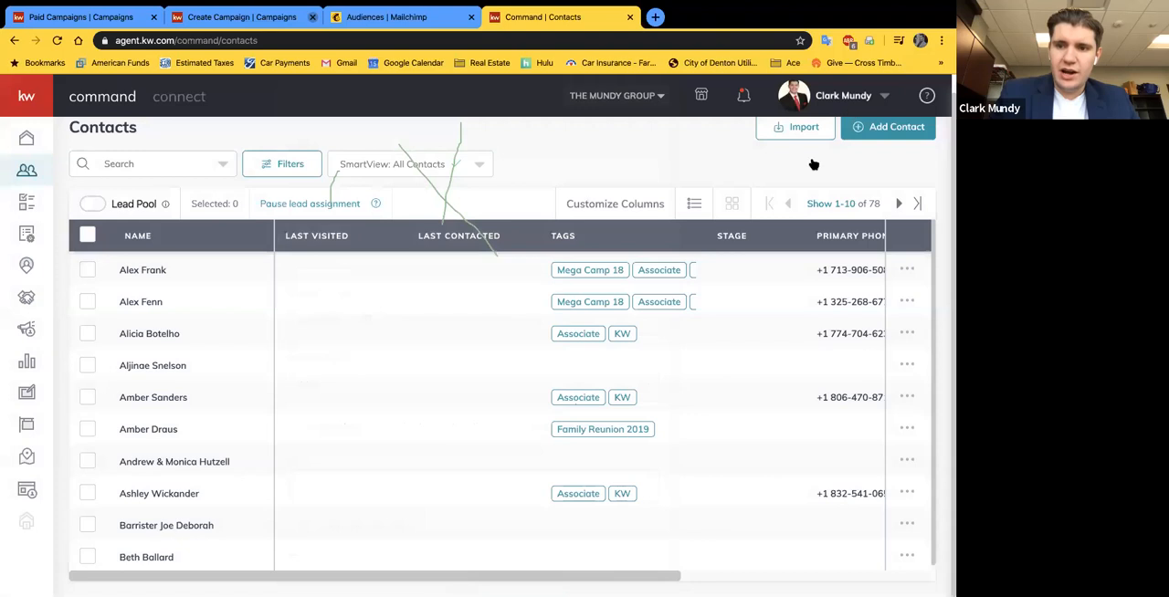
left_click(841, 95)
left_click(808, 196)
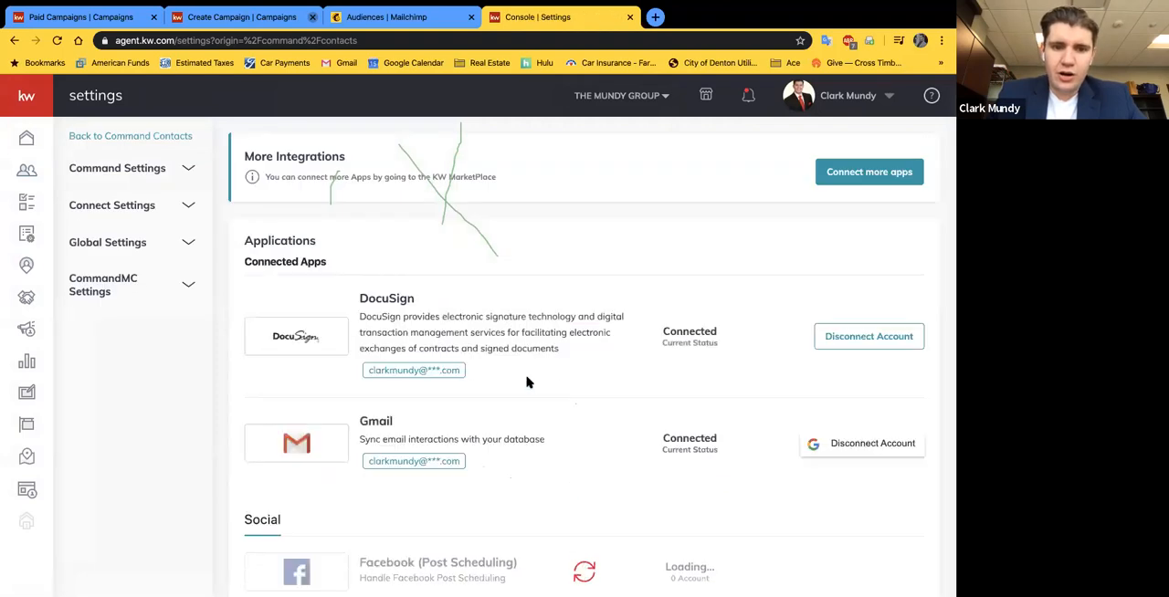
scroll(527, 381, "down", 5)
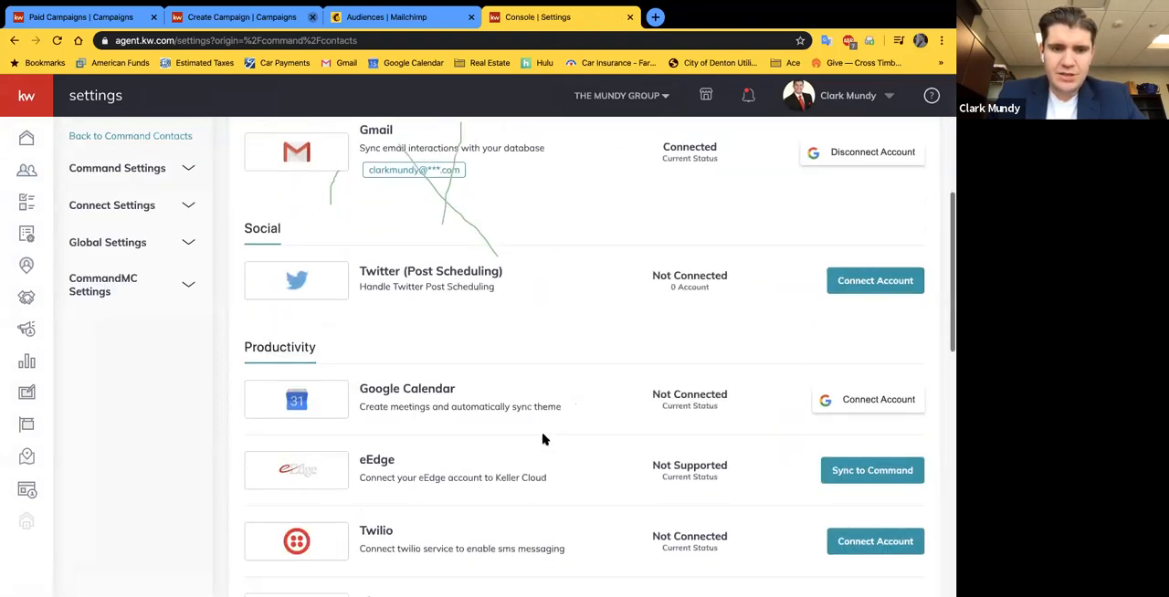
scroll(542, 439, "down", 5)
scroll(565, 445, "down", 6)
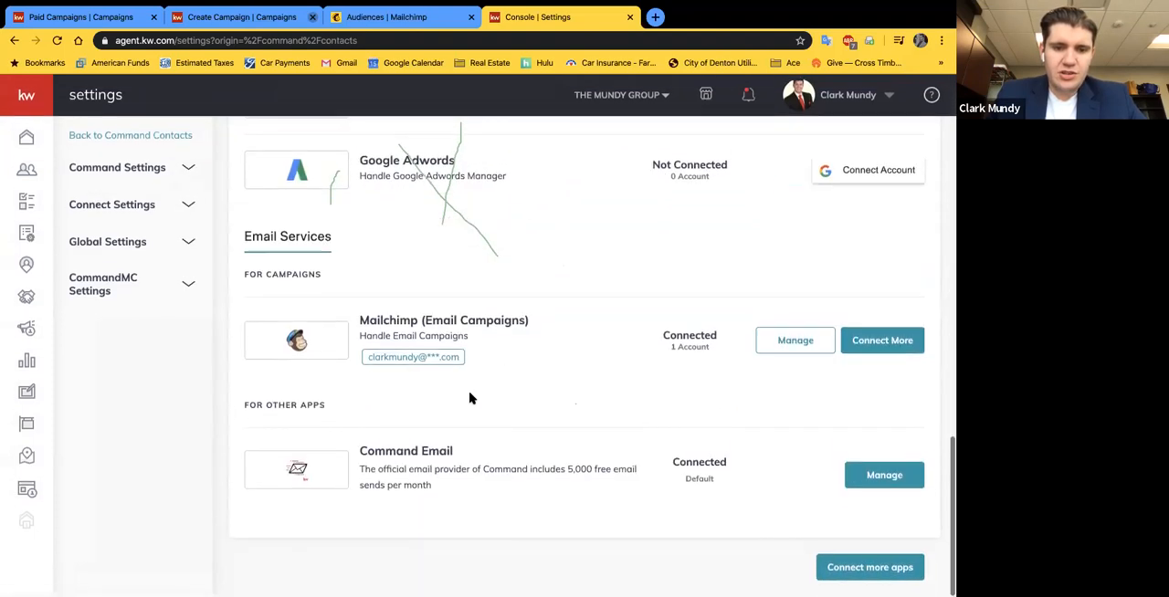
scroll(559, 256, "up", 7)
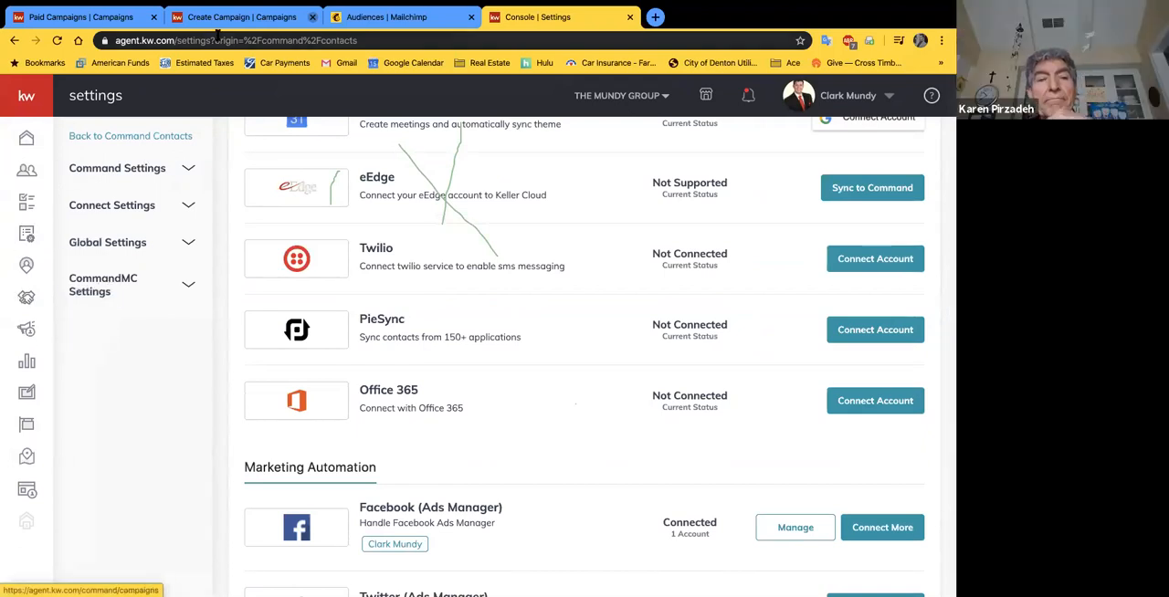
Step: Return to the campaign's targeting page and examine how the targeted homes are spread around the listing on the map
left_click(113, 19)
left_click(248, 20)
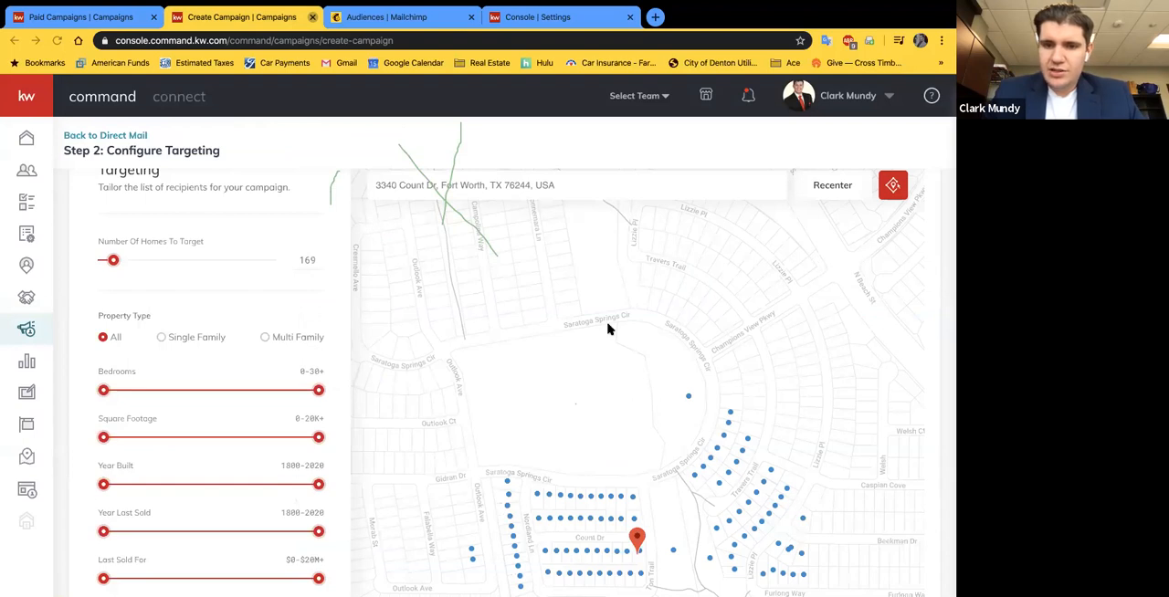
scroll(602, 287, "down", 3)
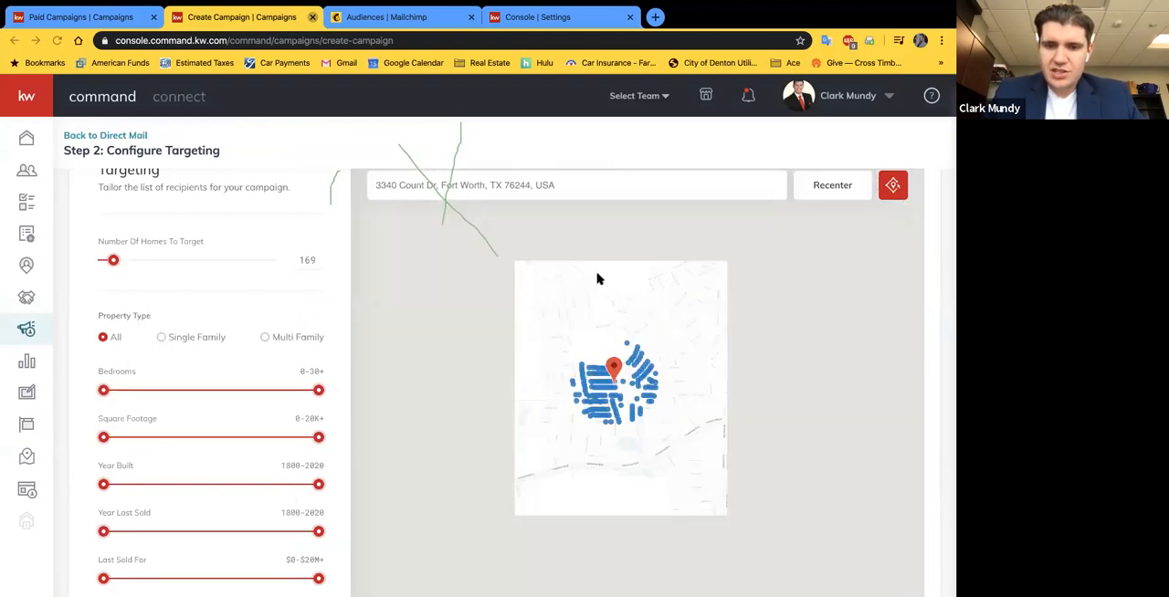
scroll(635, 395, "up", 3)
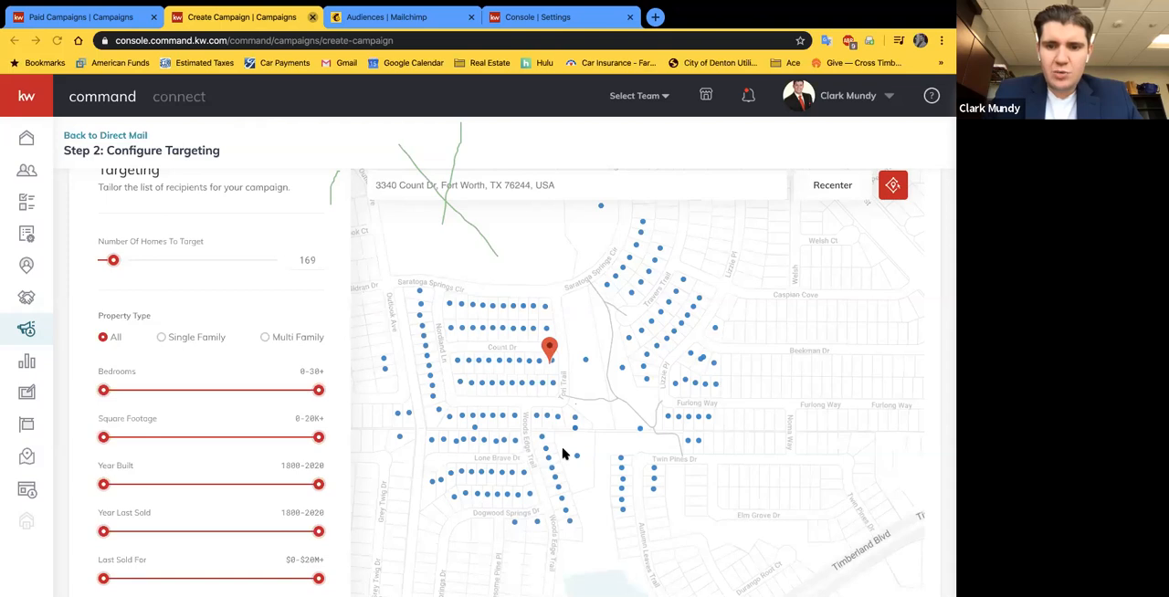
scroll(562, 454, "down", 1)
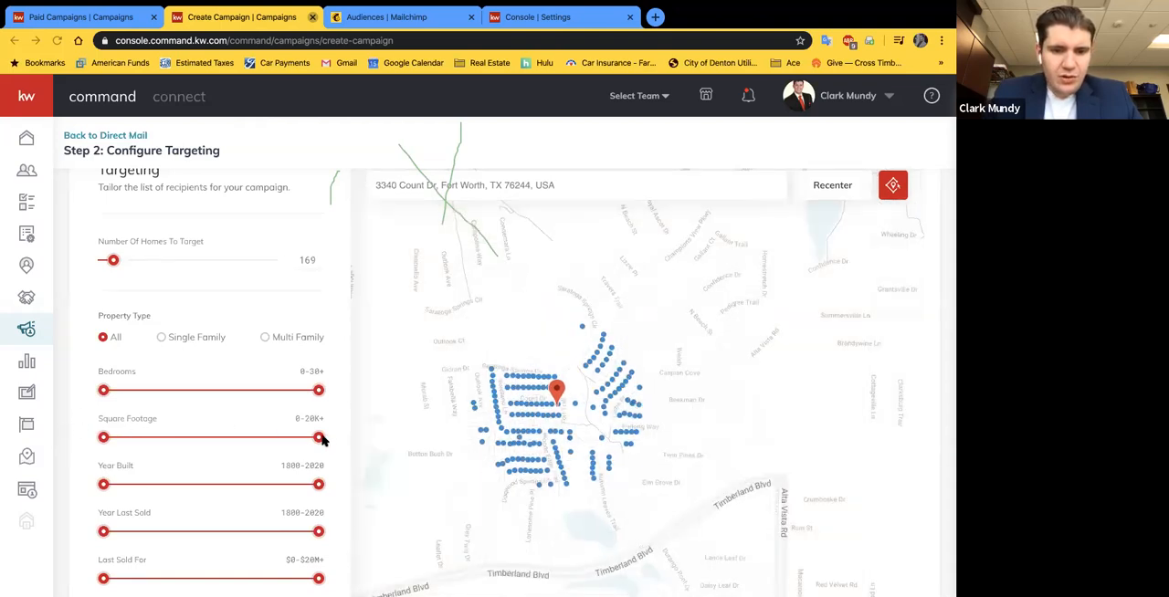
Step: Limit the targeted homes' square footage to 0–2,349 and inspect the map of recipients
left_click_drag(319, 440, 124, 445)
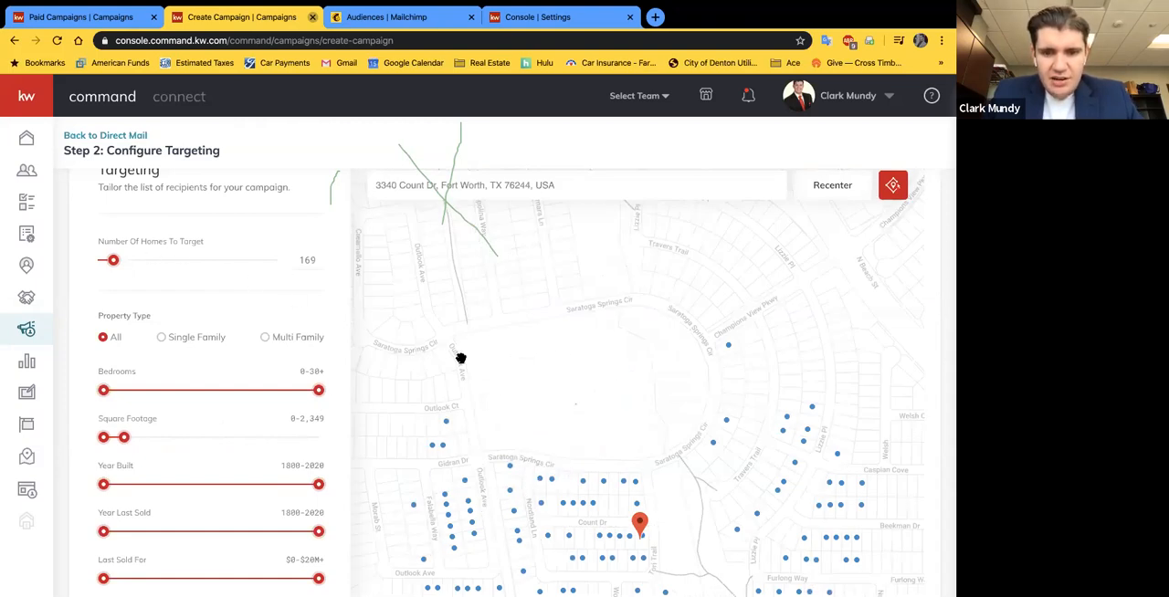
triple_click(604, 146)
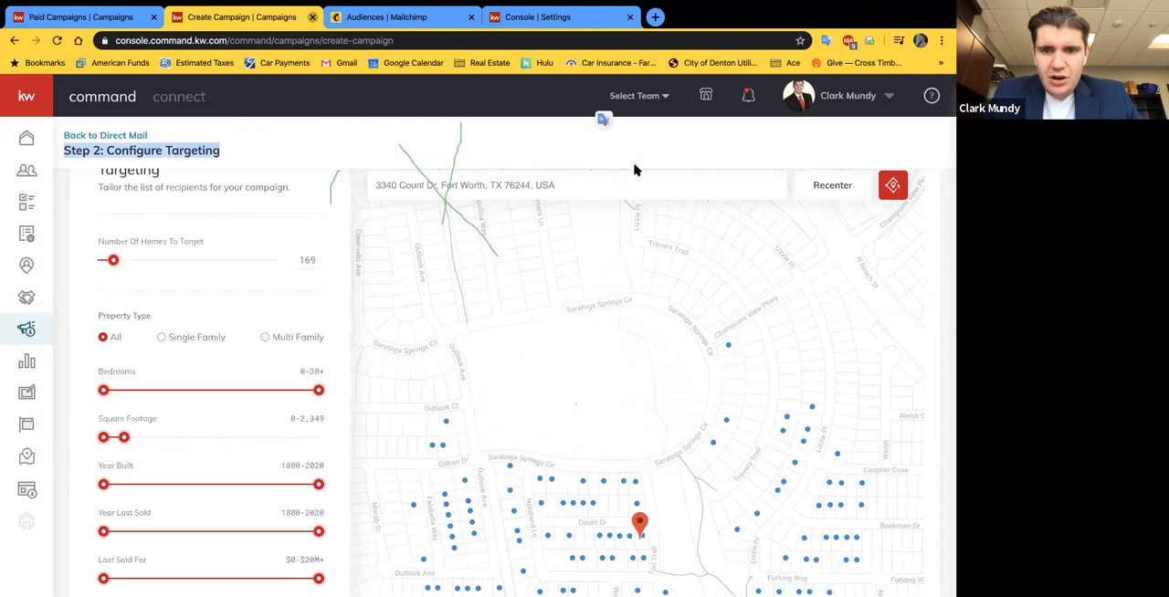
left_click(723, 358)
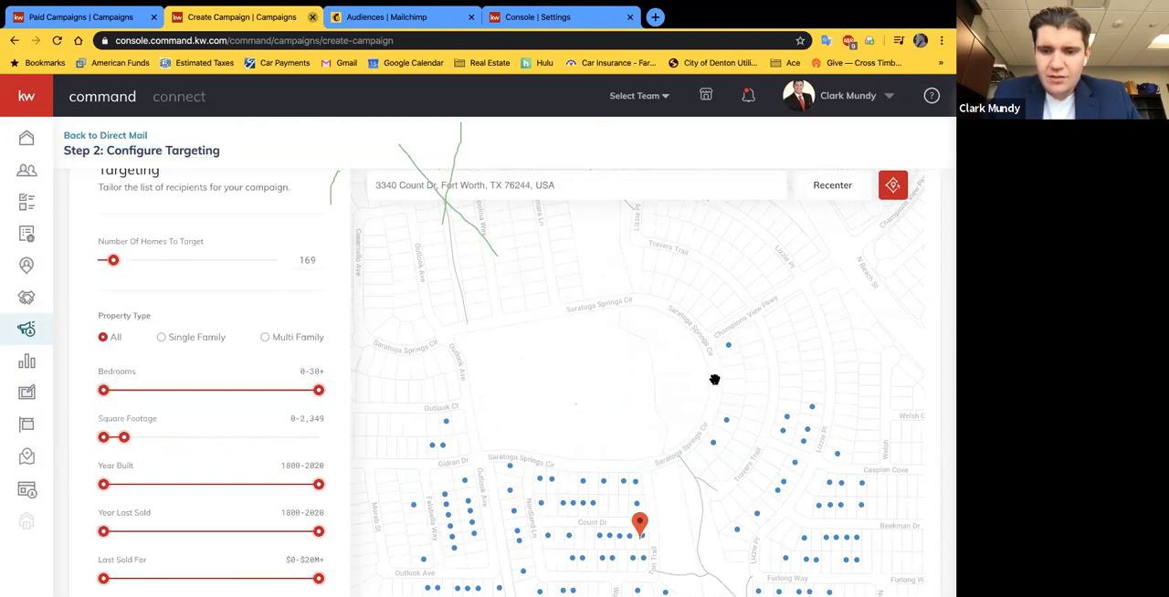
scroll(714, 379, "down", 2)
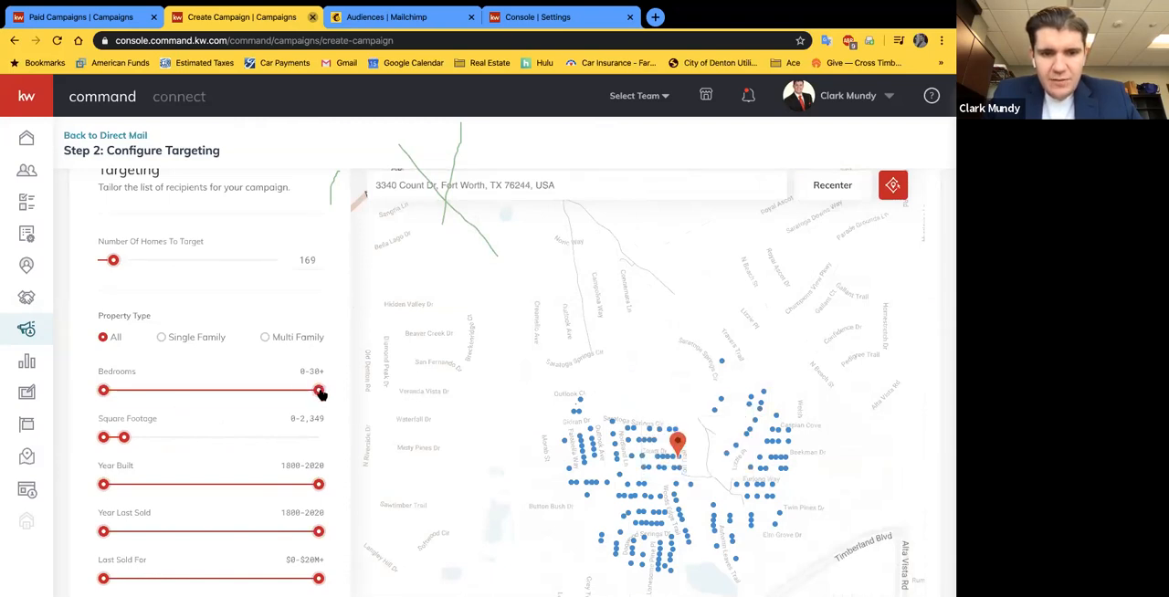
Step: Limit the targeted homes' bedrooms to 0–4
left_click_drag(320, 392, 151, 416)
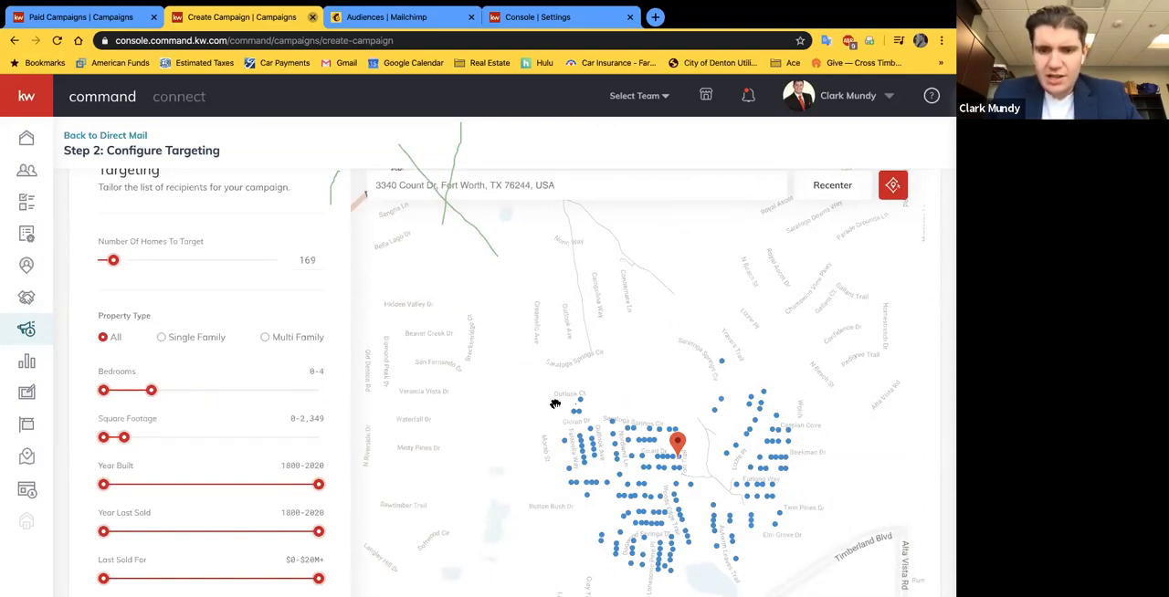
left_click(580, 437)
left_click(681, 21)
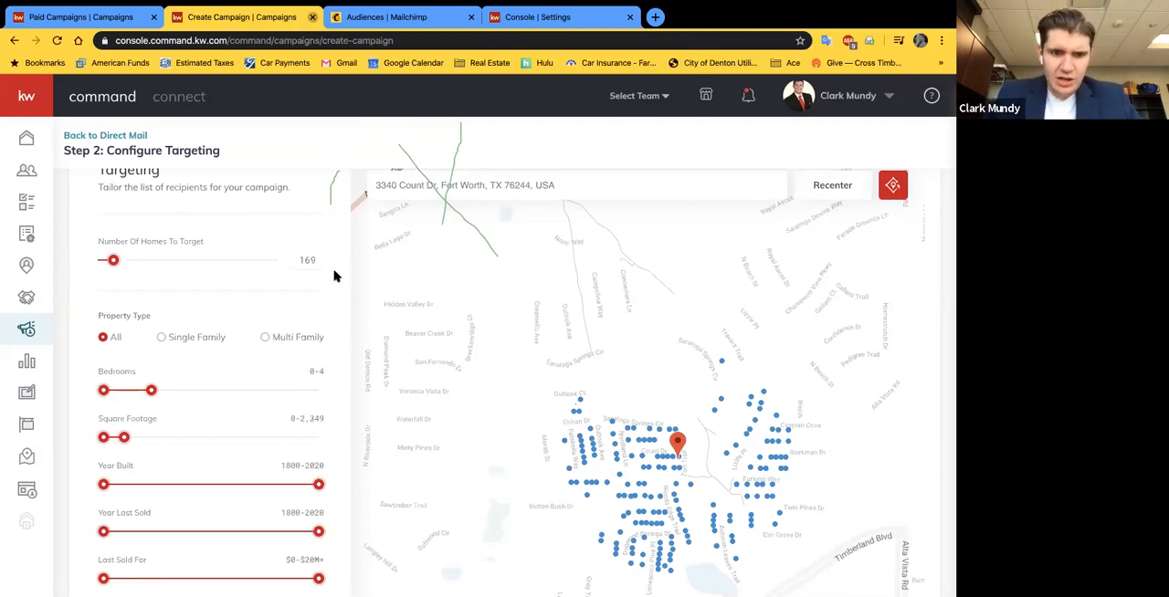
Step: Limit the targeted homes' year last sold to 2005–2020
scroll(333, 276, "down", 2)
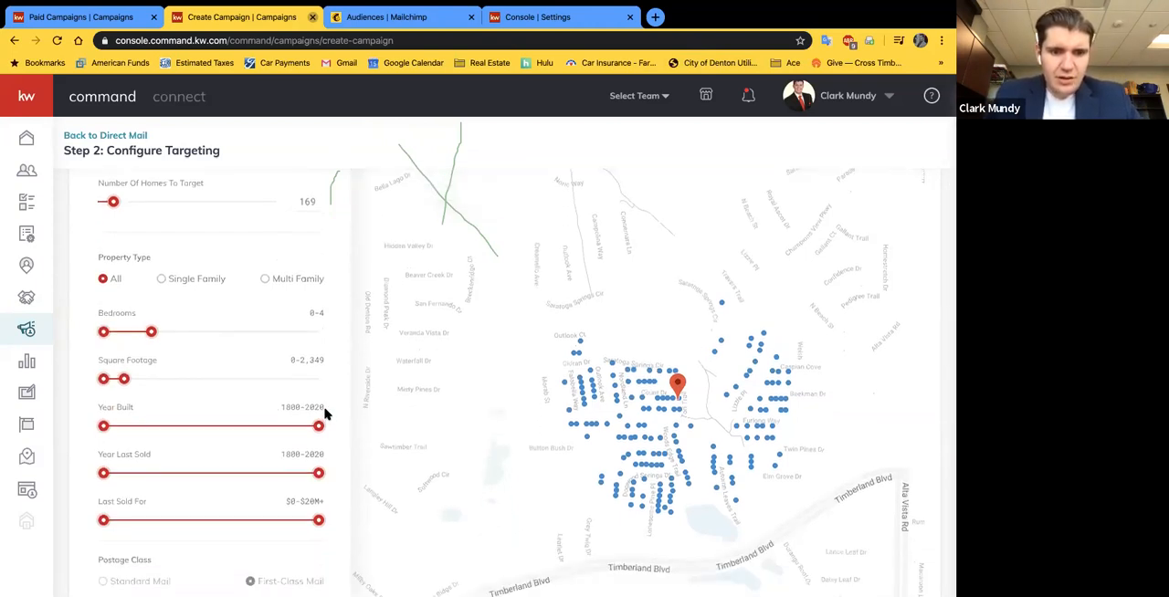
scroll(128, 475, "down", 1)
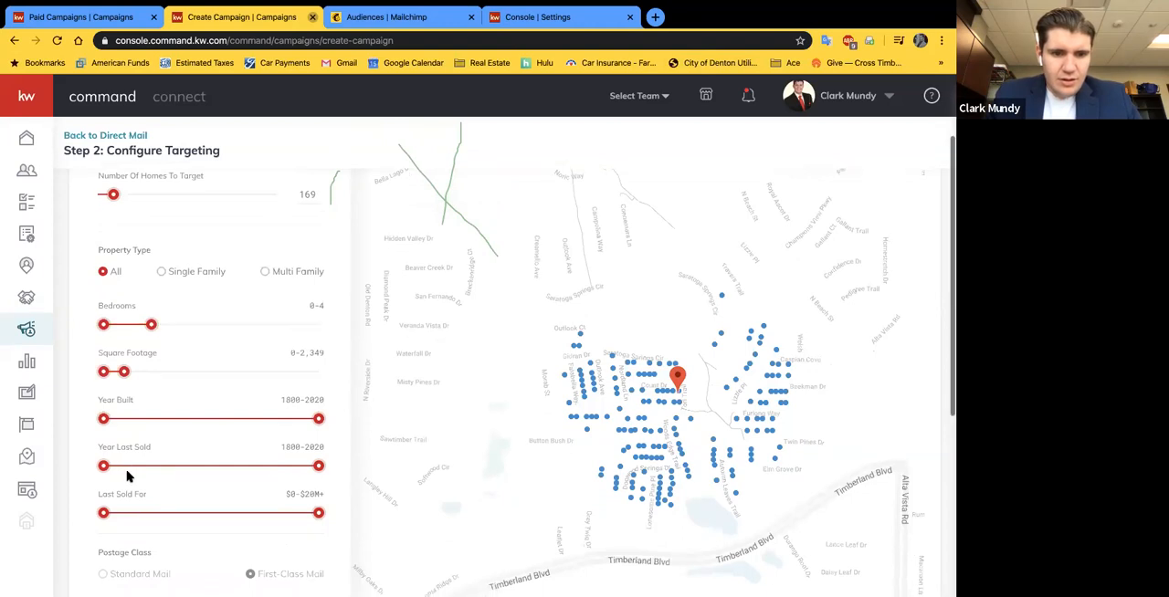
scroll(127, 474, "down", 1)
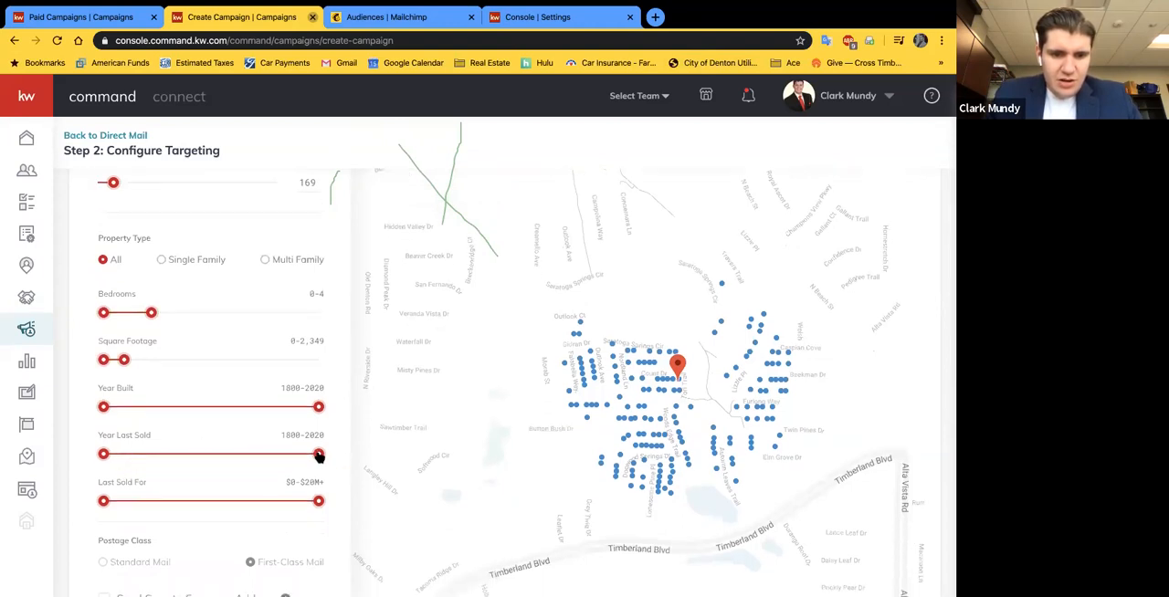
left_click_drag(317, 457, 233, 475)
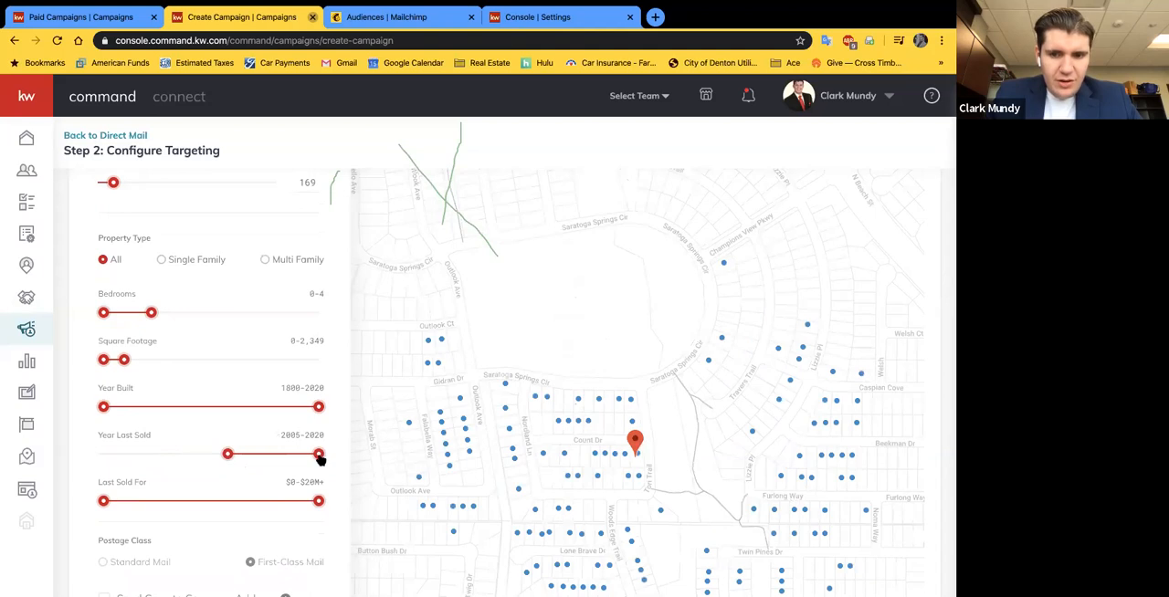
Step: Include a copy of the mailer sent to the company address and continue to the campaign's preview and payment page
scroll(342, 439, "down", 3)
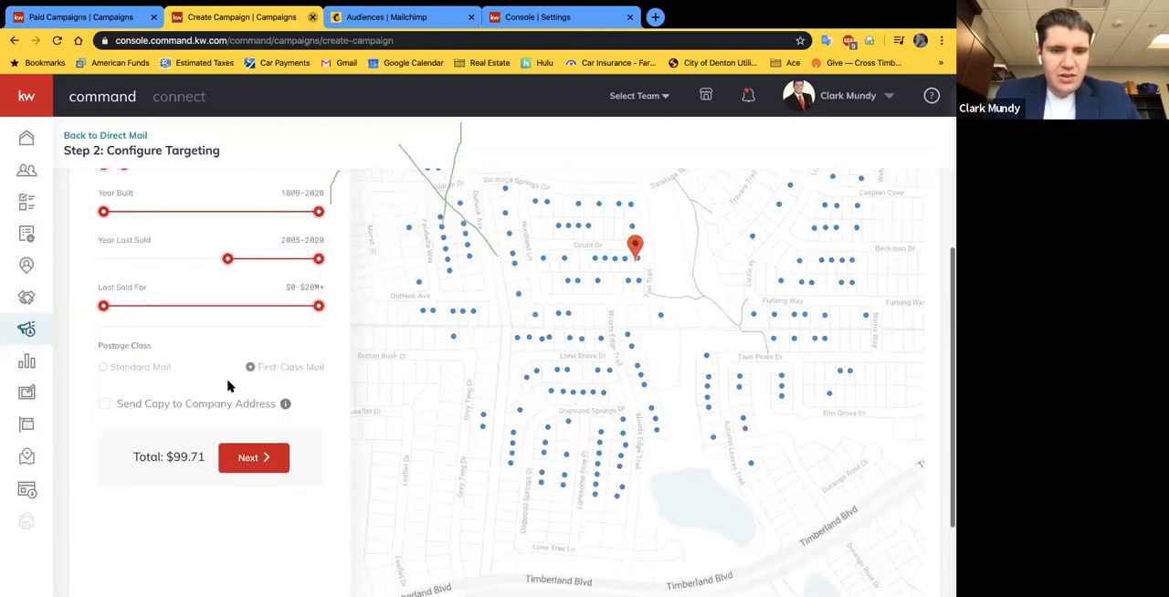
left_click(104, 406)
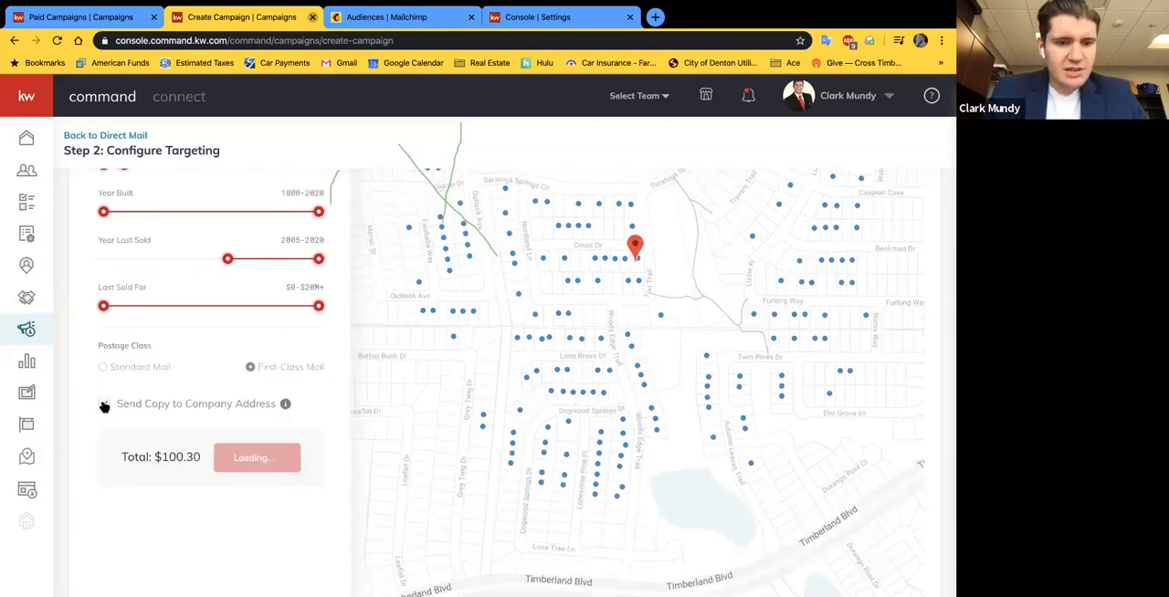
mouse_move(280, 404)
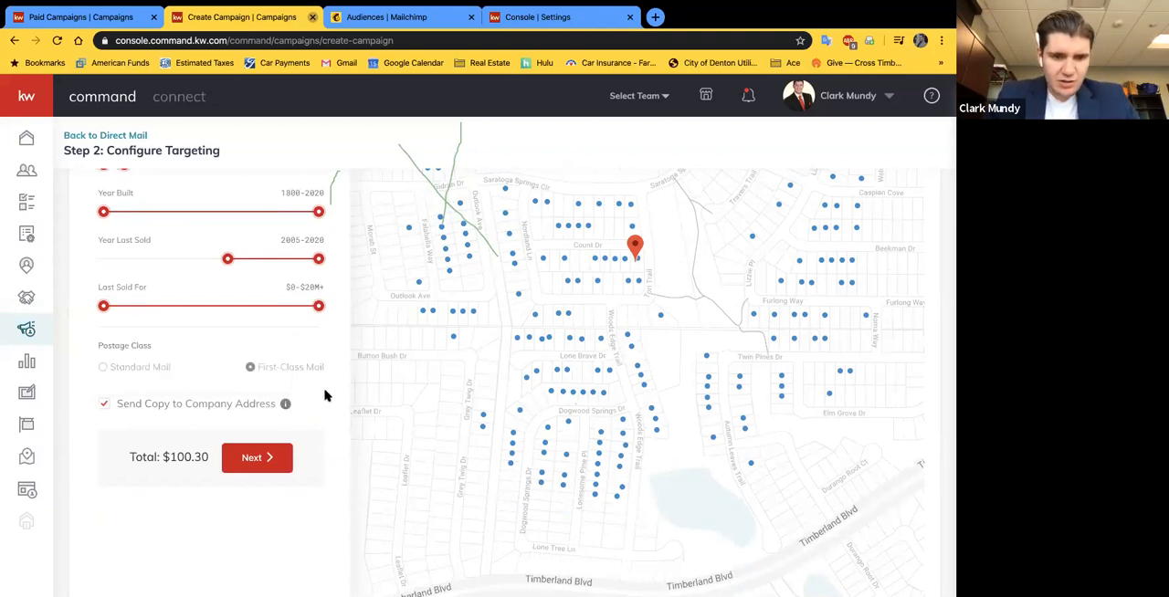
scroll(324, 394, "down", 2)
left_click(104, 296)
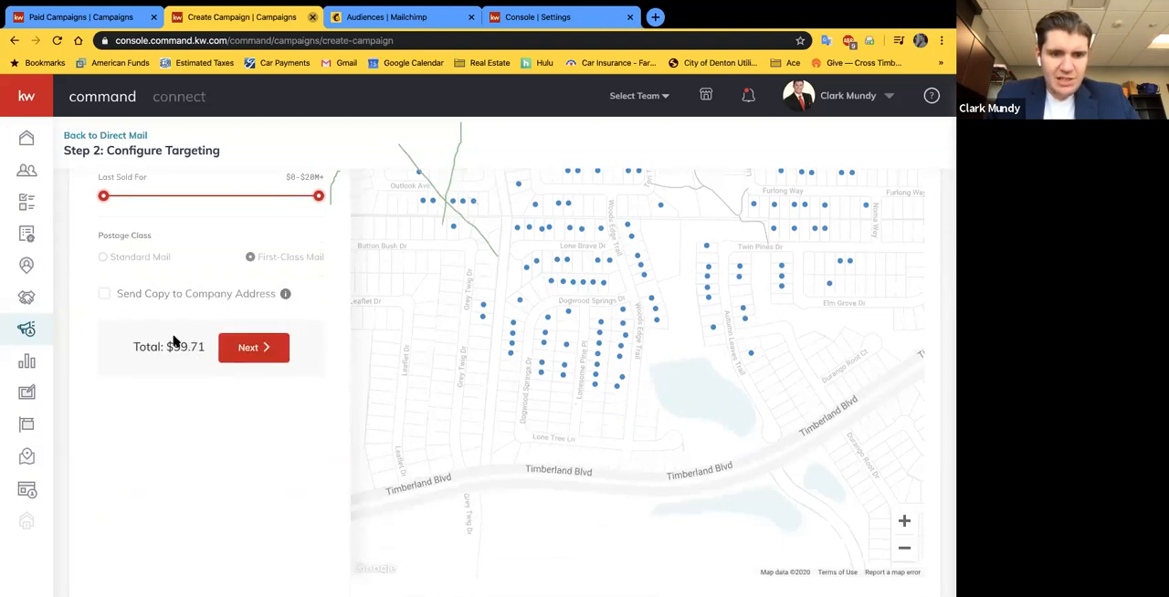
left_click(105, 296)
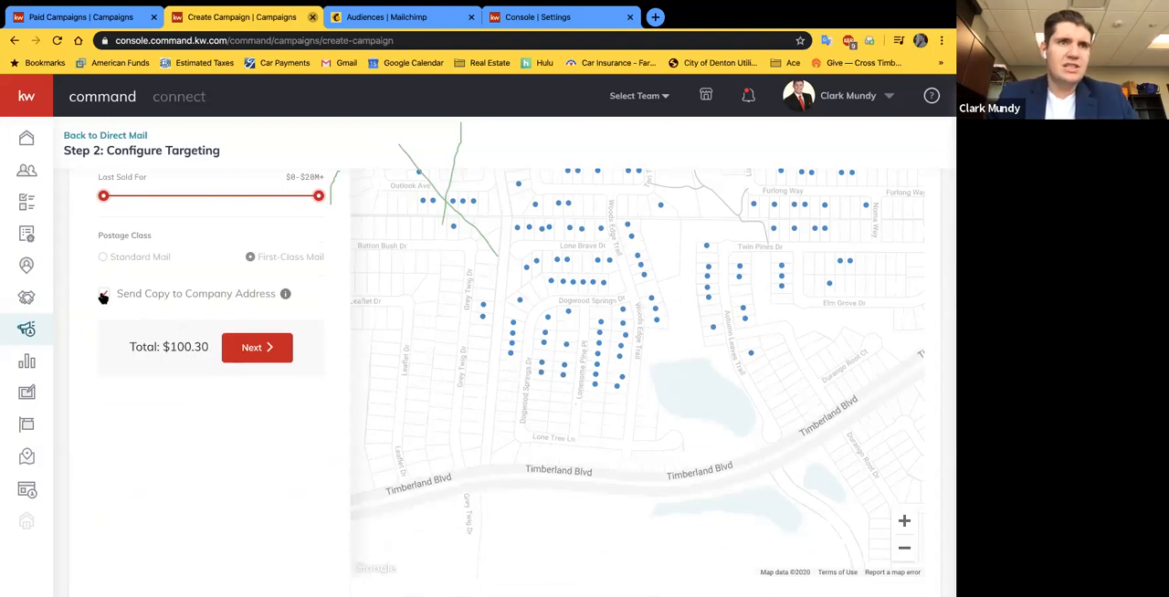
scroll(255, 326, "up", 1)
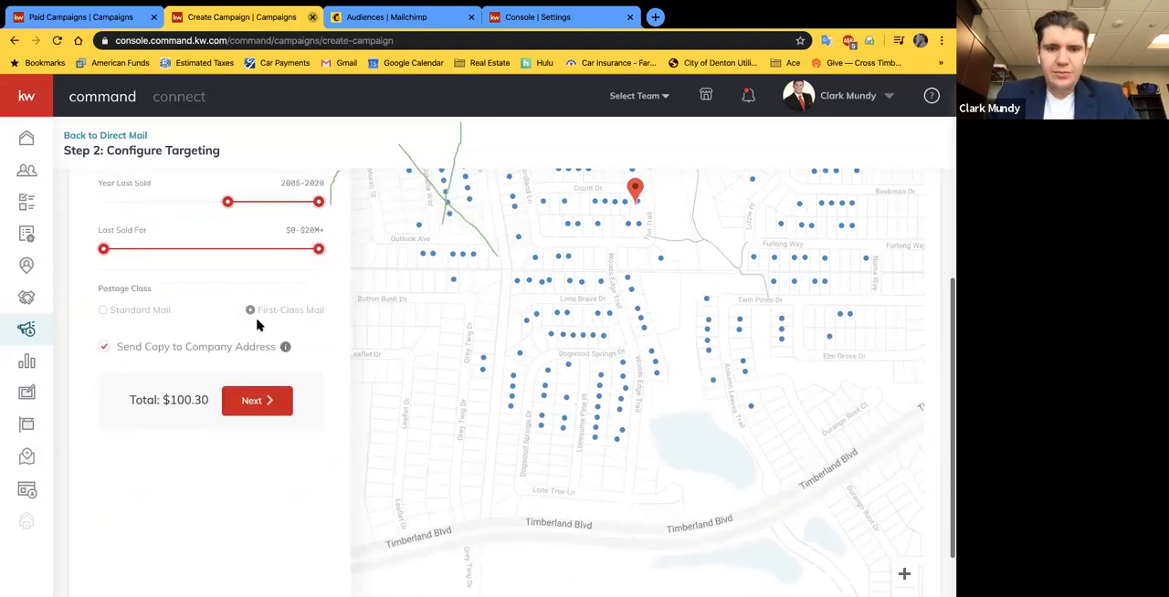
left_click(257, 408)
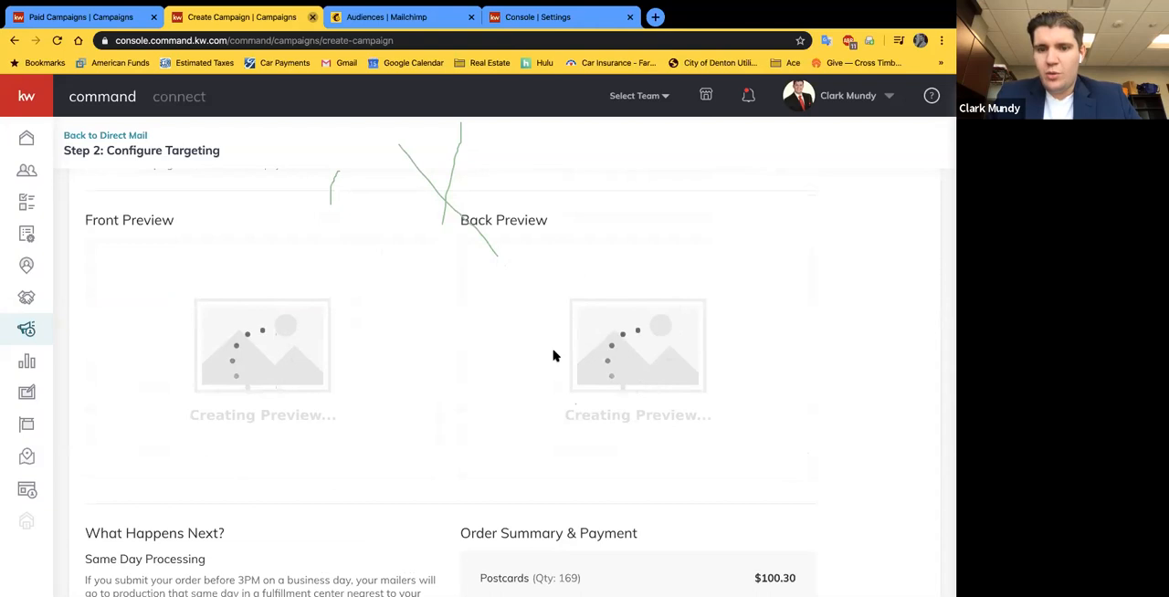
Step: Examine the front and back previews of the Just Listed postcard, including its listing details, contact details and mailing address block
scroll(730, 345, "down", 1)
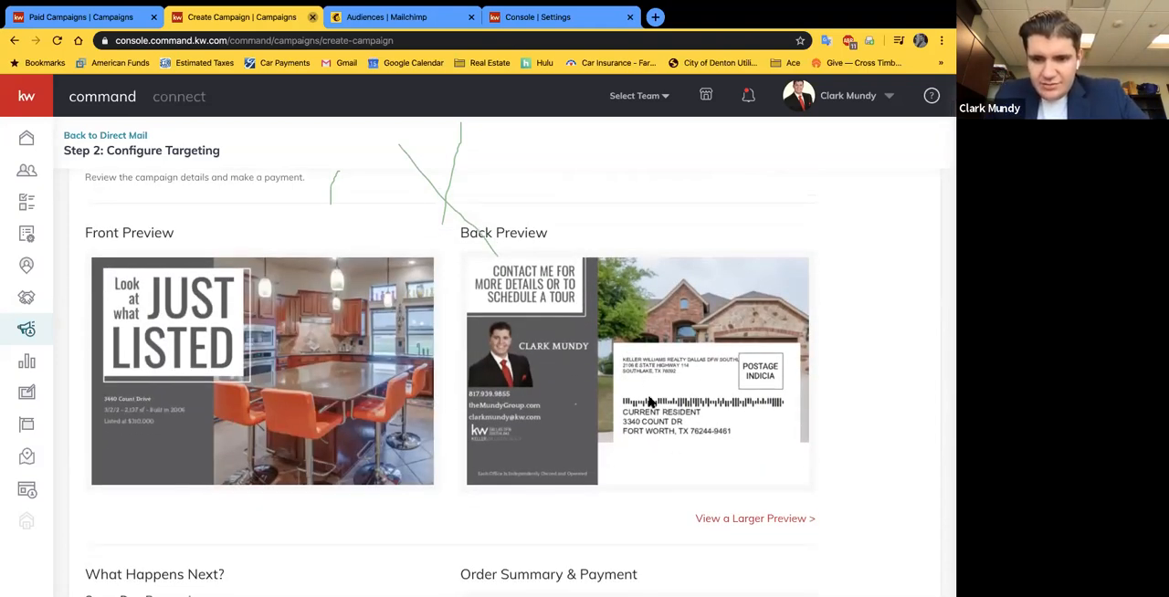
scroll(649, 438, "down", 1)
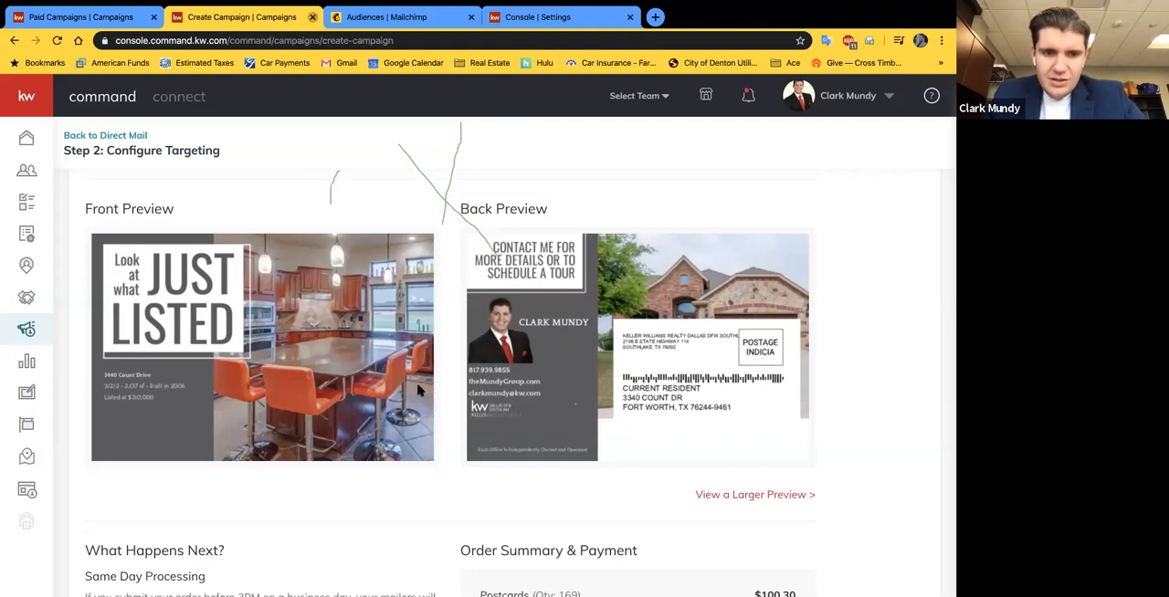
scroll(388, 360, "up", 1)
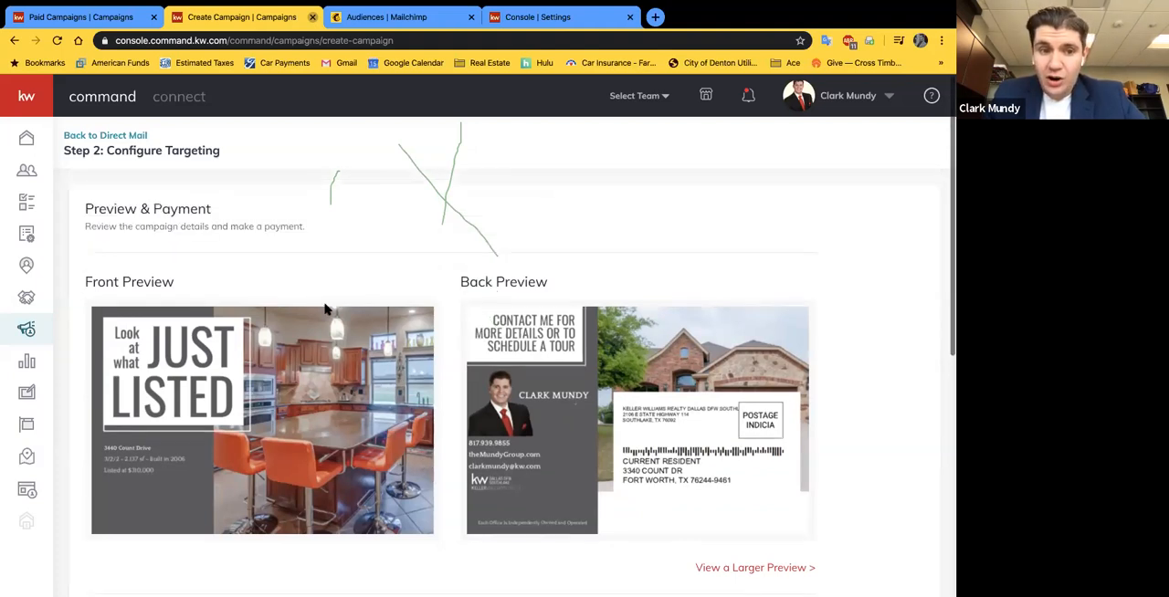
scroll(514, 417, "down", 1)
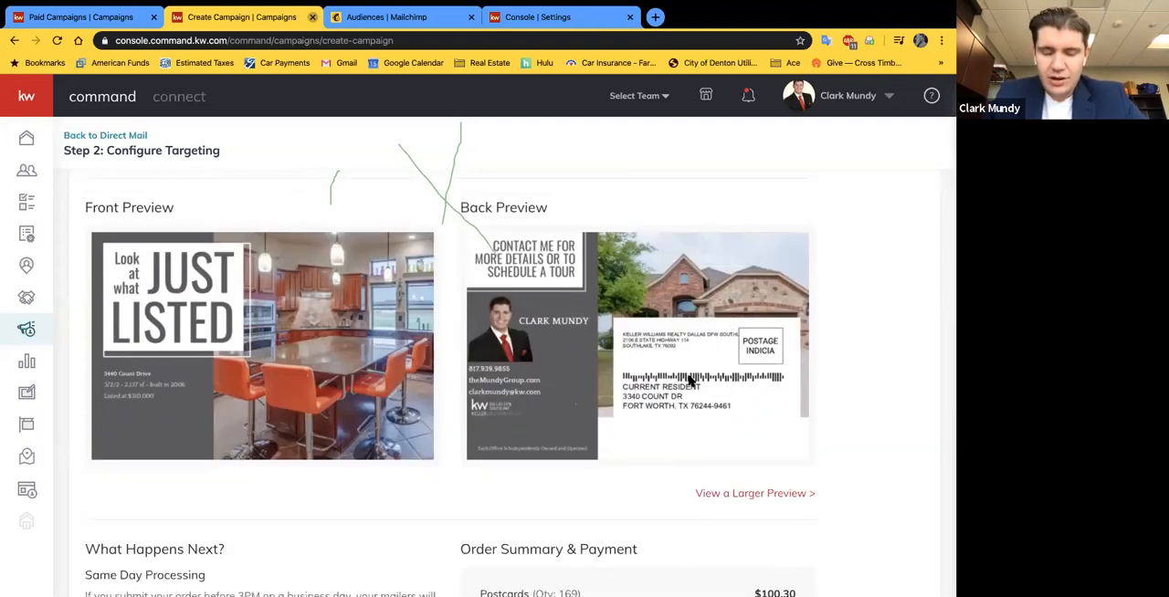
scroll(488, 290, "up", 1)
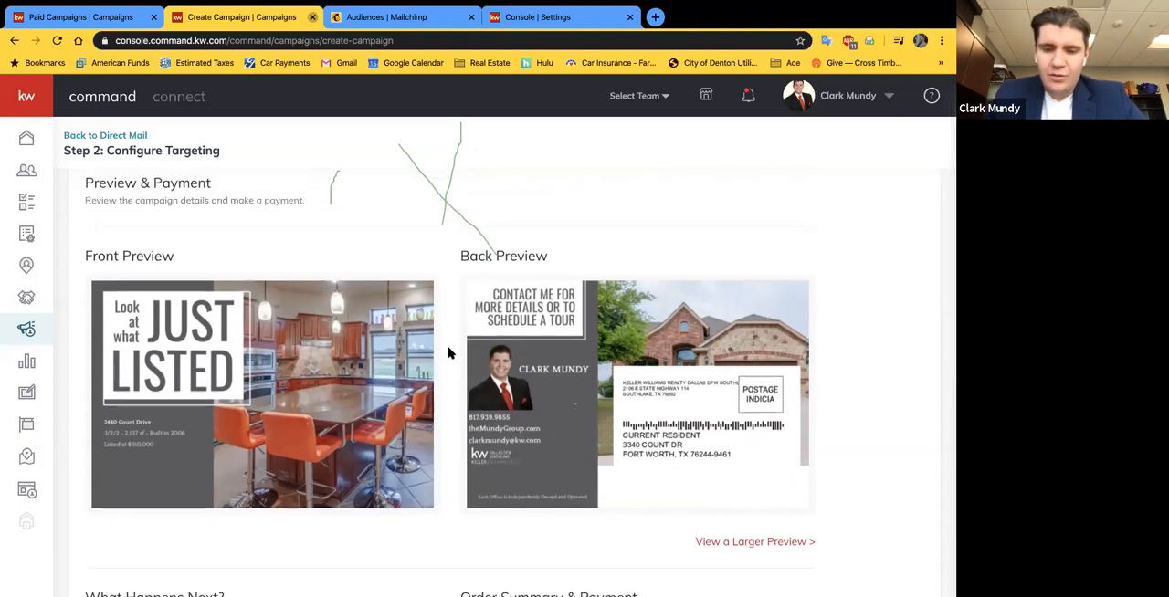
scroll(503, 447, "down", 5)
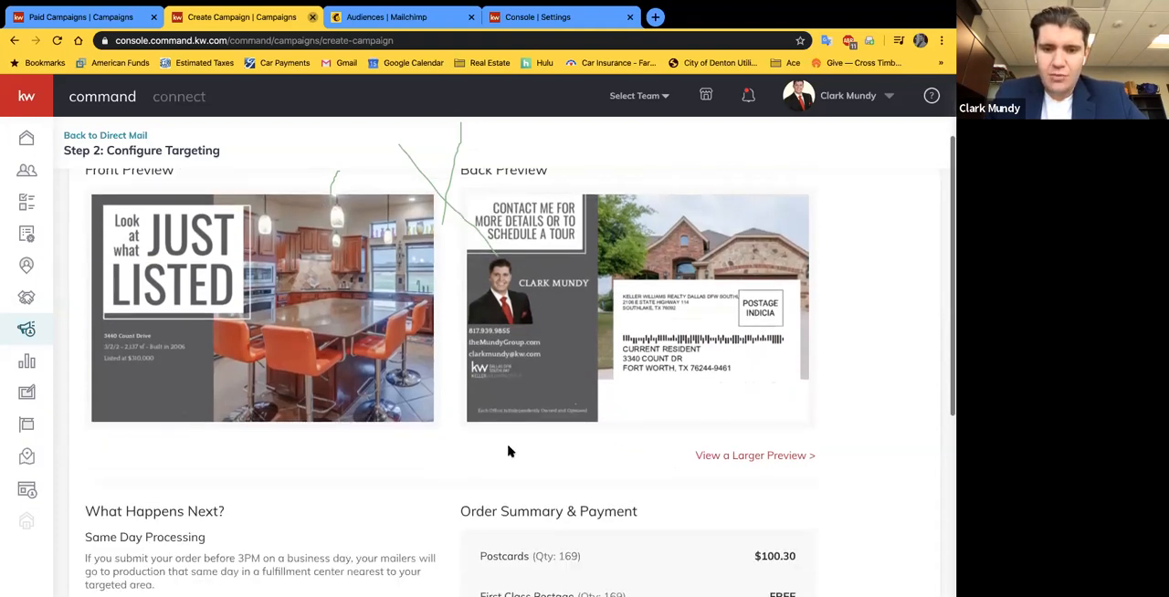
scroll(502, 444, "up", 5)
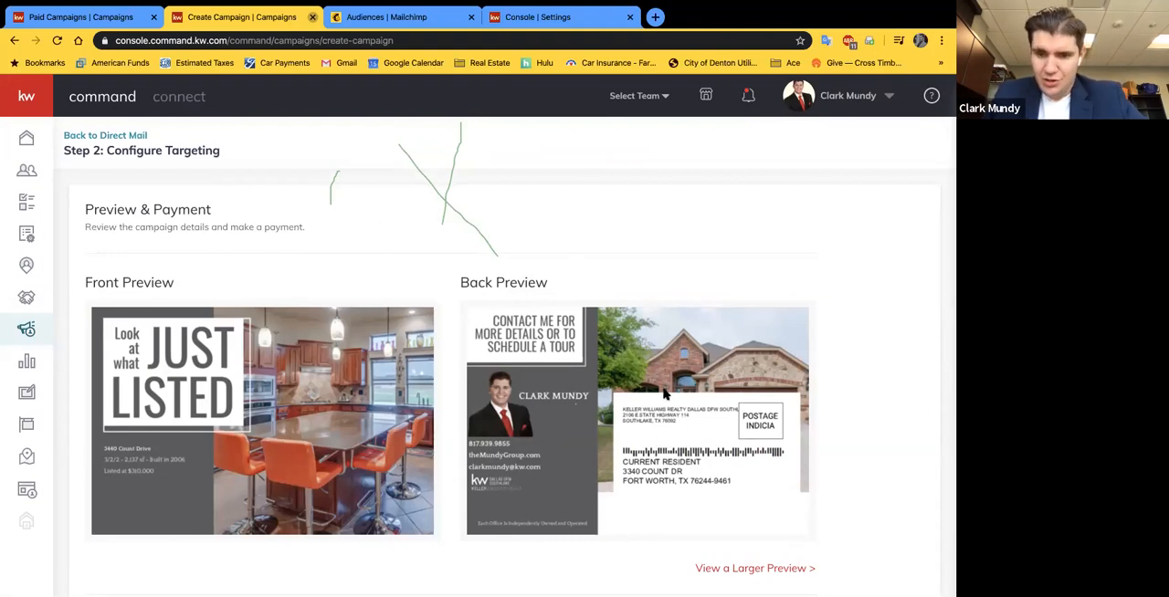
scroll(555, 283, "down", 1)
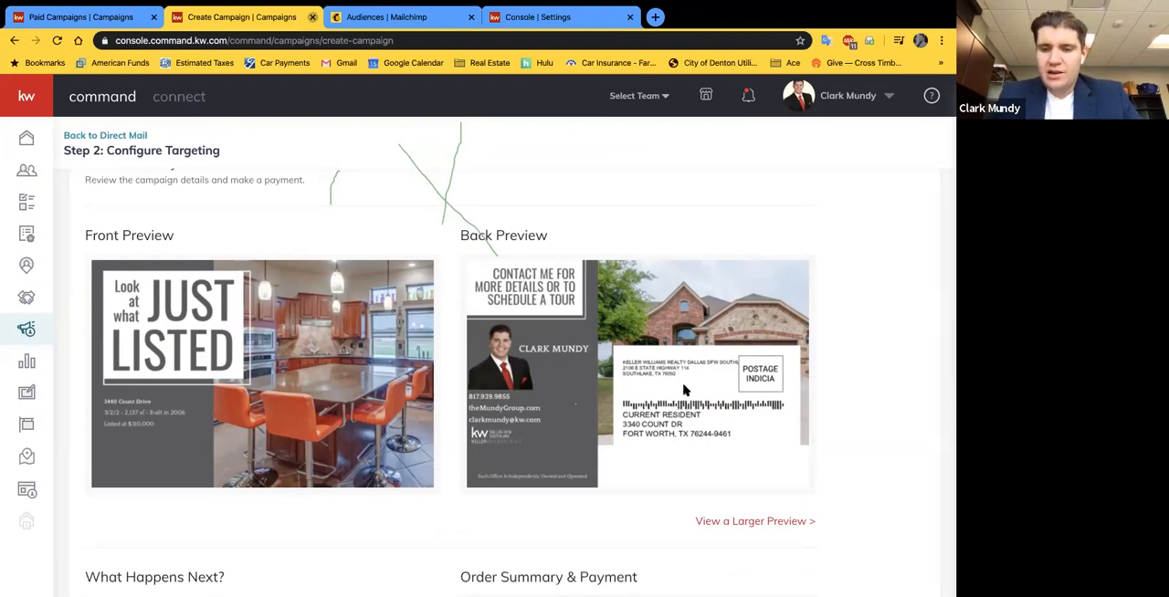
scroll(701, 397, "down", 1)
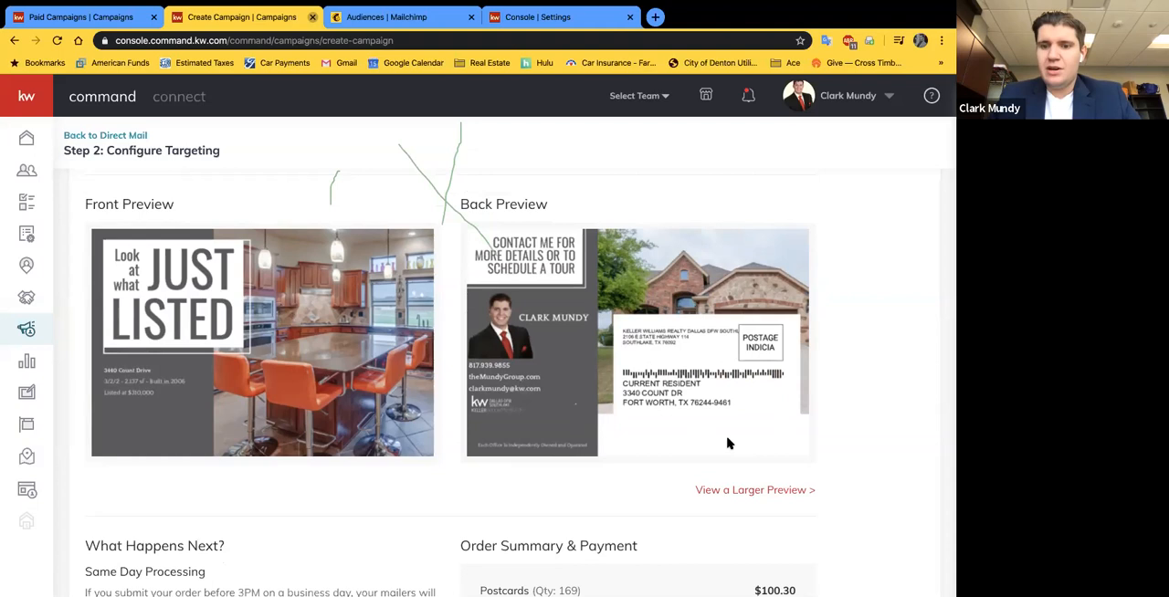
scroll(497, 483, "down", 1)
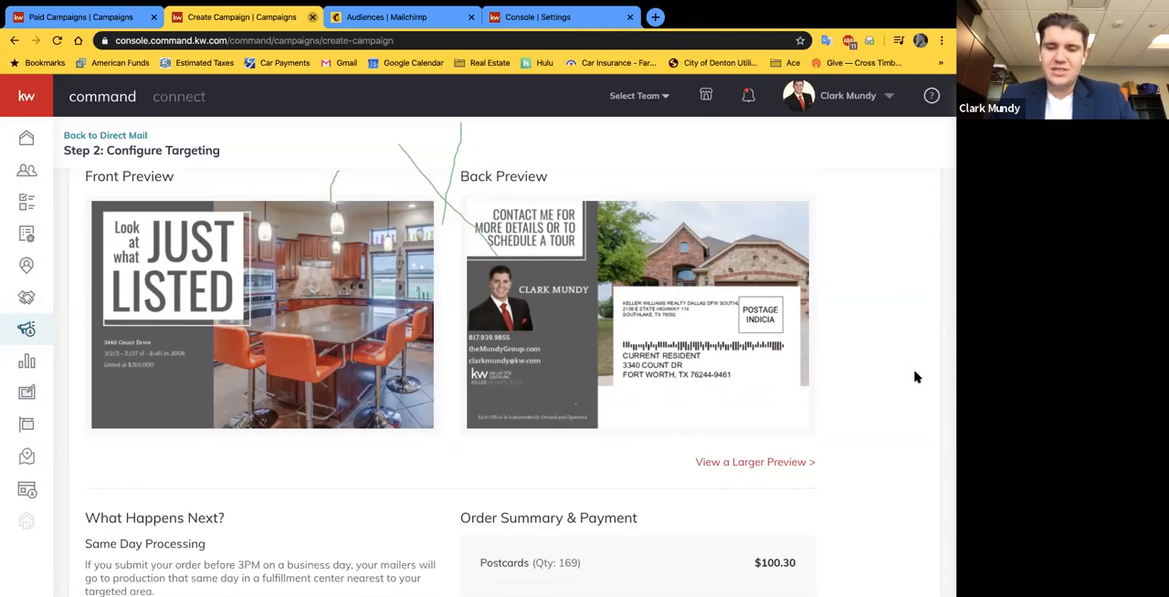
scroll(779, 411, "down", 1)
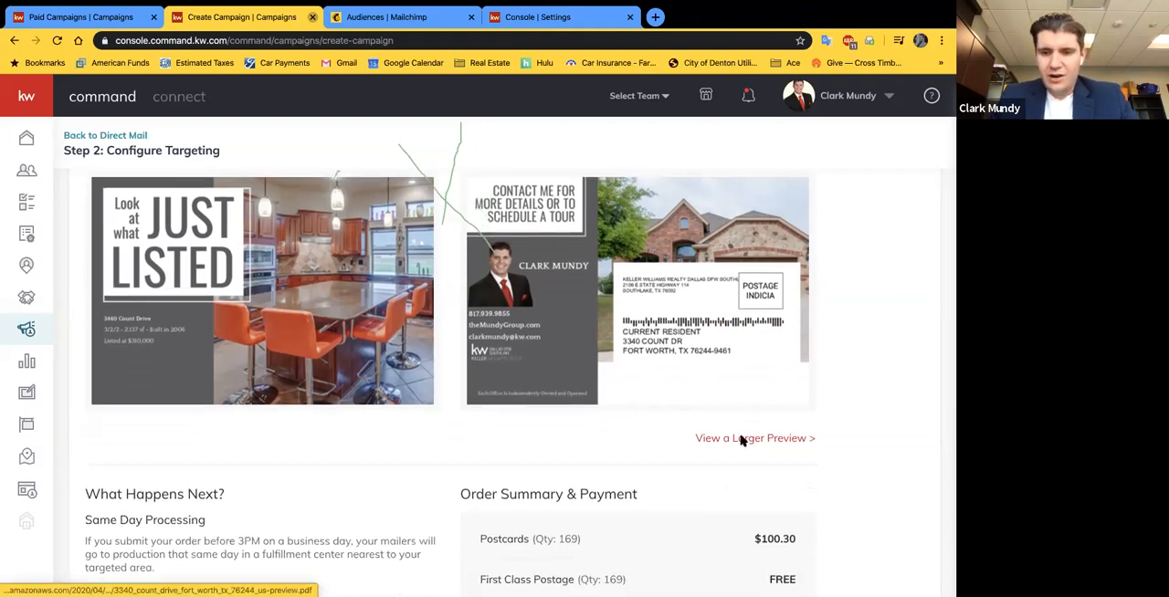
Step: Inspect both sides of the postcard in the larger PDF preview and return to the campaign page
left_click(741, 440)
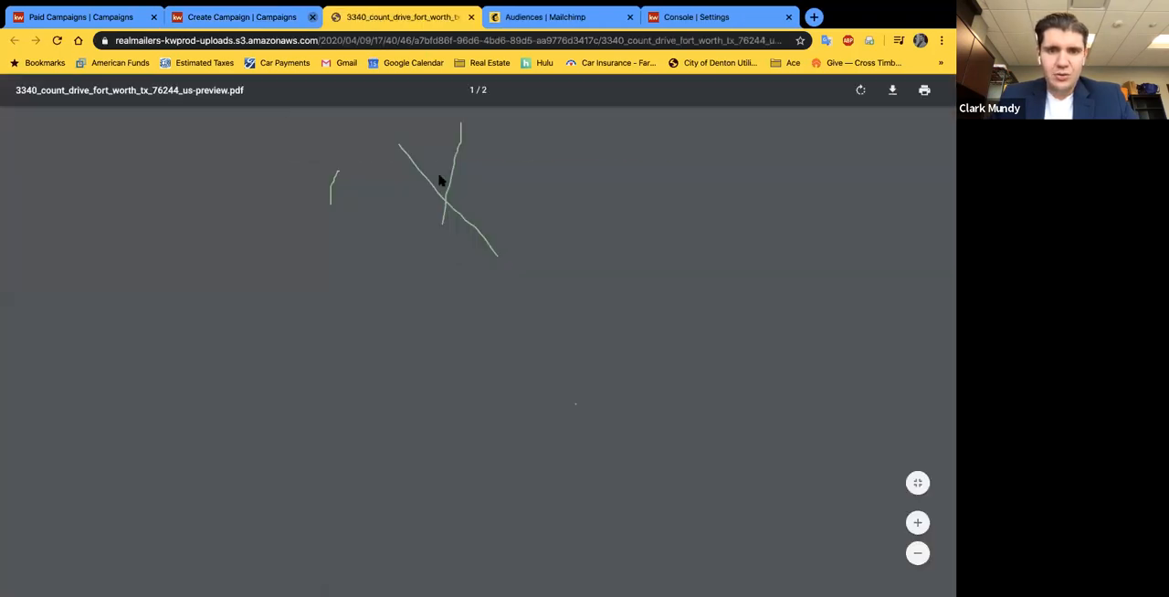
scroll(472, 374, "down", 1)
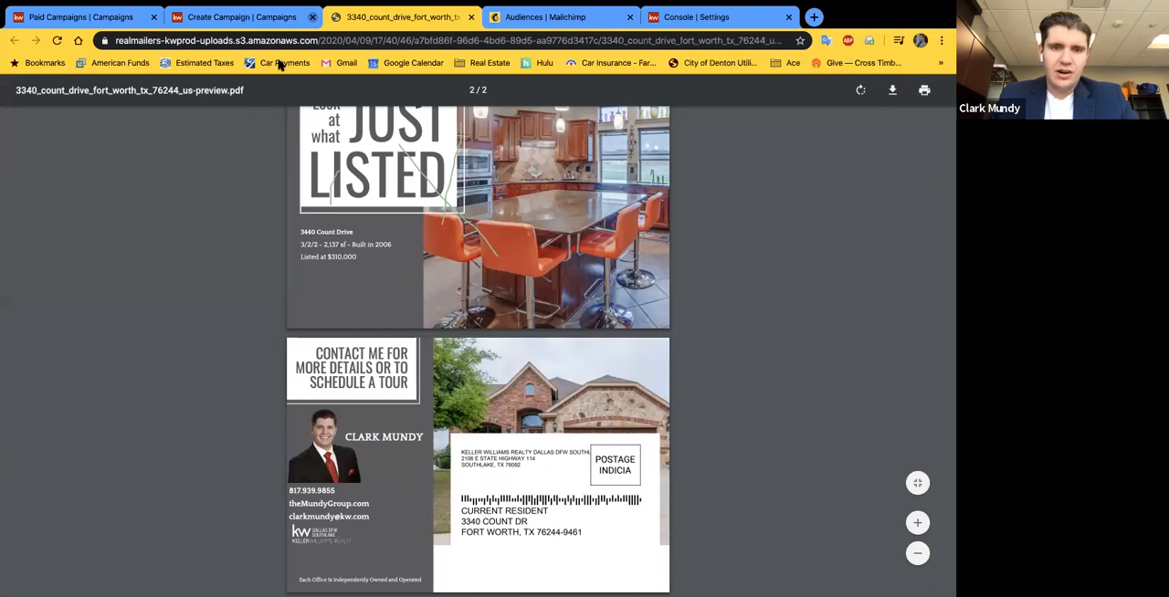
left_click(262, 18)
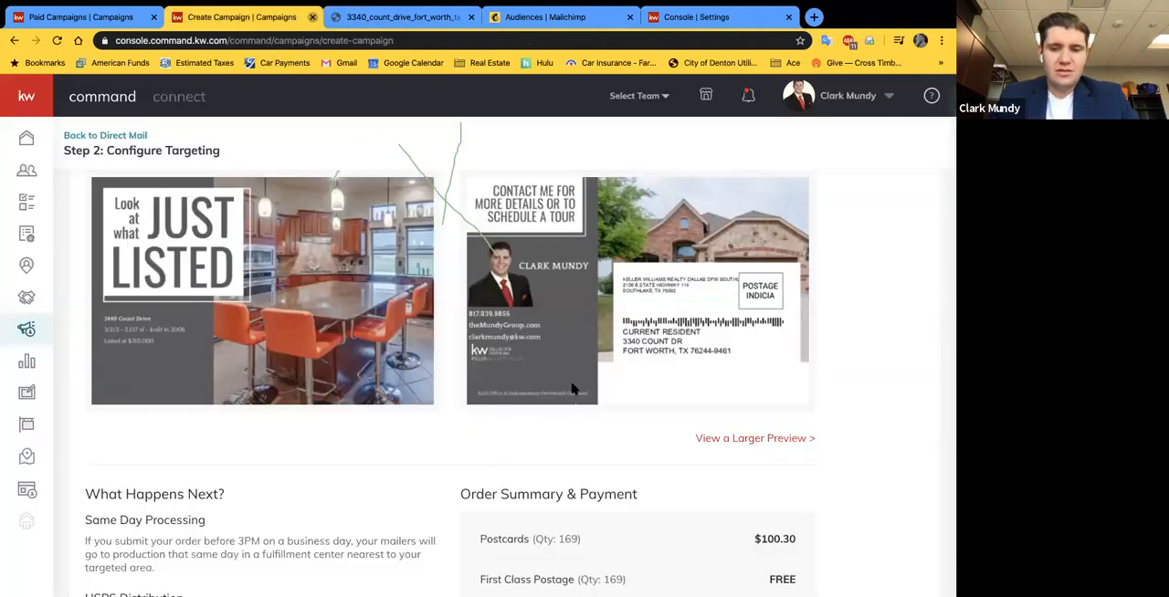
Step: Review the order summary and delivery information, and view the payment form without paying before closing it
scroll(912, 417, "down", 3)
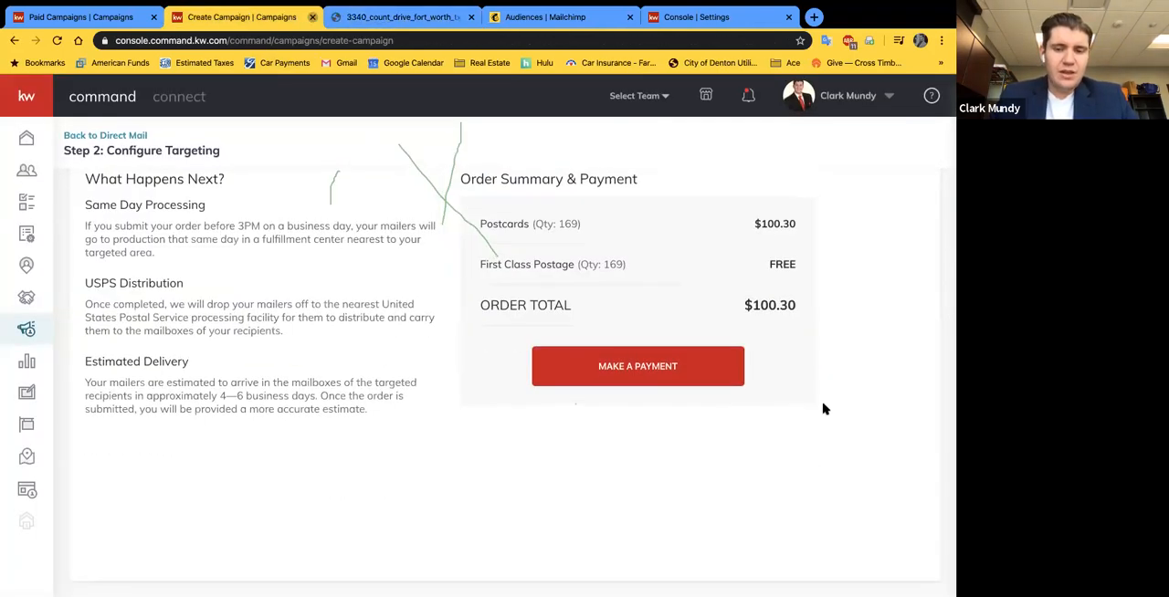
scroll(823, 409, "up", 5)
scroll(790, 436, "down", 3)
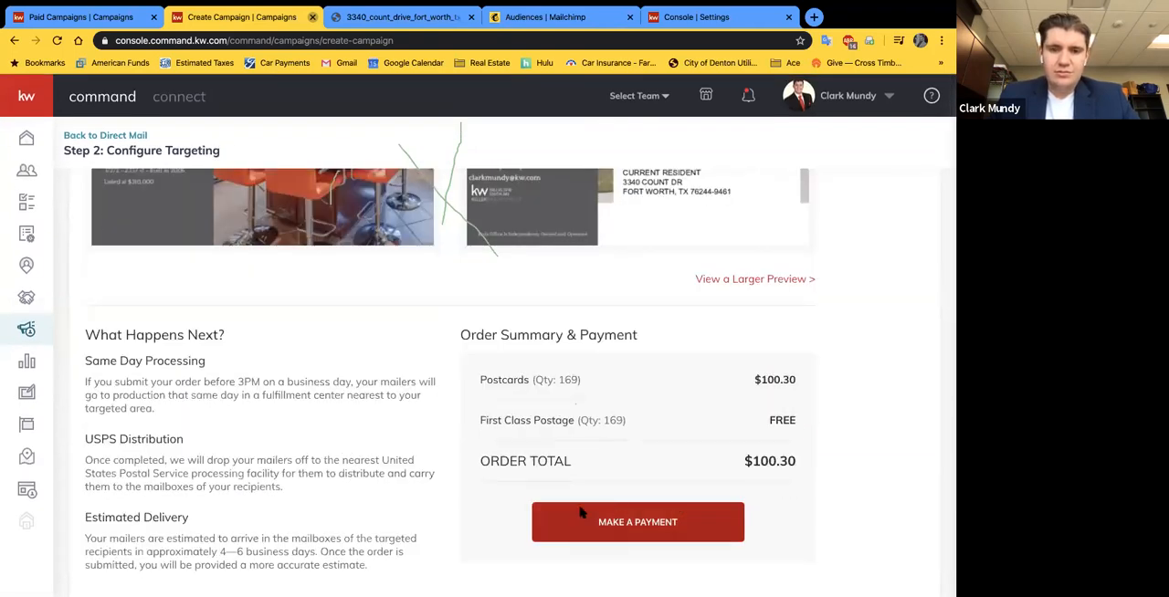
left_click(584, 513)
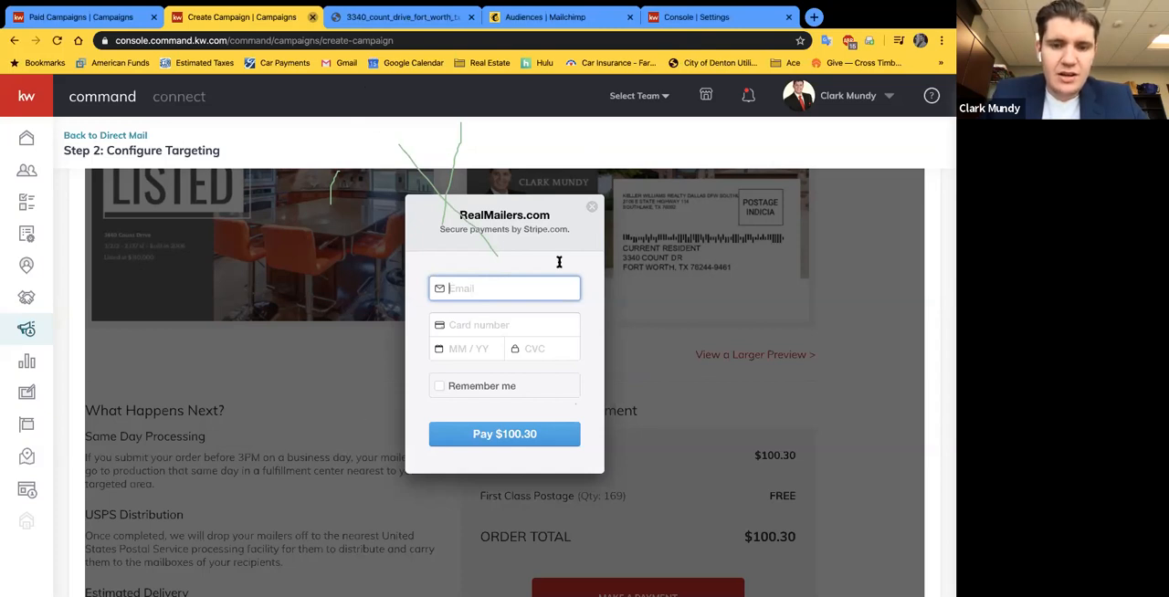
left_click(591, 207)
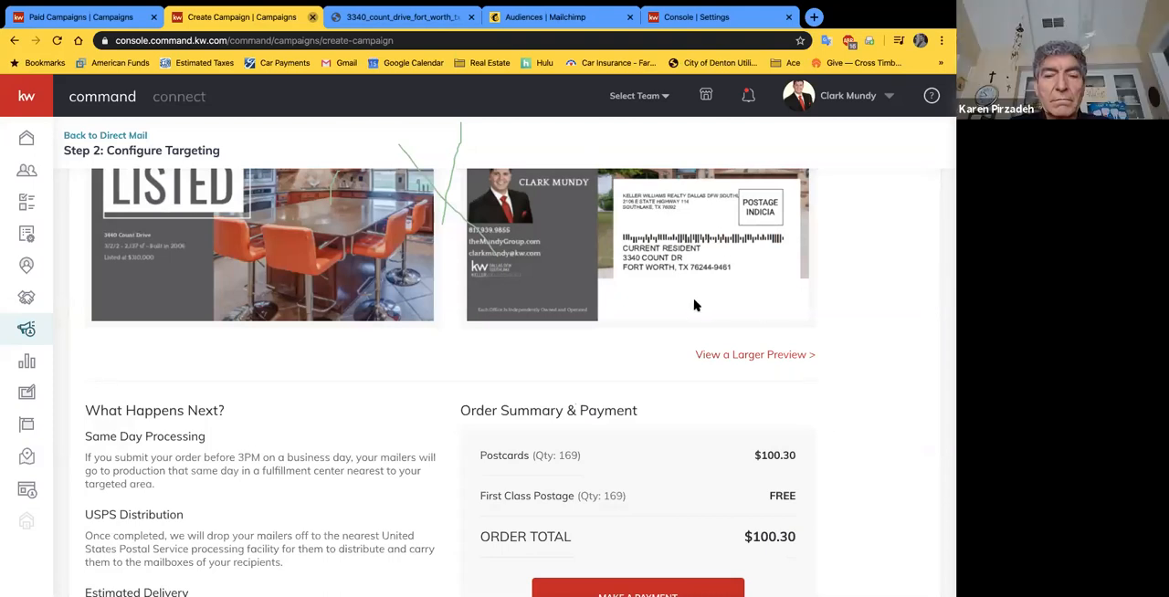
Step: Leave the campaign without saving or activating it and return to the list of direct mail campaigns
scroll(694, 306, "down", 3)
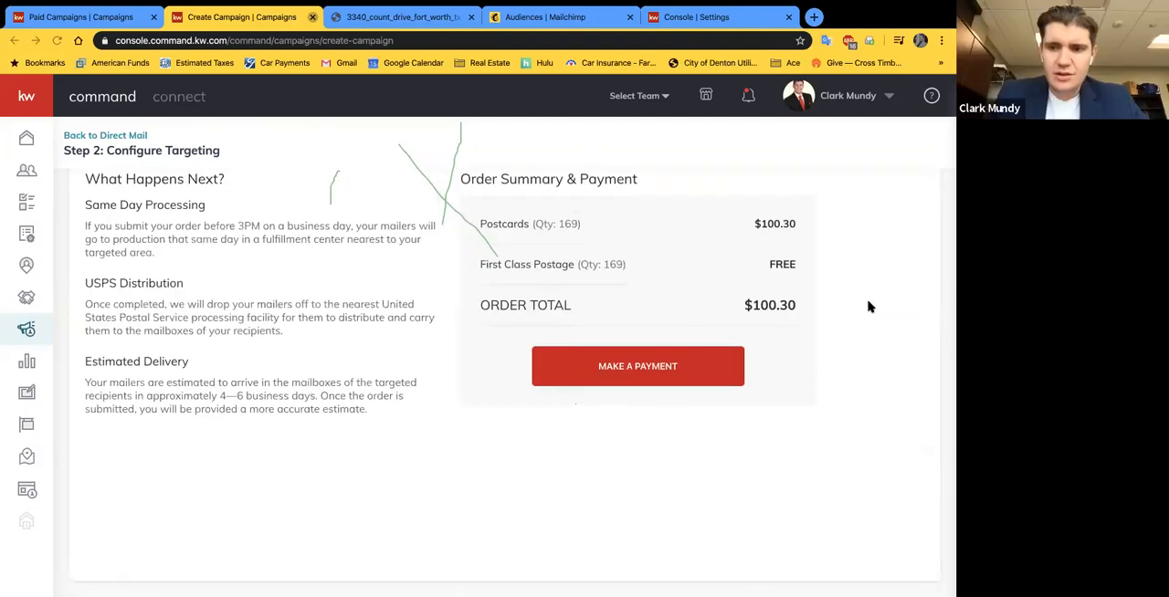
scroll(390, 313, "up", 1)
scroll(390, 313, "up", 1)
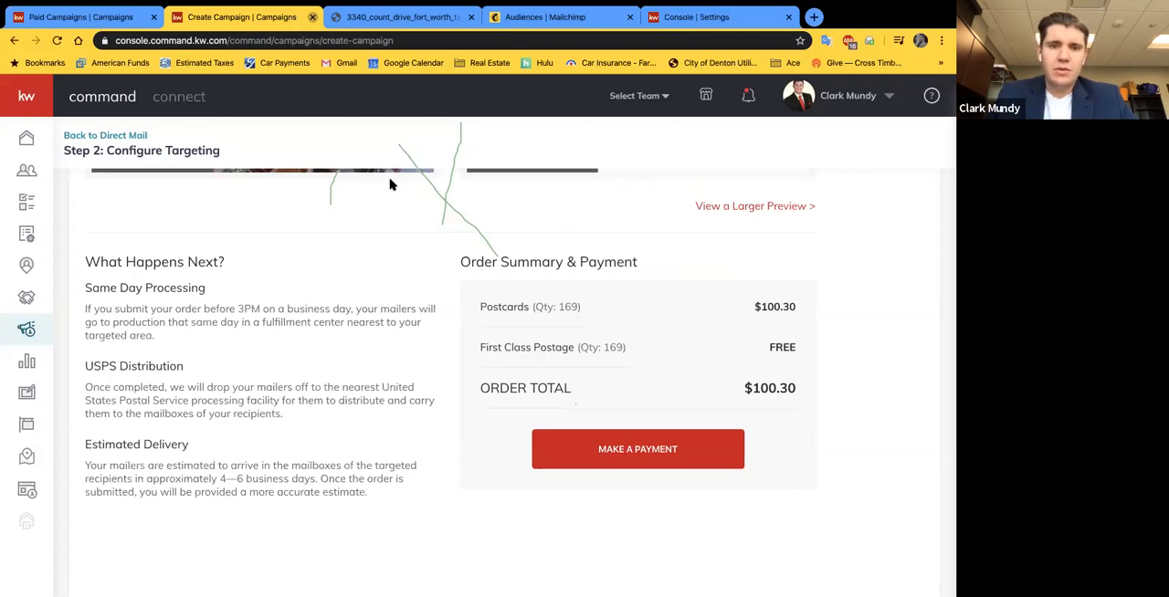
scroll(576, 211, "up", 5)
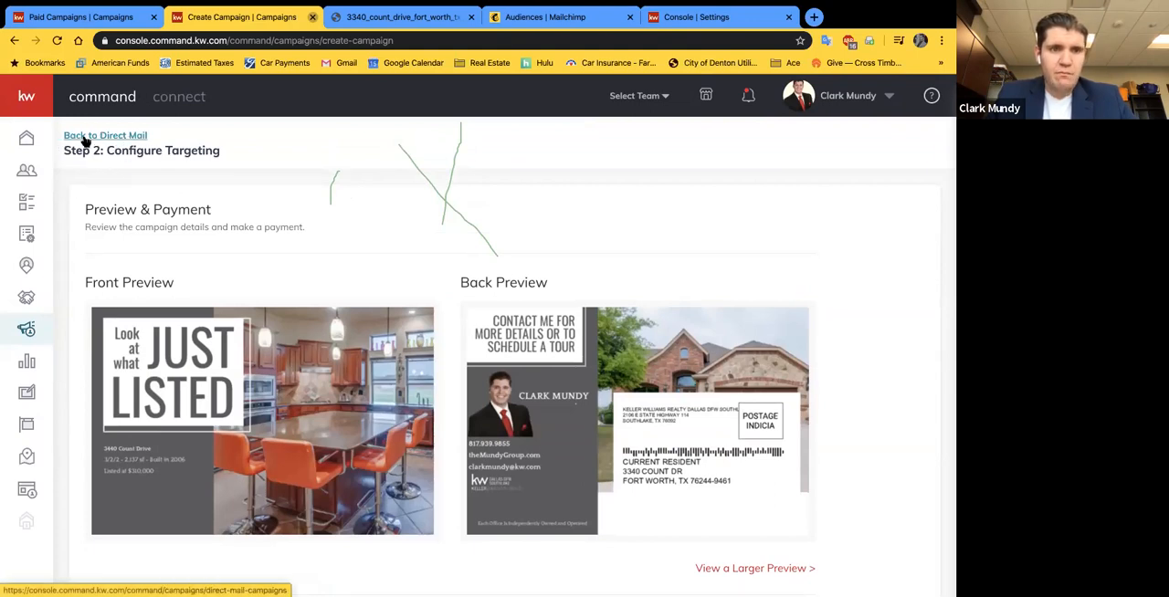
scroll(131, 167, "down", 5)
scroll(339, 329, "up", 5)
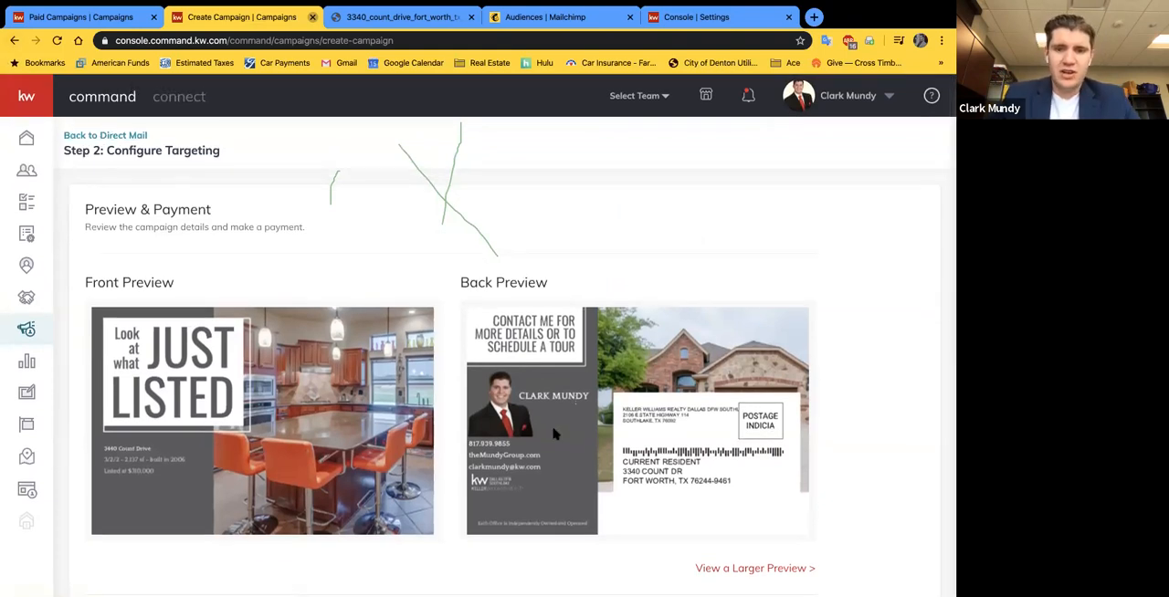
left_click(90, 135)
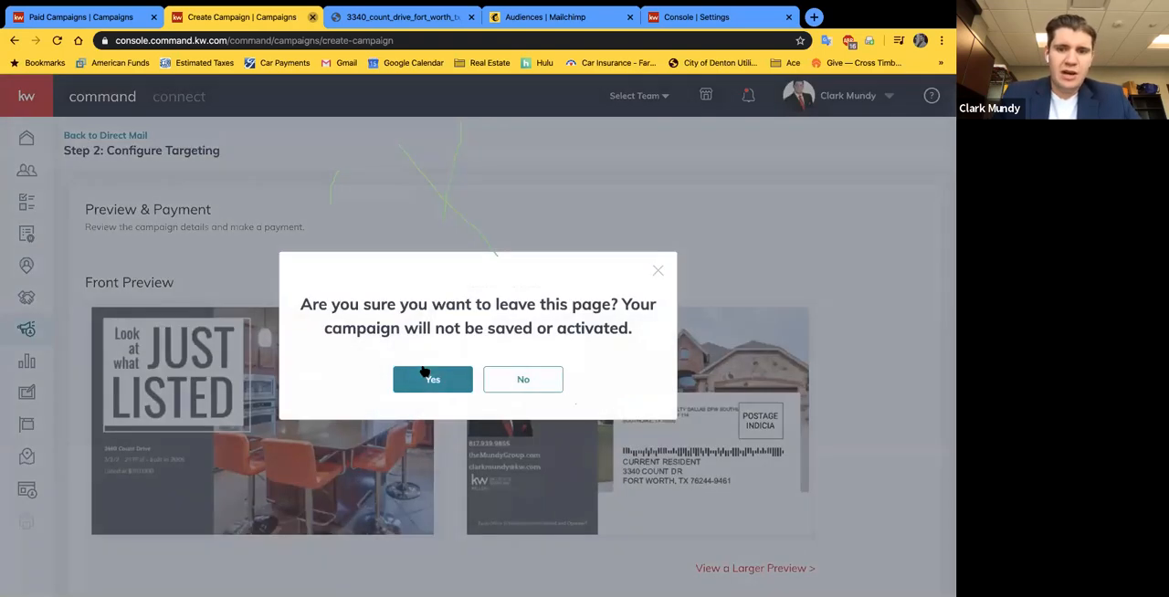
left_click(448, 383)
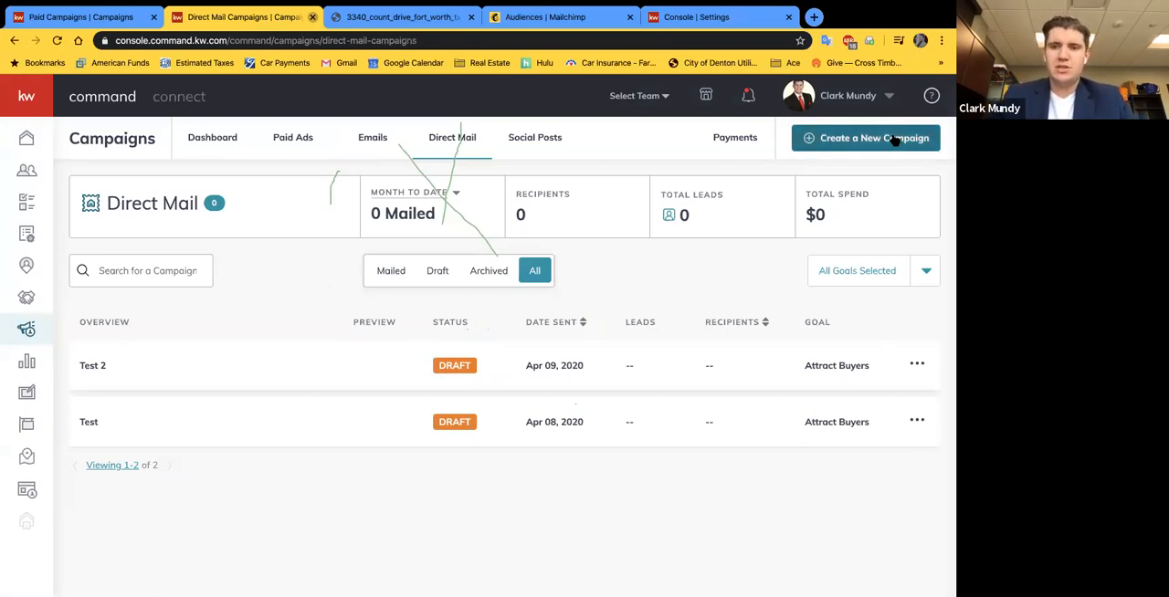
Step: Open the account settings and review the connection status of the social, productivity and marketing applications
left_click(837, 97)
left_click(815, 204)
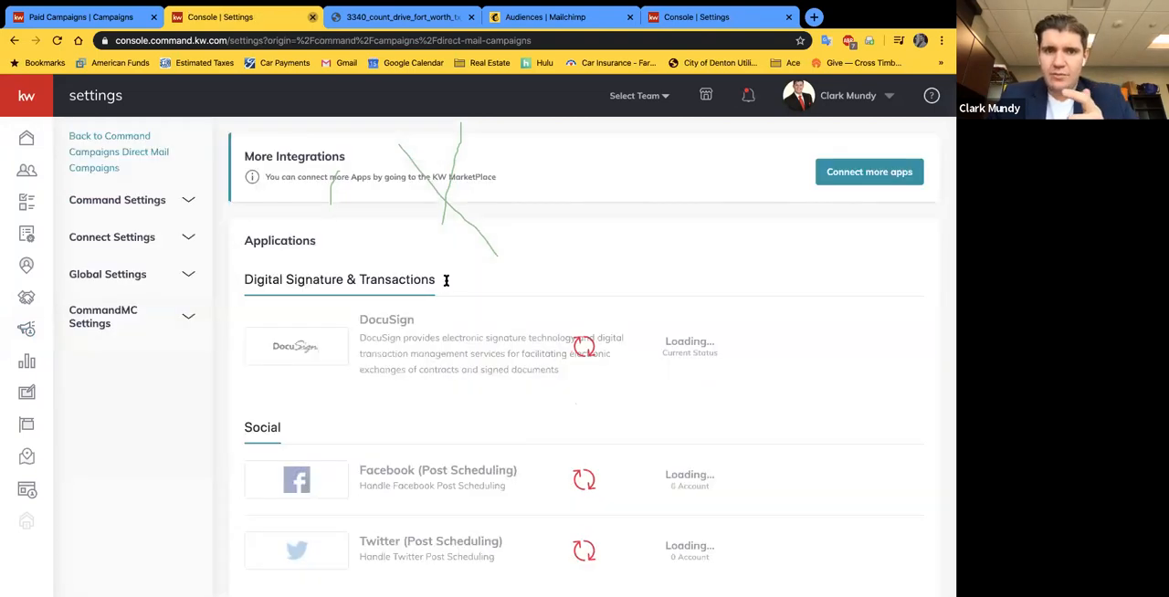
scroll(540, 357, "down", 1)
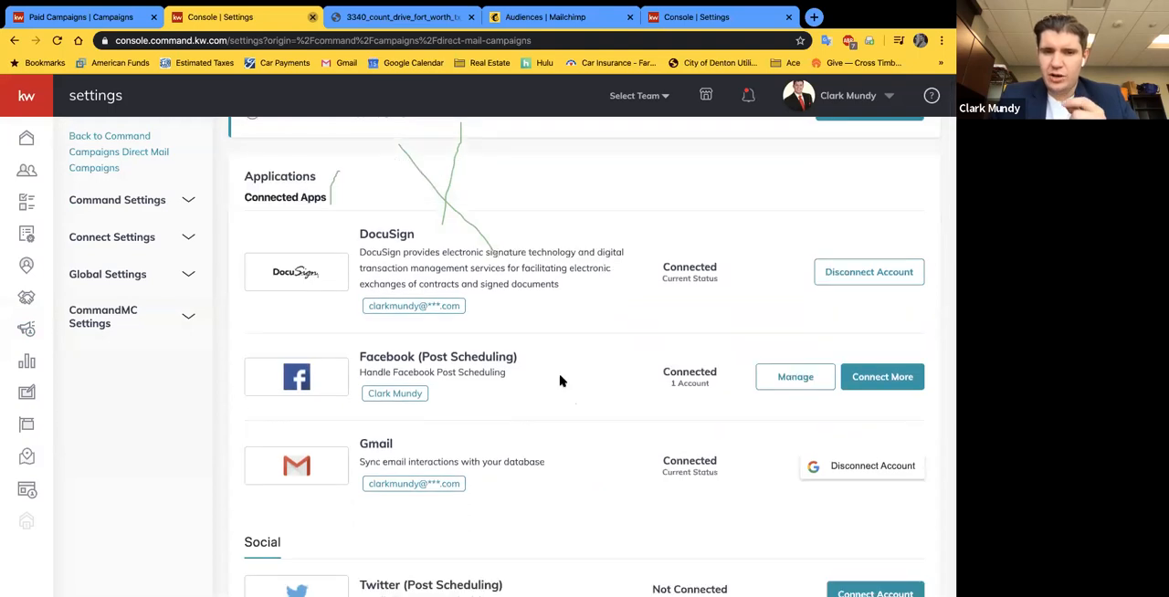
scroll(560, 380, "down", 5)
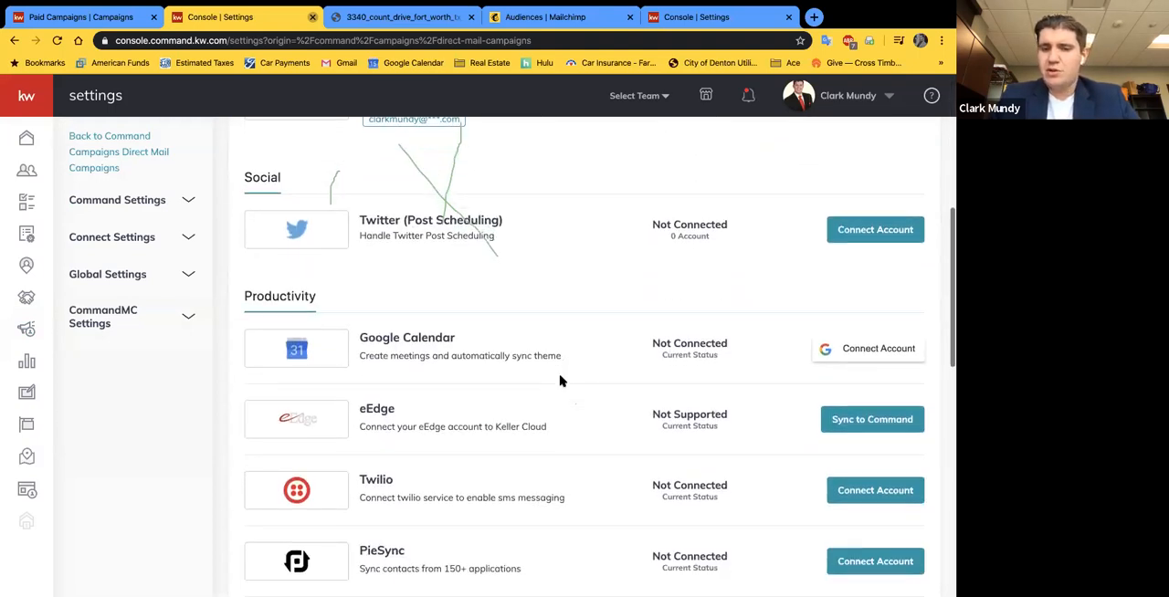
scroll(430, 164, "up", 1)
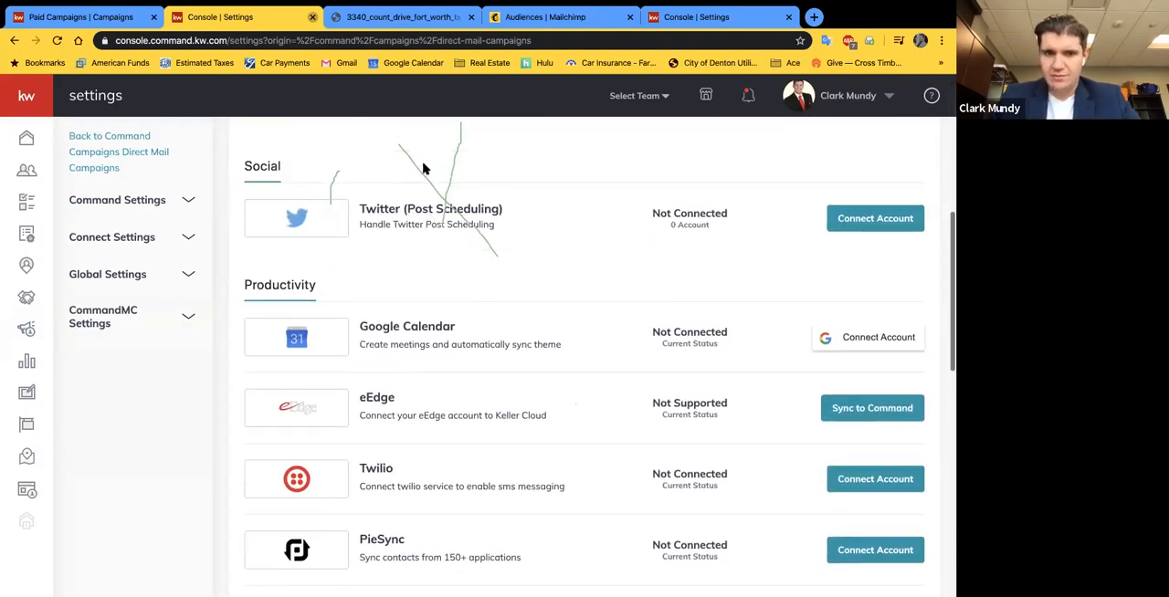
scroll(485, 309, "up", 2)
scroll(501, 335, "down", 6)
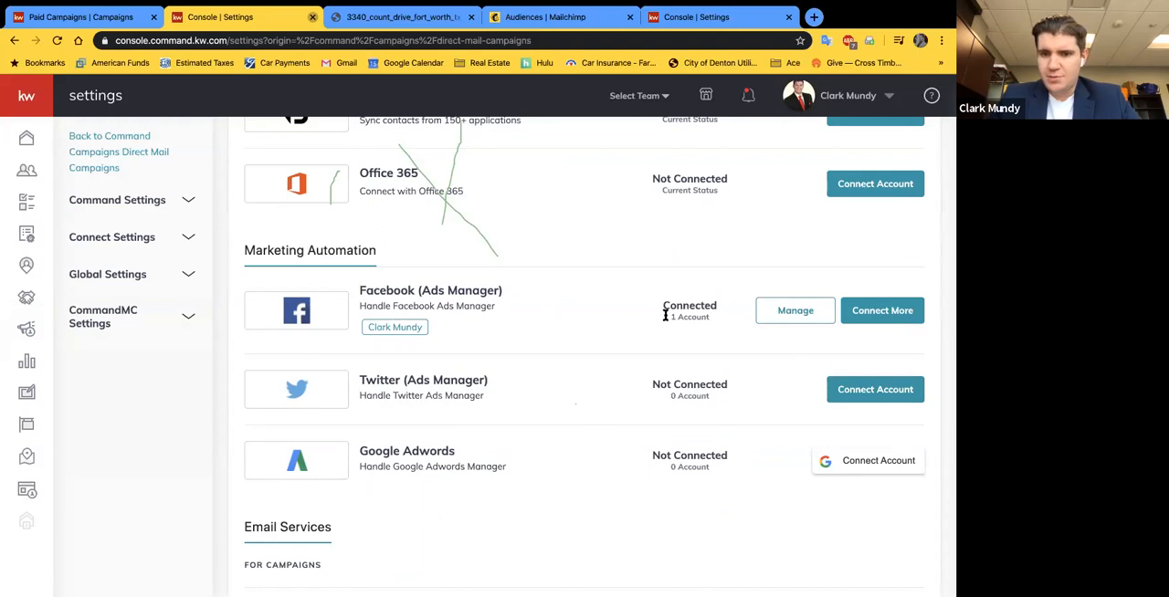
Step: View the account linked to Facebook (Ads Manager), close its details, and check the other marketing and email service connections
left_click(791, 311)
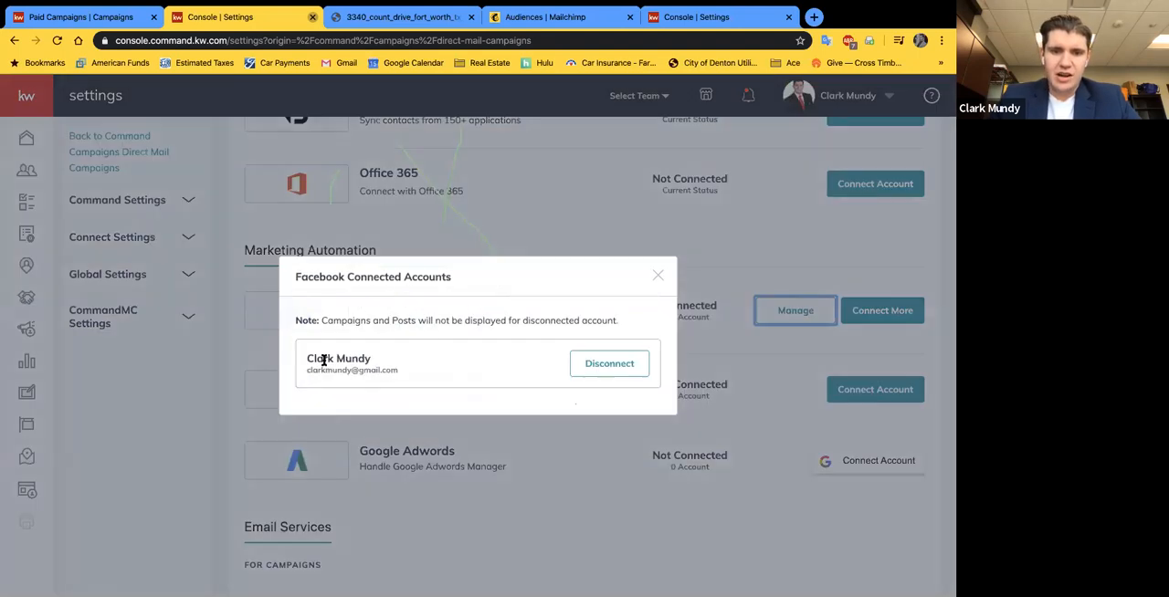
left_click(656, 276)
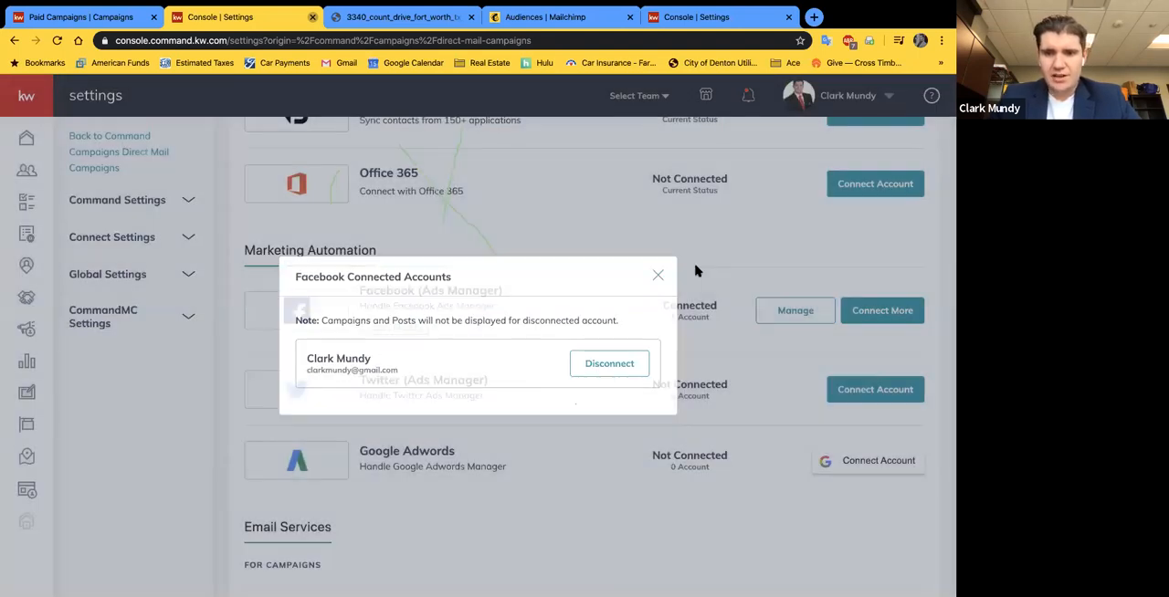
scroll(582, 444, "down", 3)
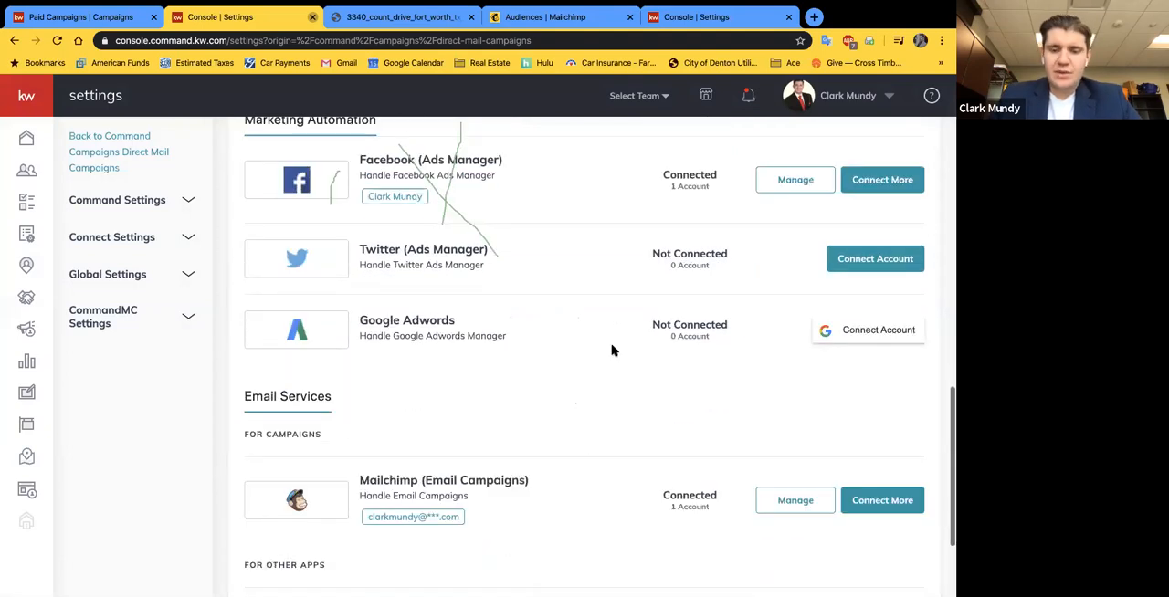
scroll(614, 352, "up", 1)
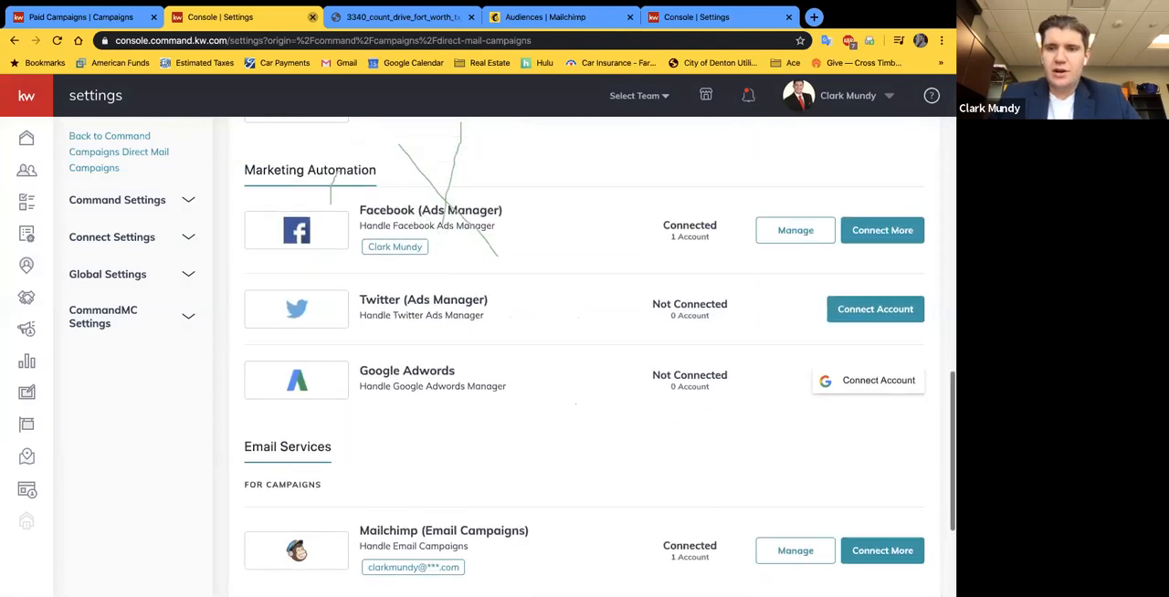
Step: Return to Campaigns and start a new paid Social Ad campaign named "Test 2"
left_click(27, 329)
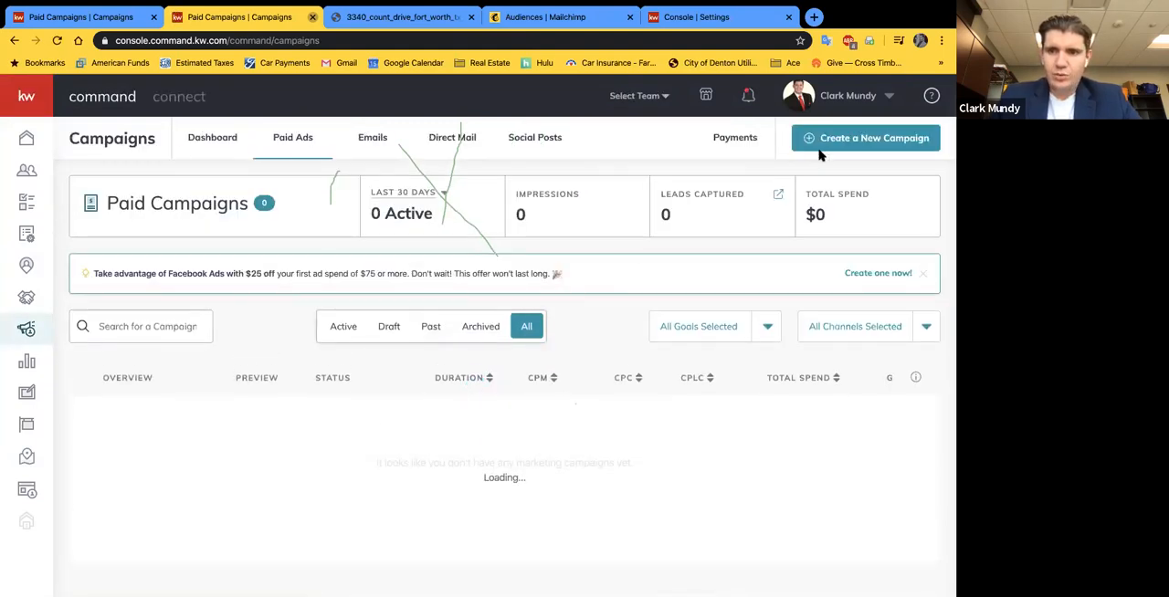
left_click(821, 139)
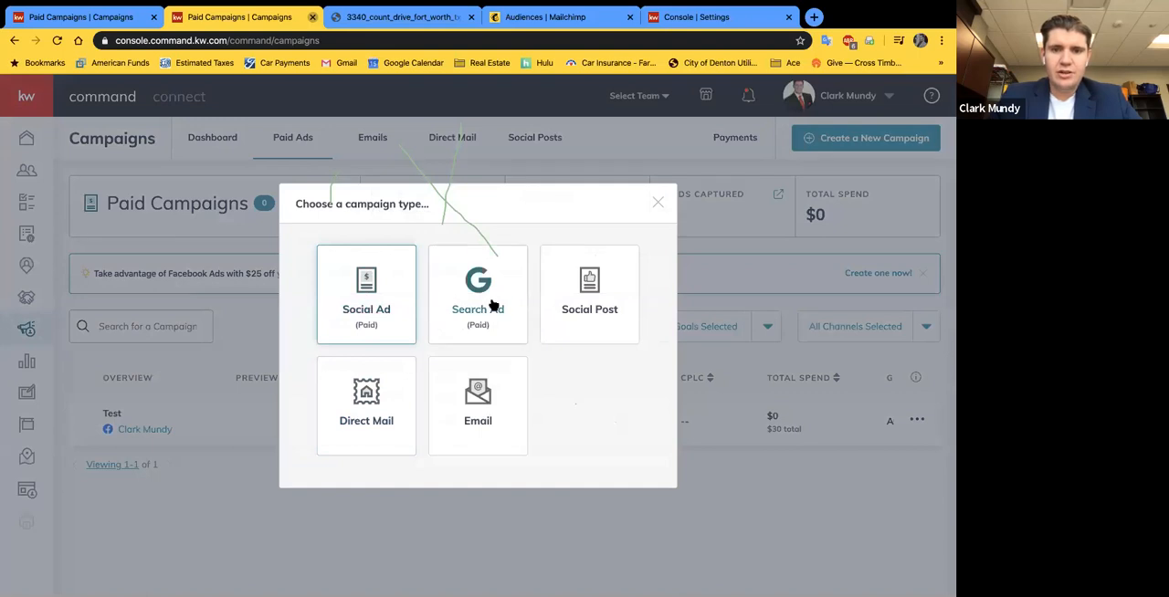
left_click(369, 306)
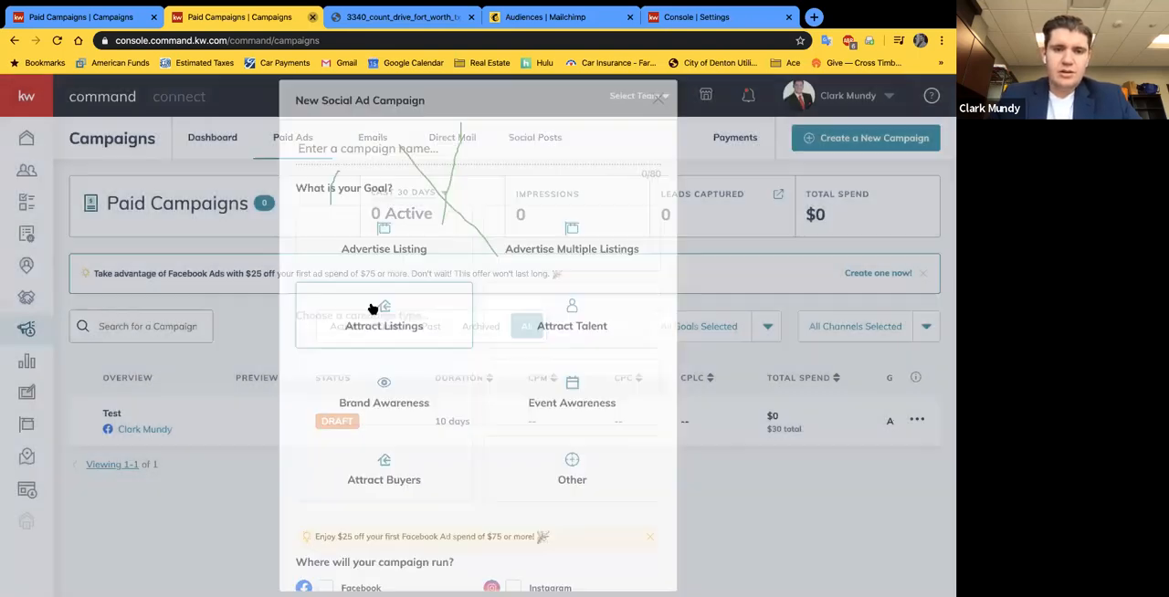
left_click(343, 167)
type("Test 2")
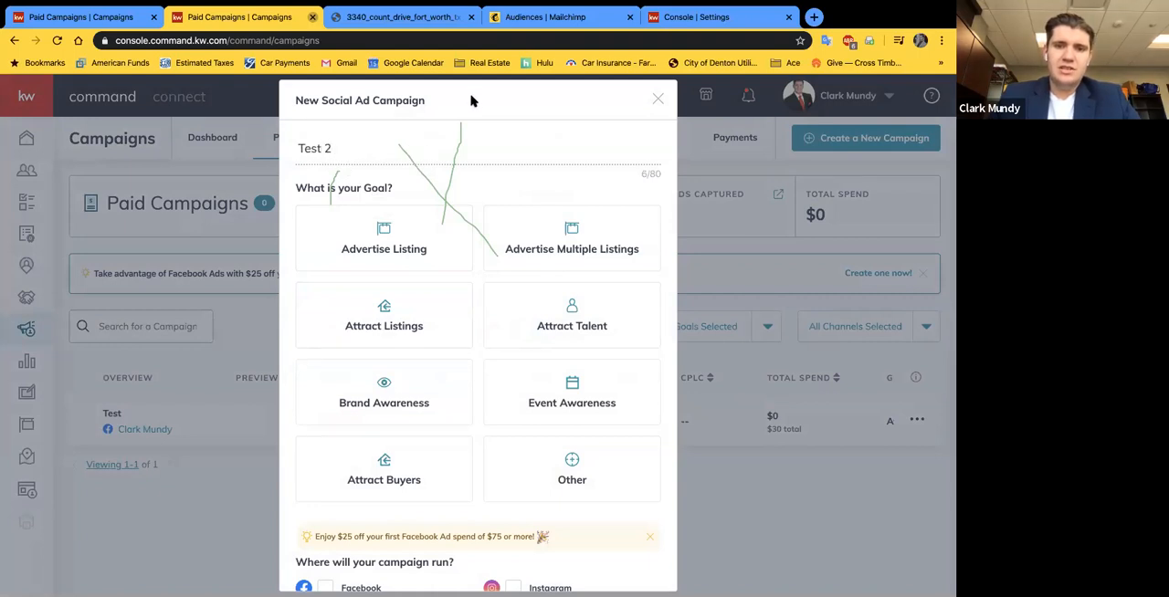
Step: Look through the campaign goals and set the goal to Attract Buyers
scroll(404, 393, "down", 1)
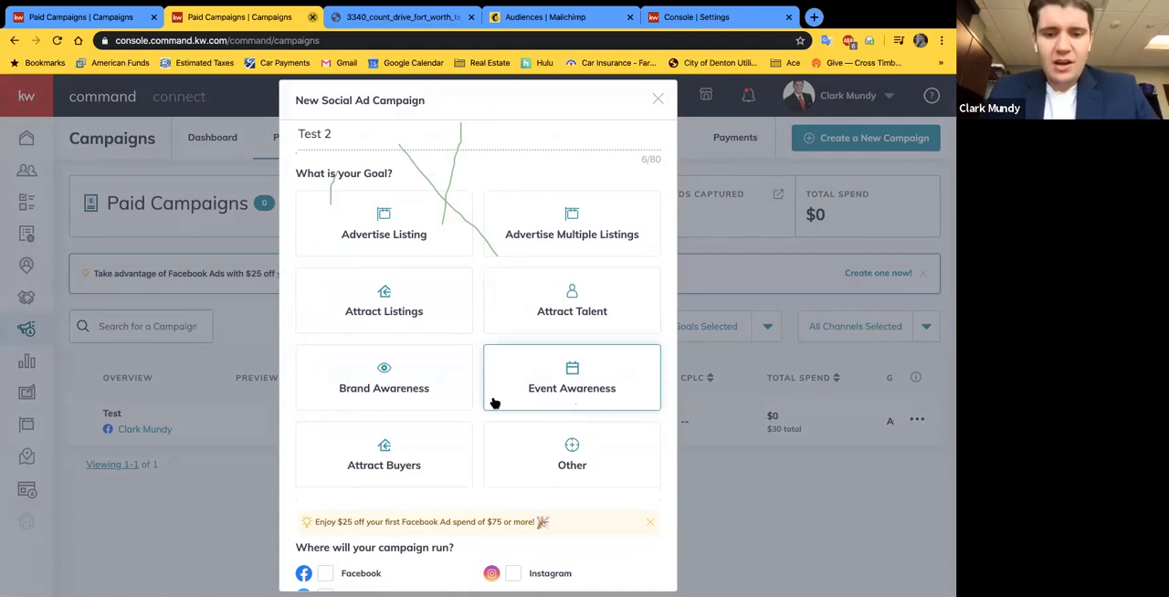
scroll(434, 454, "down", 1)
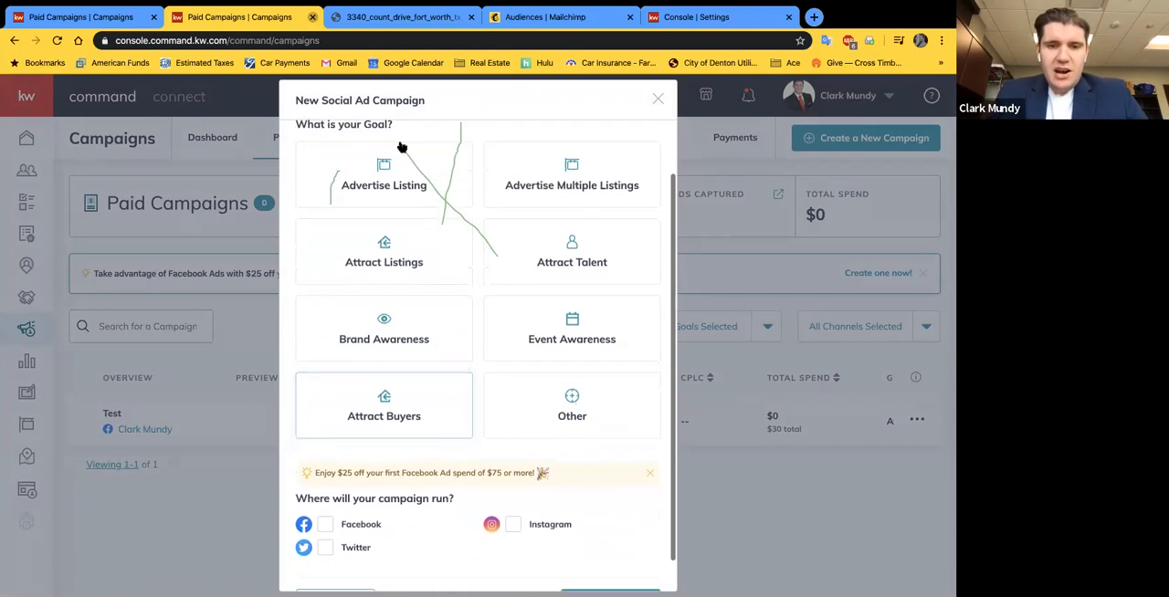
scroll(399, 149, "up", 2)
scroll(409, 210, "down", 1)
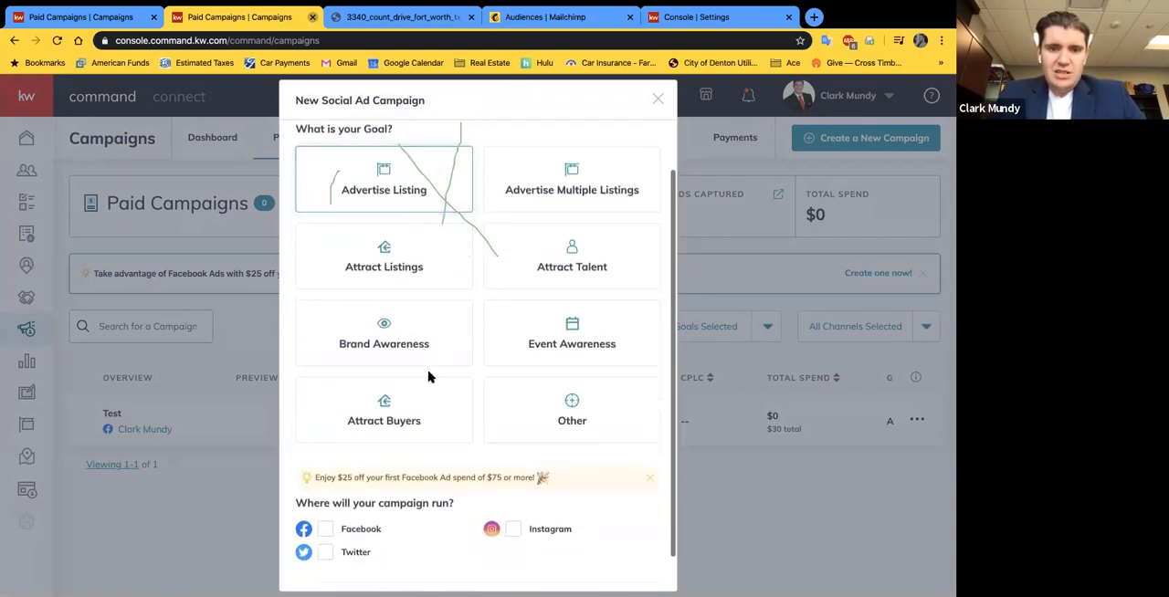
left_click(413, 415)
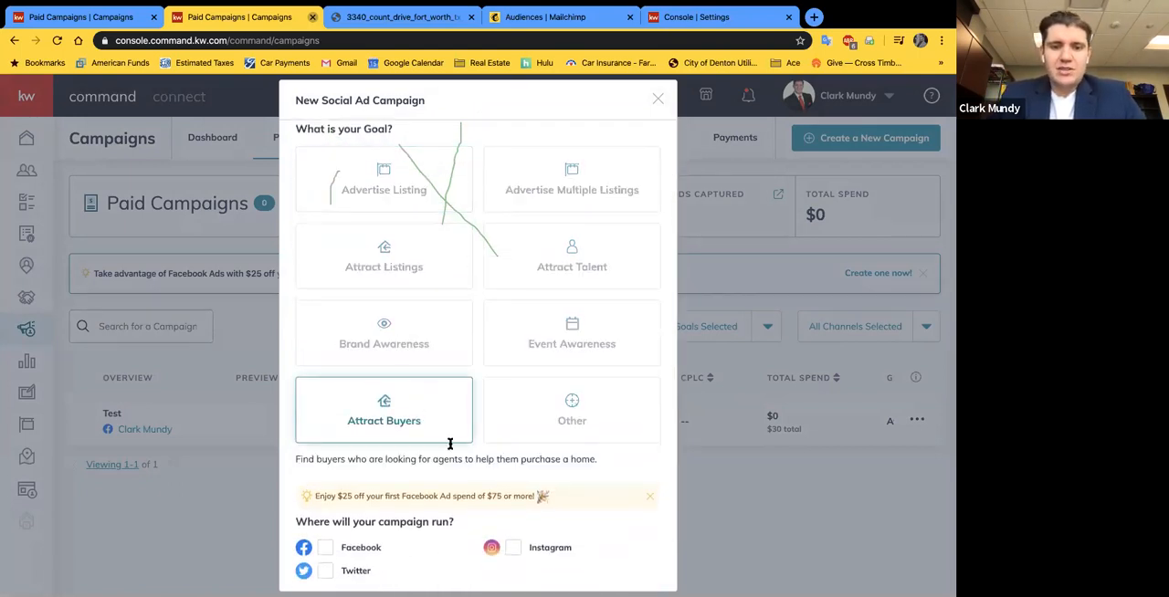
scroll(448, 447, "down", 1)
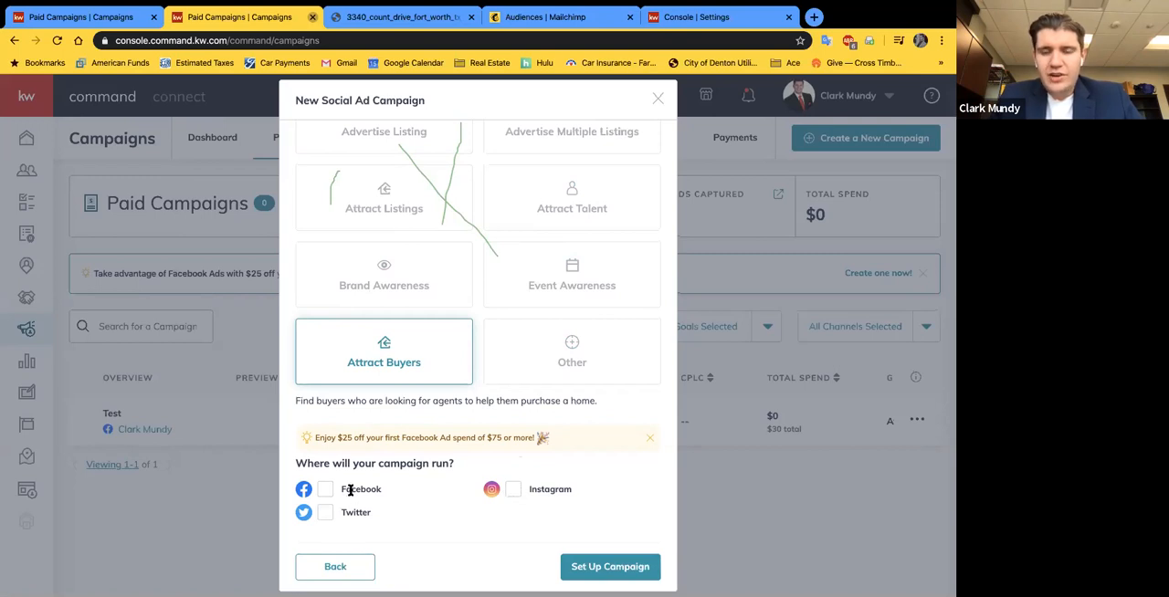
Step: Check the Marketing Automation connections in the already open settings page and return to the new social ad campaign
left_click(694, 16)
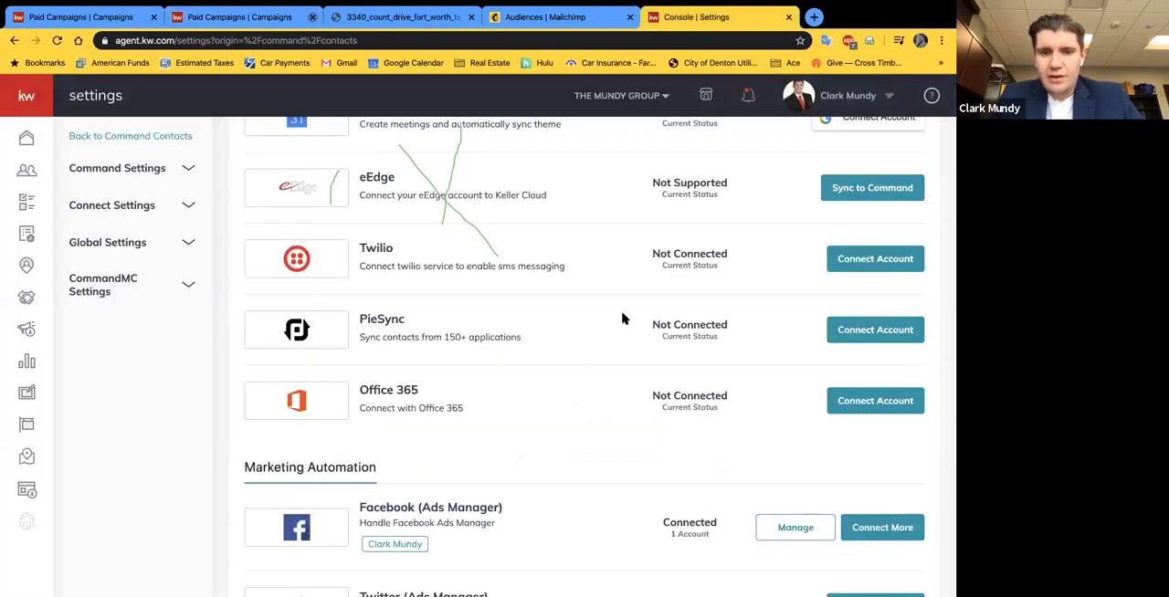
scroll(618, 407, "up", 5)
scroll(496, 439, "up", 4)
scroll(435, 261, "down", 12)
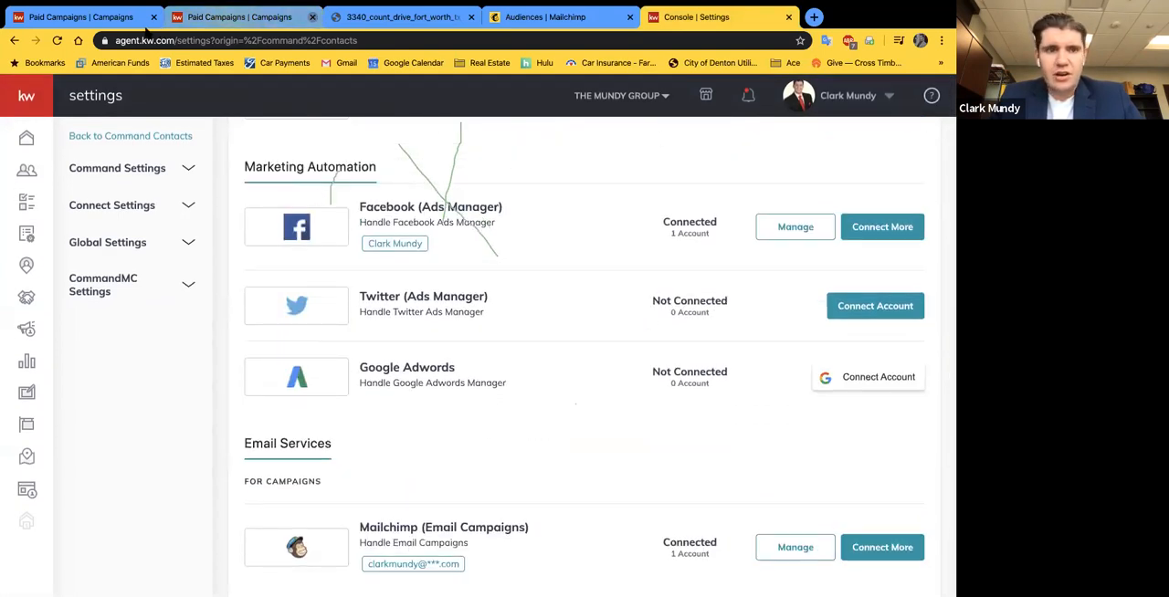
left_click(217, 20)
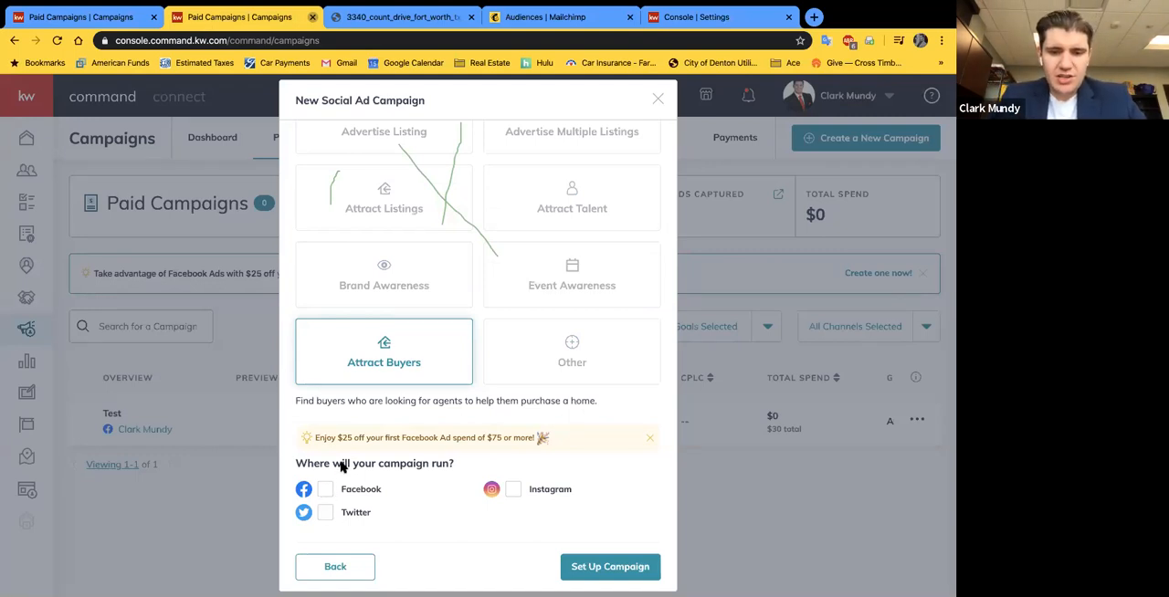
Step: Choose Facebook as the campaign channel, try adding Twitter but decline to connect it, and proceed to the campaign setup
left_click(326, 489)
left_click(327, 514)
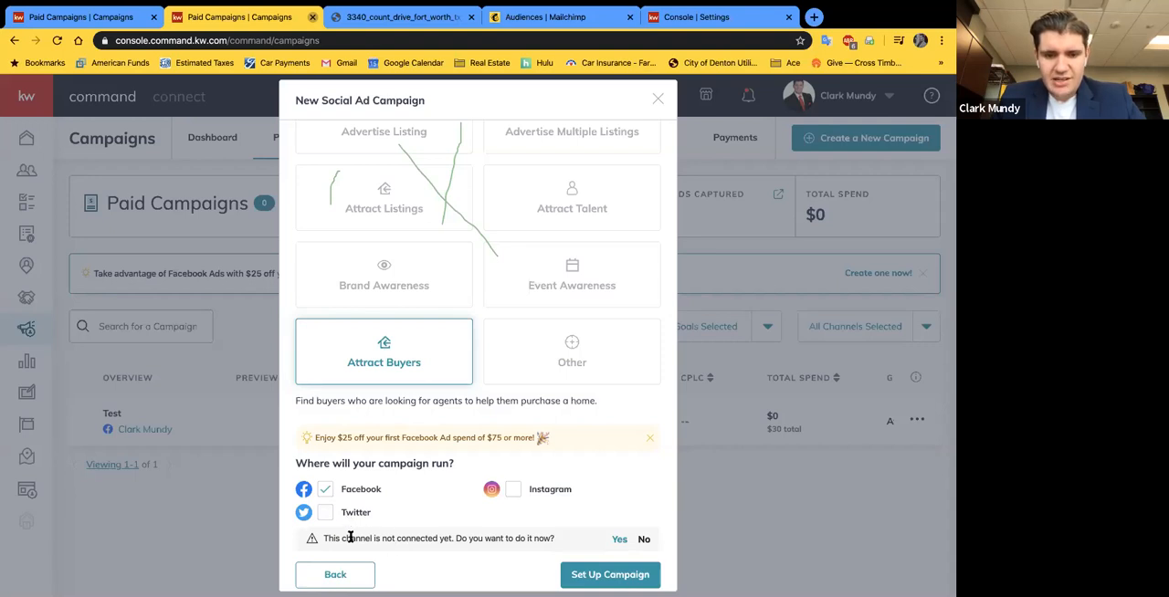
scroll(350, 538, "down", 1)
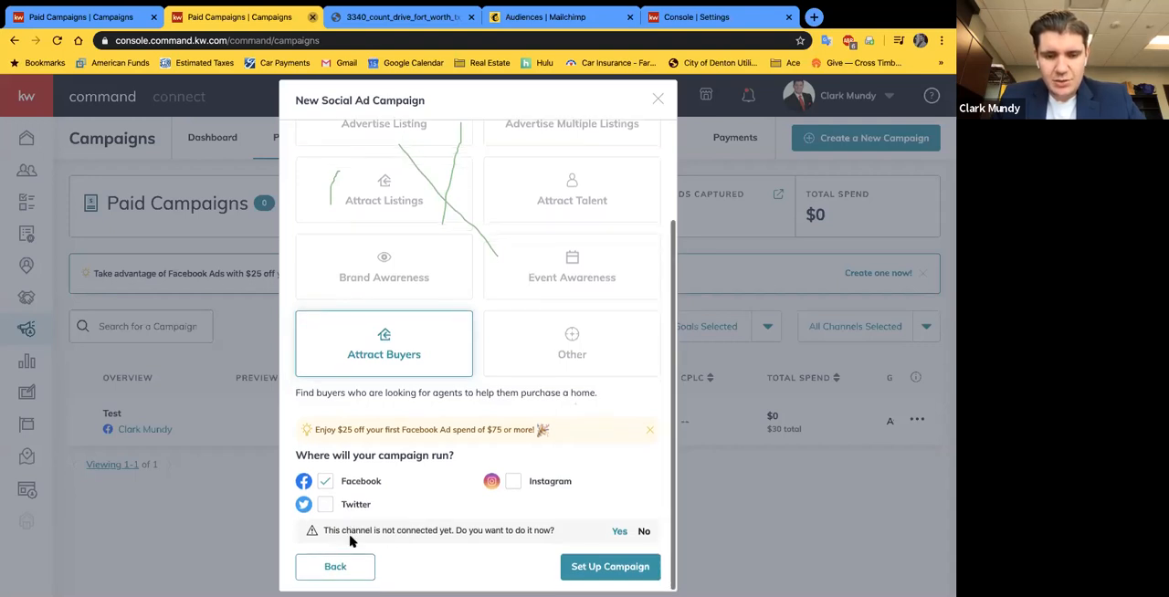
left_click(641, 533)
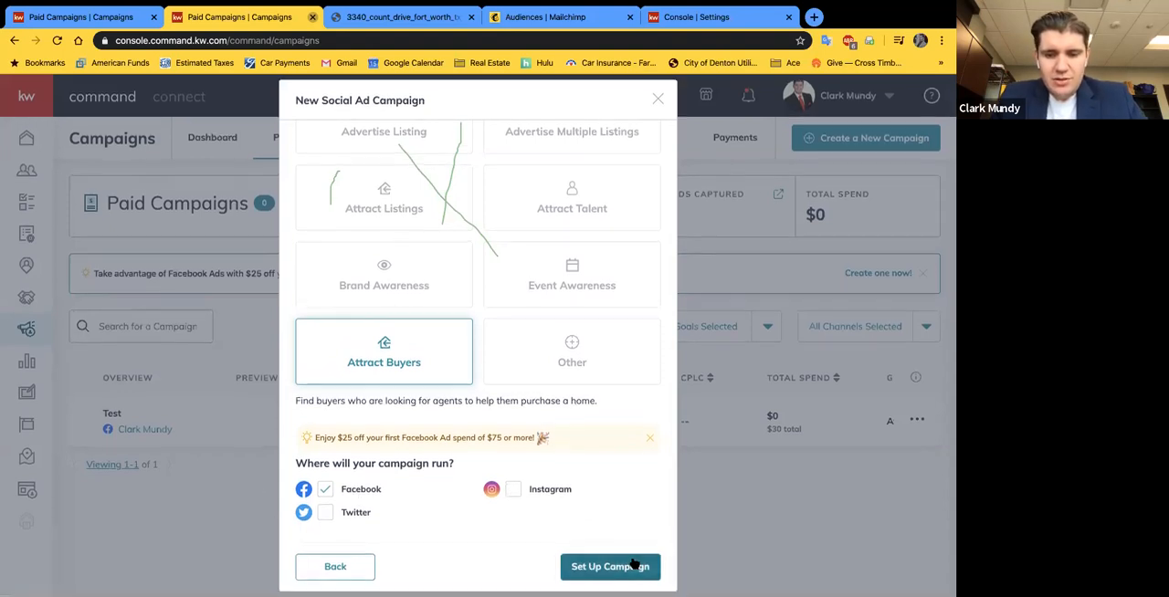
left_click(585, 573)
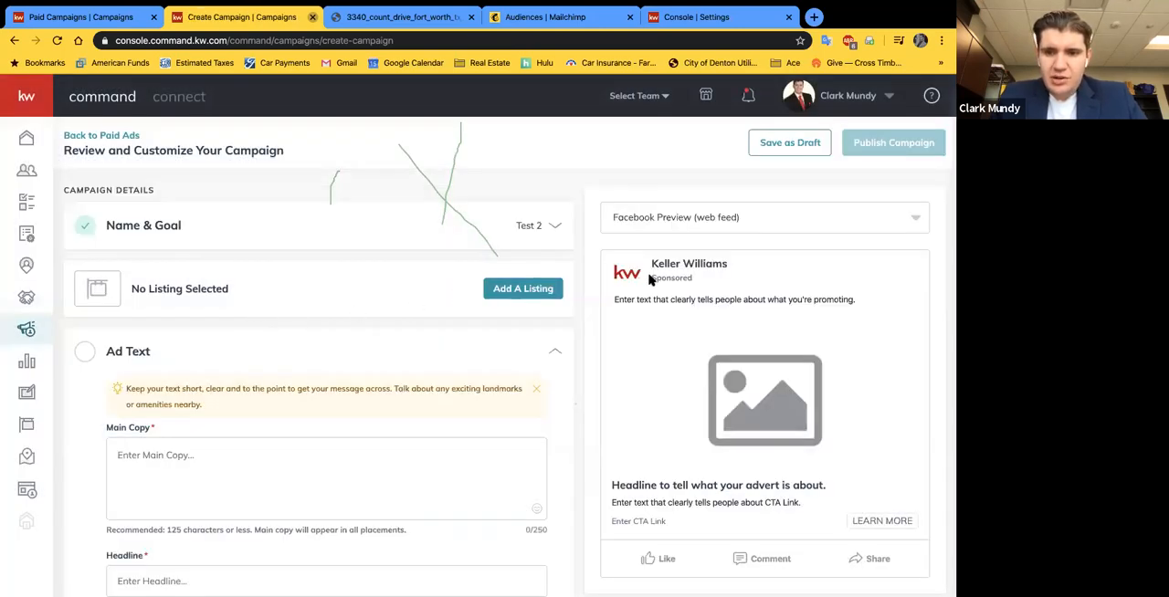
Step: Look over the ad text fields, open the listing search for the campaign, and show All Listings
scroll(391, 323, "down", 1)
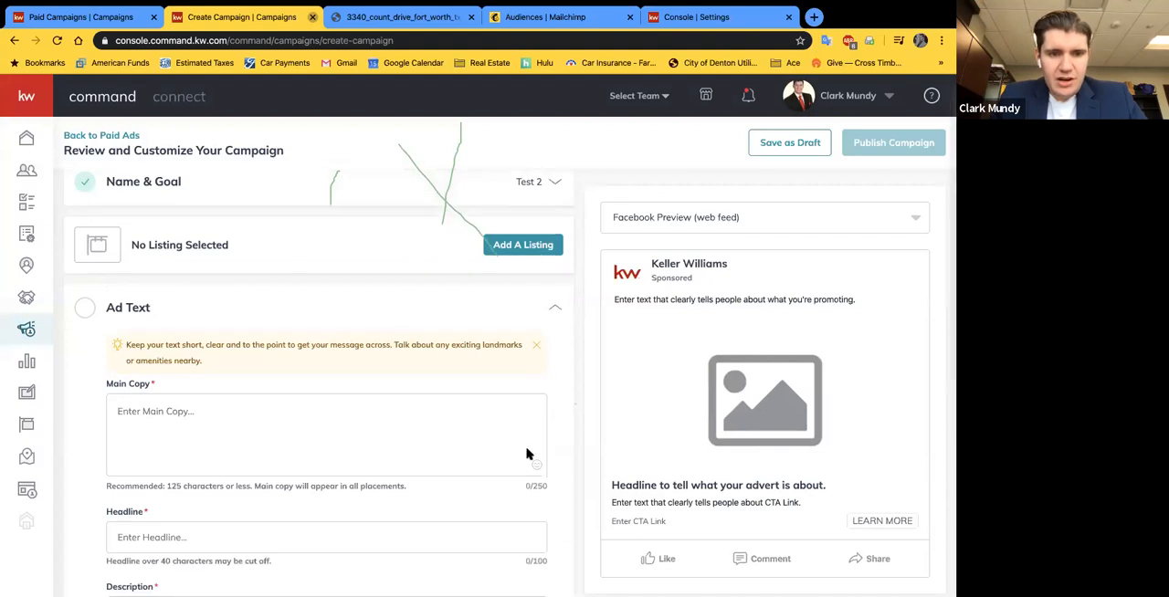
scroll(455, 340, "down", 1)
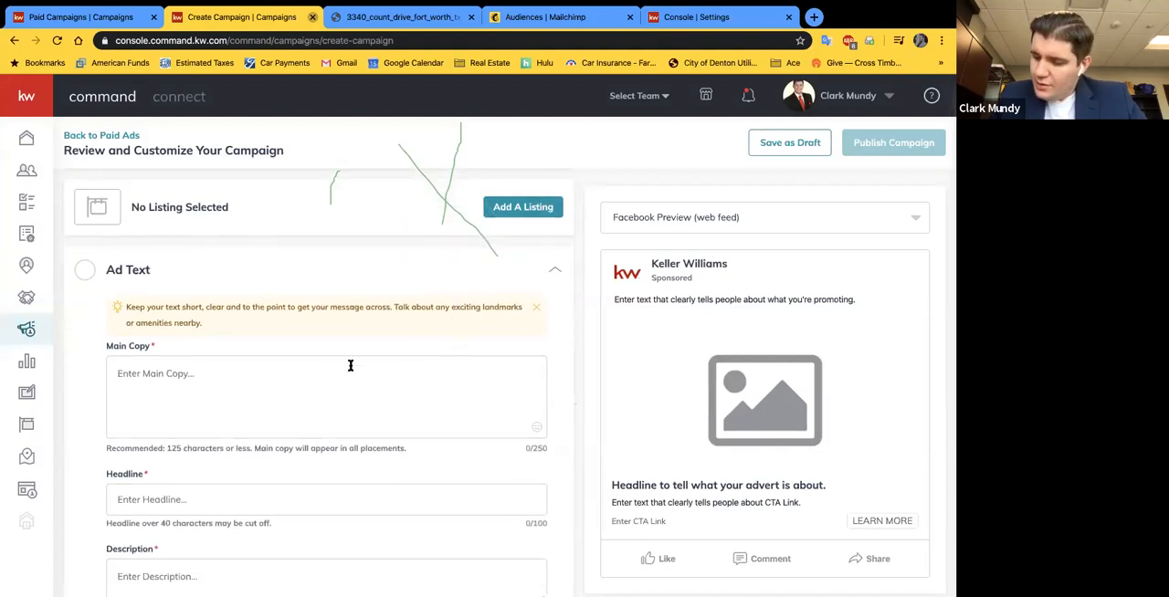
scroll(356, 330, "up", 2)
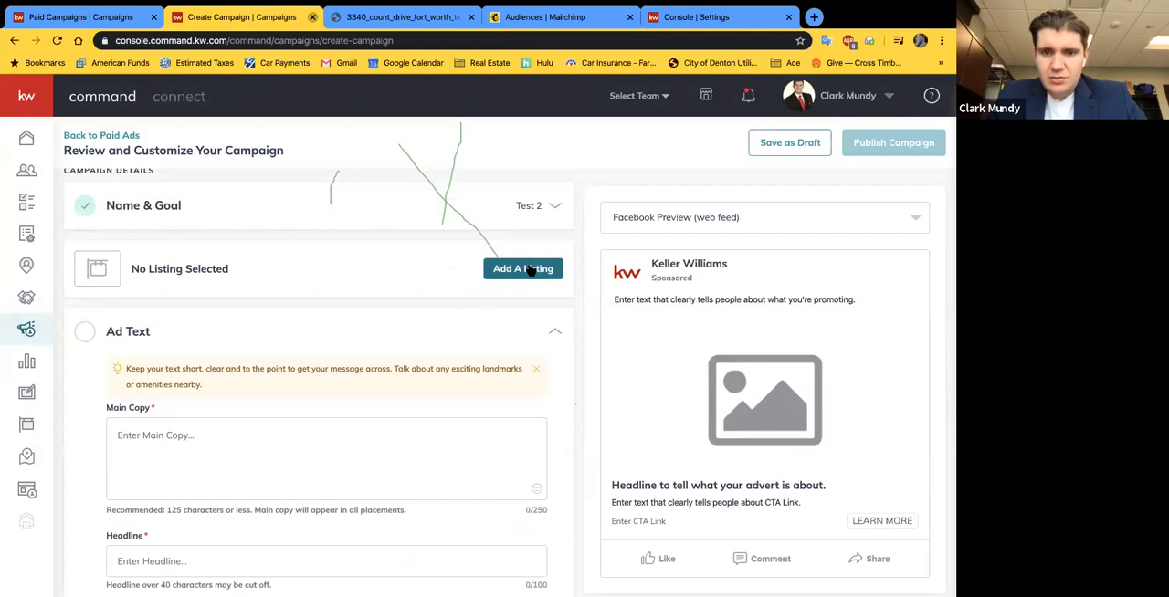
left_click(531, 269)
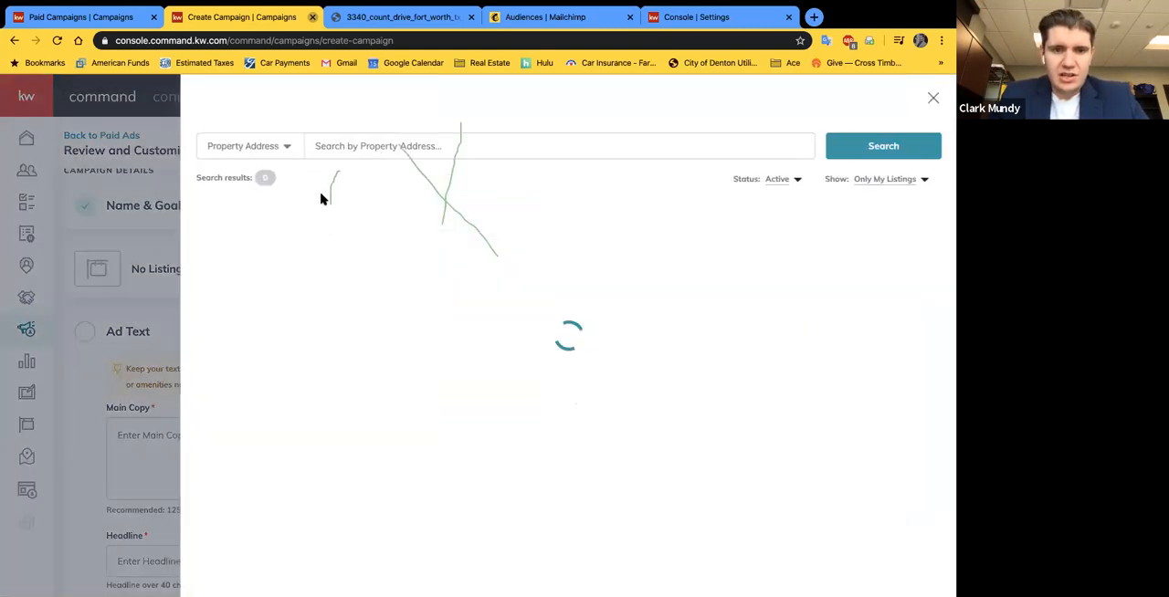
left_click(892, 181)
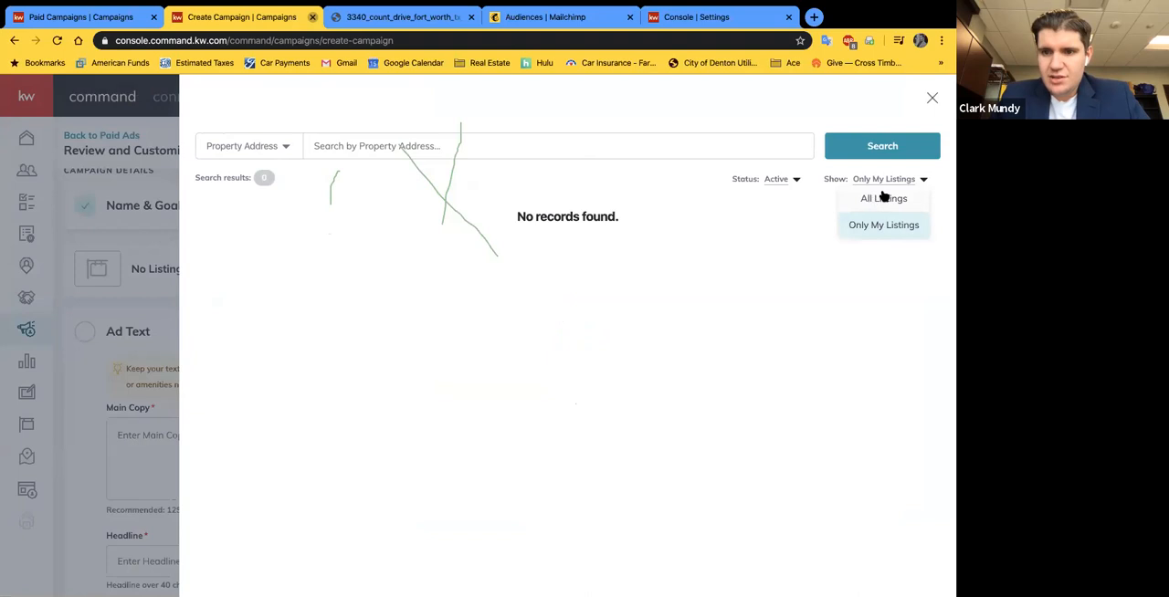
left_click(882, 198)
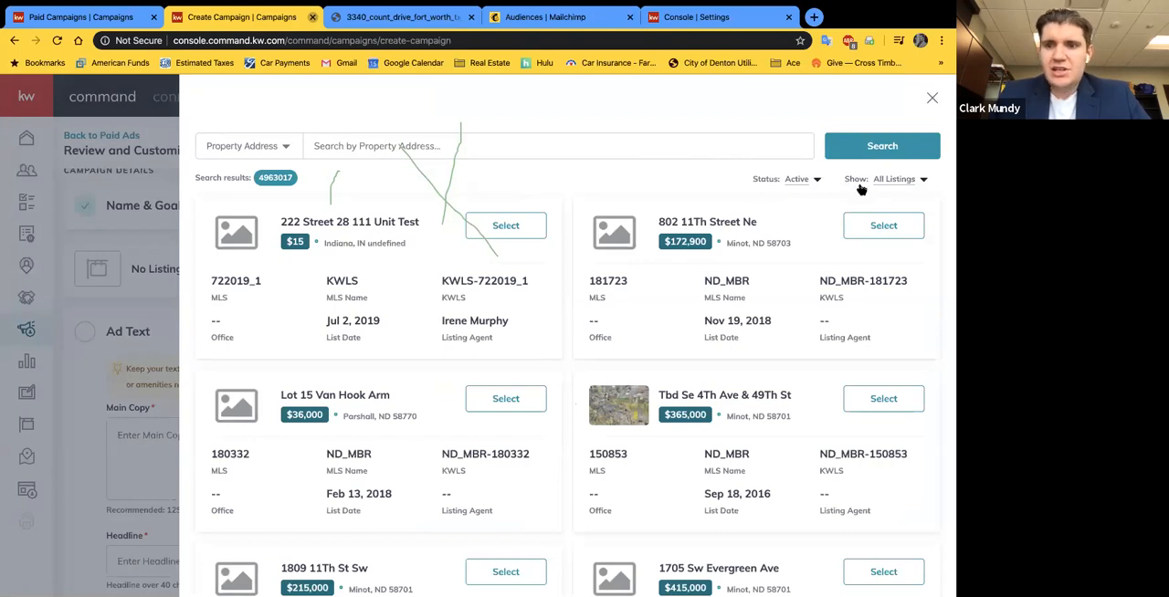
Step: Check the listing ownership options and set the listing status filter to All Status
left_click(910, 181)
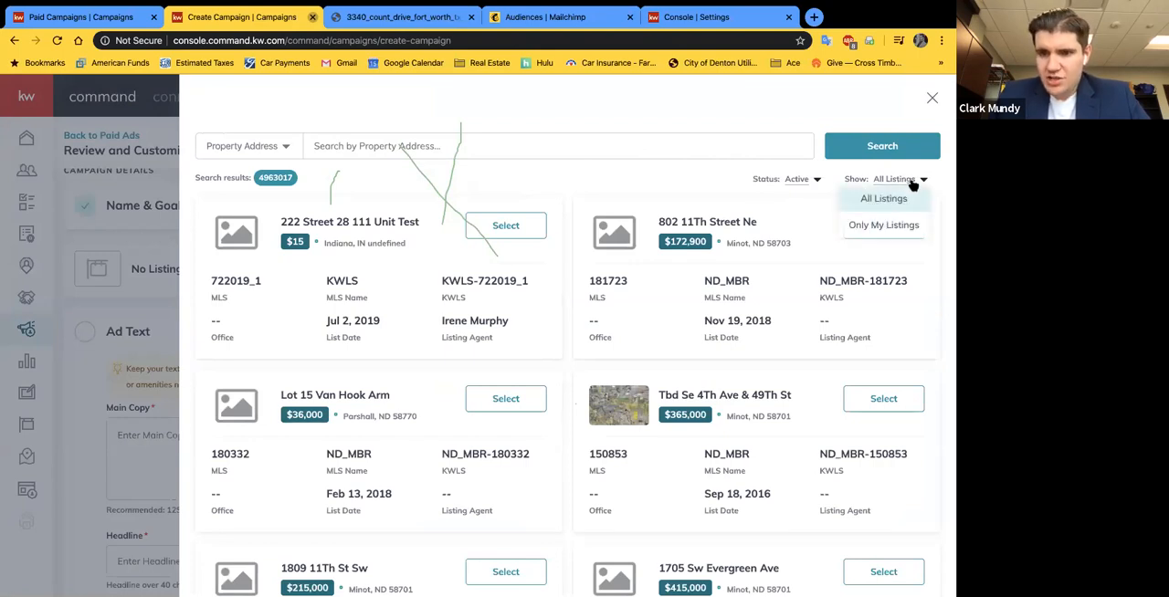
left_click(856, 179)
left_click(798, 180)
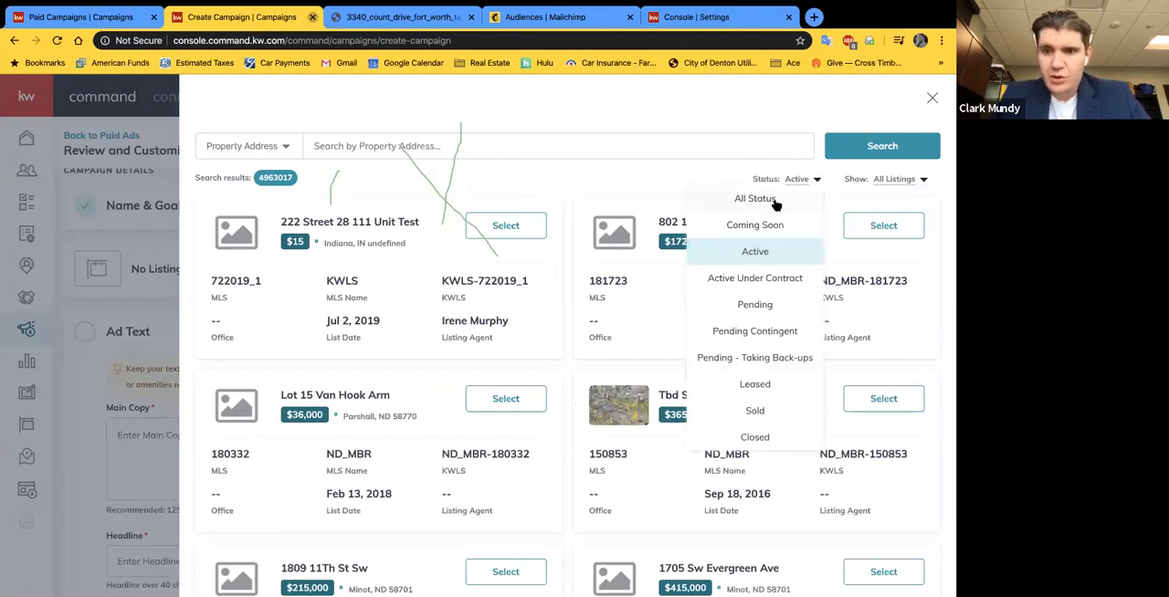
left_click(746, 201)
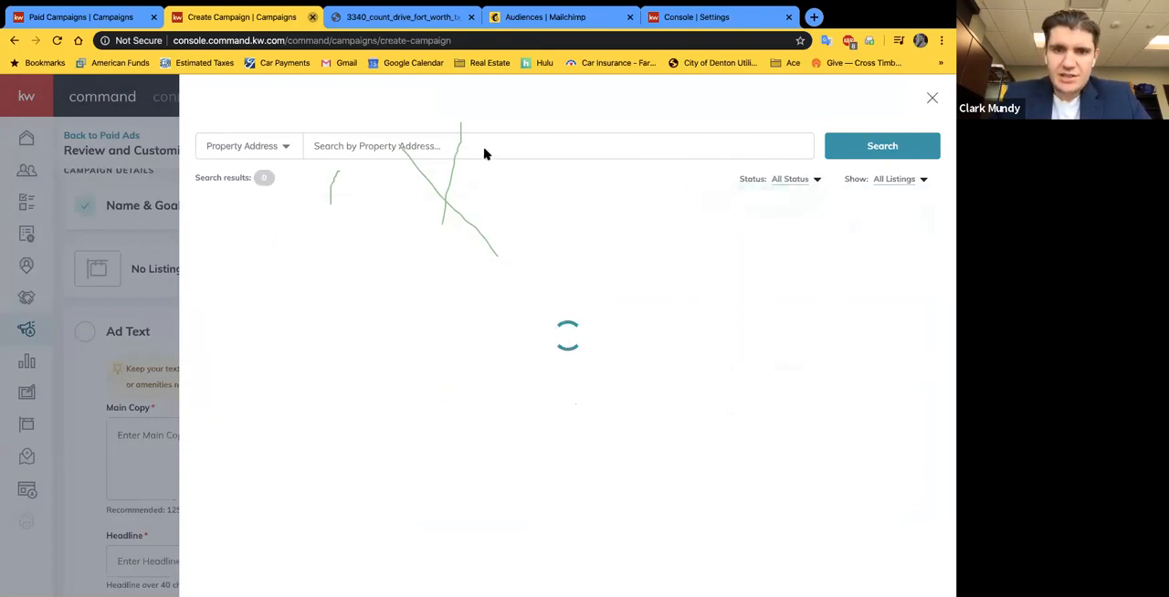
Step: Search all listings by the property's street address and attach the Fort Worth listing priced at $310,000 to the campaign
left_click(346, 143)
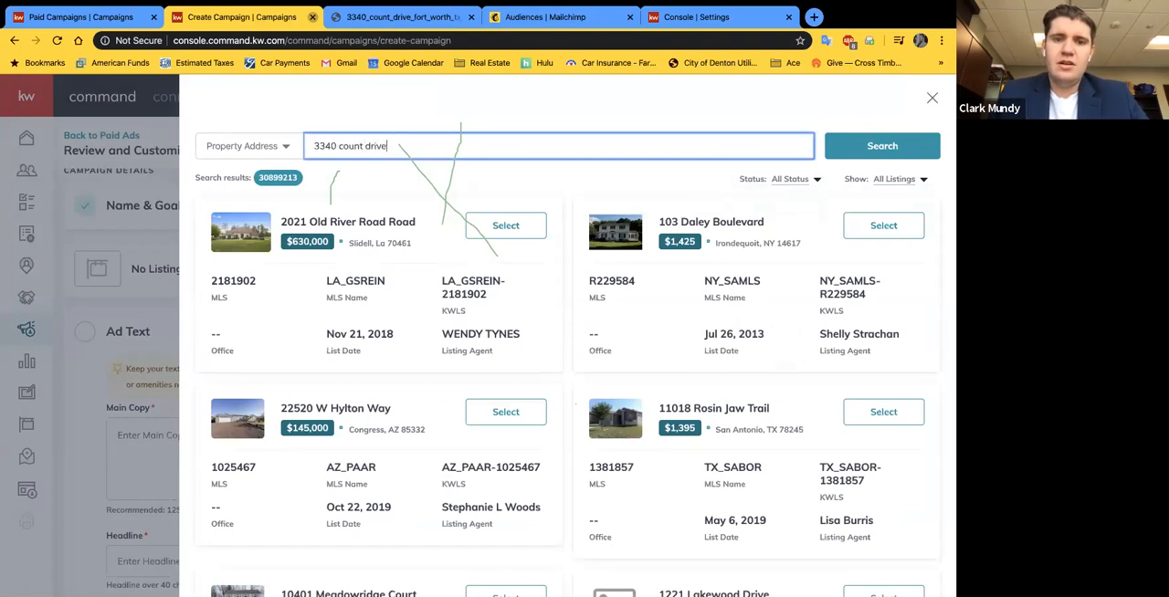
left_click(846, 148)
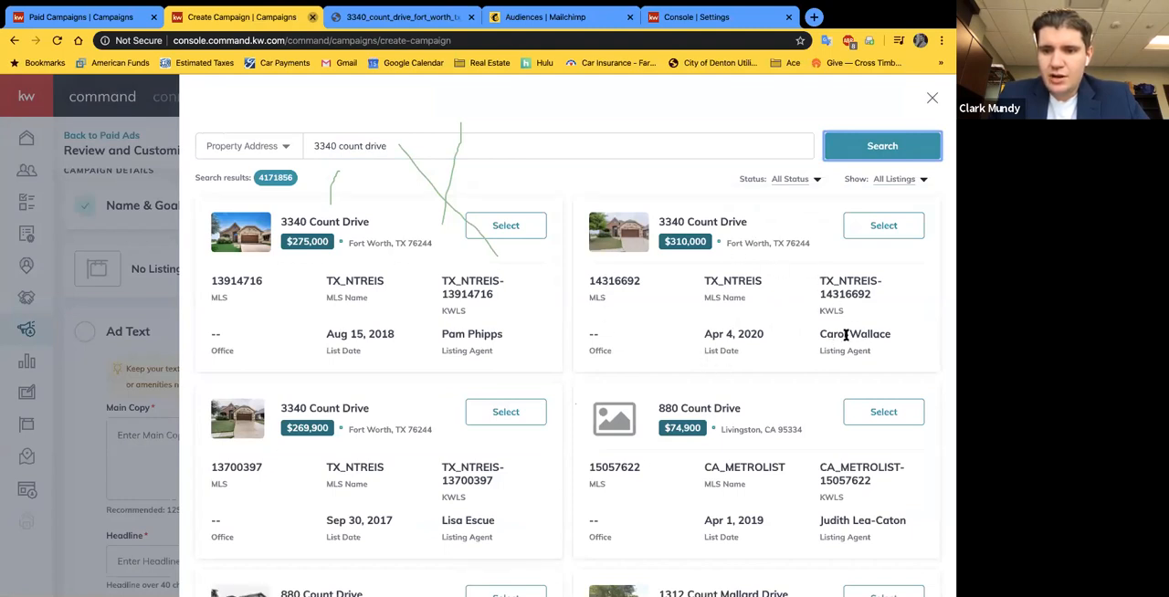
left_click(877, 233)
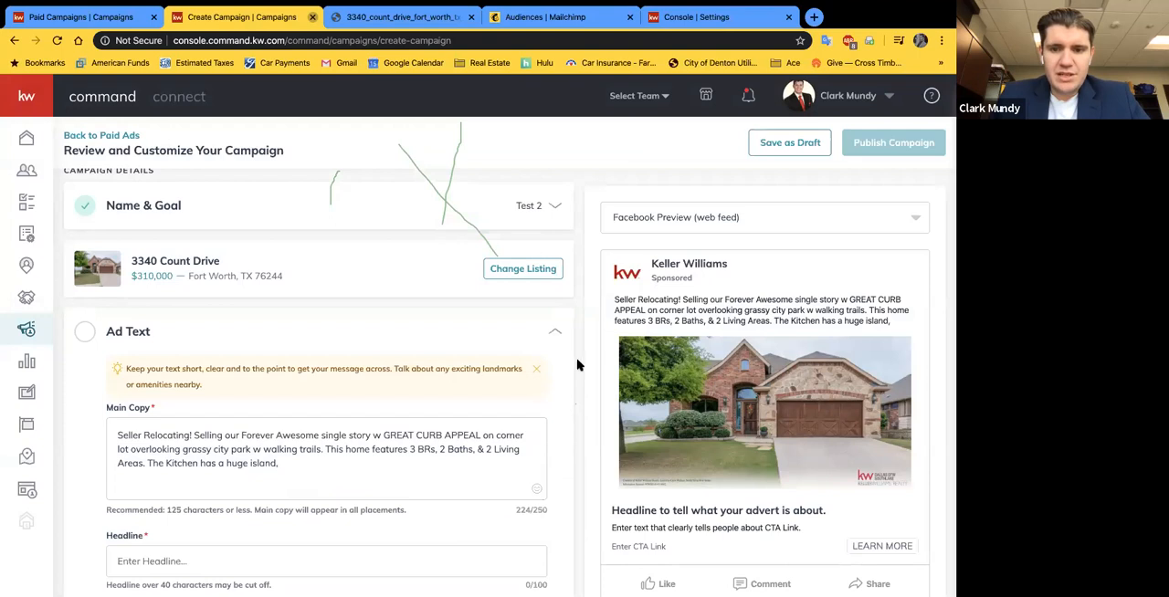
Step: Review the main copy and ad preview filled in from the listing, and check the Help & Information options
scroll(575, 365, "down", 2)
scroll(575, 365, "up", 2)
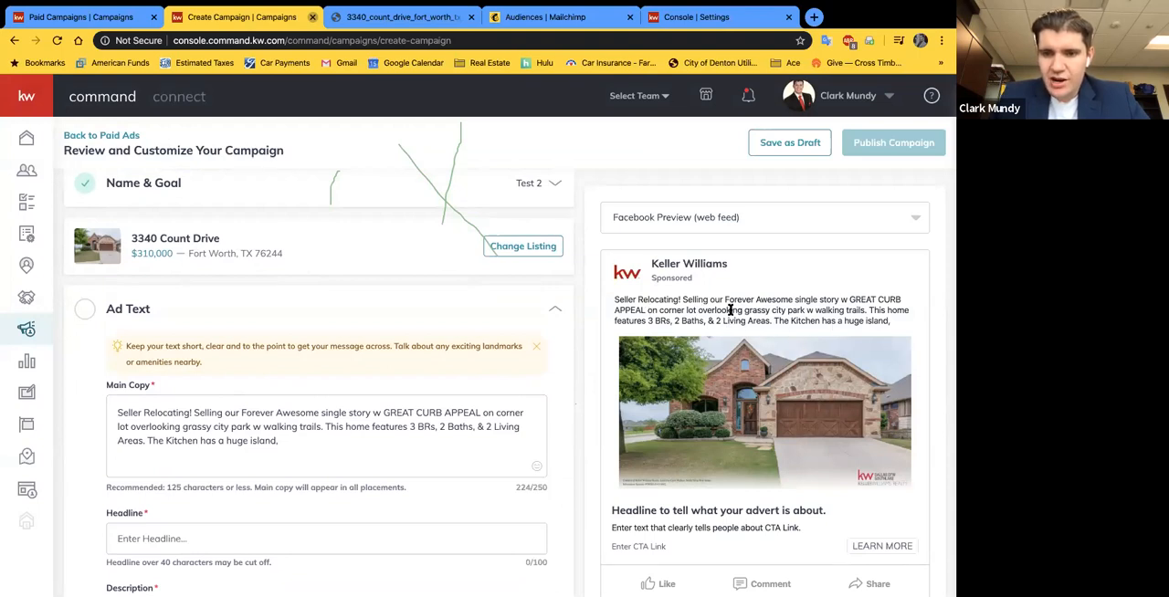
left_click(281, 446)
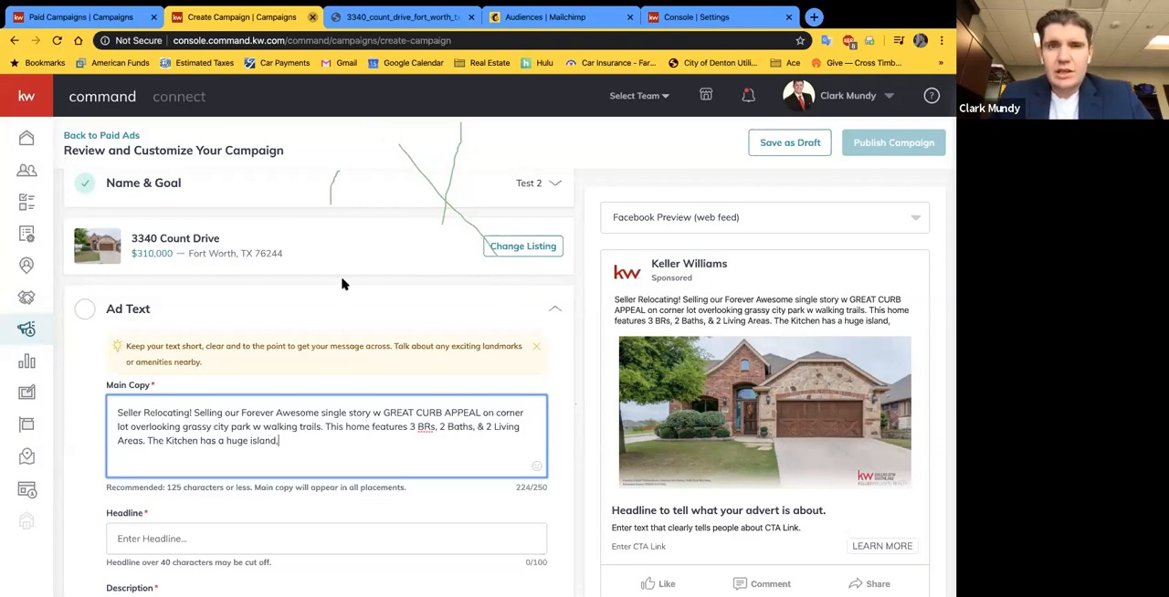
left_click(934, 102)
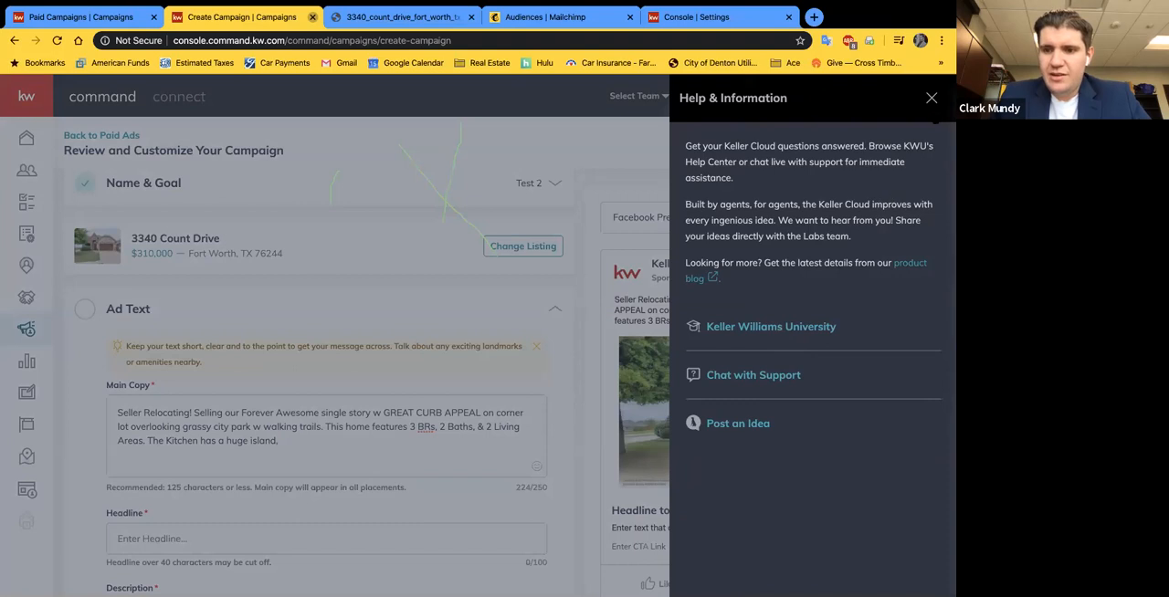
left_click(931, 97)
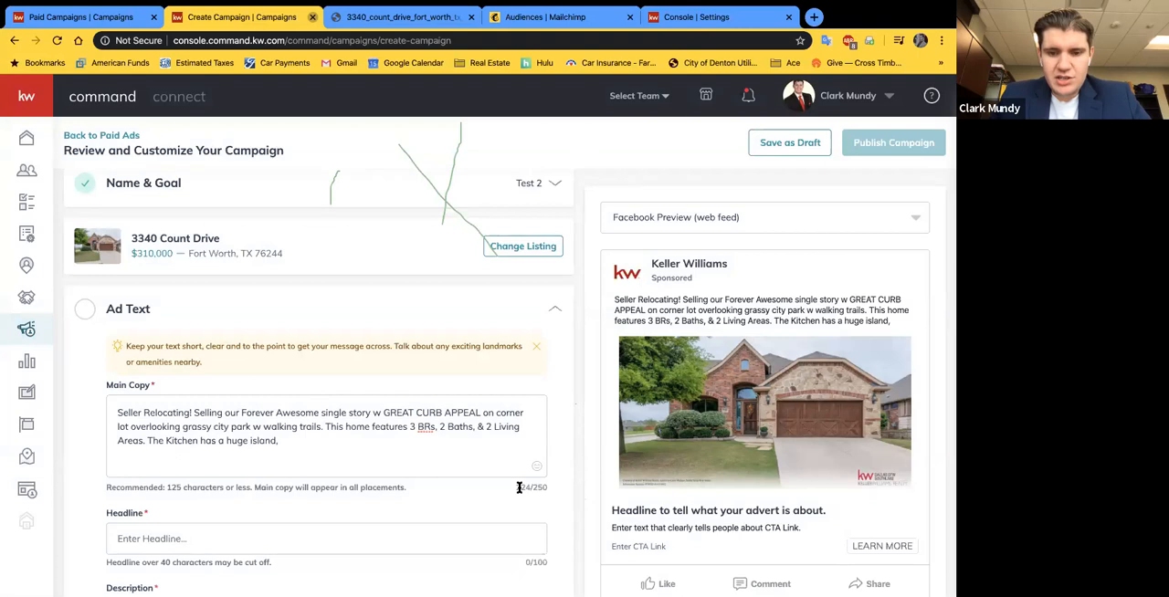
Step: Replace the unfinished kitchen sentence at the end of the main copy with "and so much more!"
triple_click(357, 441)
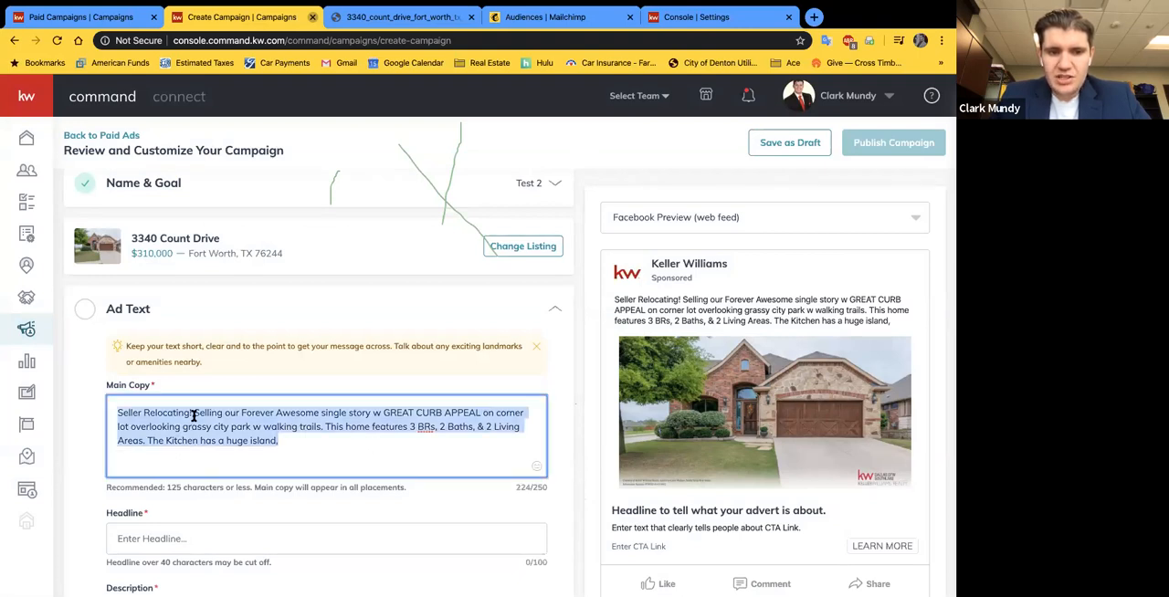
scroll(365, 451, "down", 2)
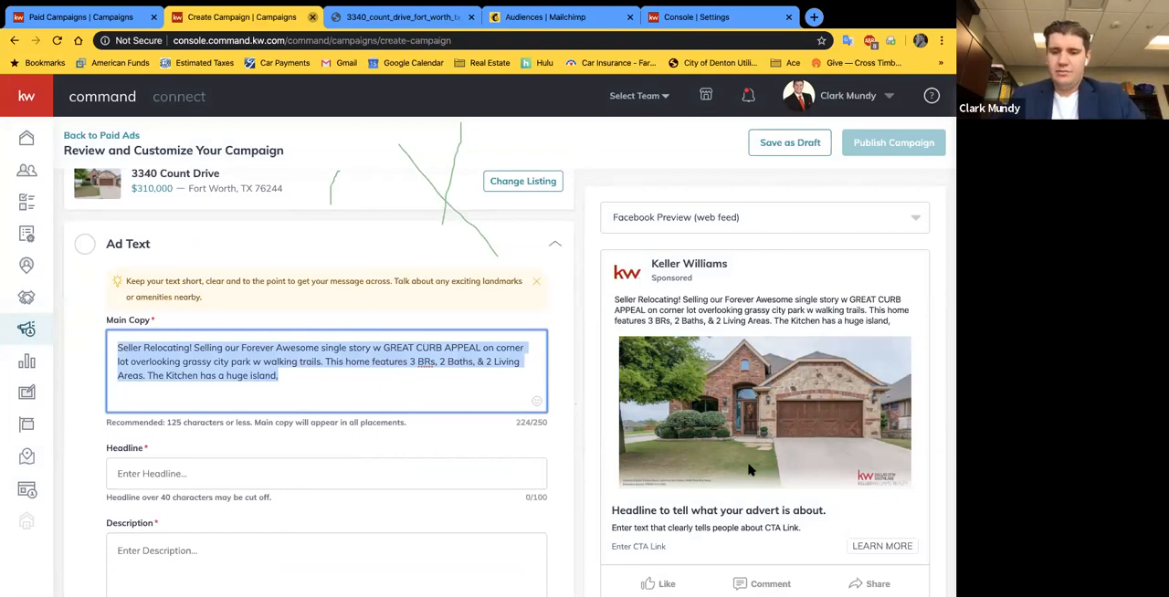
scroll(749, 469, "down", 1)
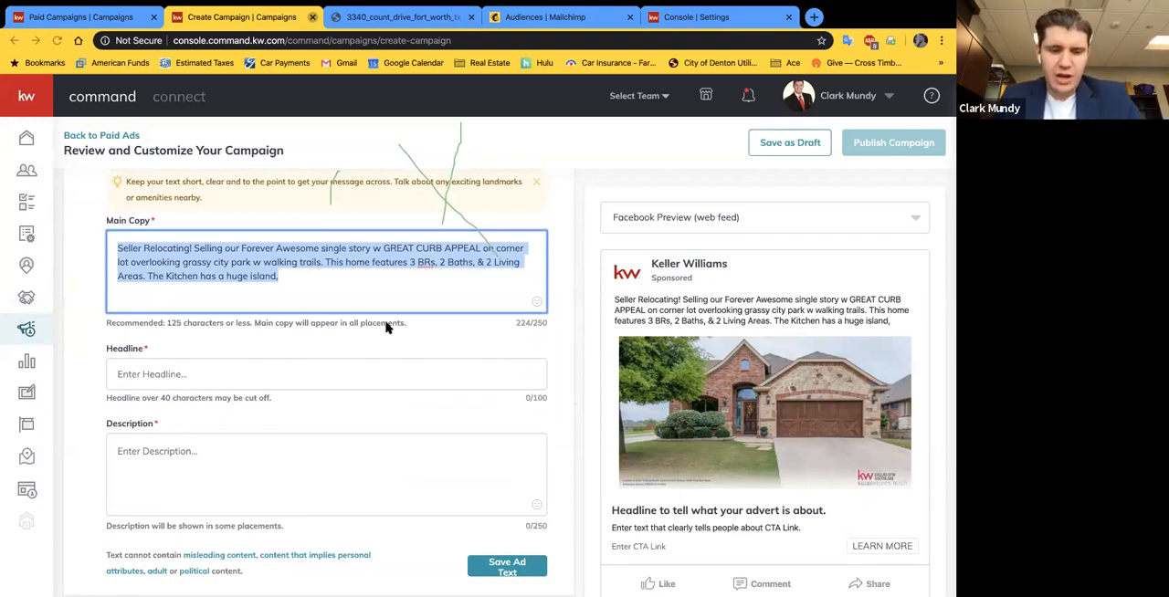
left_click(231, 275)
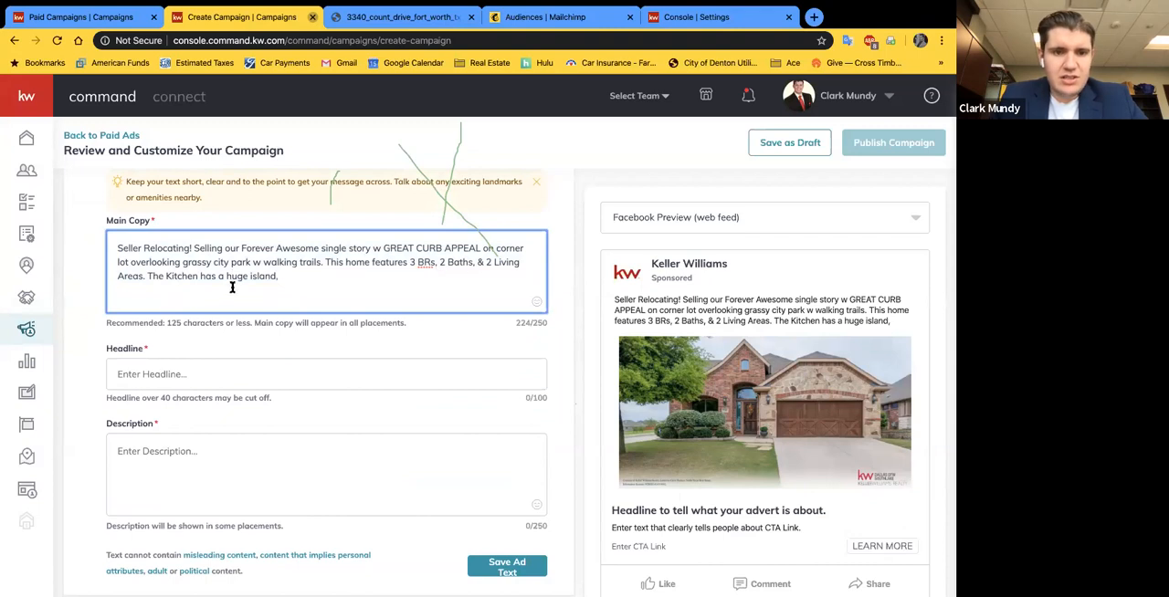
left_click_drag(288, 272, 145, 272)
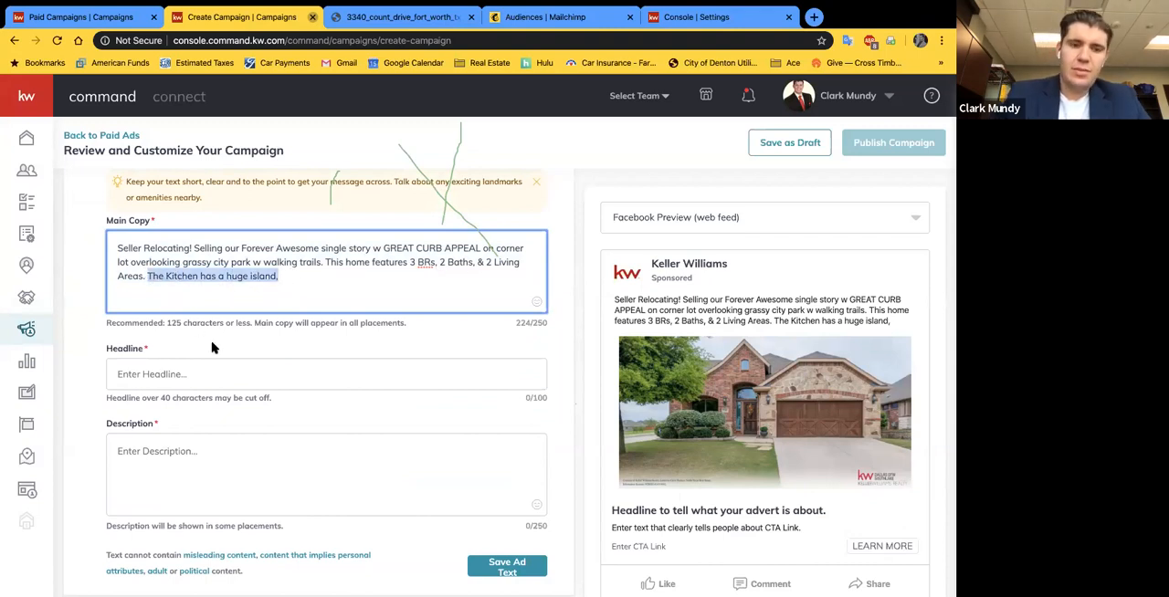
key("BackSpace")
type("and so much more! ")
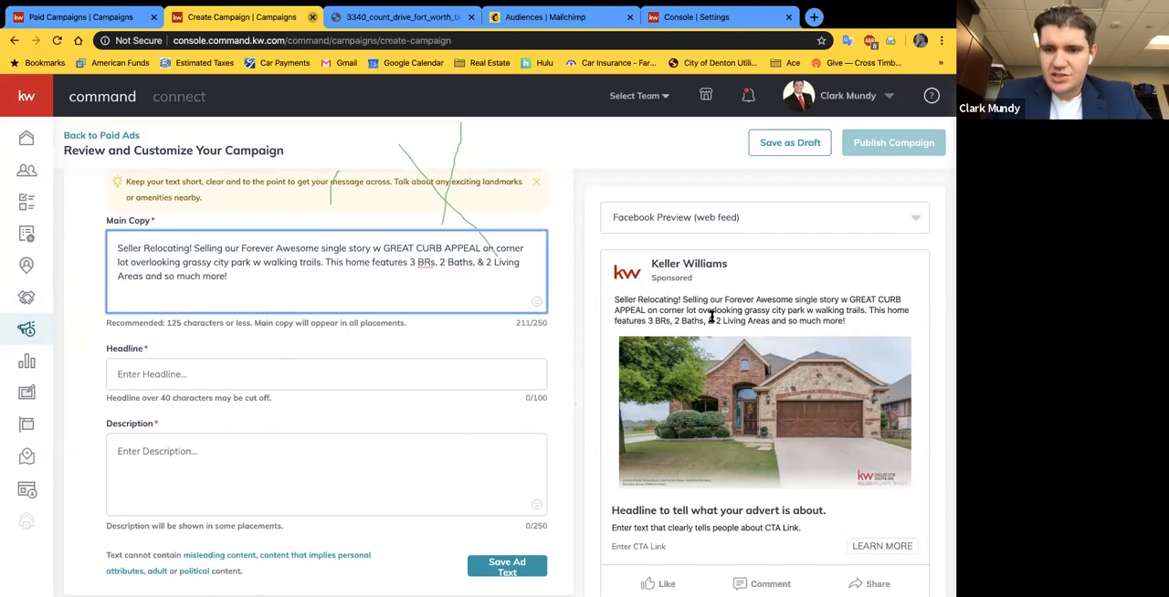
type("asdfasdfasdfsdf")
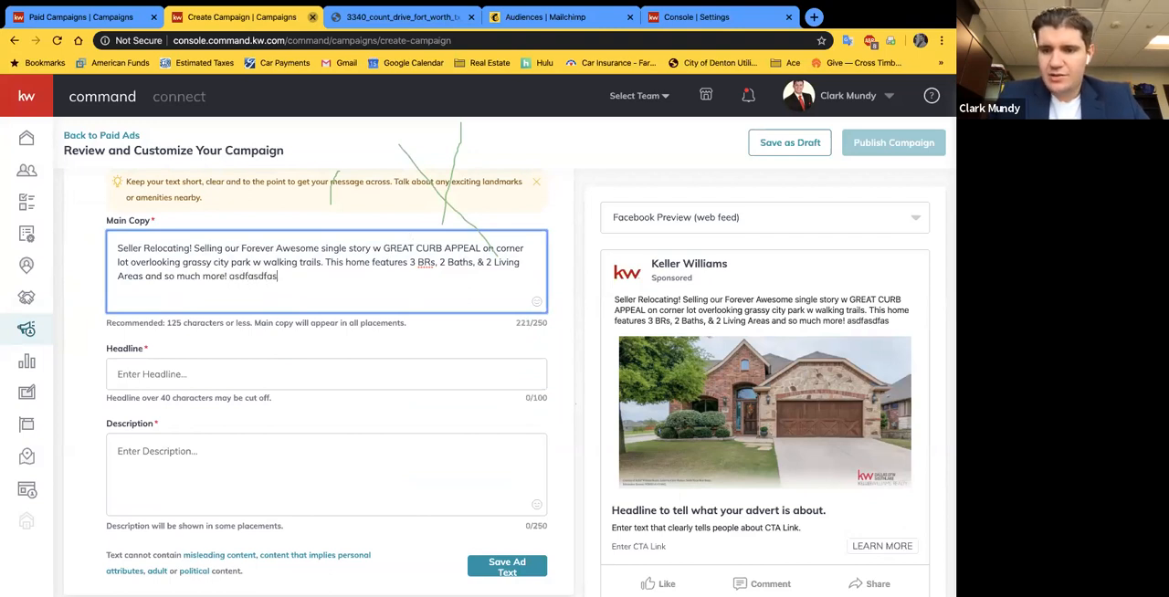
key("BackSpace")
key("BackSpace")
key("BackSpace")
key("BackSpace")
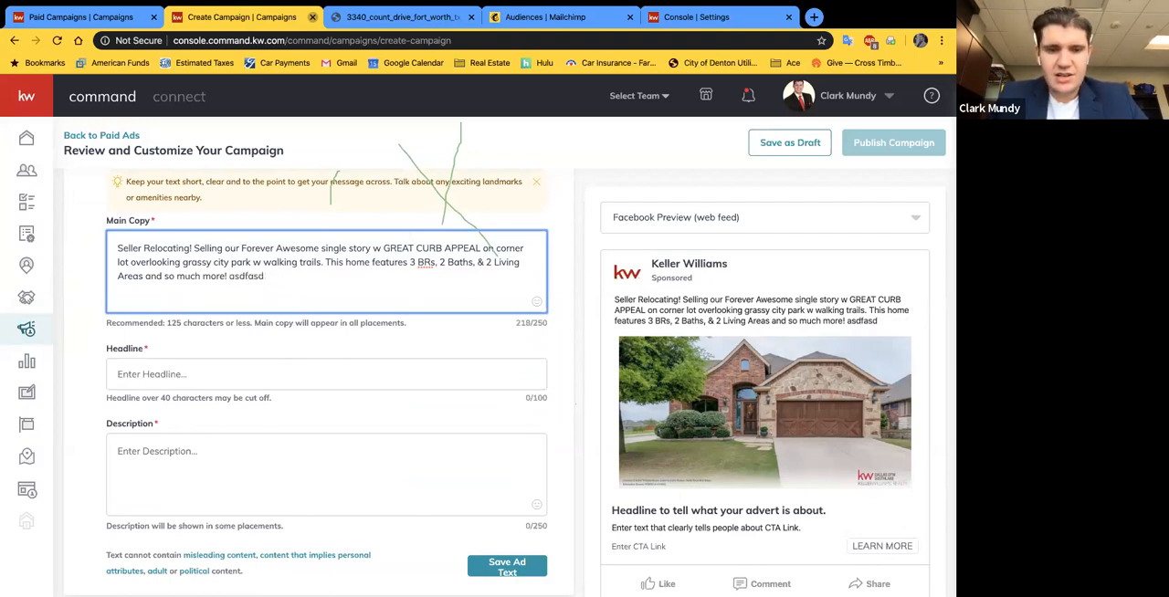
key("BackSpace")
key("BackSpace")
key("BackSpace")
key("BackSpace")
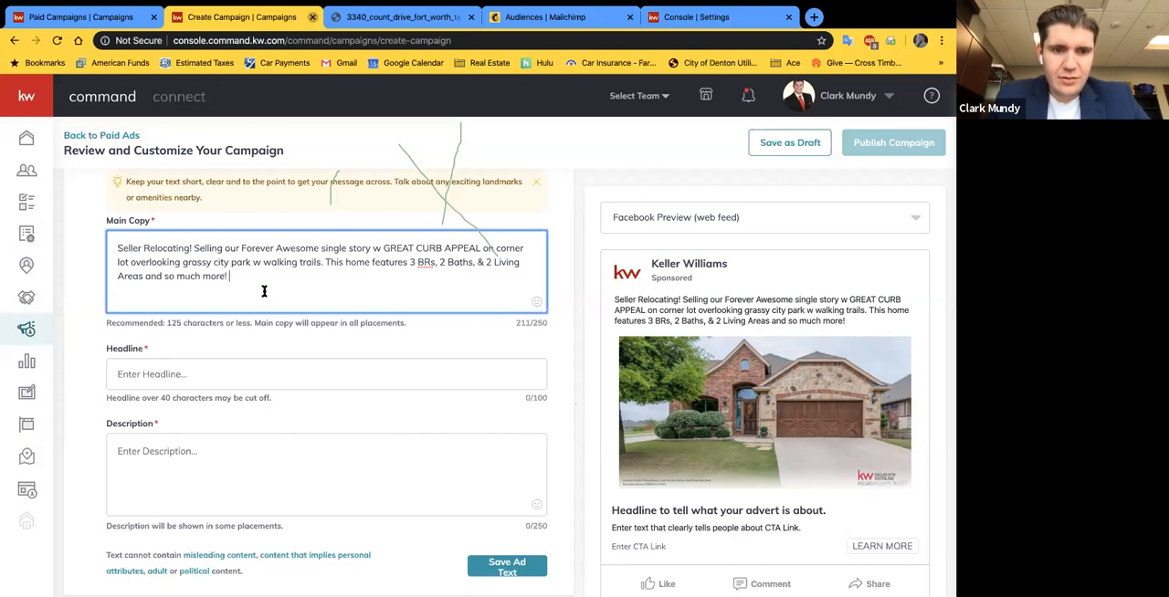
Step: Try adding "Click below for pricing and more." to the end of the main copy, and delete that sentence
type("Click below for pricing and more.")
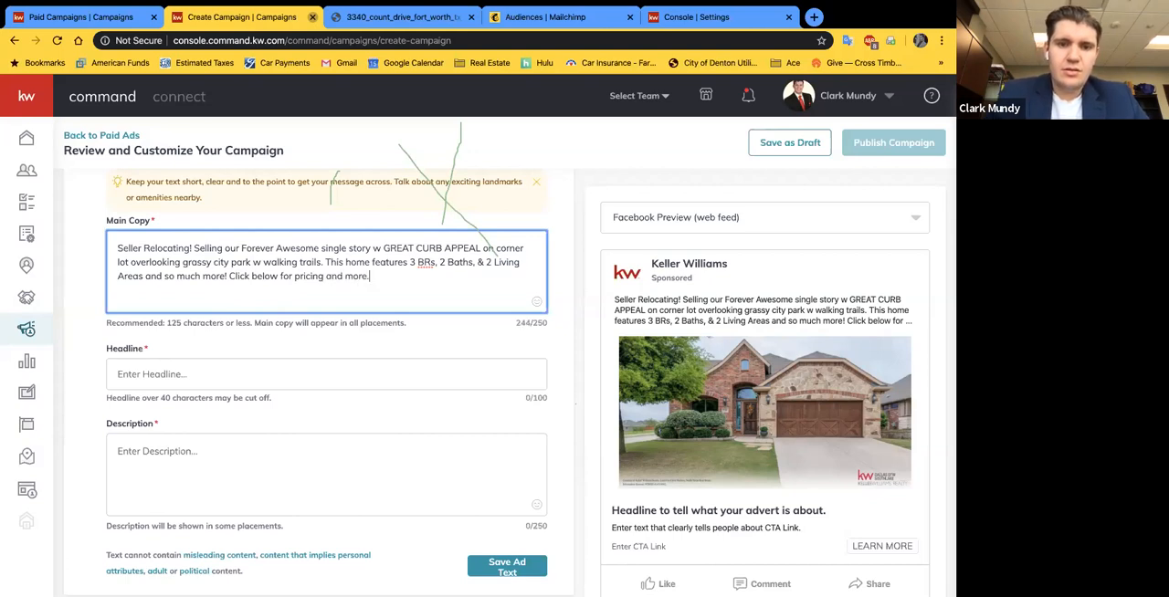
left_click(520, 344)
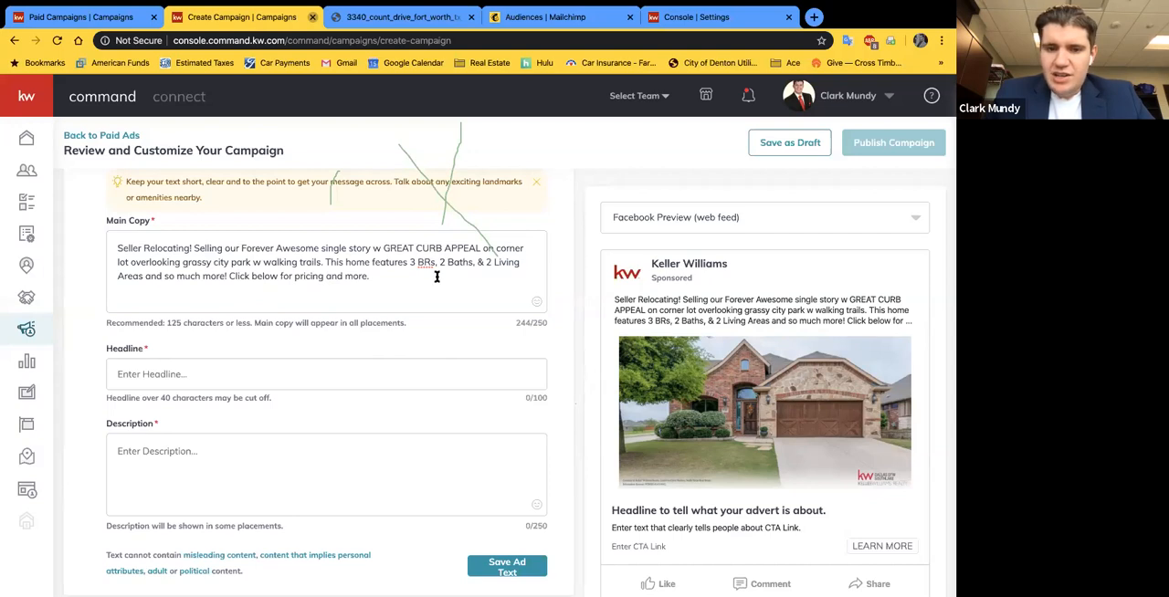
left_click_drag(372, 278, 231, 277)
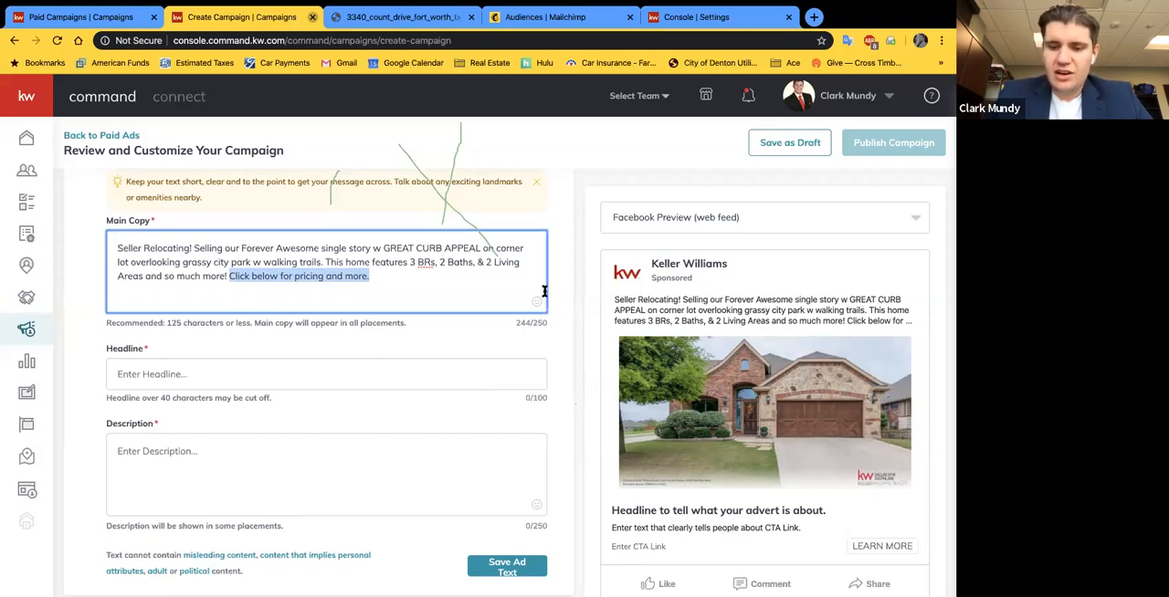
key("BackSpace")
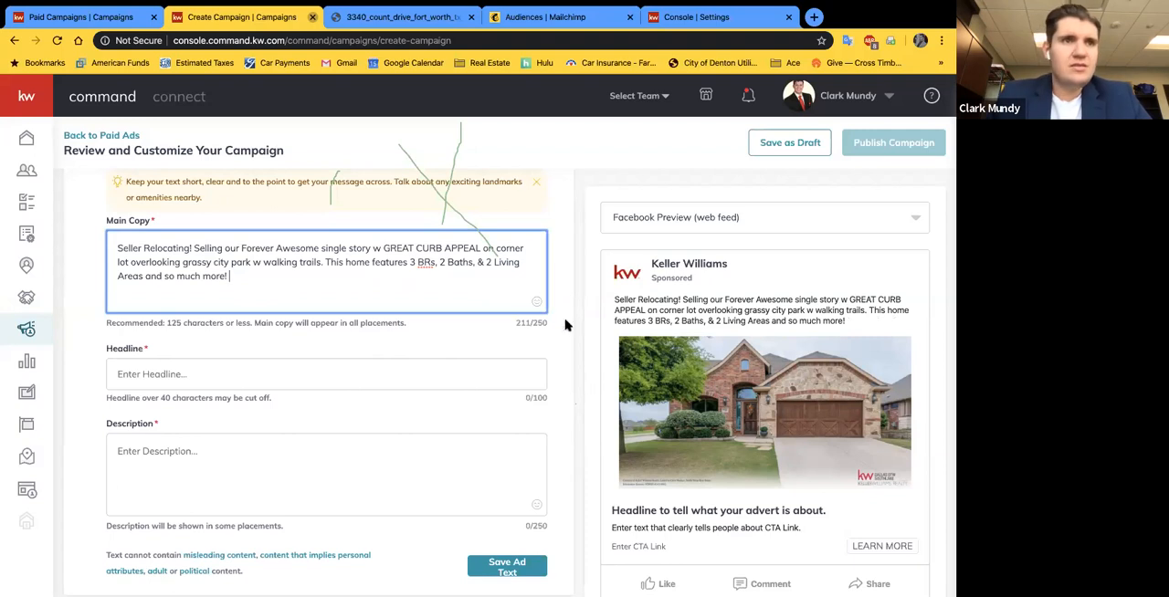
left_click(574, 242)
Step: Enter "Click Here For More Information." as the ad headline
scroll(575, 274, "down", 1)
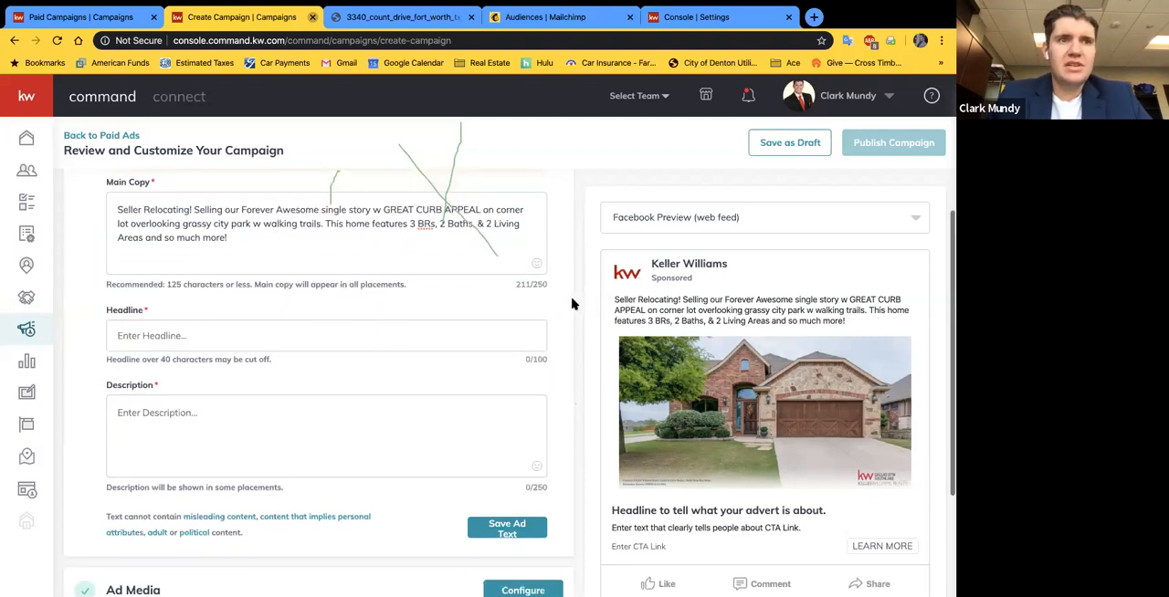
scroll(240, 265, "down", 1)
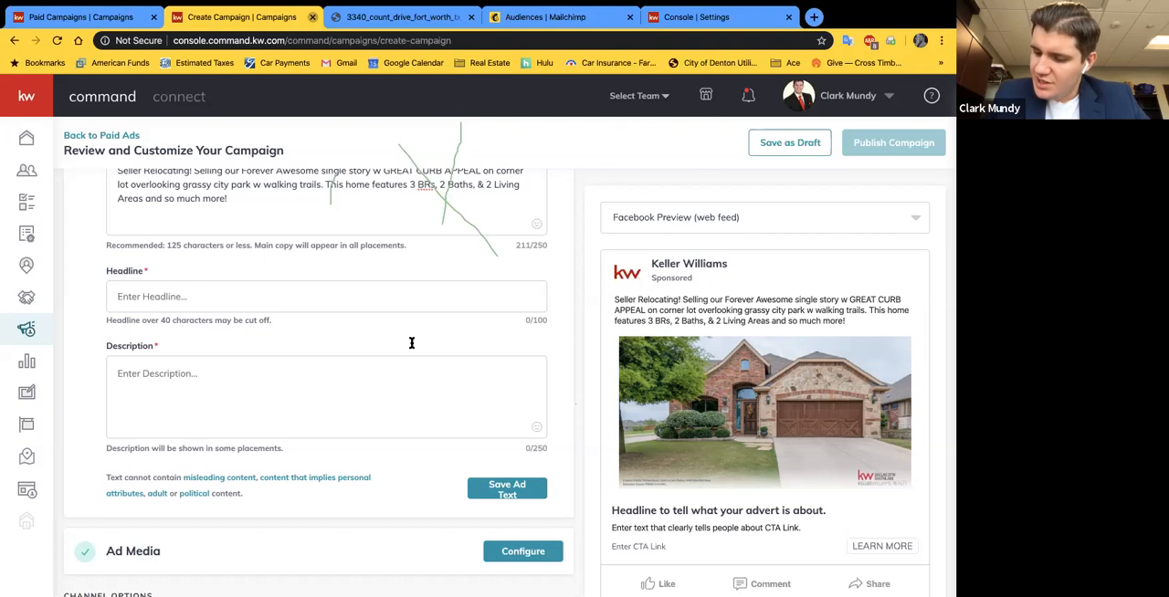
type("Click")
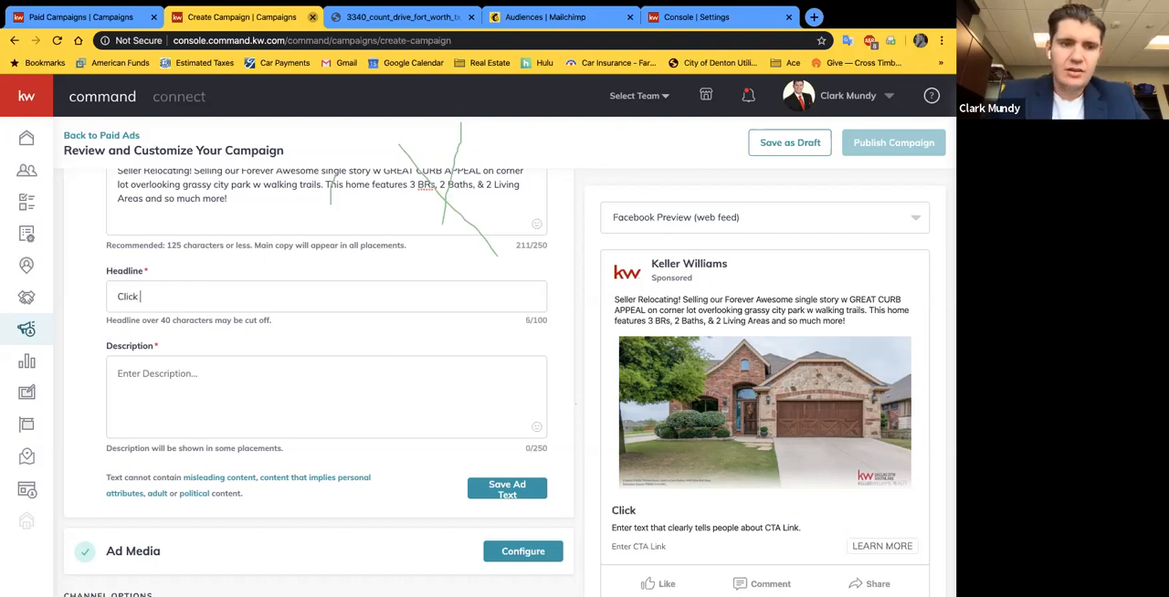
type(" Here For More ")
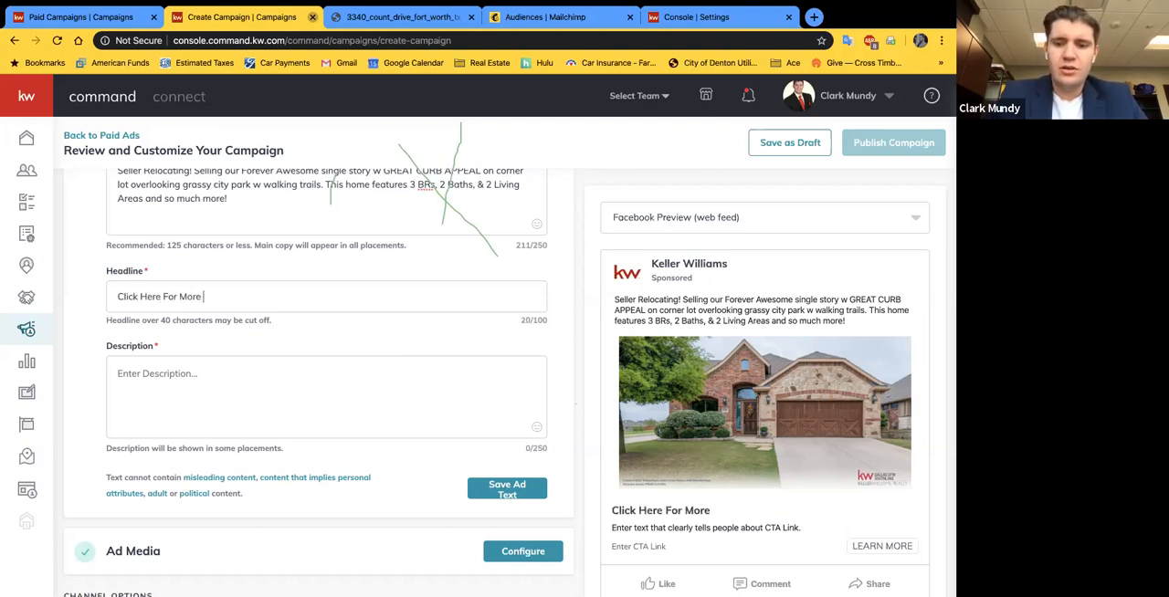
type("Information.")
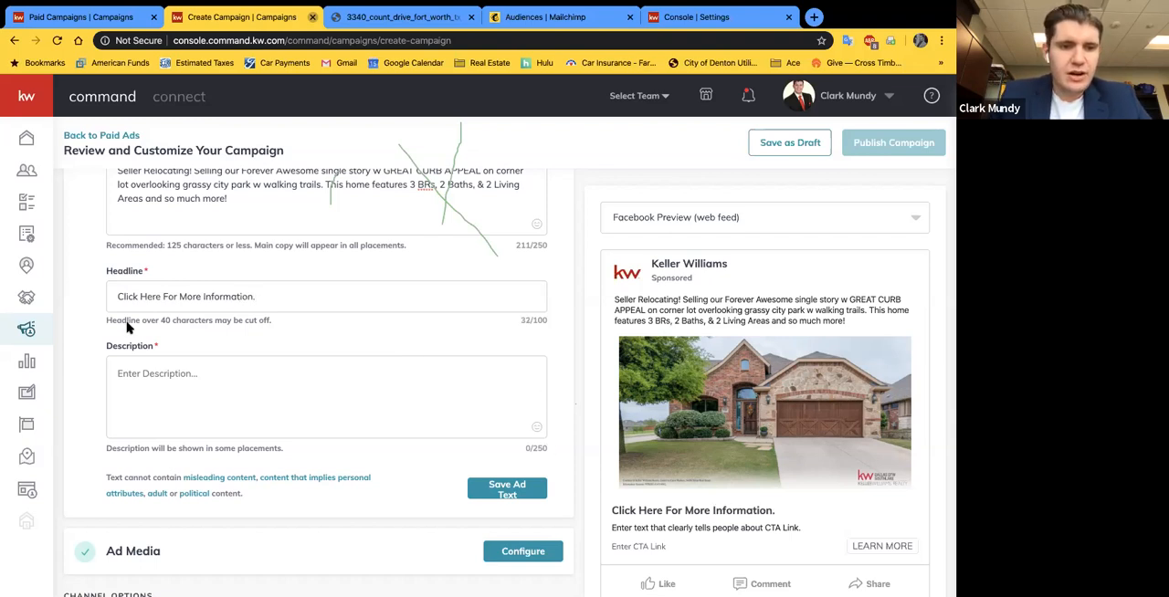
Step: Enter the ad description: "For Pricing, Square Footage and to Schedule a Private Showing, please click the "LEARN MORE" Button."
scroll(101, 376, "down", 1)
left_click(254, 339)
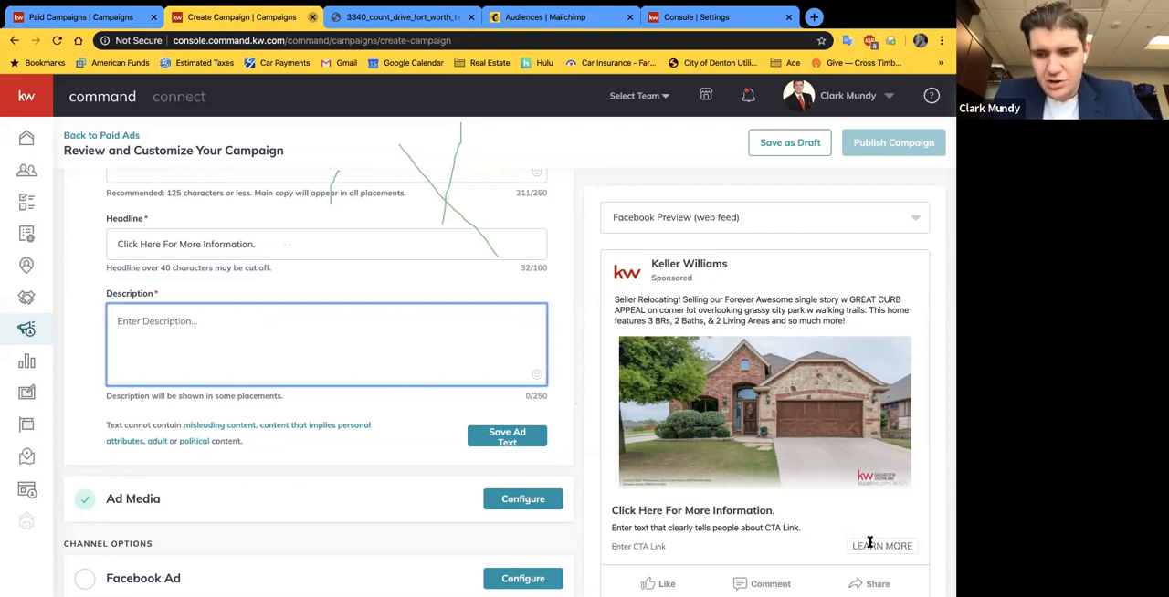
scroll(497, 410, "down", 1)
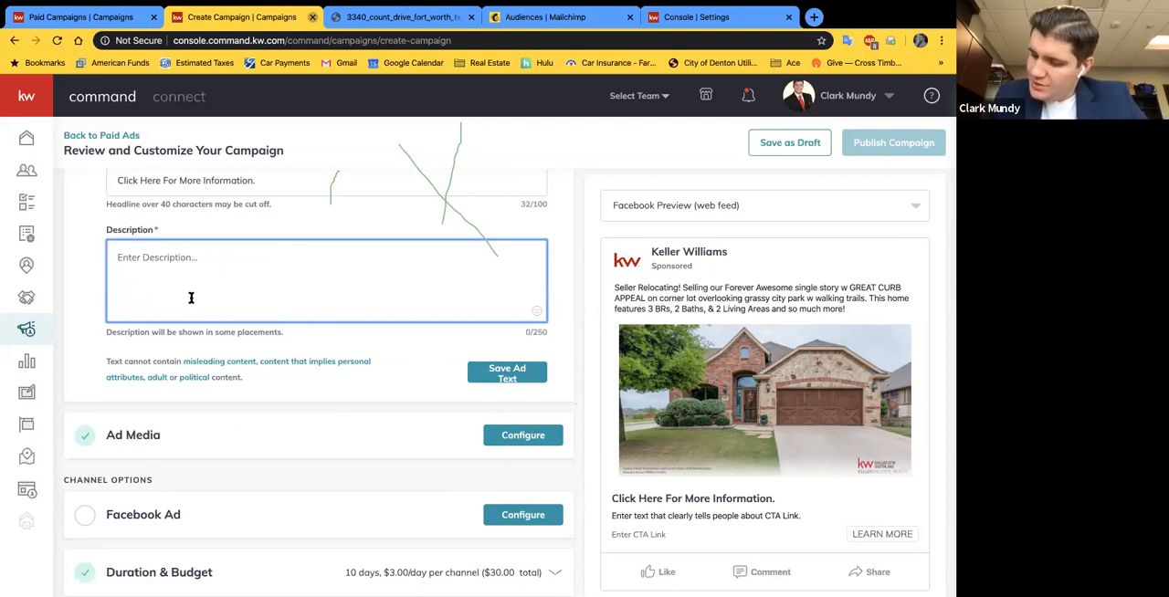
type("For Pricing,")
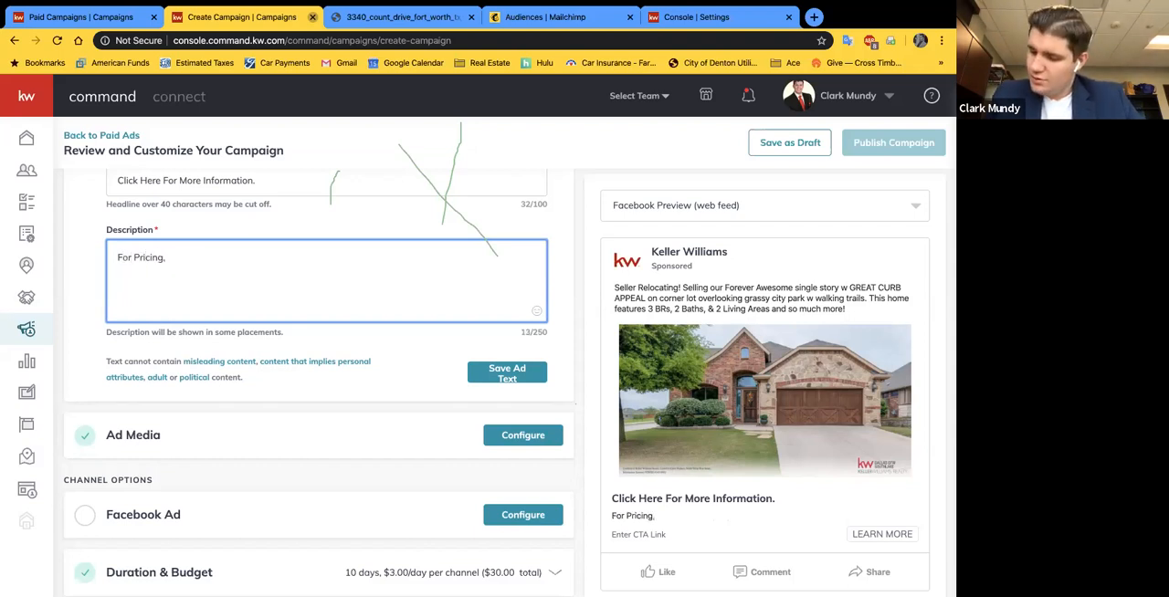
type(" Square Fo")
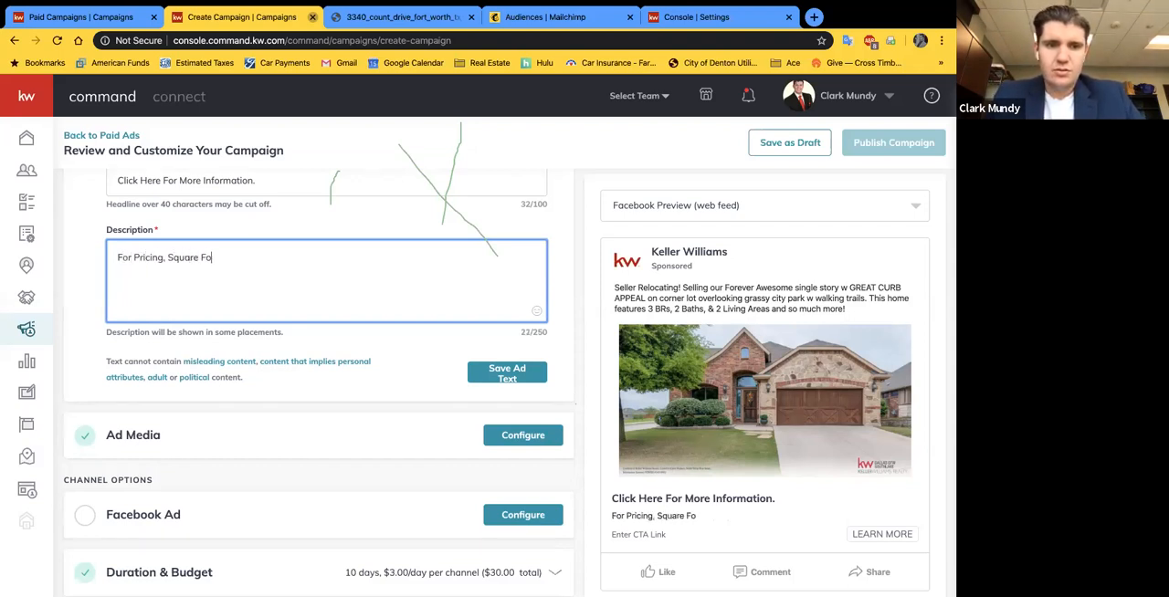
type("otageag")
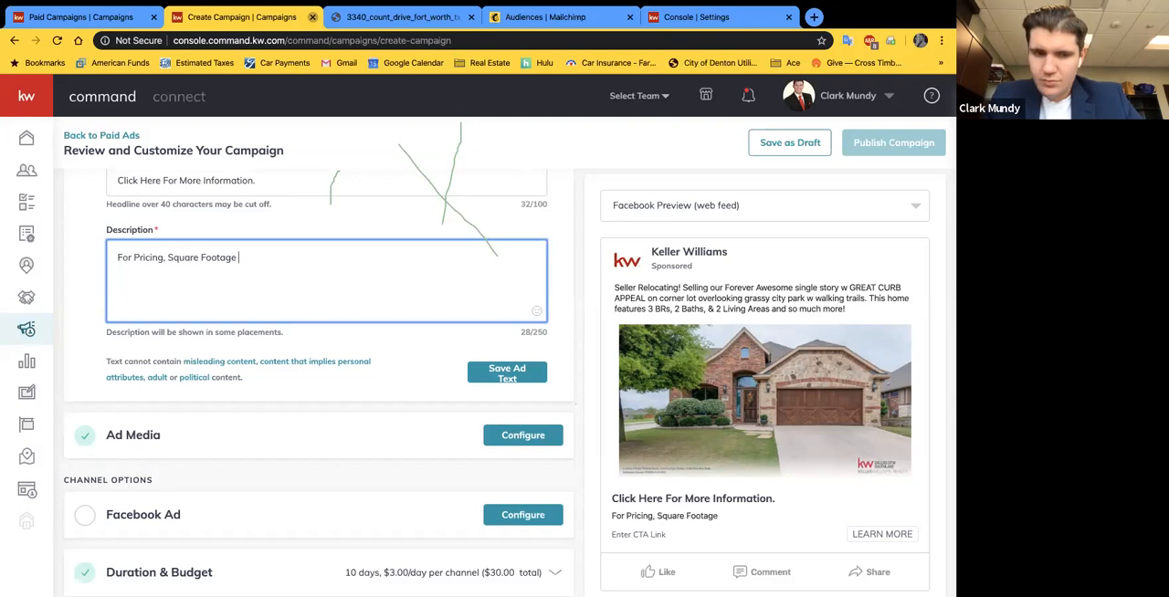
type("and to Sche")
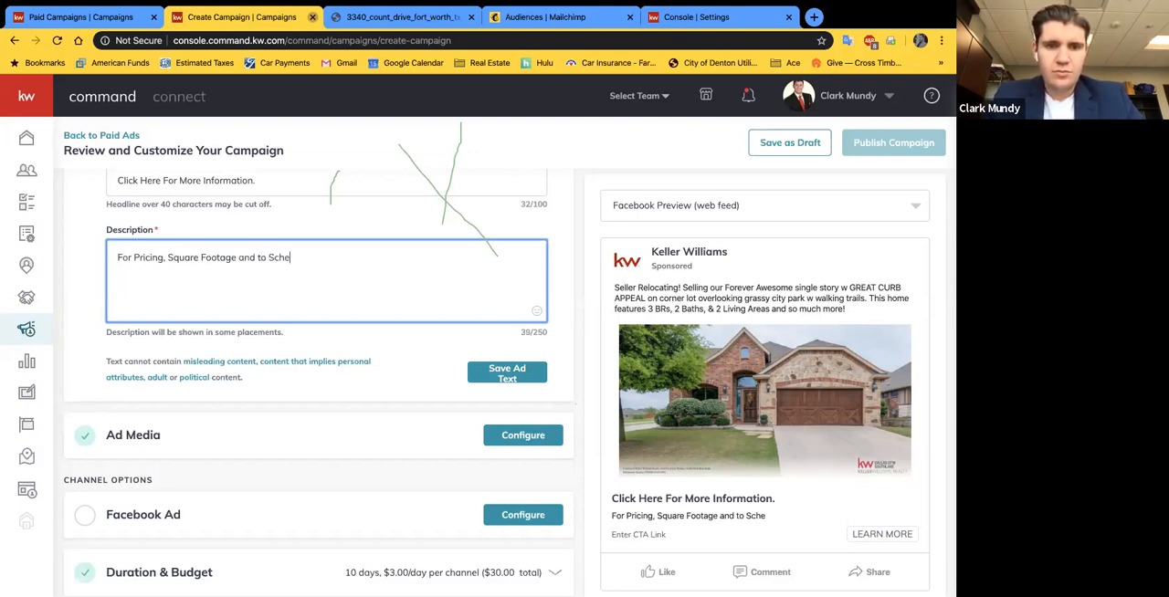
type("dule a Private Showing")
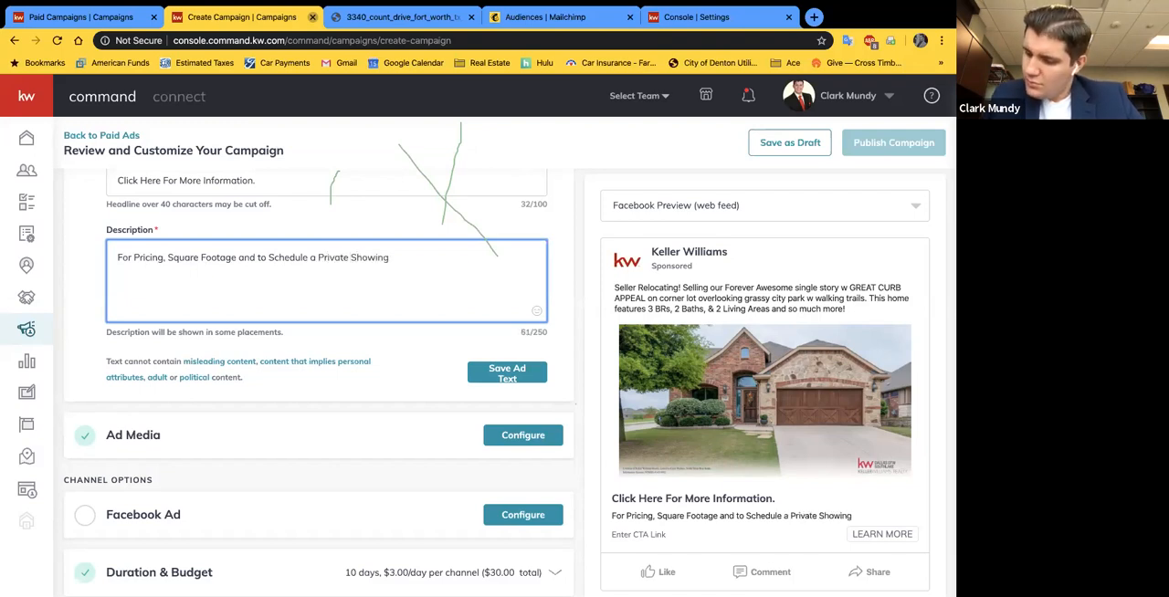
type(", please click the \"LEARN MORE:")
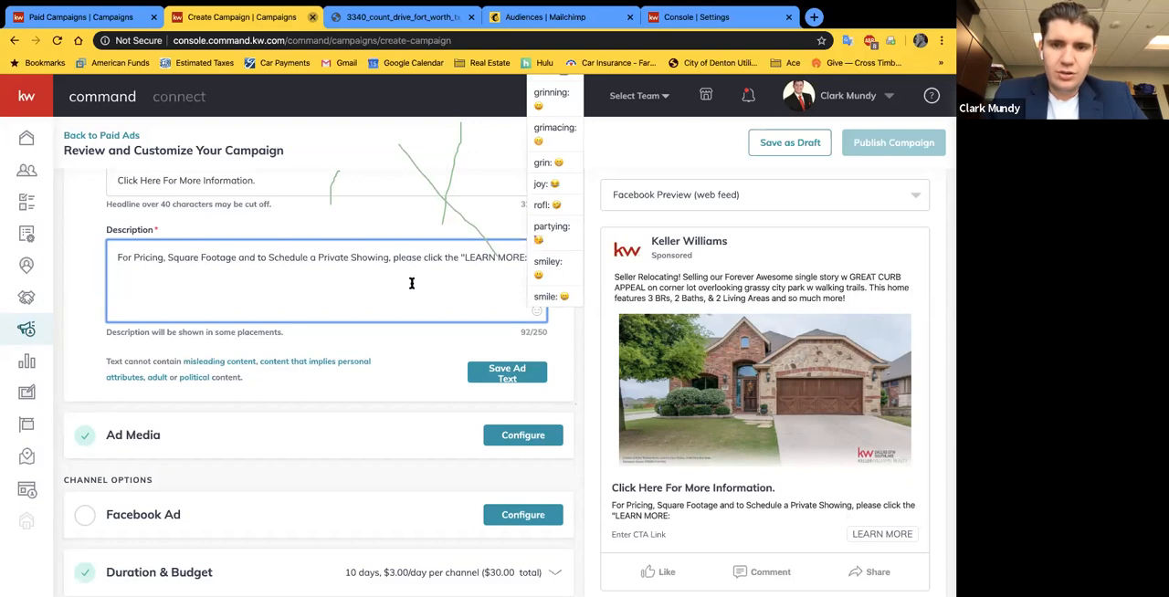
left_click(500, 273)
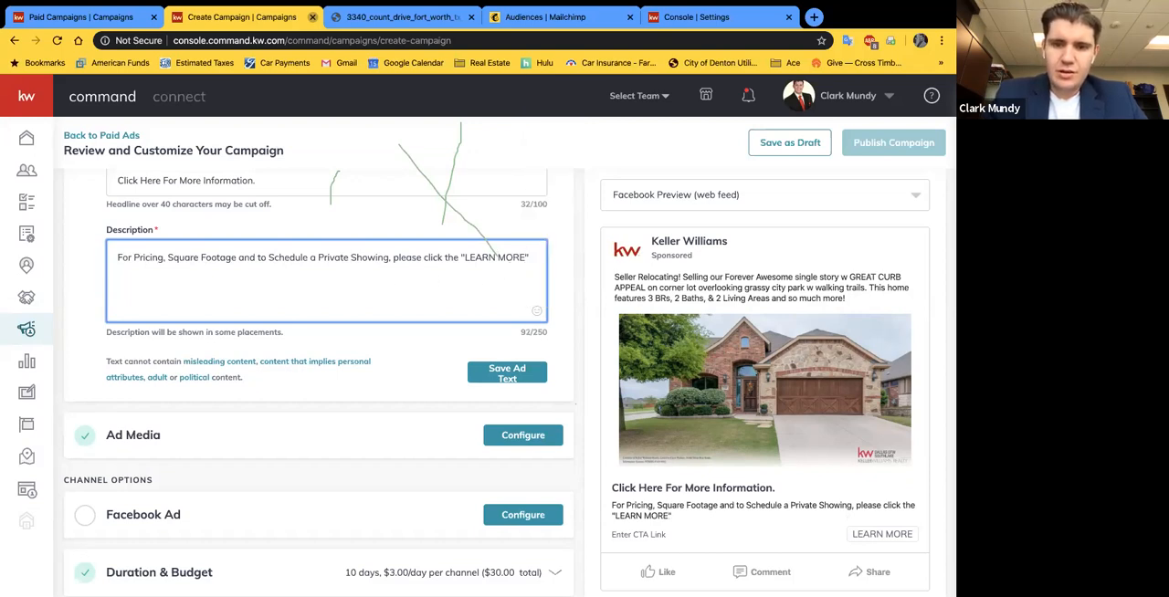
type("\" Button.")
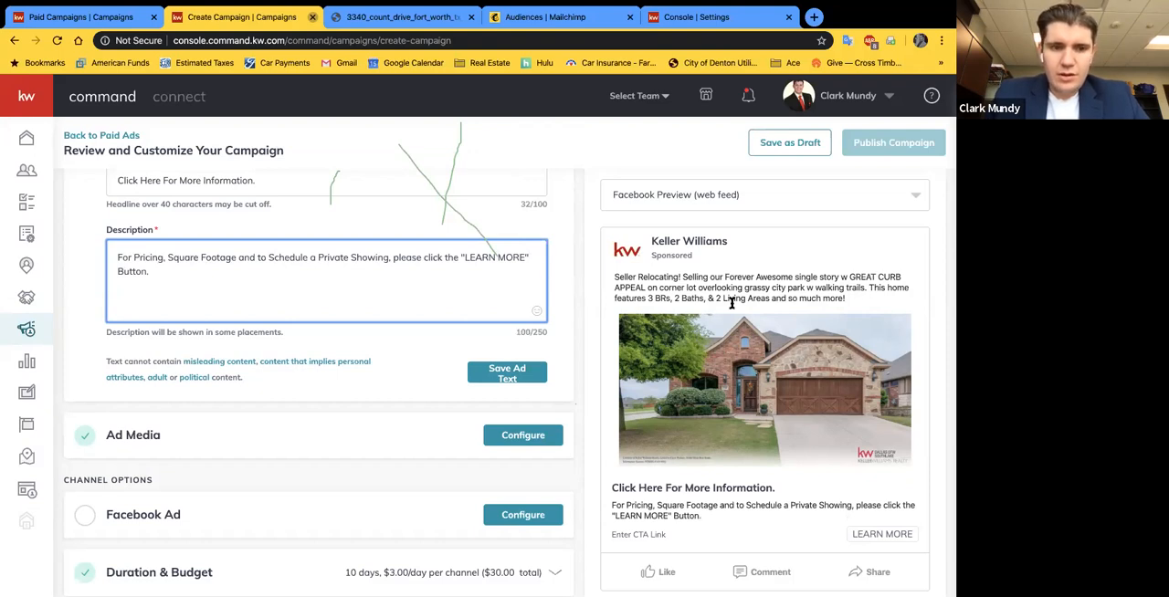
Step: Switch the ad preview to Facebook Preview (mobile)
left_click(558, 313)
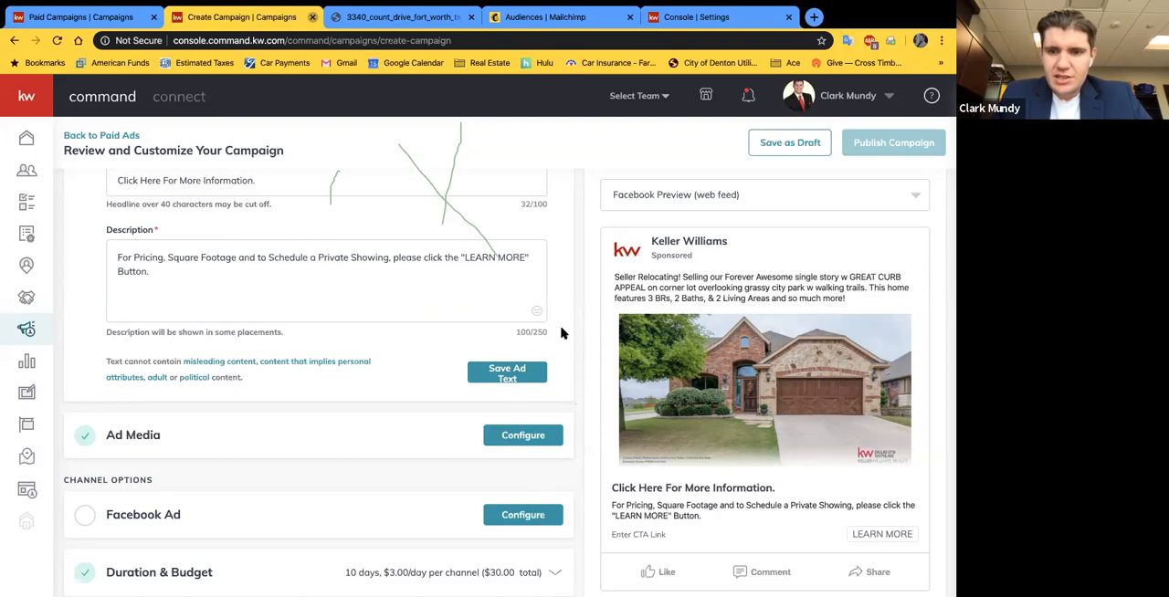
scroll(562, 334, "up", 5)
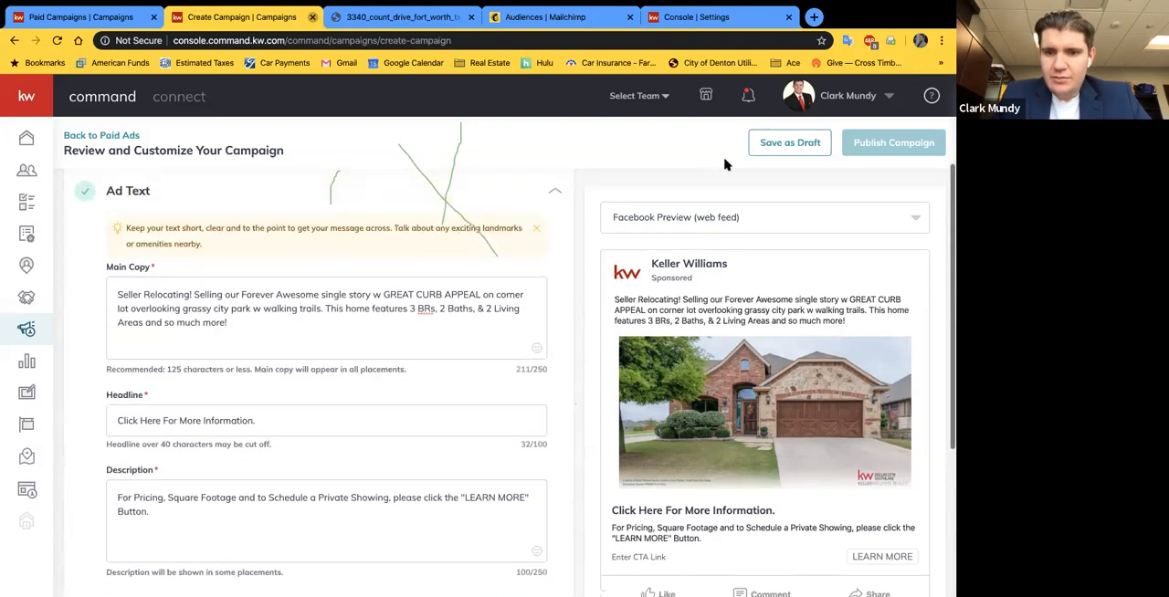
left_click(807, 217)
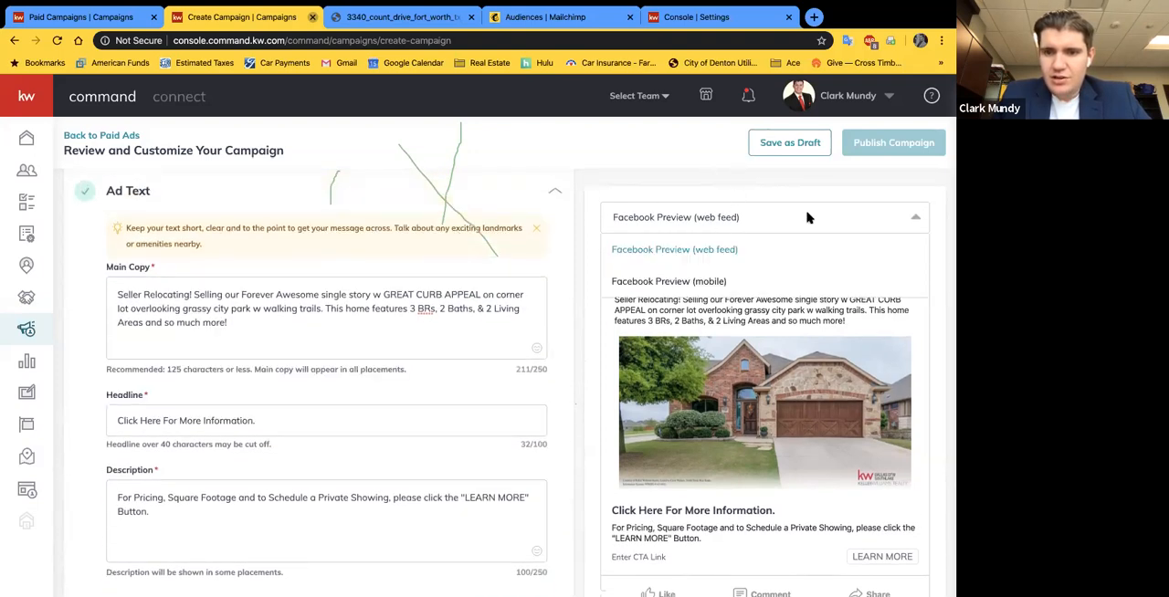
left_click(723, 281)
scroll(817, 395, "down", 1)
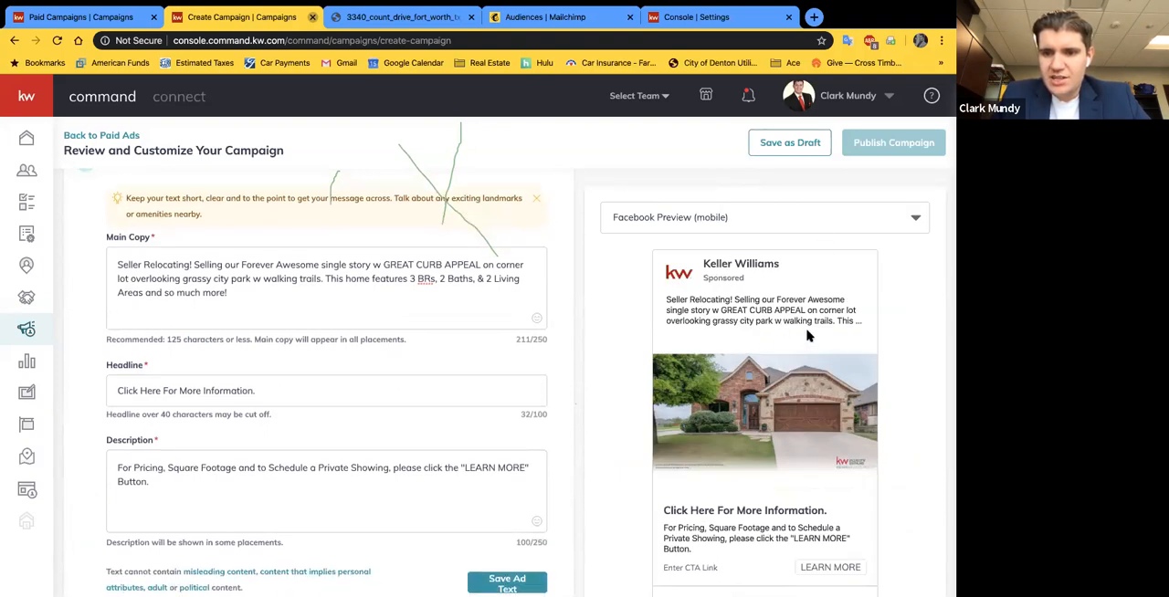
Step: Review the main copy, headline and description alongside the mobile preview, and save the ad text
scroll(765, 343, "down", 1)
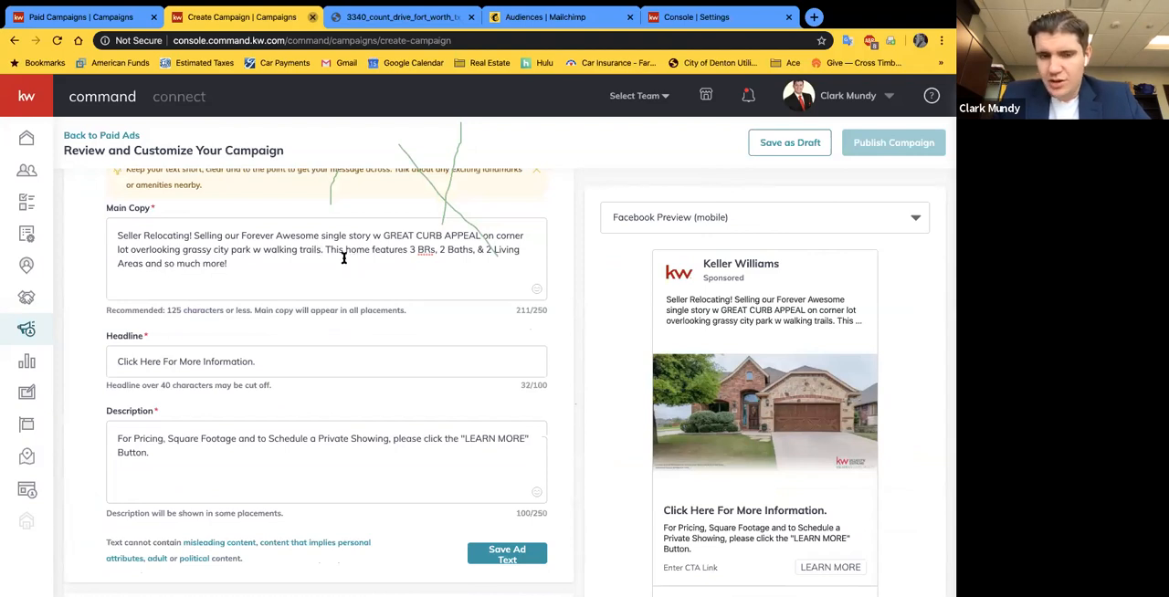
scroll(351, 349, "down", 5)
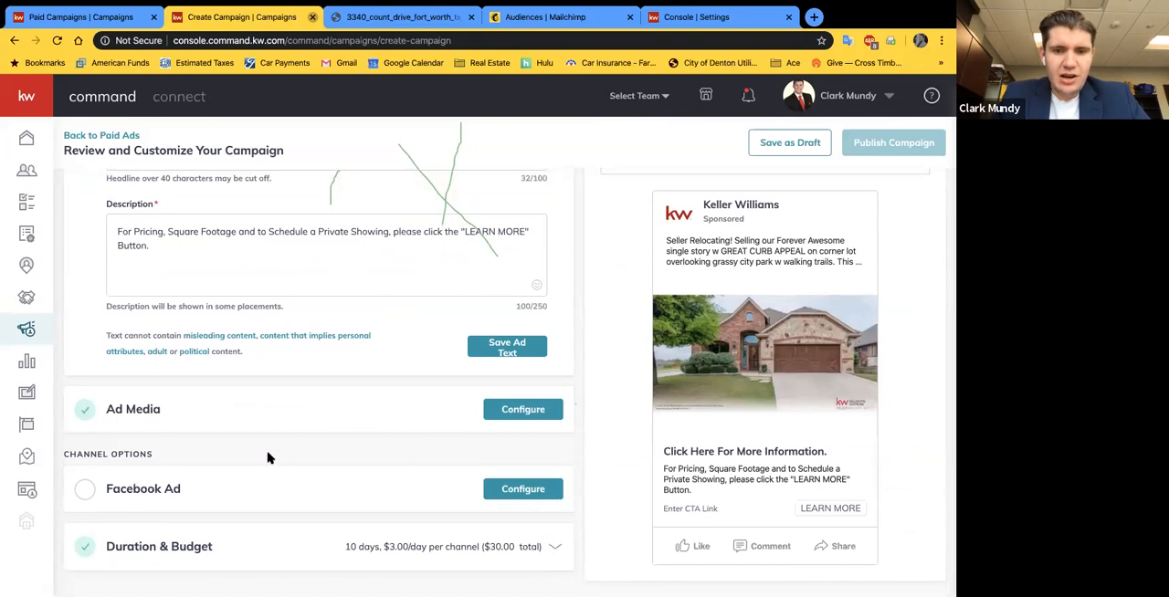
scroll(219, 366, "up", 5)
scroll(274, 365, "down", 4)
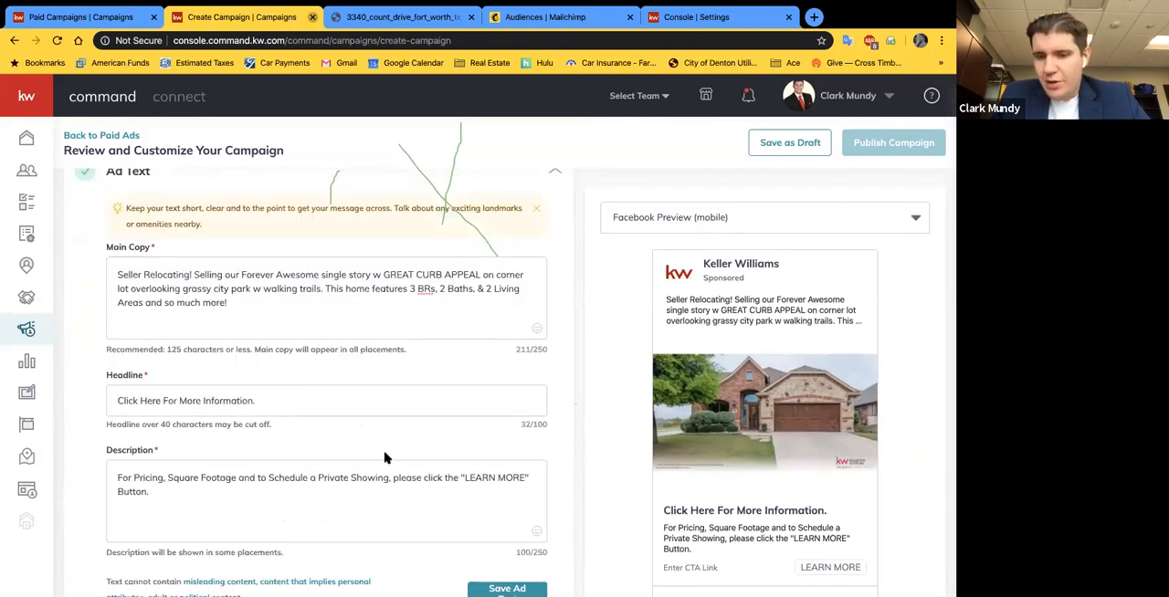
scroll(425, 429, "down", 1)
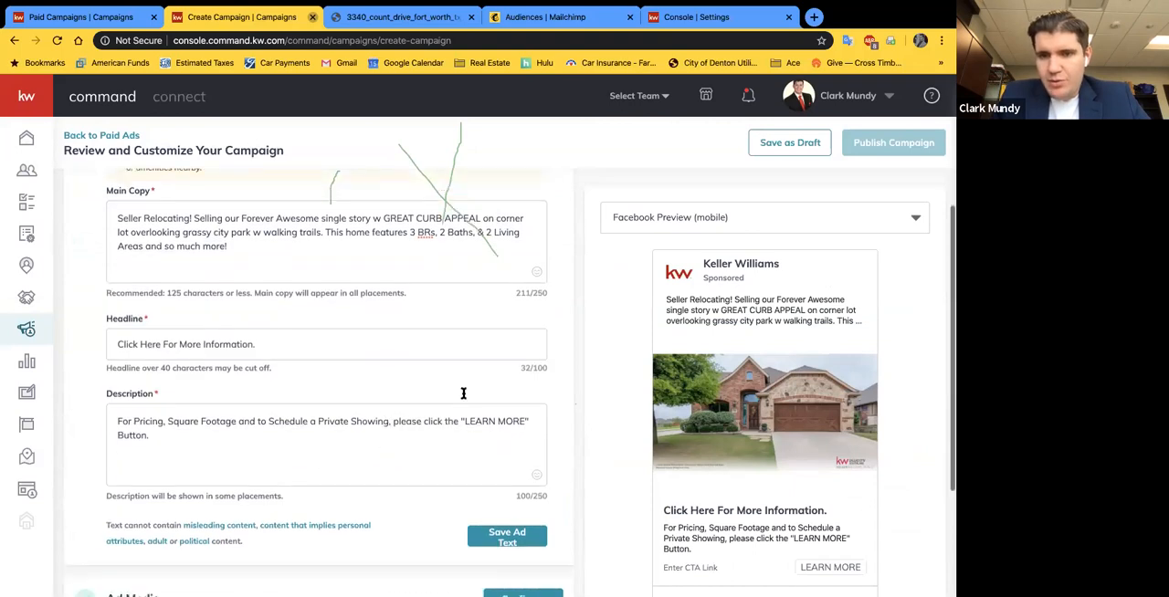
left_click(475, 534)
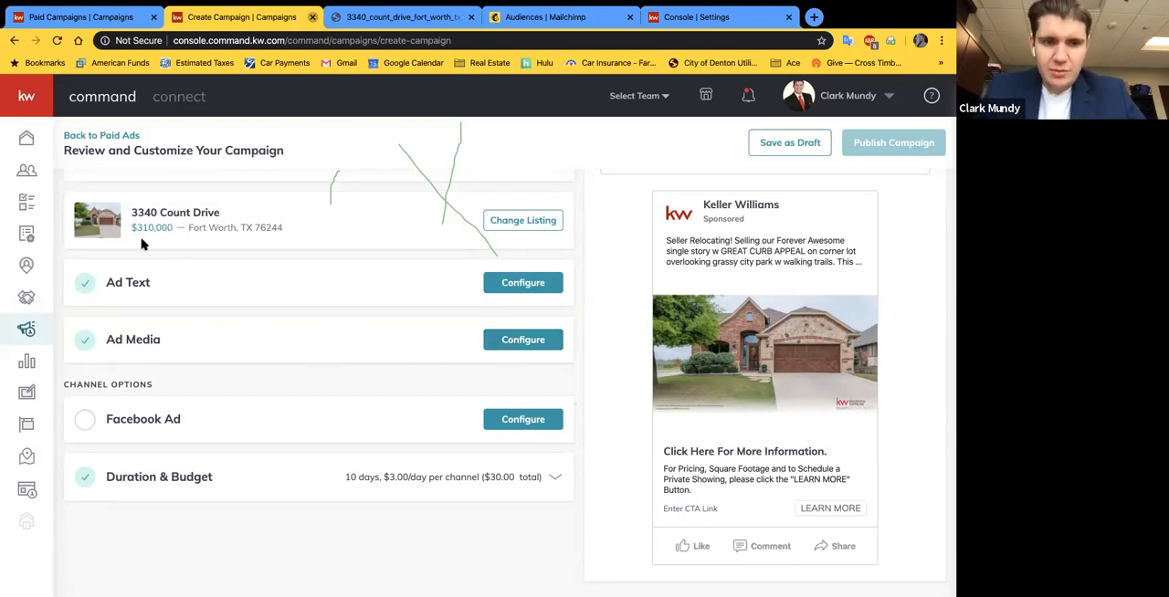
Step: Open the ad media settings, browse the listing's photos for additional images, and close the selection without adding any
left_click(536, 349)
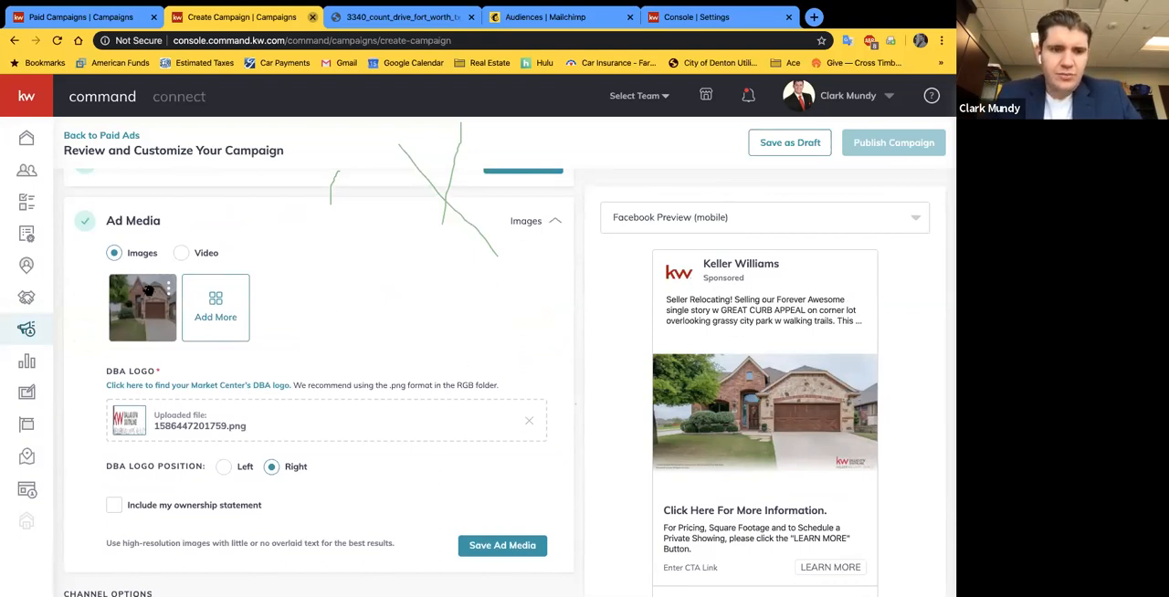
left_click(215, 322)
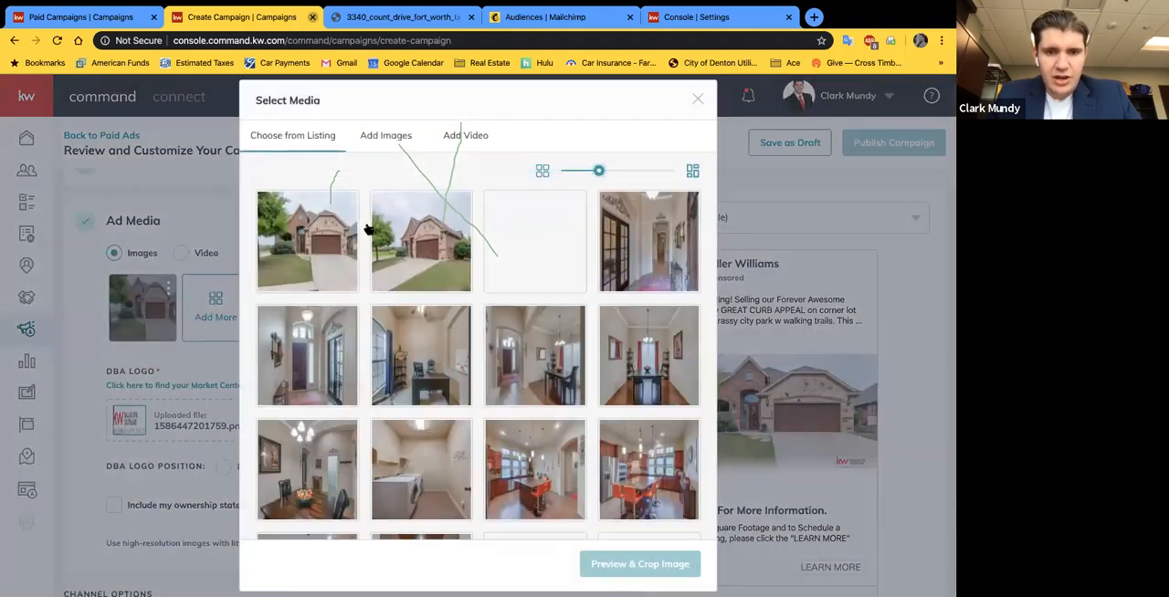
scroll(589, 376, "down", 3)
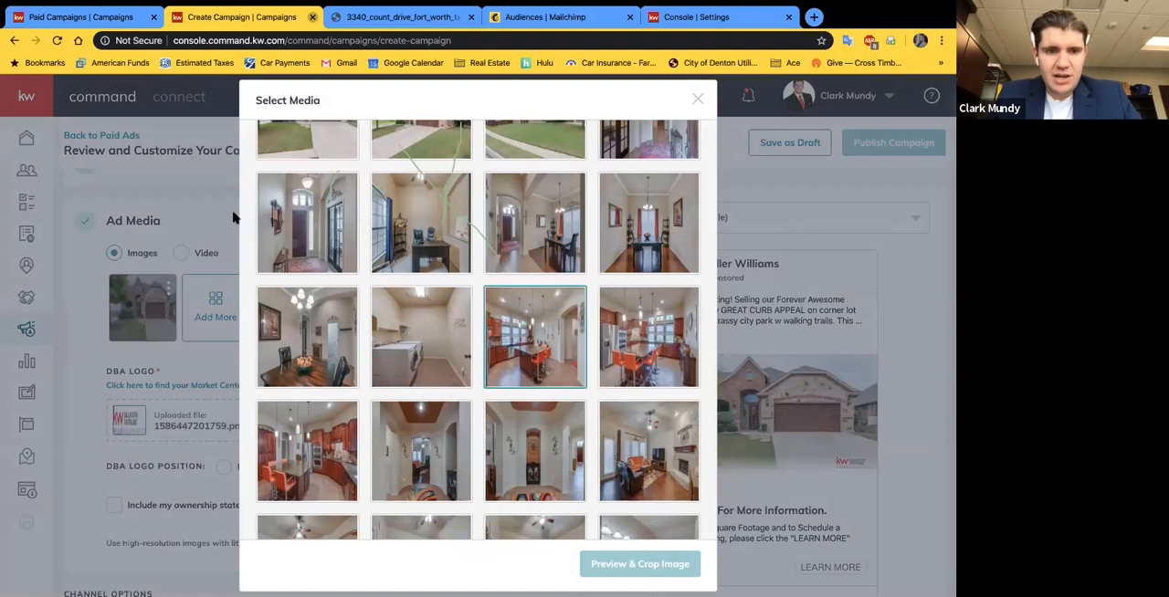
scroll(192, 215, "up", 1)
scroll(192, 216, "up", 3)
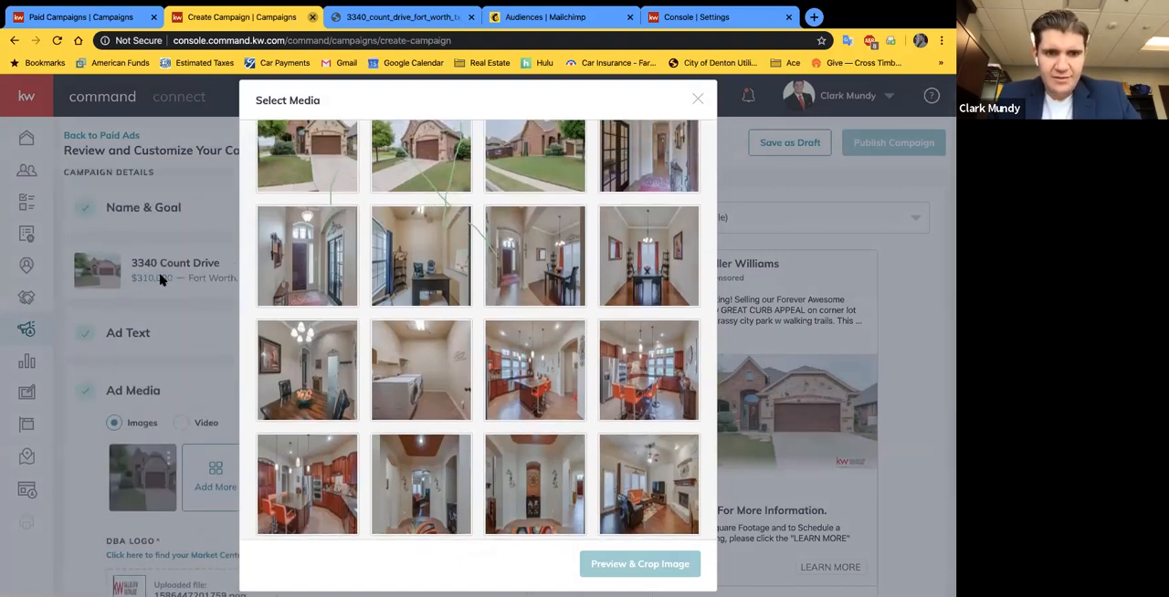
scroll(404, 308, "down", 3)
scroll(429, 315, "down", 5)
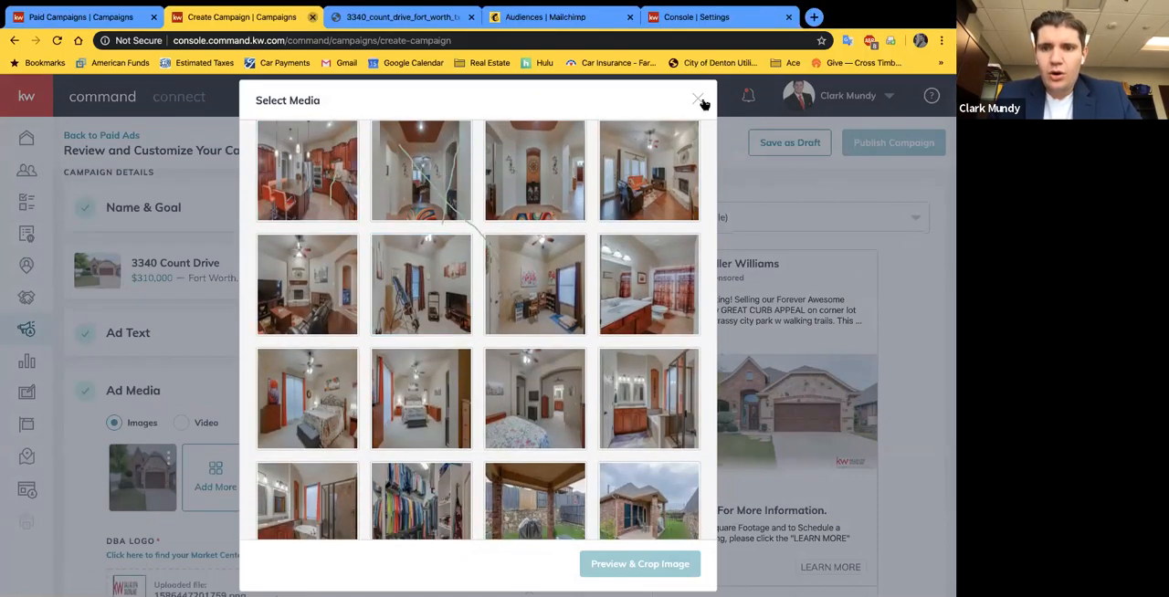
left_click(137, 315)
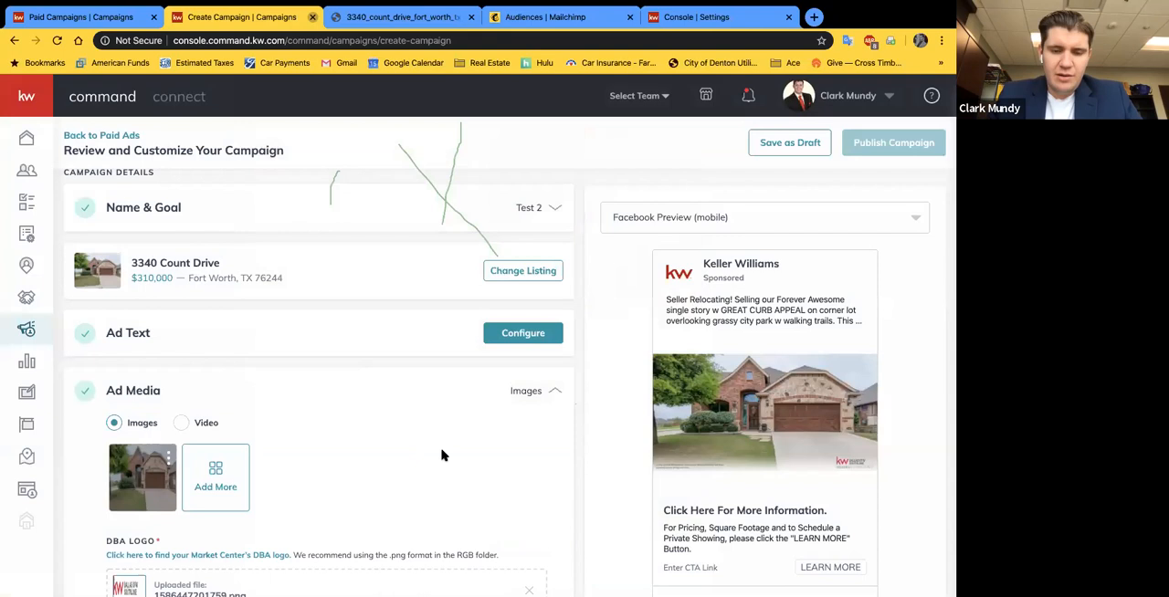
Step: Switch the ad media to video, review the video upload requirements, and upload the listing's virtual tour MP4
scroll(445, 459, "down", 1)
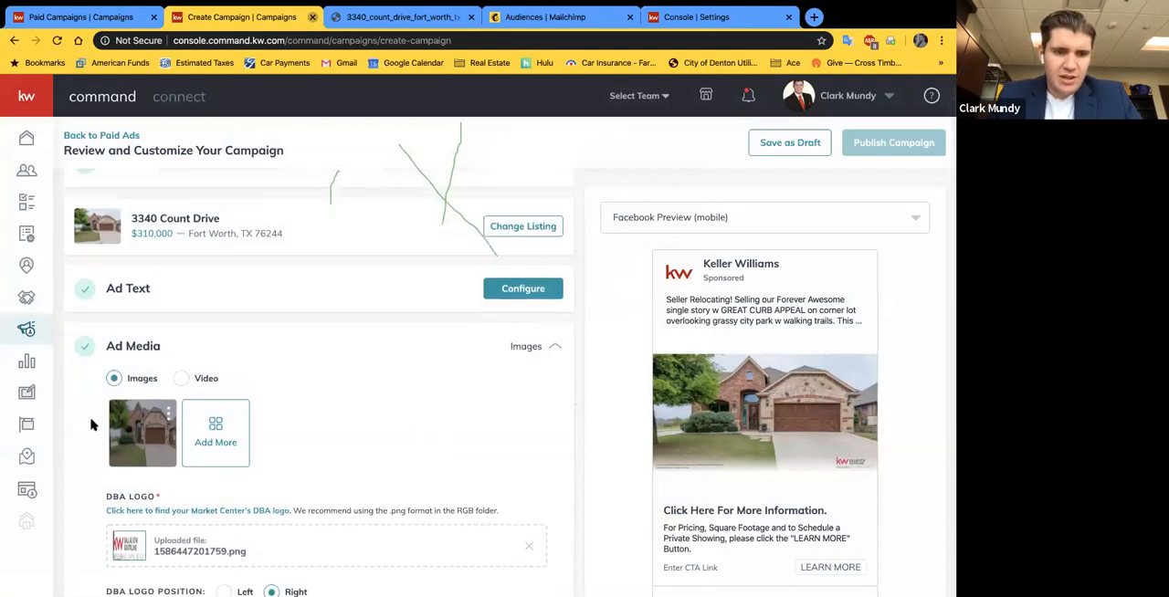
scroll(94, 424, "down", 2)
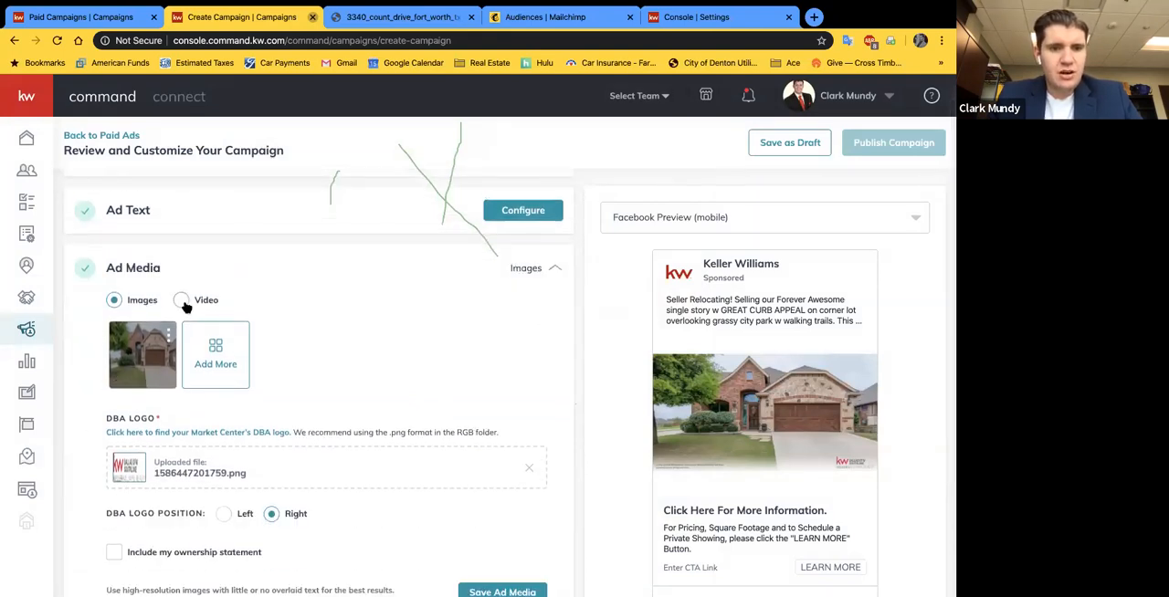
left_click(184, 303)
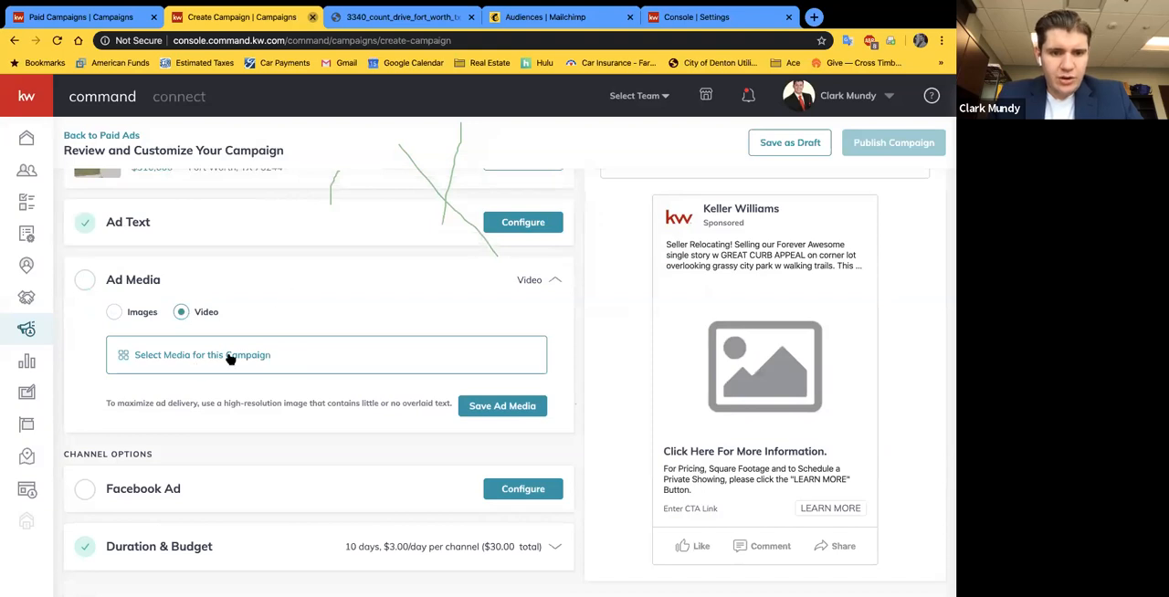
left_click(164, 362)
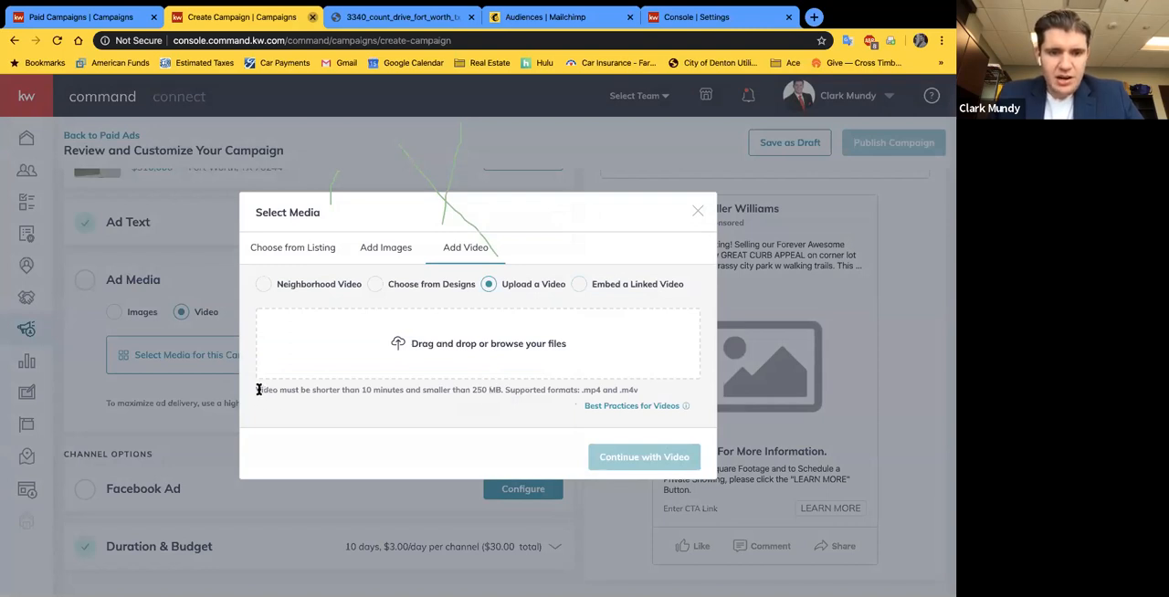
left_click_drag(257, 390, 641, 392)
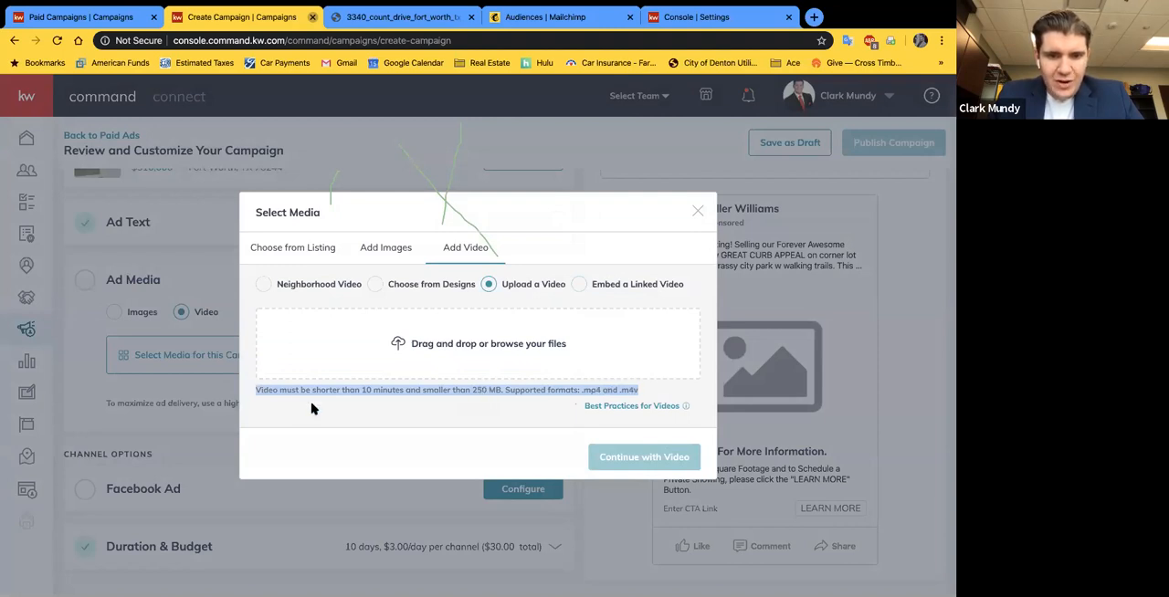
left_click(493, 402)
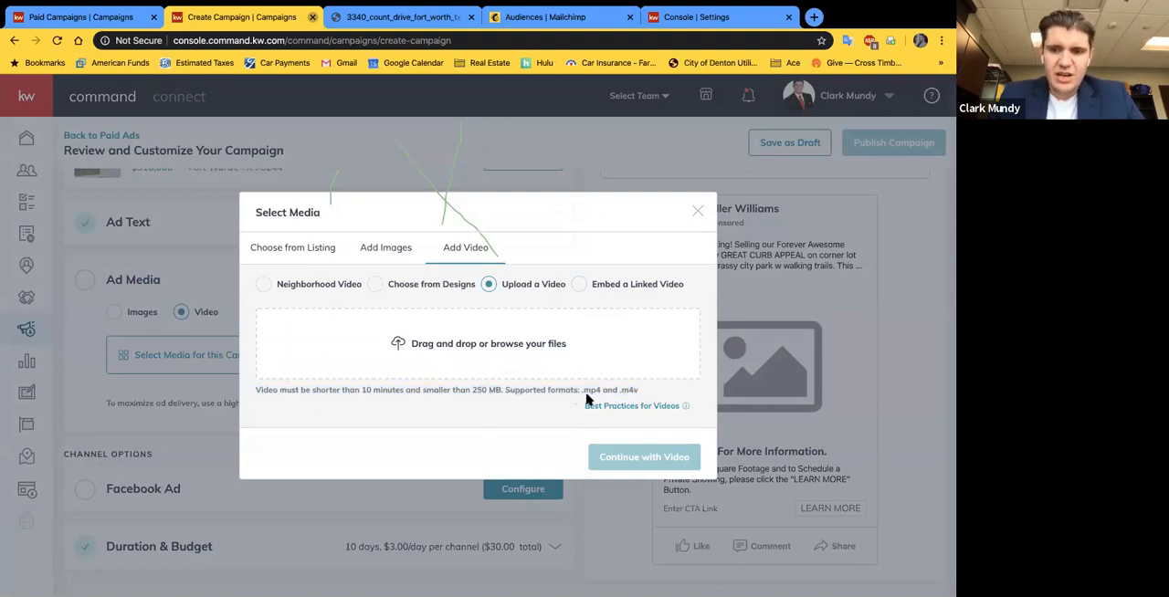
mouse_move(645, 411)
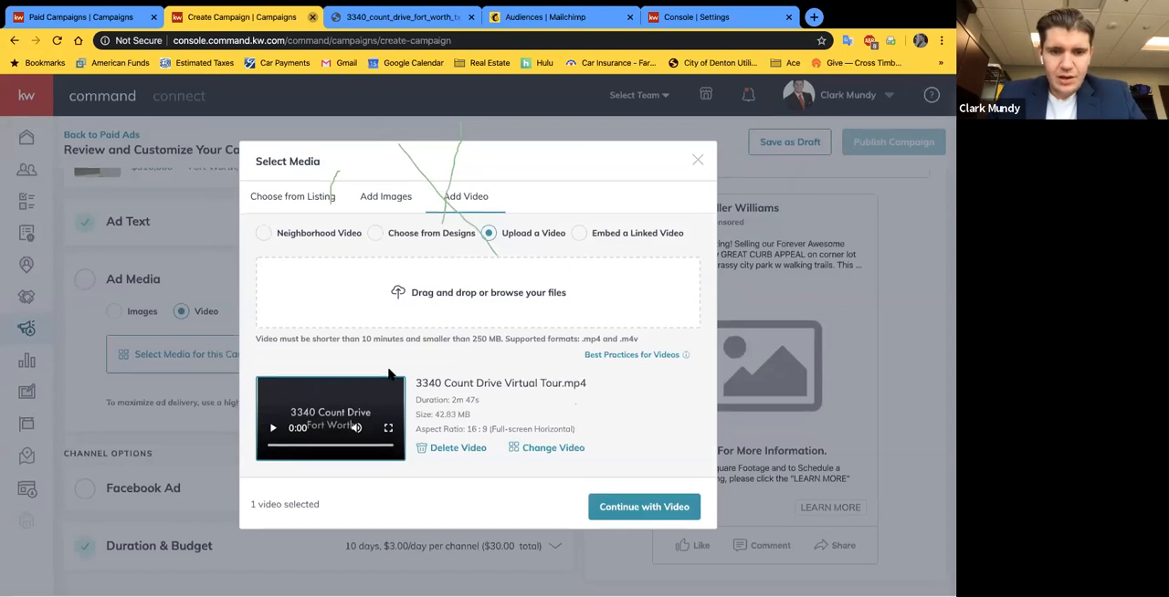
Step: Check the uploaded virtual tour's file size and duration, and continue with that video as the ad media
mouse_move(367, 430)
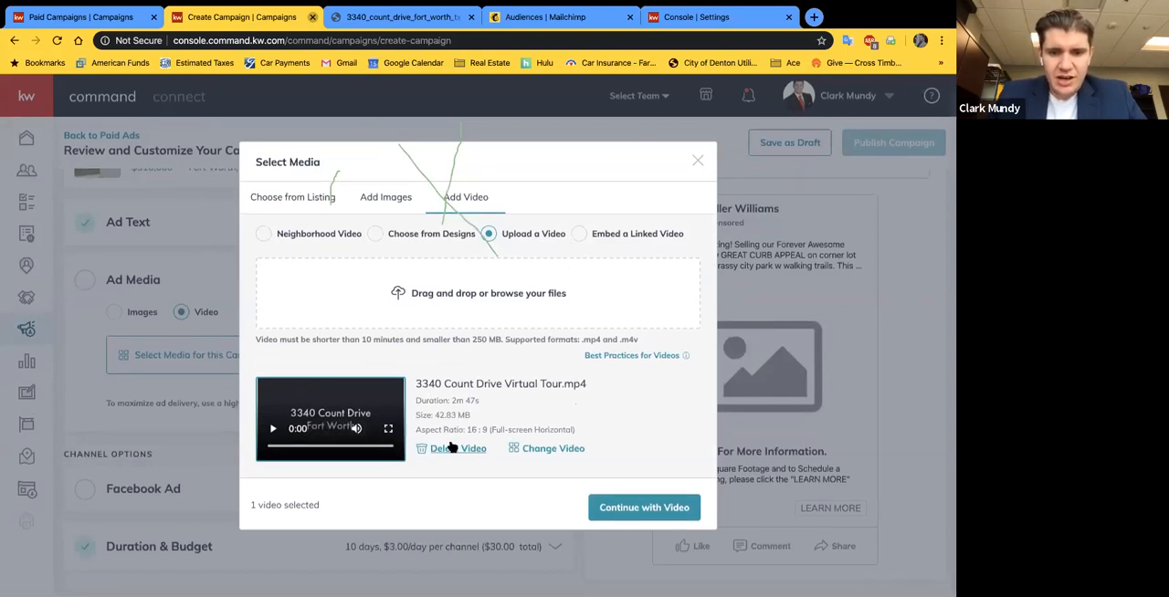
left_click_drag(468, 417, 416, 376)
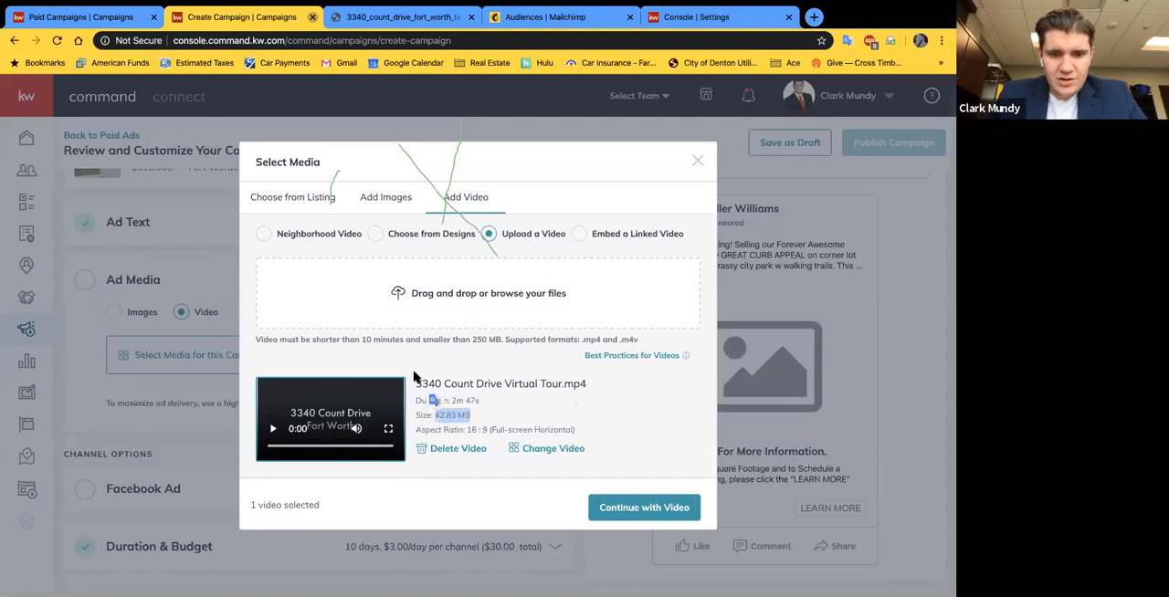
left_click(414, 375)
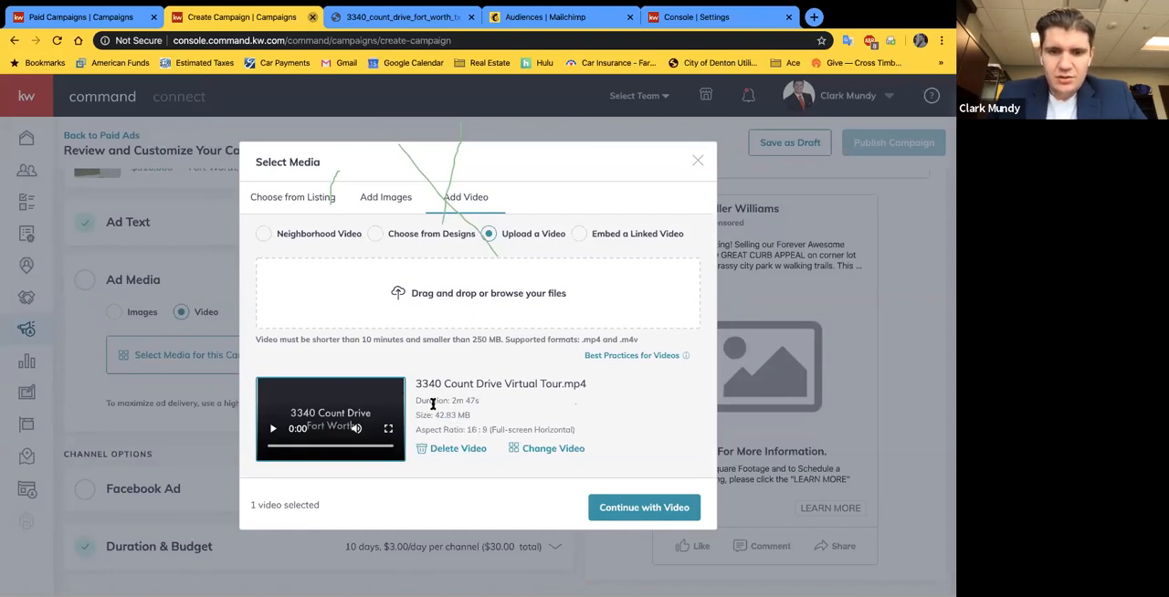
left_click(643, 507)
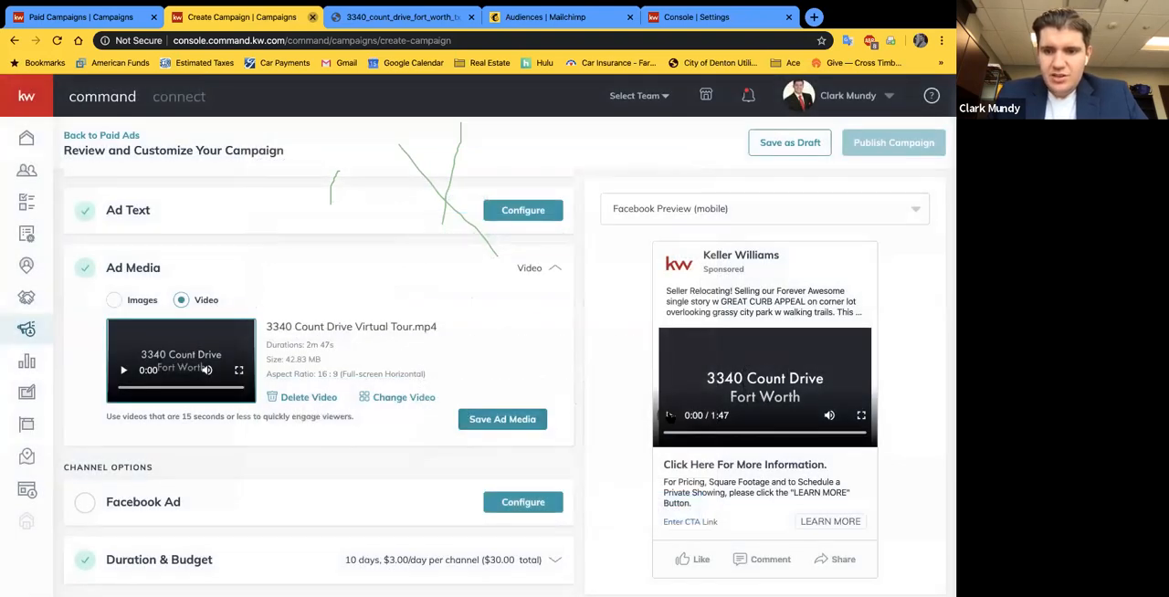
Step: Play the virtual tour in the mobile ad preview, skip ahead to two further points, and pause it
left_click(668, 415)
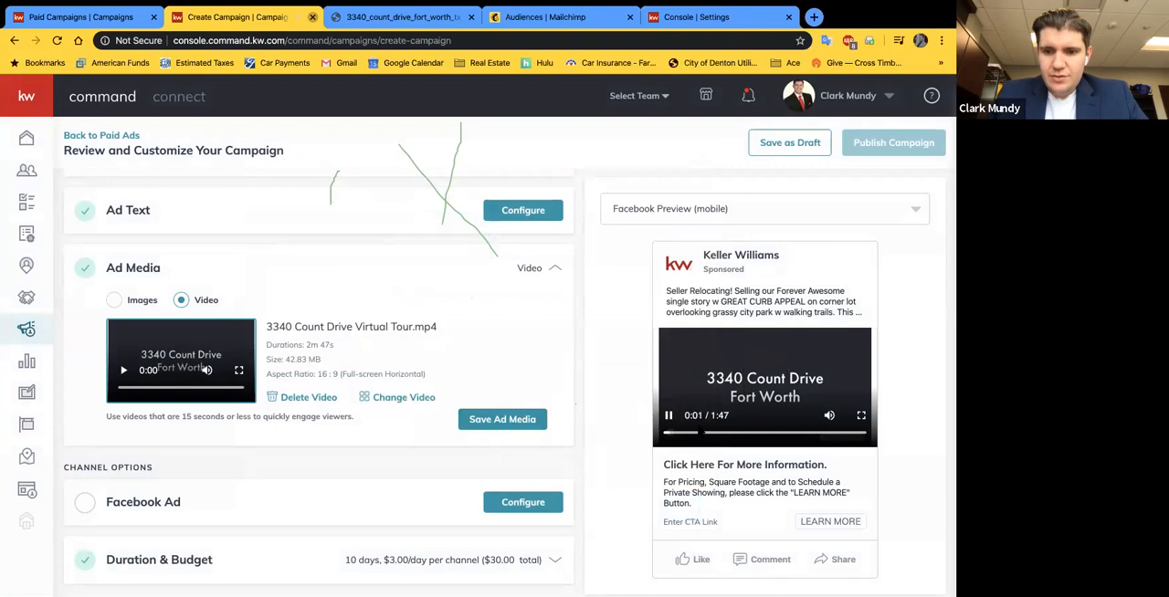
left_click(695, 434)
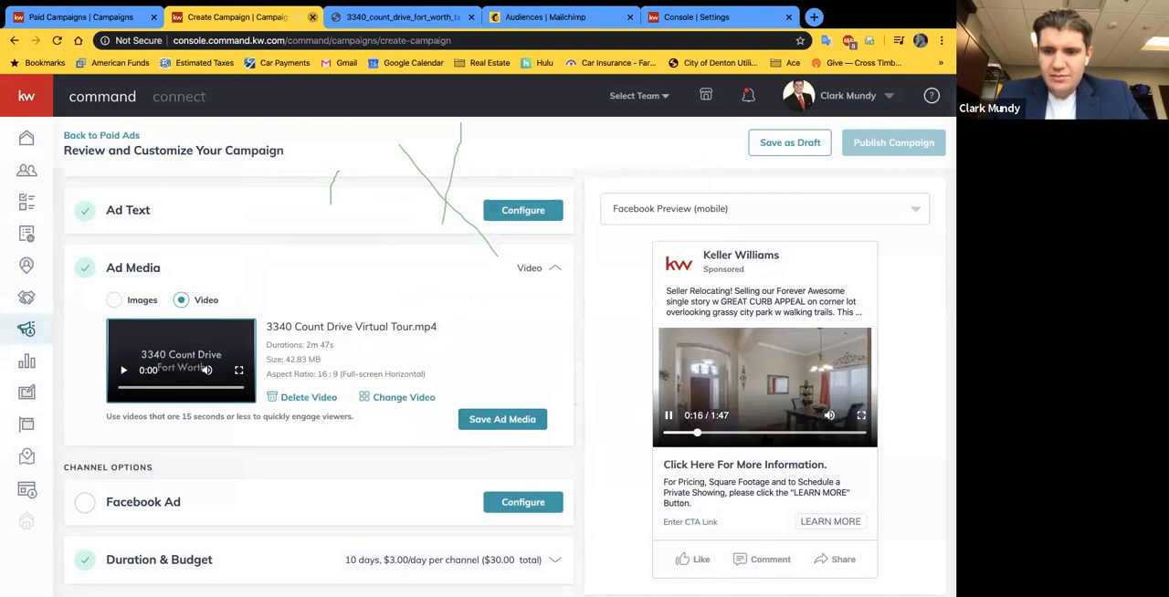
left_click(815, 434)
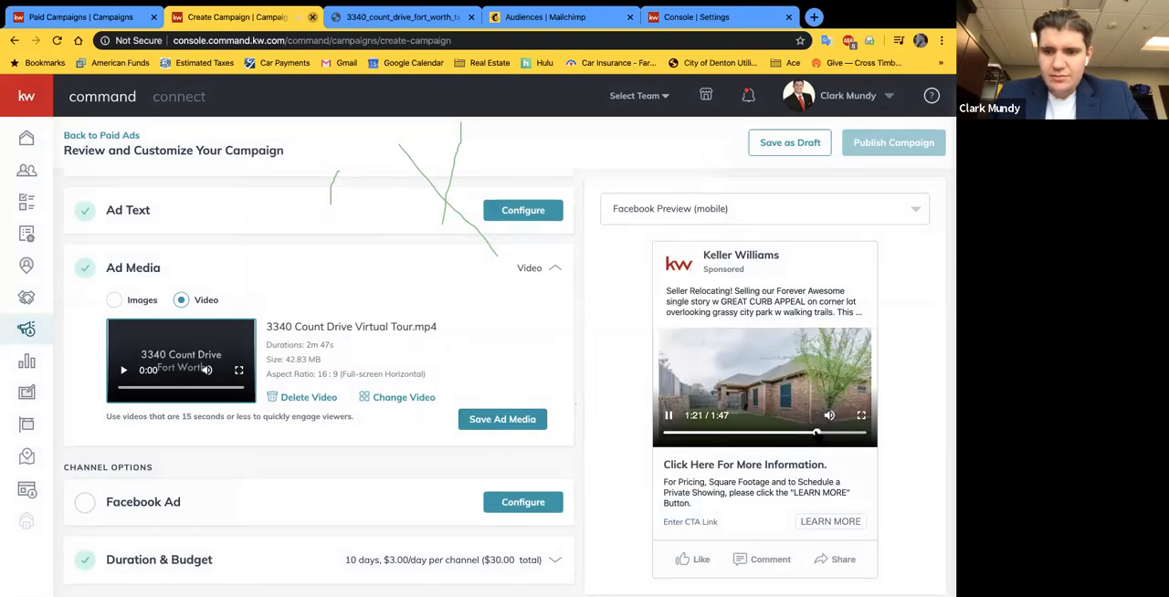
left_click(668, 415)
Step: Read the recommended video length for engaging viewers, and save the ad media with the virtual tour video
scroll(371, 391, "down", 1)
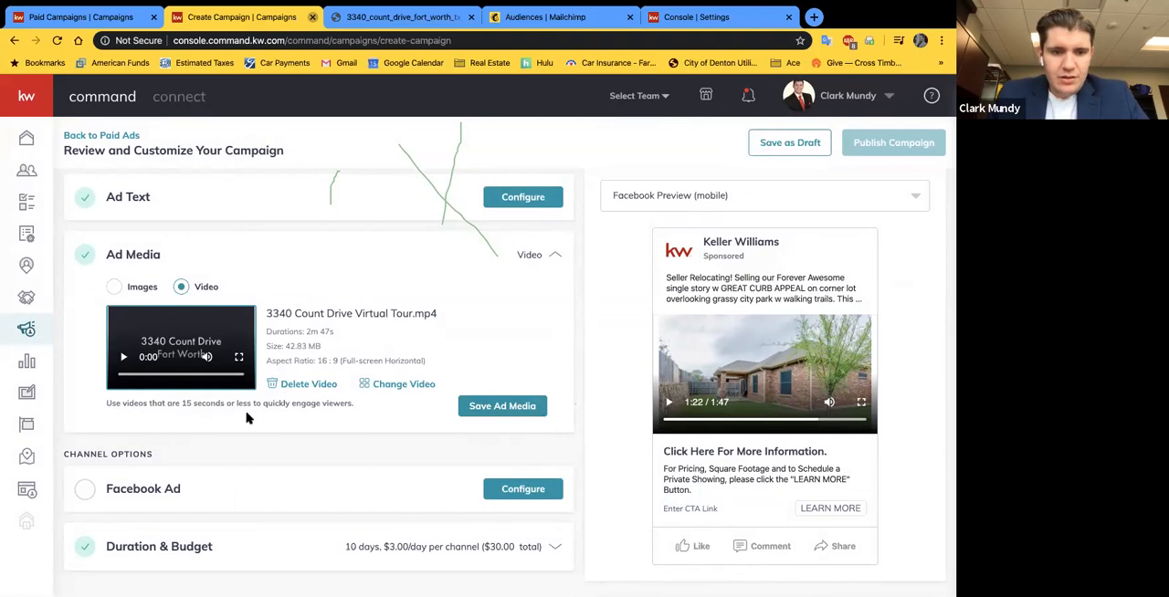
left_click_drag(106, 402, 349, 412)
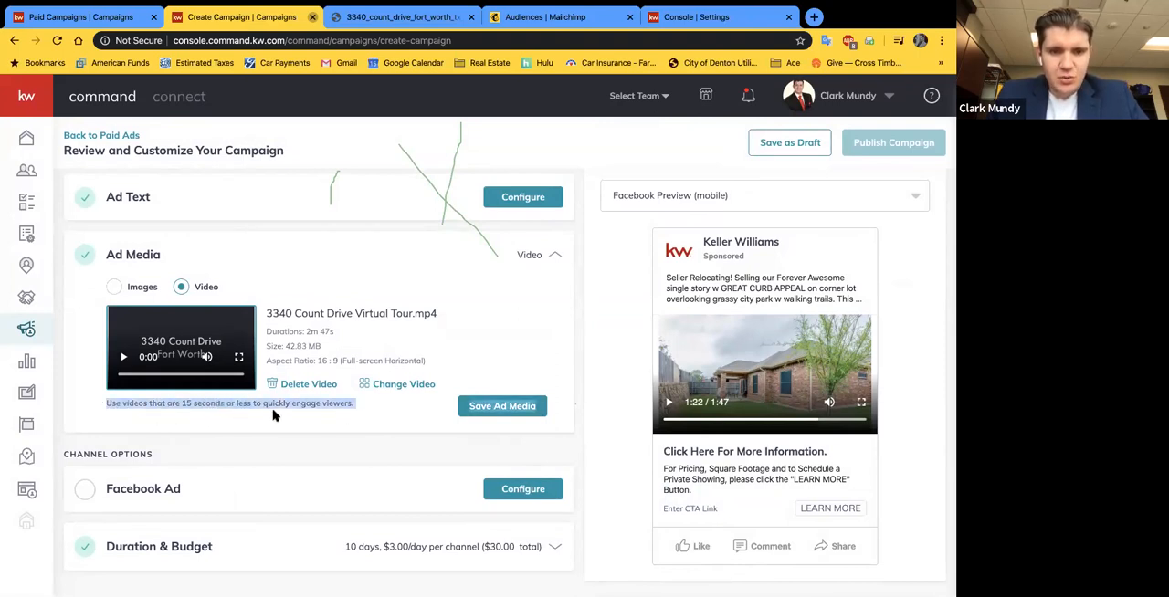
left_click(544, 338)
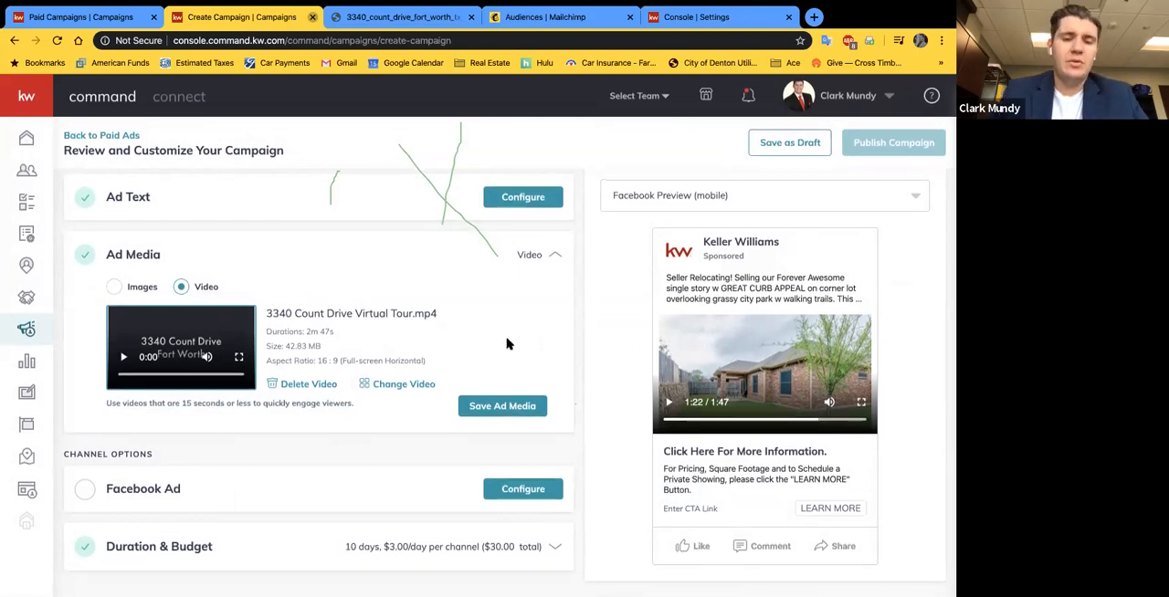
left_click(484, 408)
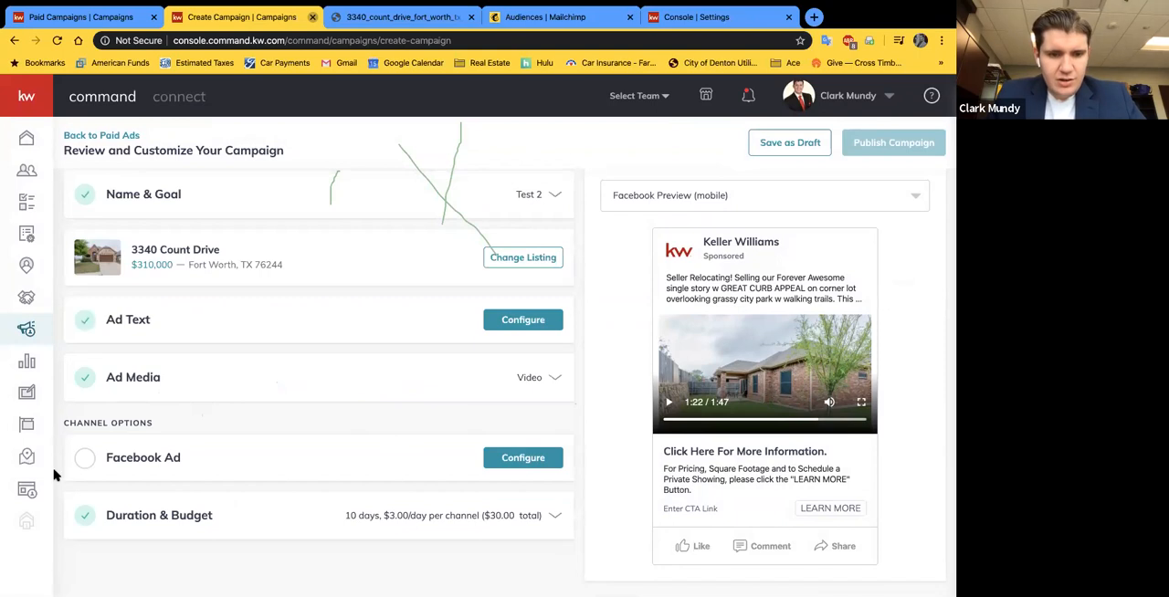
Step: Configure the Facebook ad's pages with the connected account and The Mundy Group, Keller Williams Realty DFW page
left_click(539, 456)
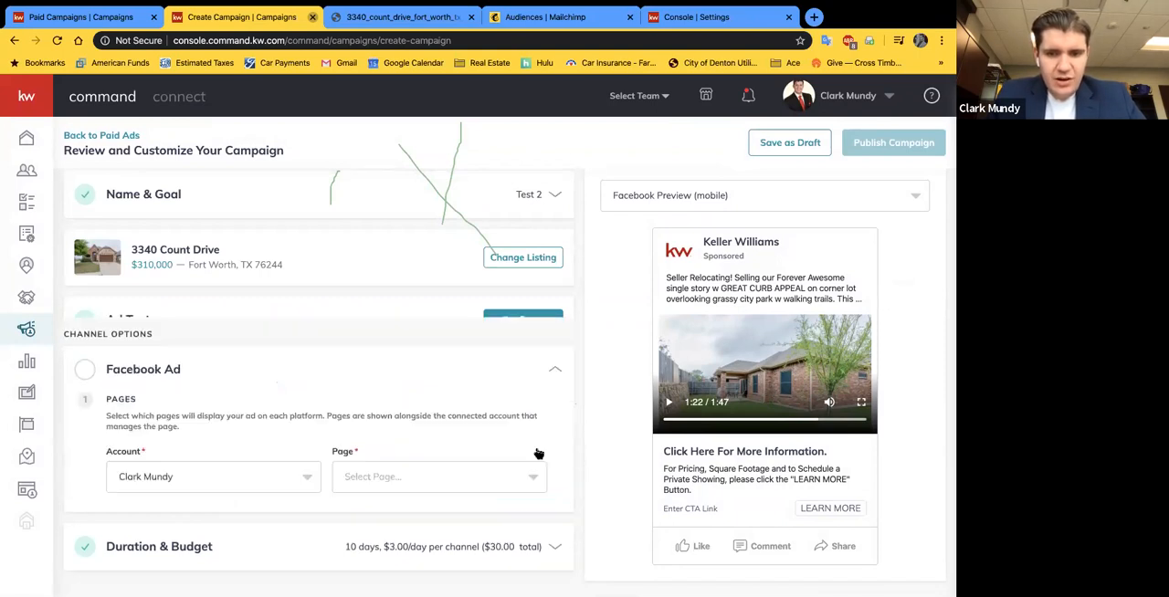
scroll(365, 411, "down", 3)
left_click(232, 355)
left_click(145, 383)
left_click(396, 358)
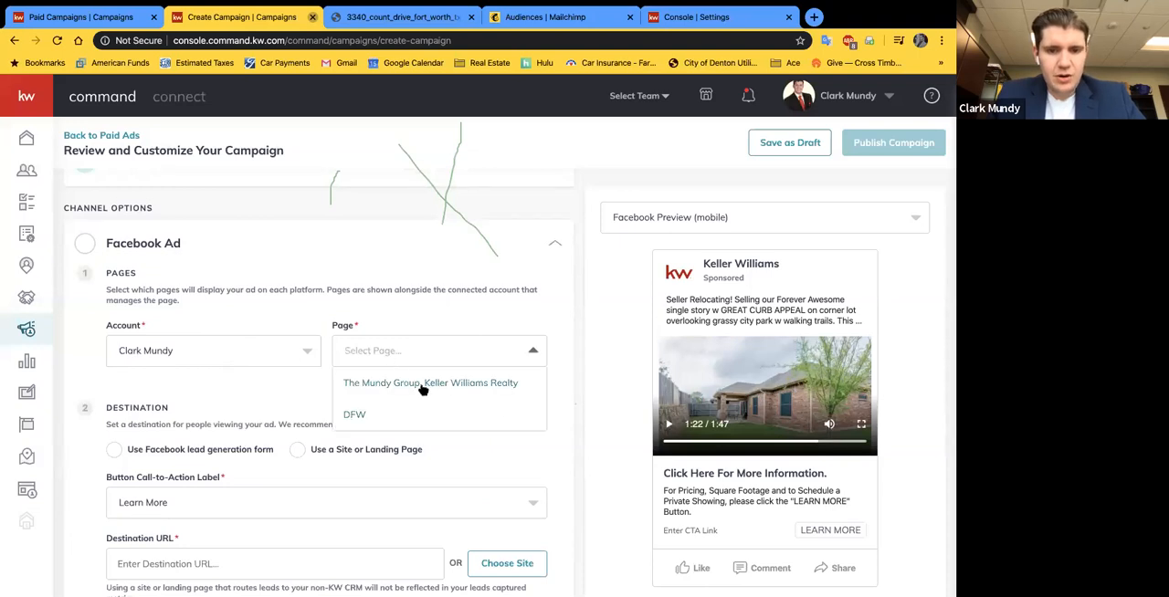
left_click(421, 387)
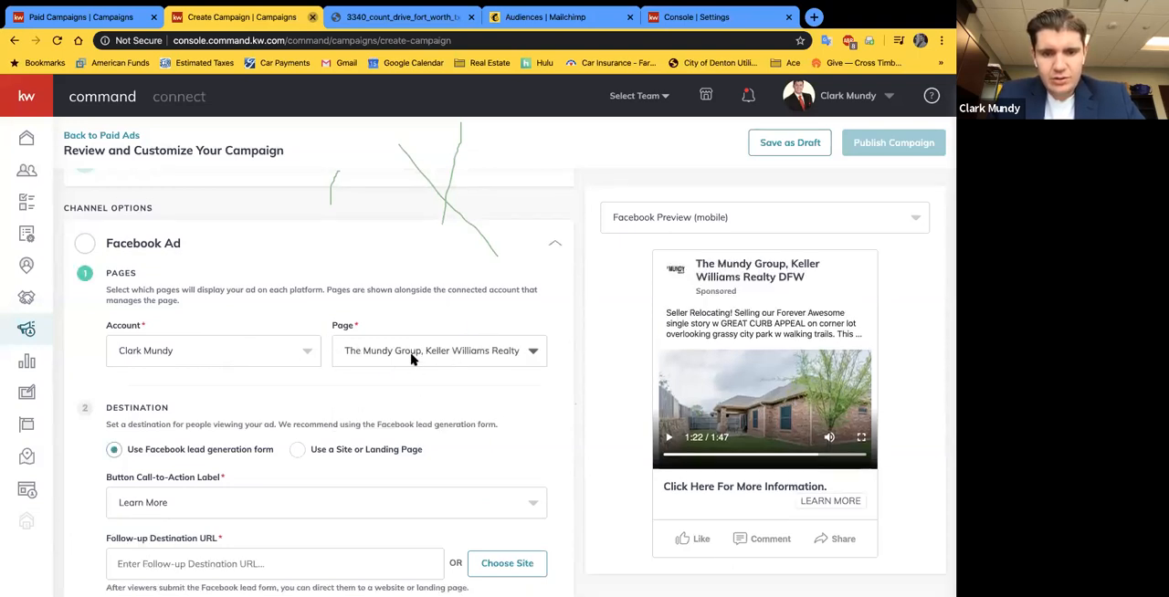
Step: Review the account and page choices for the Facebook ad, and close the Facebook Ad section
scroll(414, 345, "down", 1)
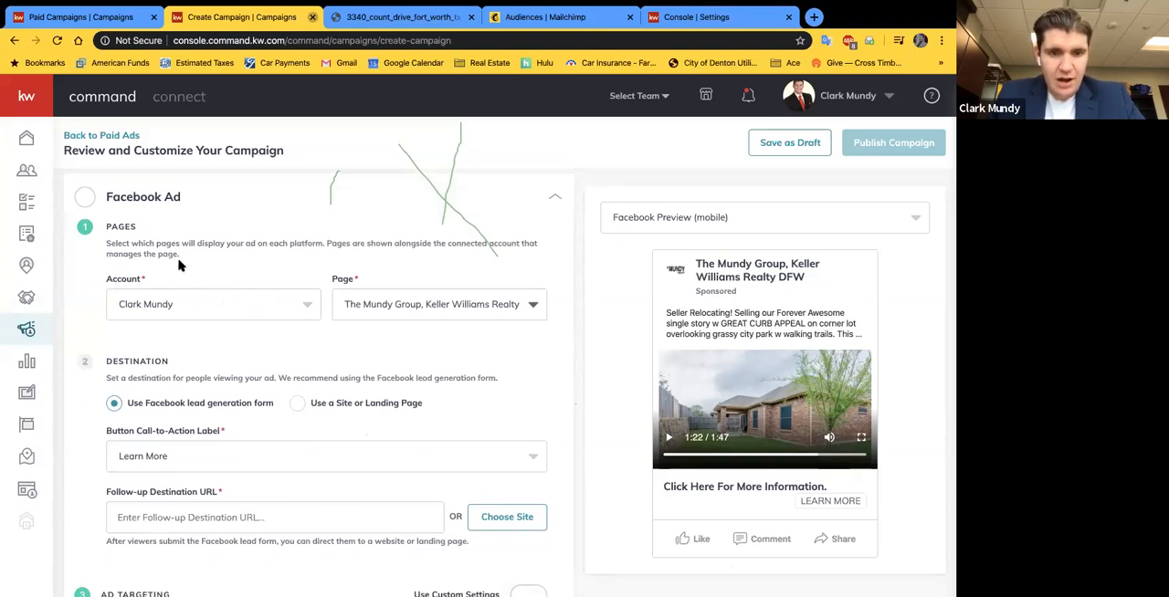
left_click(181, 291)
left_click(149, 339)
left_click(471, 308)
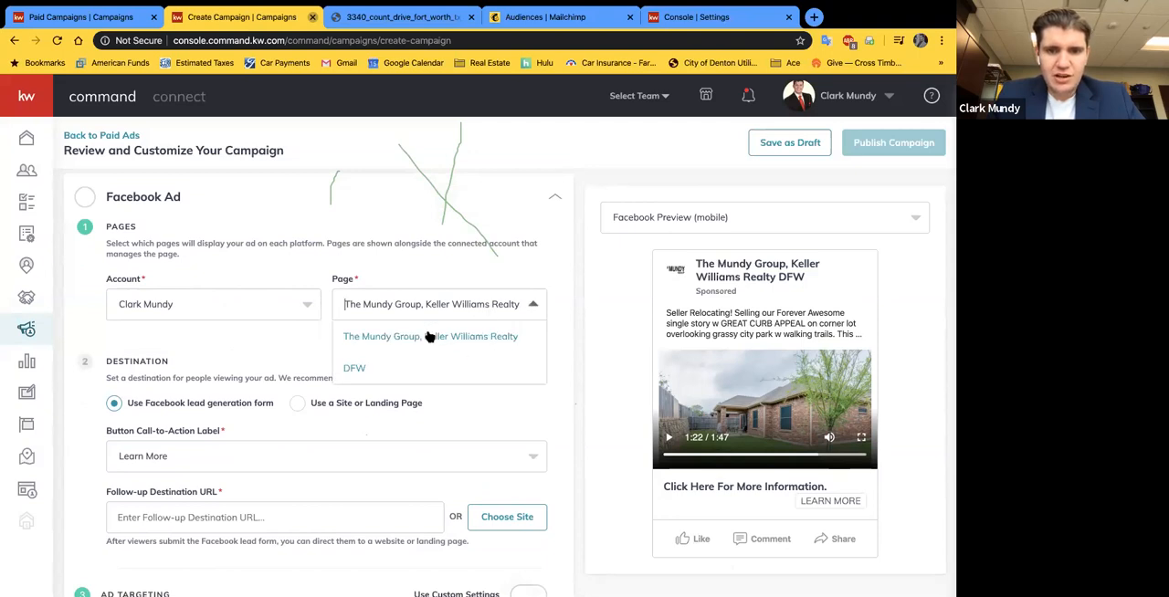
left_click(336, 208)
left_click(336, 207)
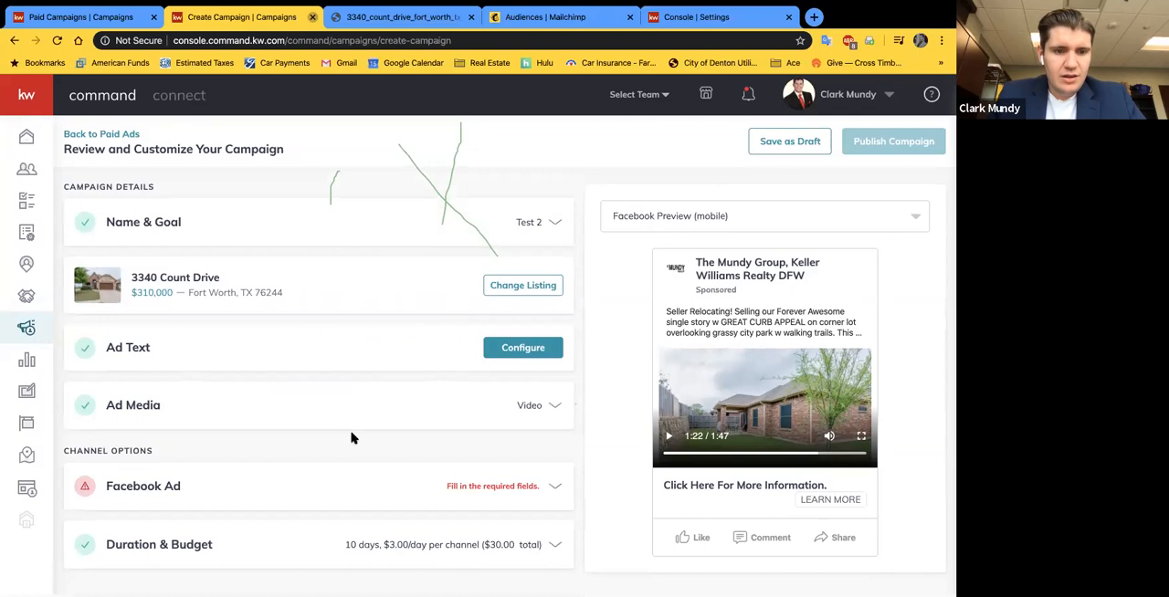
Step: Reopen the Facebook Ad section and examine its page, destination and ad targeting settings
left_click(344, 489)
scroll(360, 384, "down", 4)
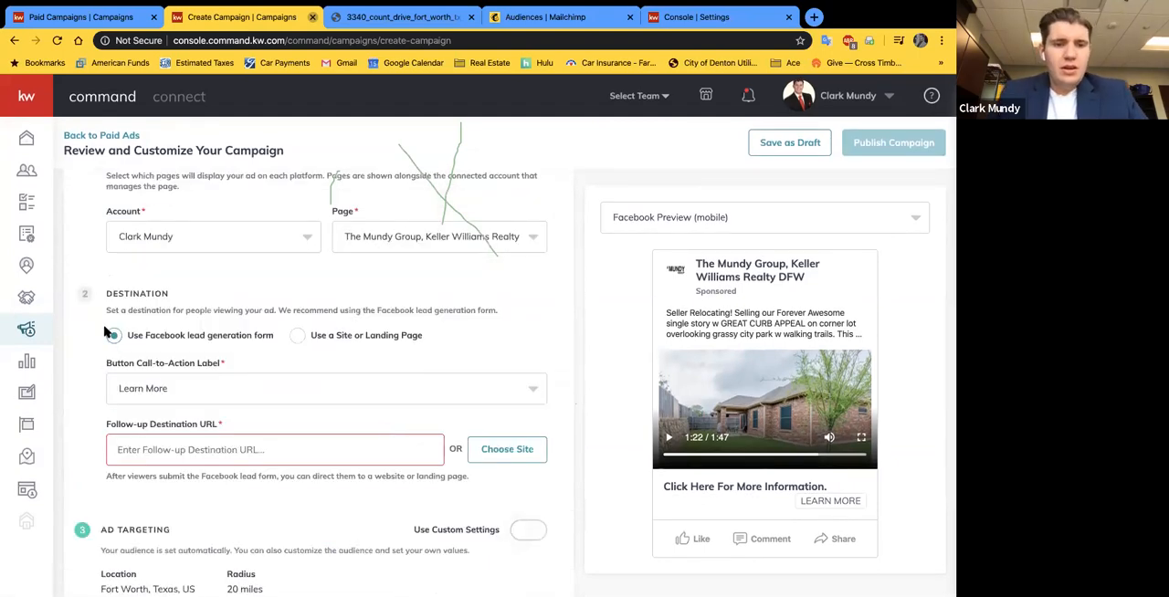
scroll(104, 331, "down", 1)
scroll(104, 330, "down", 1)
scroll(219, 282, "up", 3)
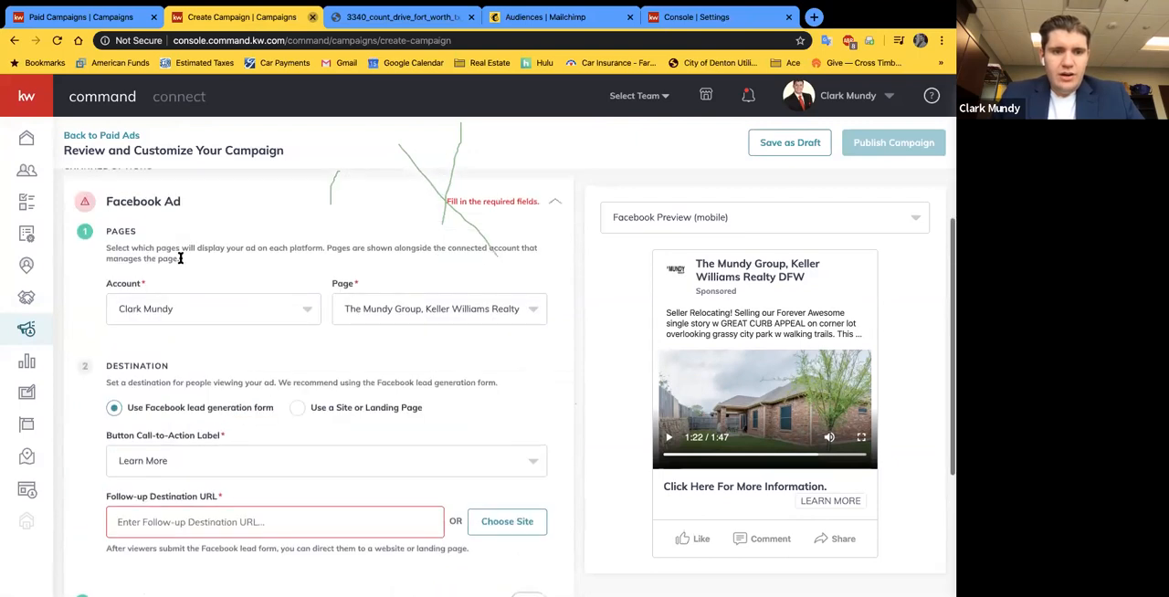
scroll(254, 322, "down", 2)
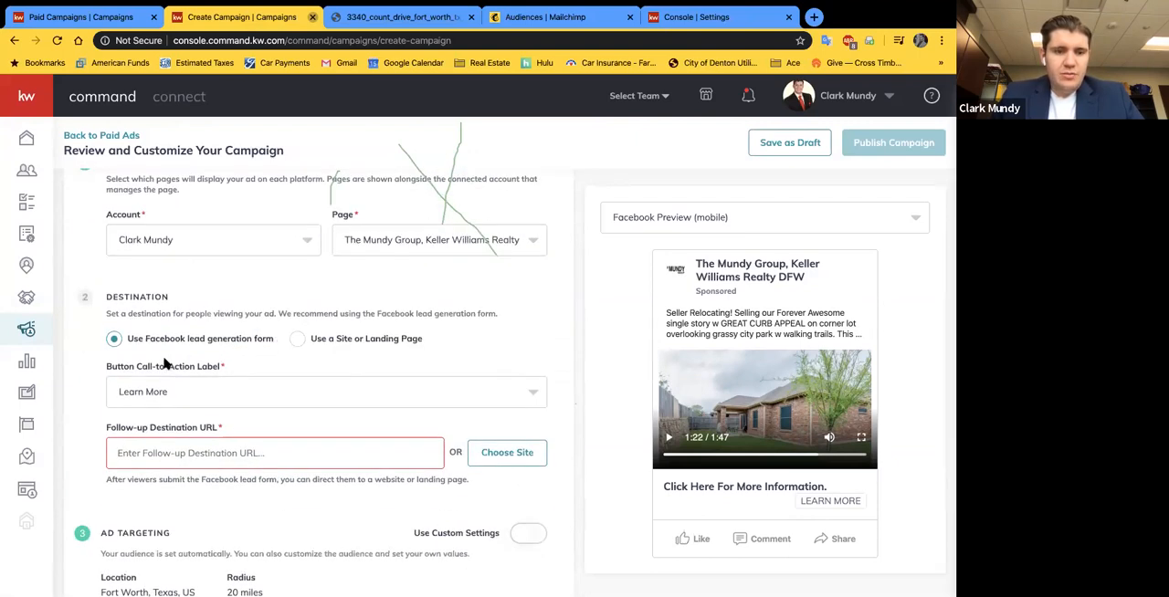
scroll(209, 363, "down", 1)
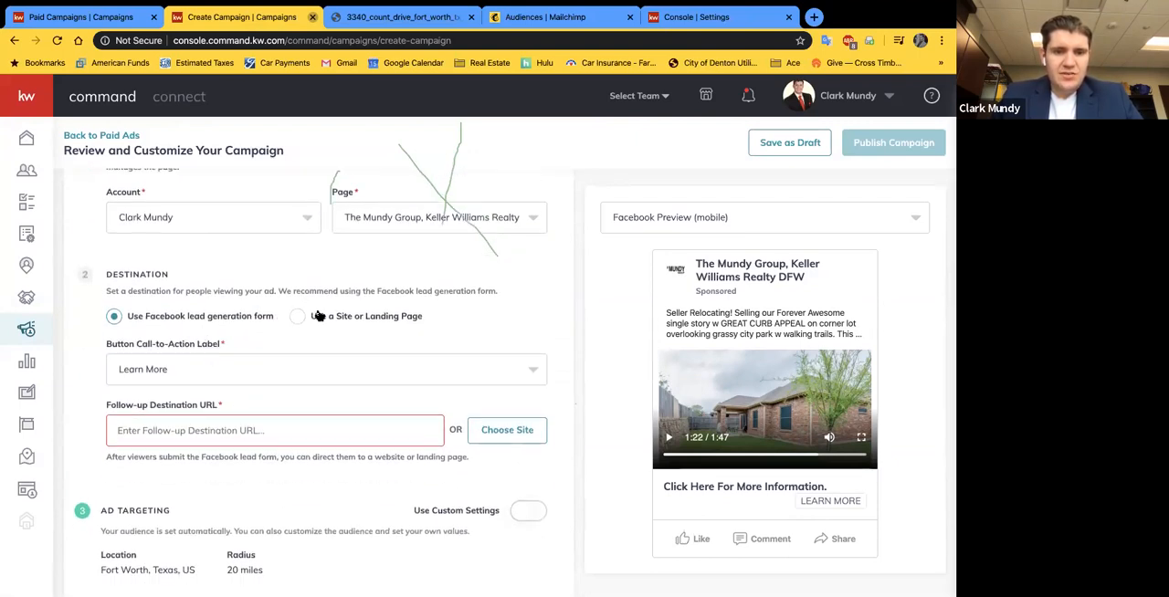
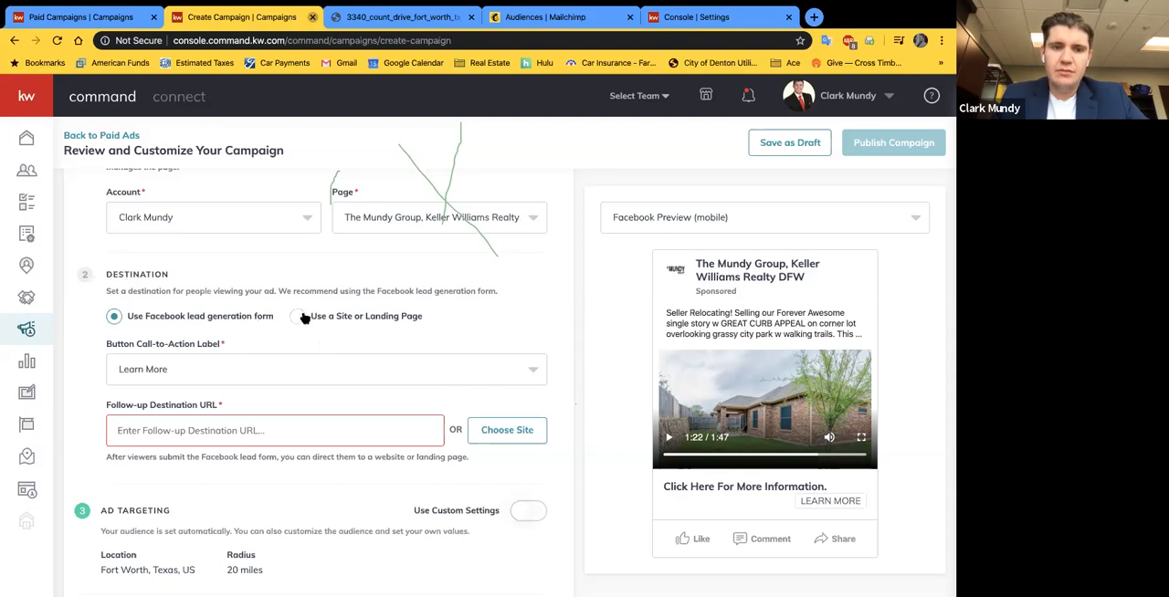
Step: Examine the Facebook ad's destination choices and the available call-to-action button labels
scroll(471, 347, "down", 1)
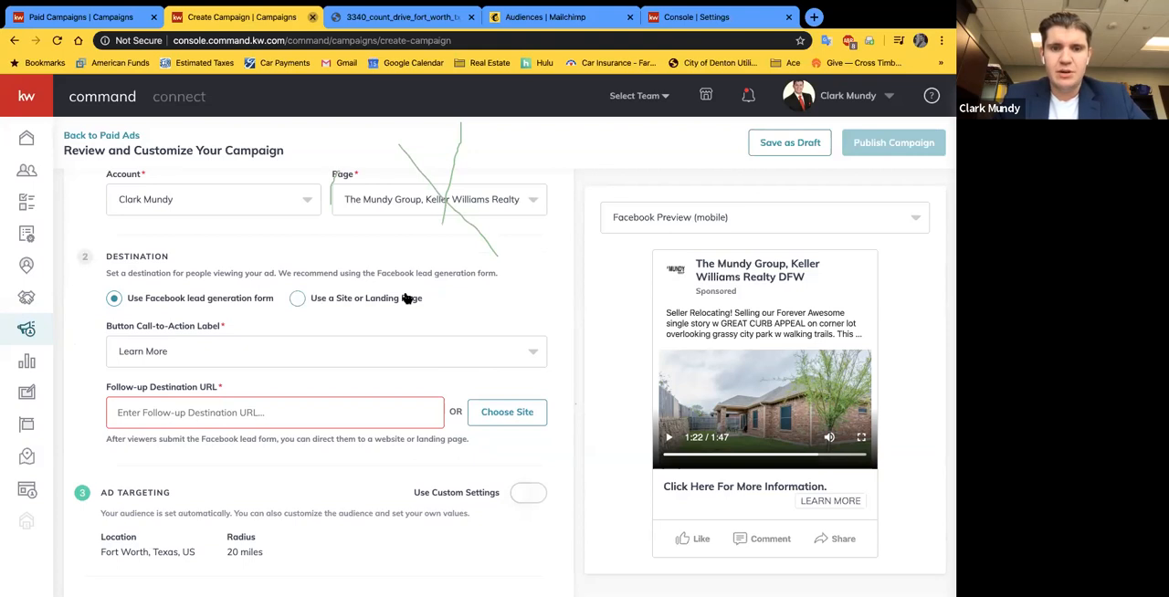
scroll(326, 365, "down", 1)
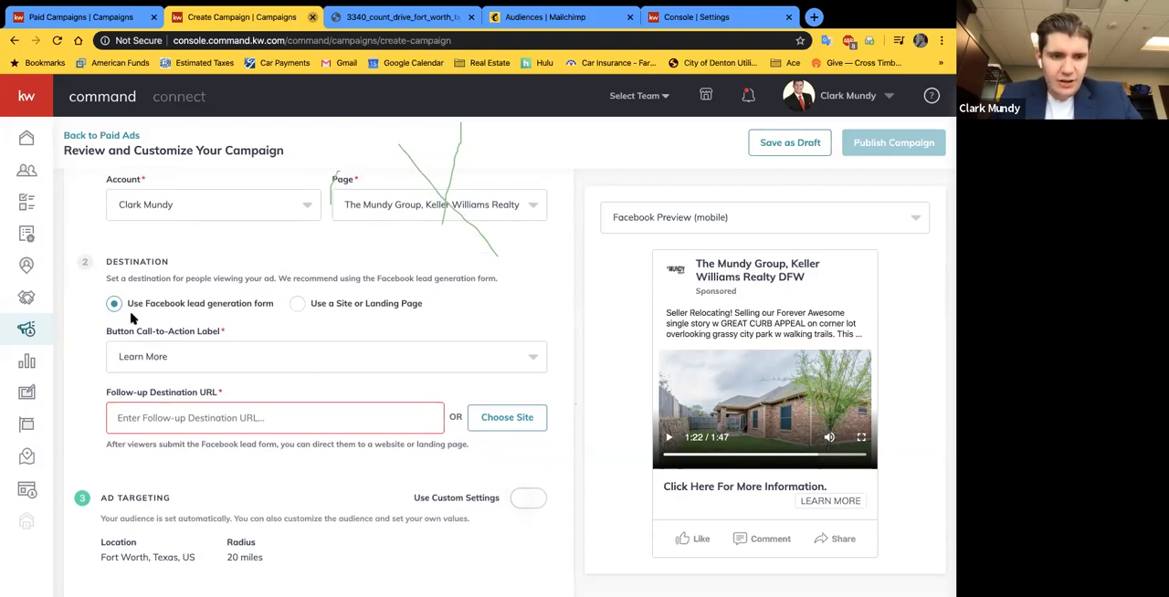
scroll(88, 345, "down", 1)
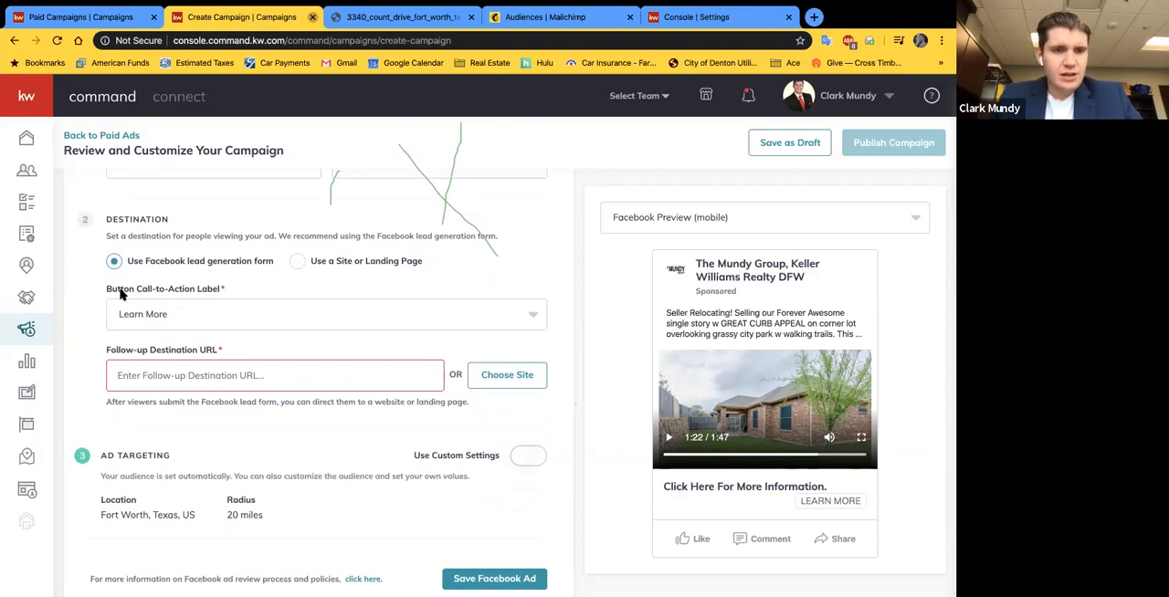
left_click(468, 313)
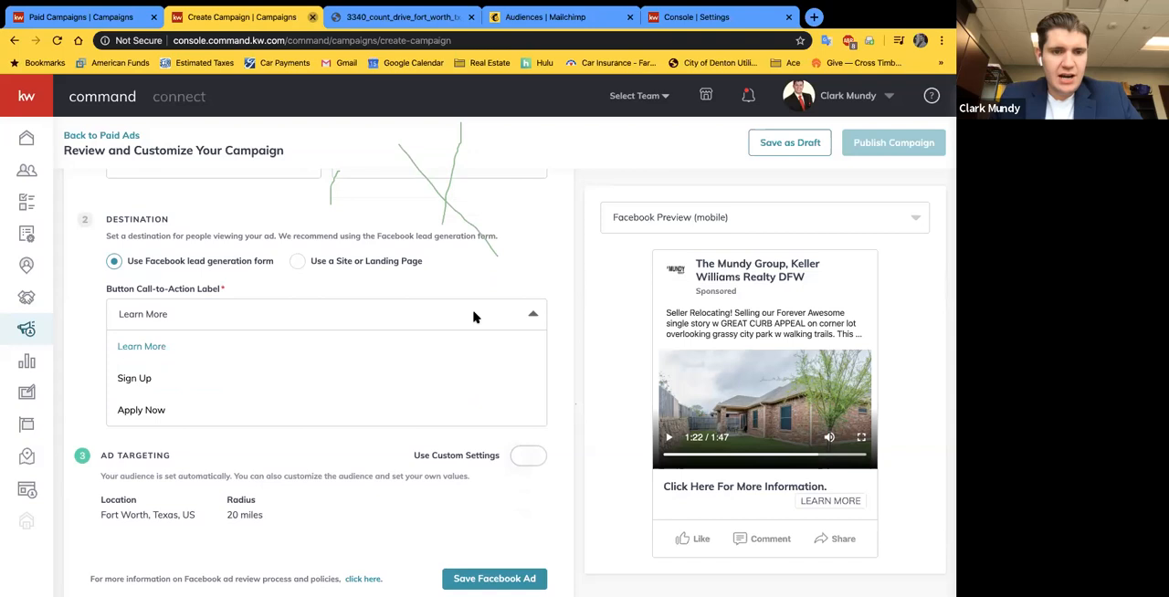
scroll(187, 382, "down", 1)
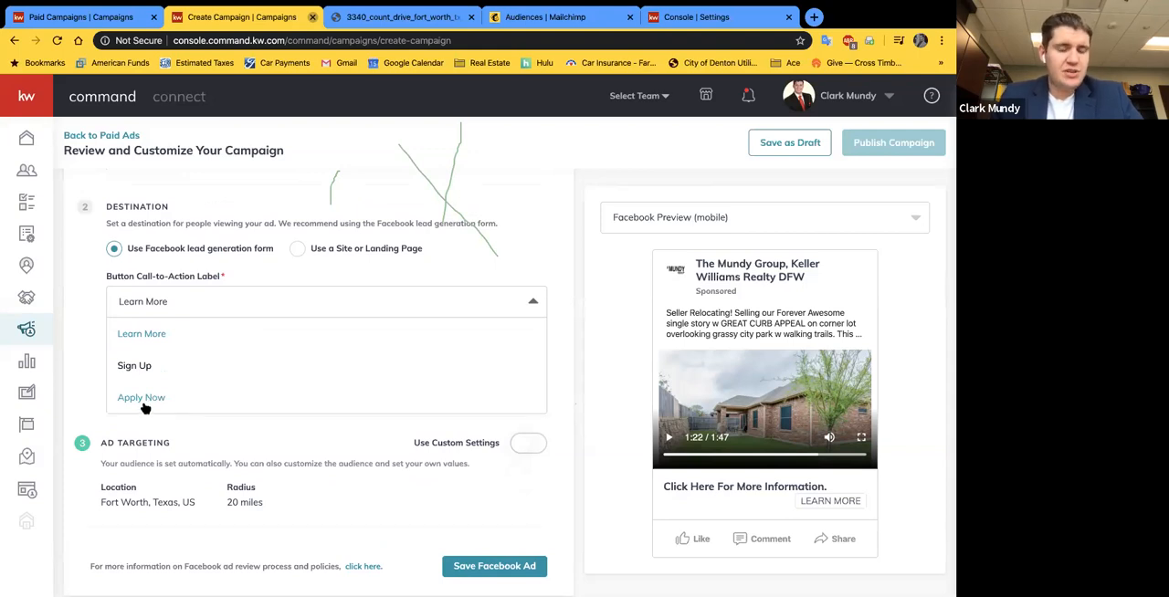
left_click(81, 364)
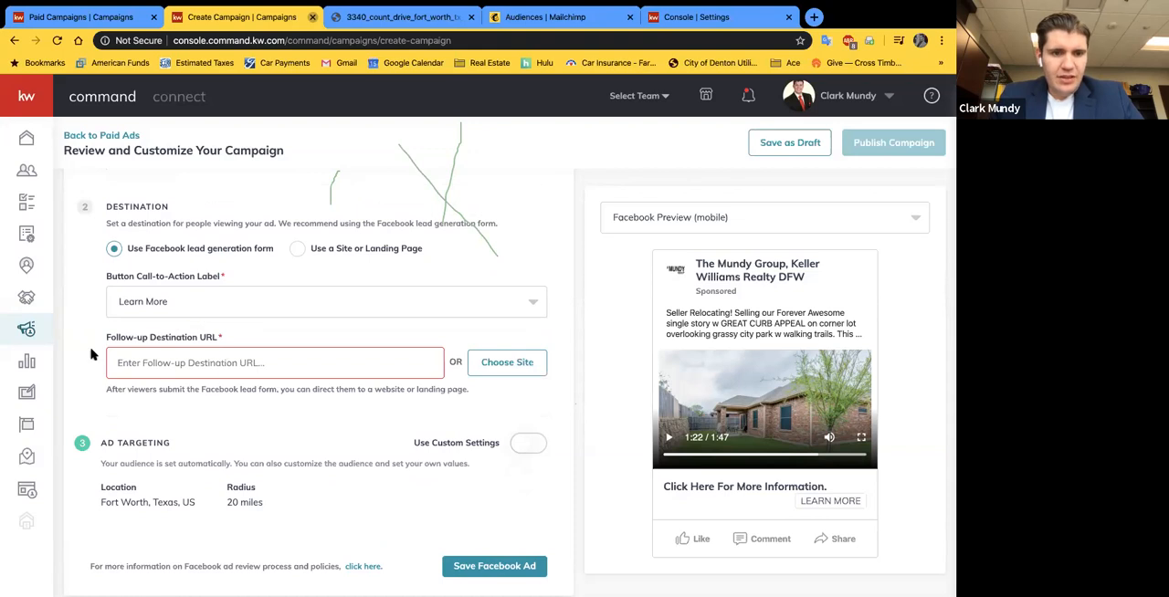
left_click(285, 370)
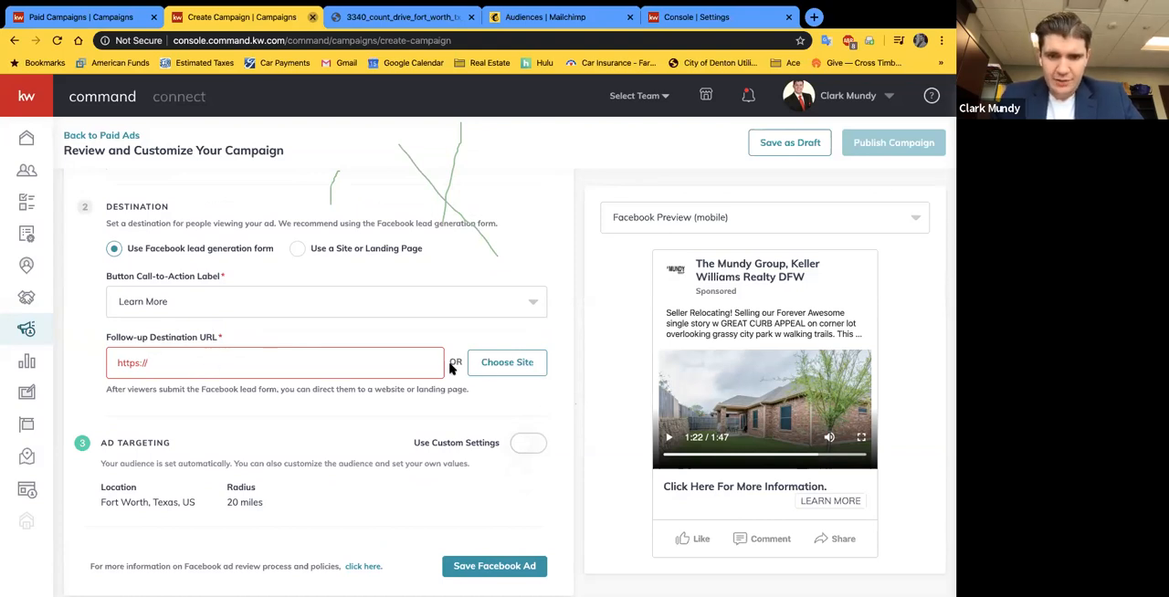
left_click(528, 363)
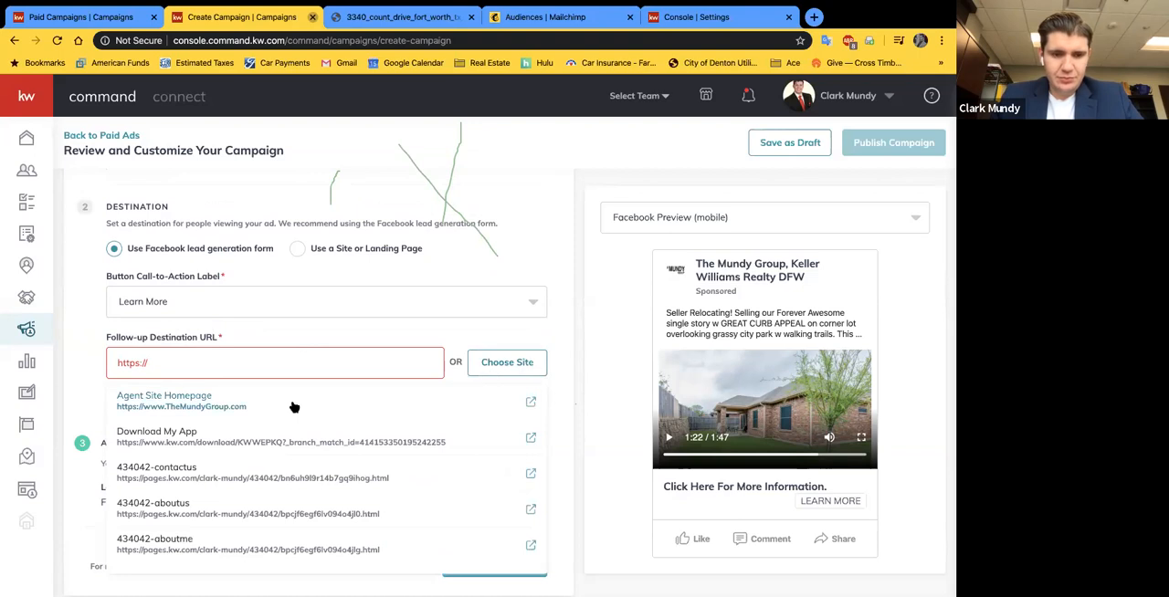
scroll(229, 466, "down", 1)
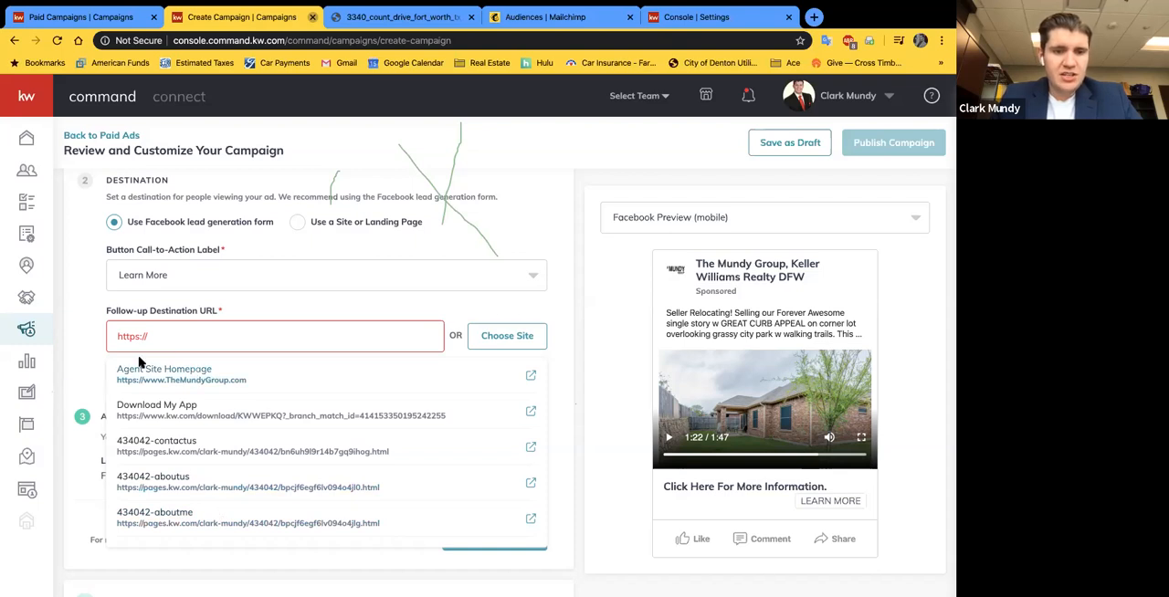
left_click(241, 384)
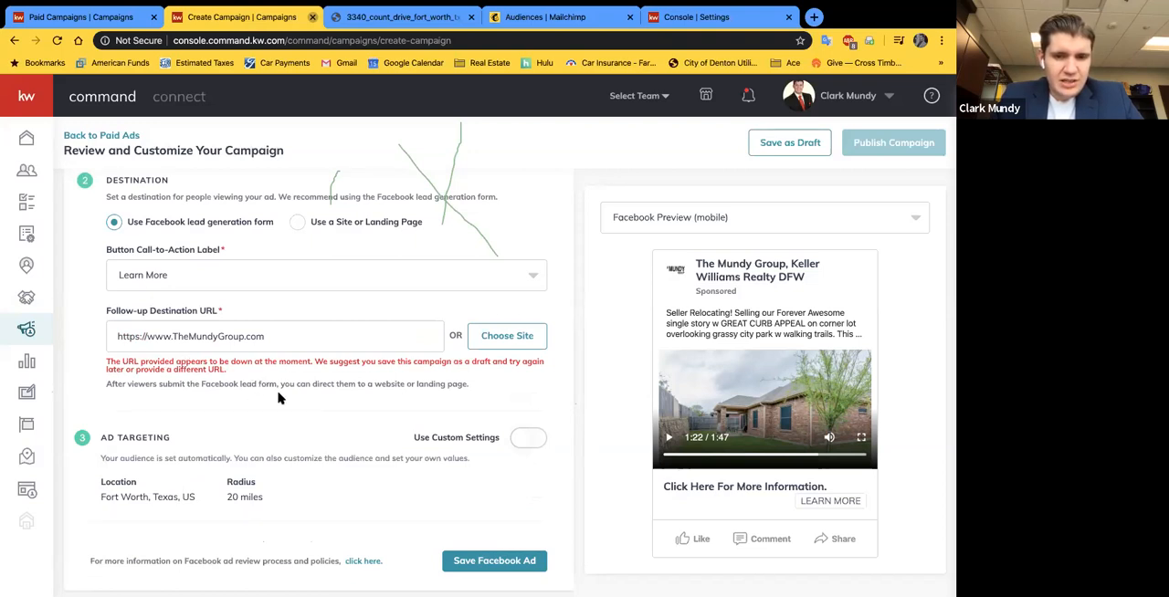
Step: Enable custom settings for the Facebook ad targeting
scroll(384, 402, "down", 1)
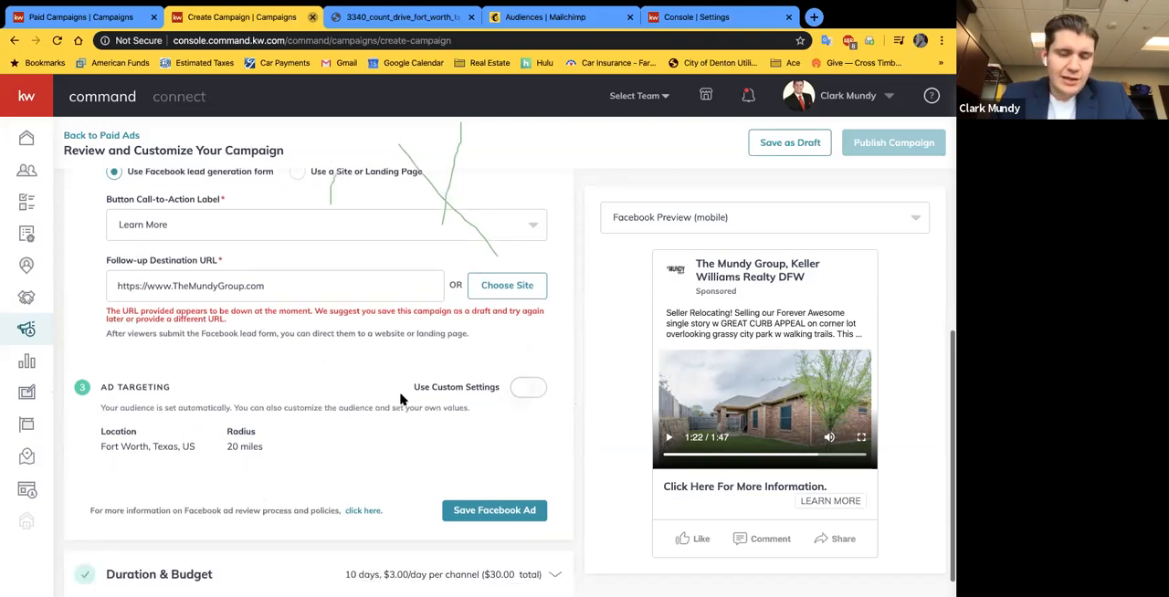
scroll(362, 396, "down", 1)
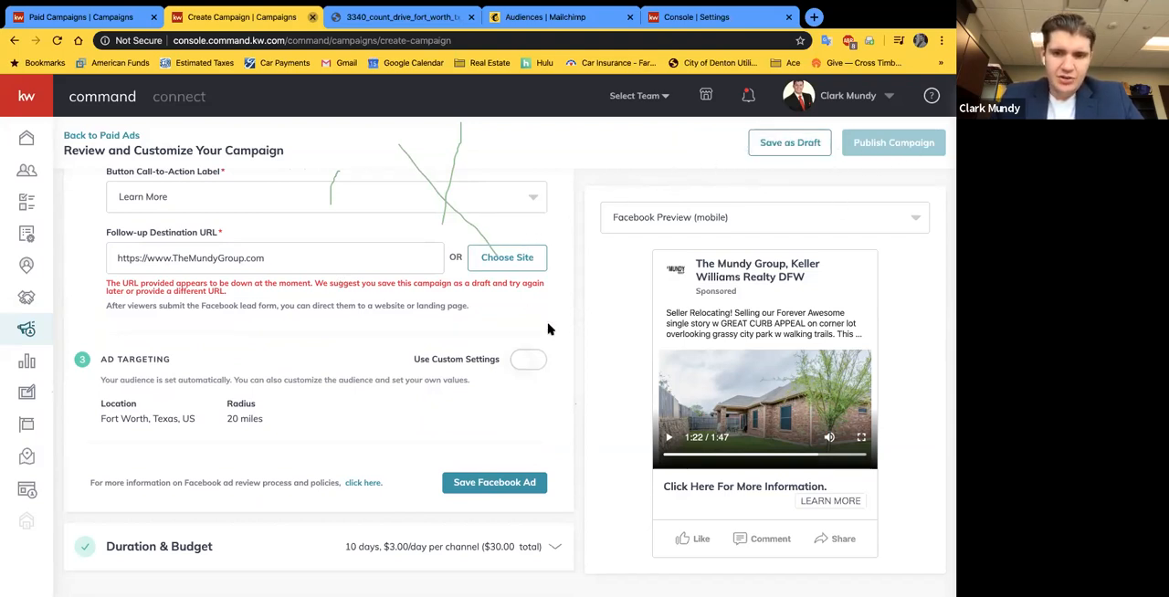
scroll(515, 382, "down", 1)
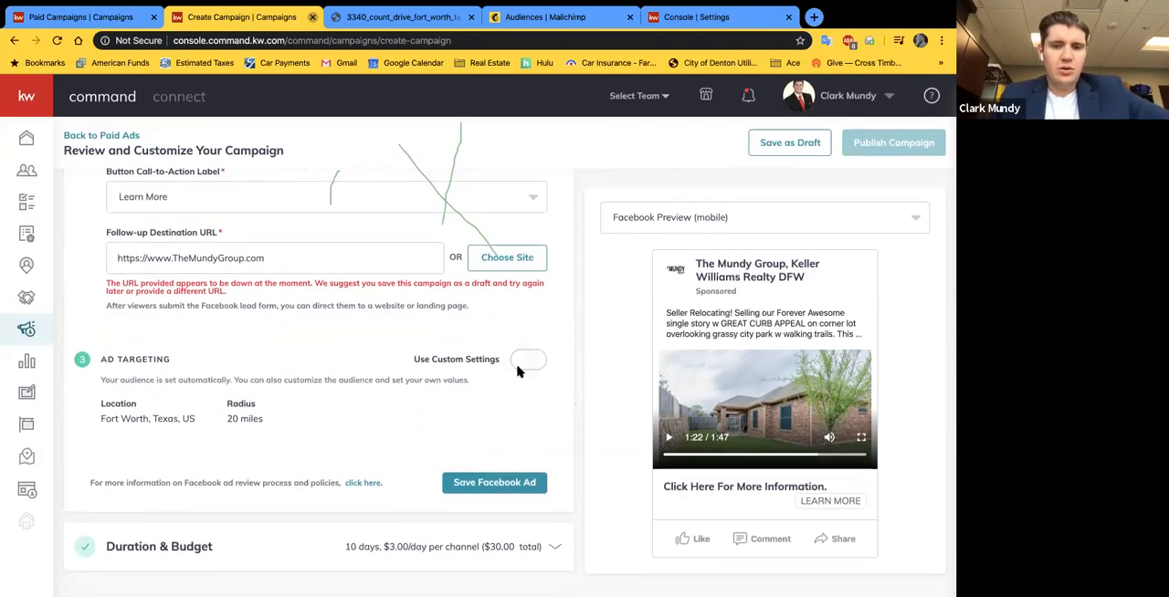
left_click(527, 361)
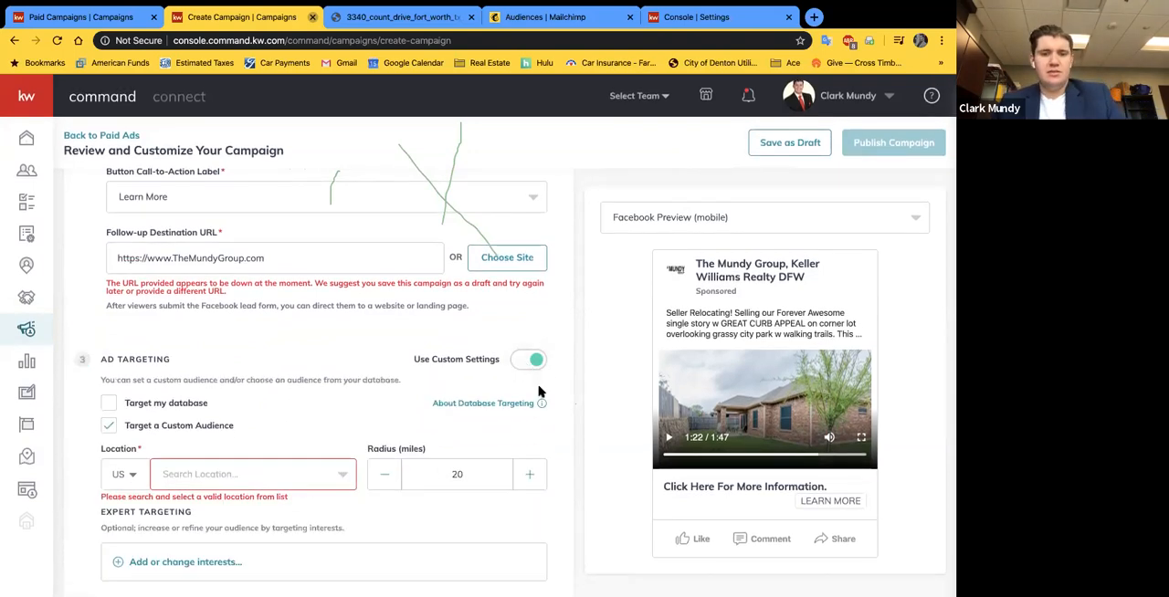
scroll(538, 391, "down", 1)
scroll(283, 356, "down", 1)
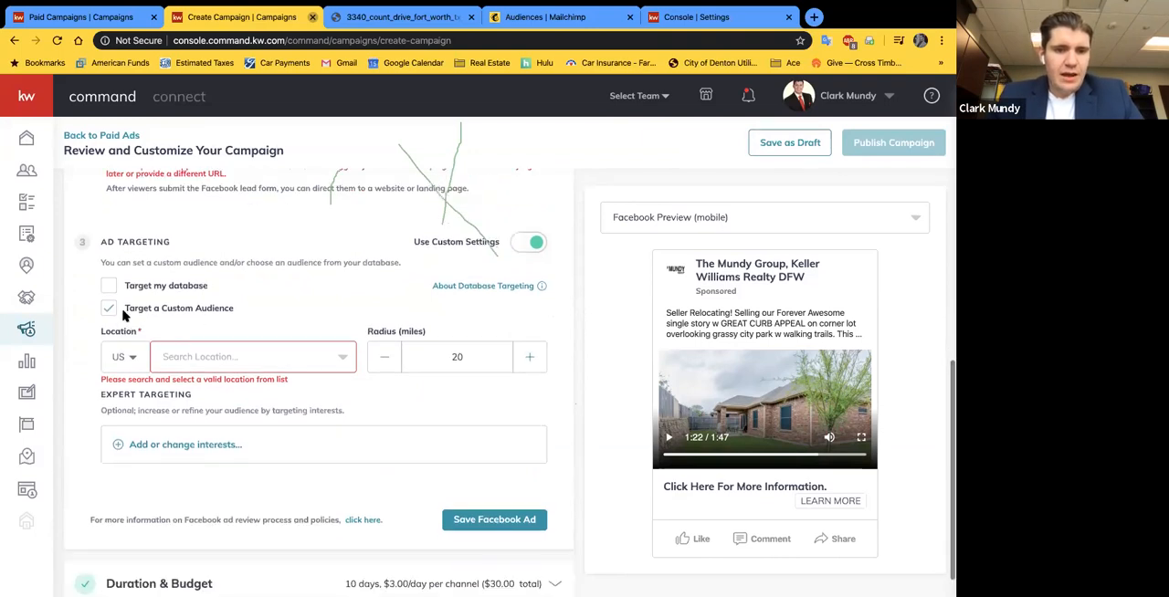
Step: Preview the database targeting option, turn it back off, and set the custom audience's location to Fort Worth, Texas
left_click(108, 287)
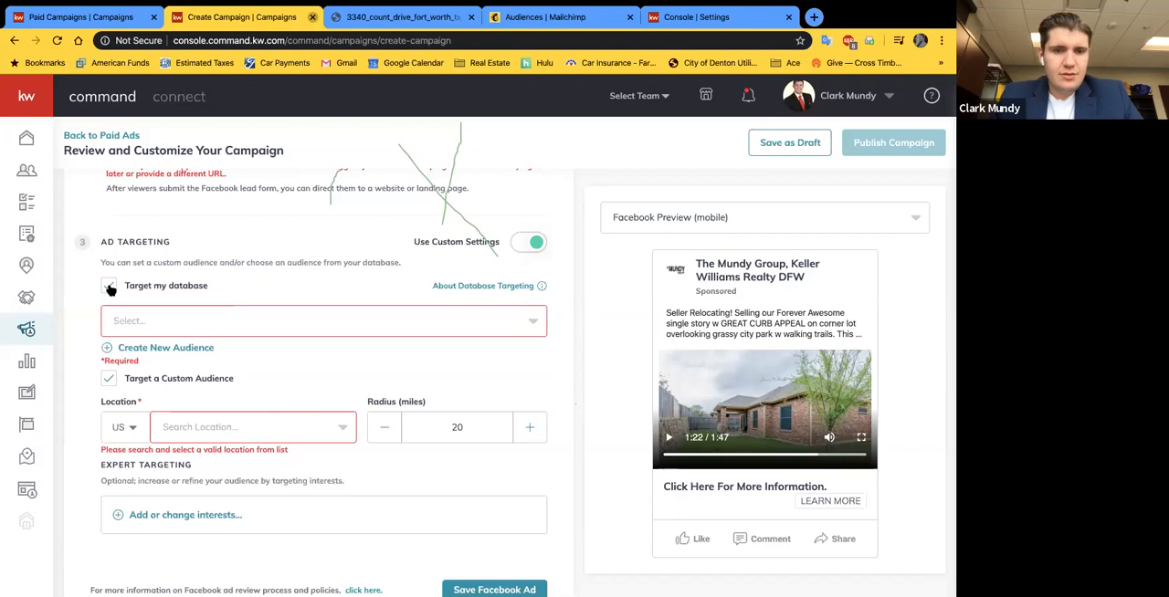
left_click(108, 287)
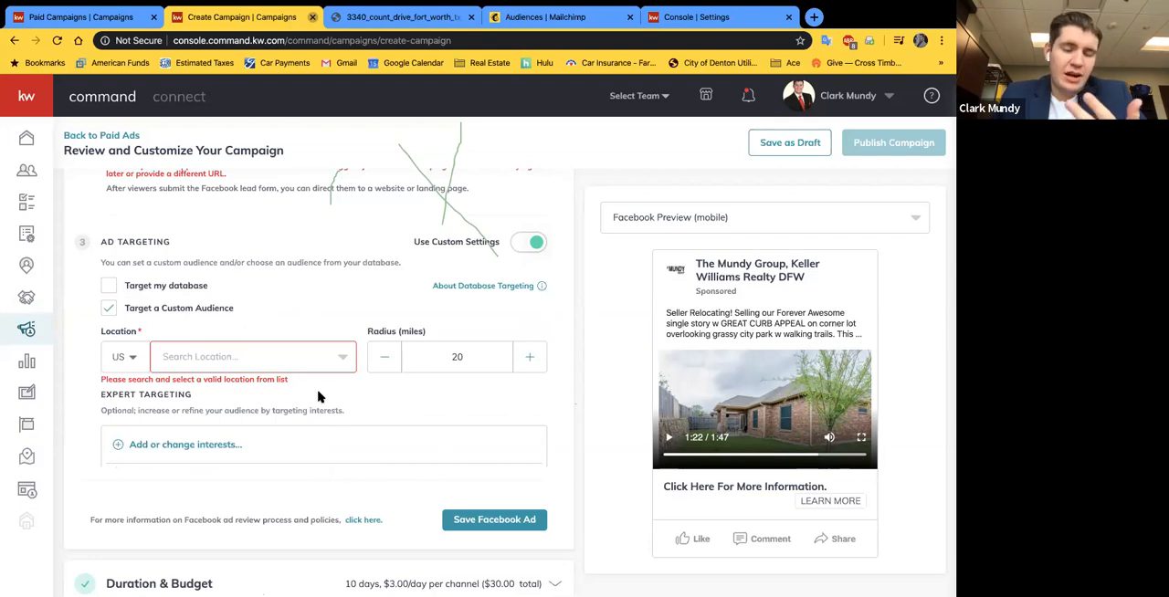
left_click(212, 359)
left_click(199, 388)
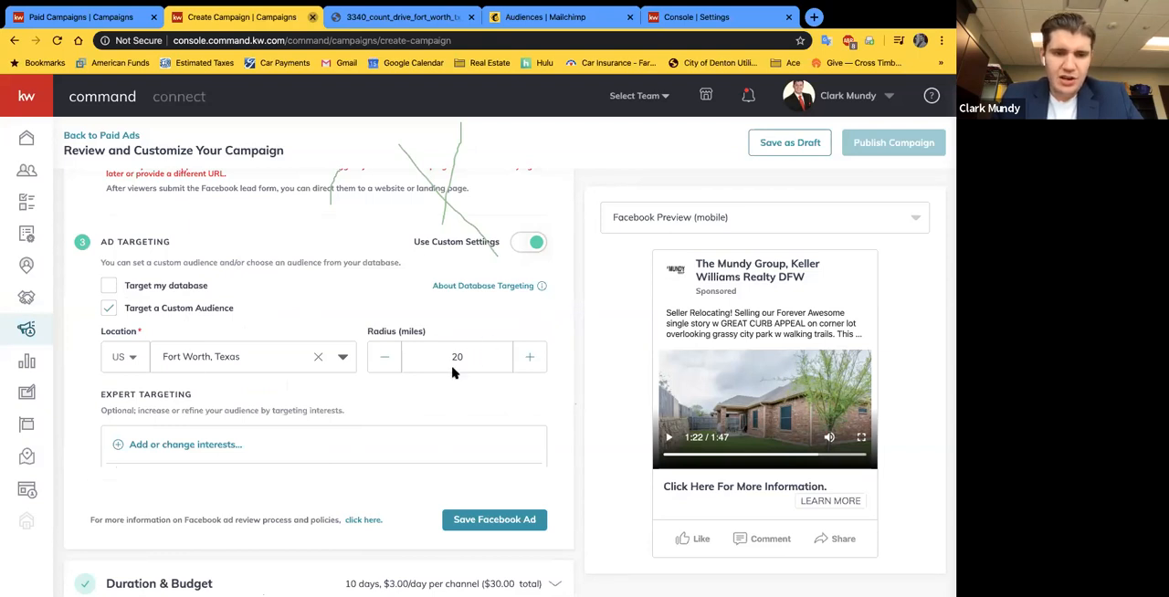
Step: Open the expert targeting interests for the Facebook ad and examine the listed interests and their estimated audience sizes
scroll(454, 372, "down", 2)
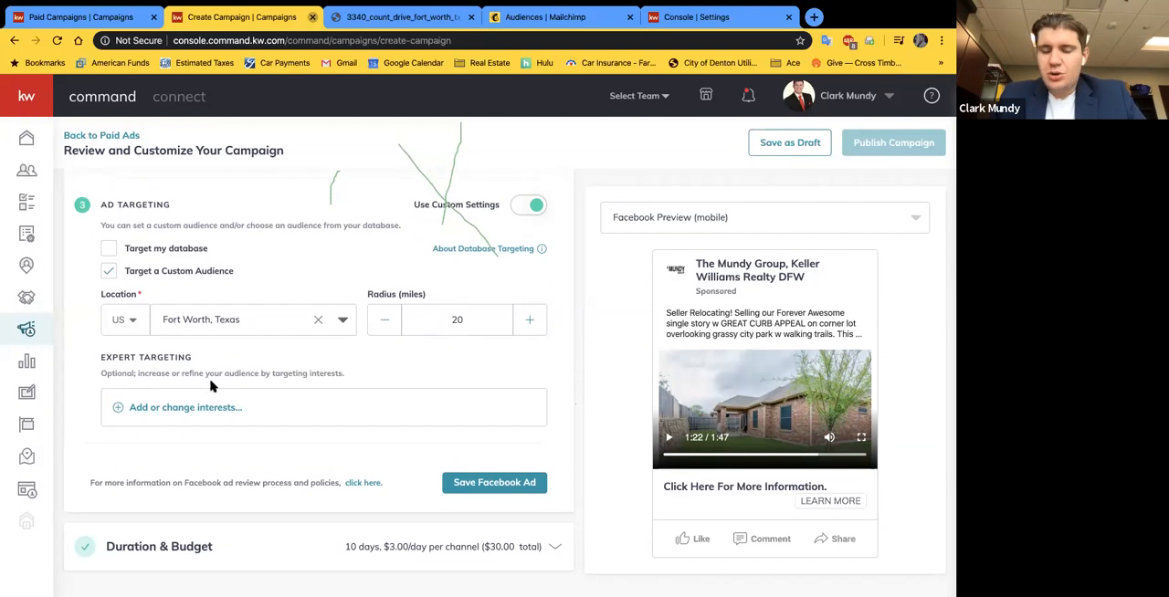
left_click(151, 409)
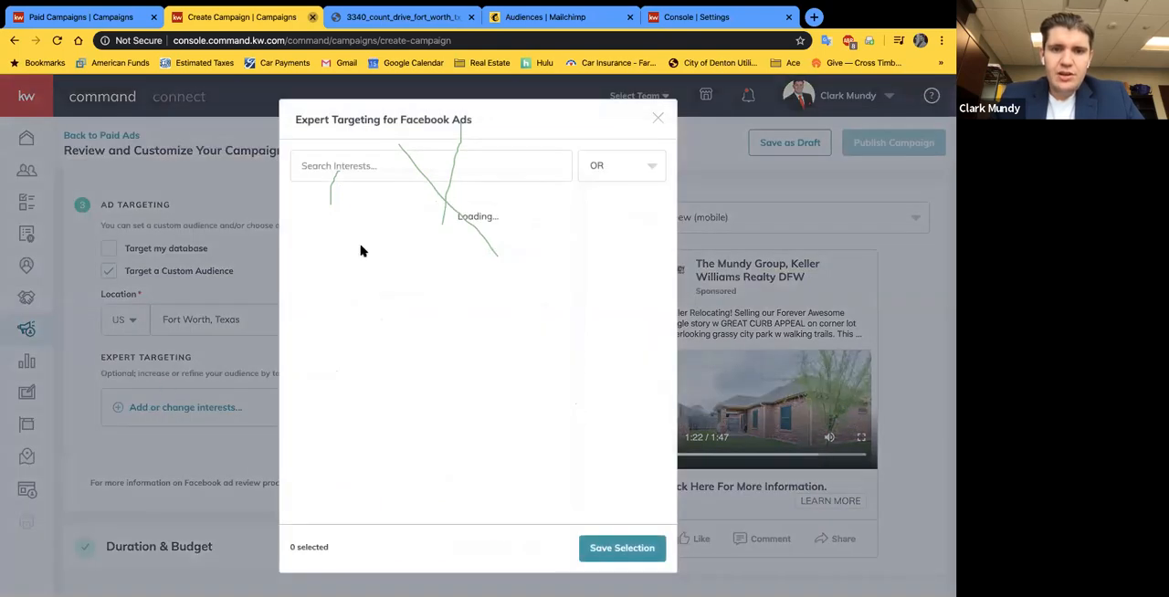
left_click(308, 218)
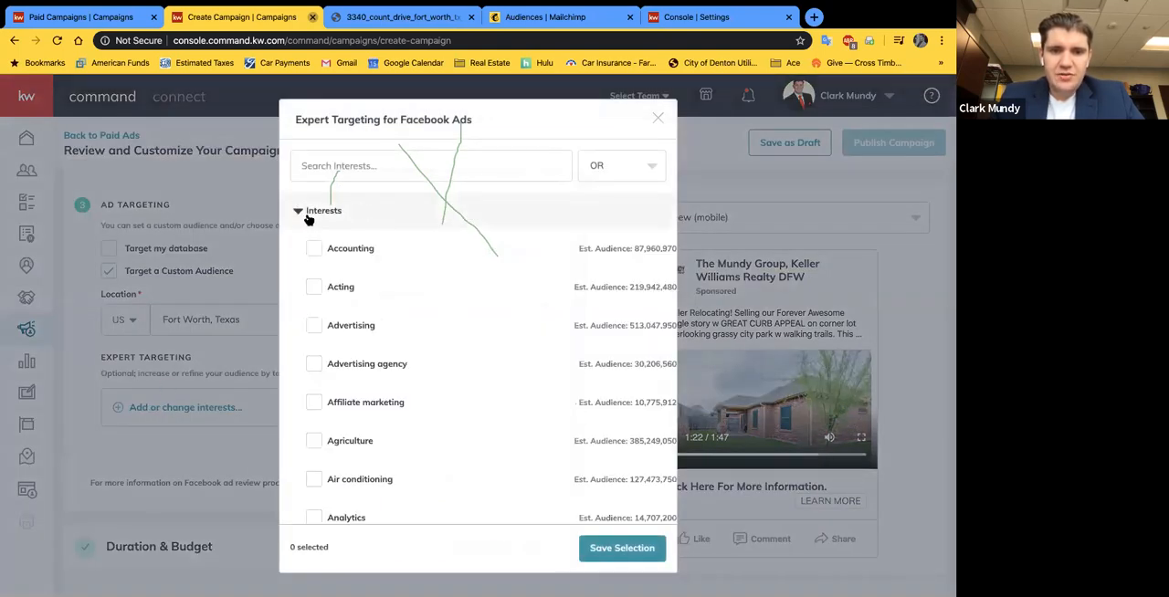
scroll(384, 405, "down", 6)
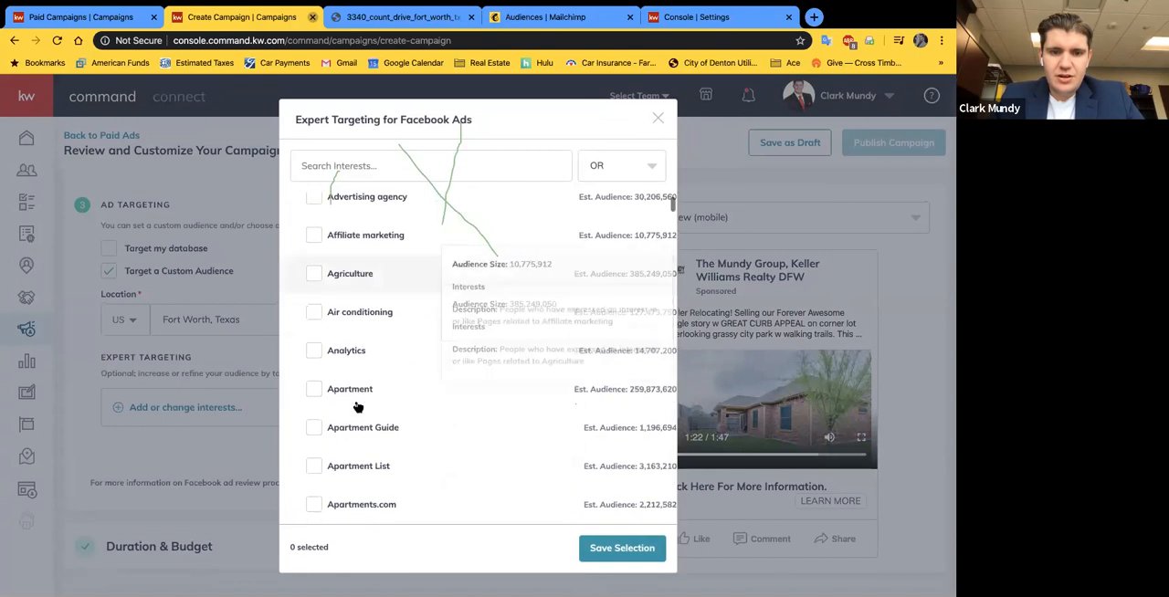
scroll(357, 407, "down", 3)
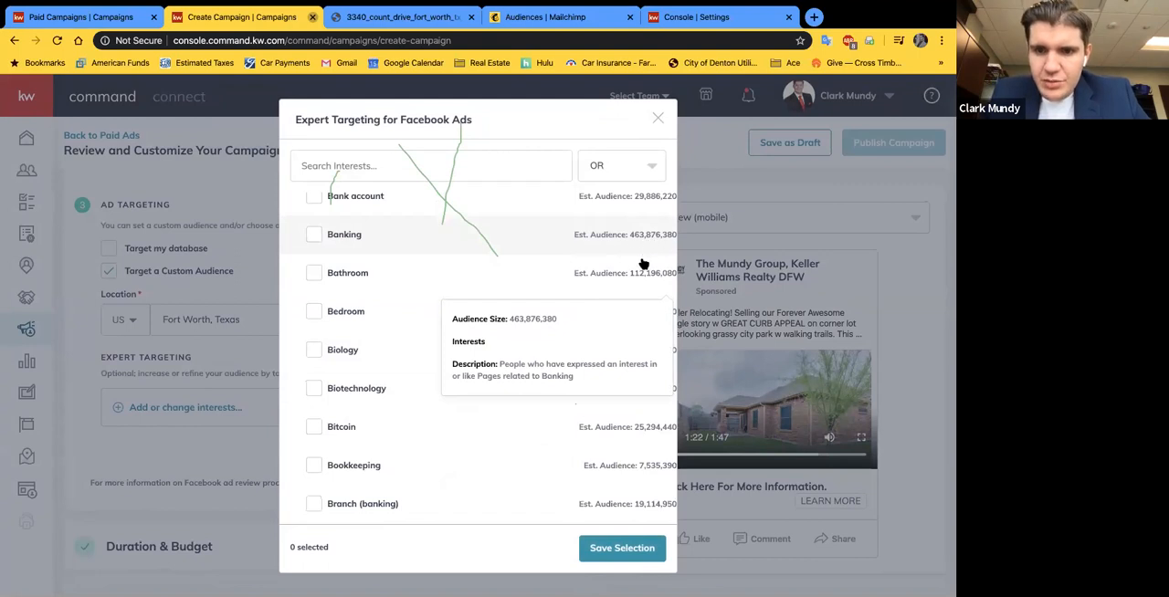
scroll(423, 365, "down", 5)
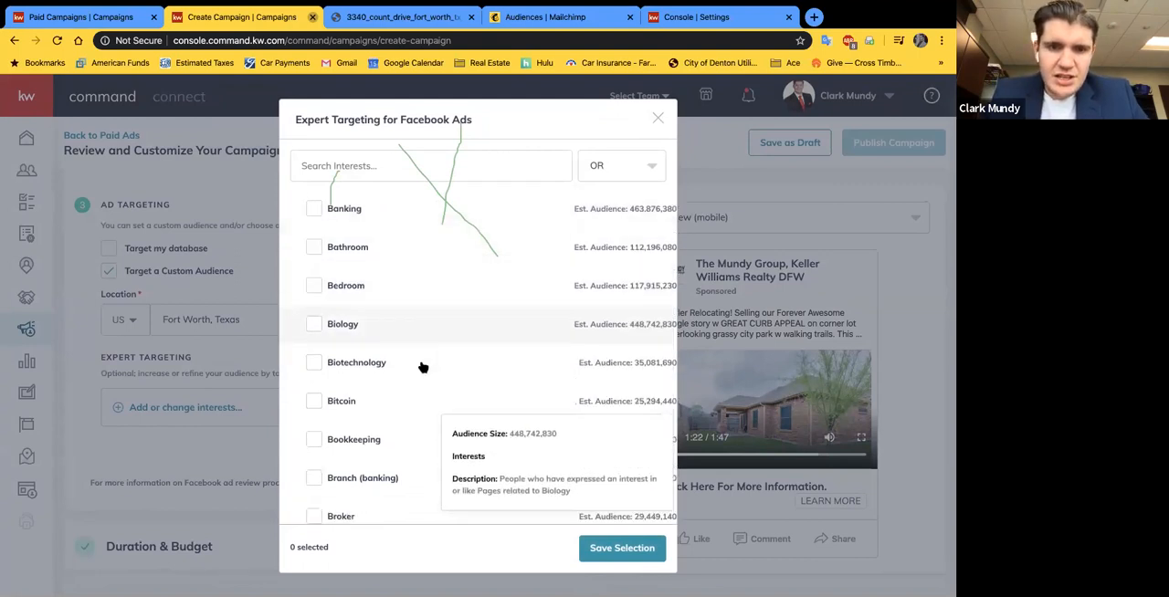
scroll(423, 365, "down", 10)
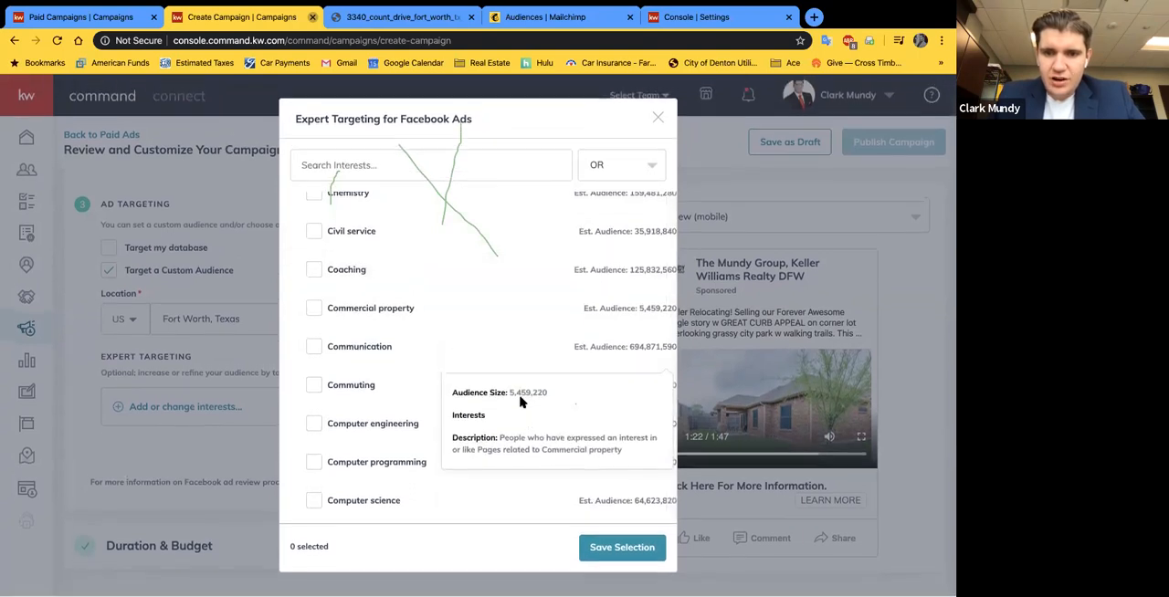
scroll(379, 337, "down", 3)
scroll(400, 220, "up", 12)
scroll(400, 220, "up", 5)
Step: Search the targeting interests for real estate and look through the matching interests
left_click(363, 167)
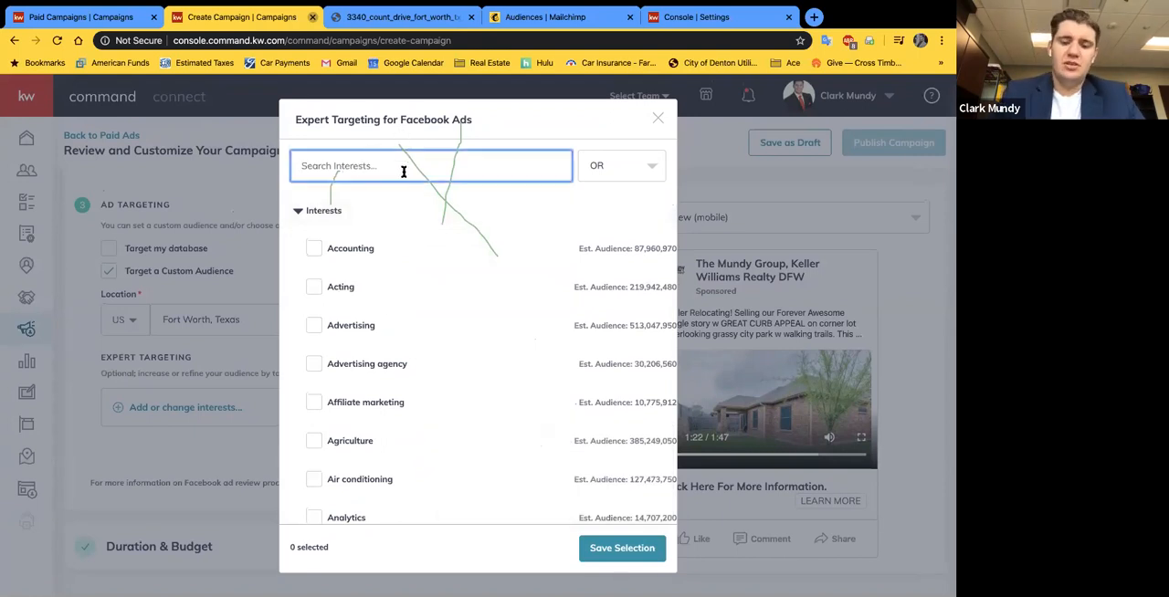
type("real estate")
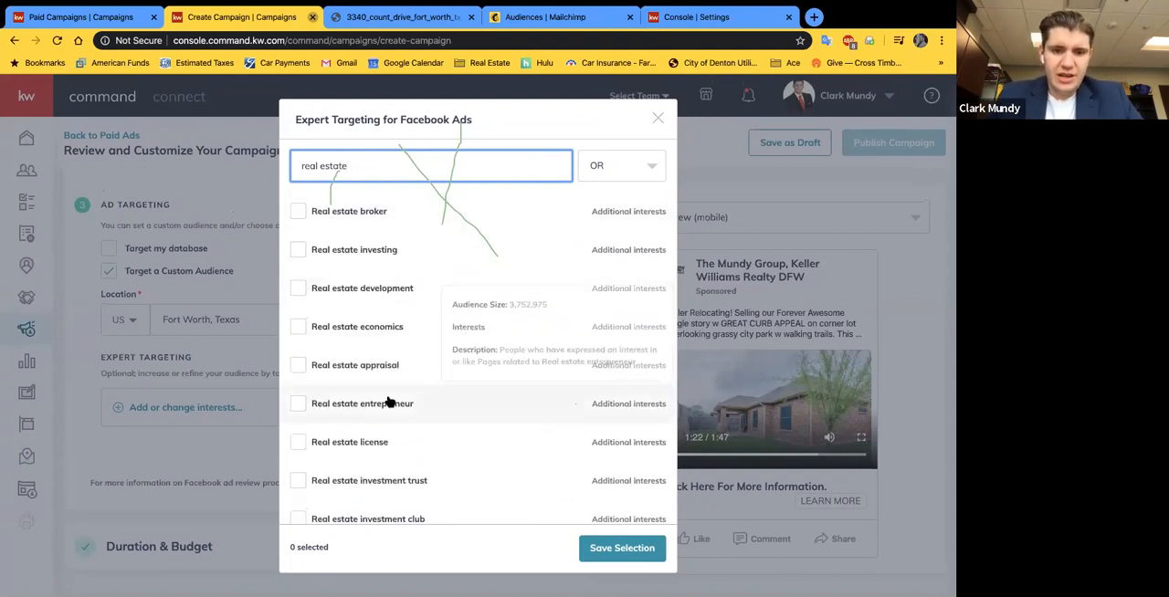
scroll(407, 498, "down", 1)
scroll(410, 383, "up", 1)
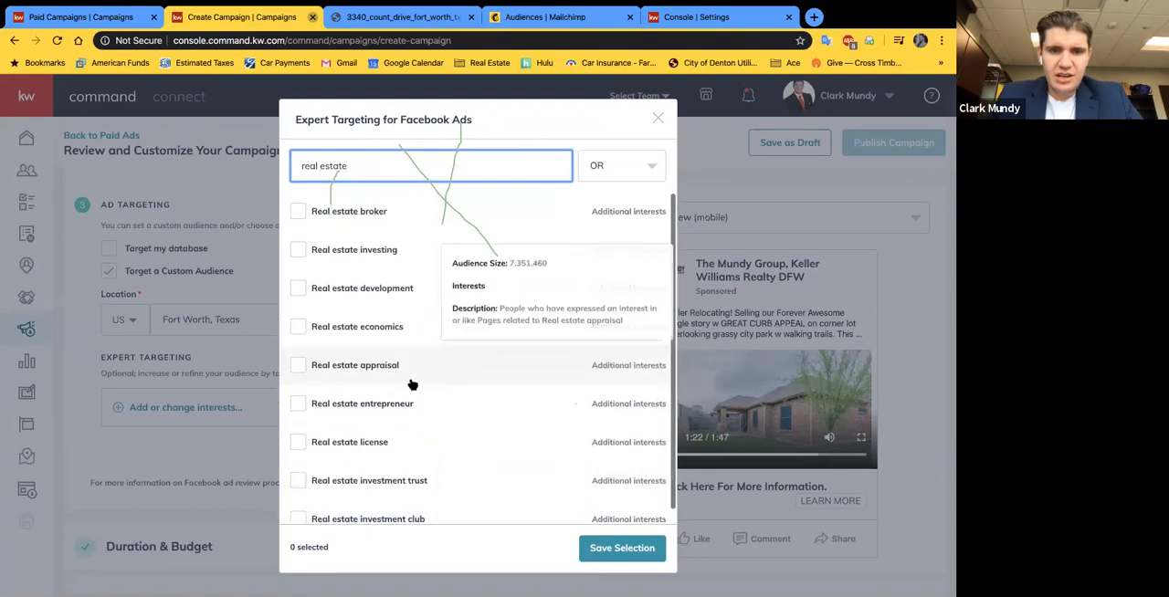
Step: Search the interests for mortgage, select Mortgage loans, and view the options for combining interests
triple_click(363, 168)
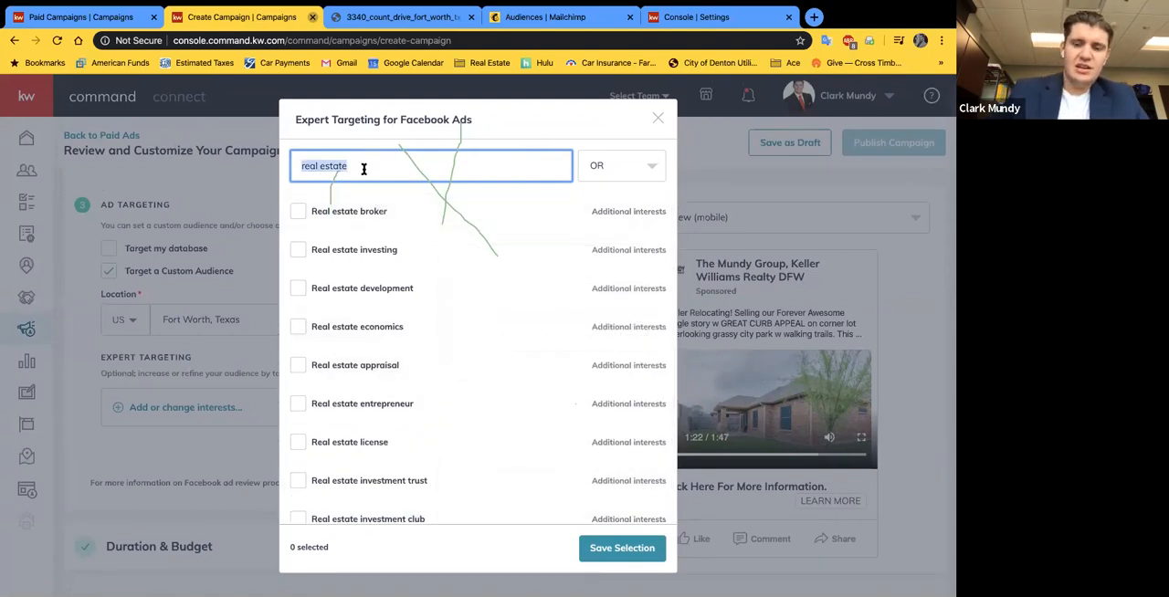
type("mortgage")
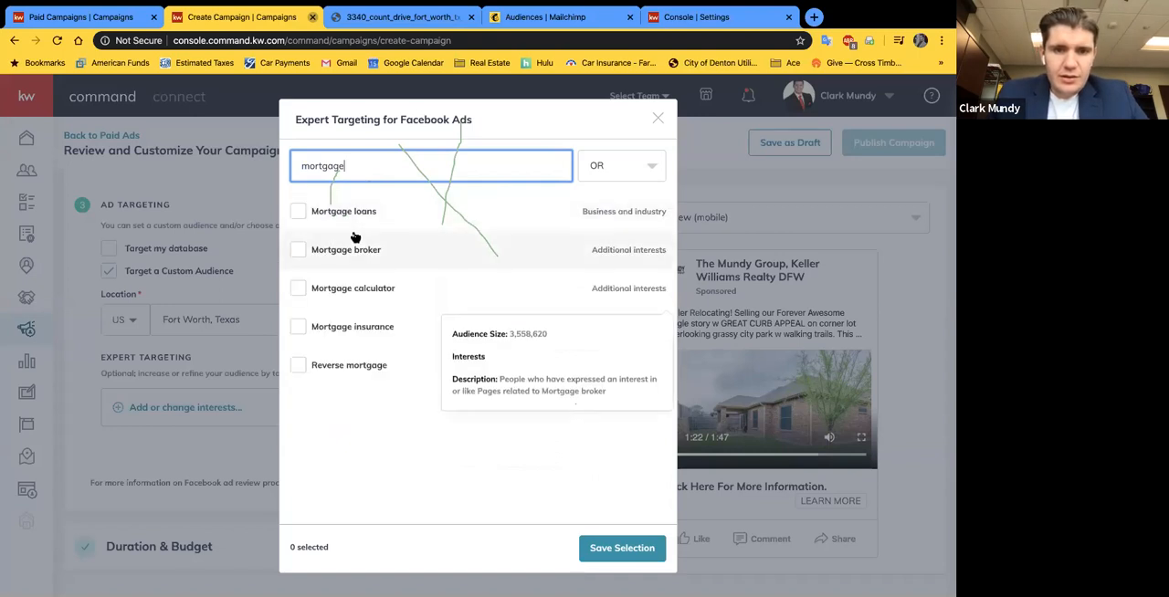
left_click(299, 214)
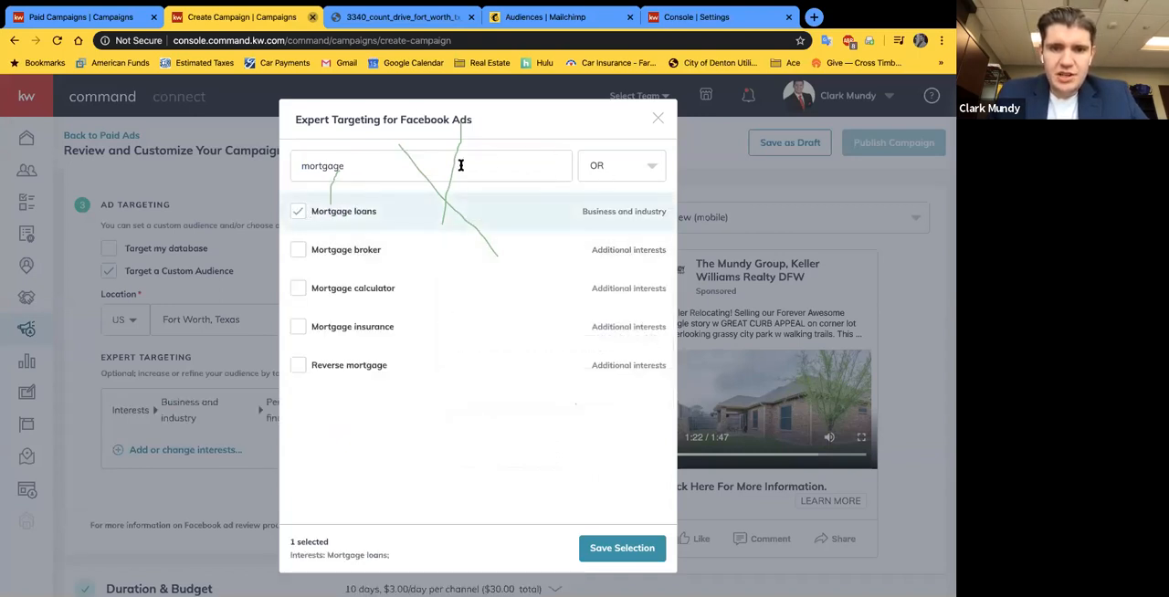
left_click(651, 168)
left_click(625, 136)
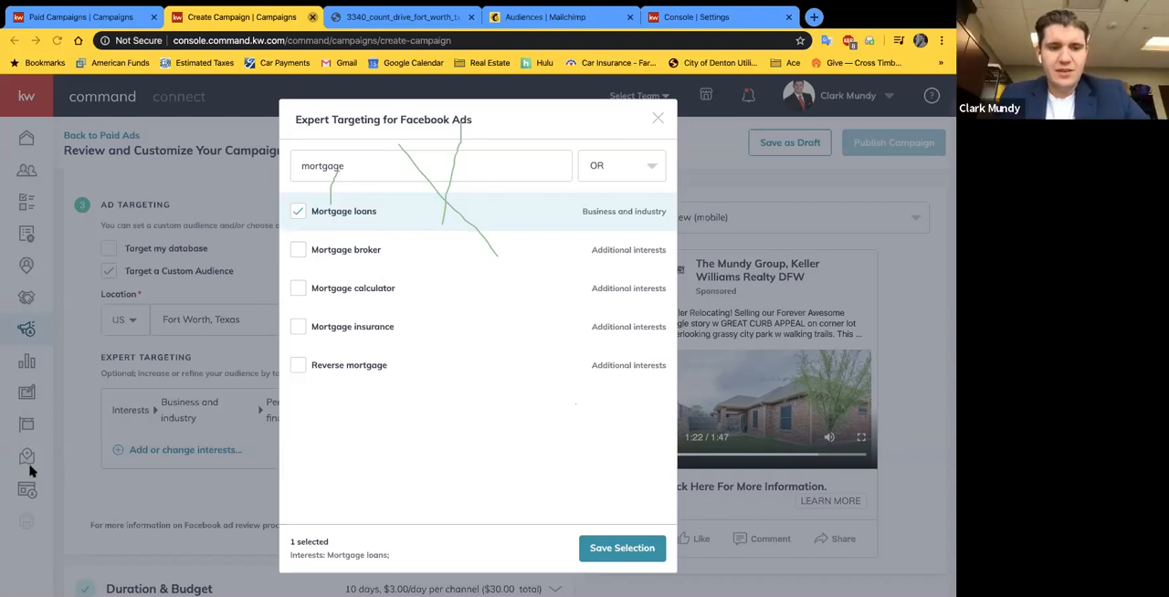
Step: Replace the mortgage search in the targeting interests with zillow and select the Zillow interest
double_click(375, 166)
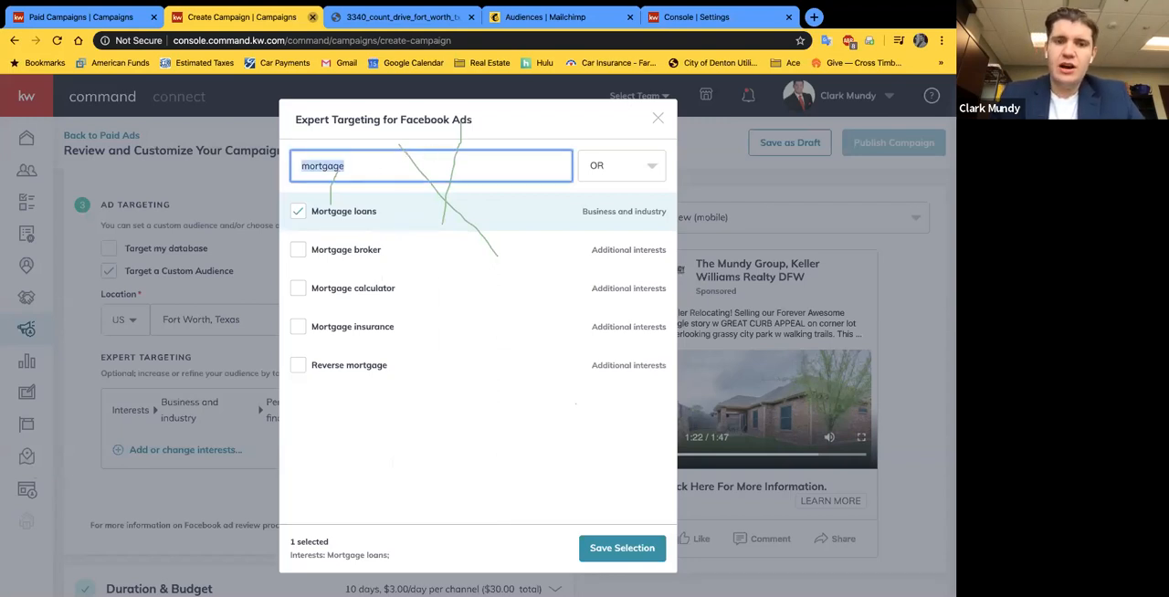
key("BackSpace")
left_click(627, 168)
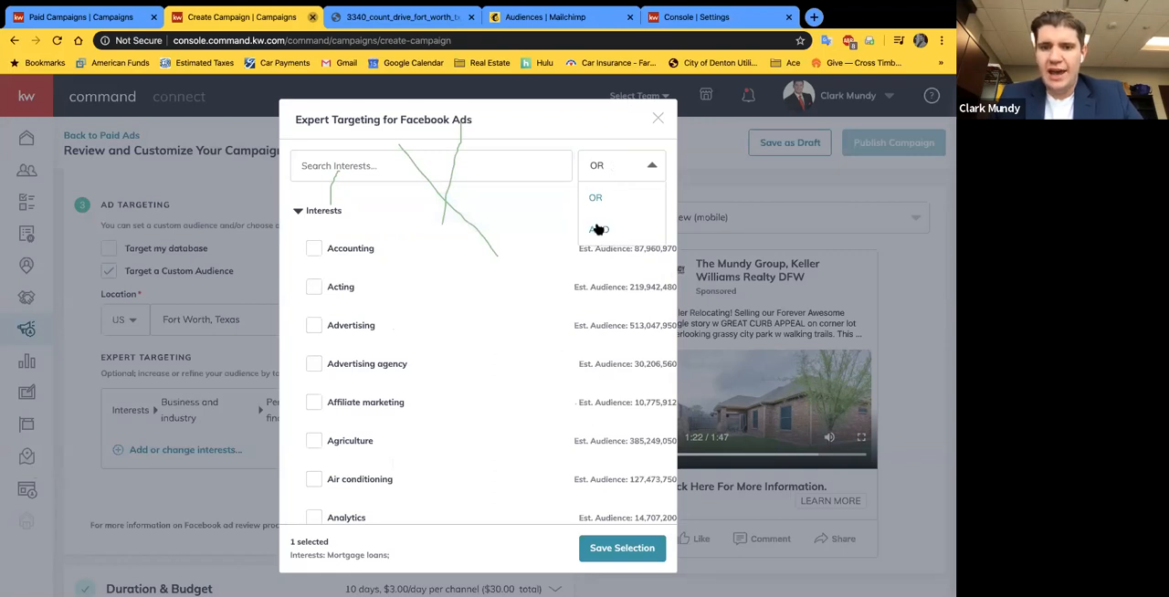
left_click(581, 130)
left_click(395, 167)
type("zillow")
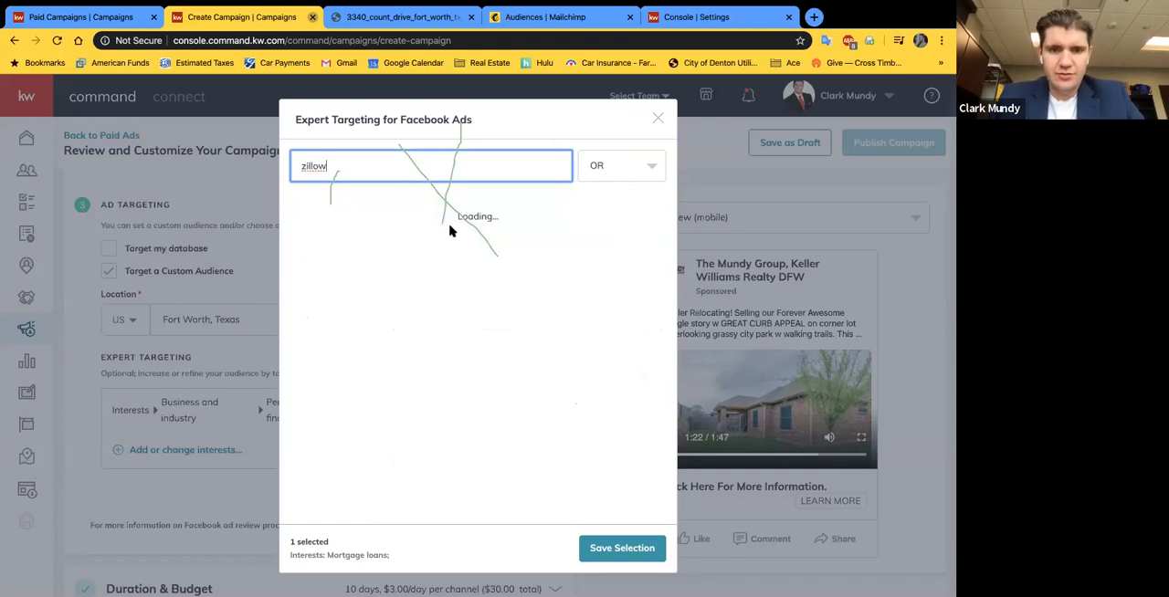
left_click(297, 211)
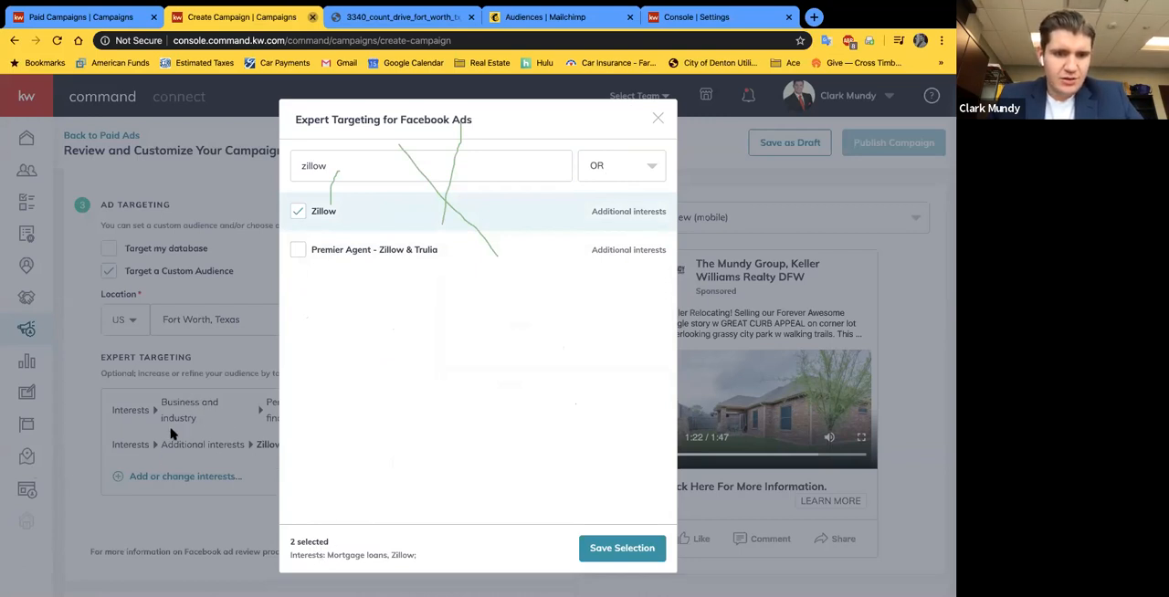
scroll(169, 434, "down", 1)
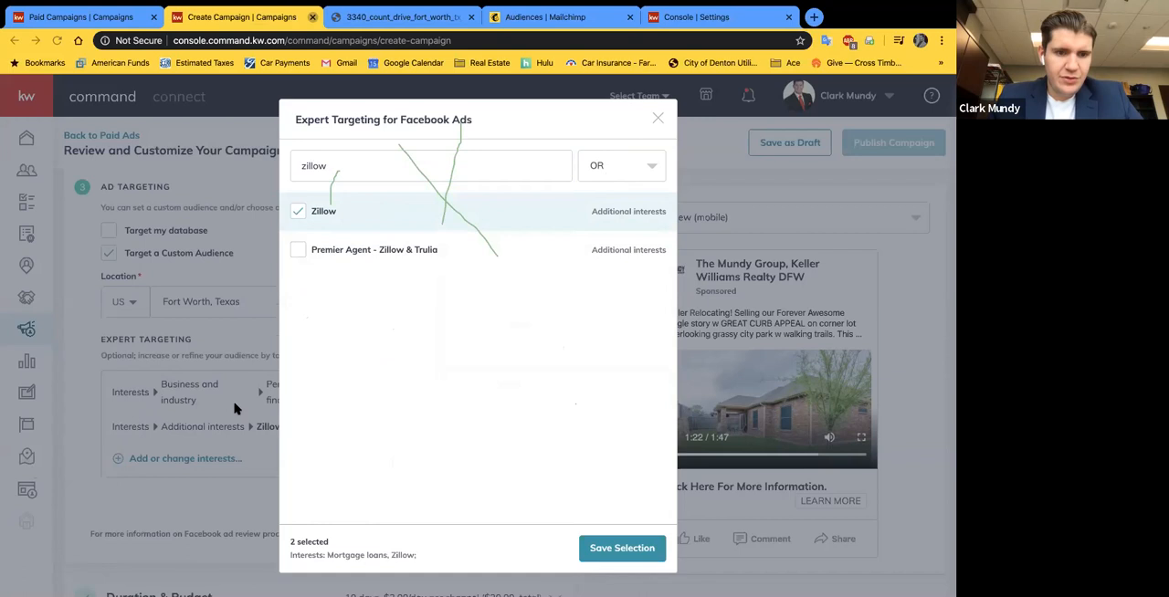
Step: Search the targeting interests for trulia and realtor.com, and add Trulia and realtor.com to the selection
triple_click(372, 156)
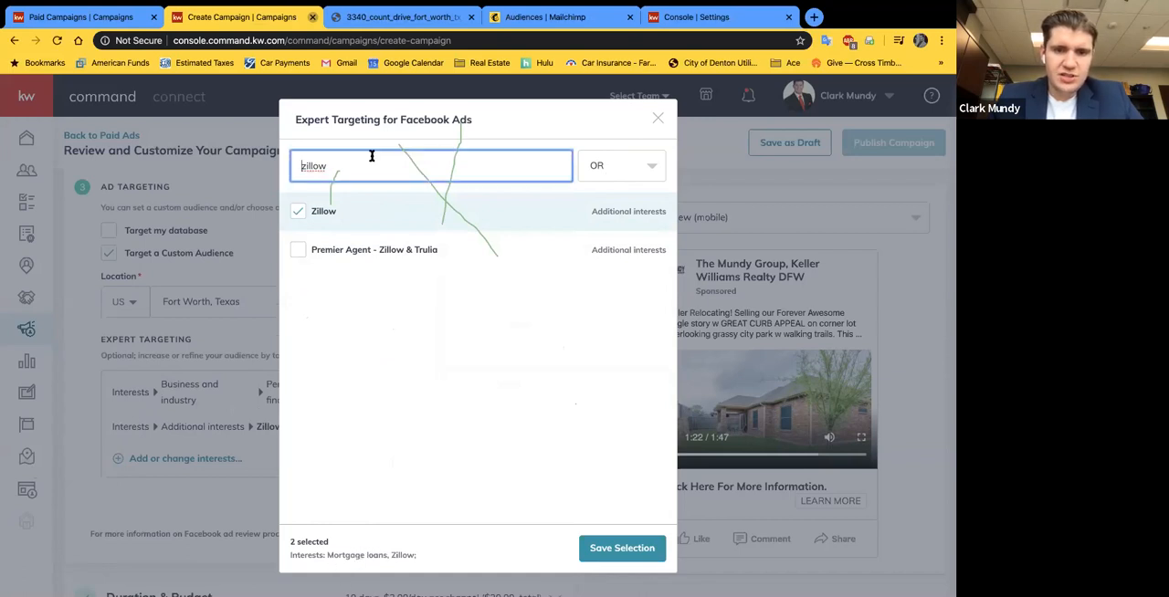
type("trulia")
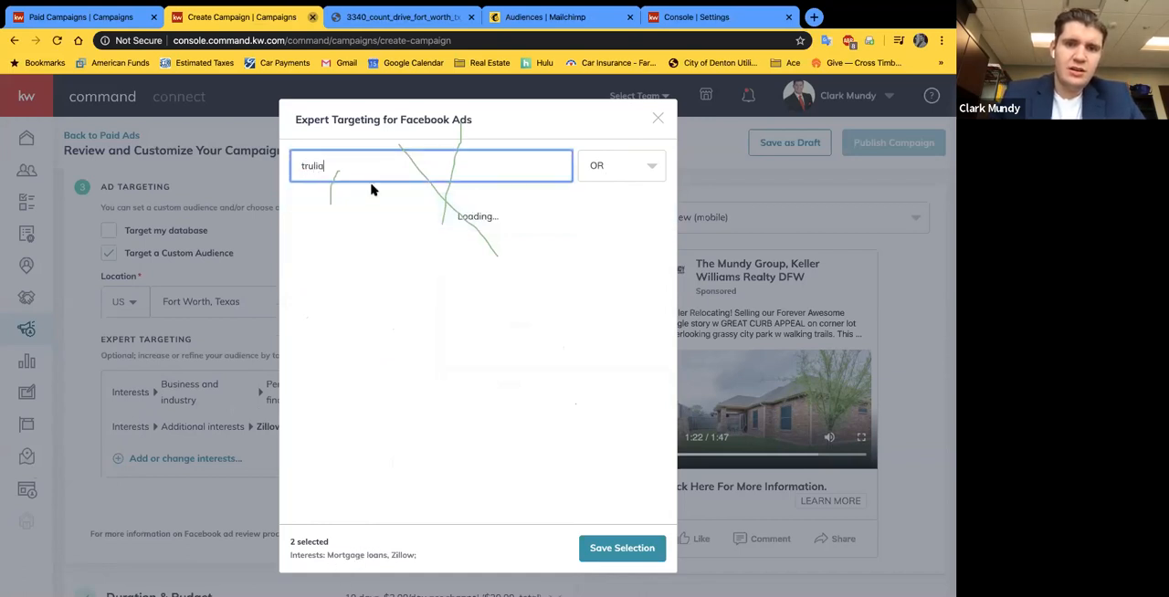
left_click(299, 213)
triple_click(459, 162)
type("realtor.com")
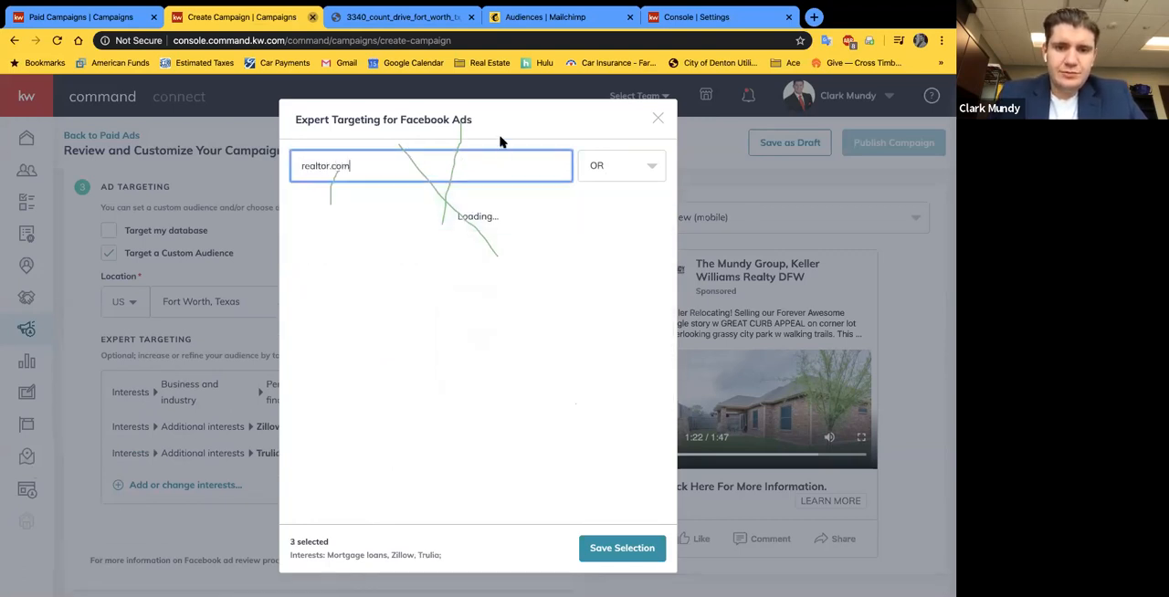
left_click(298, 214)
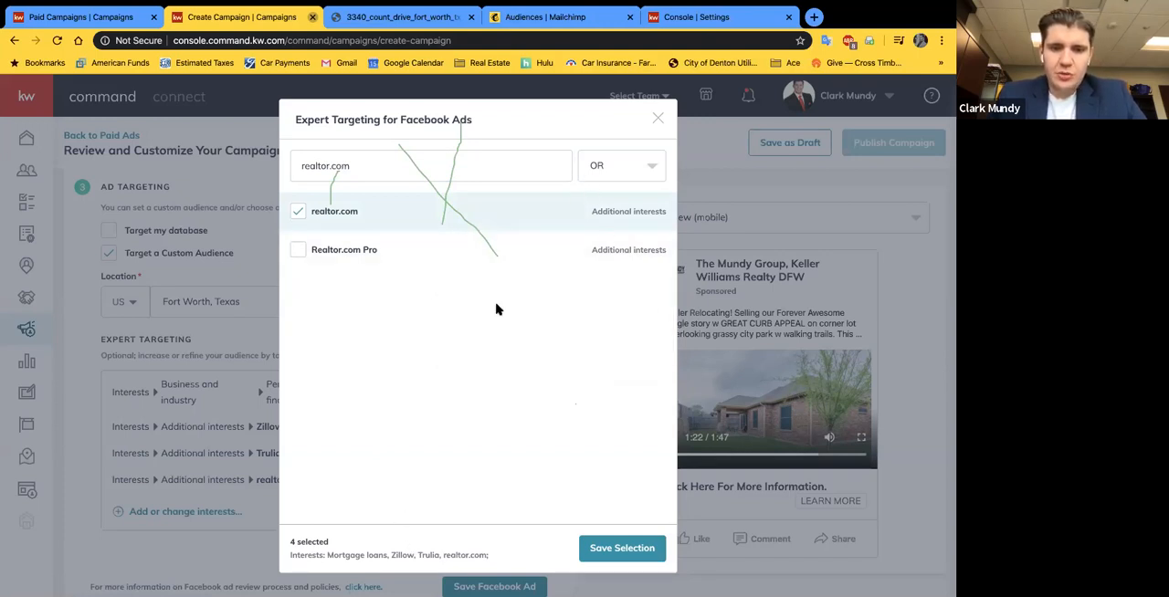
Step: Try the AND option for combining the targeted interests, and set it back to OR
left_click(626, 169)
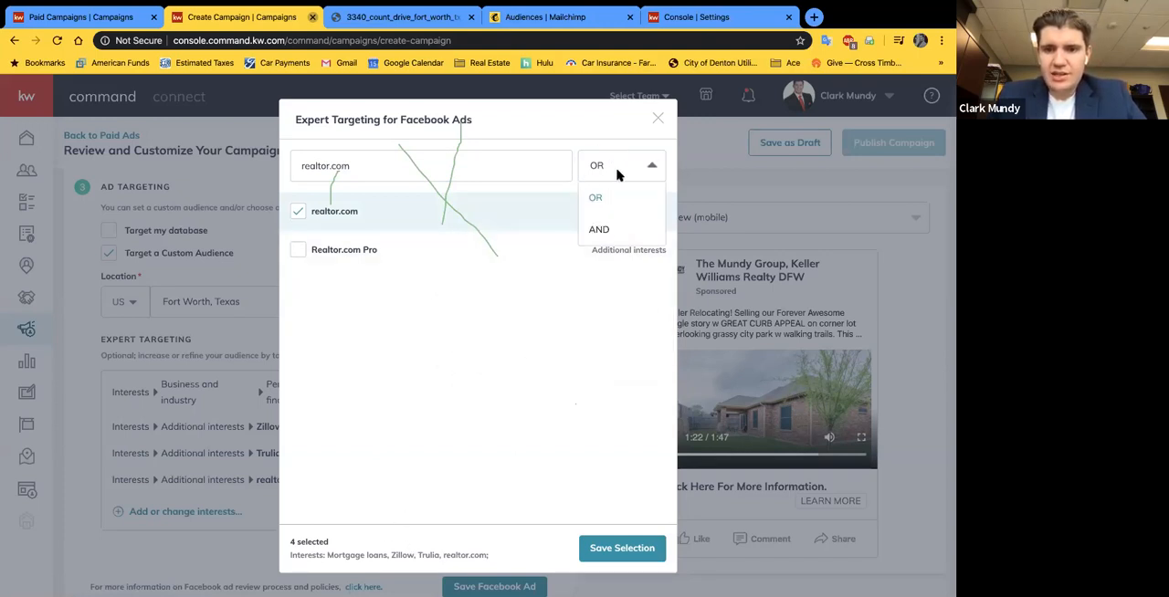
left_click(590, 138)
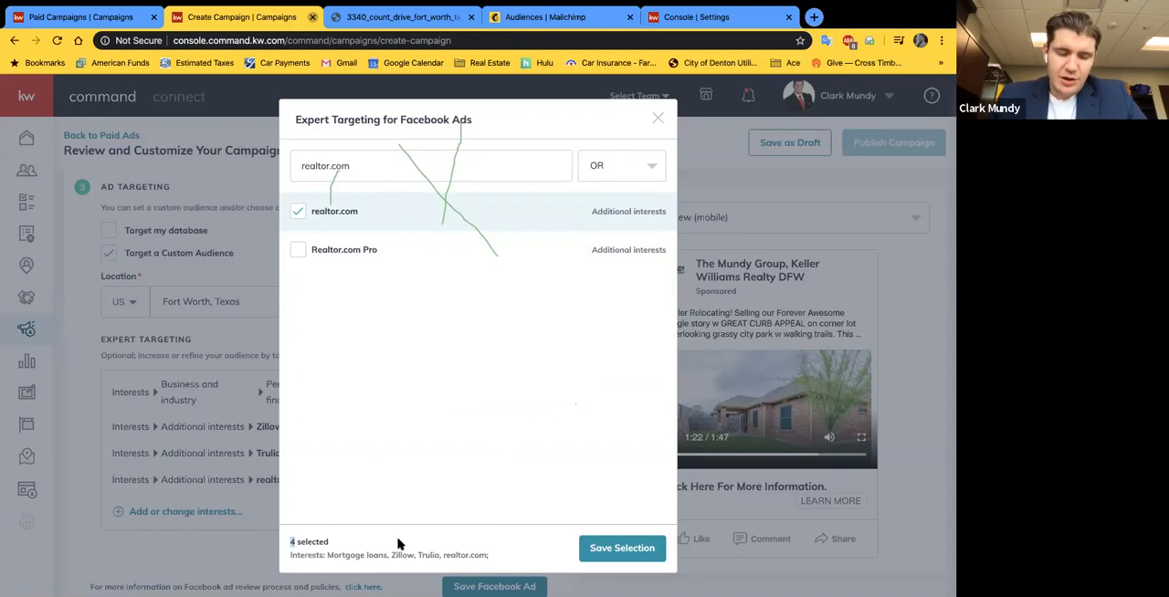
left_click(621, 165)
left_click(611, 229)
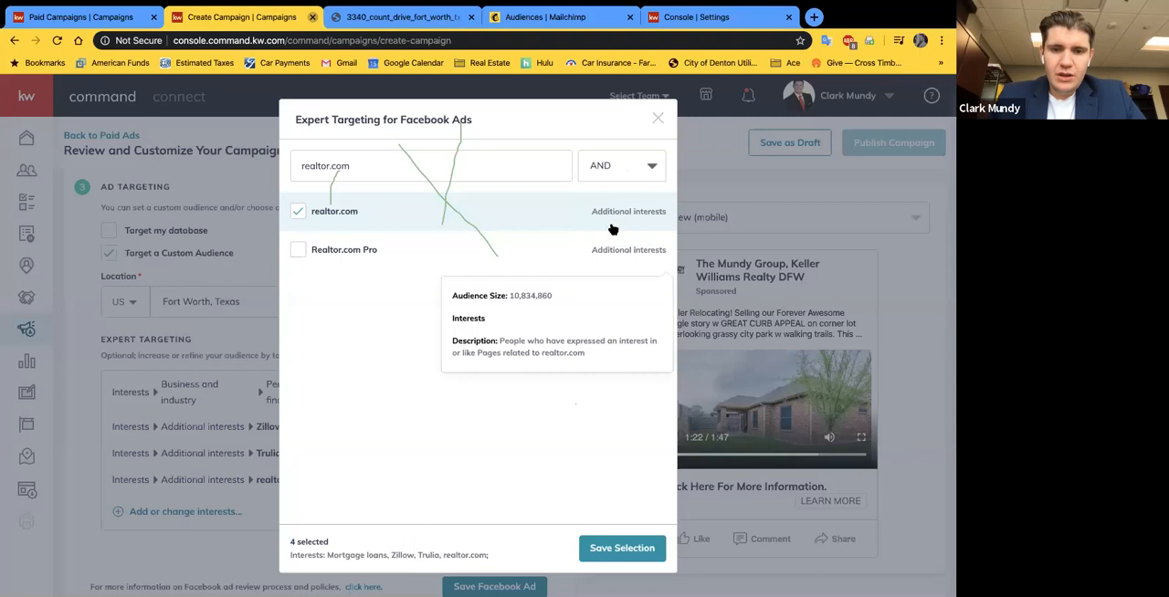
left_click(625, 161)
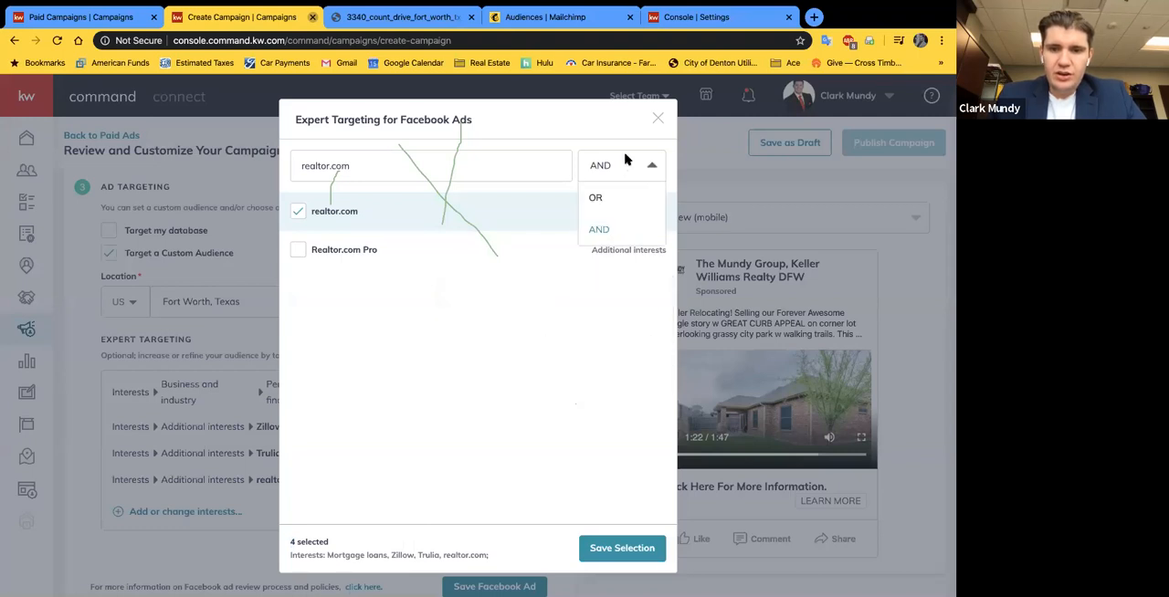
left_click(419, 407)
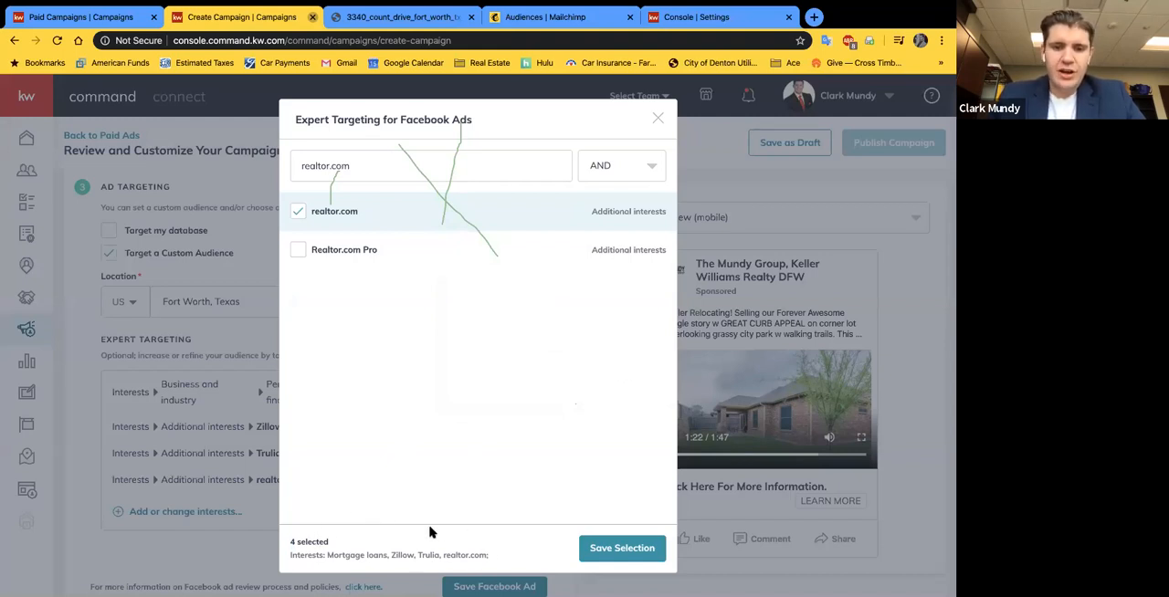
left_click(639, 166)
left_click(610, 194)
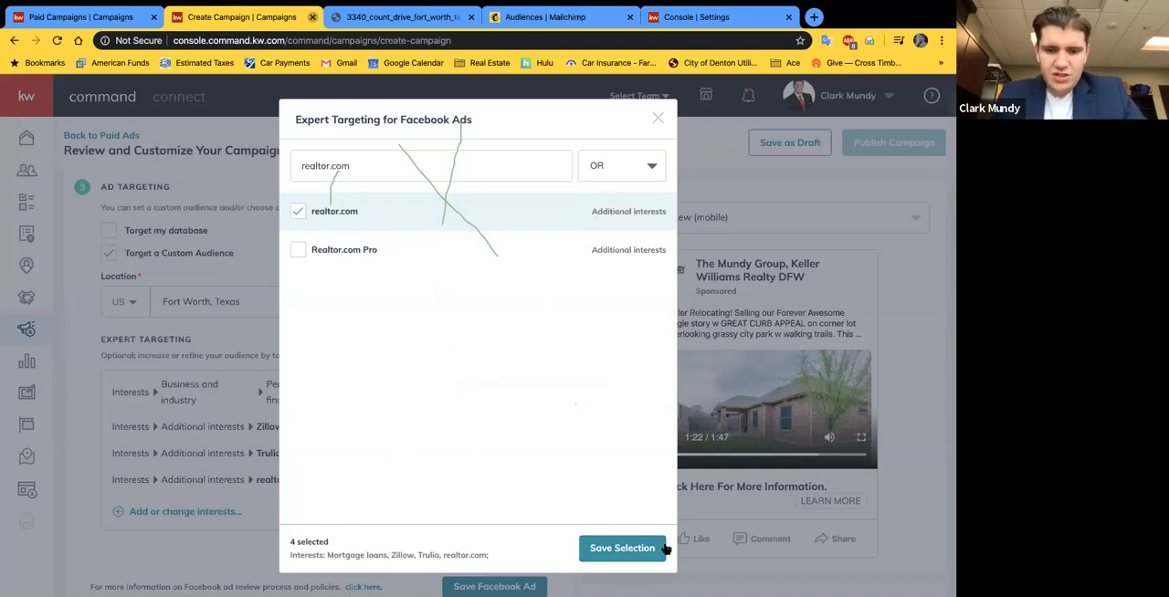
Step: Save the selected targeting interests and try to save the Facebook ad
left_click(620, 548)
scroll(184, 378, "down", 1)
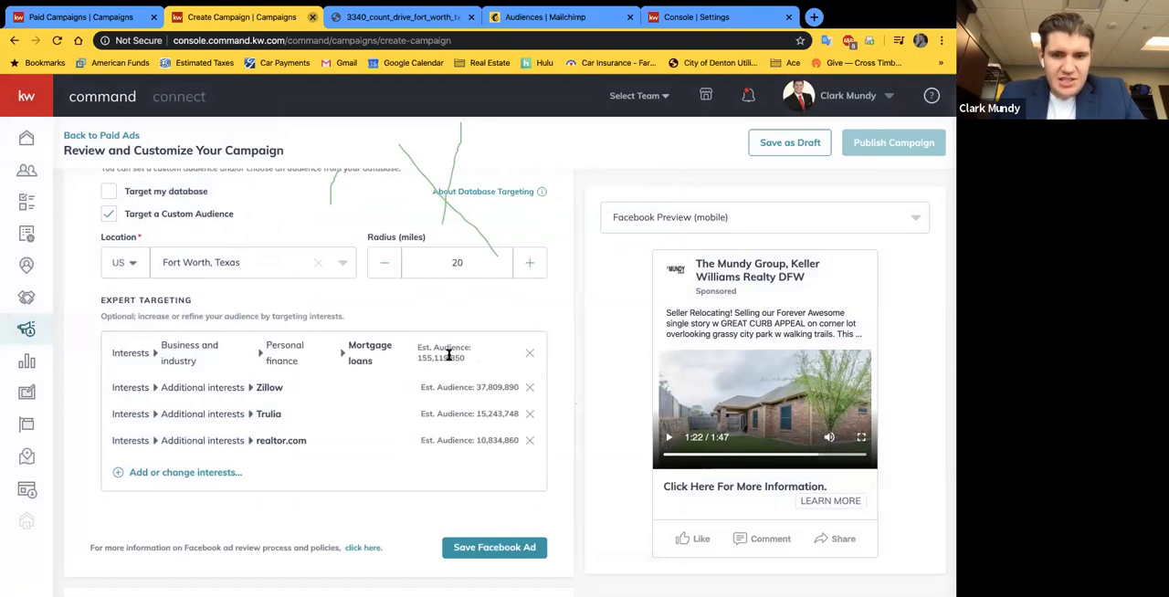
scroll(436, 372, "up", 1)
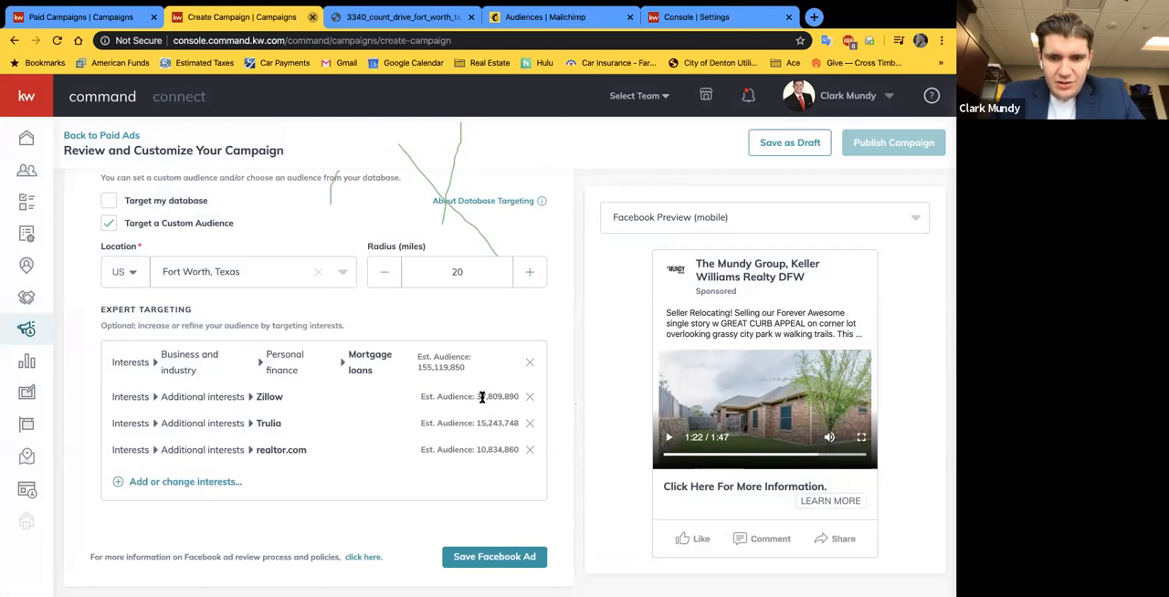
scroll(257, 444, "down", 2)
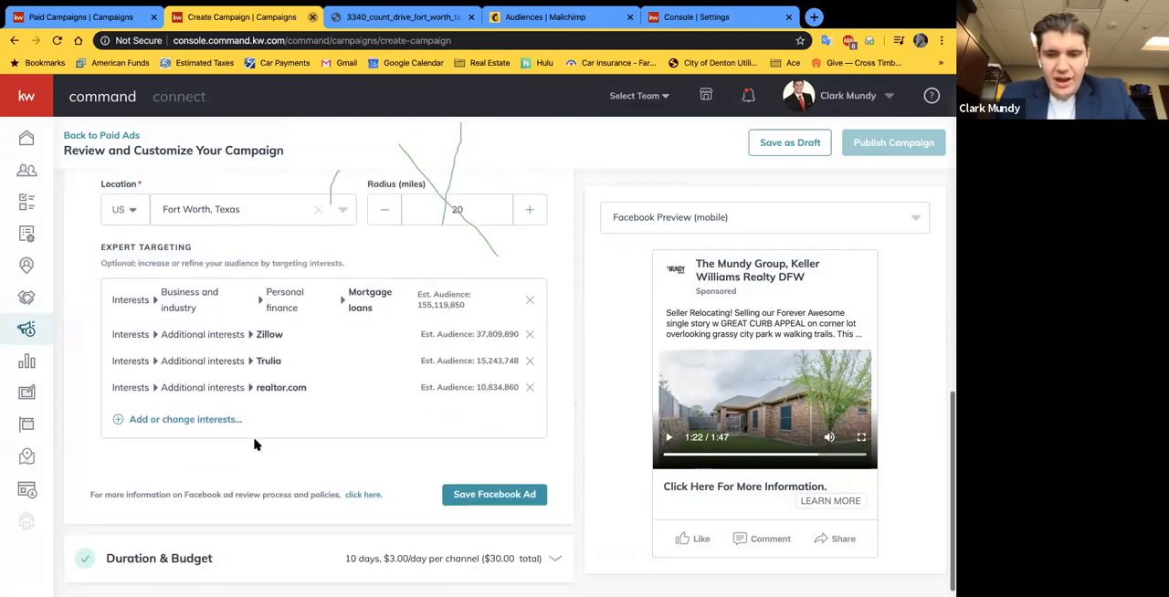
left_click(484, 482)
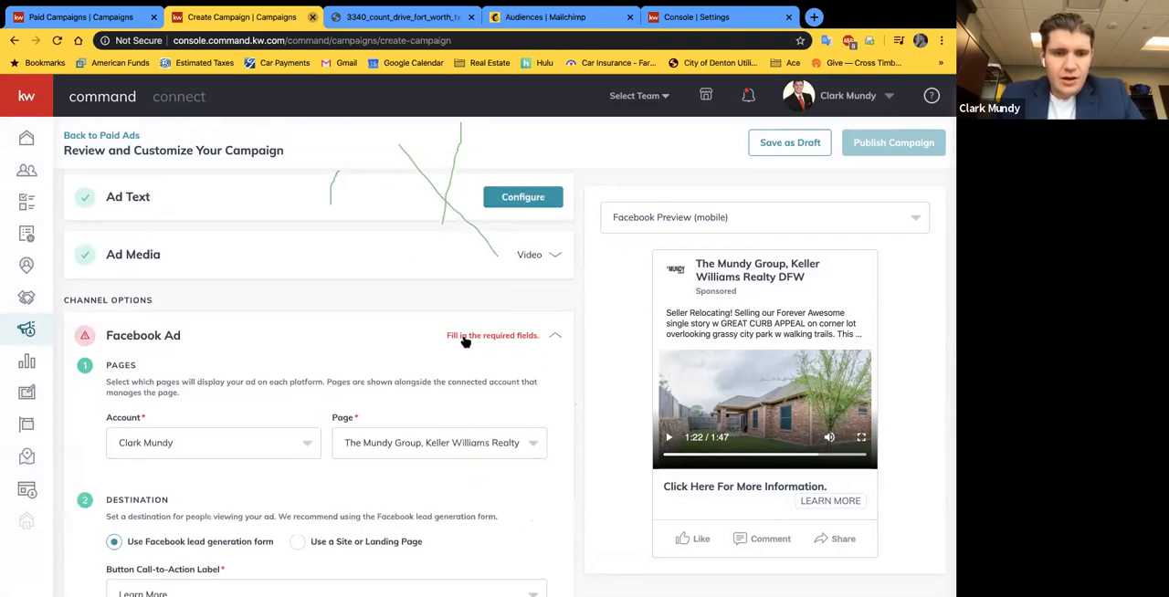
scroll(465, 339, "down", 5)
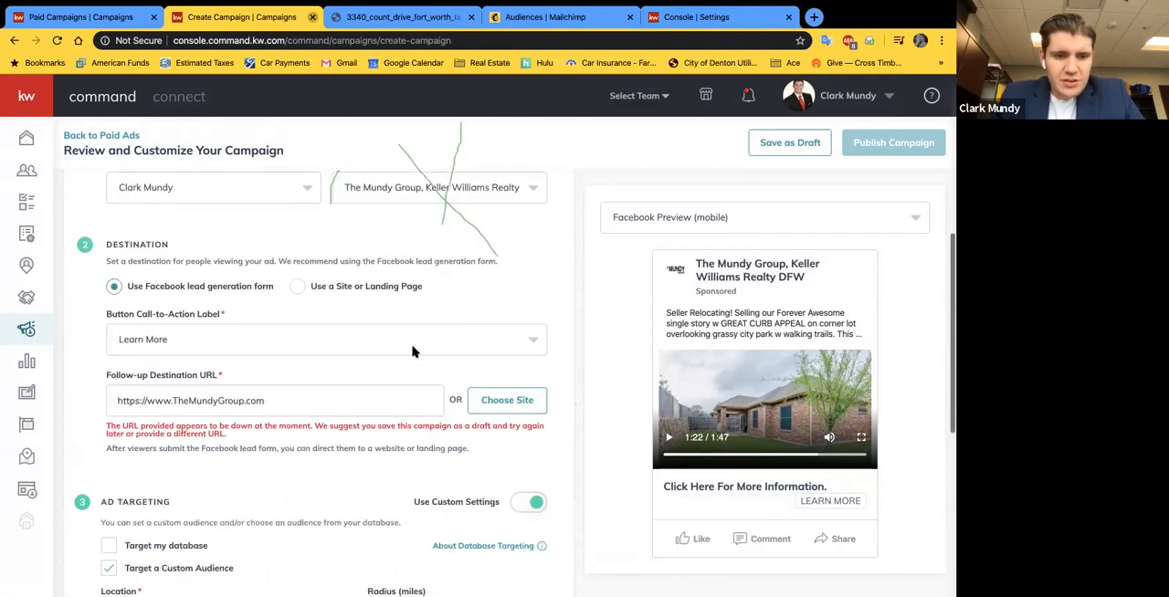
triple_click(301, 402)
key("super+c")
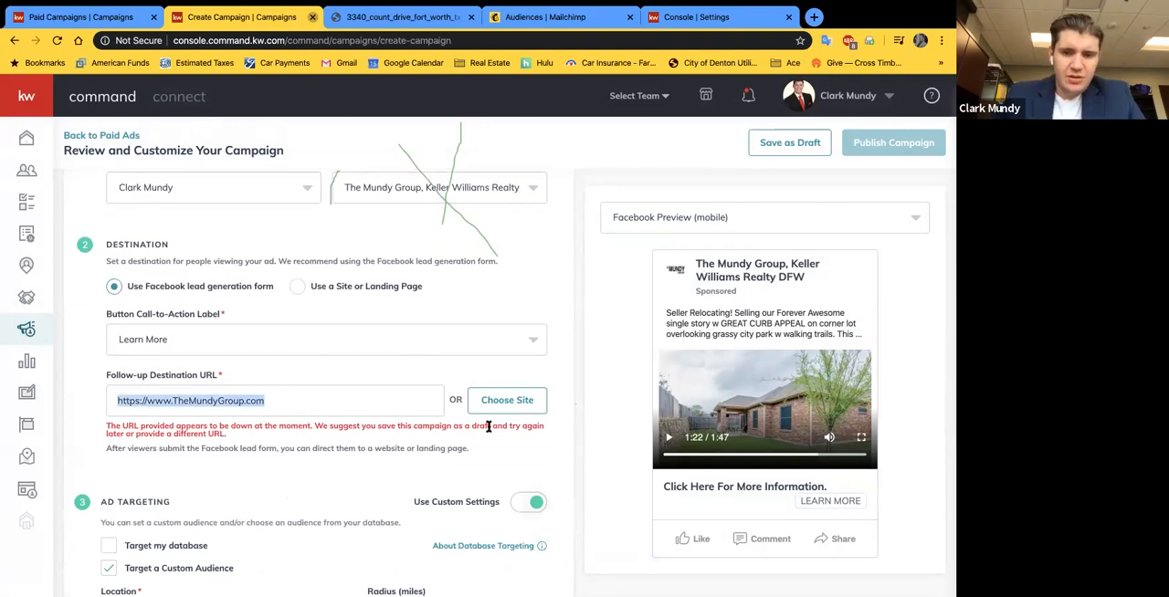
left_click(385, 401)
triple_click(168, 402)
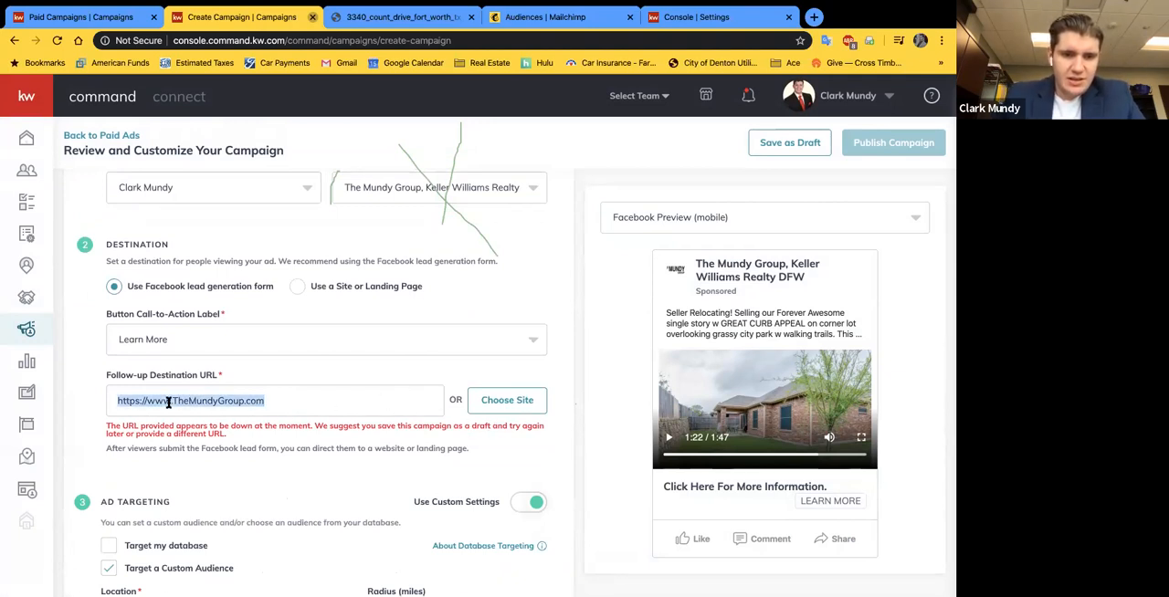
key("super+v")
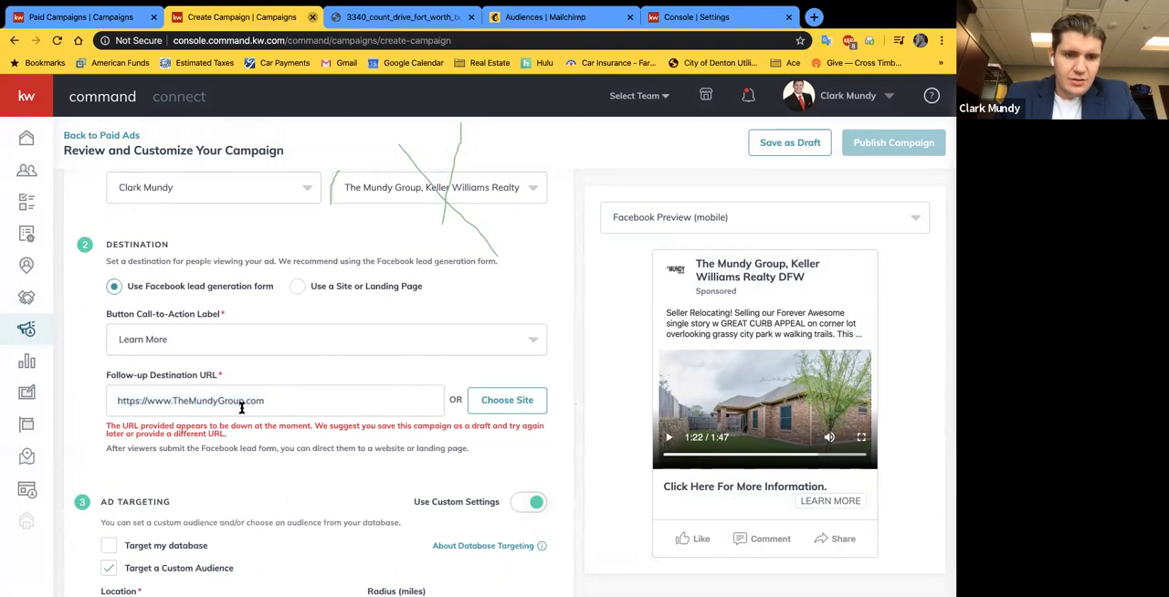
left_click_drag(264, 402, 151, 400)
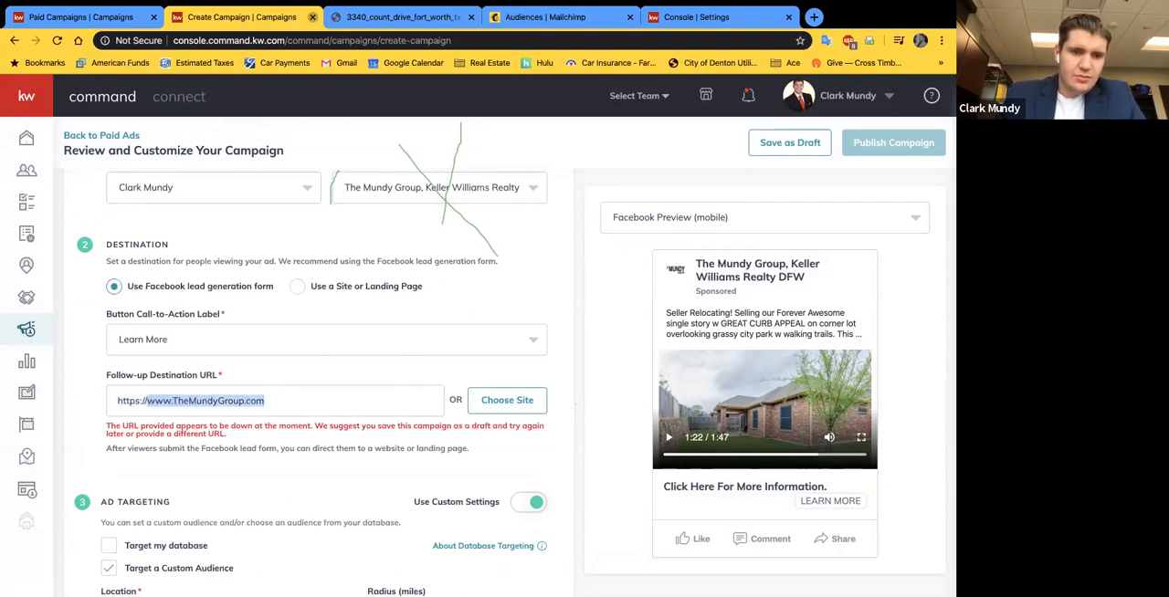
type("www.themu")
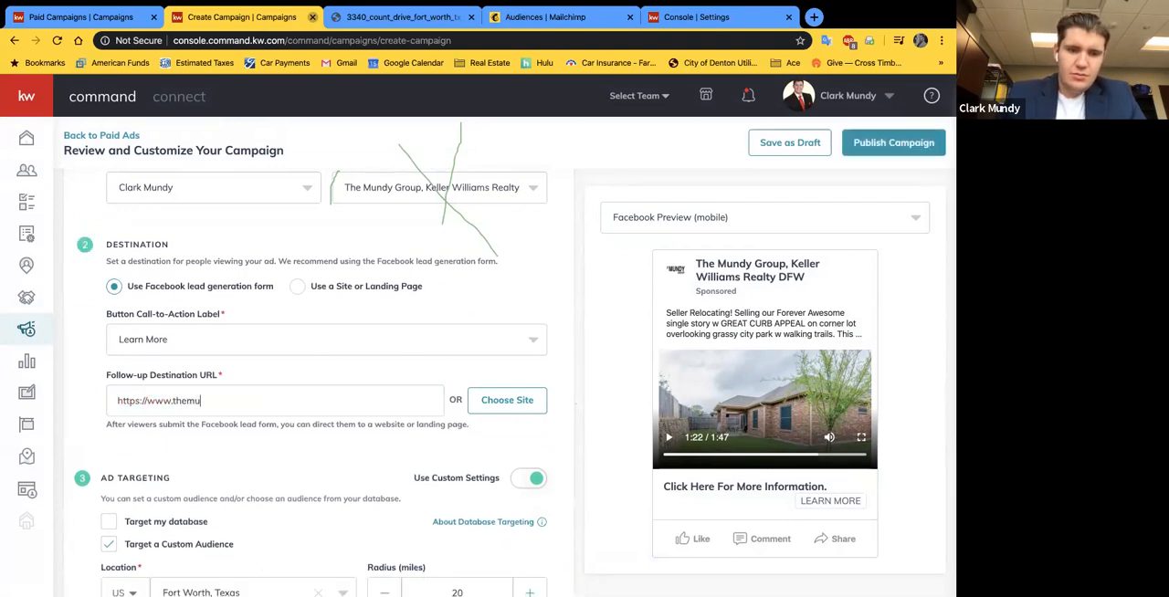
type("ndygroup.com")
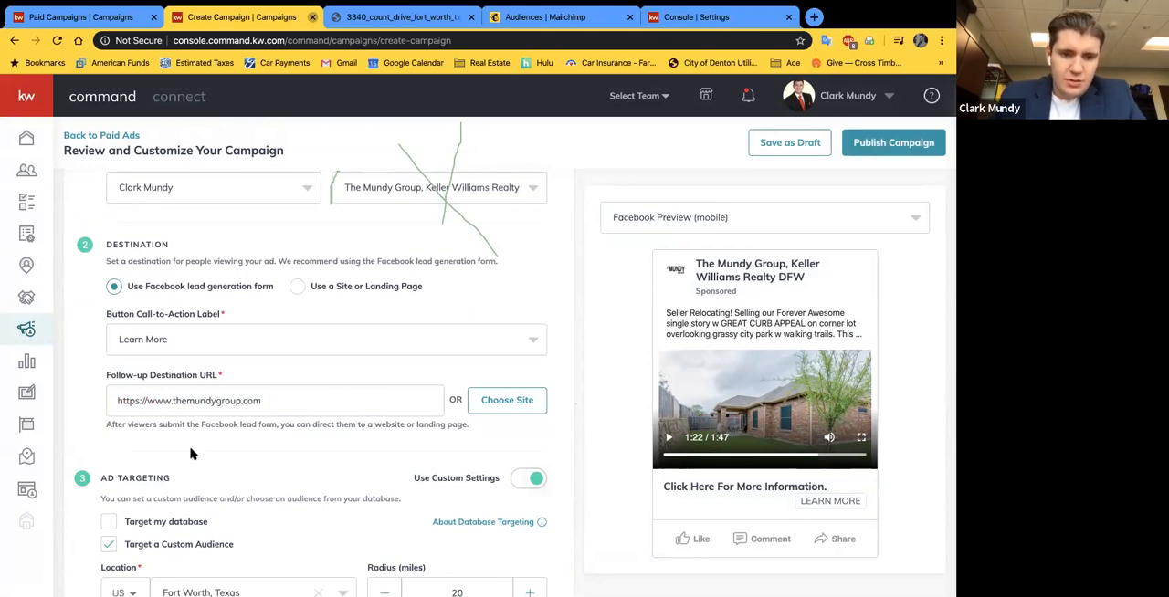
scroll(201, 455, "down", 2)
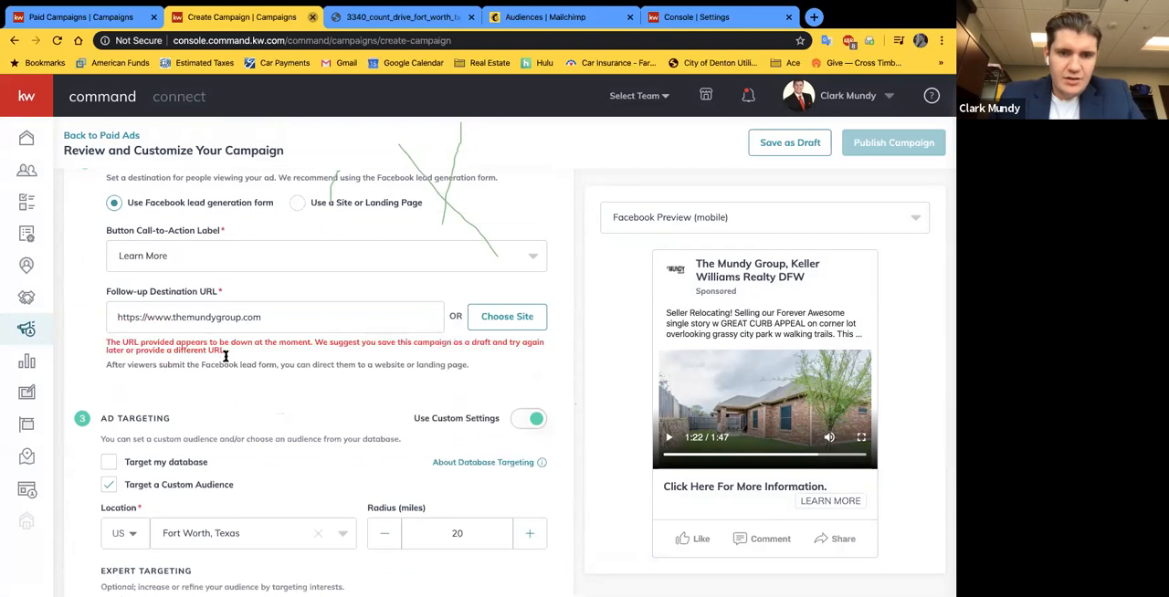
mouse_move(263, 314)
left_mouse_down()
mouse_move(187, 317)
mouse_move(267, 317)
left_mouse_up()
left_click(187, 317)
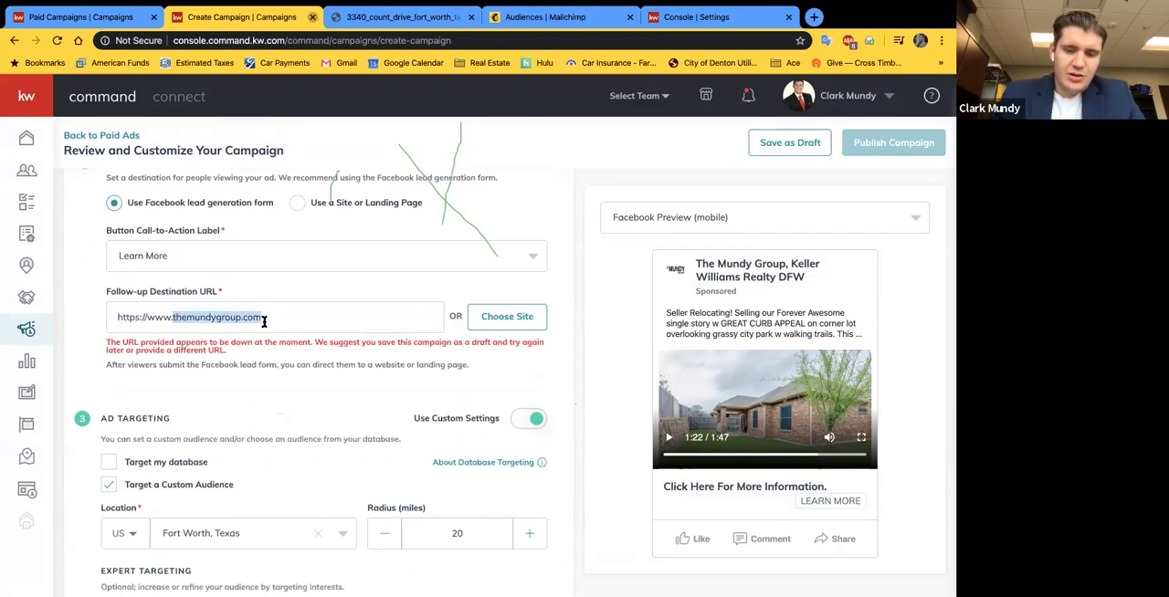
type("mailchimp.com")
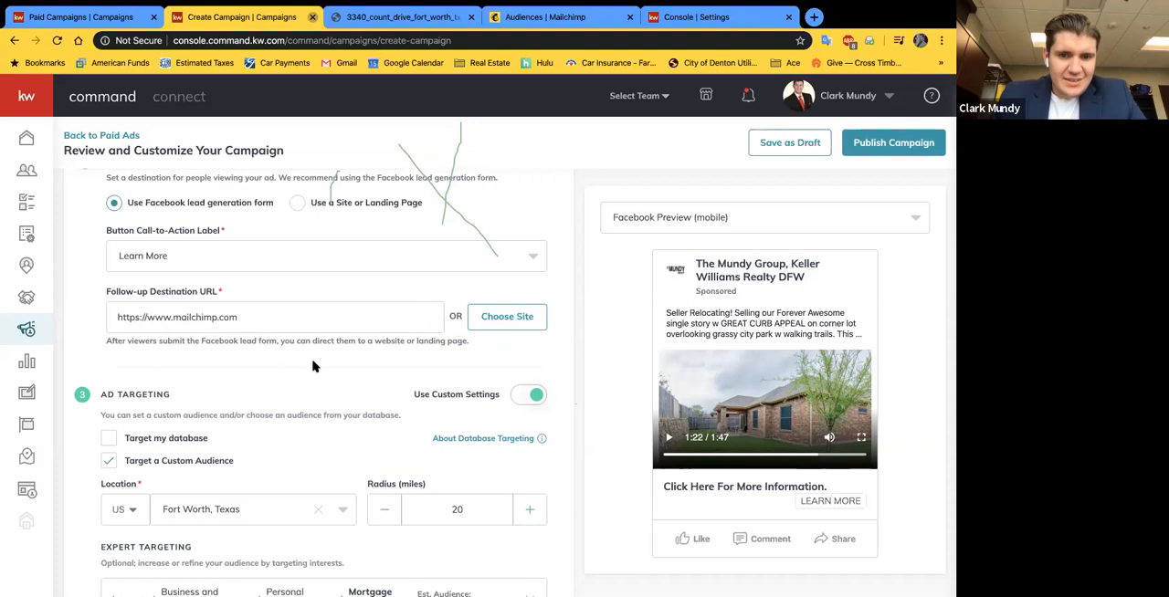
Step: Save the Facebook ad and open the campaign's duration and budget settings
scroll(247, 365, "down", 2)
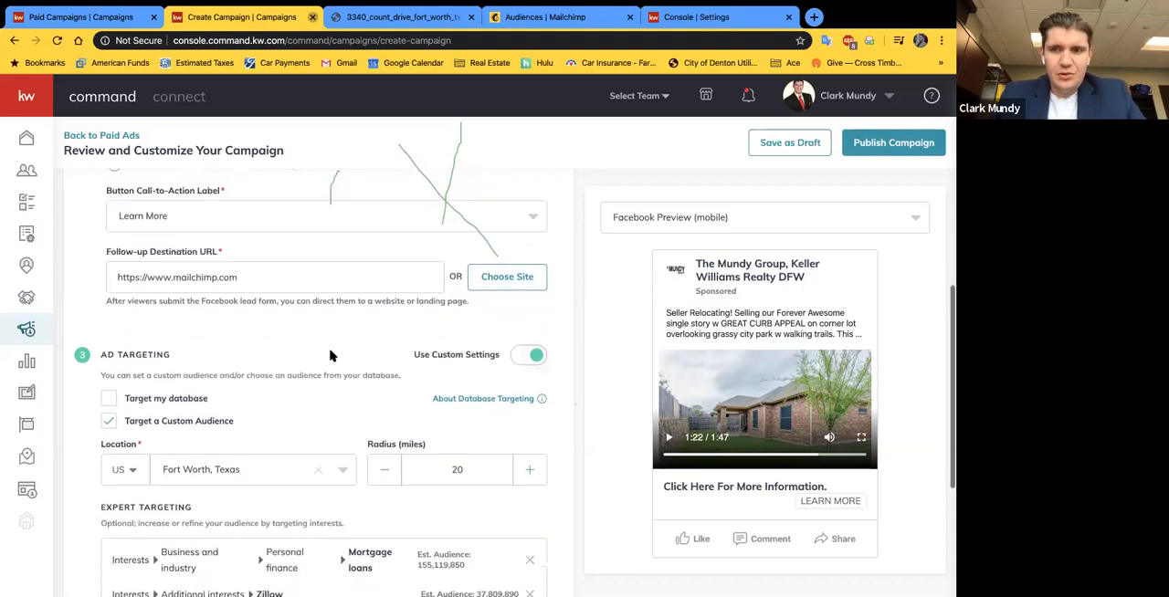
scroll(219, 292, "down", 2)
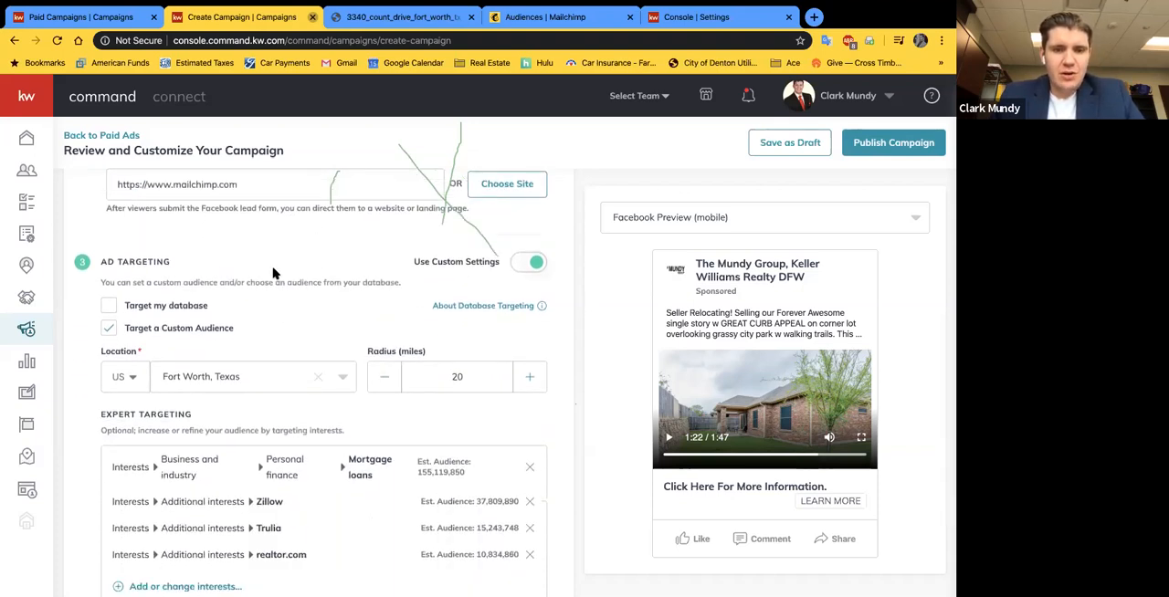
scroll(226, 293, "up", 1)
scroll(227, 293, "up", 2)
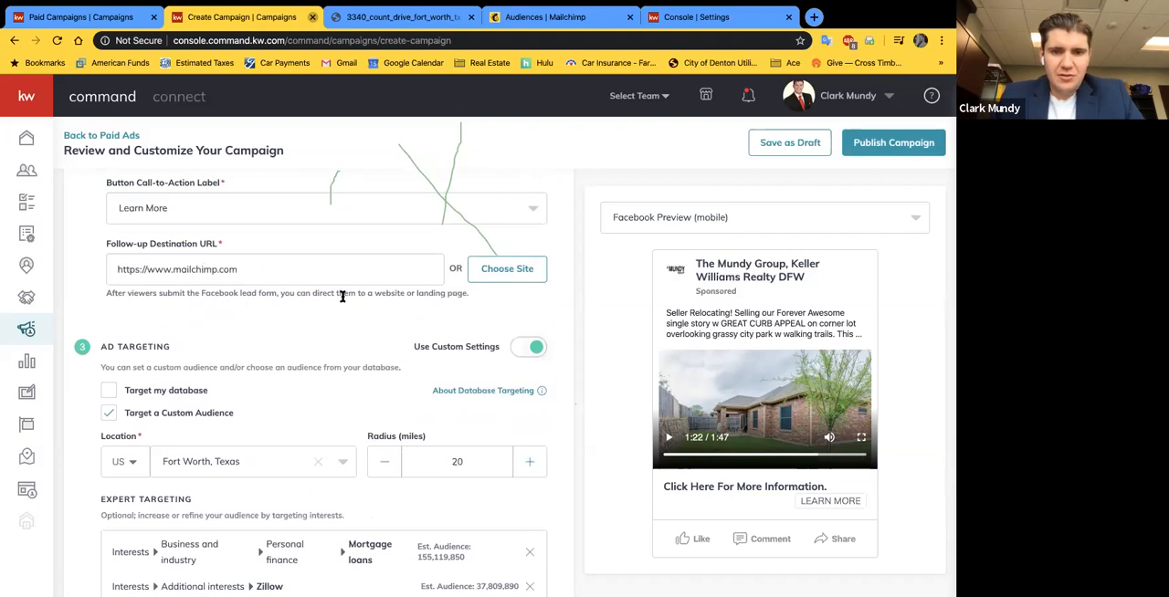
scroll(339, 292, "down", 7)
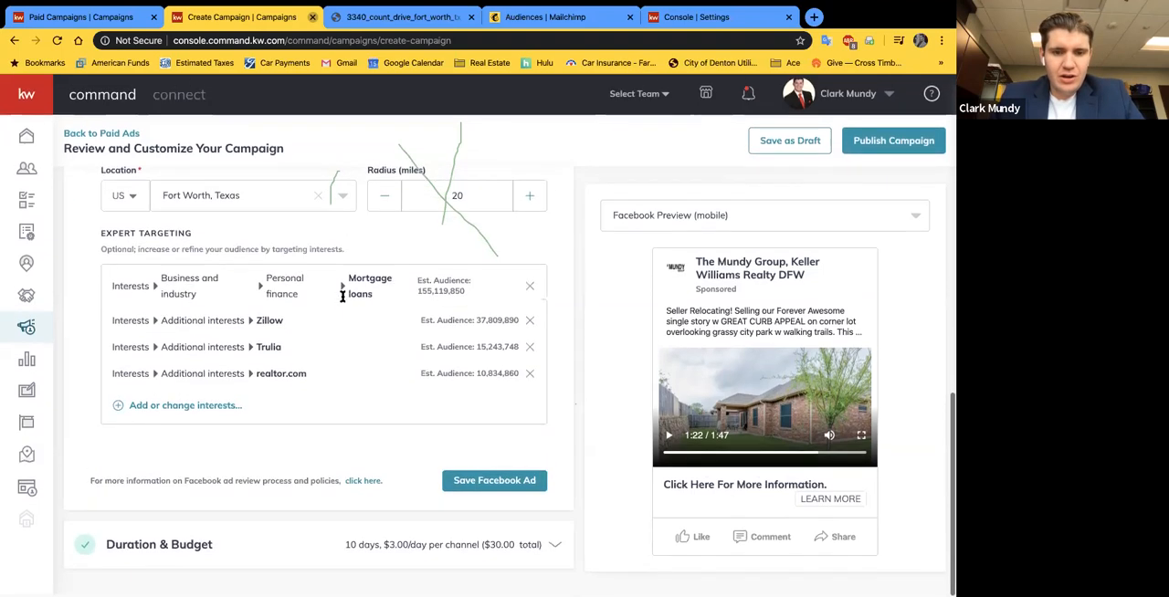
left_click(514, 486)
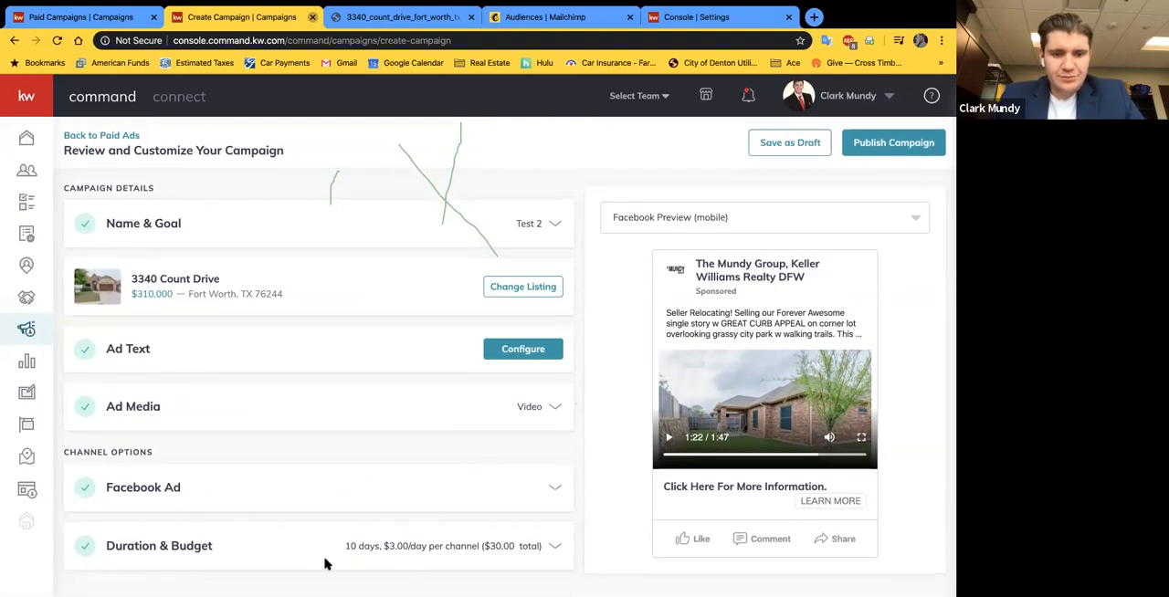
left_click(553, 548)
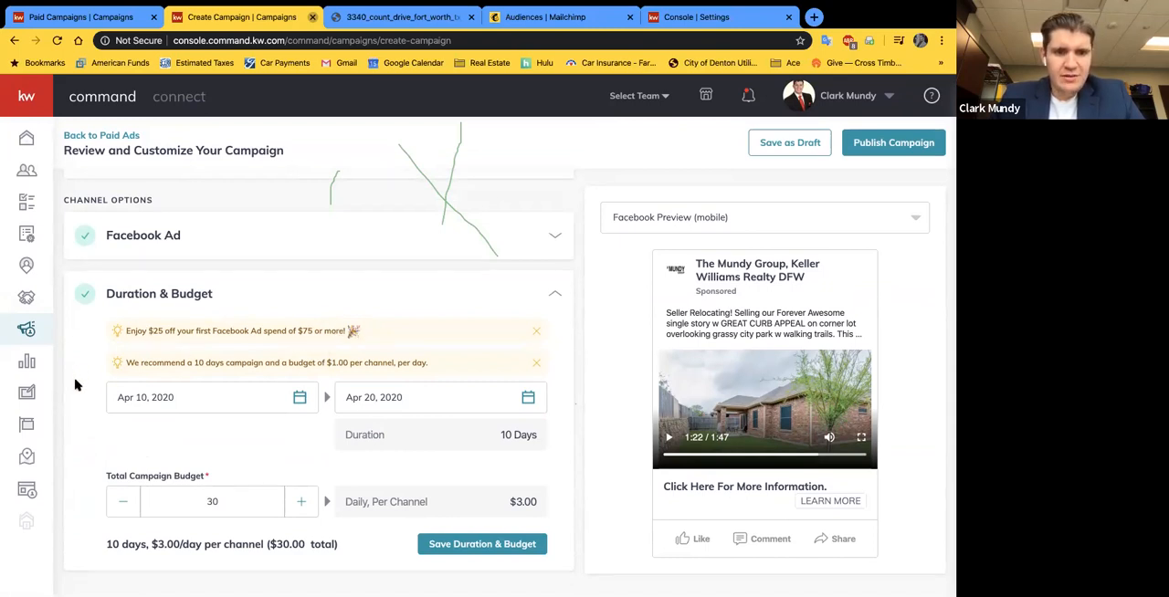
Step: Try extending the campaign's end date to Apr 30, 2020, and return it to Apr 20, 2020
left_click_drag(124, 361, 431, 368)
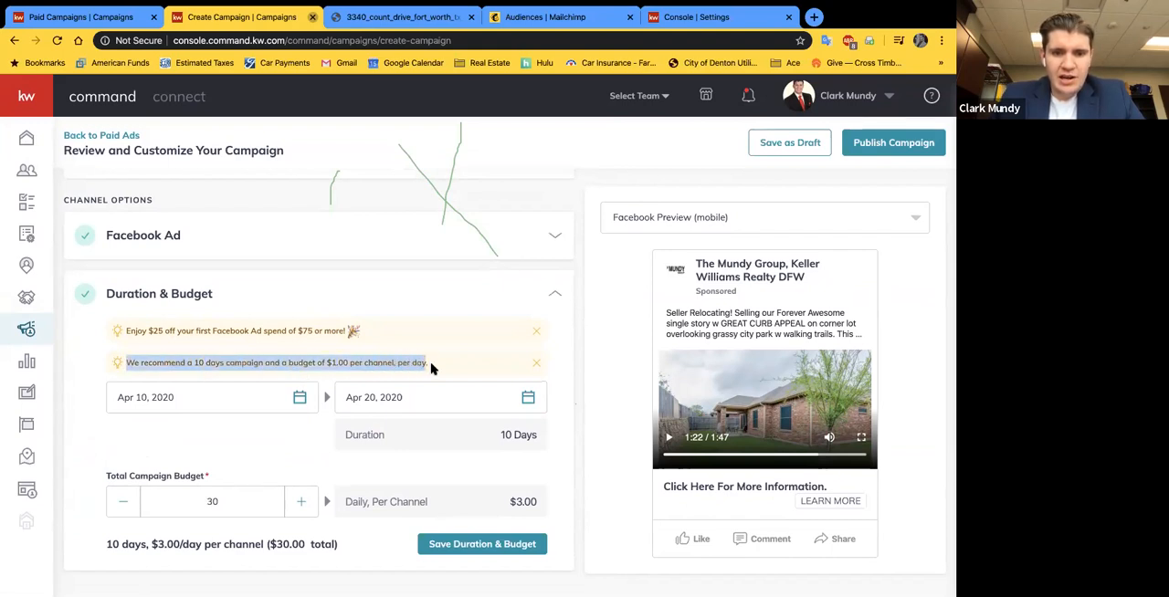
left_click(210, 436)
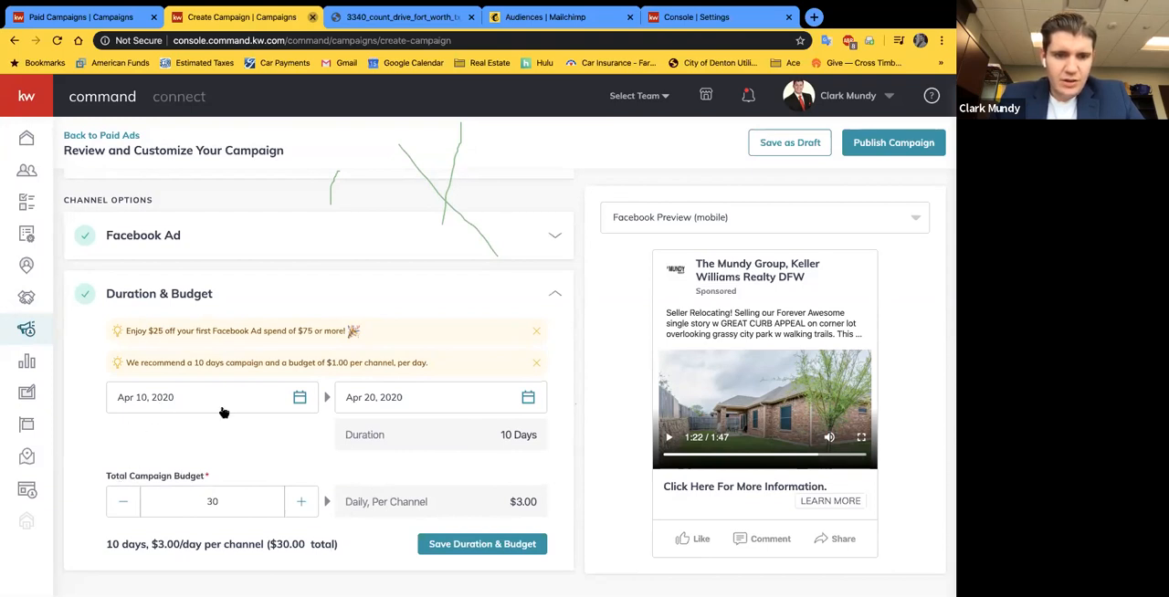
left_click(400, 402)
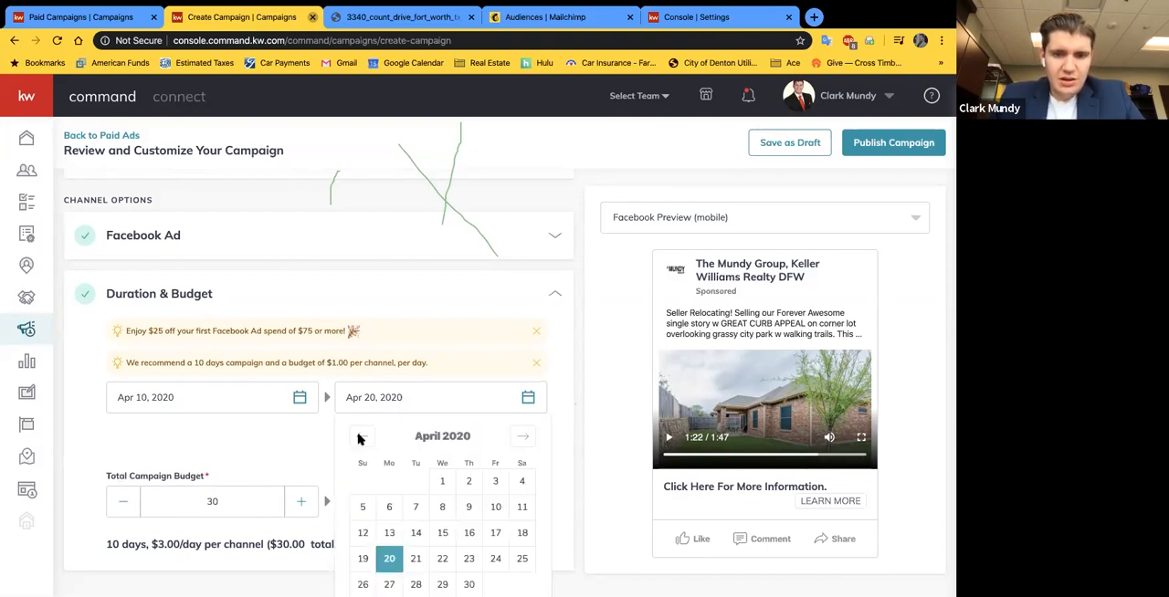
left_click(468, 585)
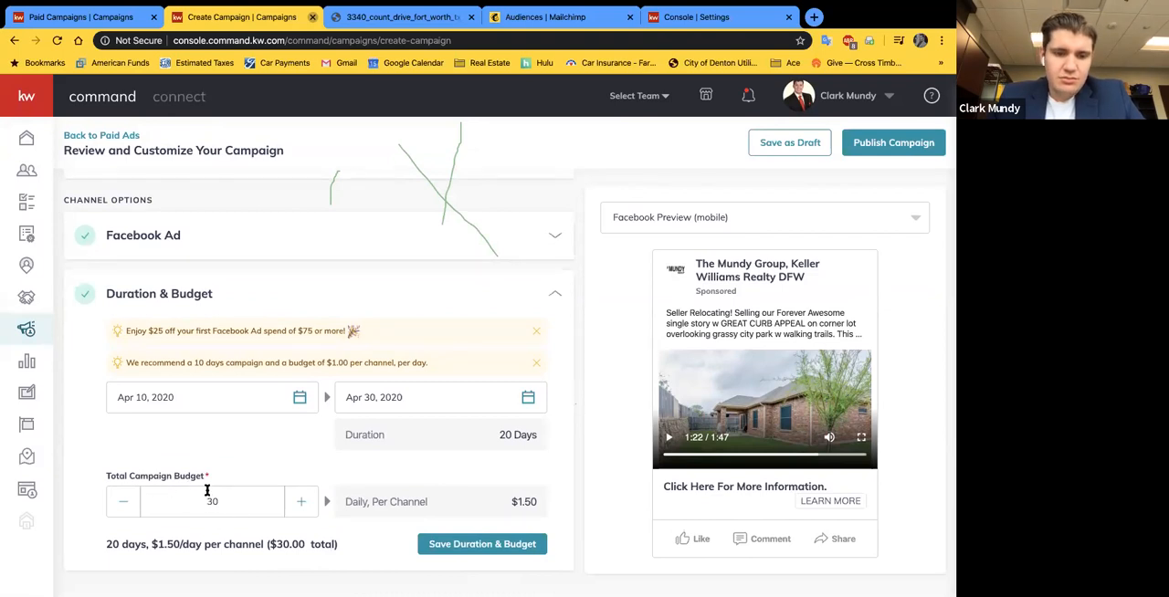
left_click(381, 397)
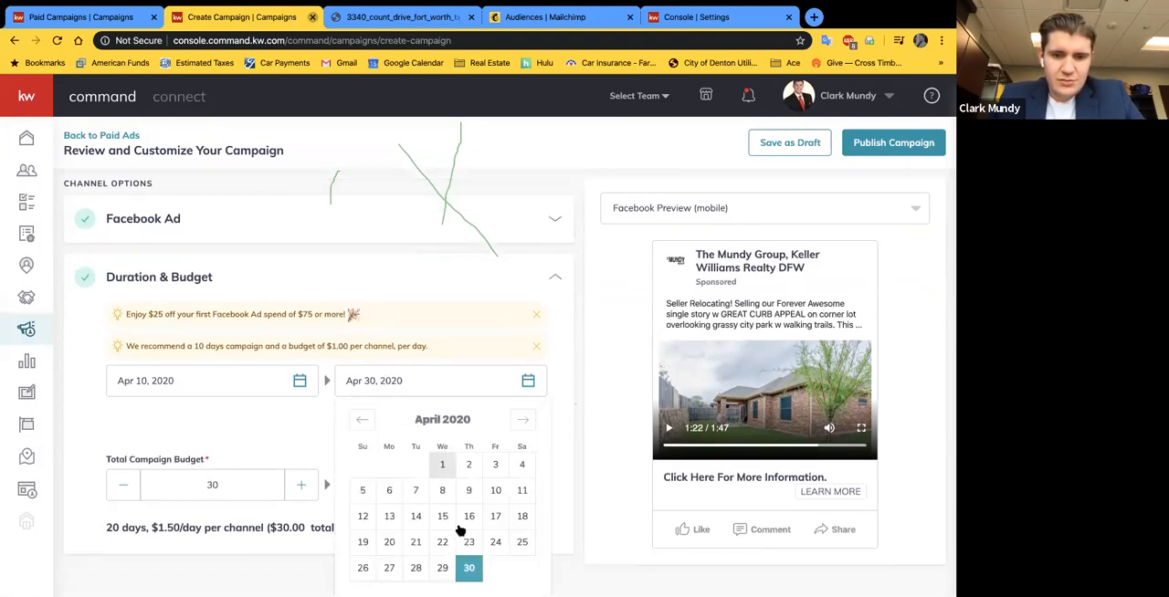
left_click(389, 542)
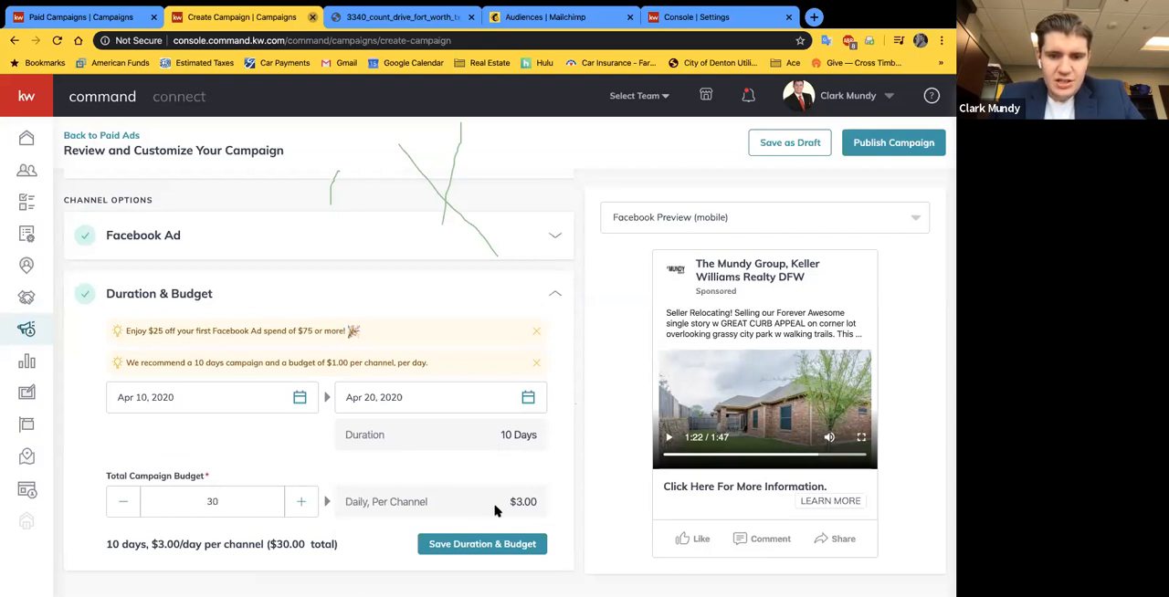
Step: Try a total campaign budget of 500 and check the start date calendar without changing it
left_click(300, 501)
left_click(300, 501)
left_click(301, 501)
left_click(300, 501)
left_click(300, 501)
double_click(232, 502)
type("500")
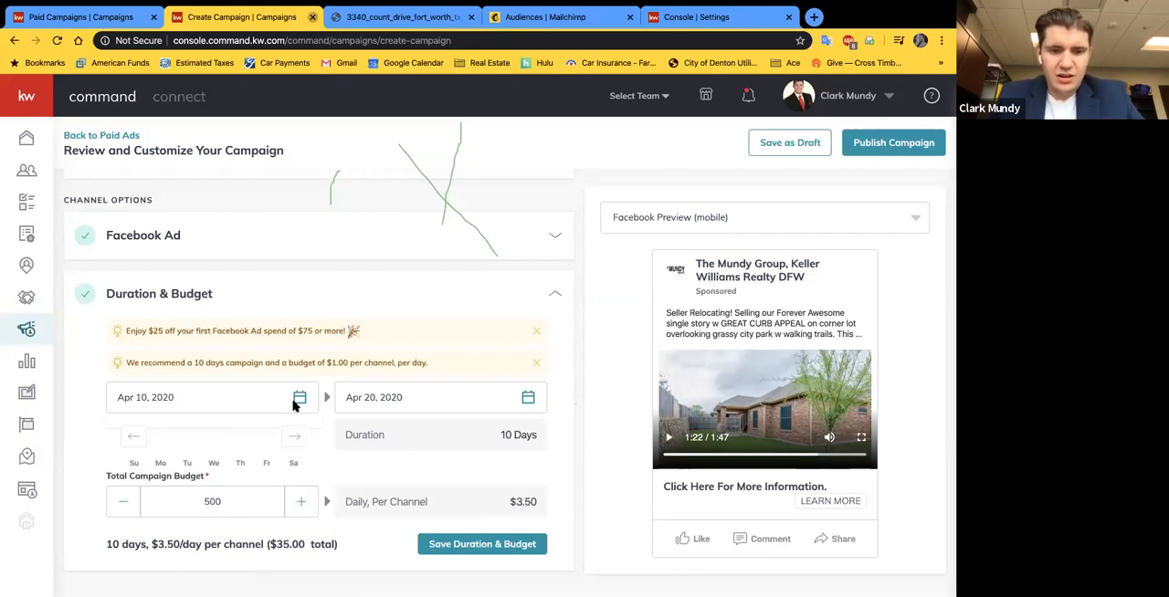
left_click(298, 397)
left_click(94, 428)
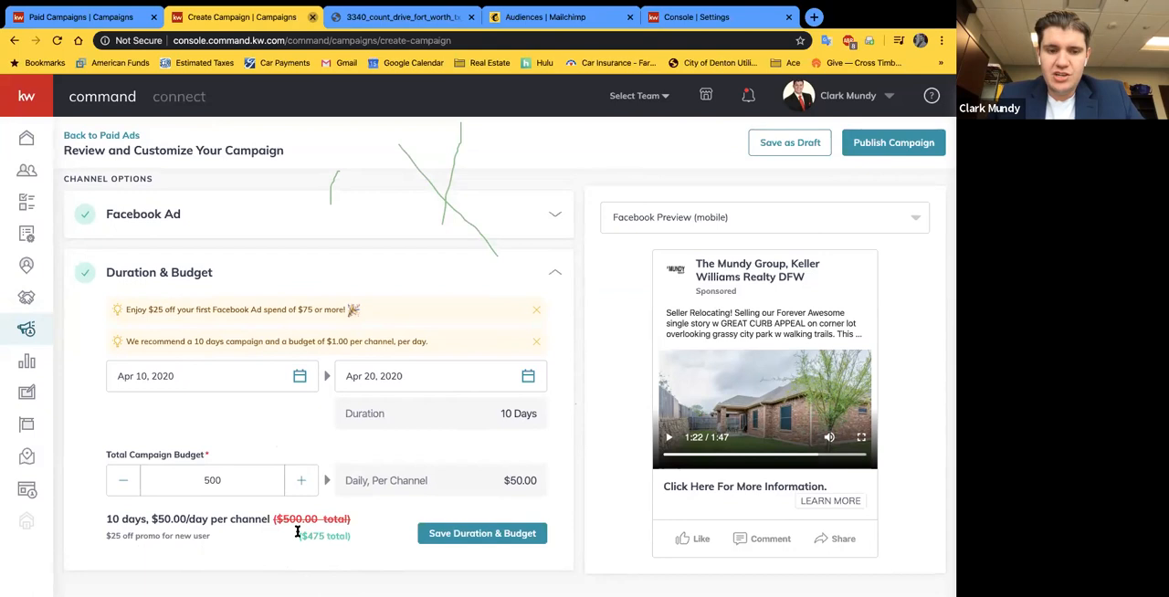
Step: Set the total campaign budget to 75 and check the first Facebook Ad spend promotion
double_click(211, 479)
type("75")
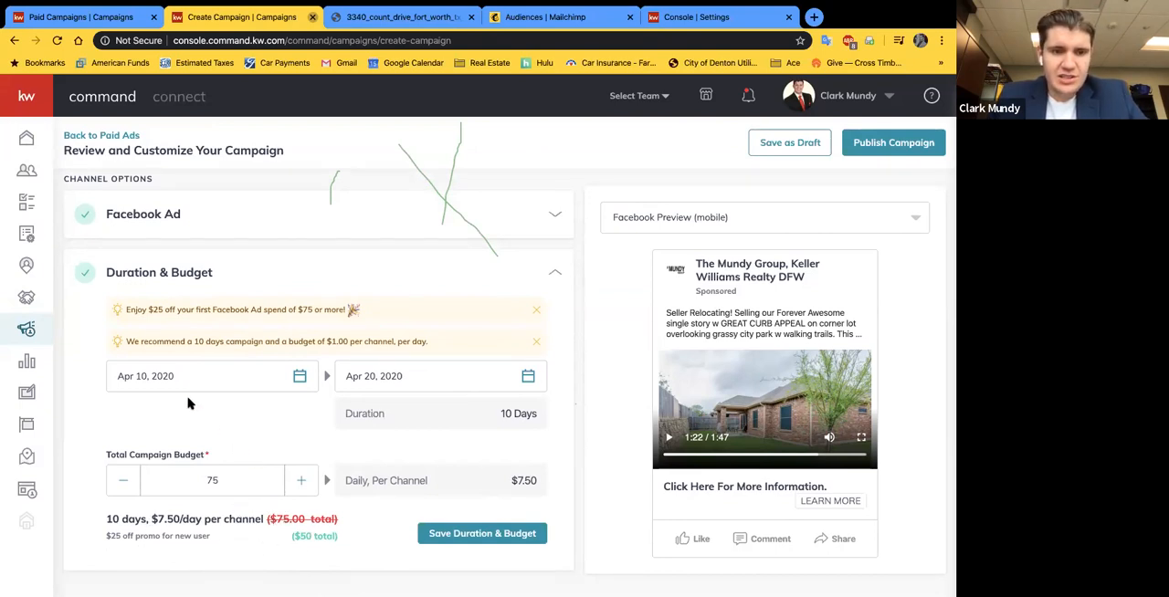
left_click_drag(124, 310, 359, 312)
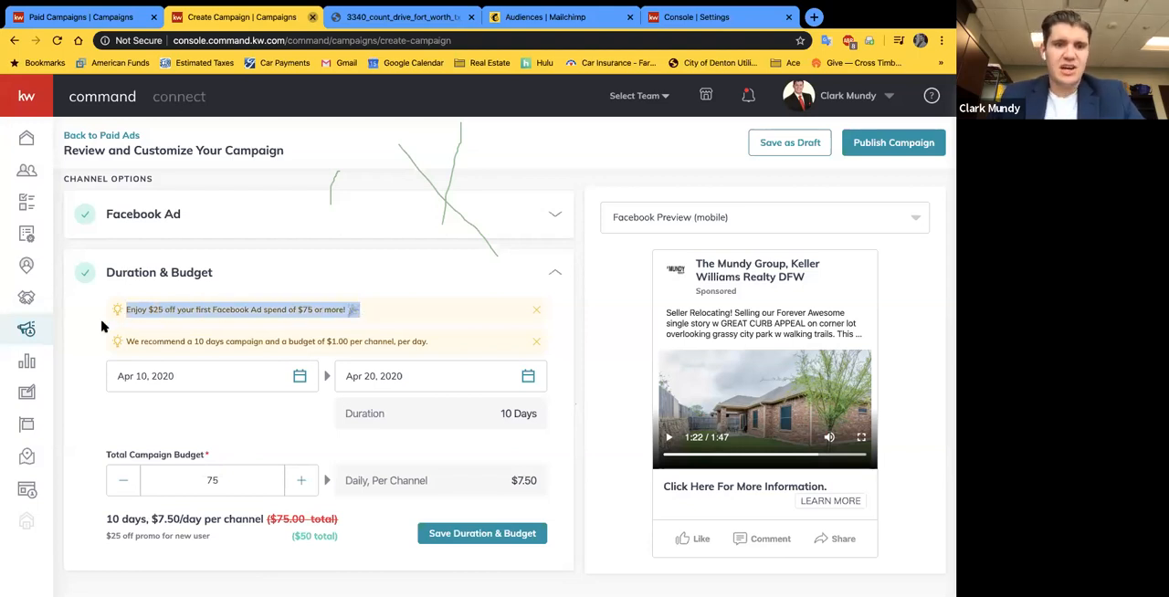
left_click(96, 353)
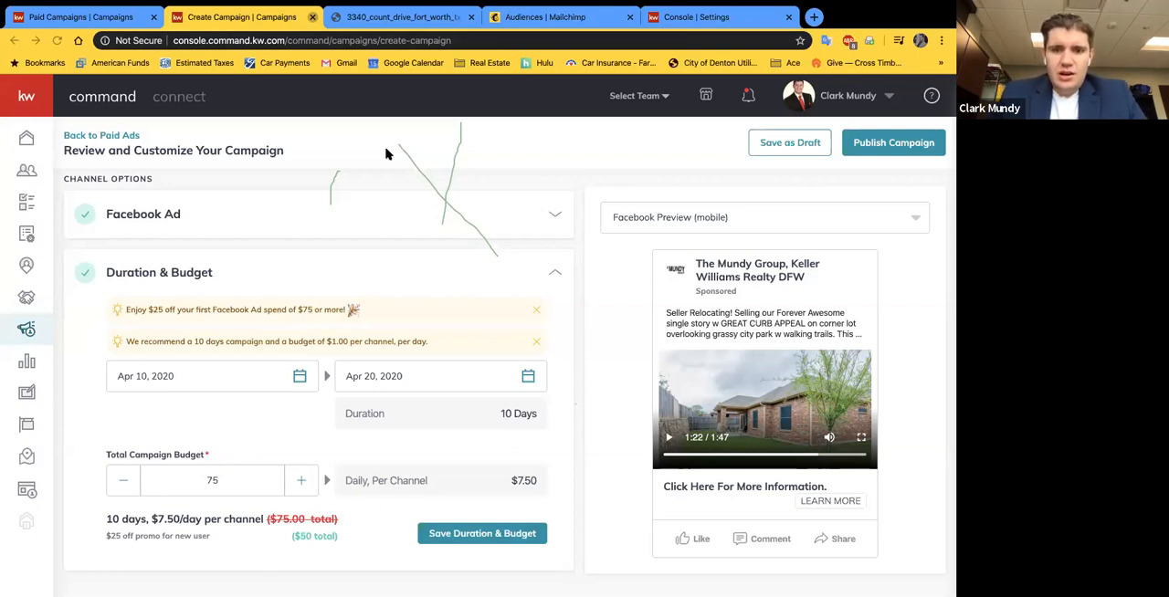
Step: Save the duration and budget settings and save the whole campaign as a draft
left_click(468, 543)
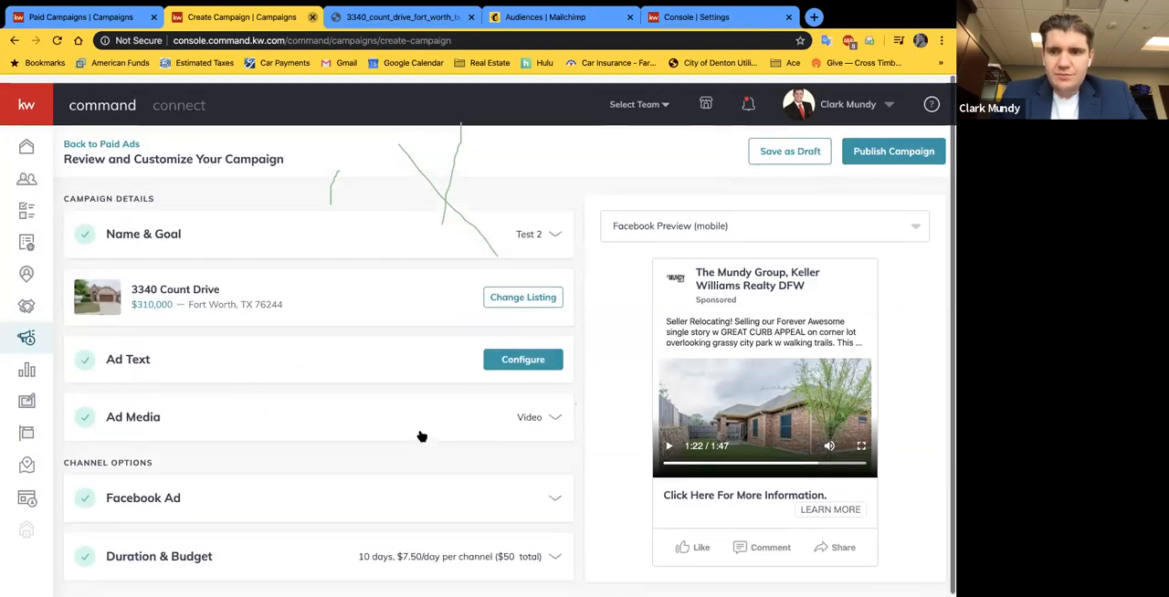
left_click(780, 145)
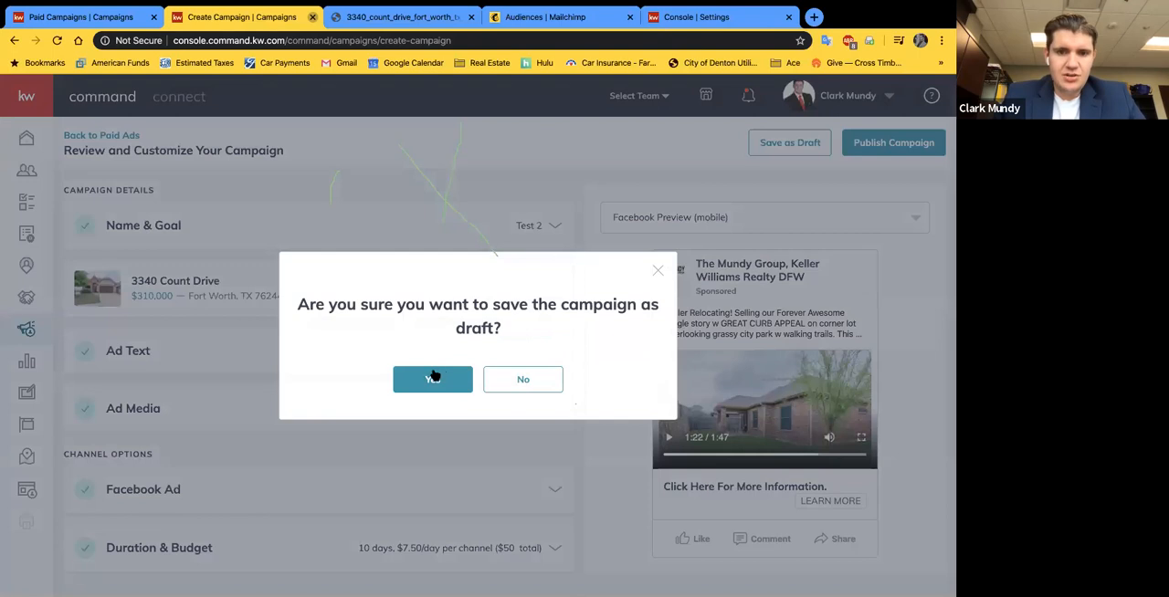
left_click(422, 382)
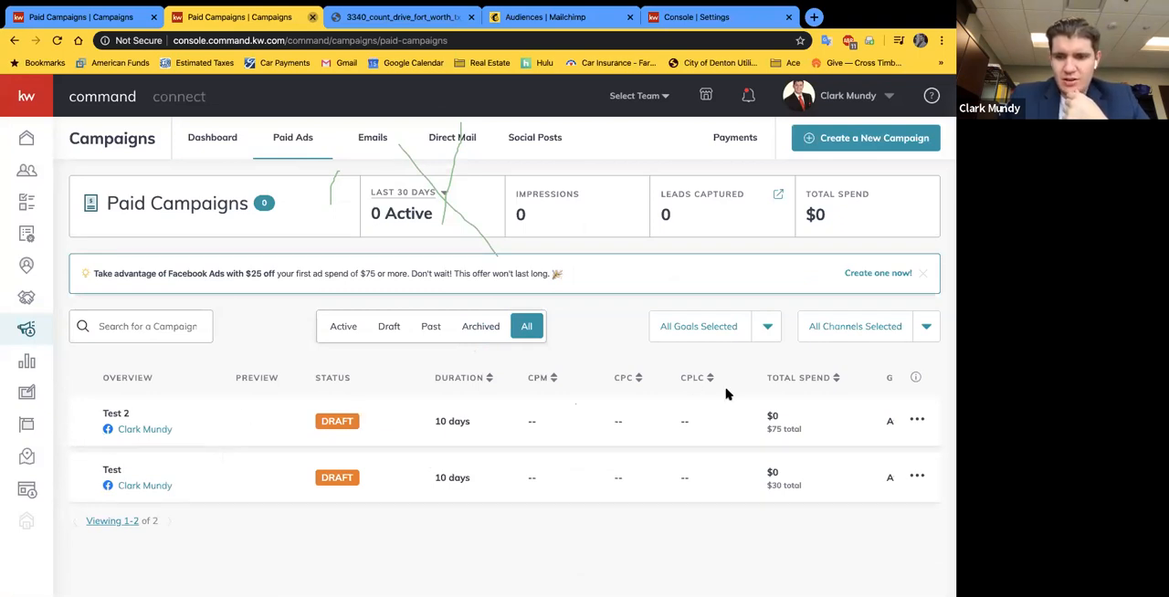
Step: View the duplication options for the Test 2 draft campaign and dismiss them without duplicating
left_click(918, 416)
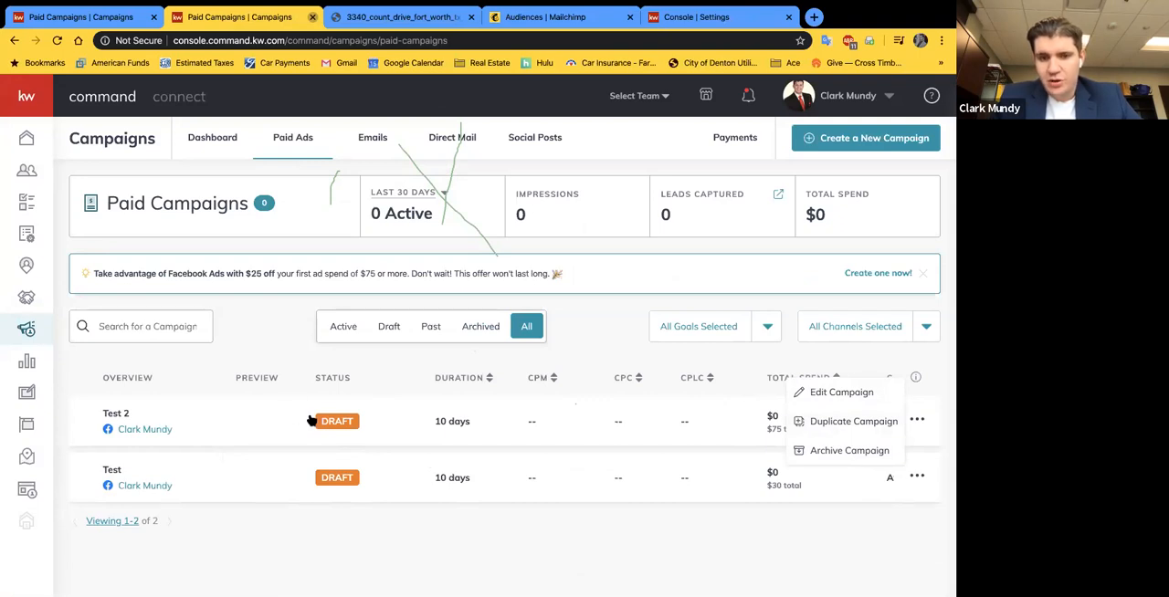
left_click(816, 420)
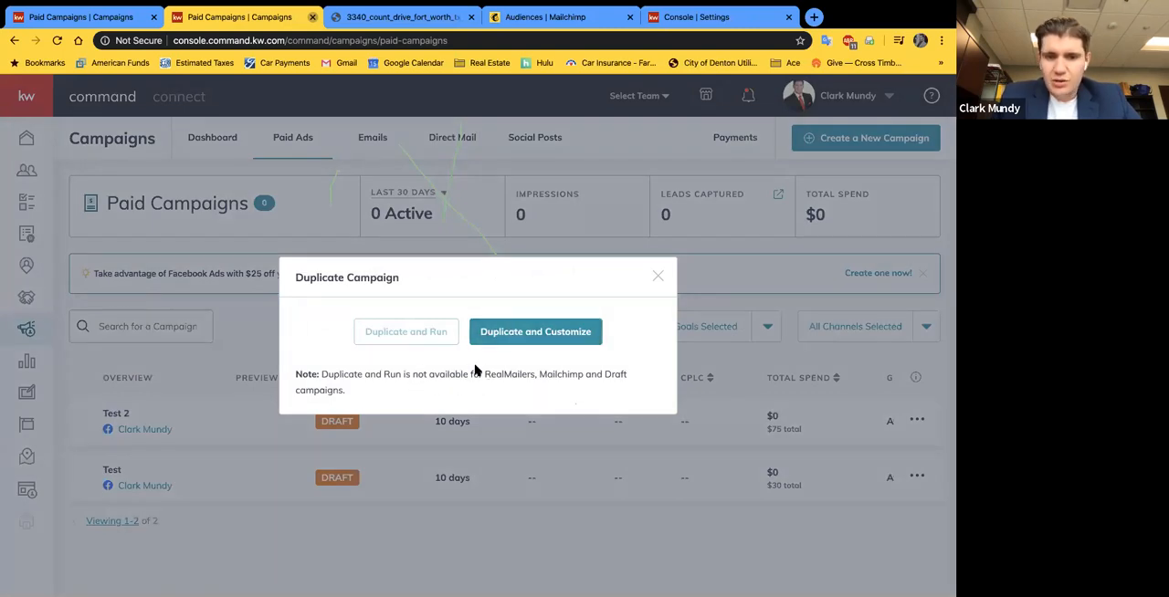
left_click(658, 275)
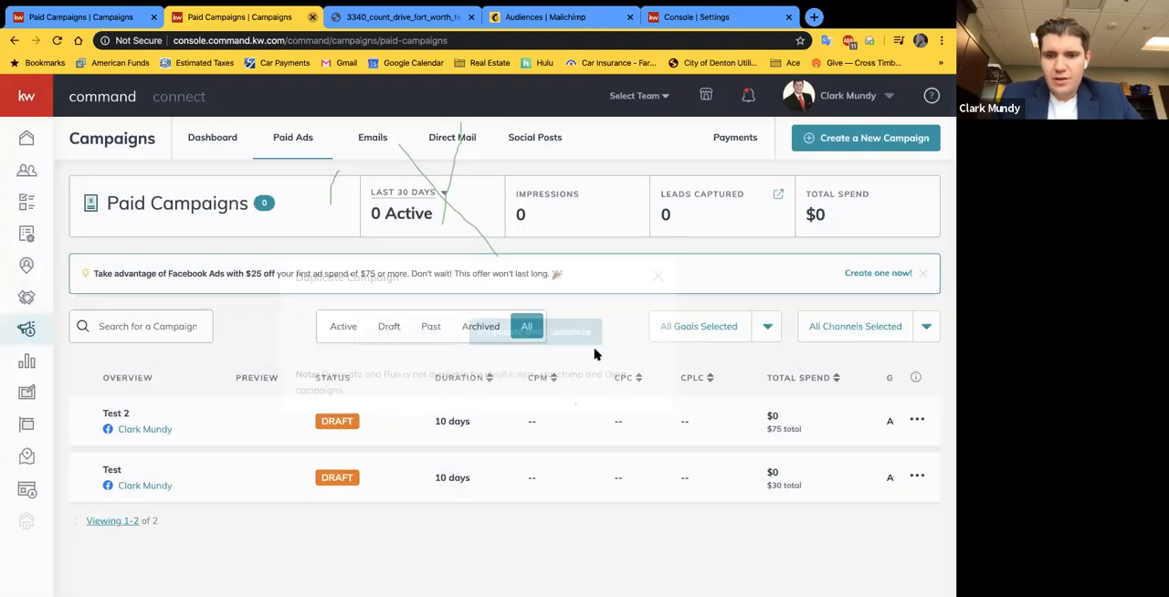
Step: Open the Test 2 draft for editing and return to the paid campaigns list without saving
left_click(916, 420)
left_click(817, 391)
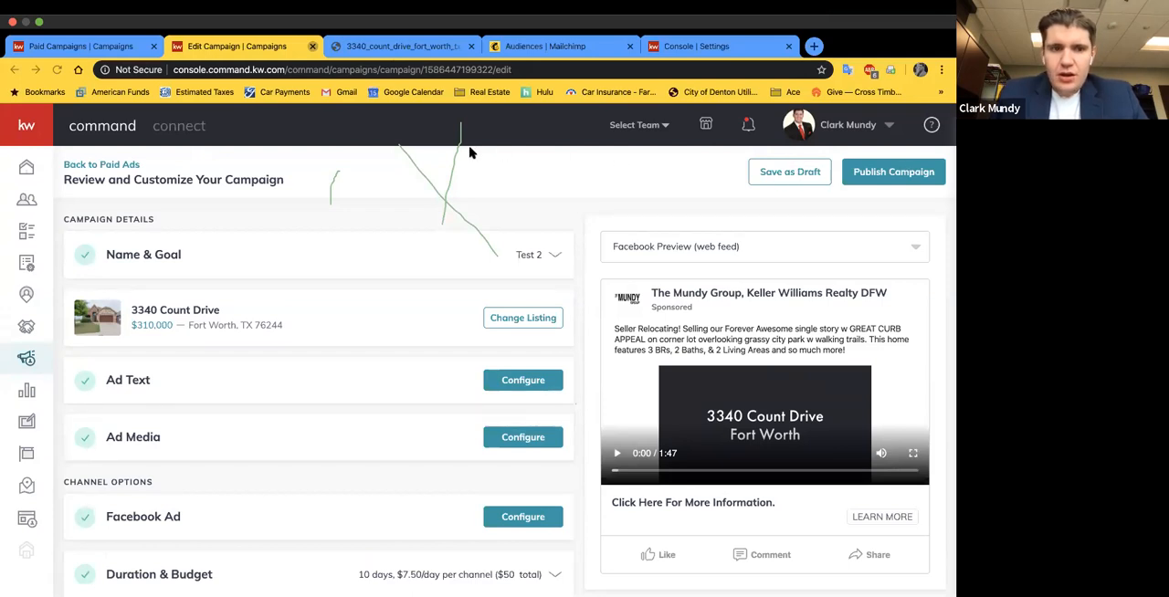
left_click(80, 166)
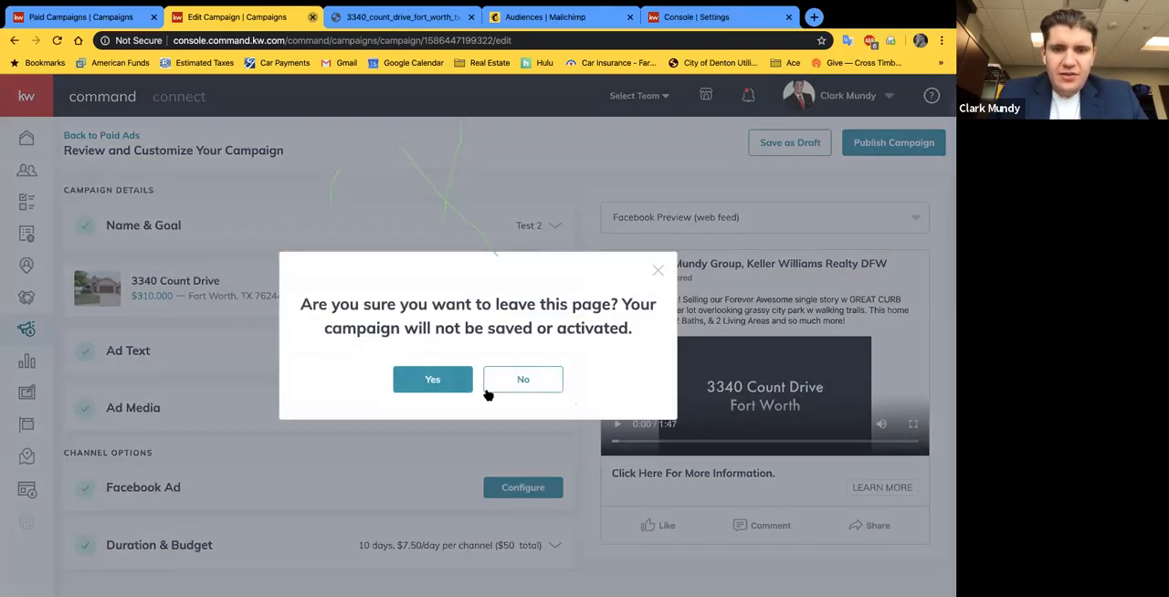
left_click(516, 379)
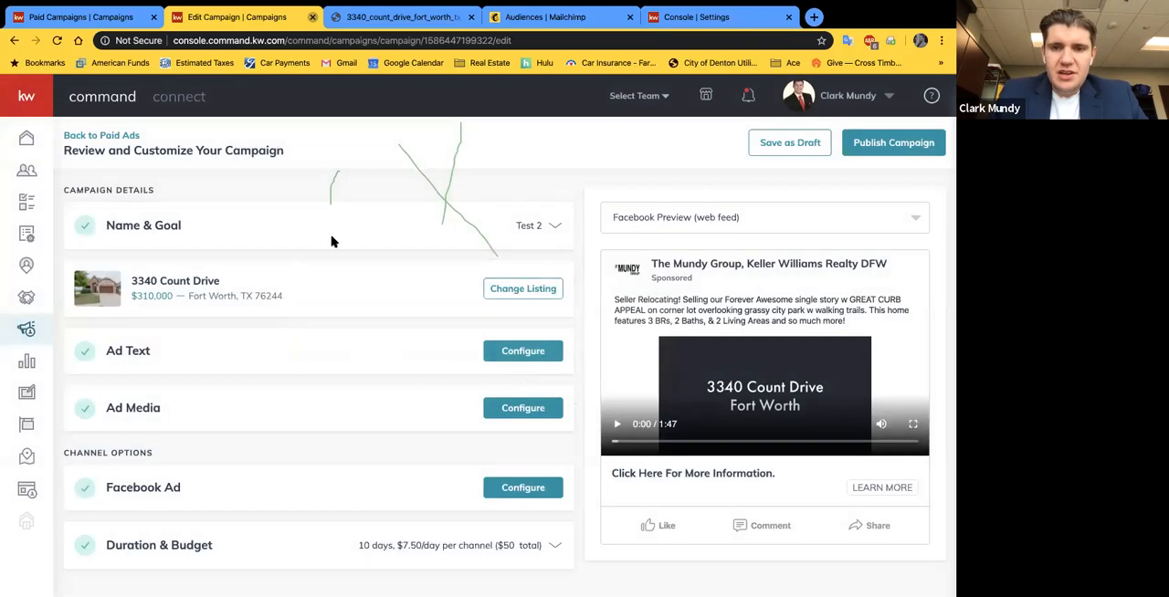
left_click(94, 136)
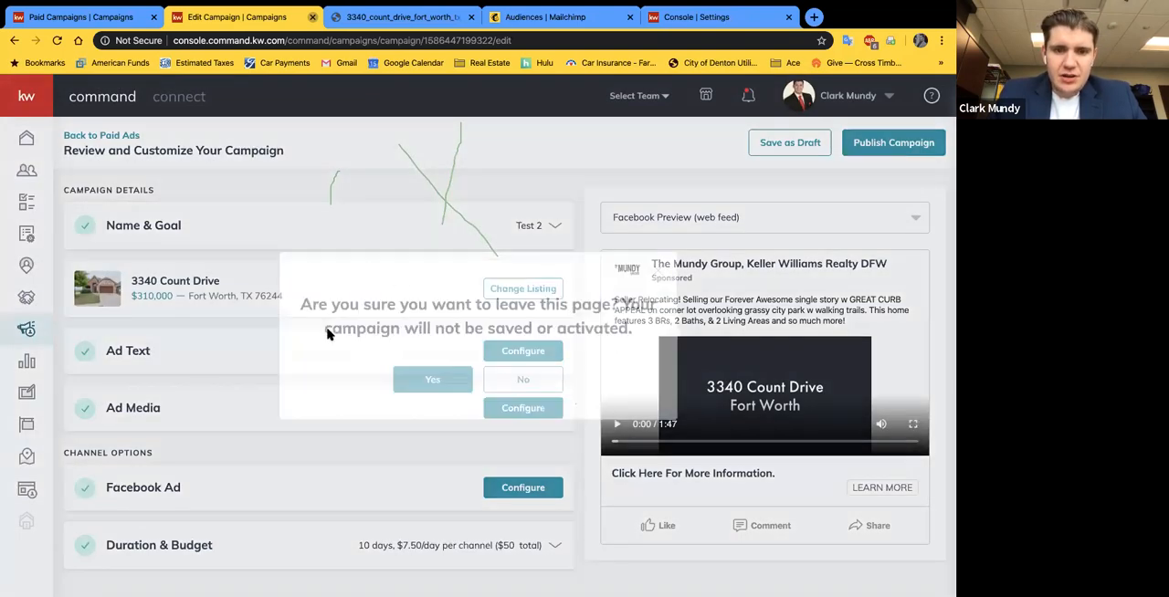
left_click(403, 374)
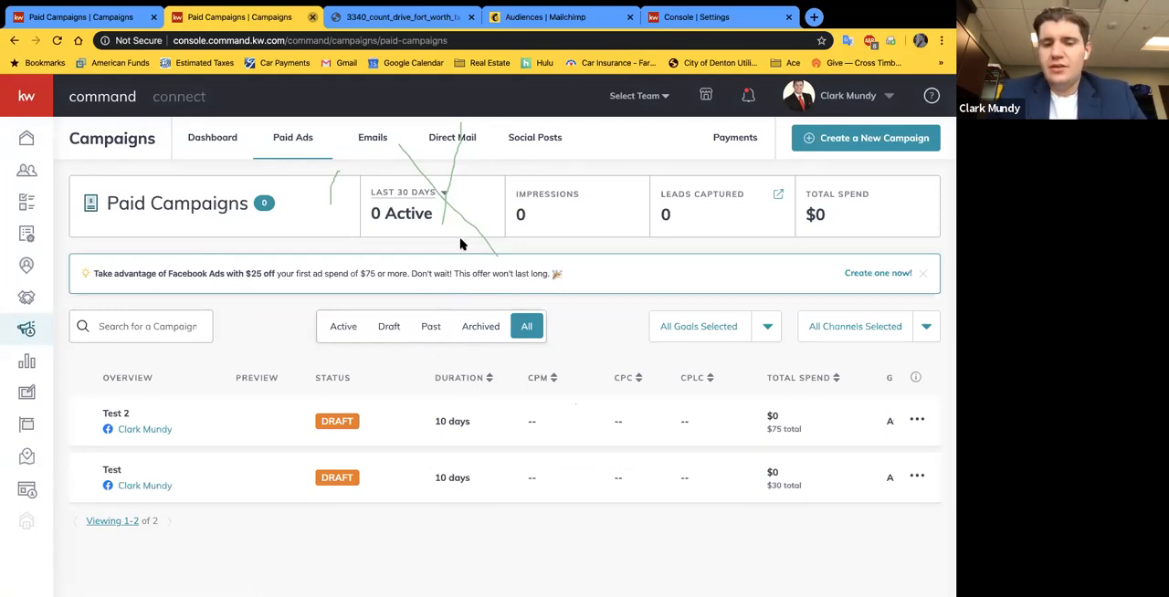
Step: Open the campaigns' social posts, revisit the paid ads briefly, and return to the social posts
left_click(528, 137)
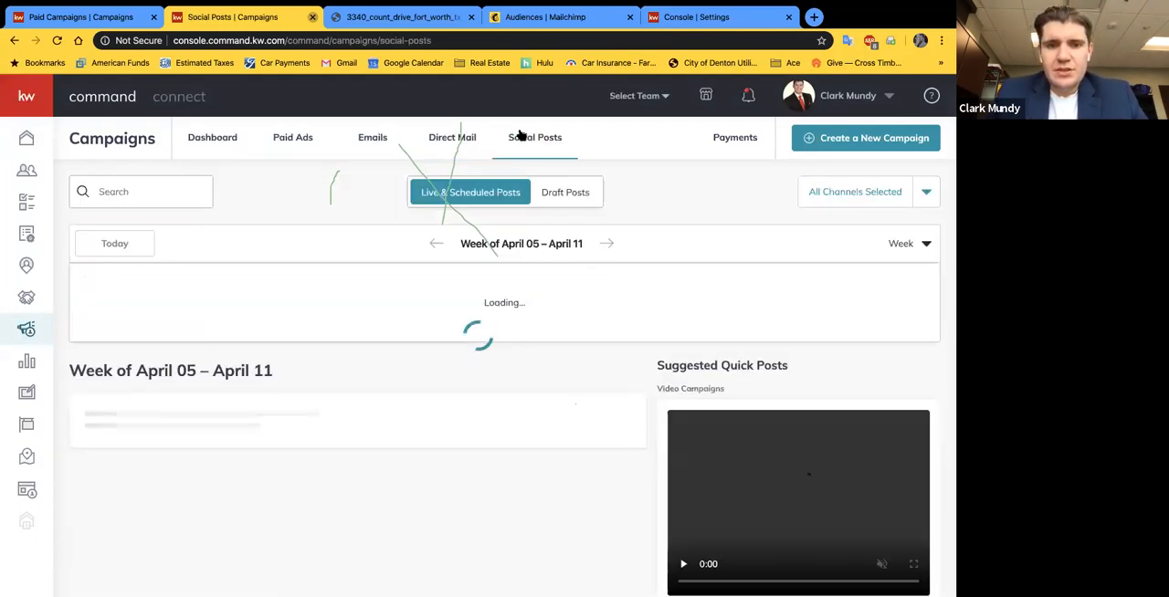
scroll(270, 436, "up", 1)
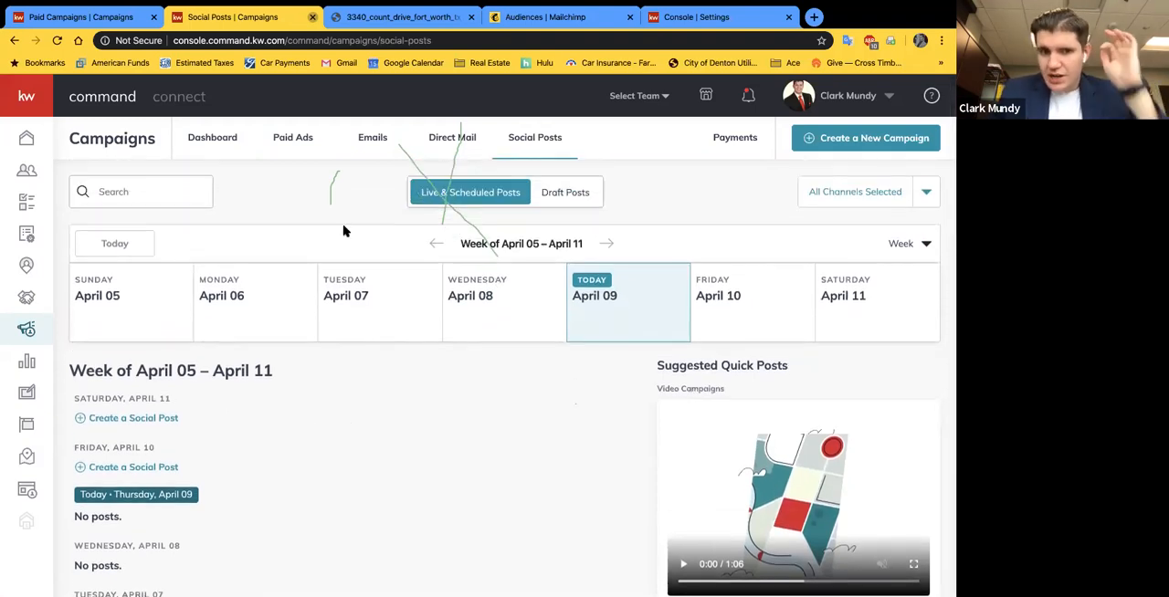
left_click(297, 143)
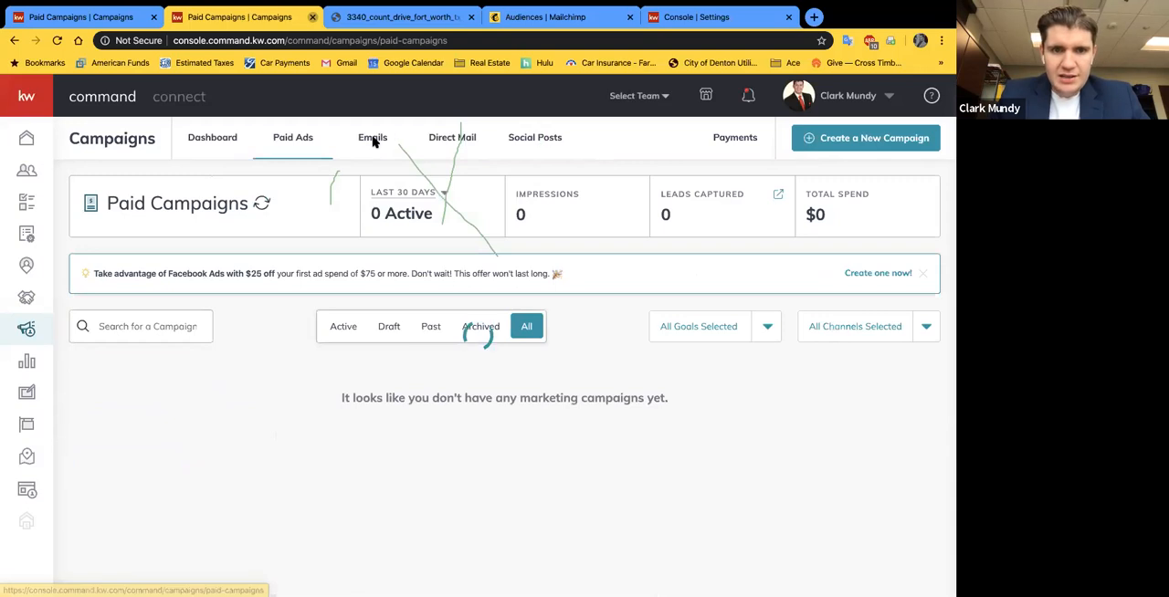
left_click(543, 137)
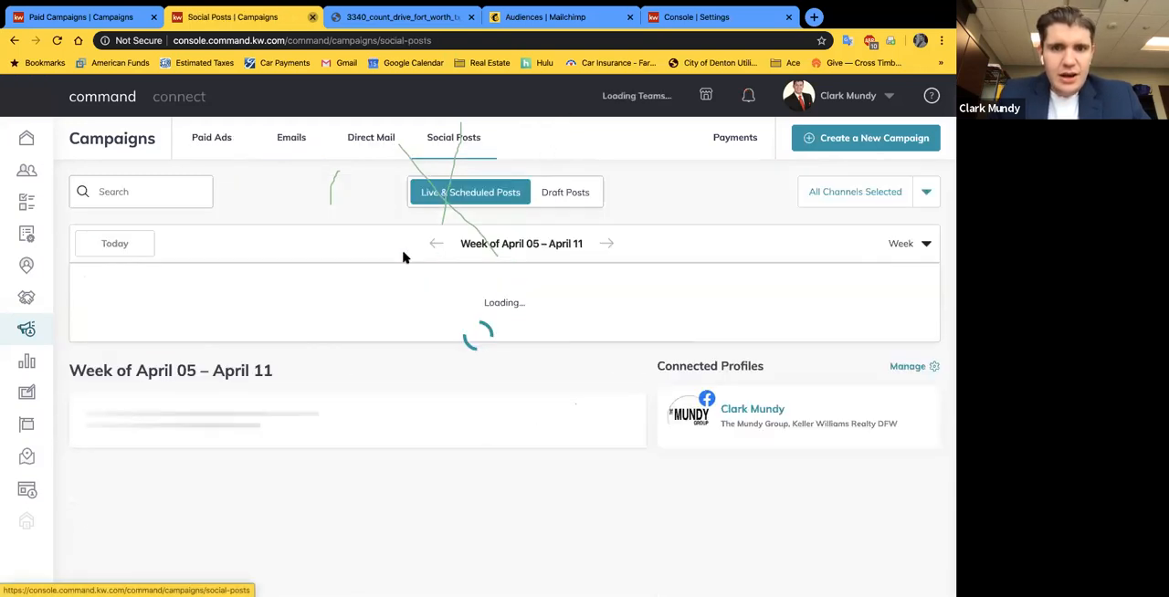
Step: Examine the social posts listed for each day of the week of April 05 – April 11 and the options for creating posts
scroll(253, 416, "down", 2)
scroll(217, 389, "down", 2)
scroll(217, 389, "up", 1)
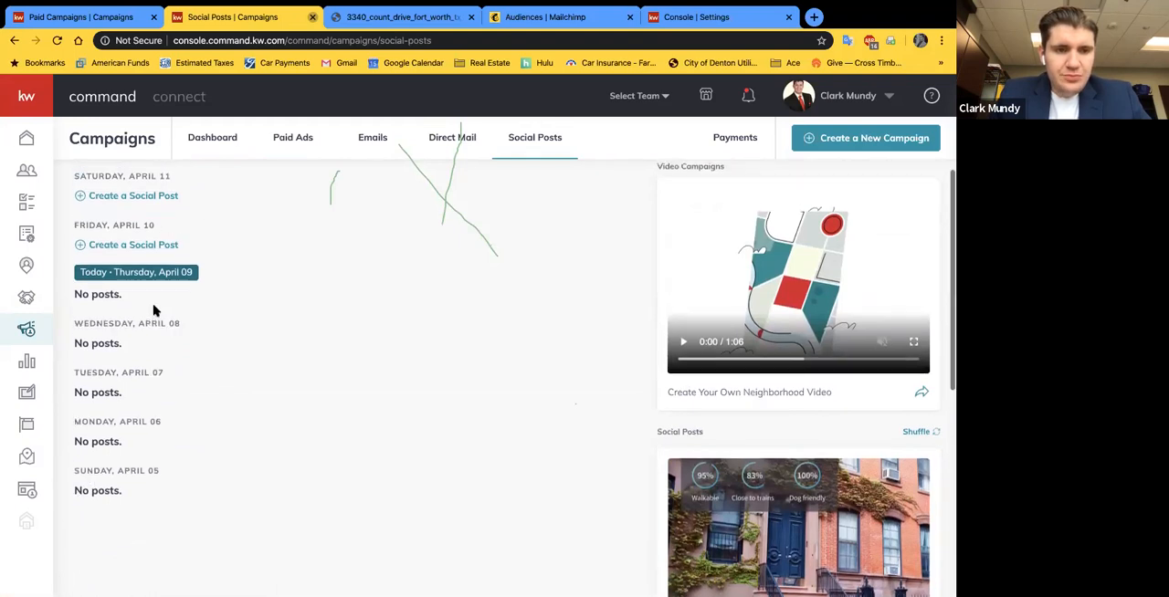
scroll(152, 301, "up", 1)
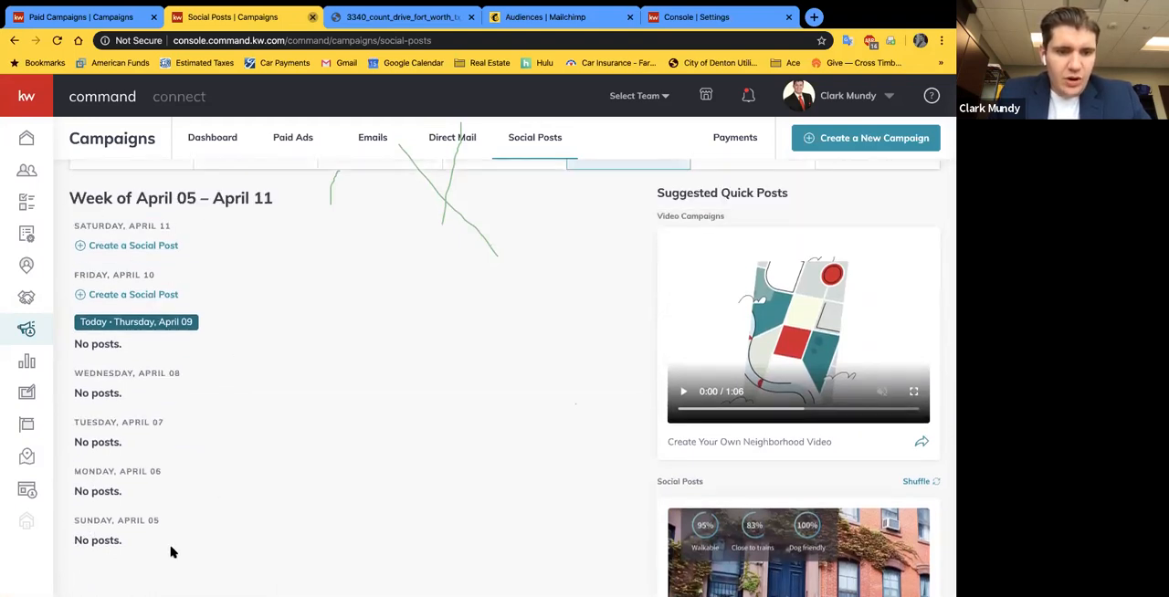
scroll(143, 286, "down", 2)
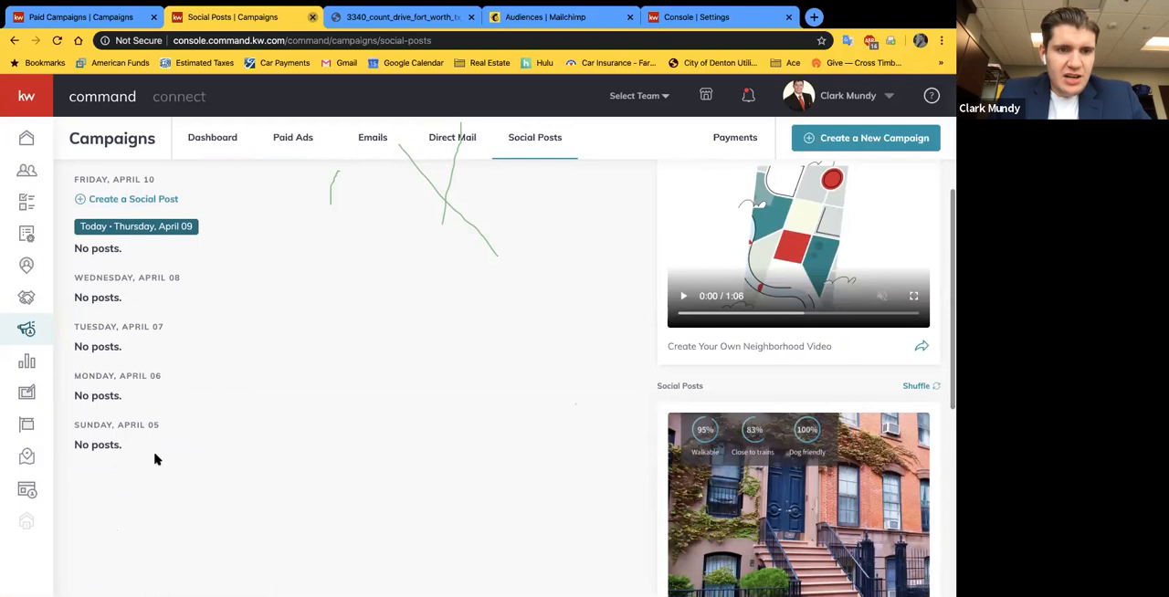
scroll(156, 456, "up", 1)
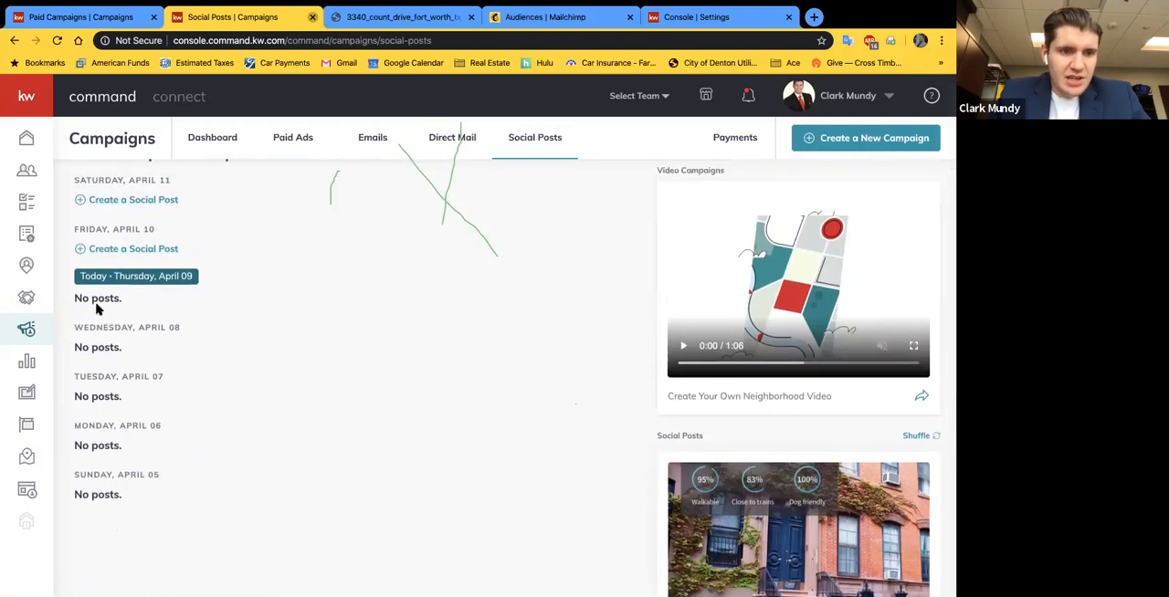
triple_click(104, 348)
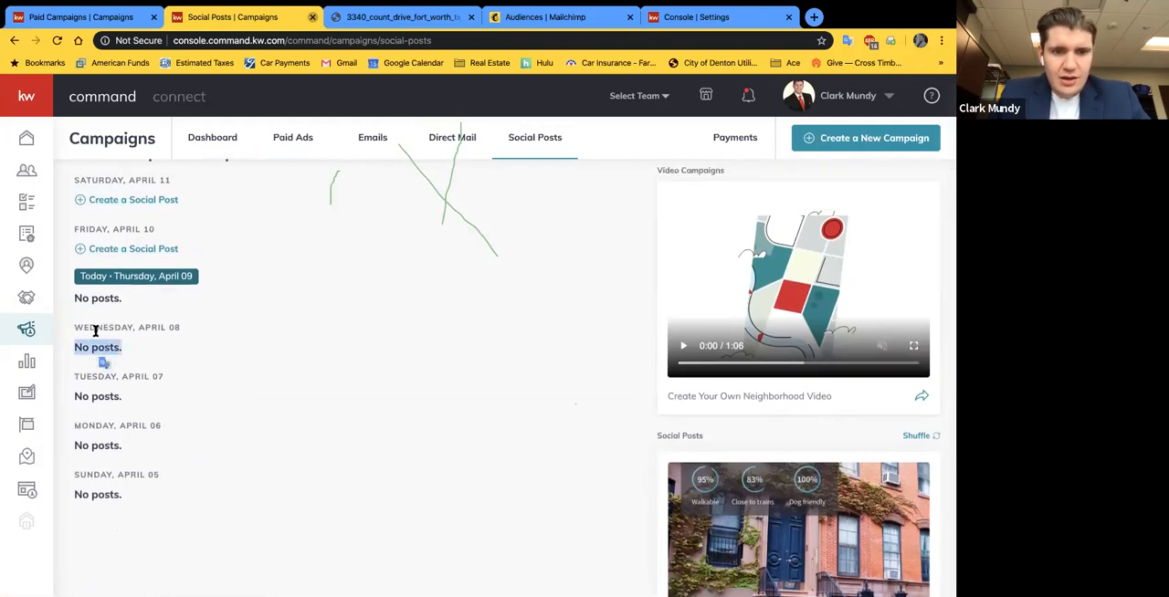
scroll(149, 341, "up", 2)
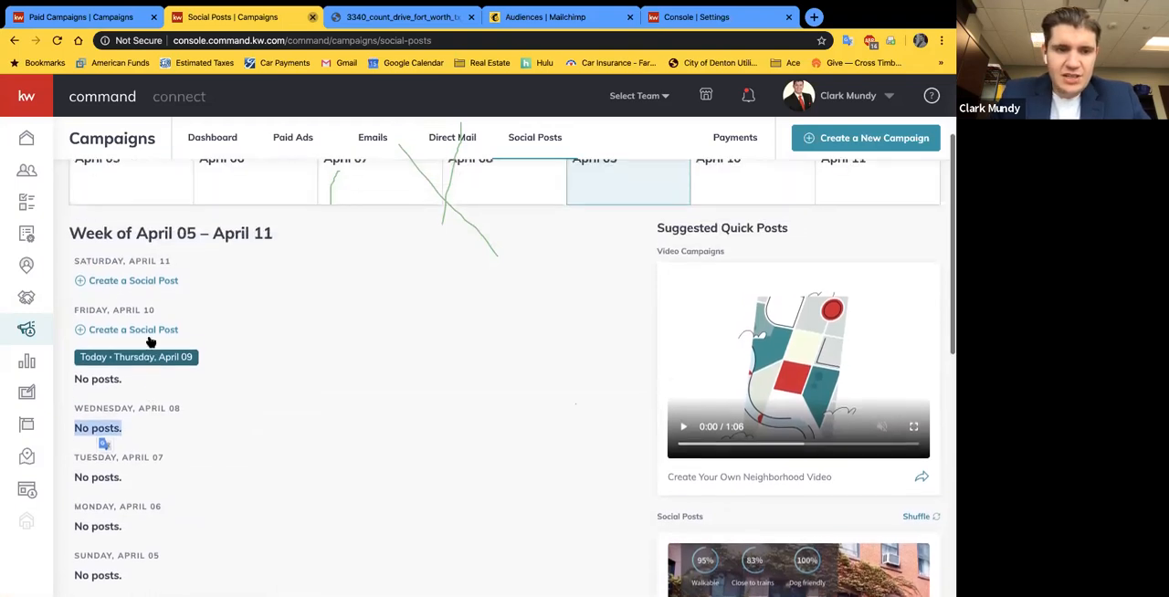
scroll(134, 362, "up", 1)
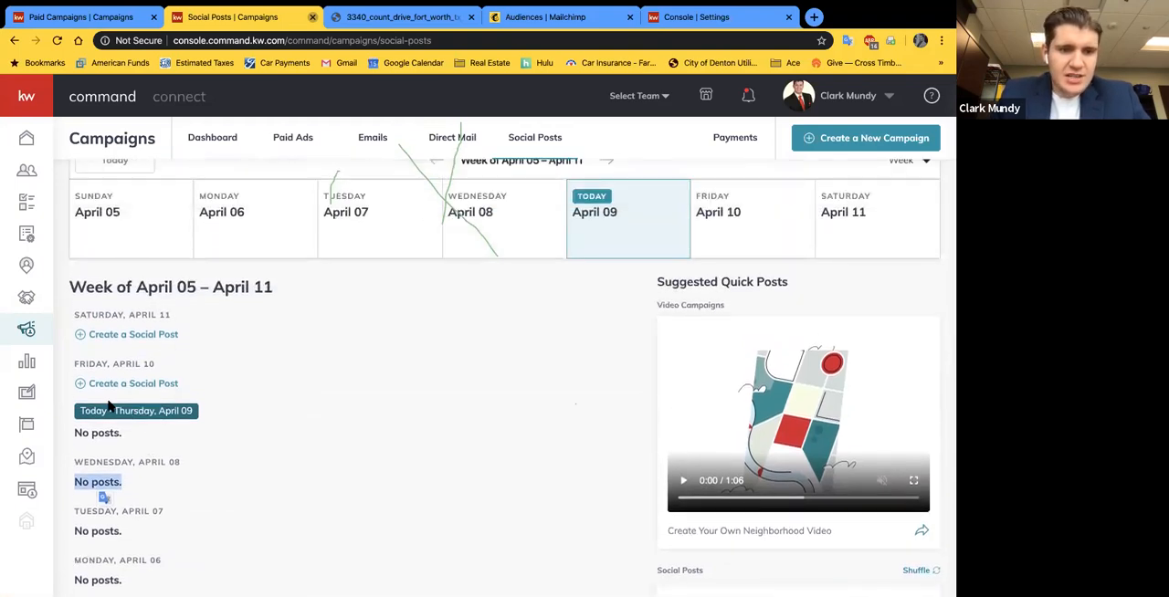
left_click(238, 410)
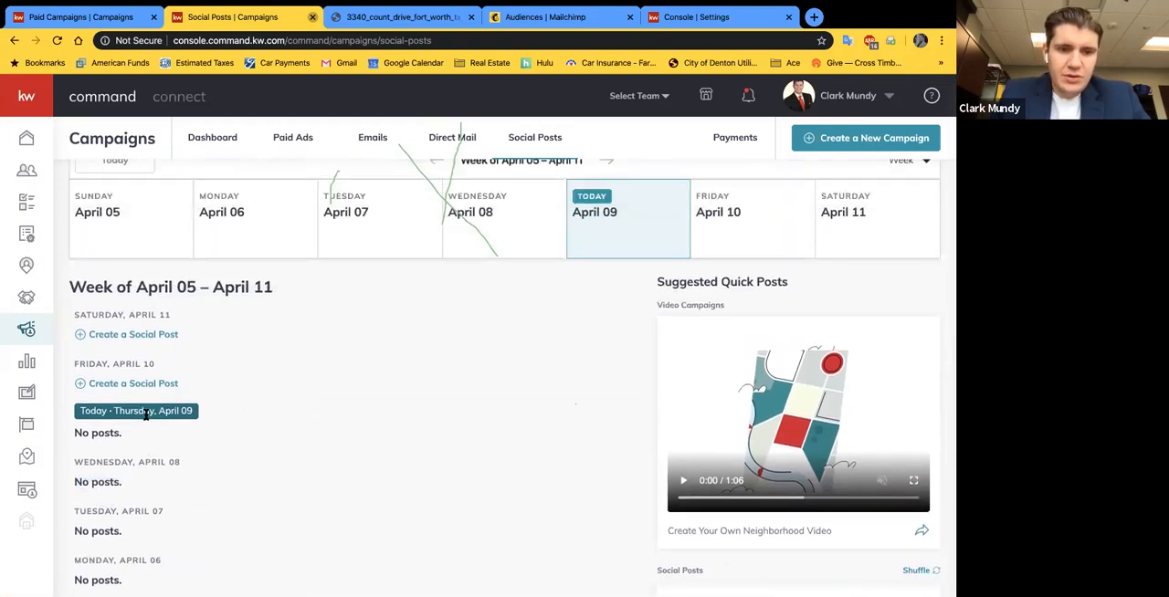
scroll(189, 411, "up", 1)
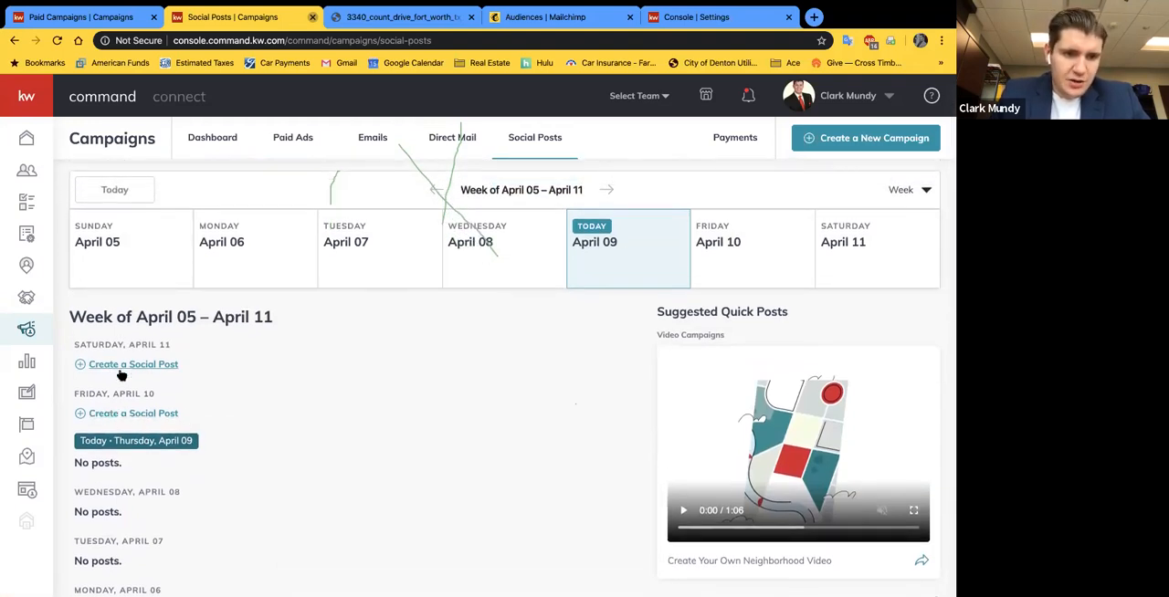
Step: View the social post calendar for the week of April 12 – April 18 and return to the current week
scroll(131, 428, "up", 2)
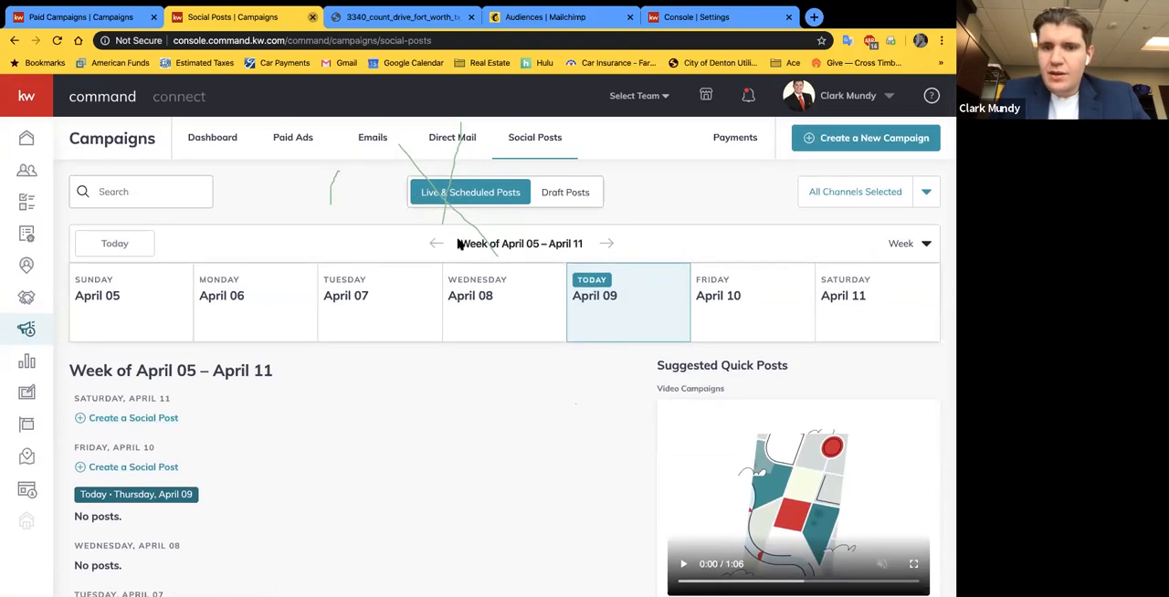
left_click(610, 243)
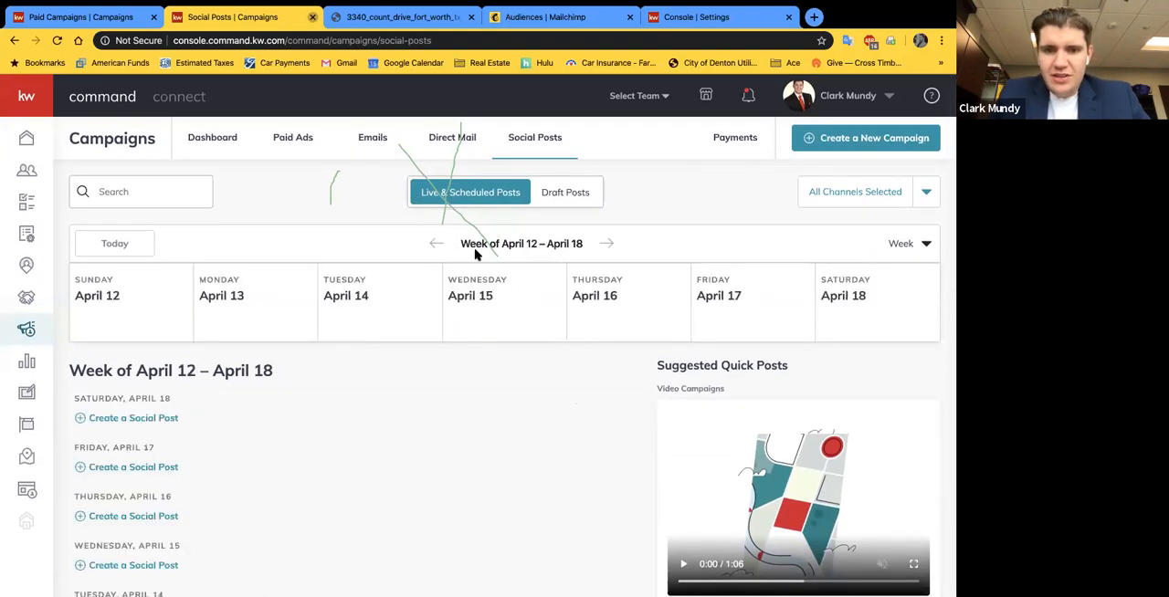
left_click(435, 243)
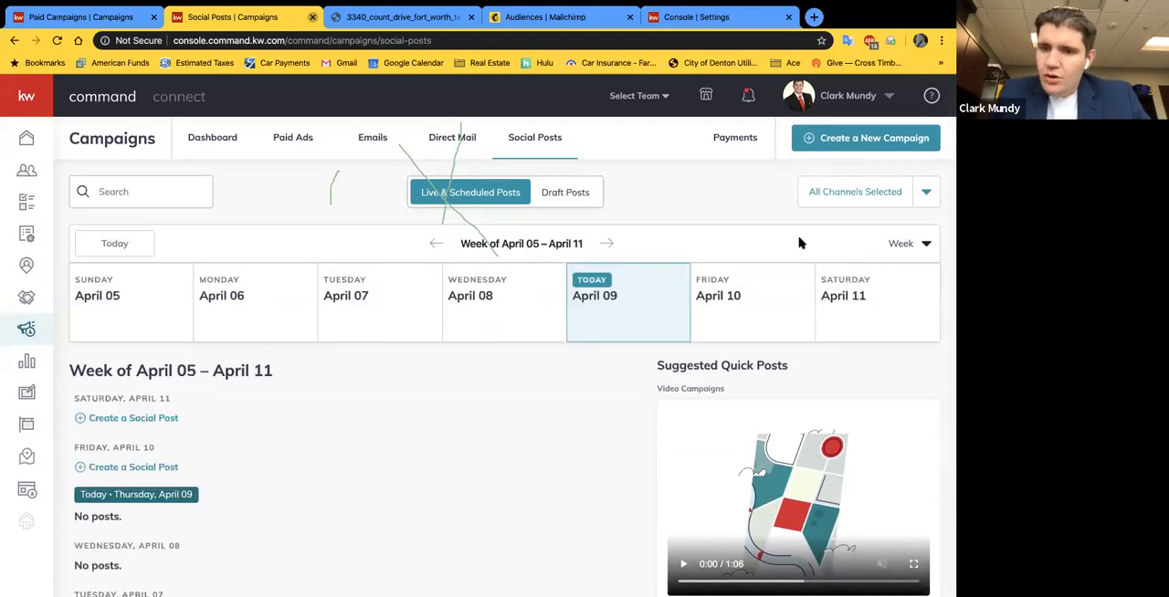
Step: View the social post calendar by month for April 2020 and restore the weekly view
left_click(924, 245)
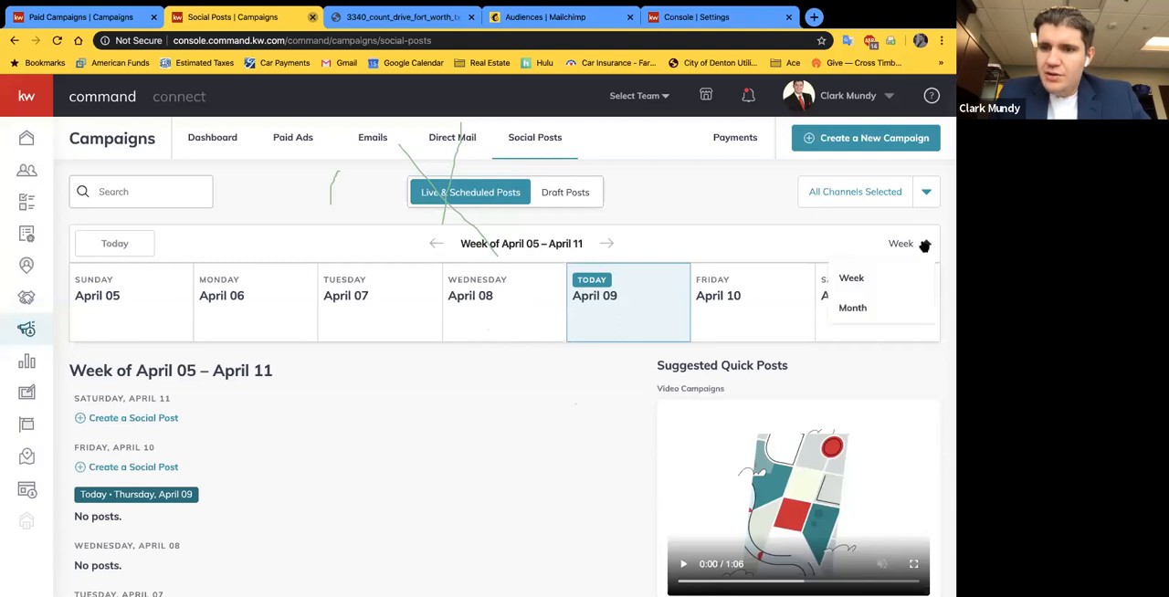
left_click(852, 309)
scroll(560, 392, "down", 1)
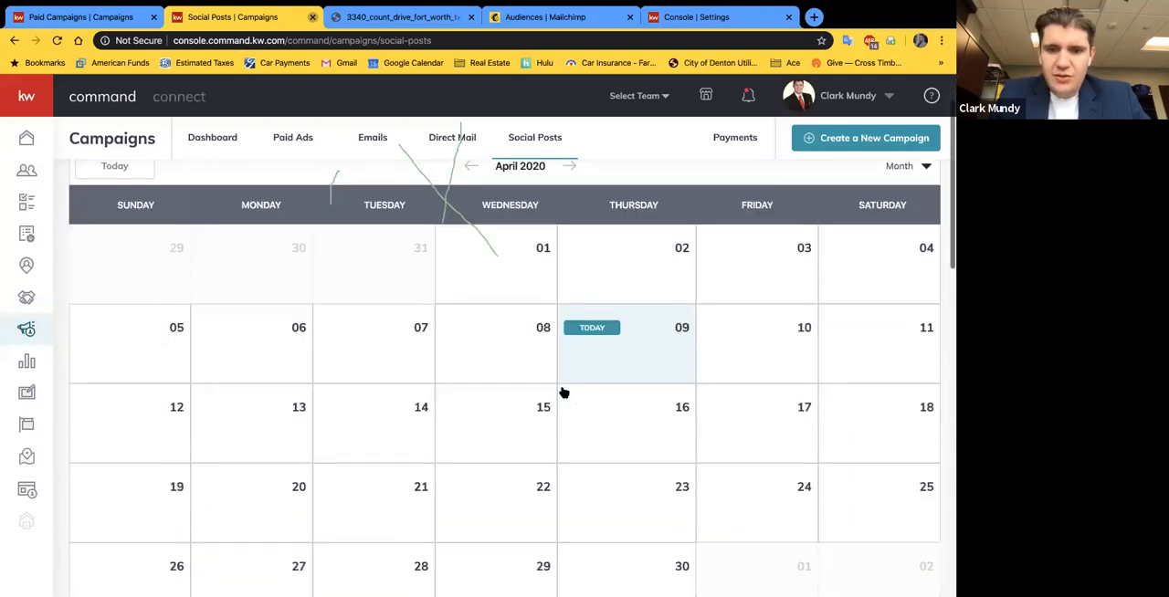
scroll(562, 391, "up", 1)
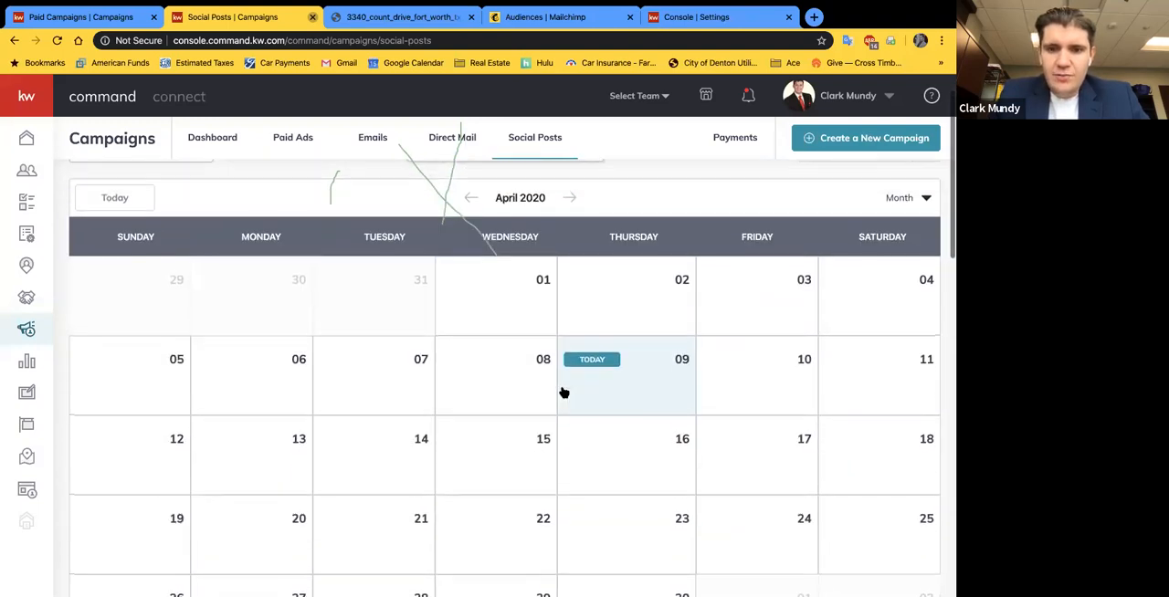
left_click(924, 199)
left_click(889, 224)
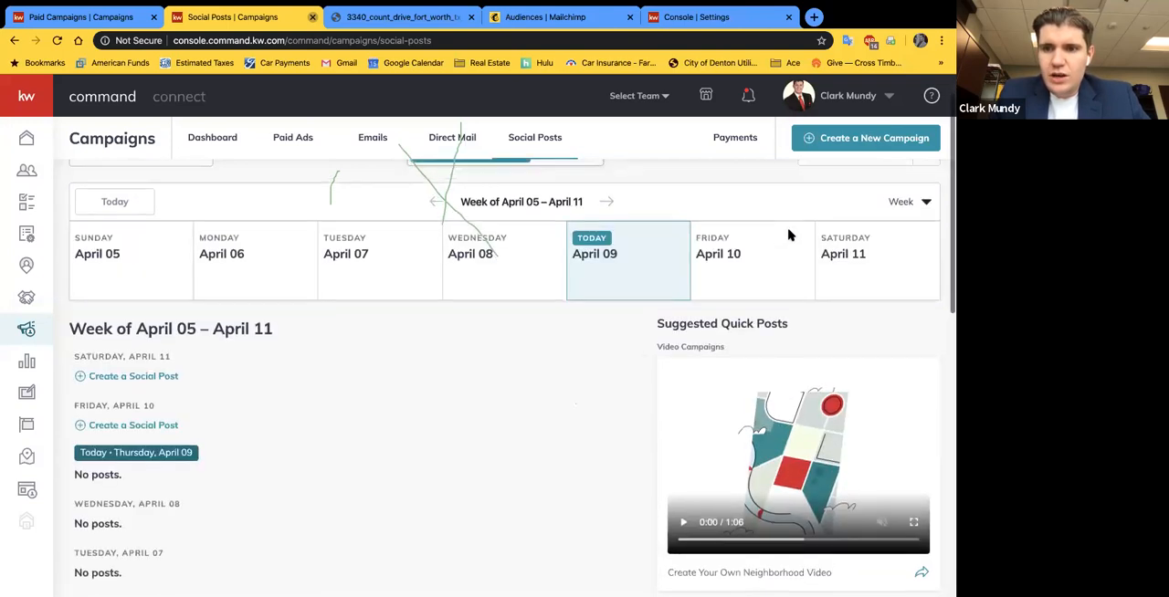
scroll(807, 219, "up", 1)
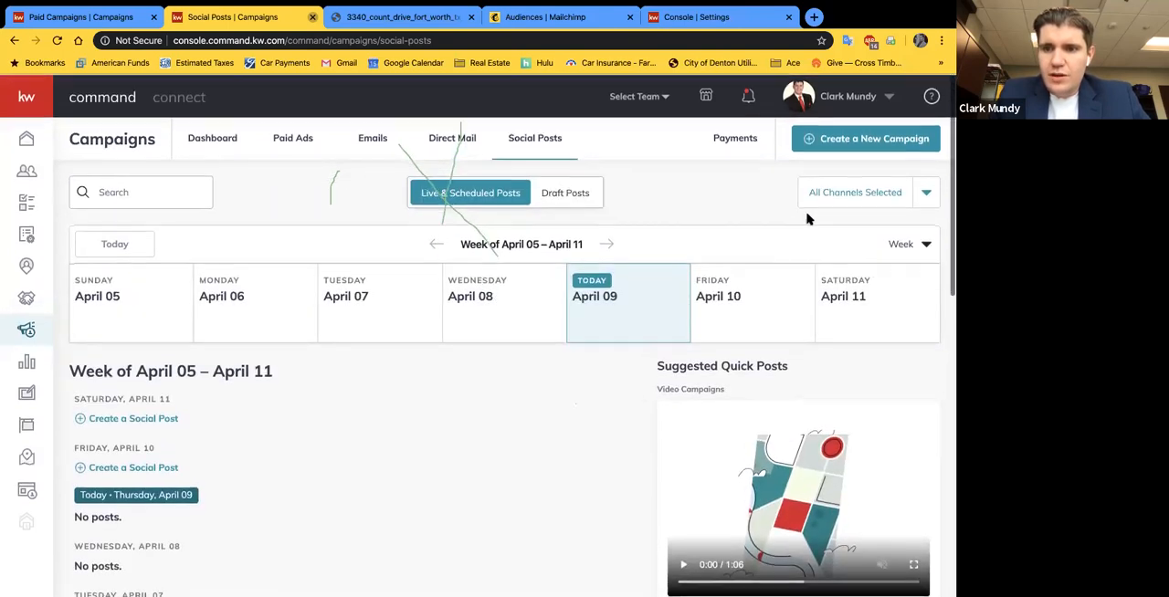
Step: View the channel filter options and the draft posts, and return to the live and scheduled posts
left_click(928, 191)
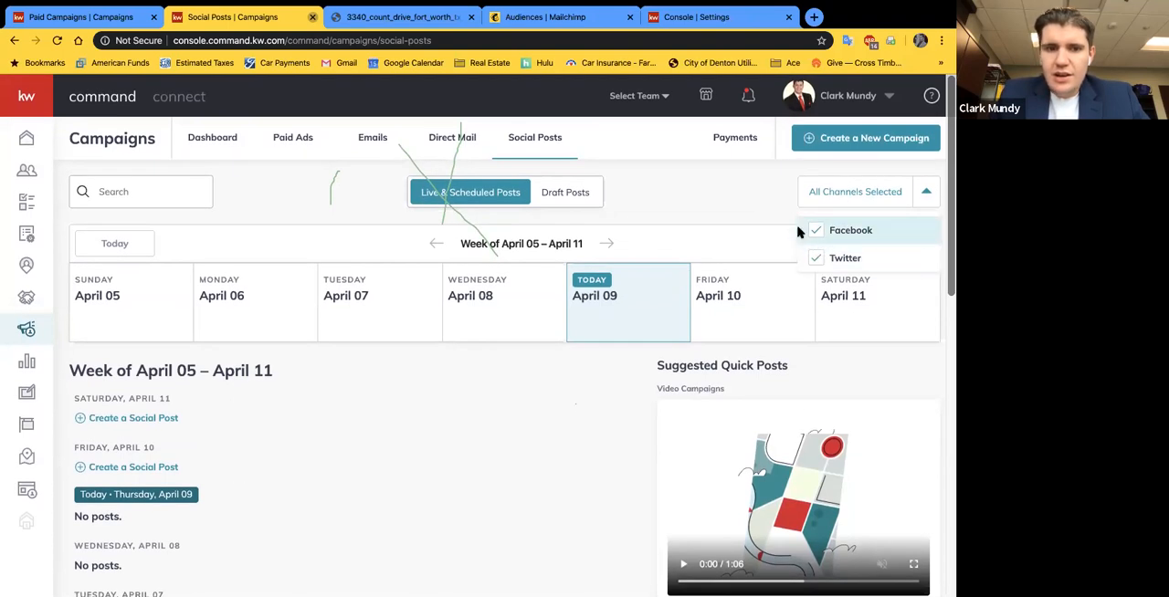
left_click(707, 206)
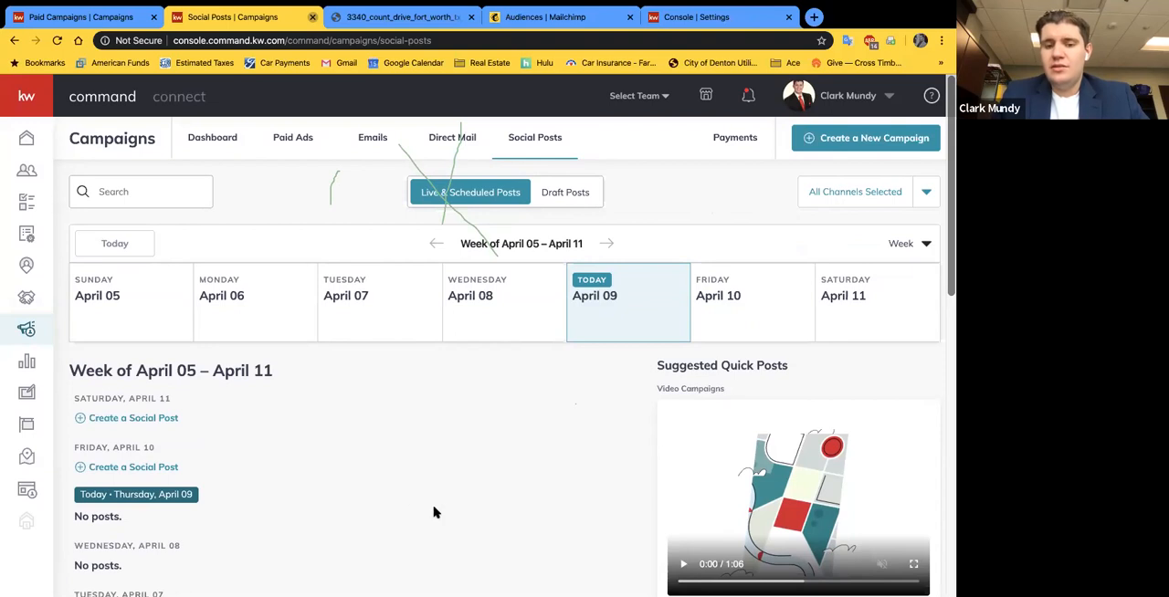
left_click(920, 196)
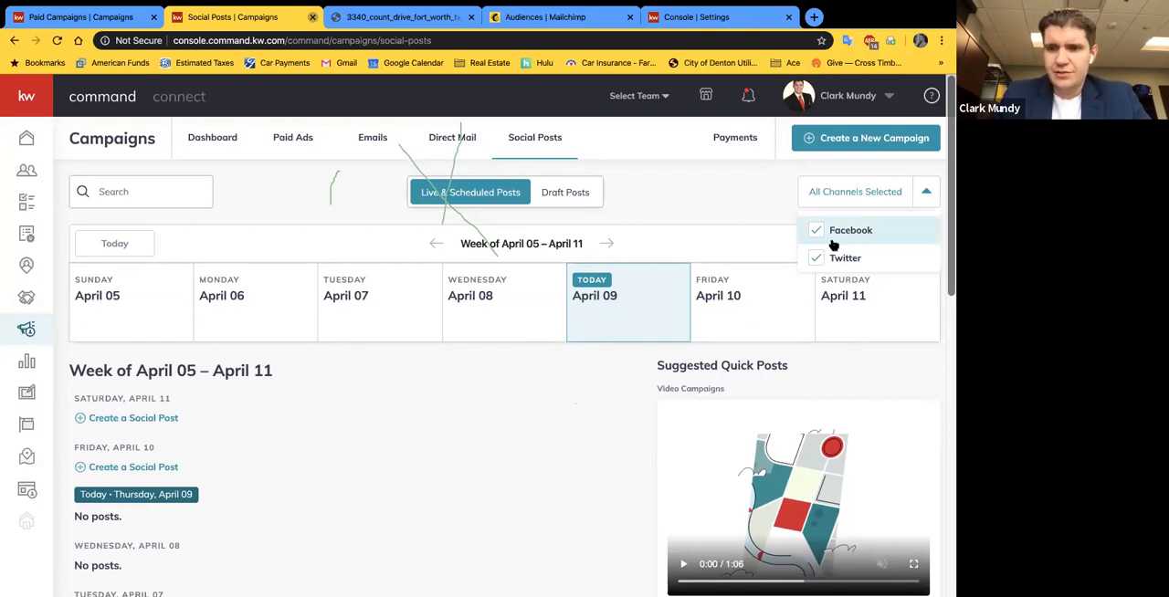
left_click(924, 192)
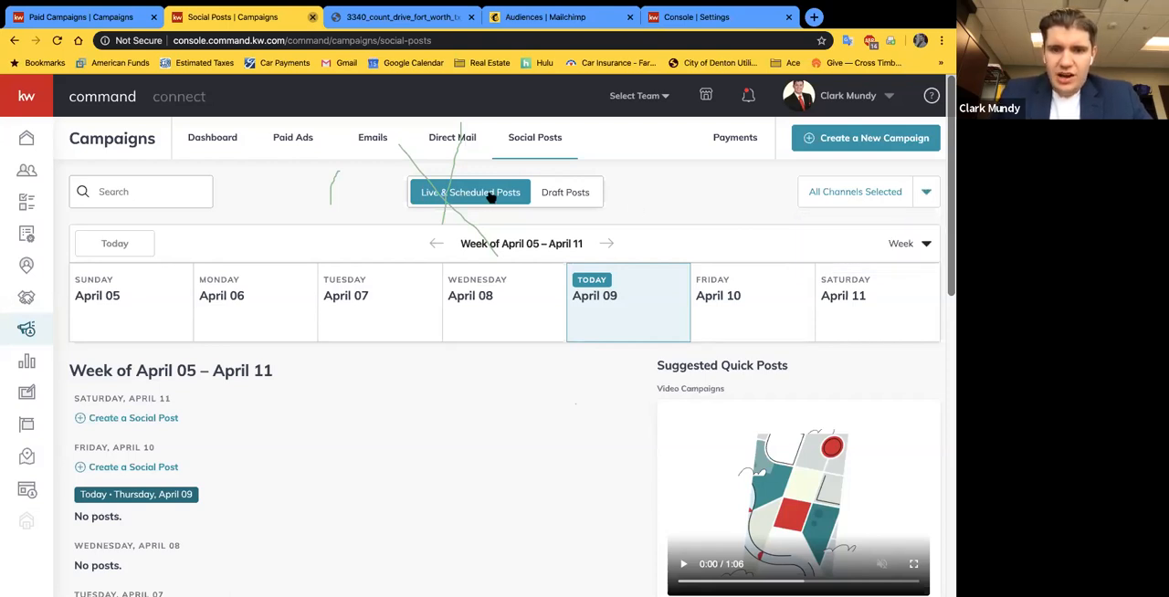
left_click(562, 194)
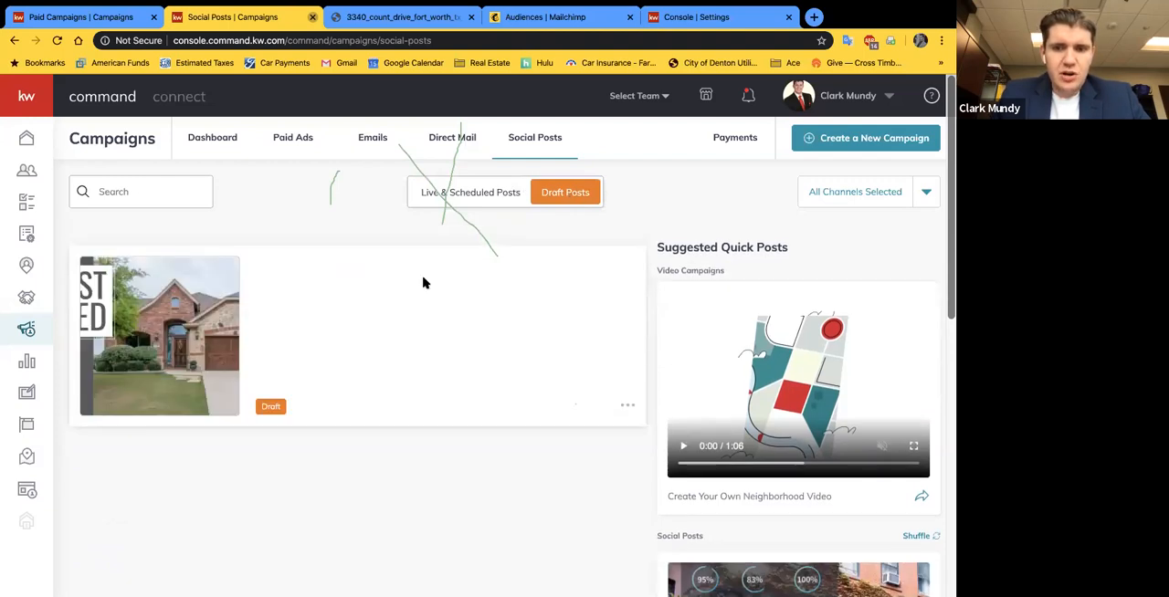
left_click(438, 198)
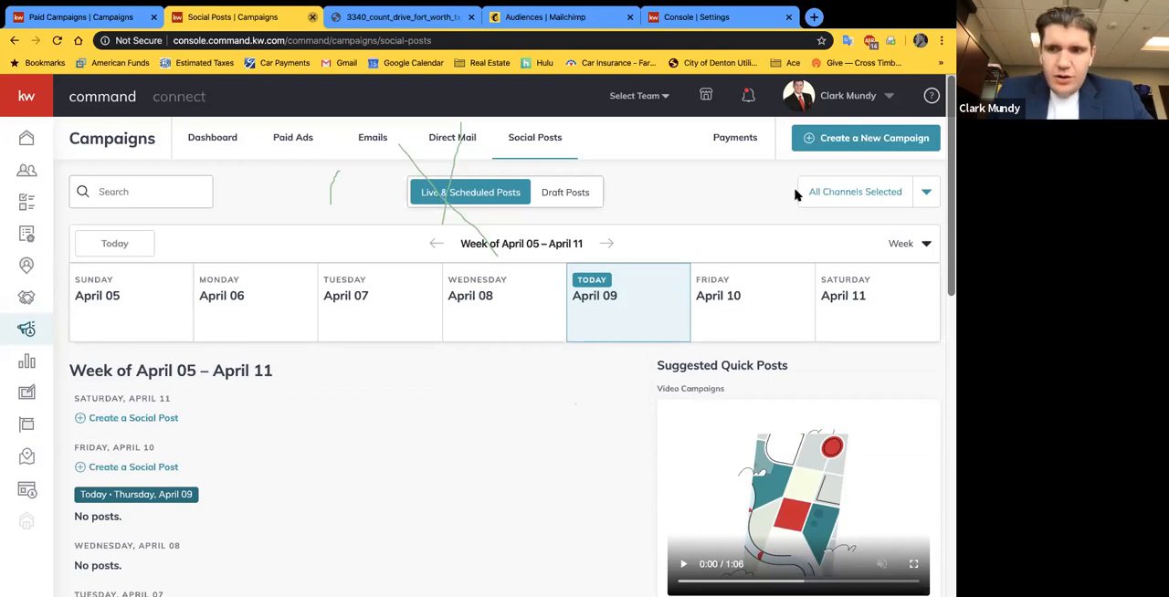
Step: Start a new Social Post campaign and highlight the tip about keeping the post text short
left_click(895, 149)
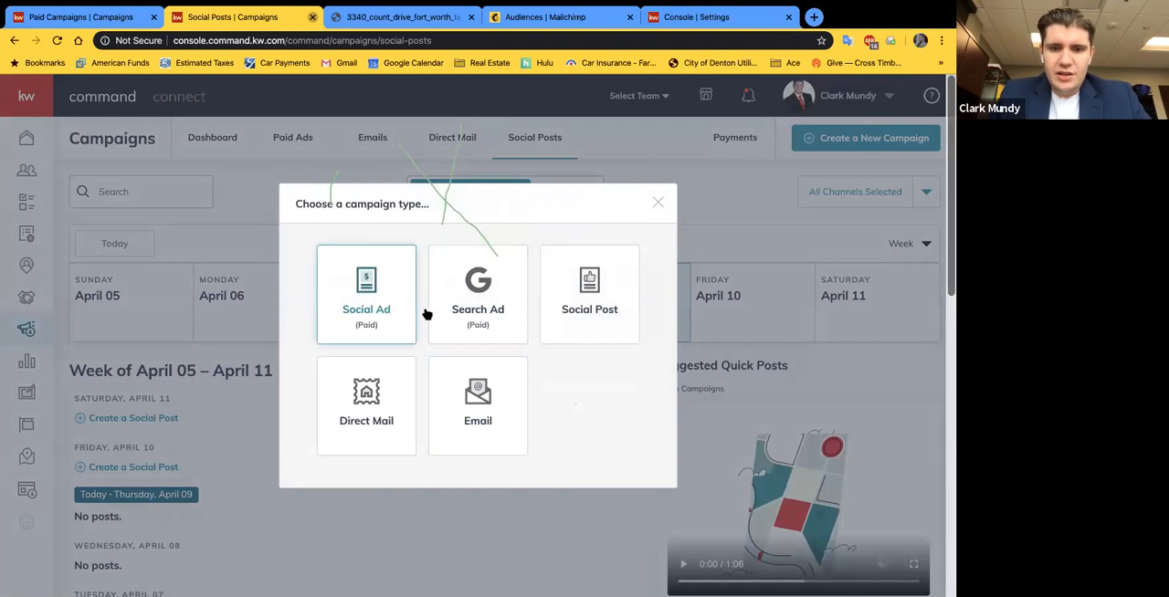
left_click(609, 335)
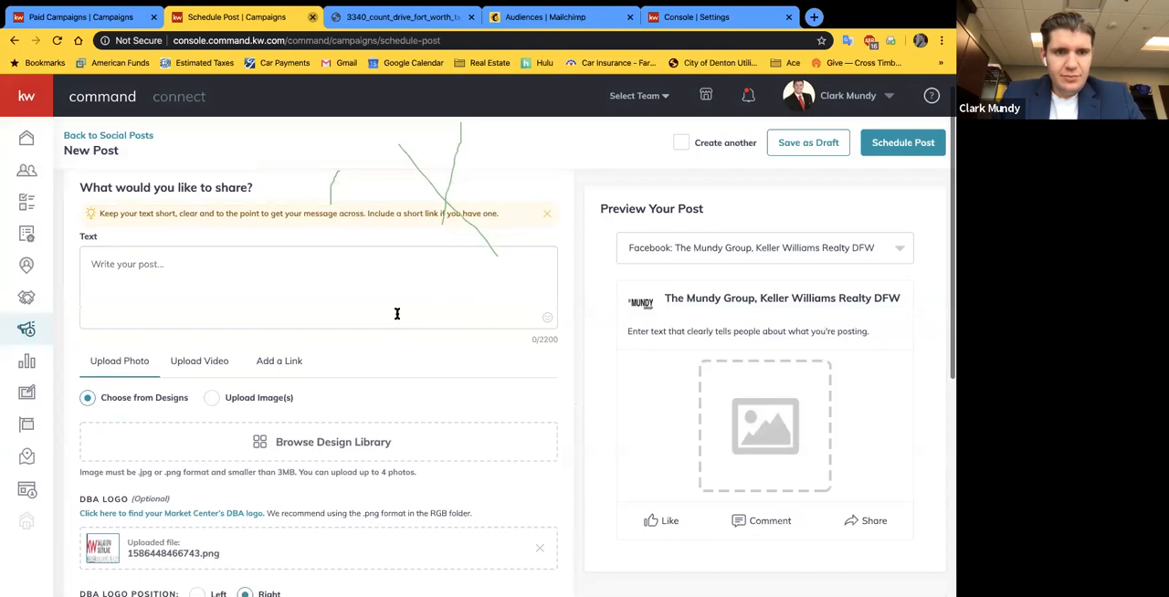
left_click_drag(109, 232, 499, 239)
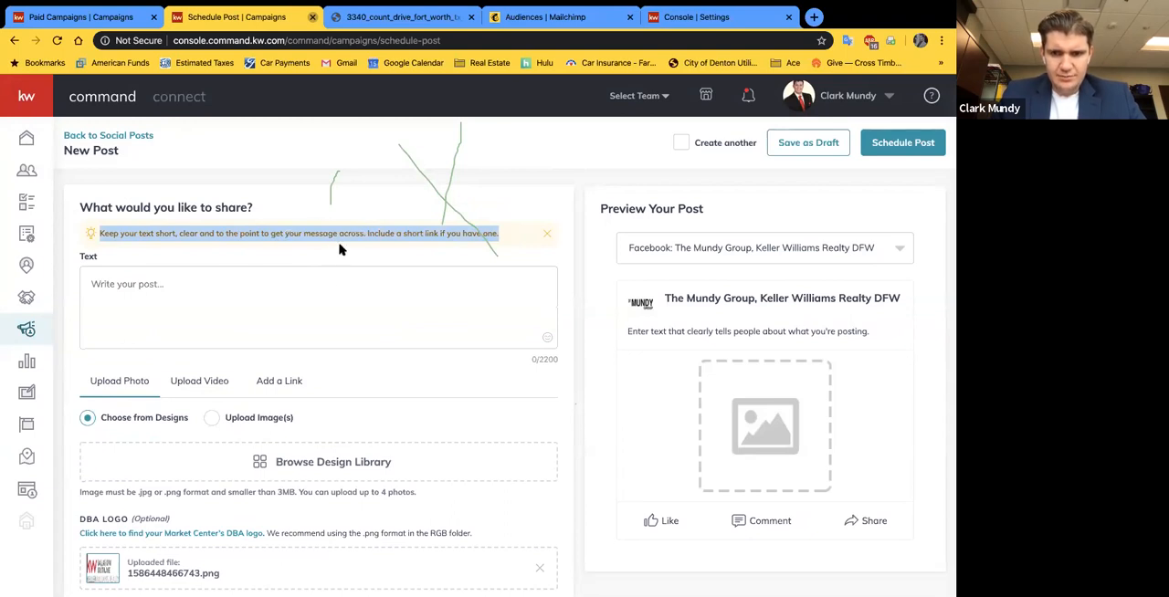
left_click(326, 198)
Step: Examine the preview account options, the post text field, and the photo and DBA logo settings of the new post
scroll(503, 302, "down", 1)
left_click(904, 246)
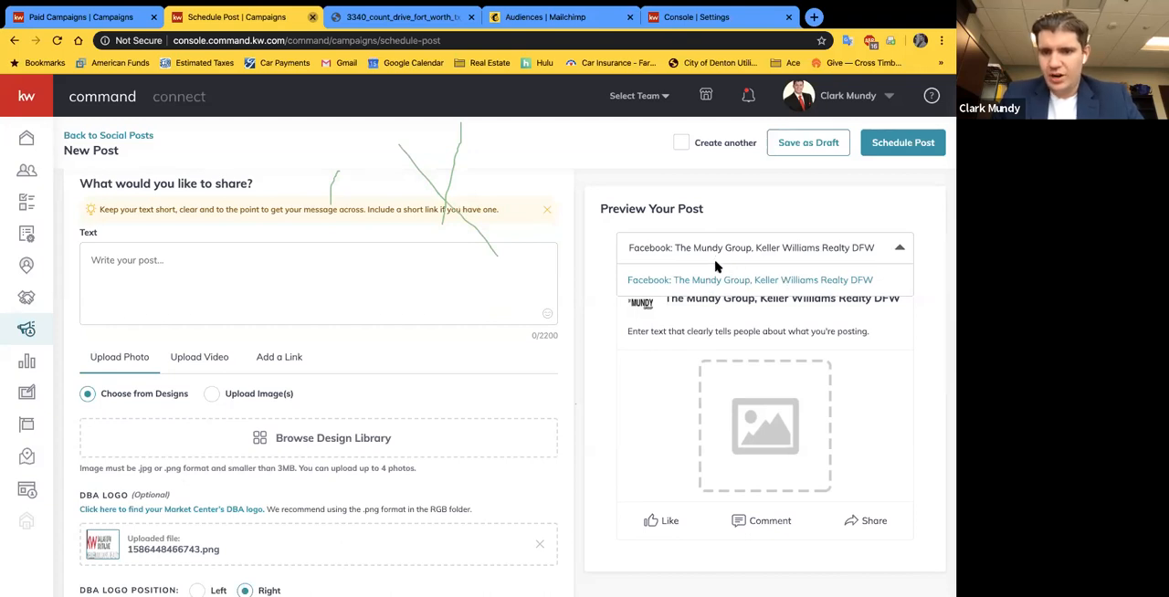
left_click(751, 205)
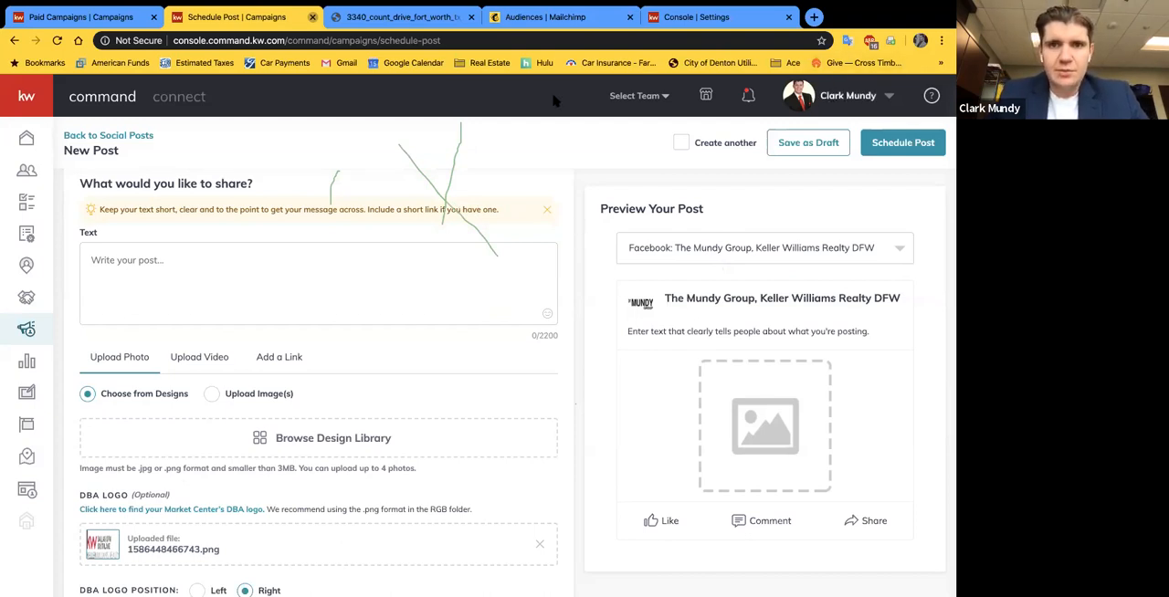
left_click(156, 272)
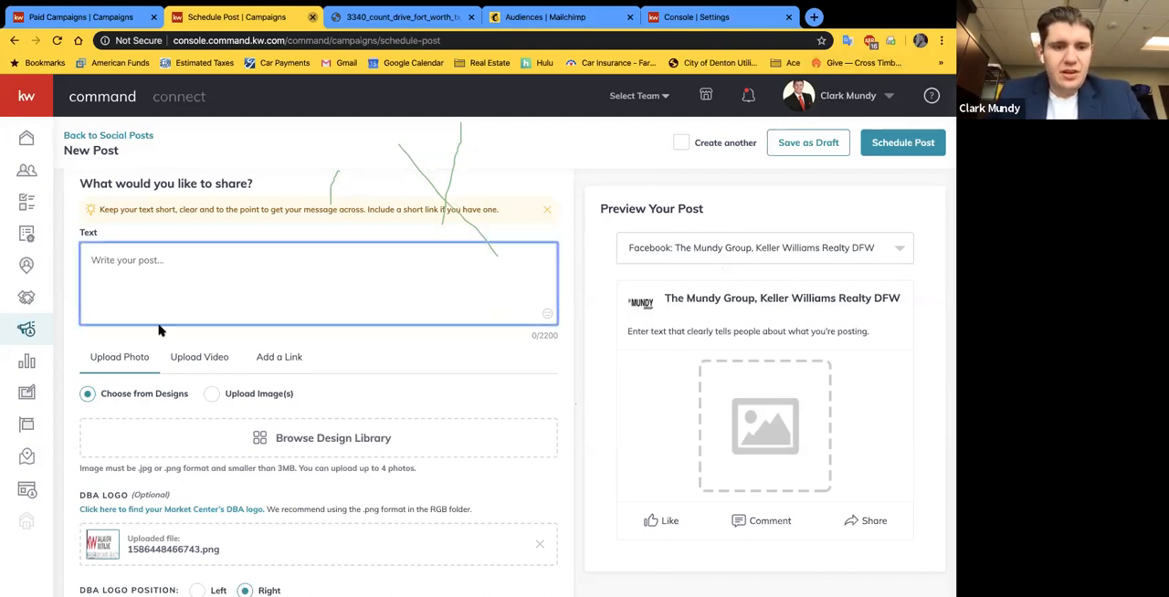
scroll(239, 309, "down", 1)
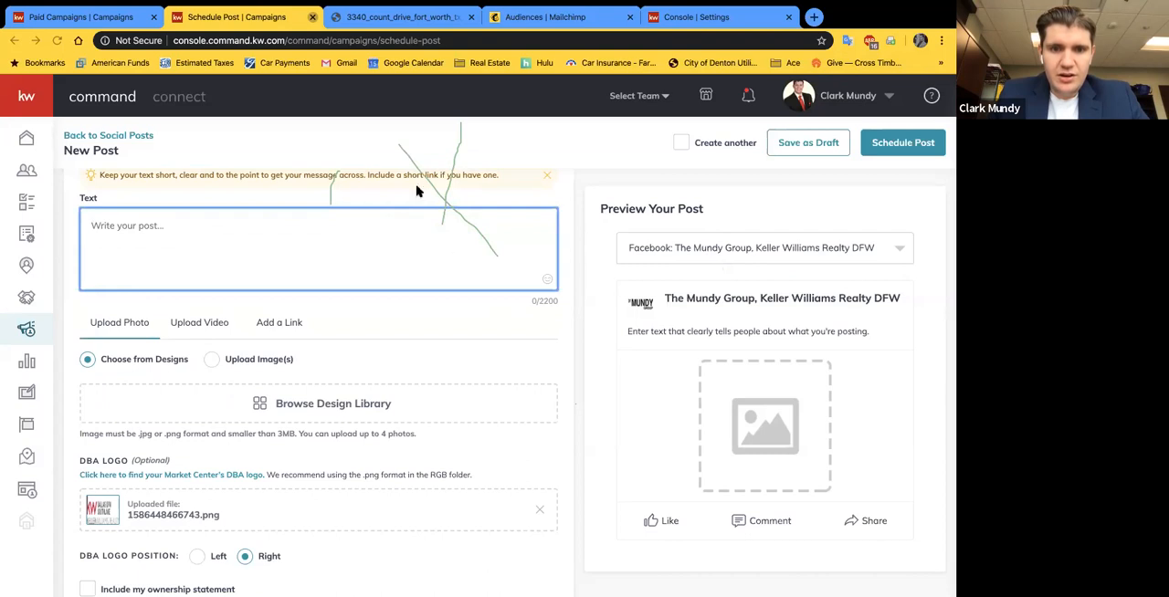
left_click(490, 323)
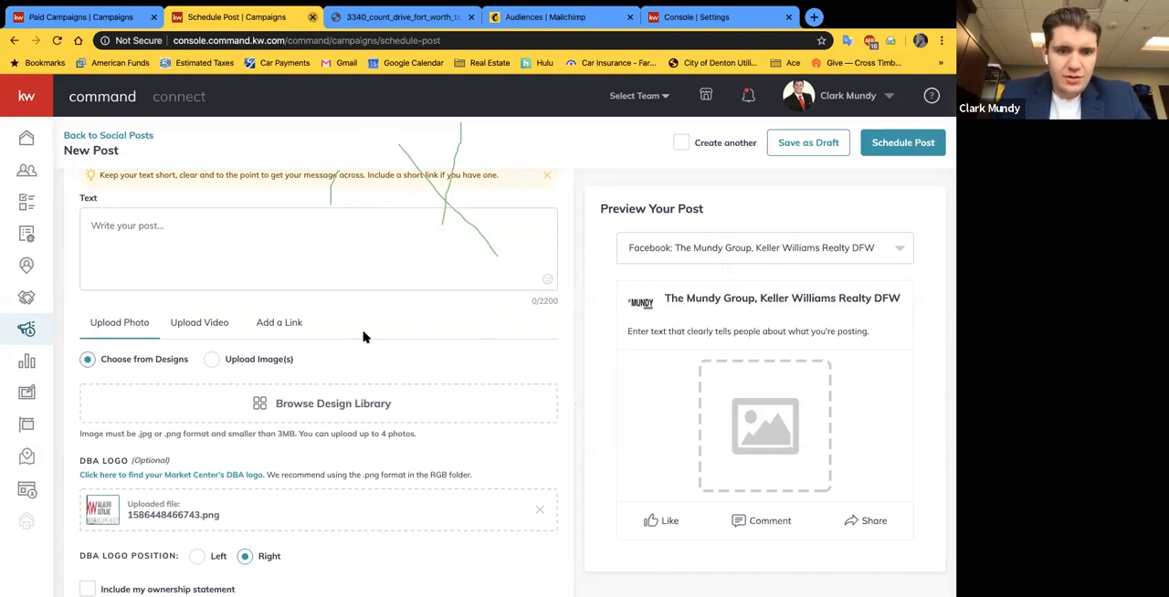
scroll(339, 342, "down", 1)
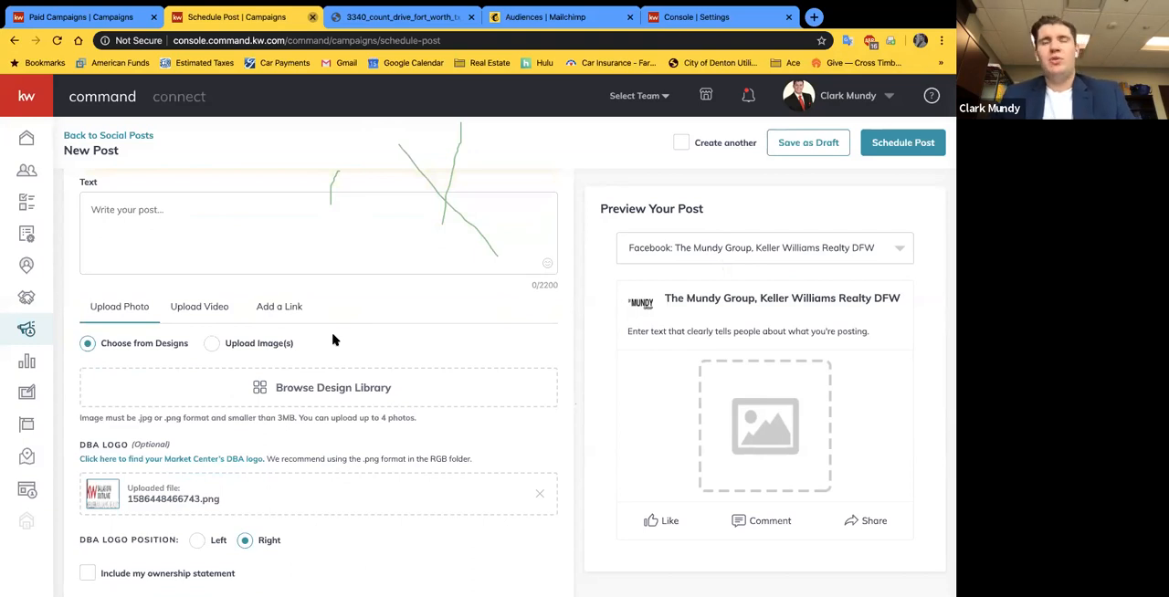
scroll(193, 315, "down", 1)
Step: Highlight the video upload requirements, add the first Briarwyck neighborhood video from the design library, and remove it from the post
left_click(191, 289)
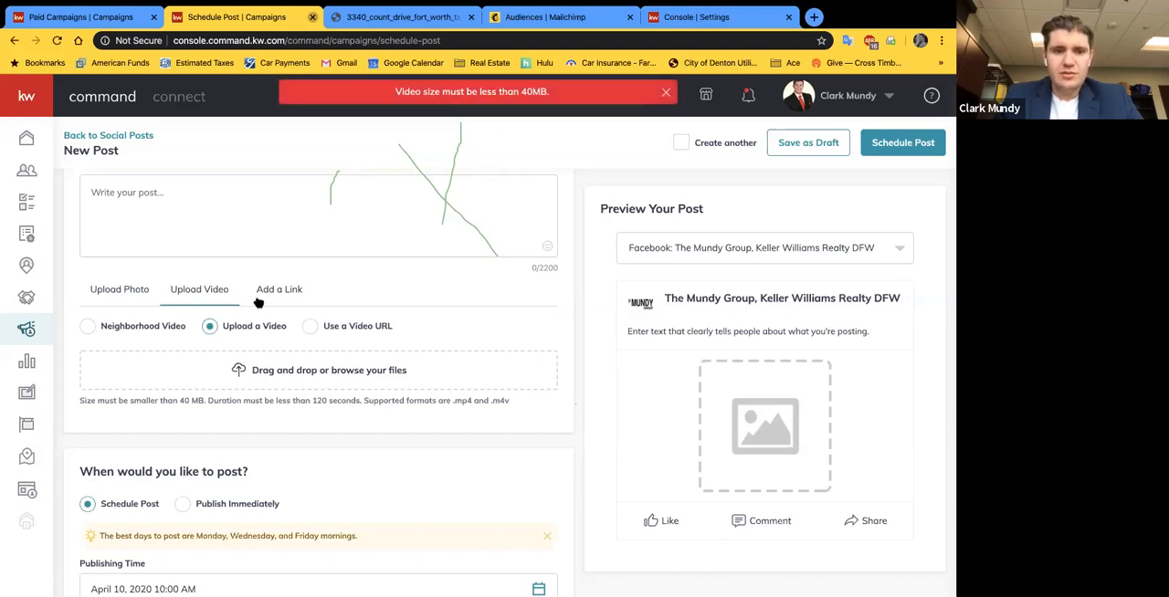
left_click_drag(79, 399, 513, 404)
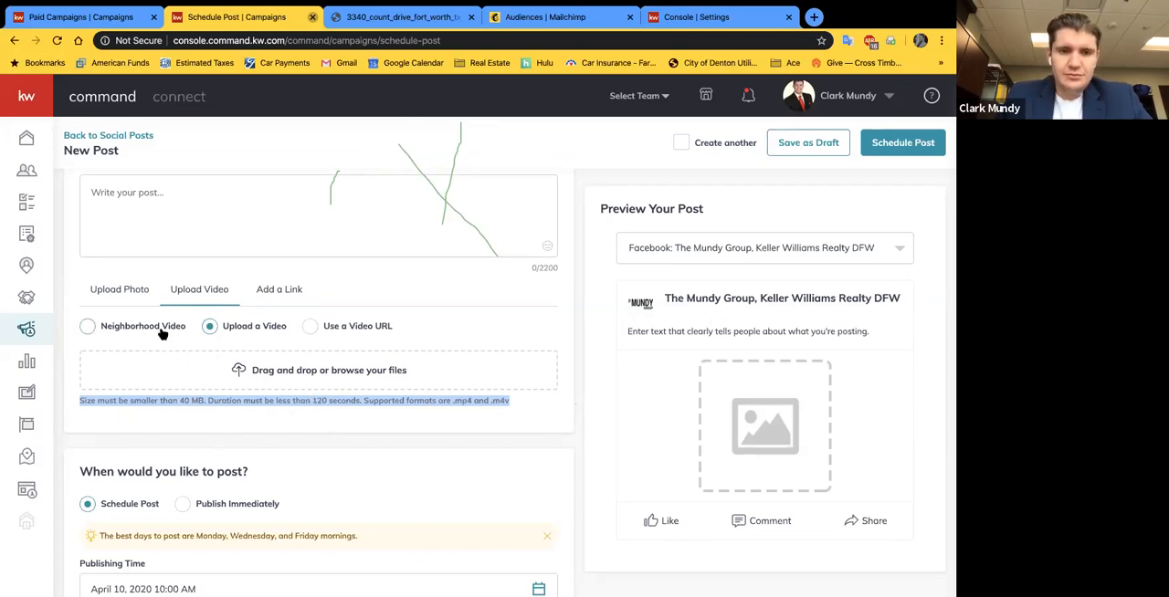
left_click(106, 328)
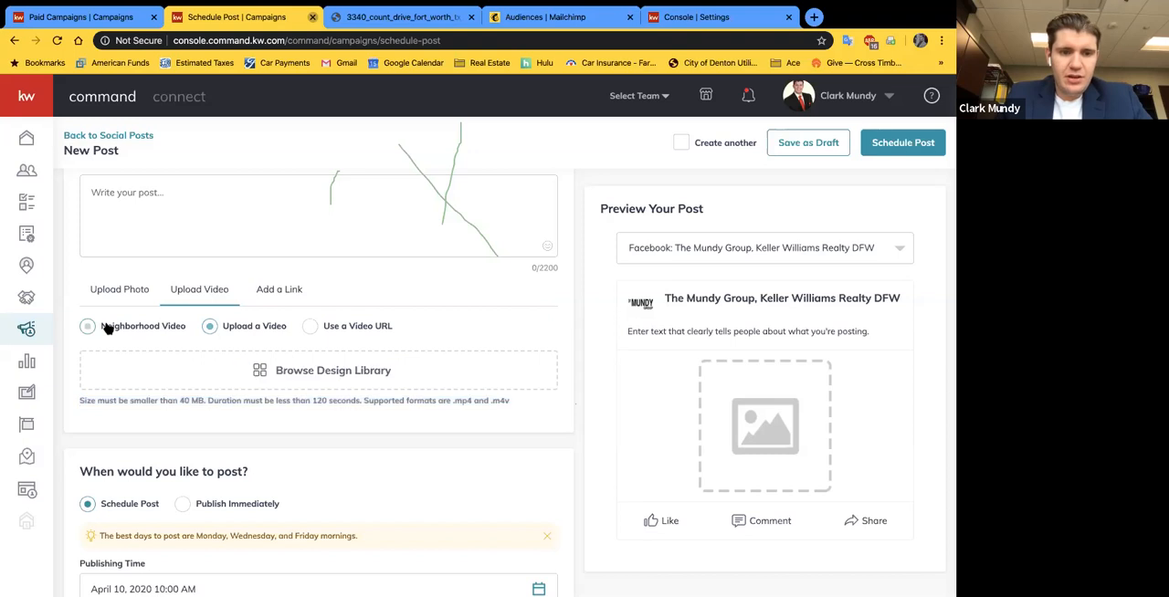
left_click(306, 374)
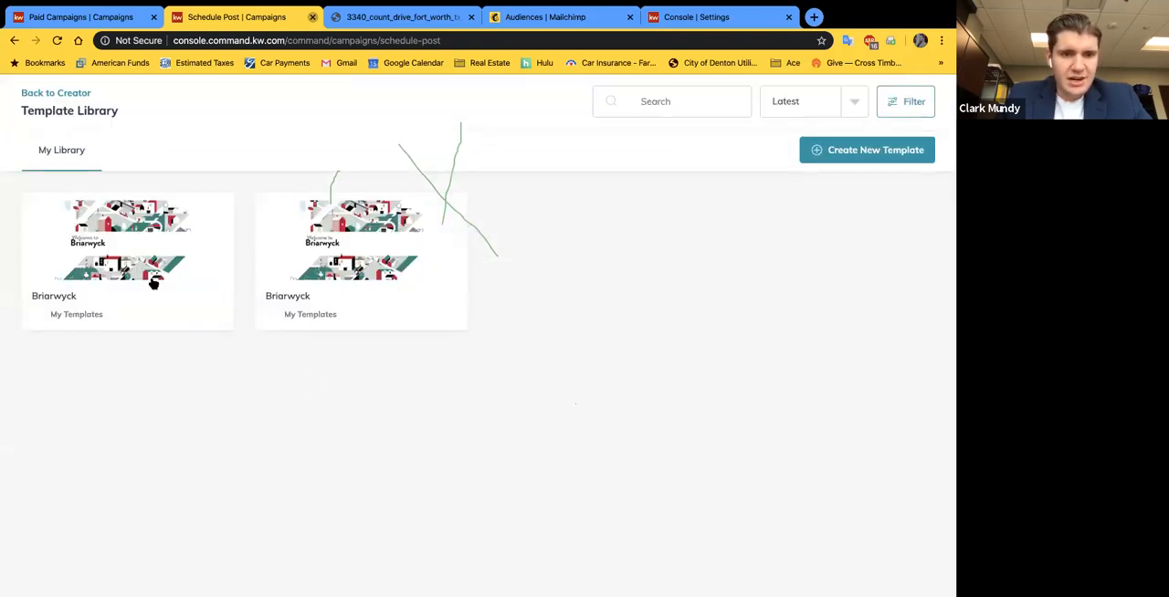
left_click(127, 274)
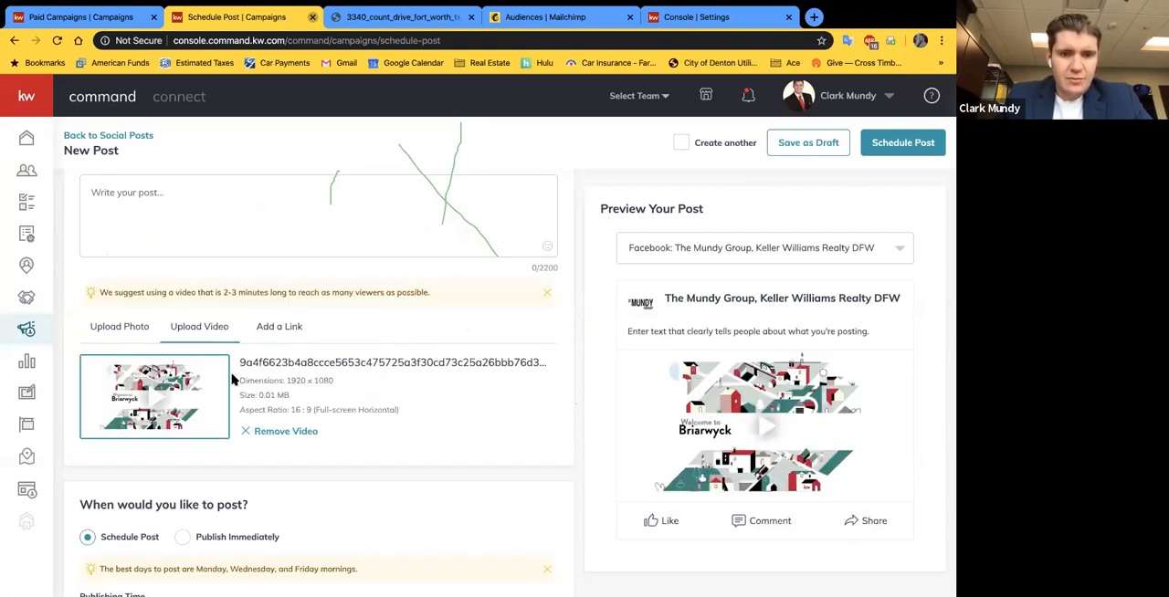
left_click(269, 432)
Step: View the option for adding a link to the post and return to the video upload options
left_click(272, 292)
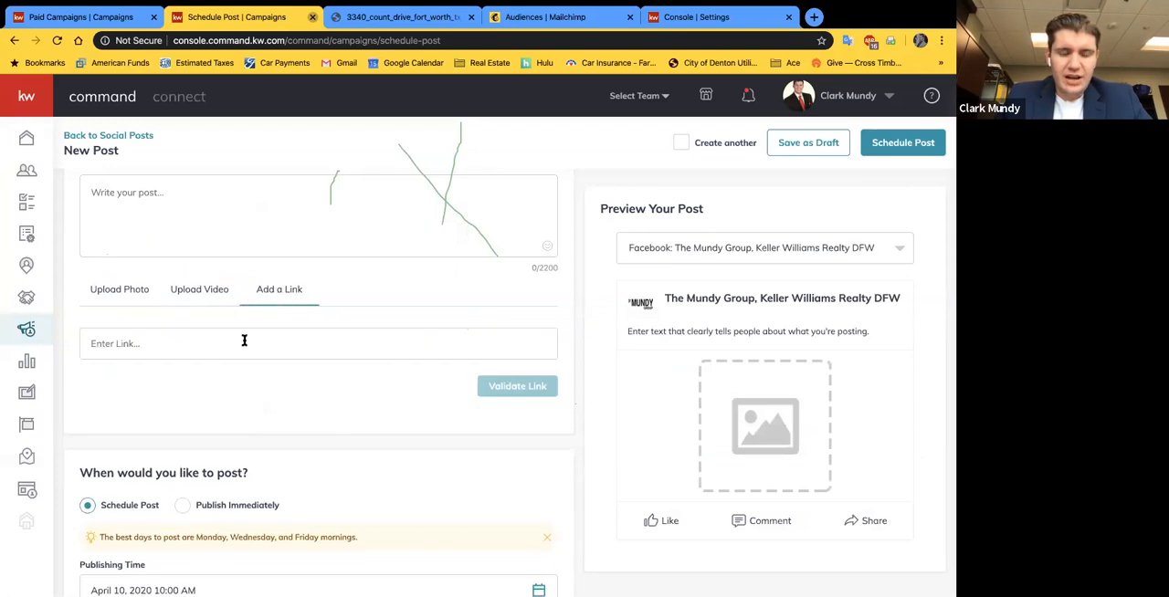
left_click(224, 344)
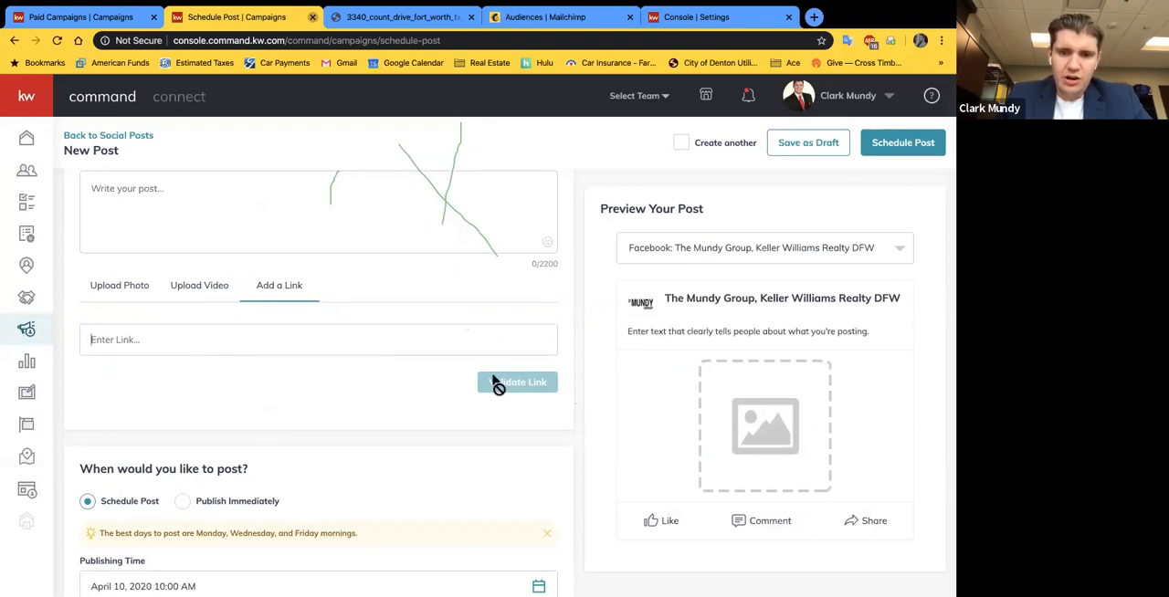
left_click(189, 288)
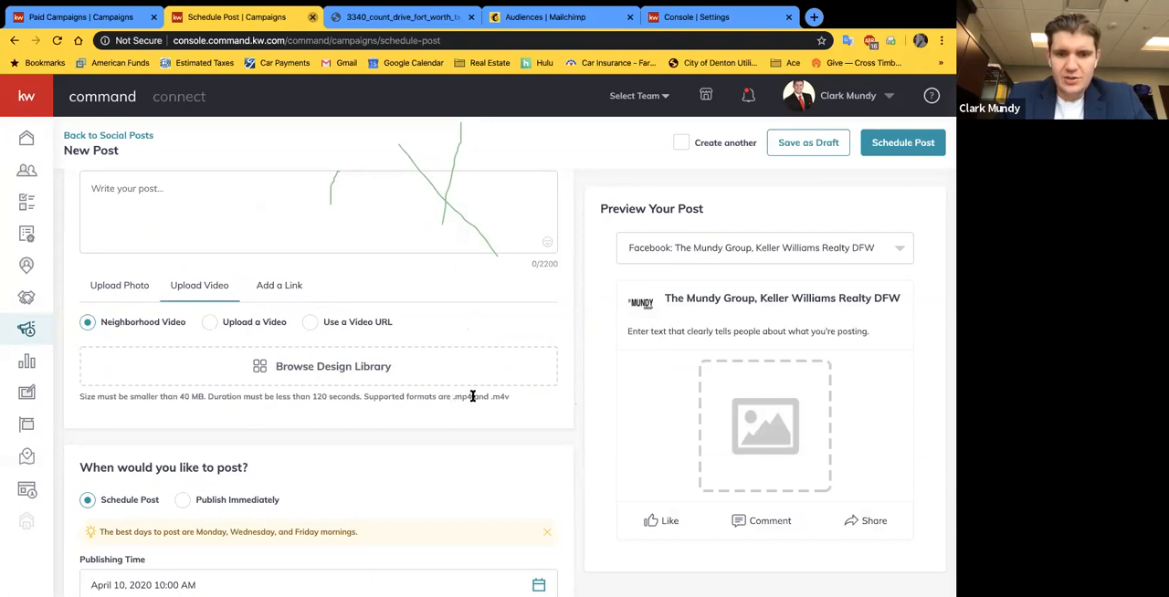
scroll(446, 410, "down", 1)
scroll(224, 277, "up", 1)
scroll(217, 401, "up", 1)
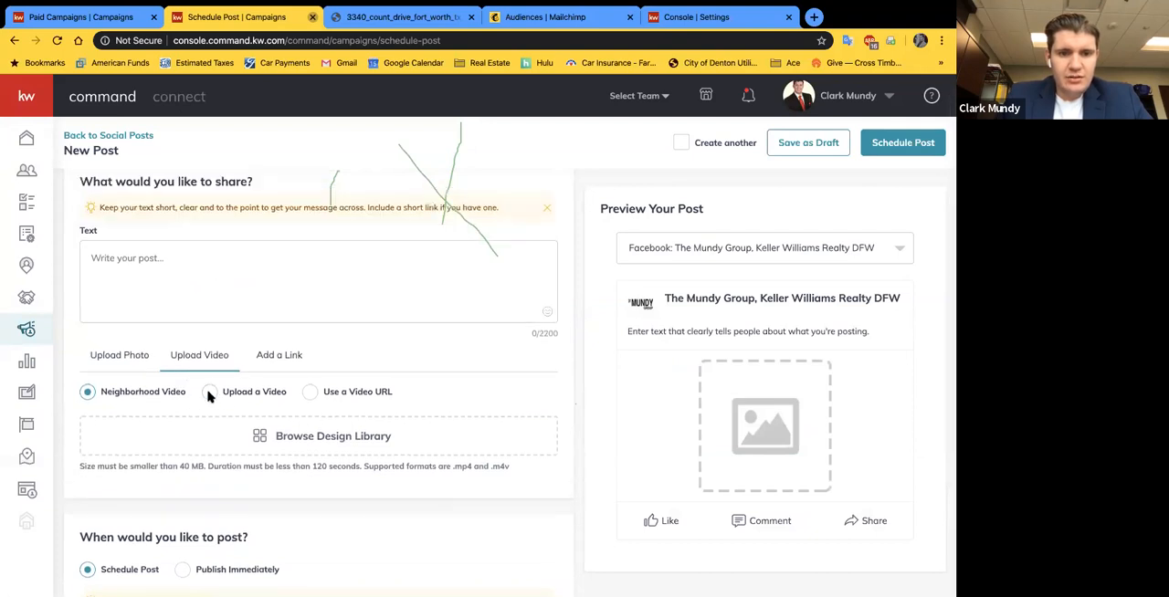
Step: Choose the Count Drive open house template from the design library as the post's photo
left_click(137, 357)
scroll(164, 383, "down", 2)
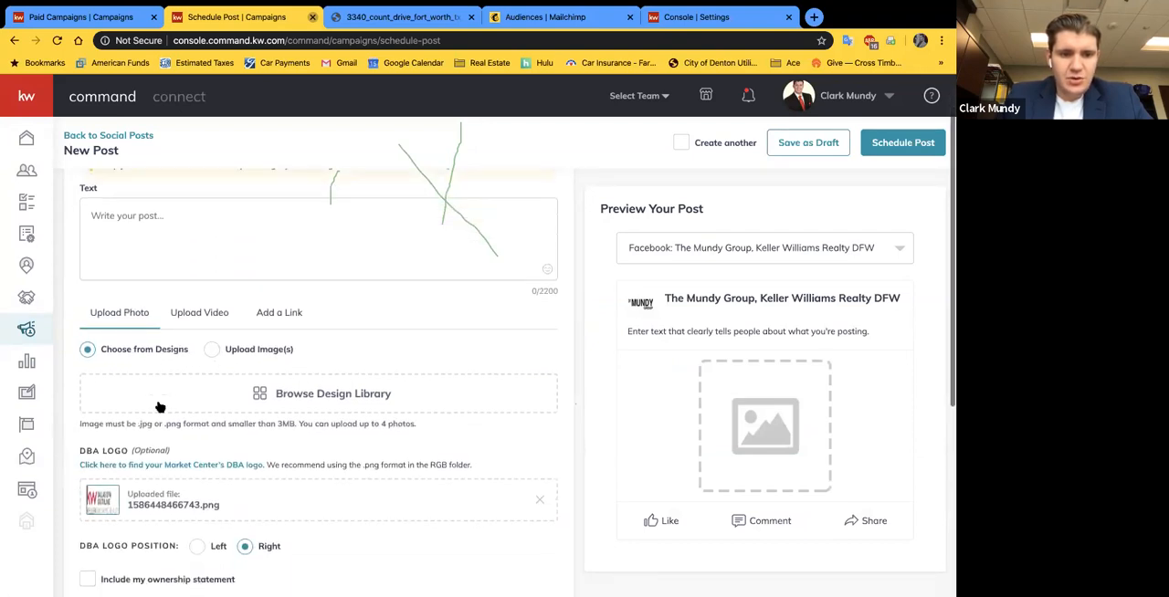
left_click(319, 307)
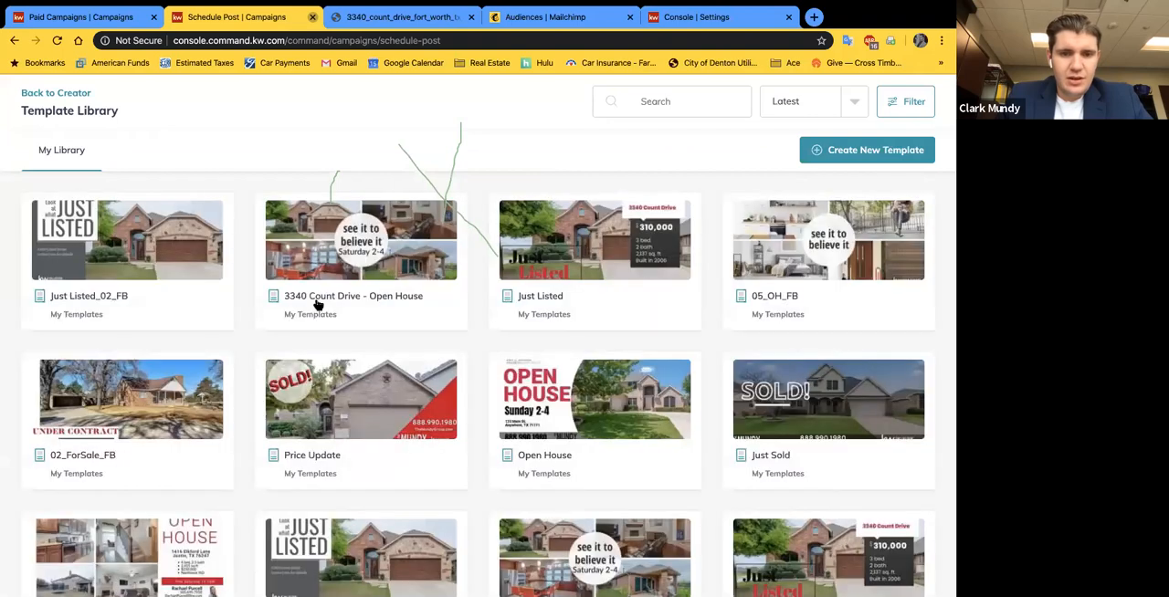
left_click(394, 263)
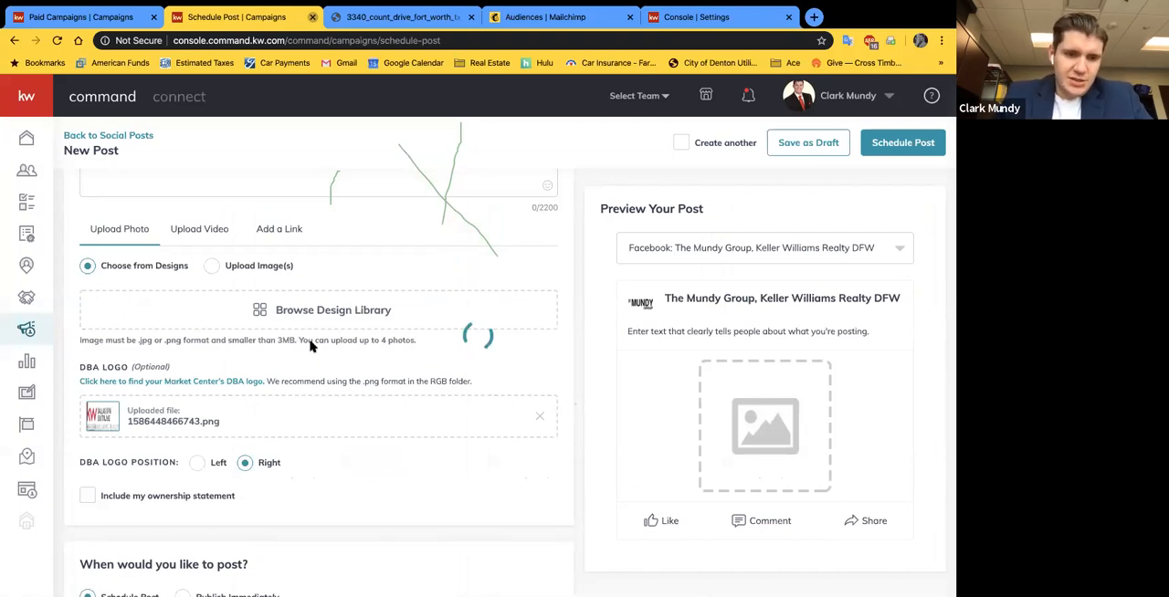
Step: Dismiss the design notice and choose the Count Drive open house template from the design library again
scroll(219, 370, "up", 3)
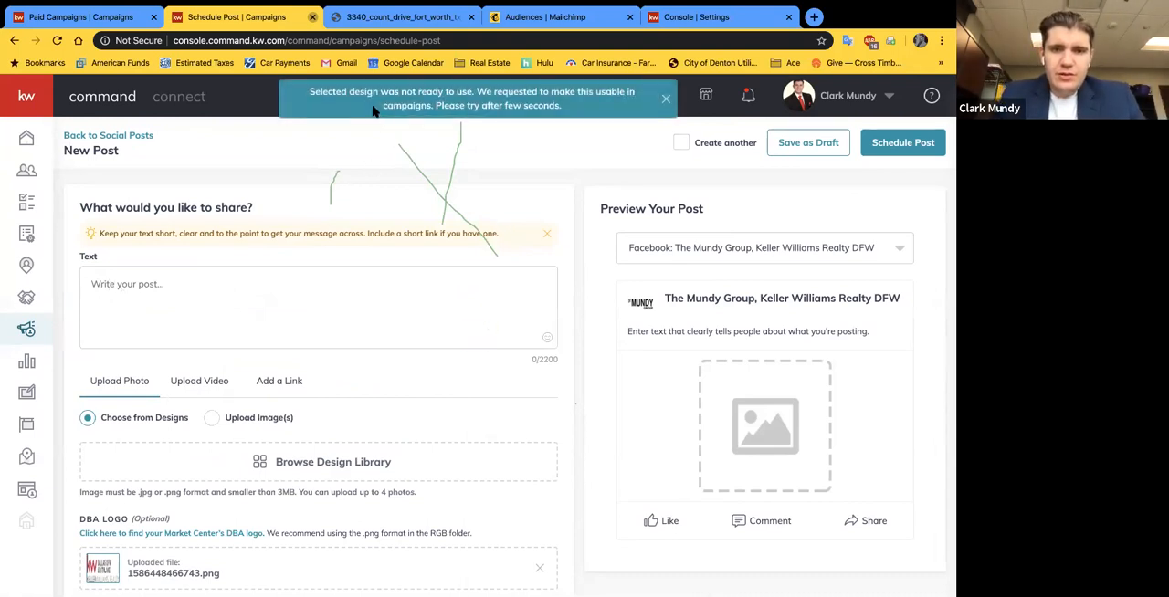
left_click(664, 99)
scroll(280, 378, "down", 1)
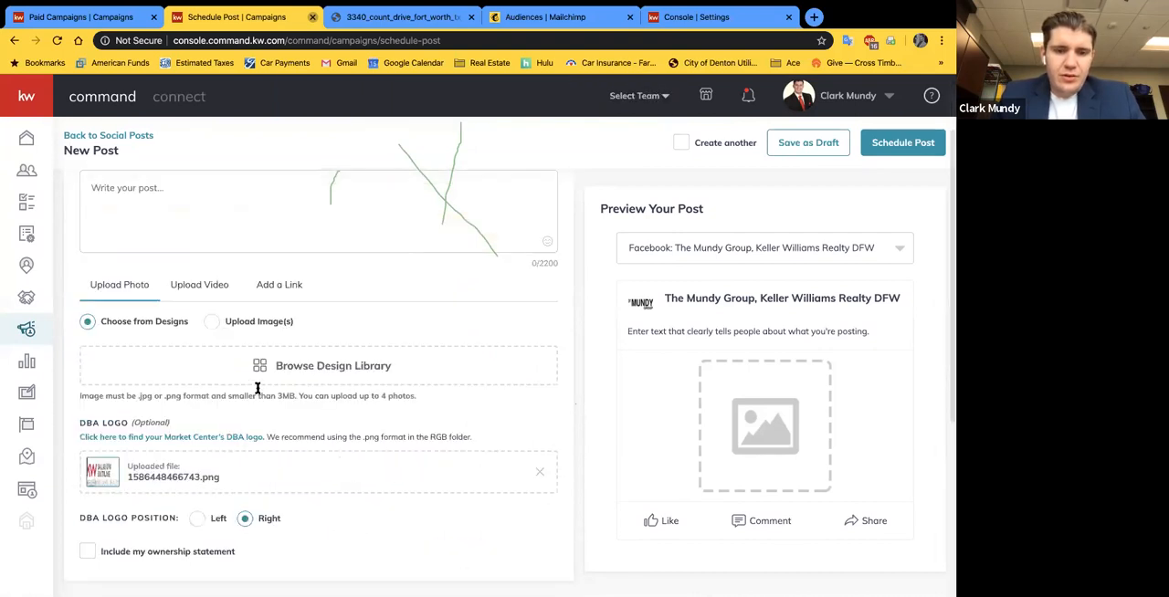
left_click(255, 373)
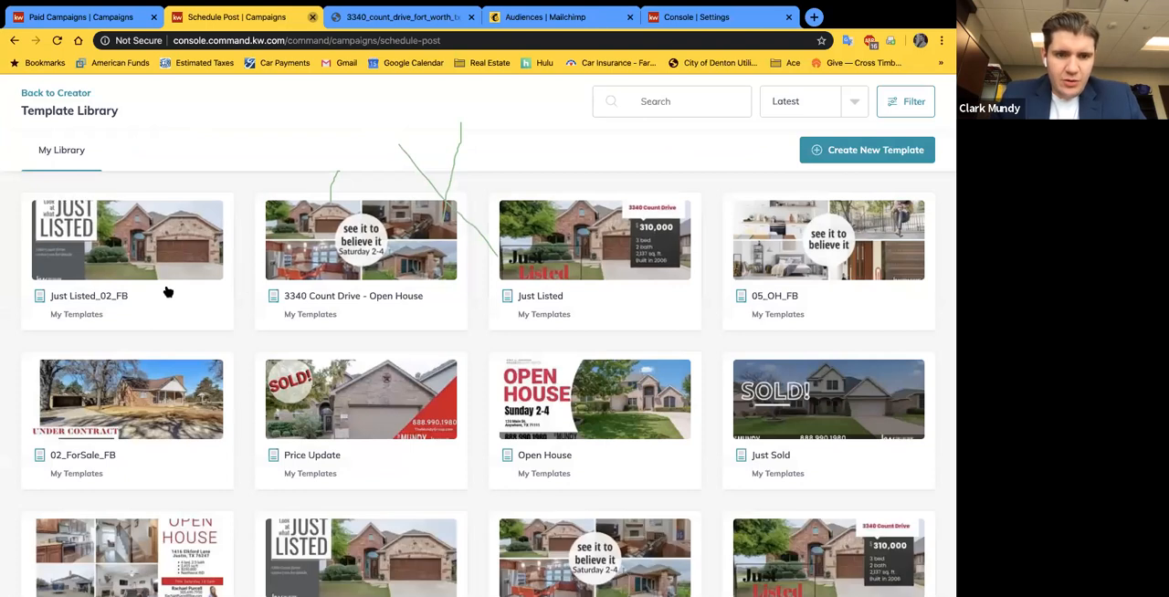
left_click(315, 283)
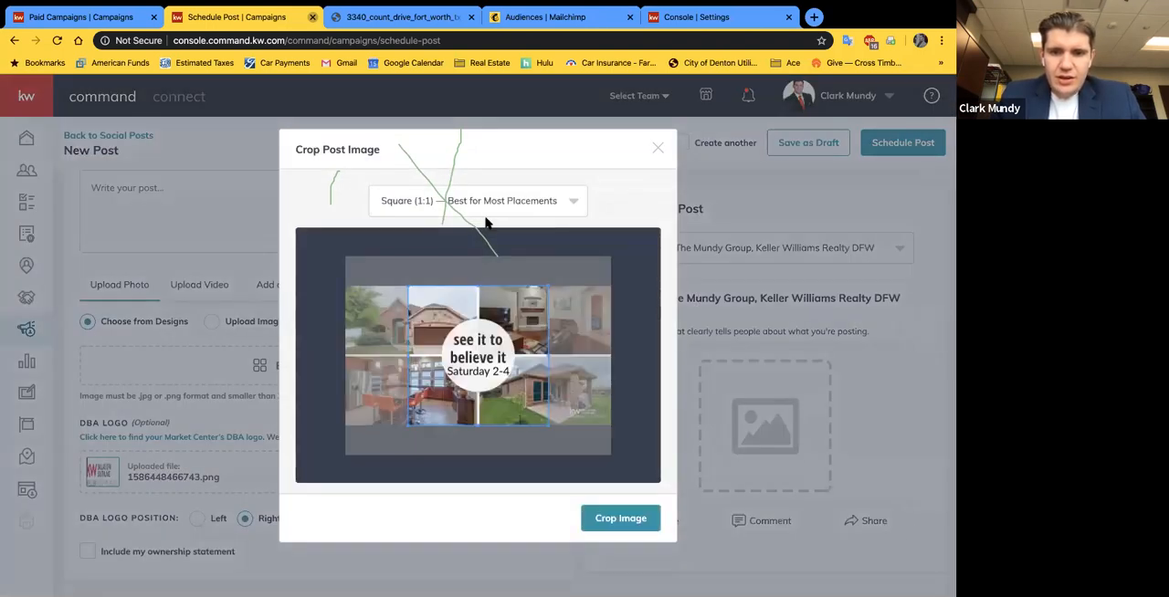
Step: Crop the open house image to the Wide (1.91:1) format and attach it to the post
left_click_drag(442, 353, 491, 356)
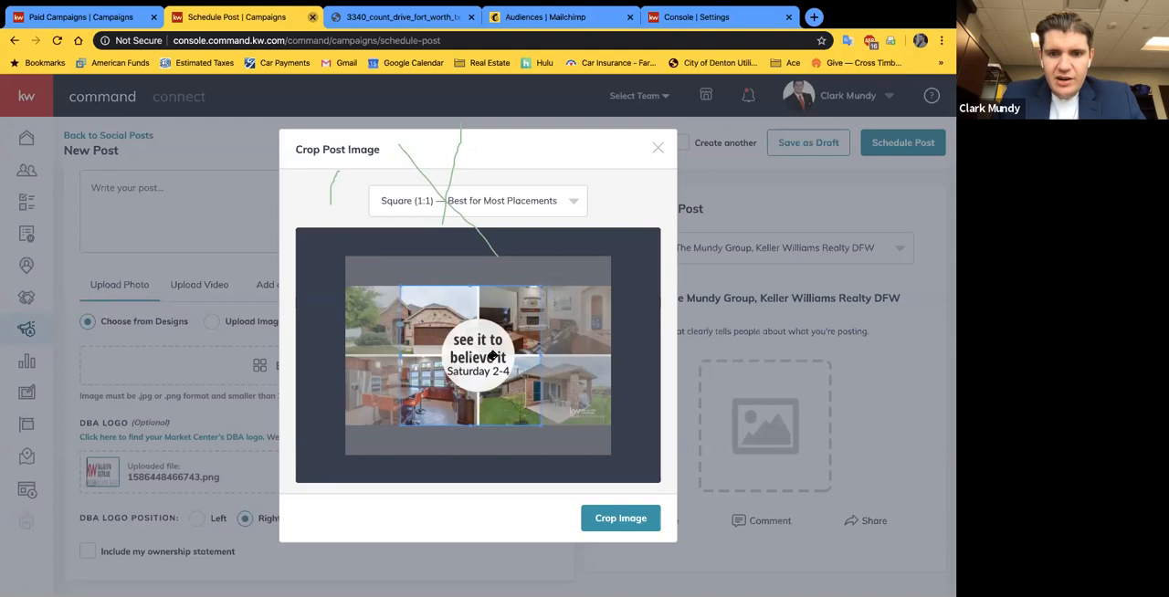
left_click(565, 202)
left_click(513, 263)
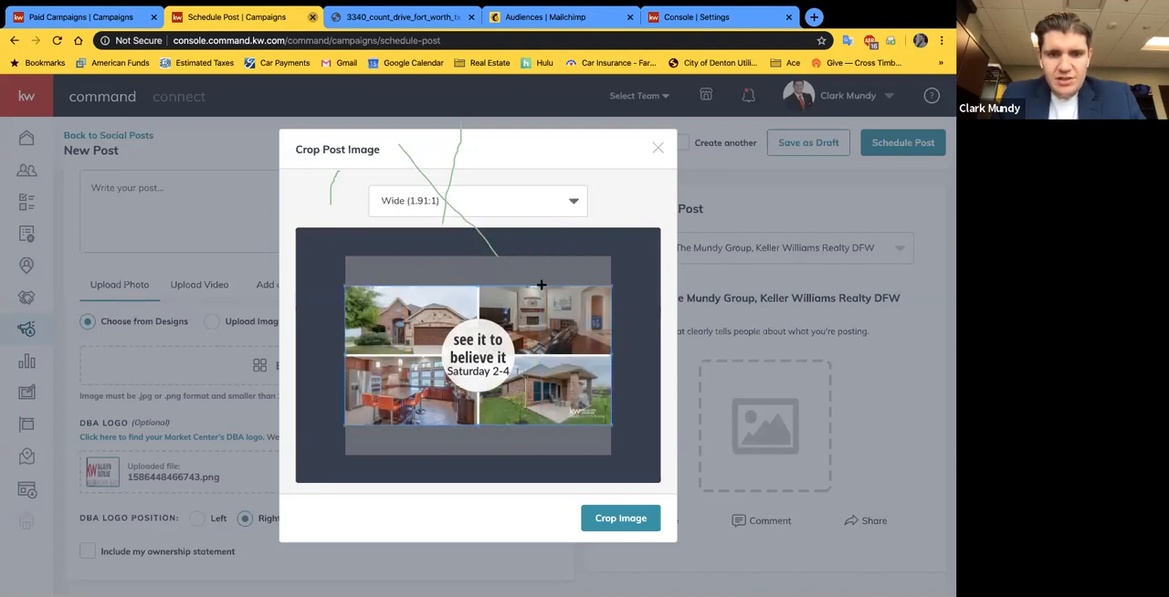
left_click(624, 520)
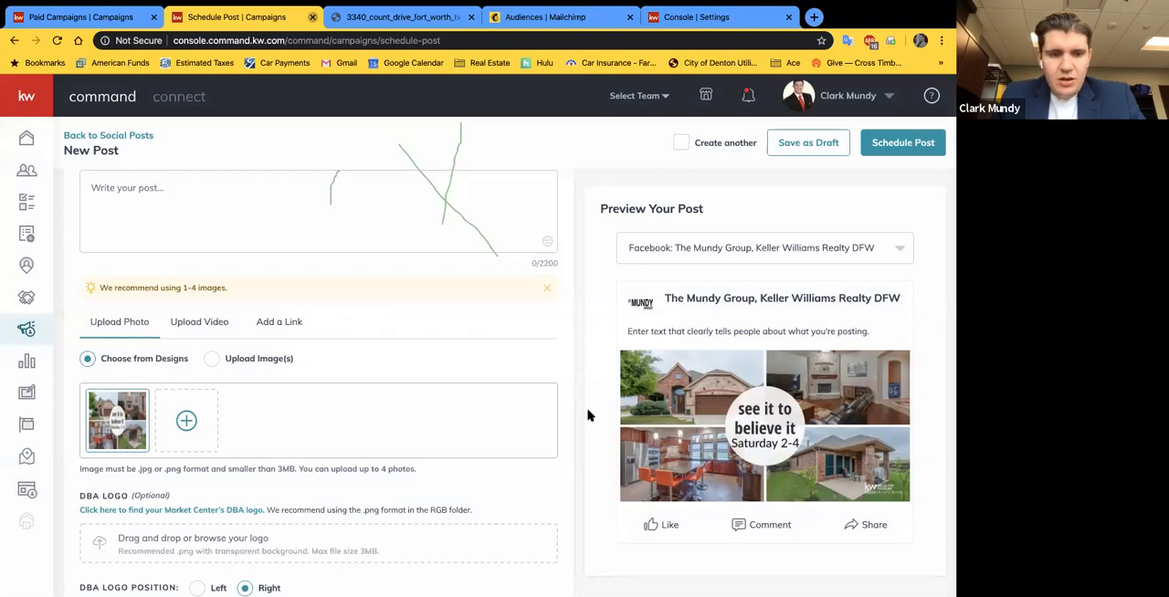
Step: Examine the DBA logo and scheduling settings and inspect the brokerage logo on the preview image up close
scroll(340, 430, "down", 3)
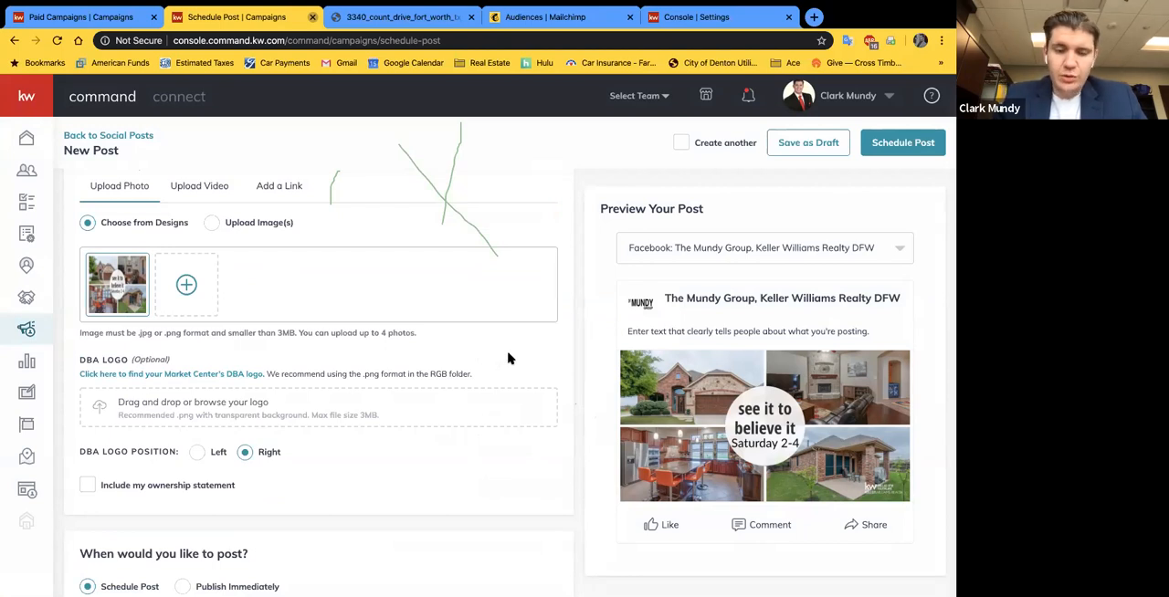
scroll(408, 382, "down", 2)
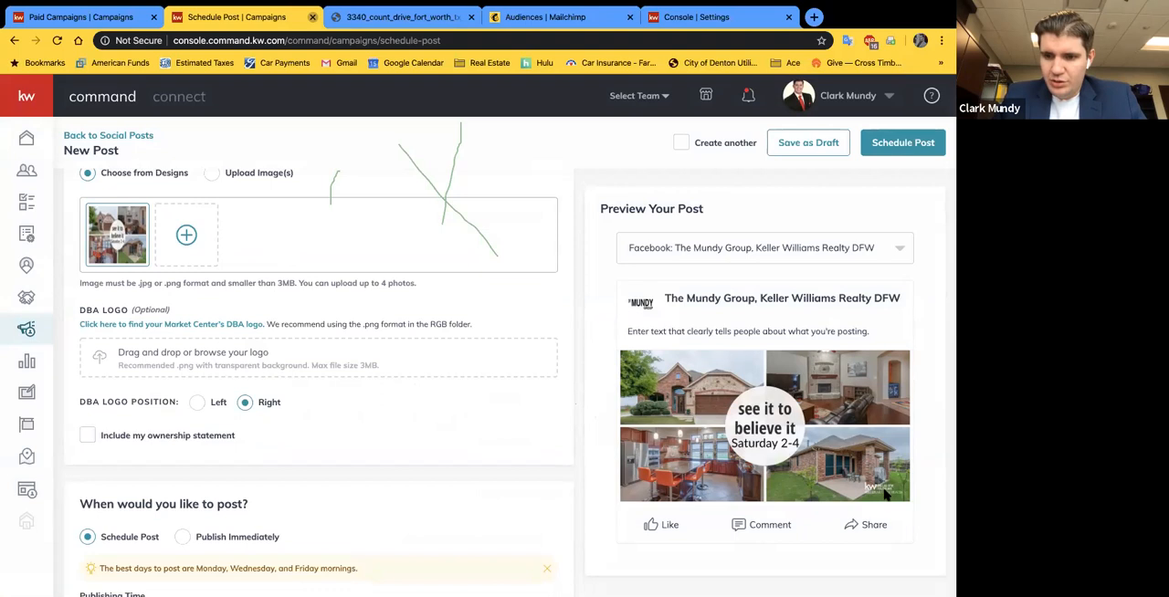
scroll(888, 475, "up", 5)
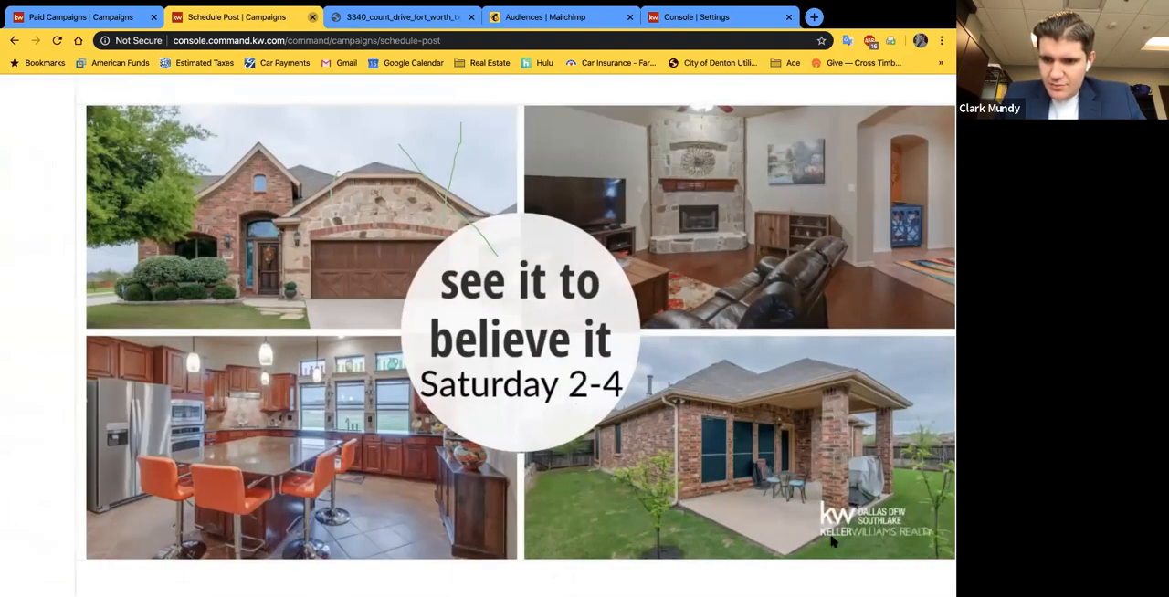
scroll(832, 542, "down", 5)
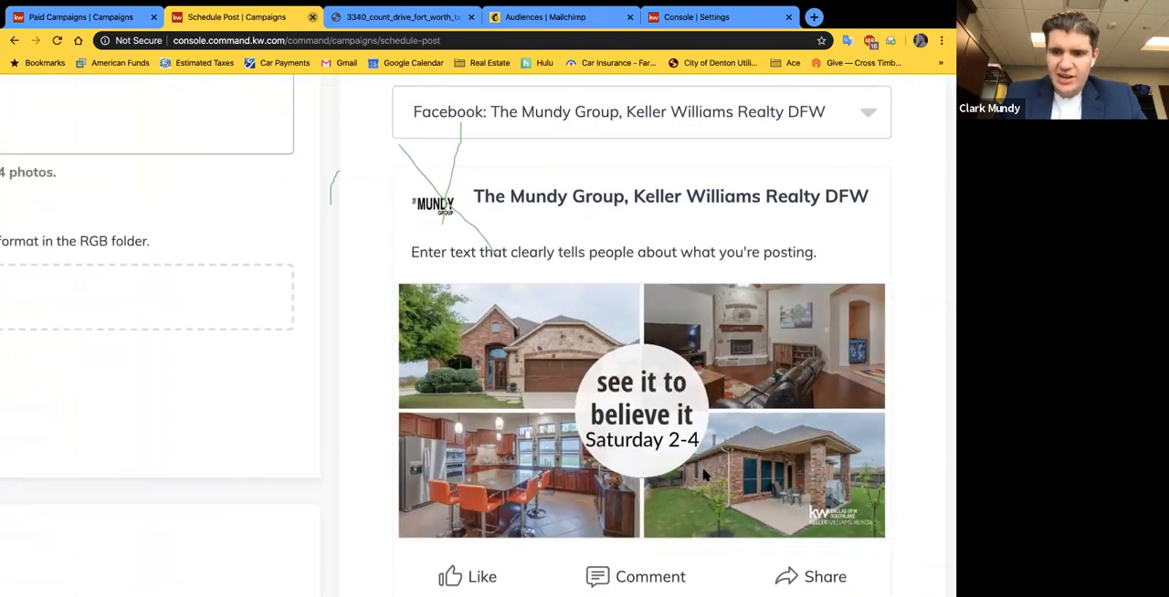
scroll(703, 475, "down", 3)
scroll(703, 474, "down", 3)
scroll(447, 429, "down", 1)
scroll(365, 412, "up", 3)
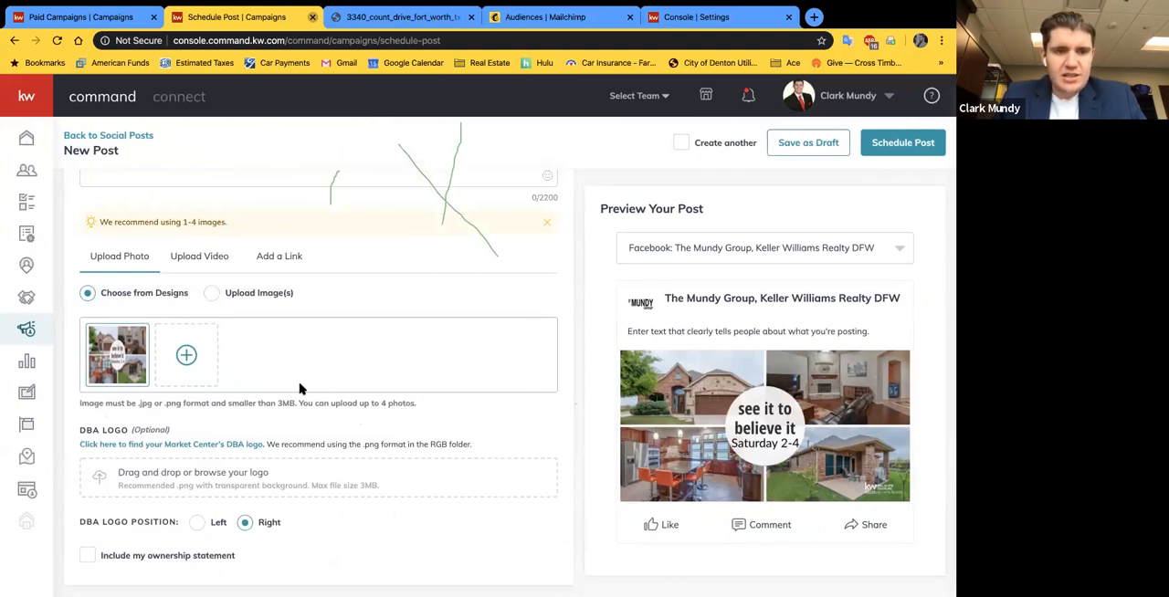
Step: Write the post text "Stop by our open house from 2-4pm this Saturday and Sunday!"
scroll(302, 390, "up", 3)
left_click(142, 306)
type("Stop ")
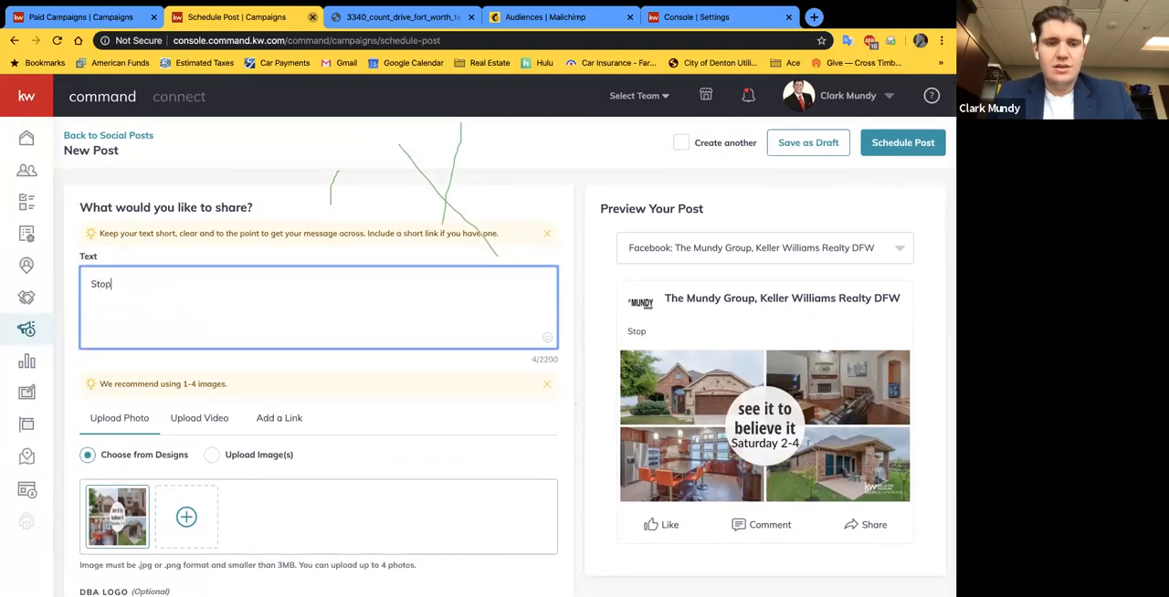
type("by ")
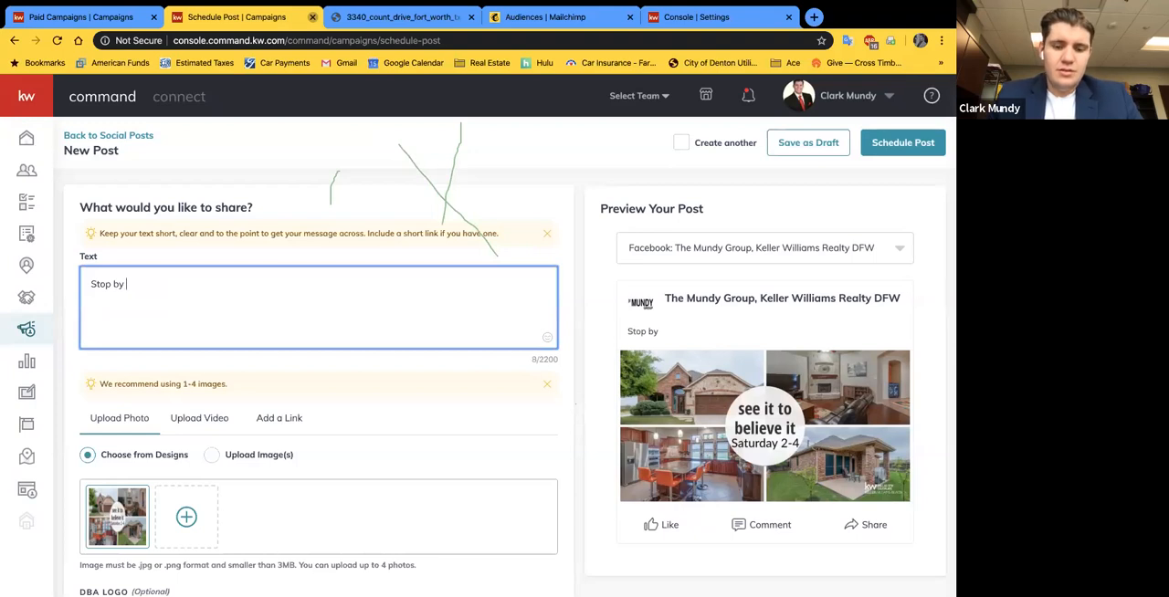
type("our open house from 2-4pm this Saturday and")
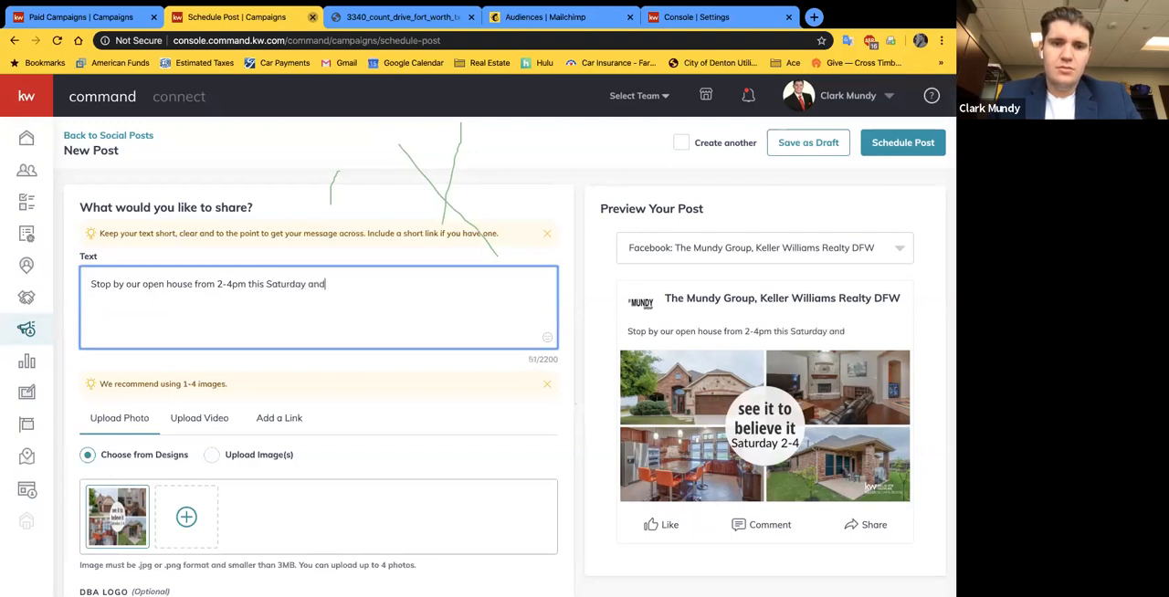
type(" Sunday!")
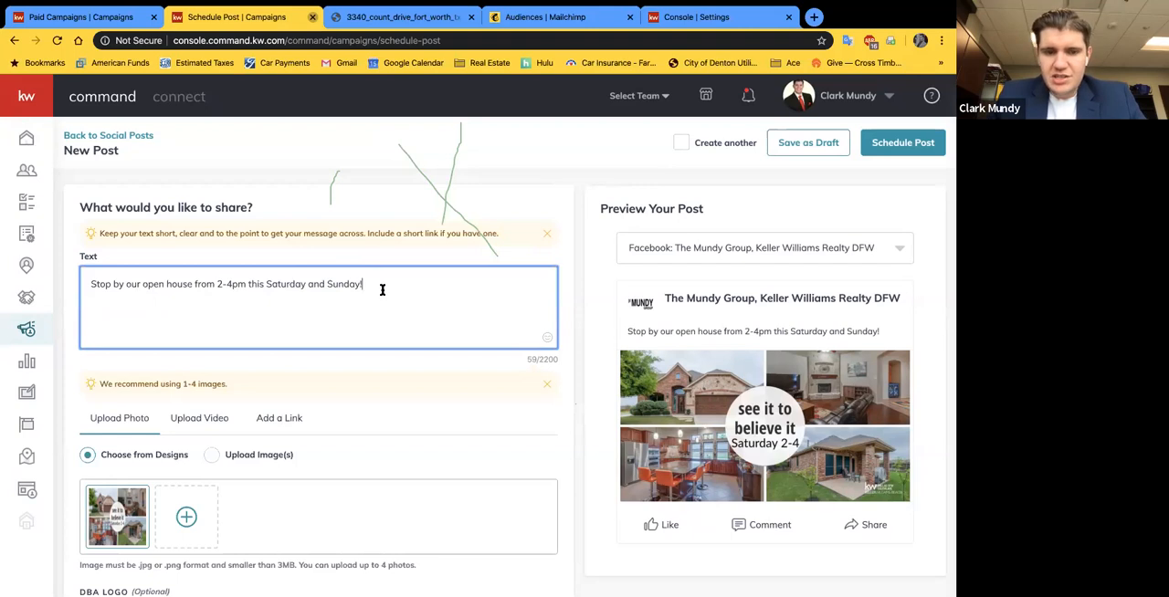
Step: Search the emoji picker for "house" and add the house with garden emoji to the end of the post text
left_click(546, 336)
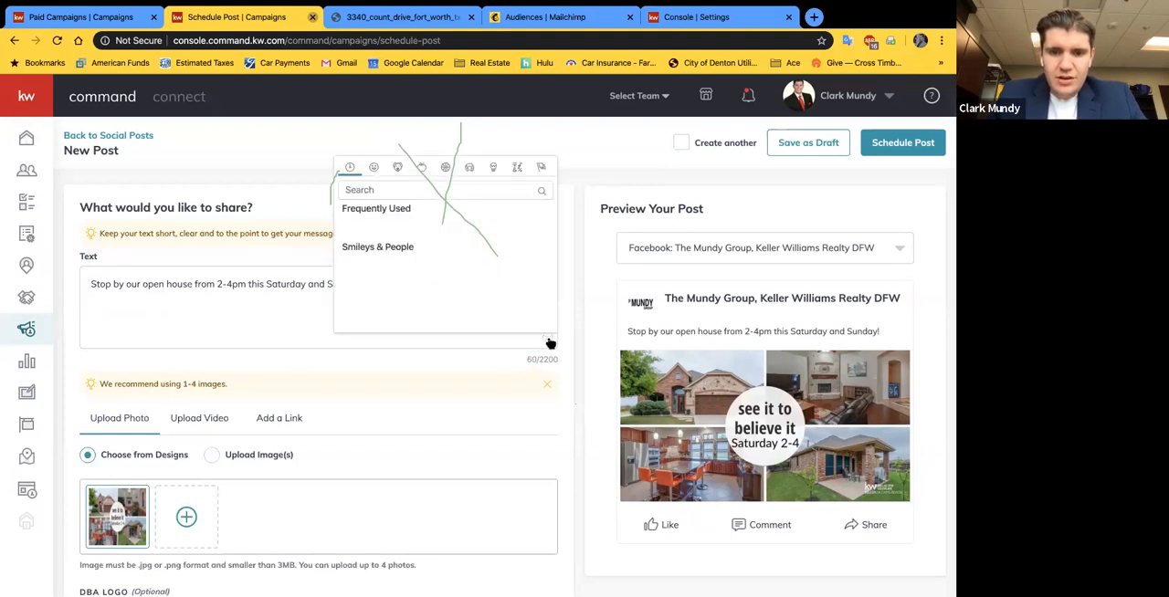
left_click(373, 167)
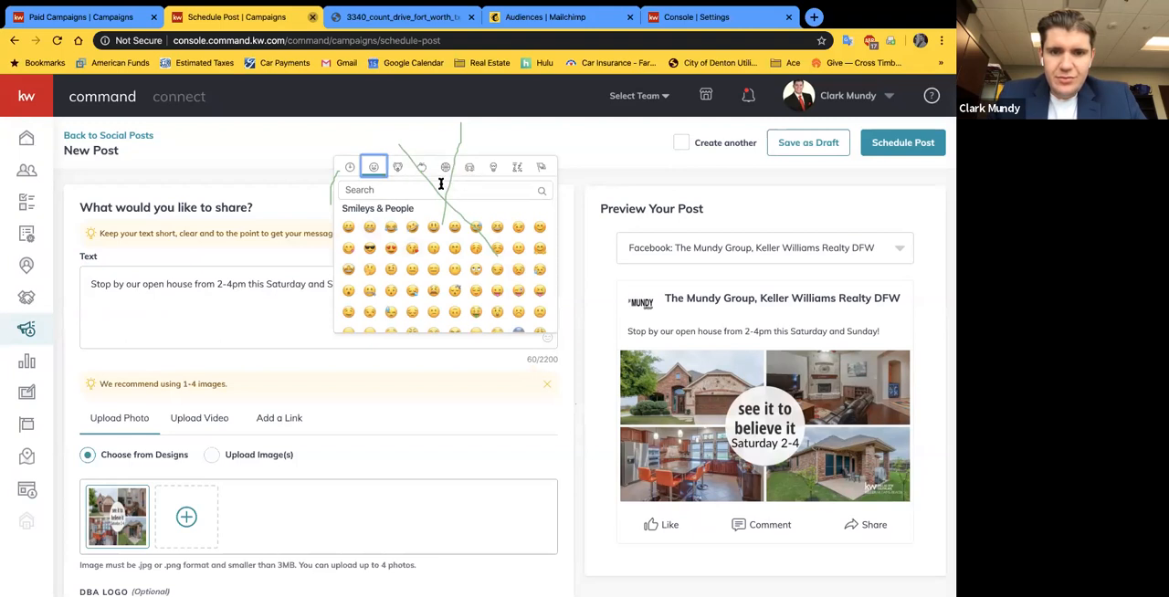
left_click(469, 167)
left_click(493, 168)
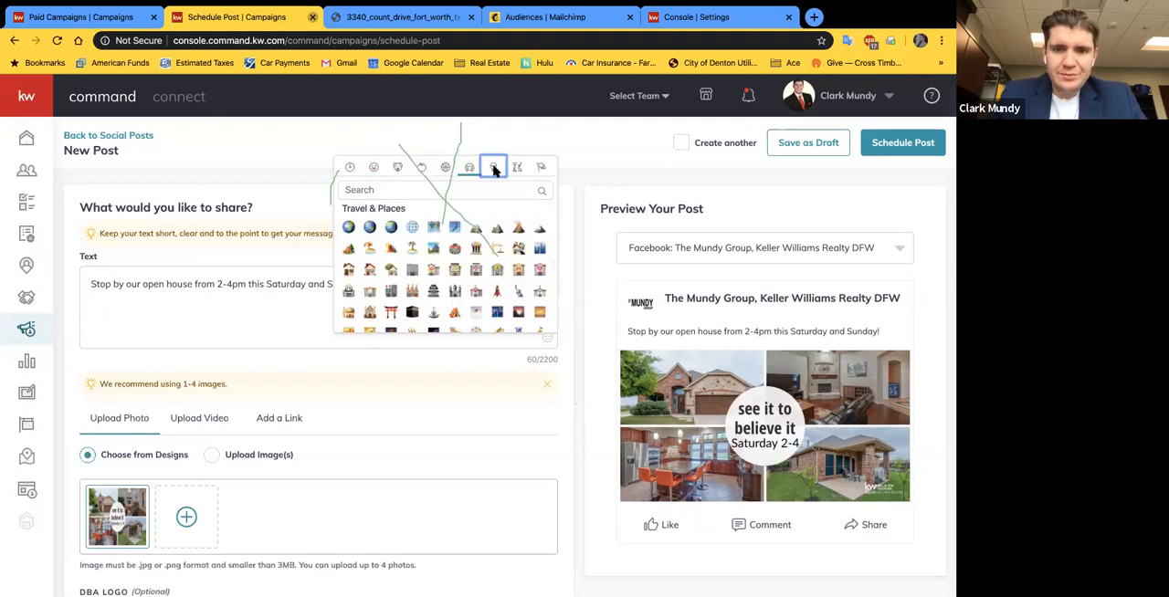
left_click(462, 188)
type("house")
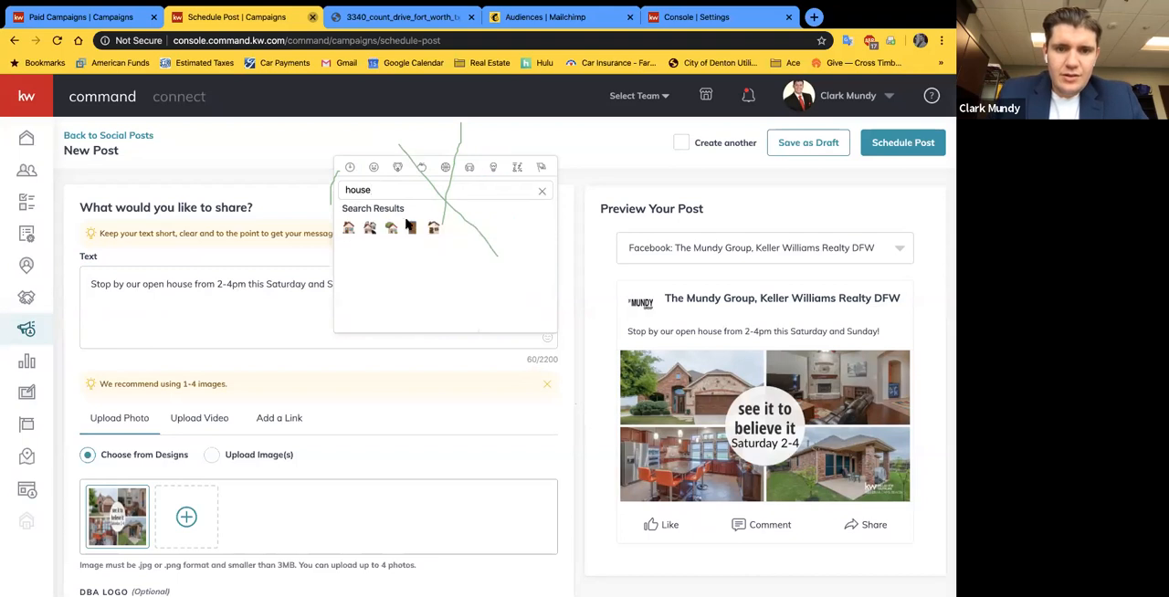
left_click(391, 228)
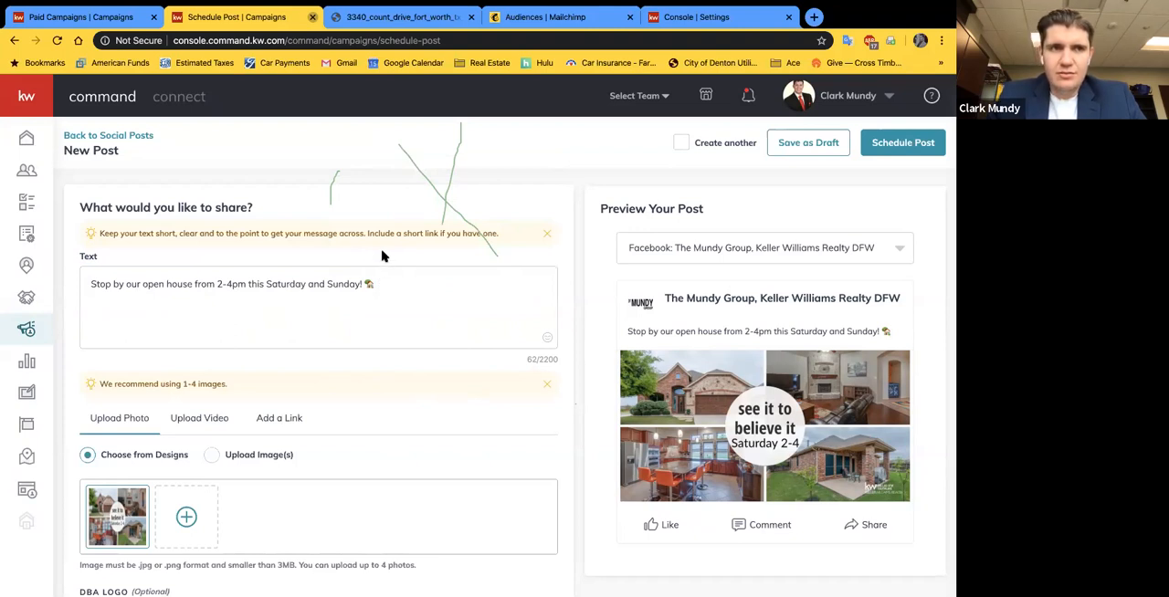
Step: Review the post text and photo options, highlighting the note about the recommended number of images
scroll(357, 267, "down", 1)
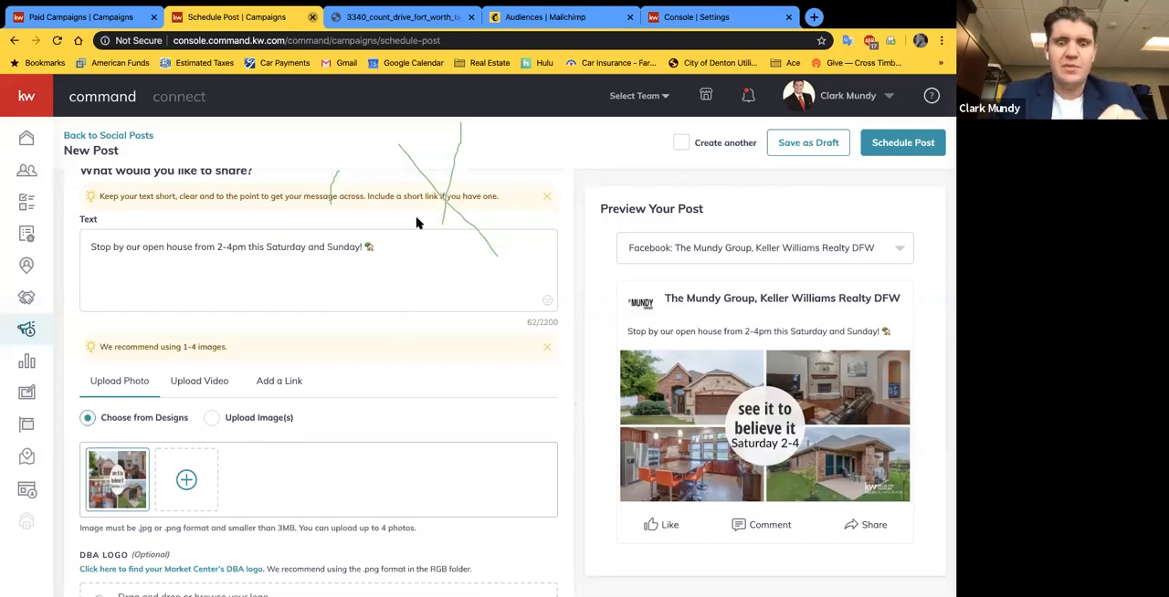
scroll(228, 215, "down", 1)
left_click(90, 218)
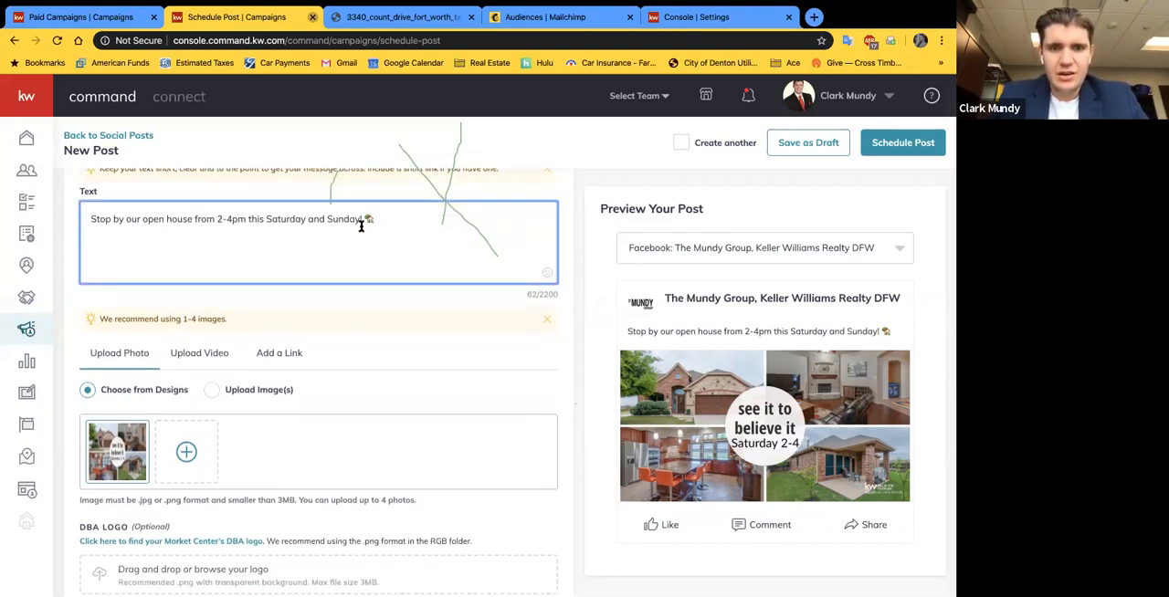
scroll(319, 253, "down", 1)
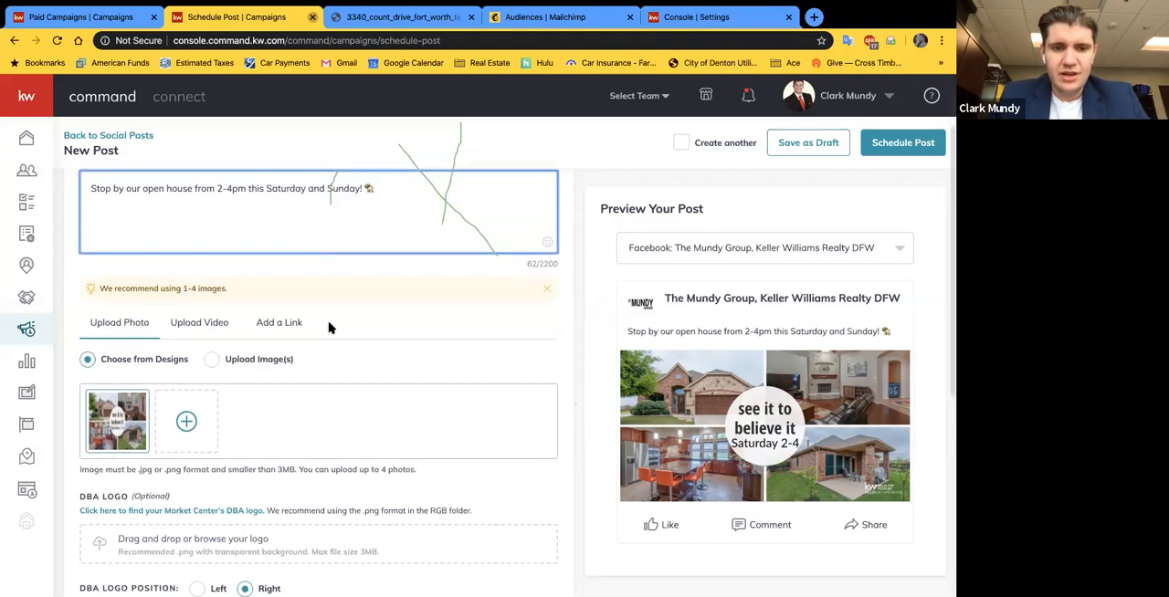
scroll(393, 259, "down", 2)
scroll(476, 262, "up", 3)
scroll(285, 315, "down", 1)
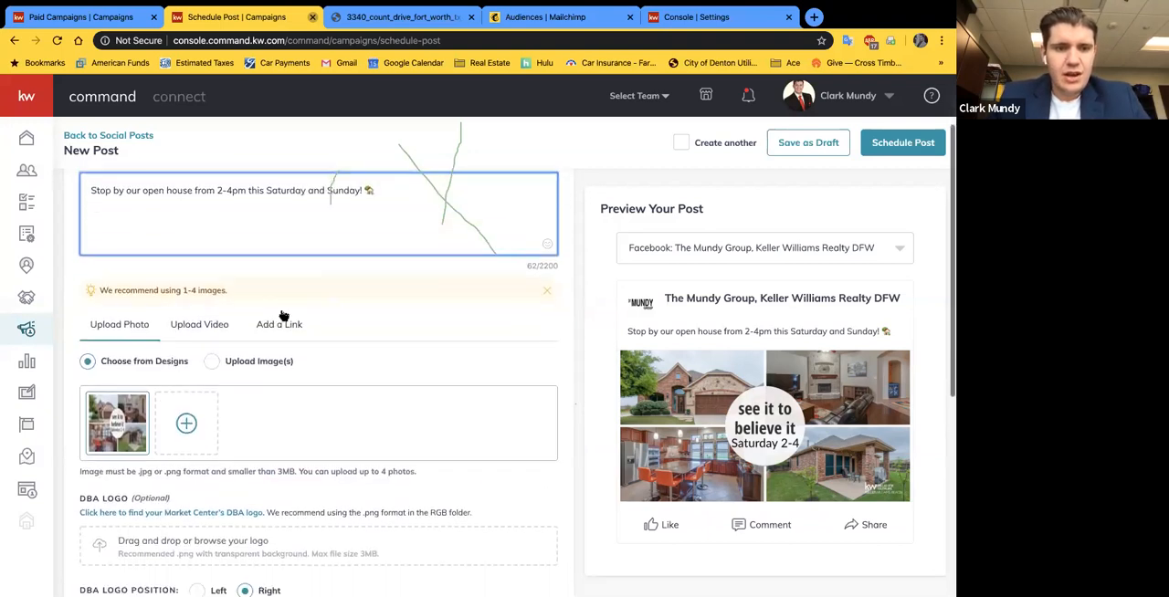
left_click_drag(225, 292, 146, 284)
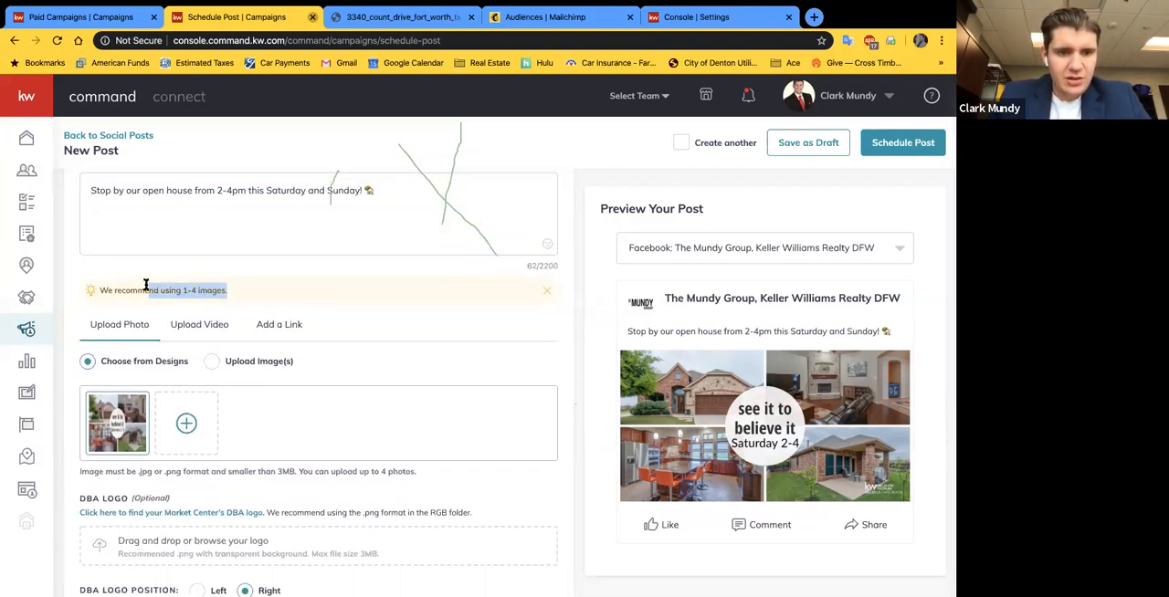
left_click(294, 270)
scroll(292, 274, "down", 5)
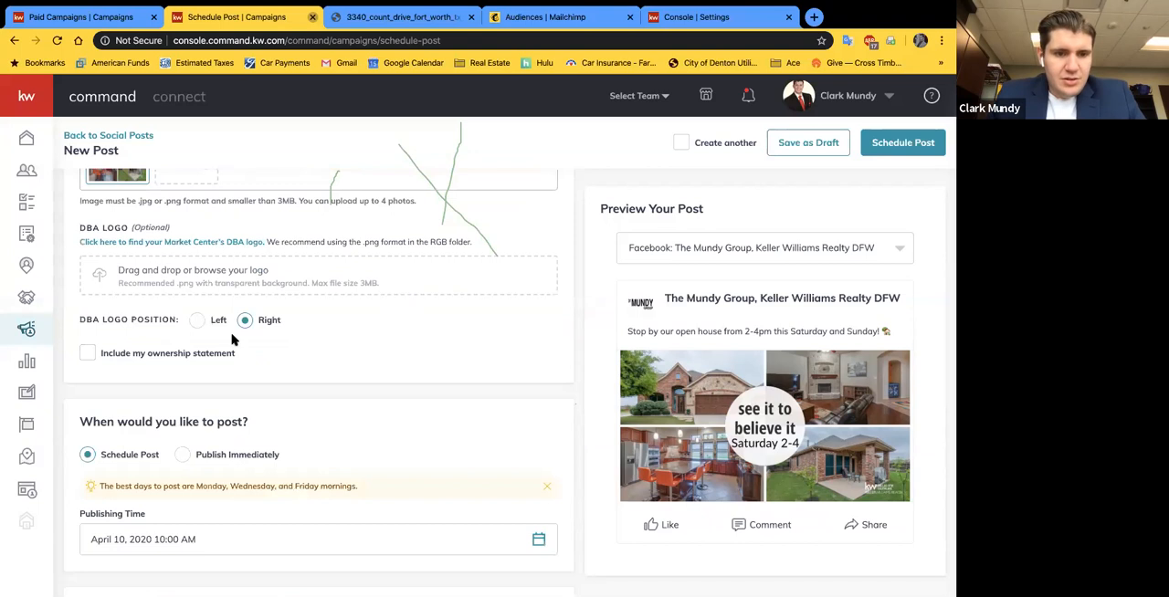
Step: Try including the ownership statement, inspect it up close on the preview image, and exclude it again
left_click(87, 353)
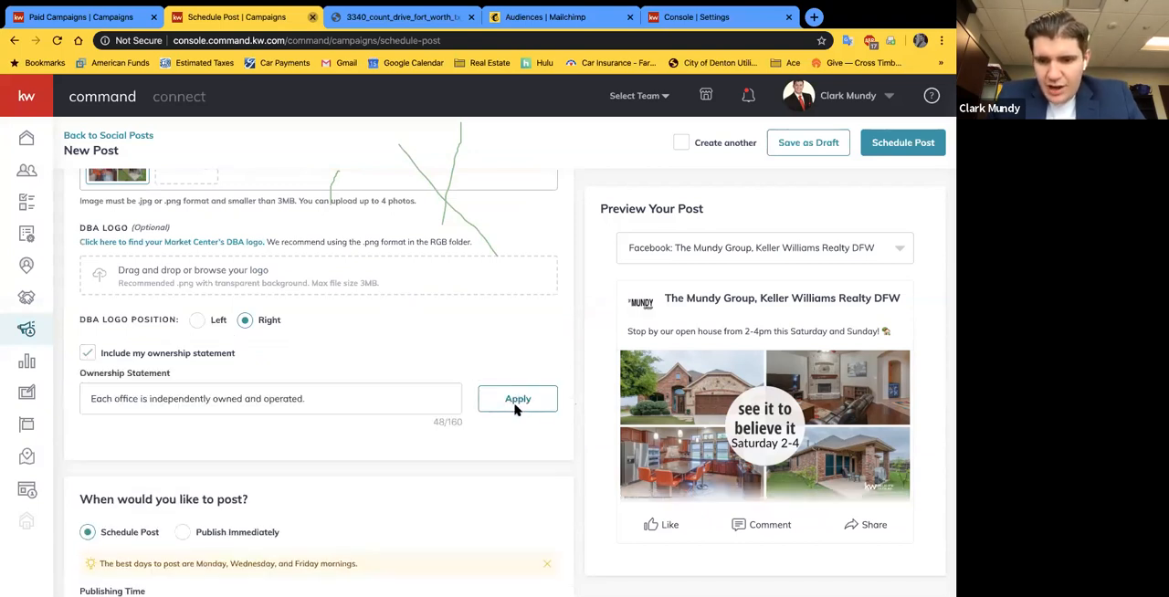
scroll(647, 511, "up", 5)
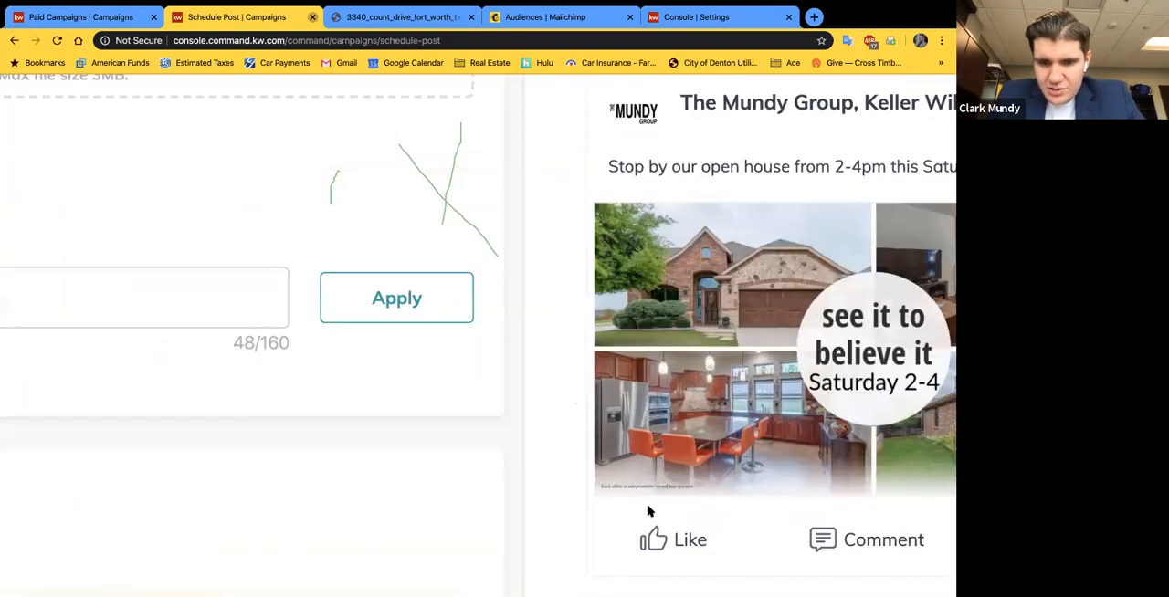
scroll(628, 493, "down", 5)
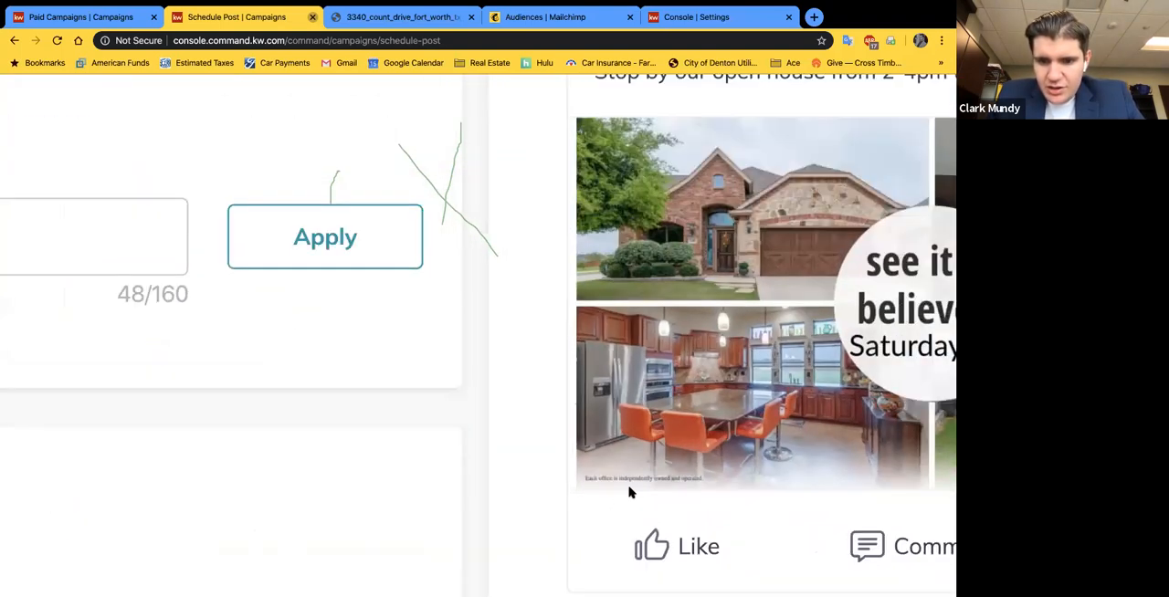
scroll(621, 512, "down", 2)
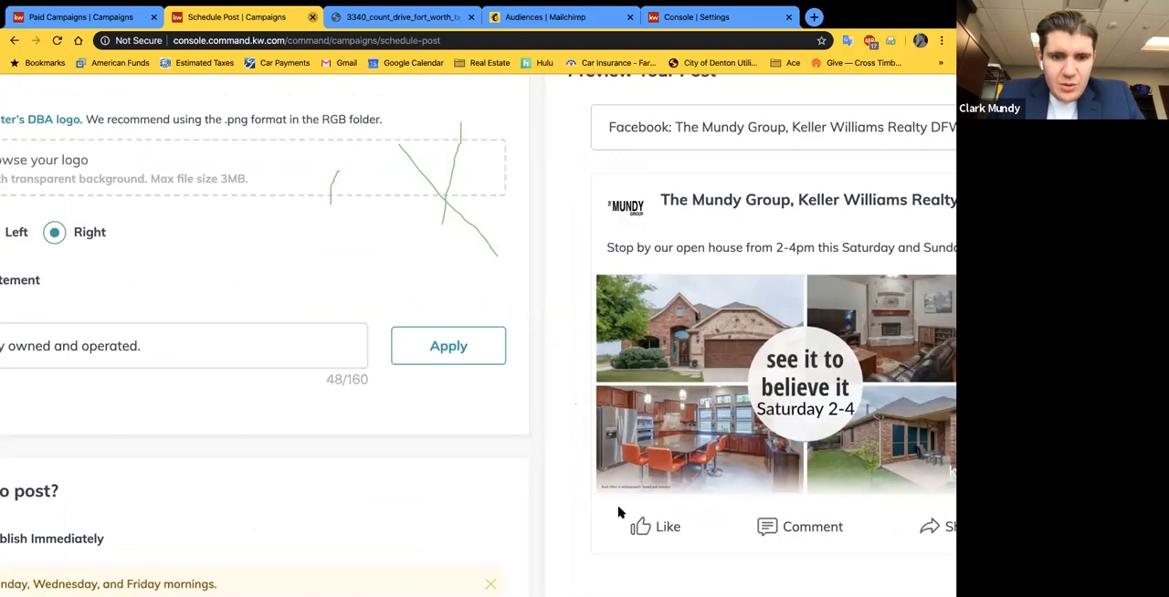
scroll(510, 466, "down", 3)
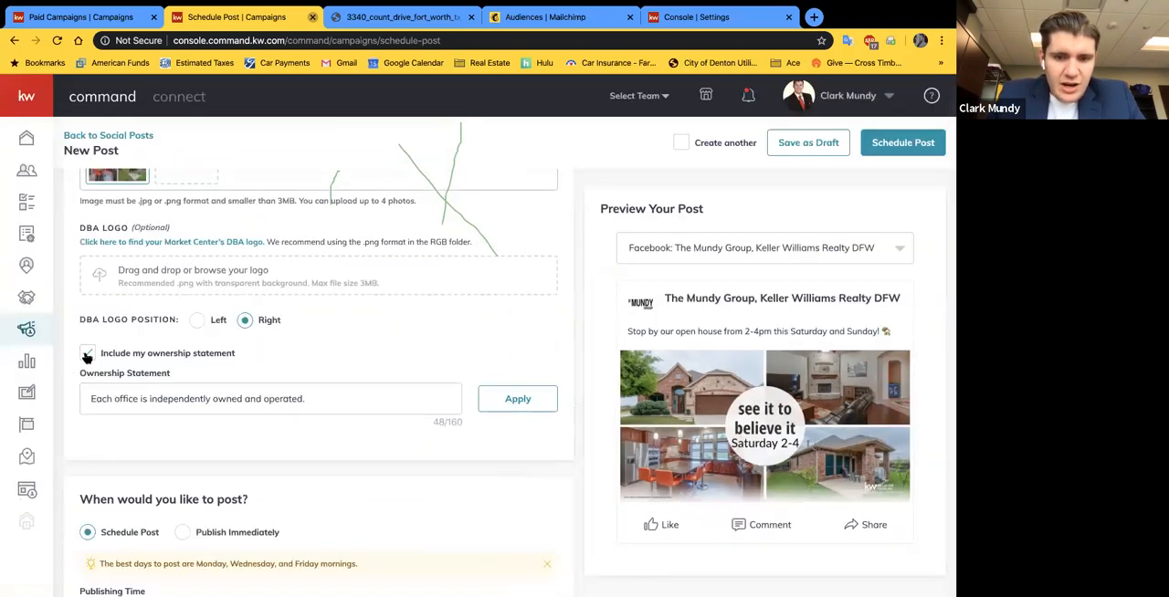
left_click(87, 353)
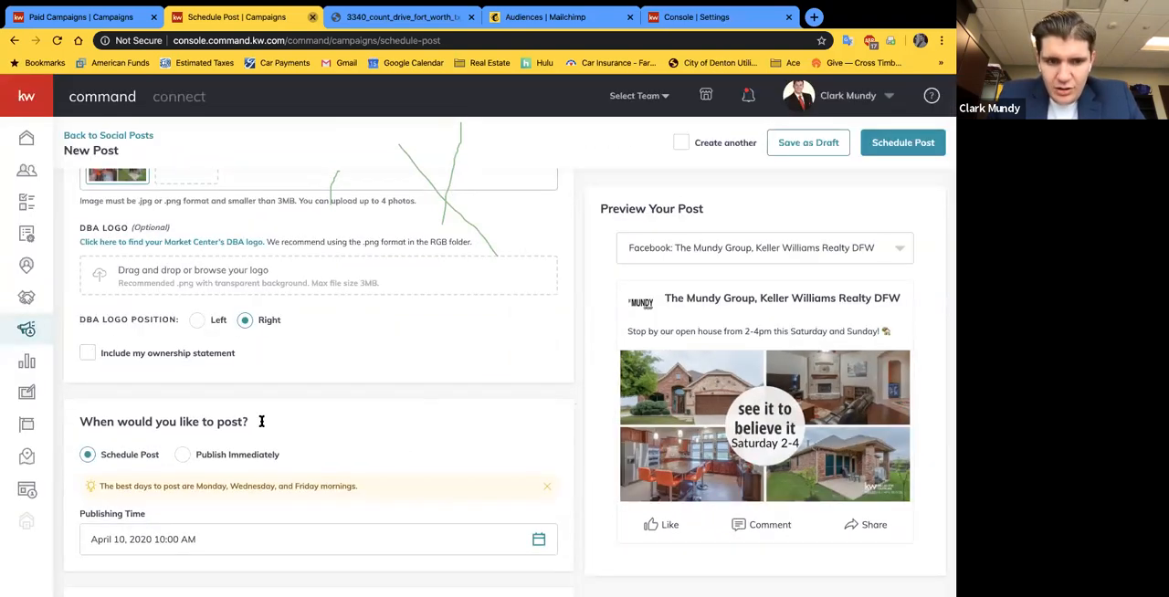
left_click(88, 353)
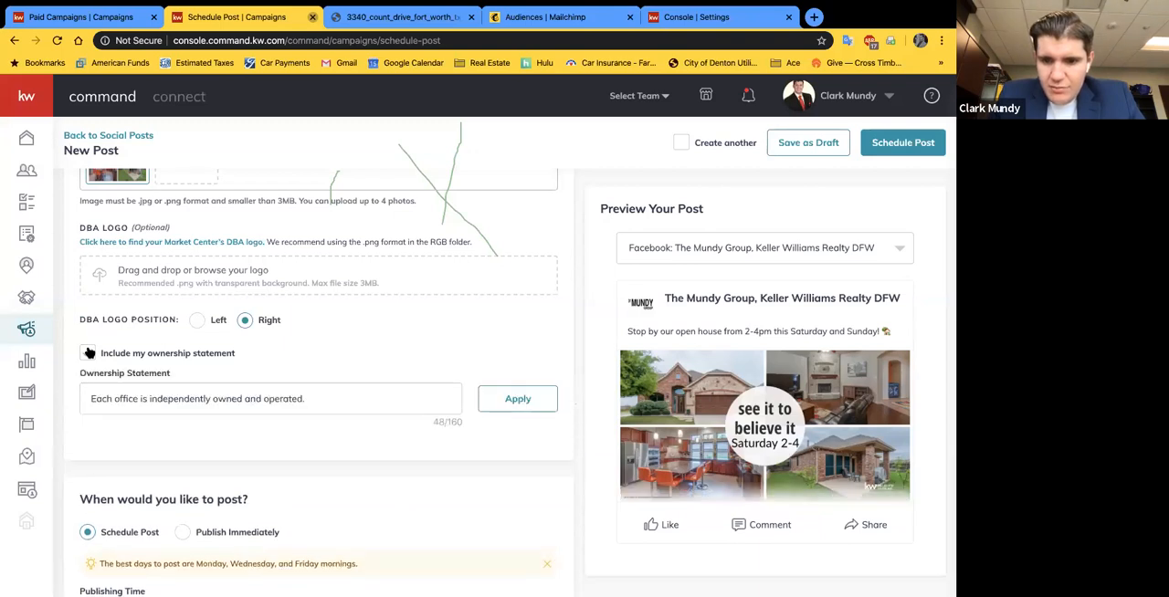
left_click(88, 353)
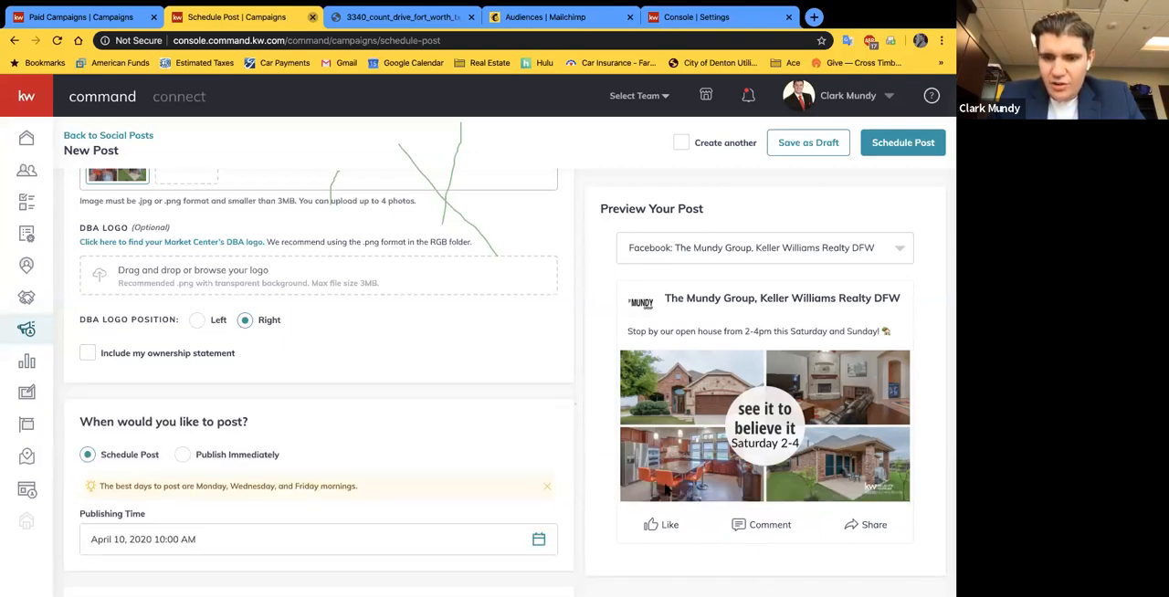
Step: Set the post's publishing time to April 10, 2020 at 9:00 AM
scroll(451, 397, "down", 3)
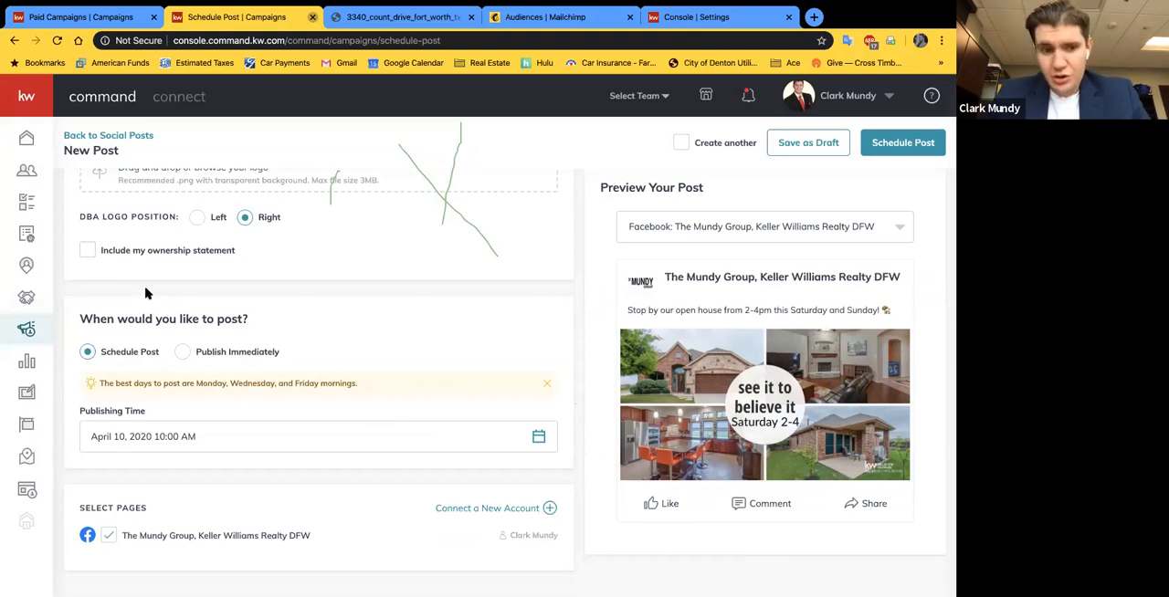
scroll(244, 433, "down", 1)
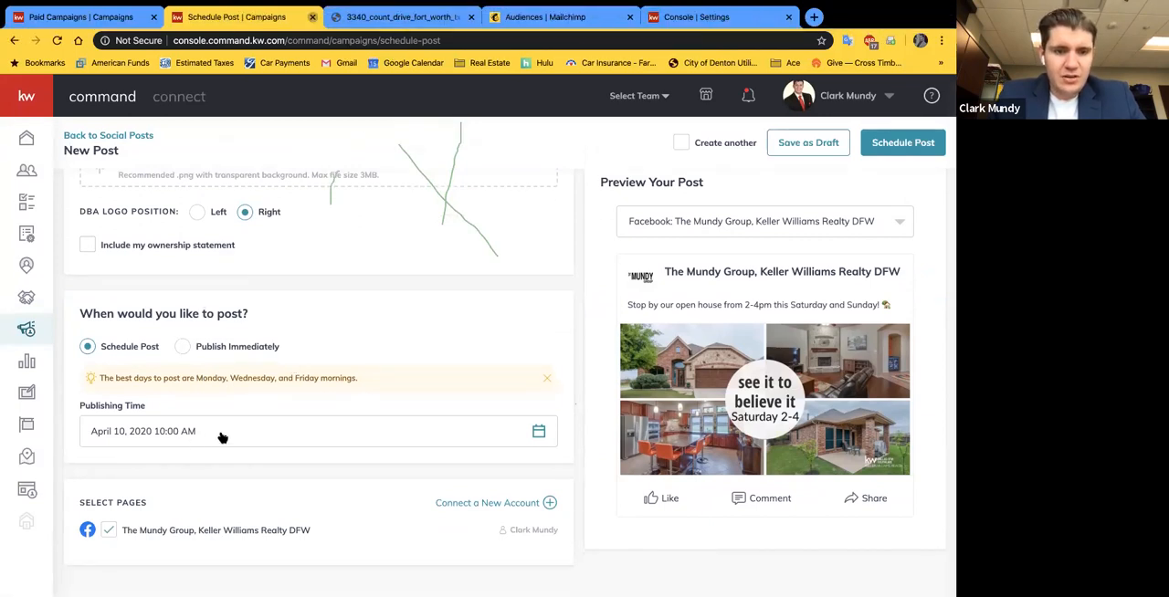
left_click(223, 436)
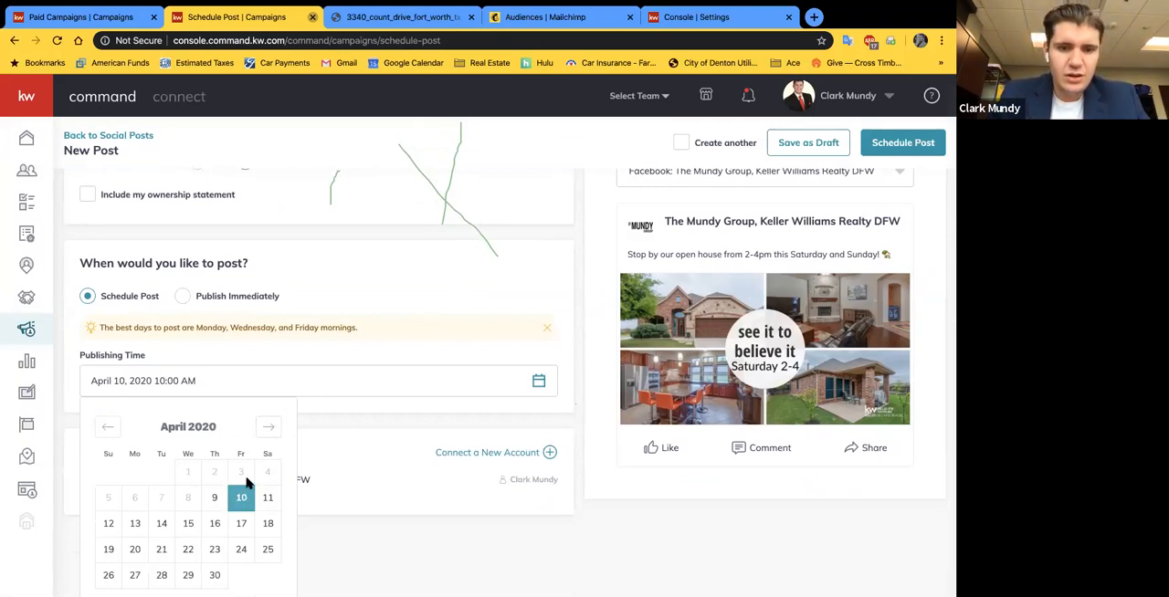
left_click(215, 497)
left_click(241, 498)
scroll(462, 372, "down", 1)
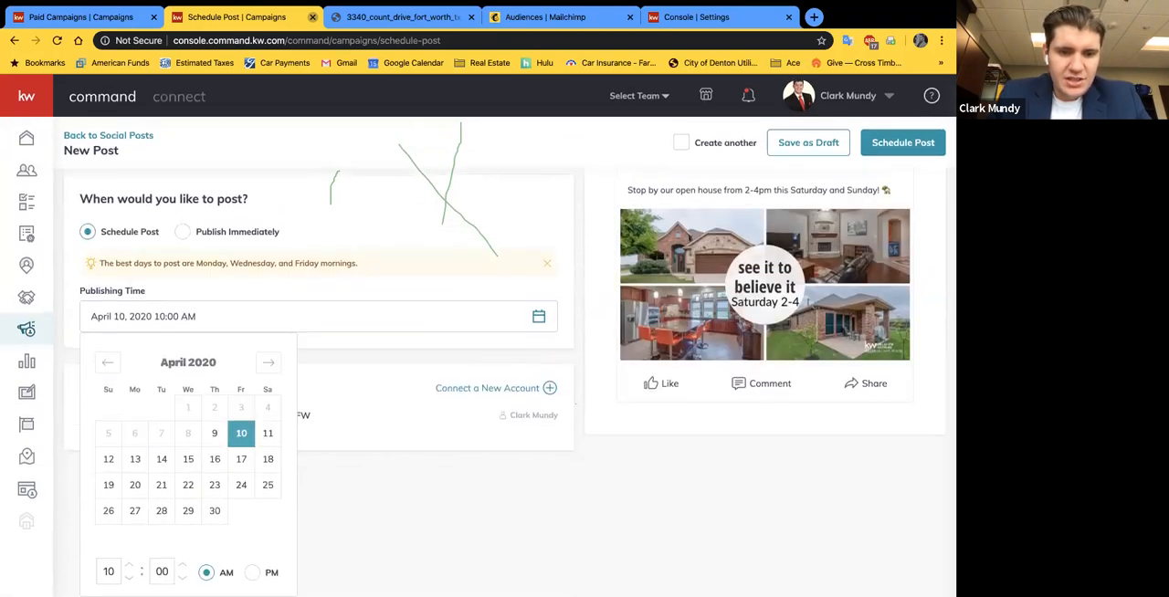
left_click(129, 577)
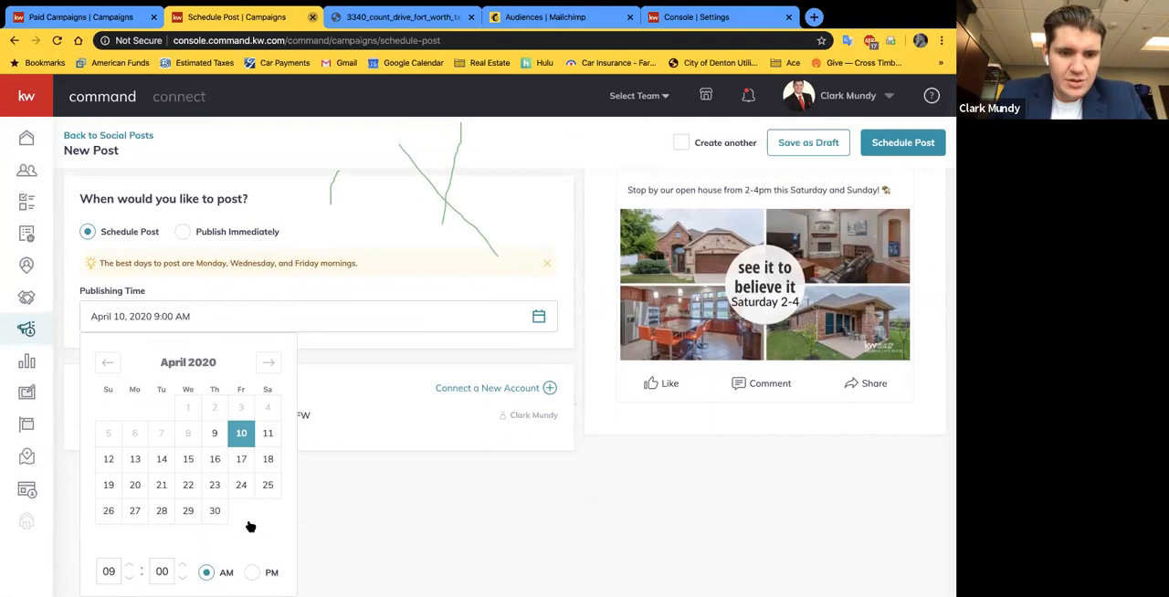
left_click(370, 504)
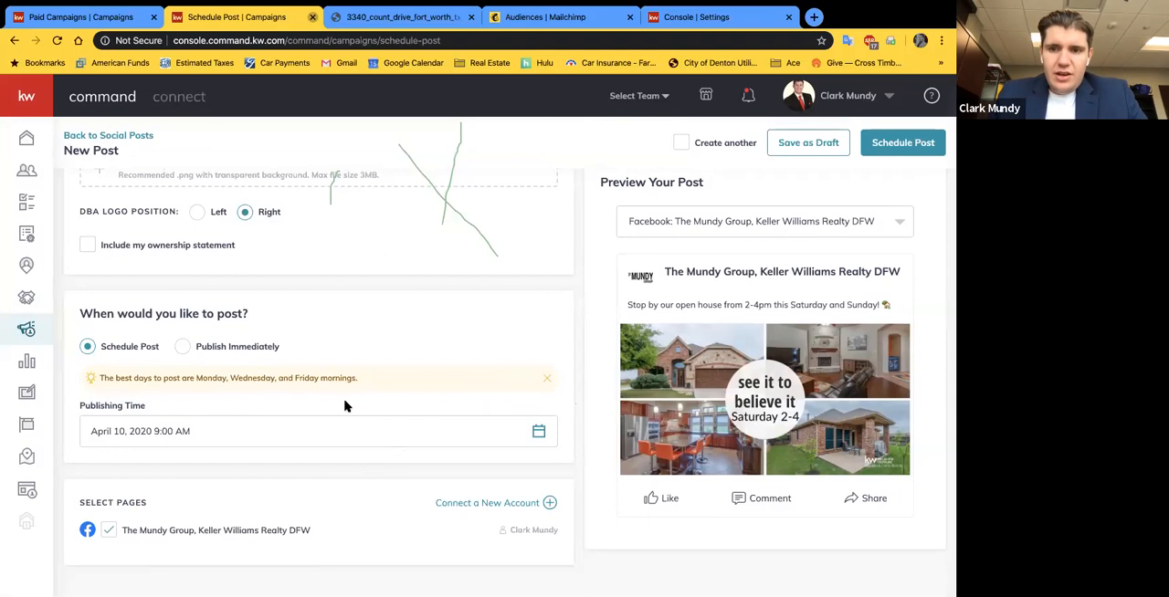
Step: Try the option to create another post and turn it off again
scroll(298, 352, "up", 1)
scroll(293, 355, "up", 5)
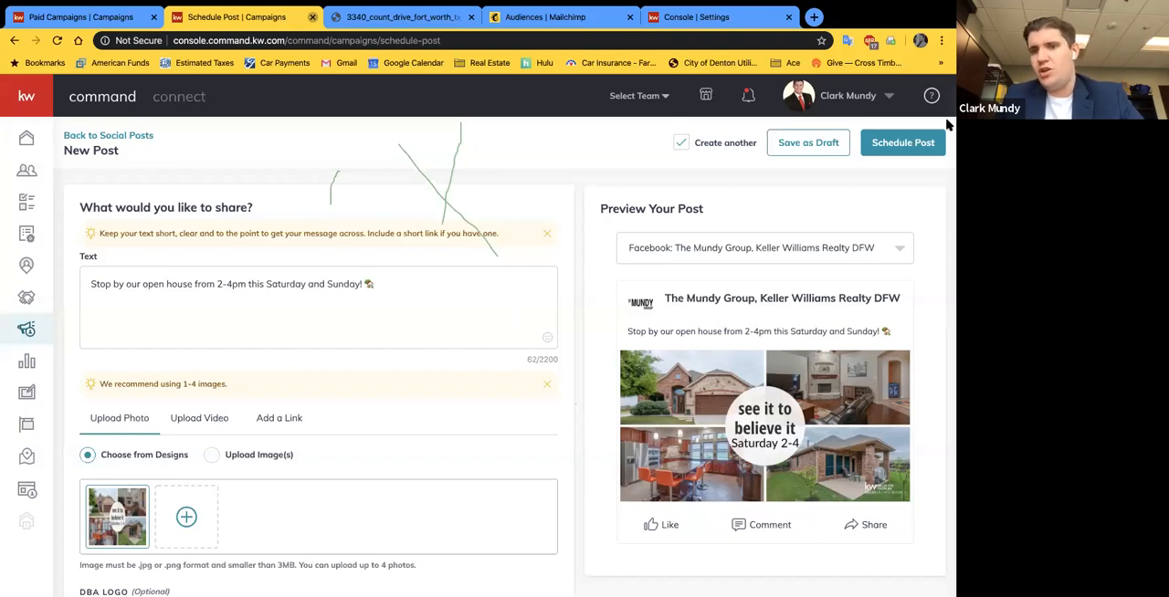
left_click(684, 145)
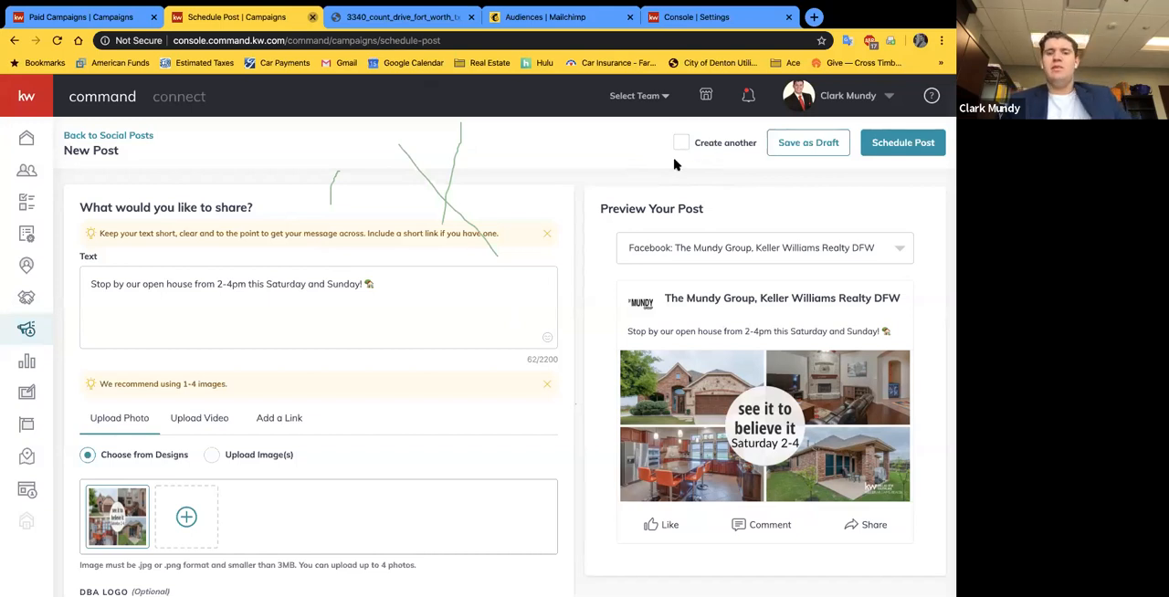
Step: Look over the post's settings once more and schedule the post, confirming the scheduling
scroll(507, 403, "down", 5)
scroll(507, 404, "up", 5)
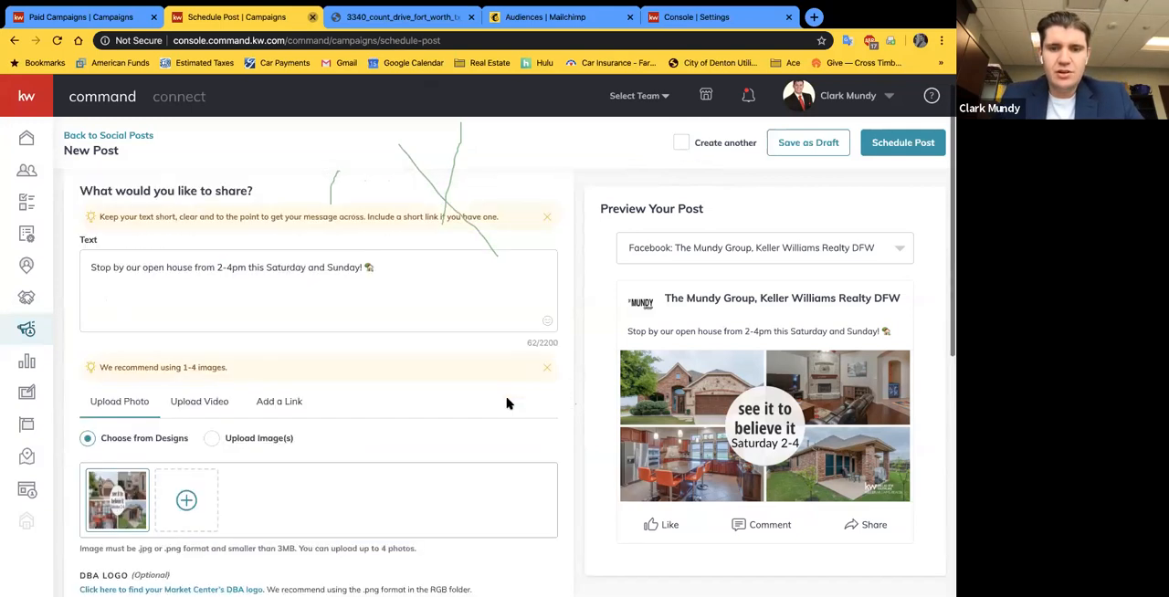
scroll(374, 376, "down", 3)
scroll(373, 376, "down", 2)
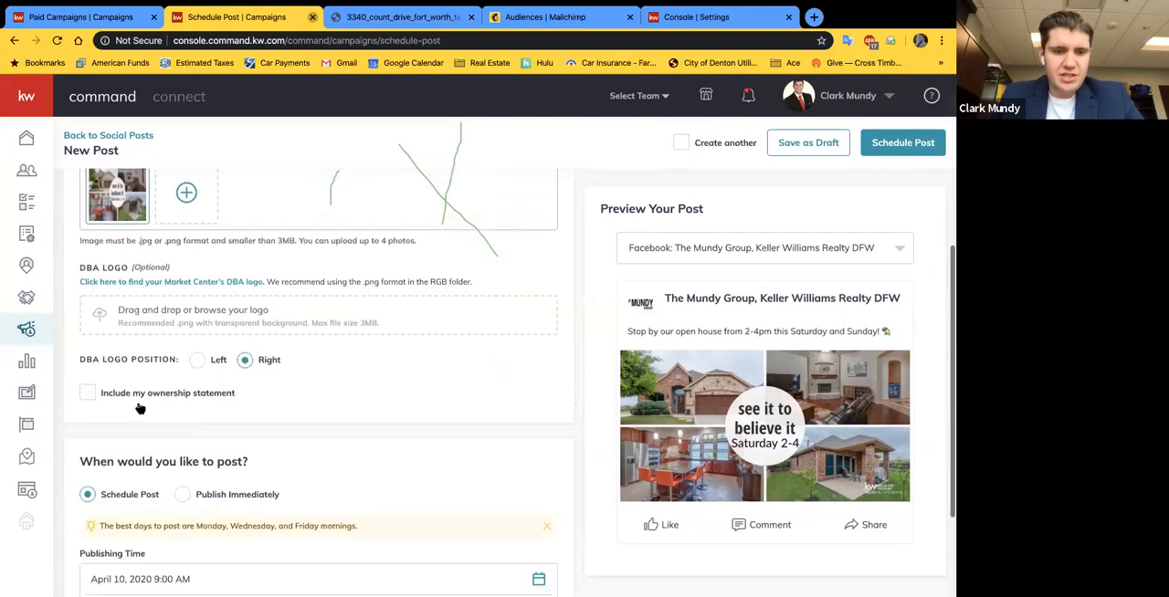
scroll(226, 351, "up", 5)
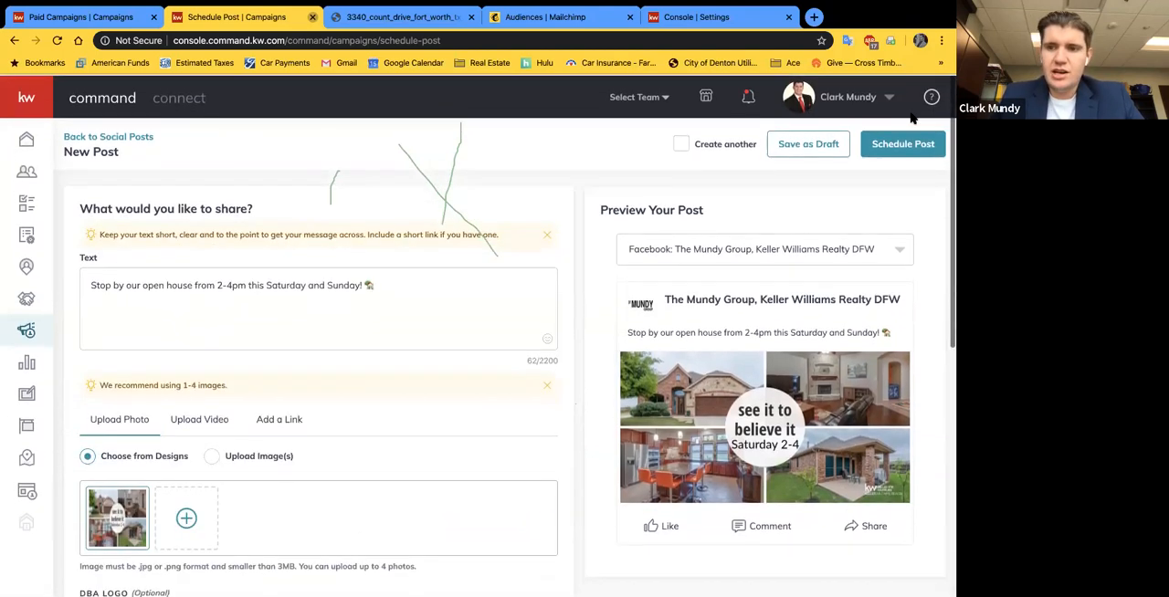
left_click(902, 146)
left_click(532, 381)
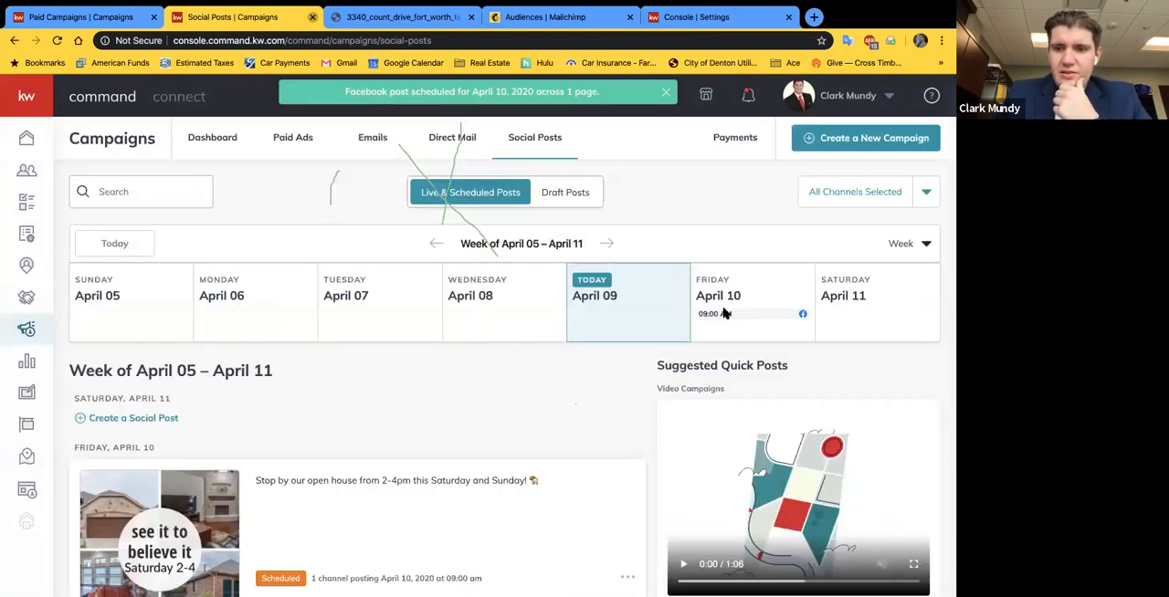
Step: Find the scheduled open house post under Friday, April 10 and open it for editing
scroll(724, 313, "down", 1)
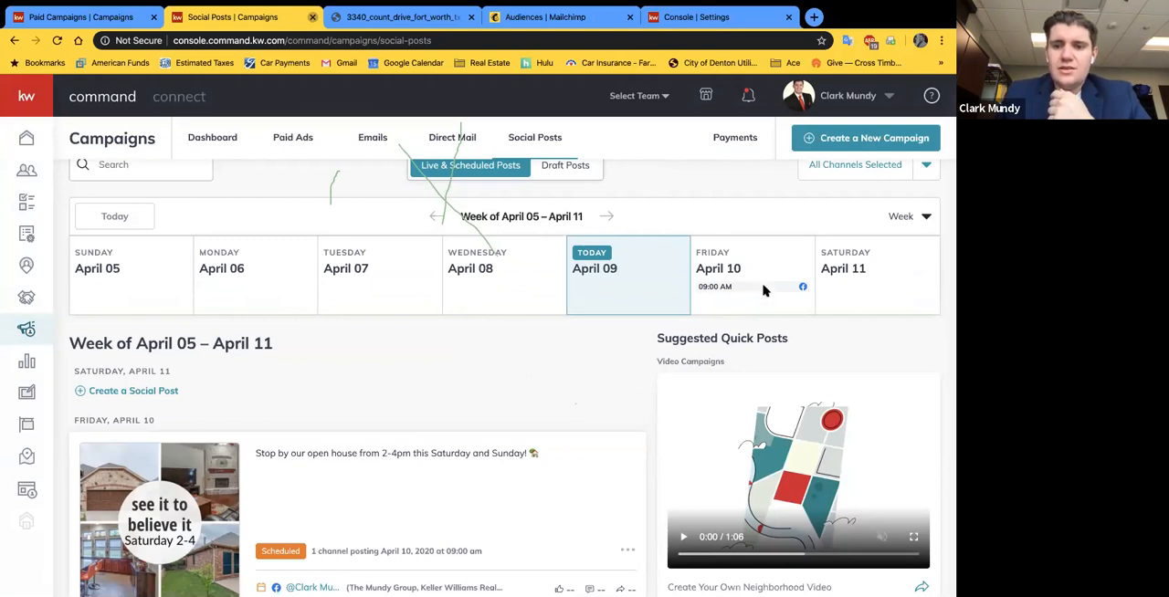
scroll(708, 287, "down", 2)
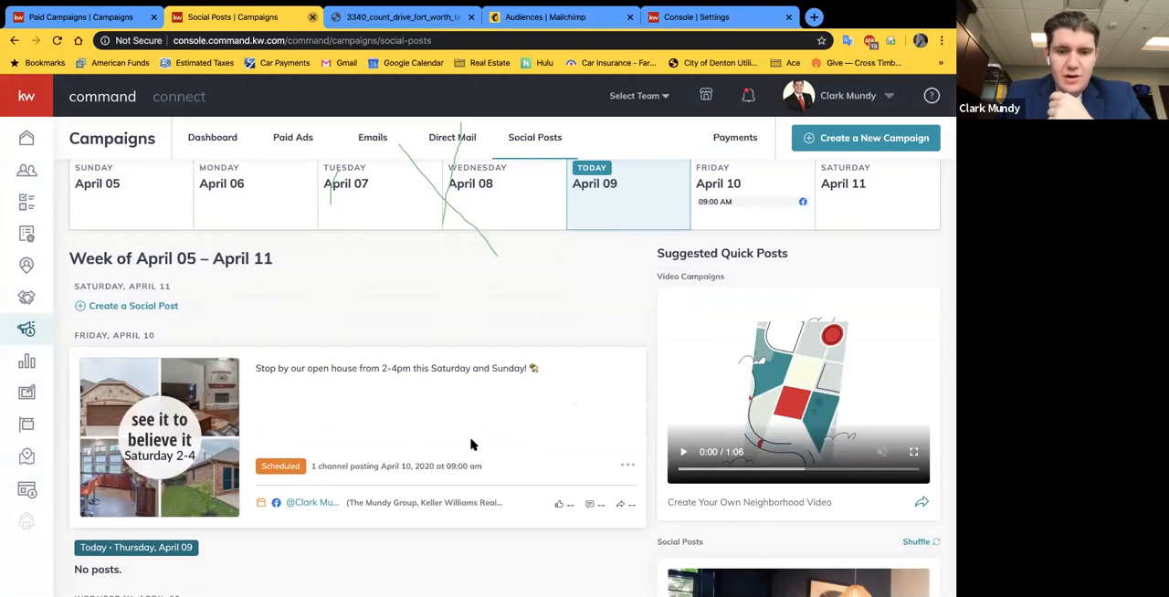
scroll(472, 444, "down", 2)
left_click(625, 375)
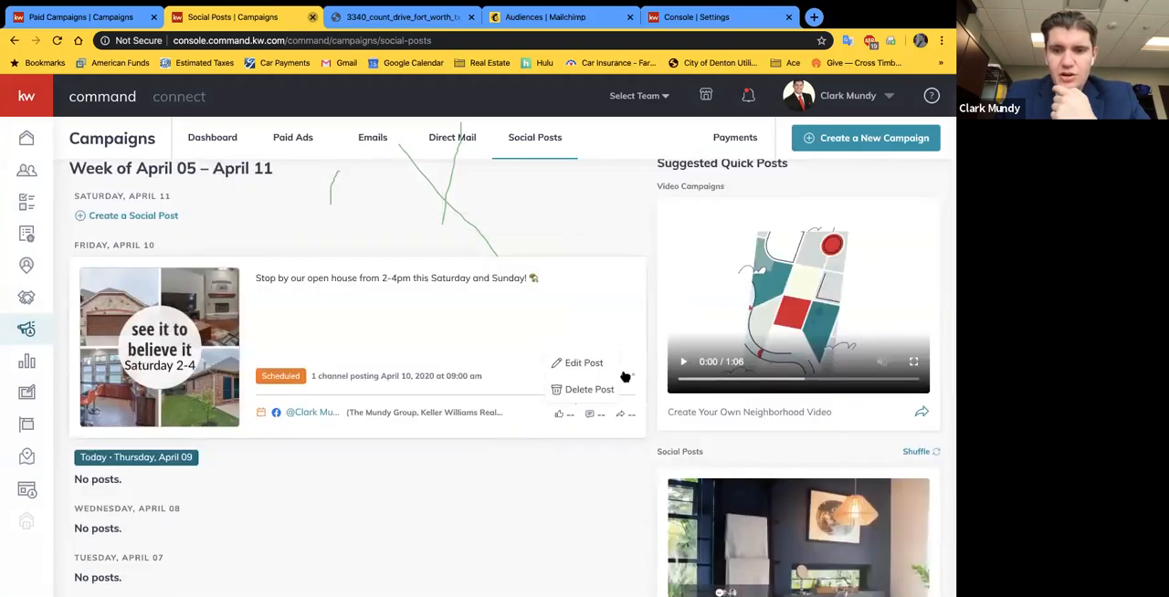
left_click(584, 363)
left_click(543, 378)
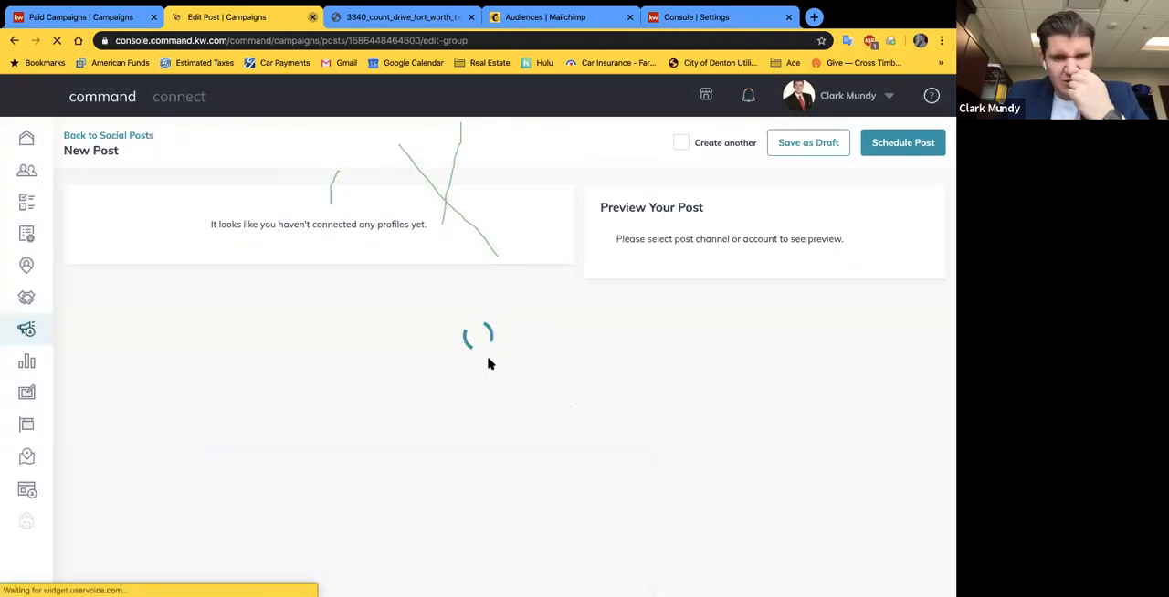
Step: Examine the Facebook and Twitter options for connecting a new account, and close them without connecting one
scroll(355, 399, "down", 5)
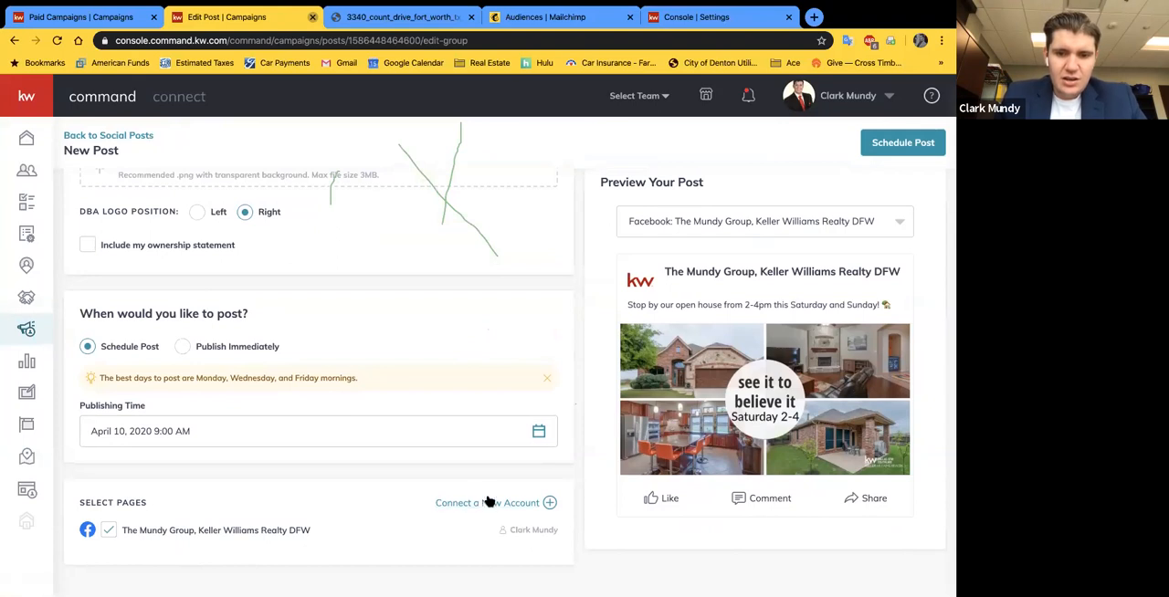
left_click(486, 503)
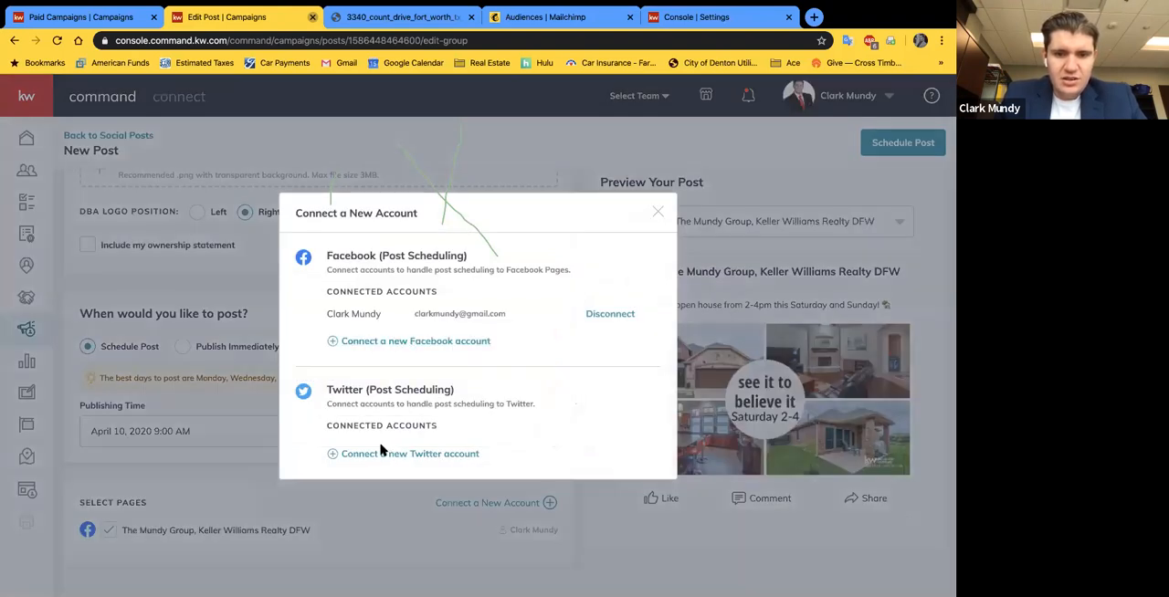
left_click(657, 212)
scroll(823, 163, "down", 1)
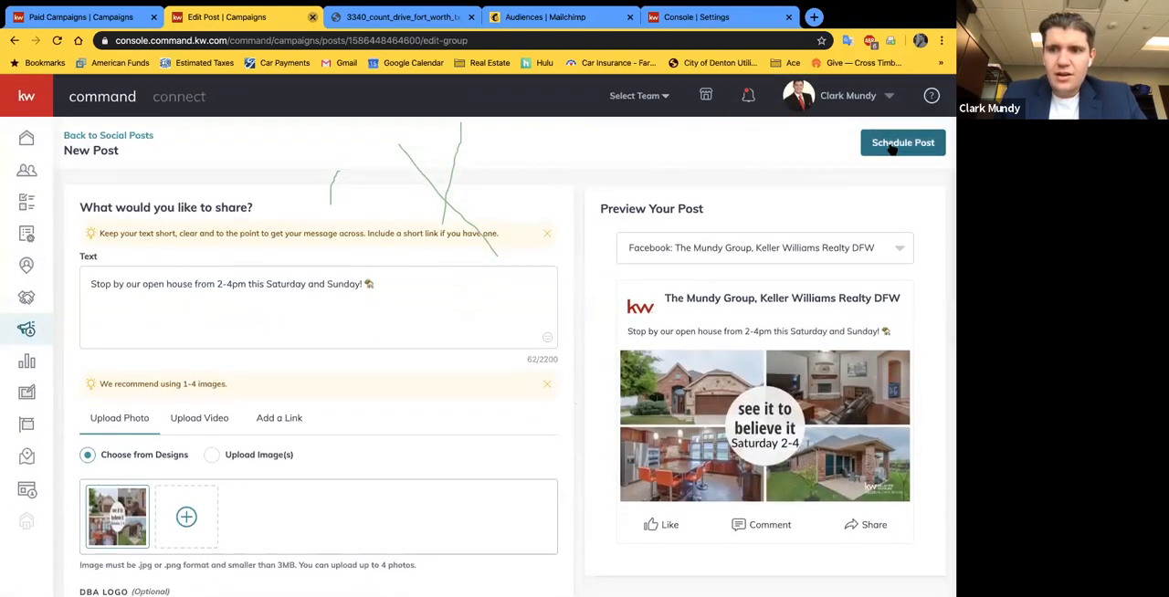
Step: Schedule the reopened post again without edits and check its entry in the weekly post list
left_click(892, 148)
left_click(496, 381)
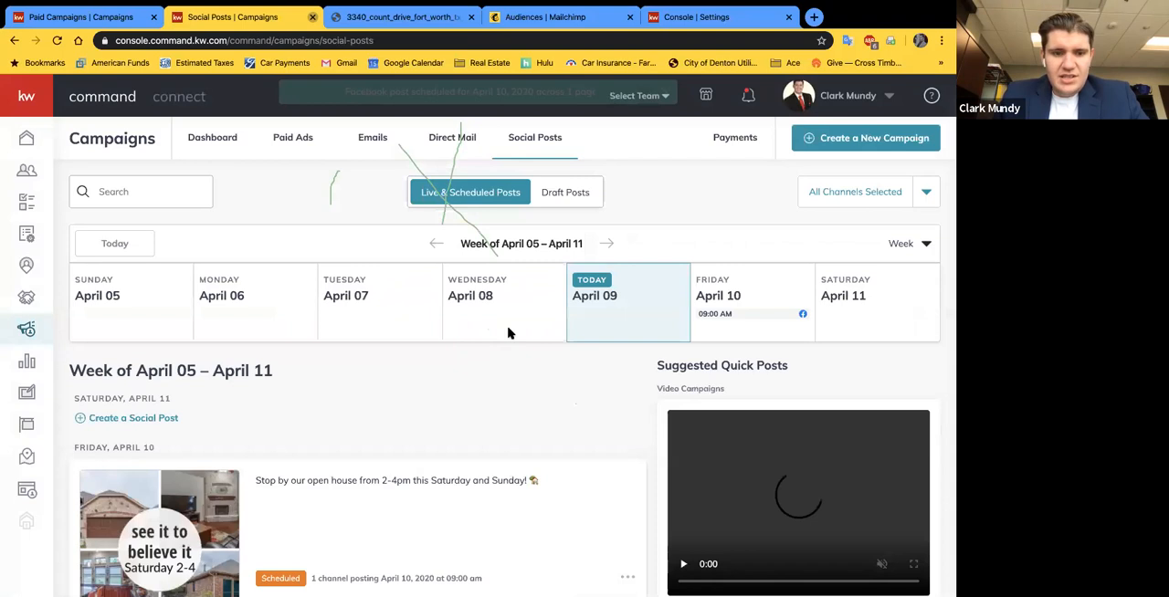
scroll(508, 332, "down", 5)
scroll(530, 338, "up", 3)
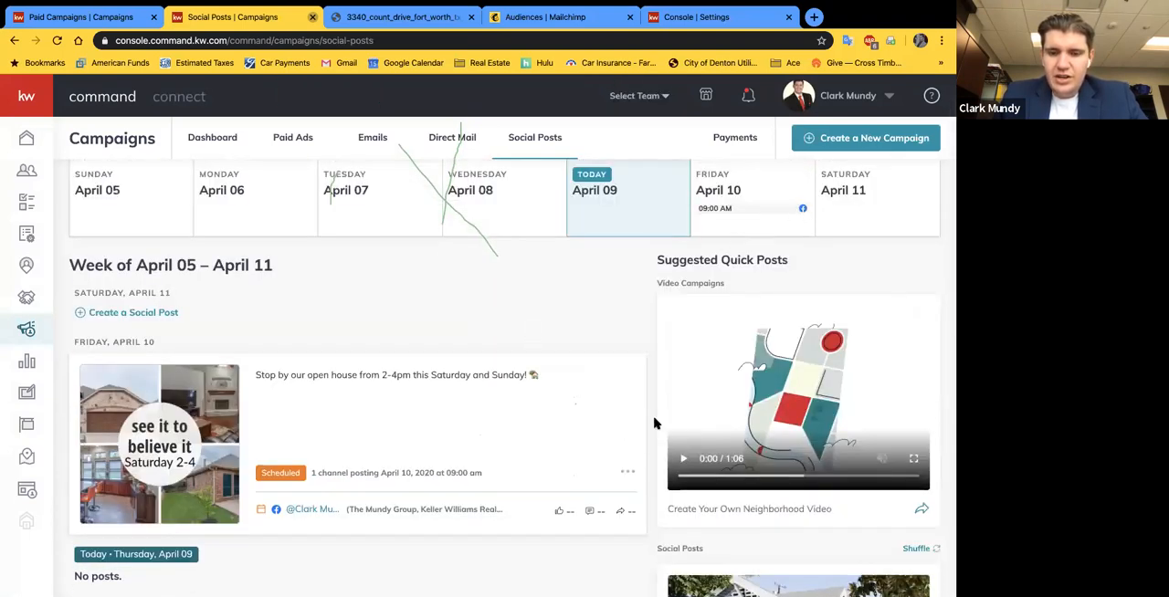
Step: Switch the social post calendar to the month view and look through April 2020
scroll(922, 220, "up", 3)
left_click(922, 243)
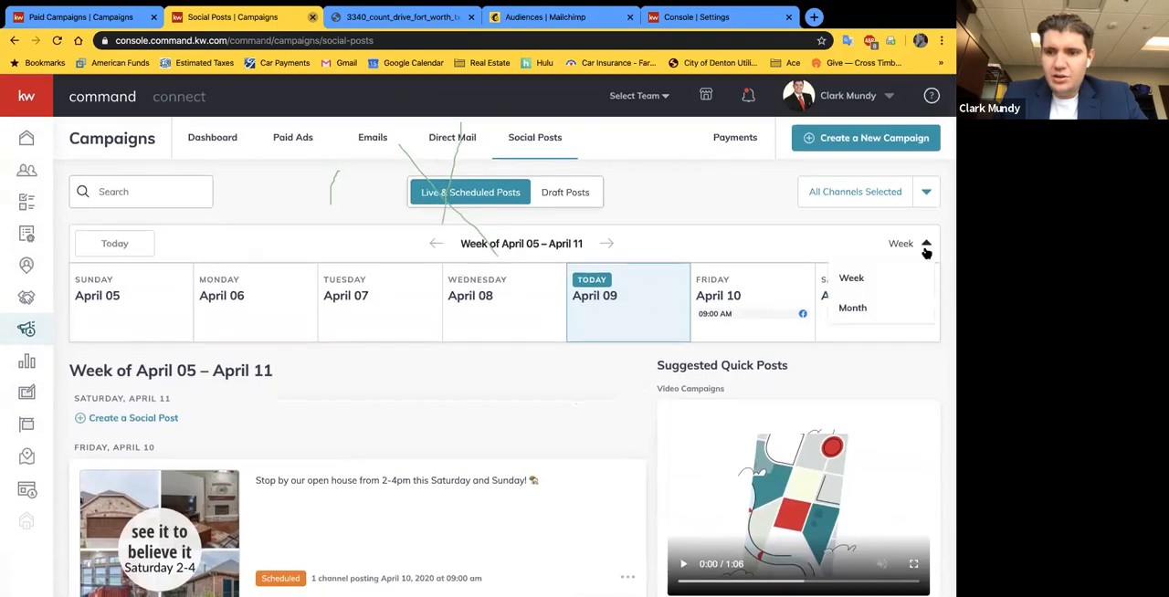
left_click(880, 307)
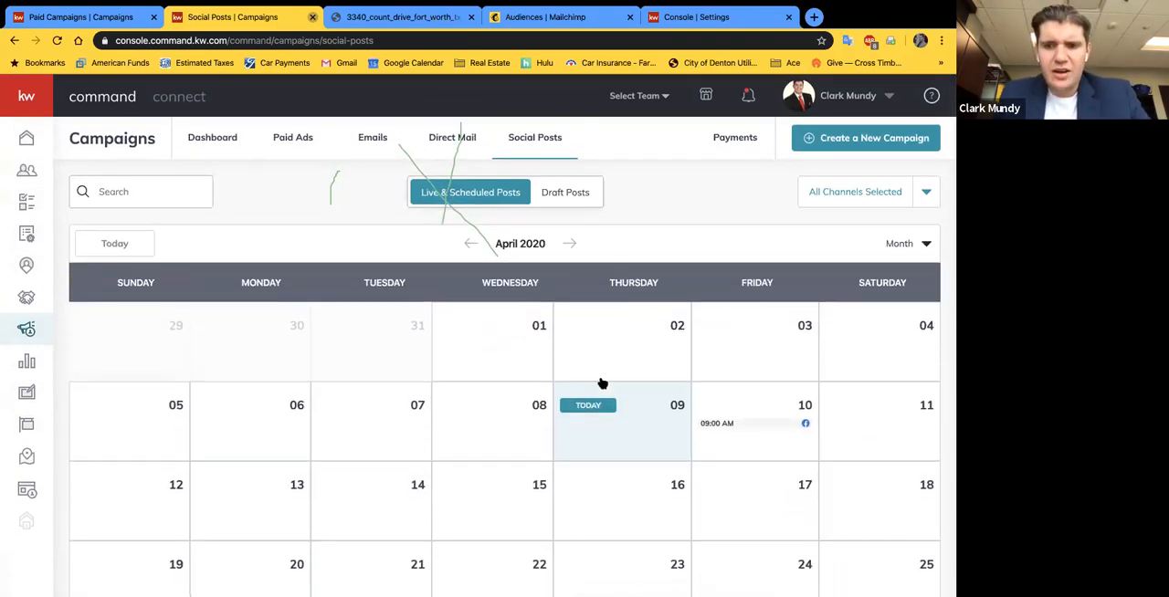
scroll(603, 384, "down", 1)
scroll(565, 382, "down", 1)
scroll(630, 301, "down", 1)
scroll(703, 317, "up", 2)
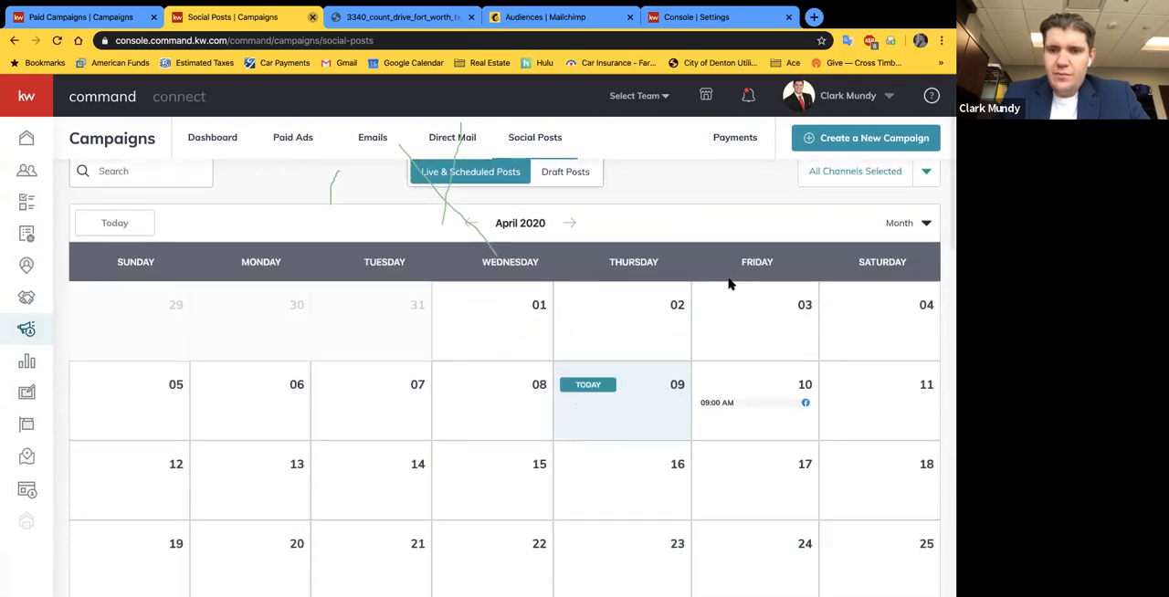
Step: Return the calendar to the week view, look at the week of April 12–18, and go back to April 05–11
left_click(920, 223)
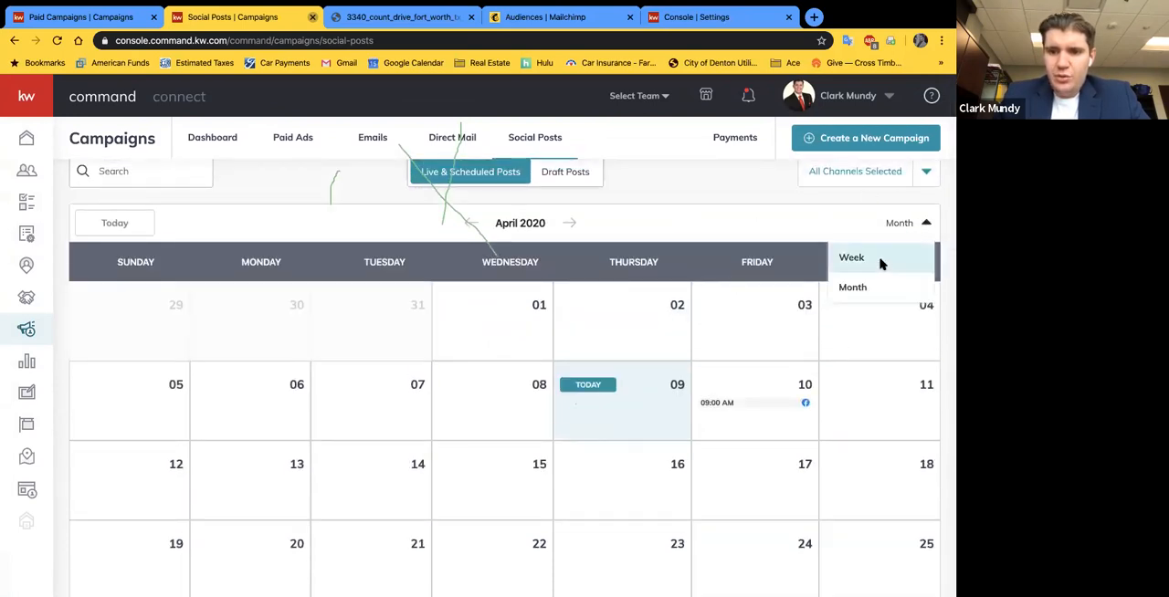
left_click(858, 258)
left_click(607, 223)
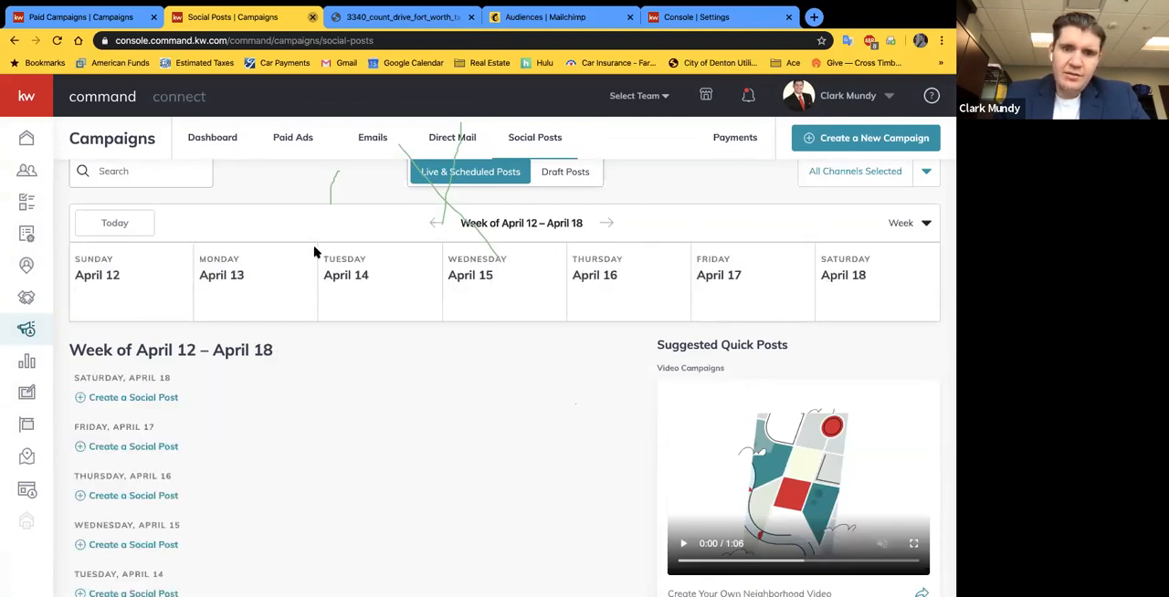
left_click(436, 224)
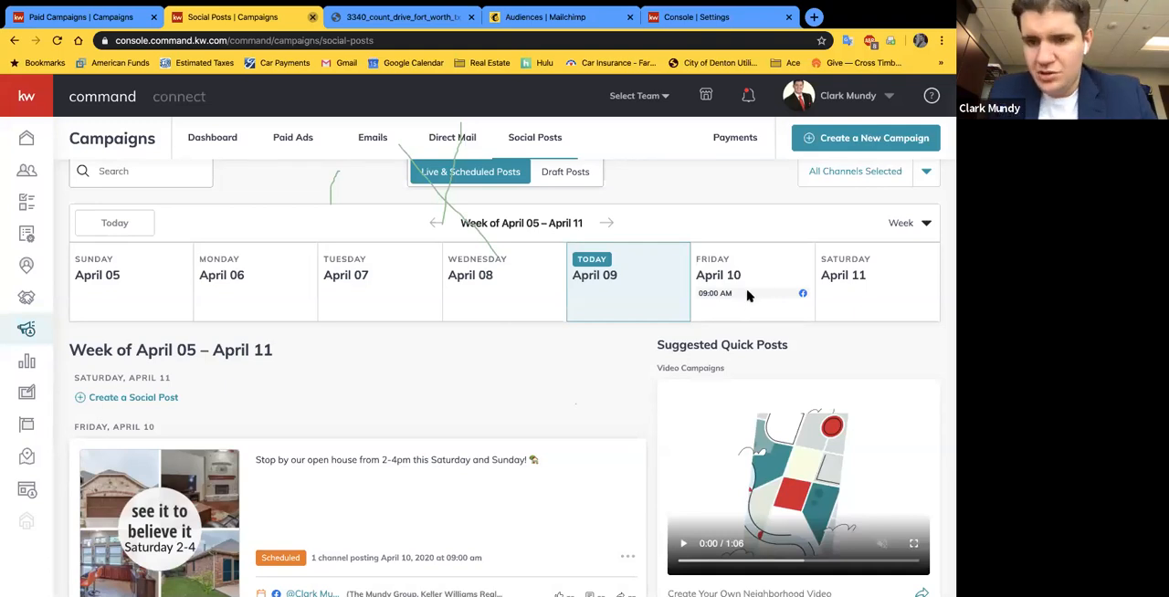
Step: Examine the daily post list for the week of April 05–11 and the suggested quick posts beside it
scroll(375, 405, "down", 5)
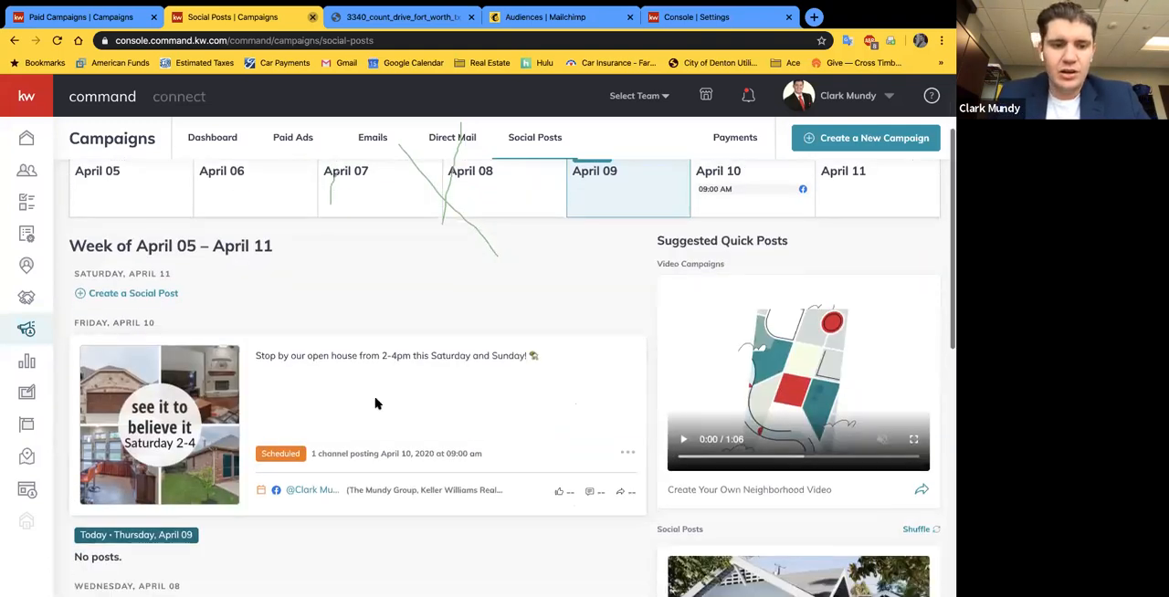
scroll(250, 397, "up", 5)
scroll(250, 396, "down", 7)
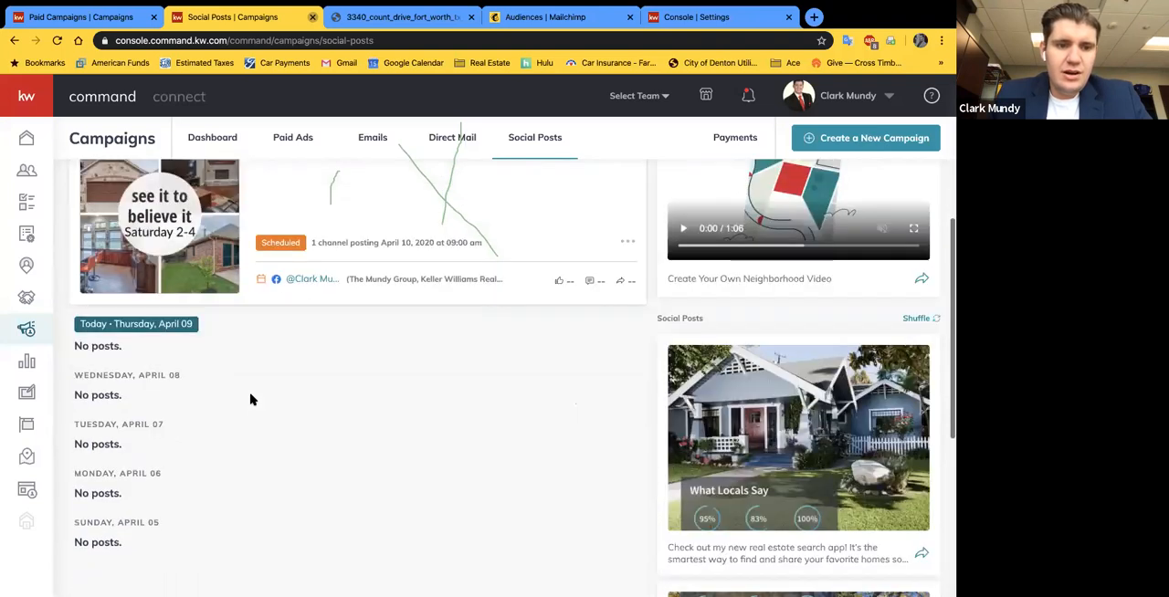
scroll(185, 317, "up", 3)
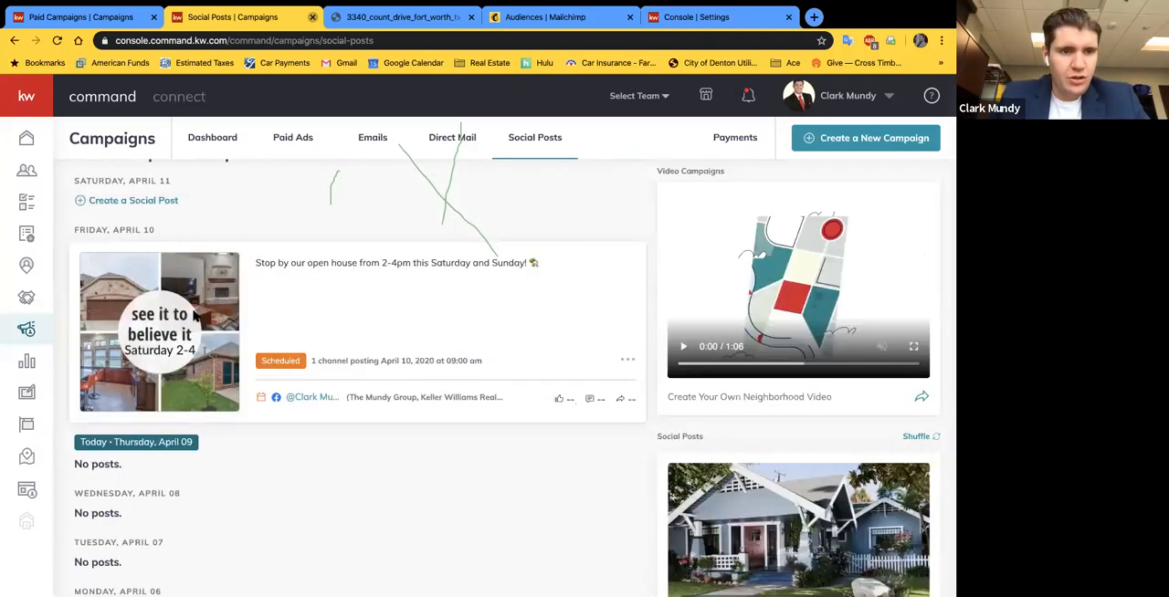
scroll(130, 305, "up", 2)
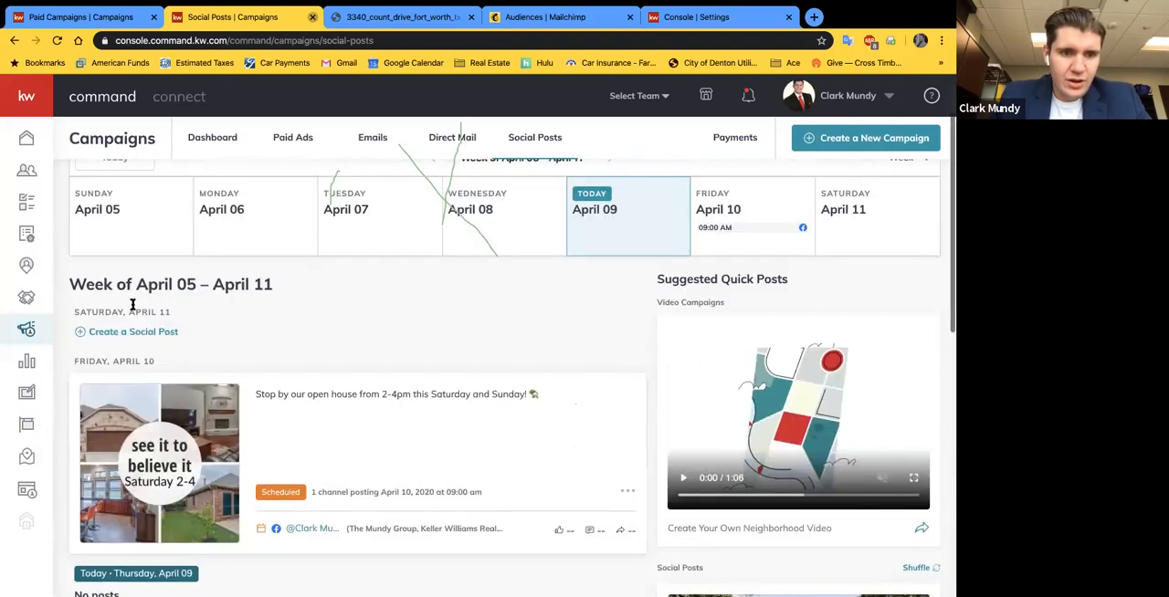
scroll(125, 326, "down", 5)
scroll(139, 488, "down", 1)
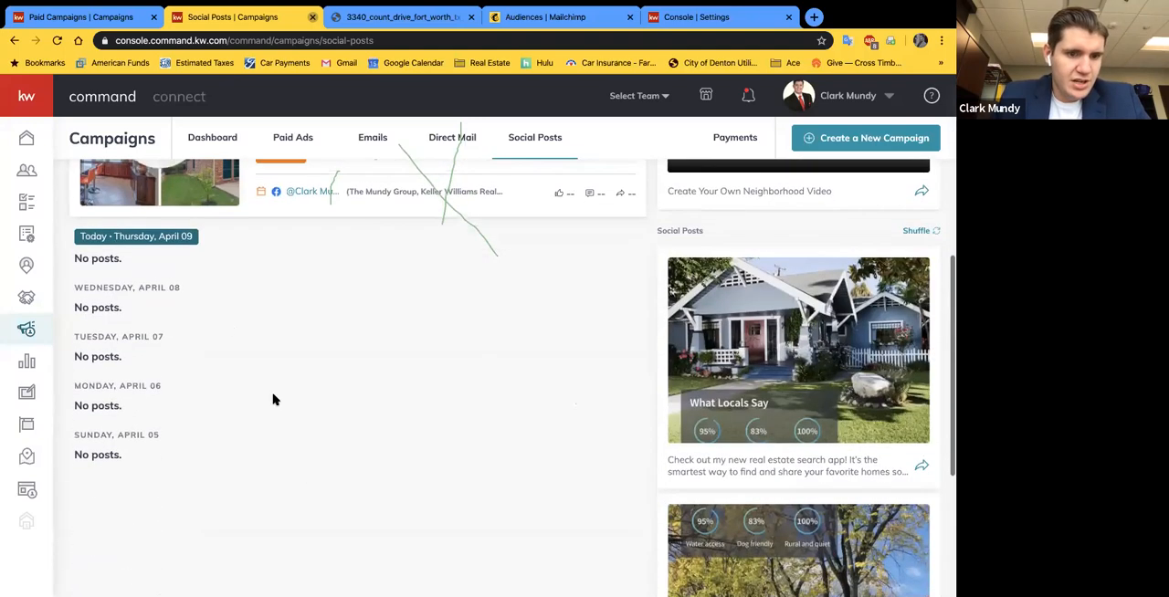
scroll(376, 315, "up", 3)
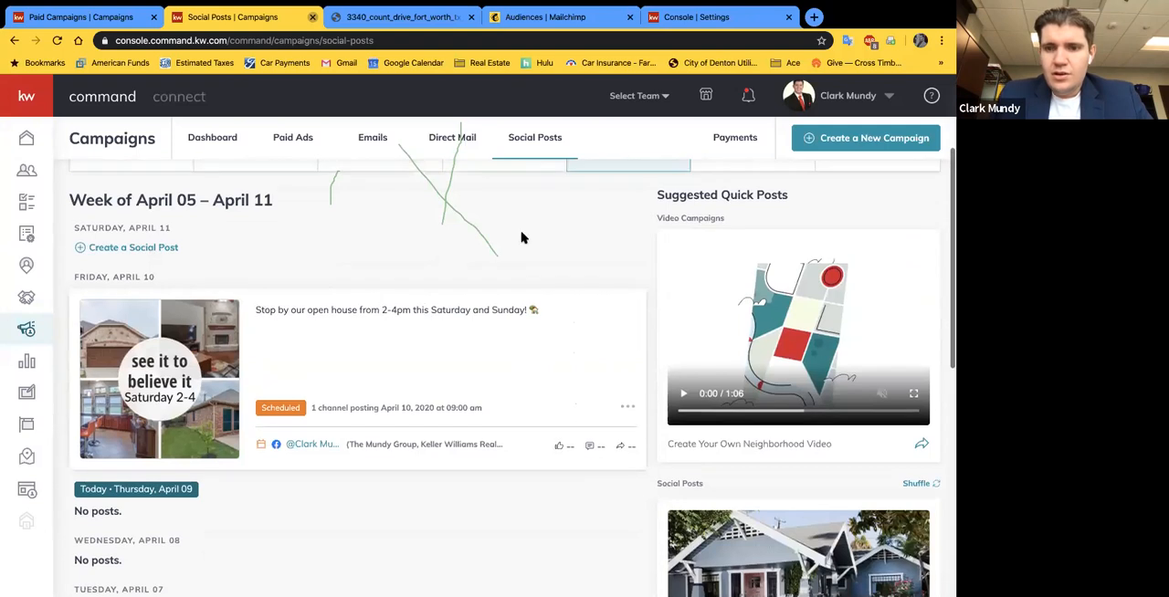
scroll(624, 411, "up", 2)
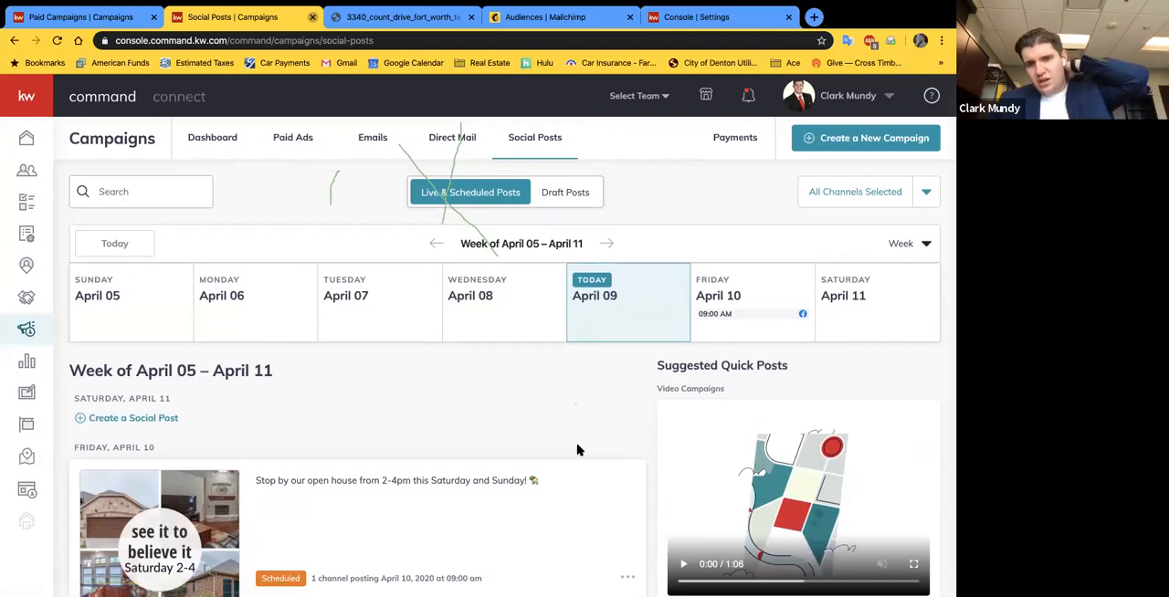
Step: Delete the open house post scheduled for Friday, April 10, and confirm its removal from the social posts calendar
scroll(577, 449, "down", 1)
left_click(625, 540)
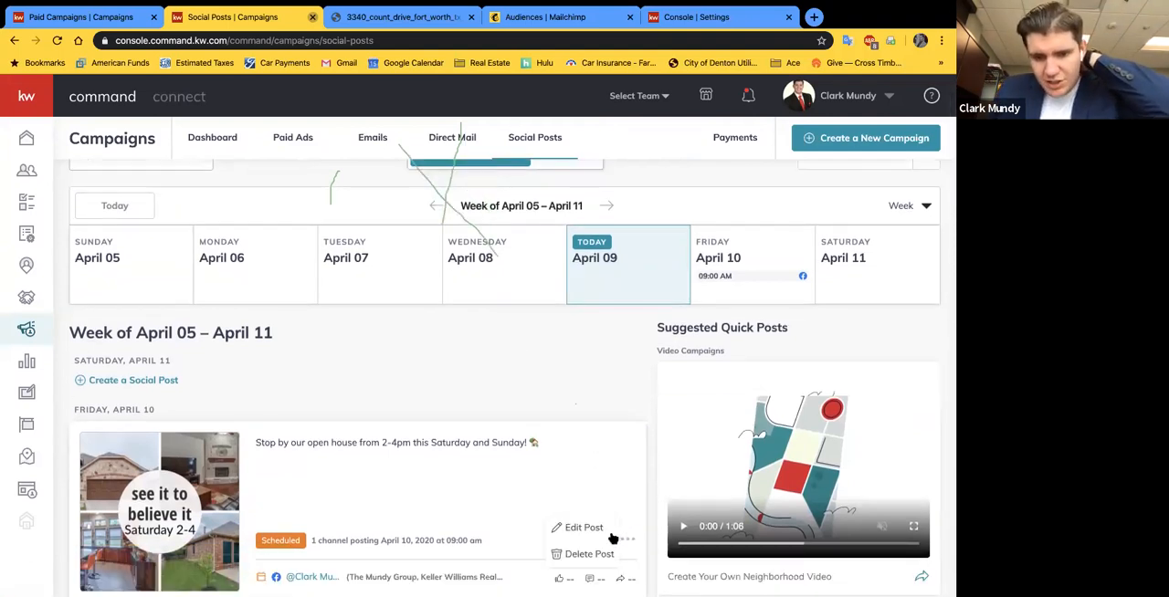
left_click(566, 554)
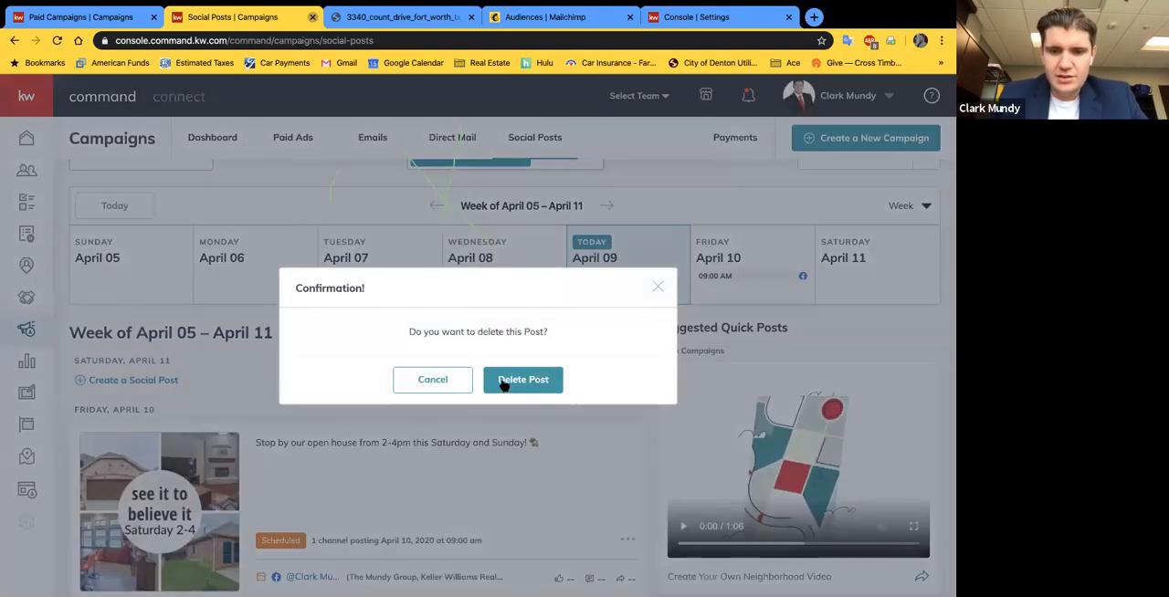
left_click(505, 380)
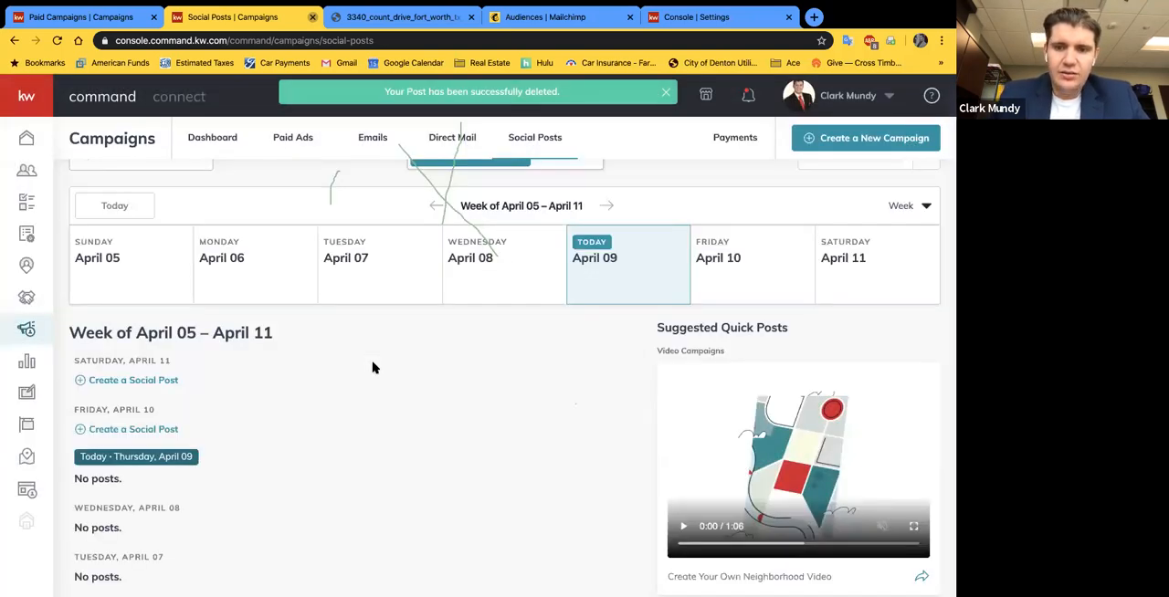
scroll(416, 322, "up", 1)
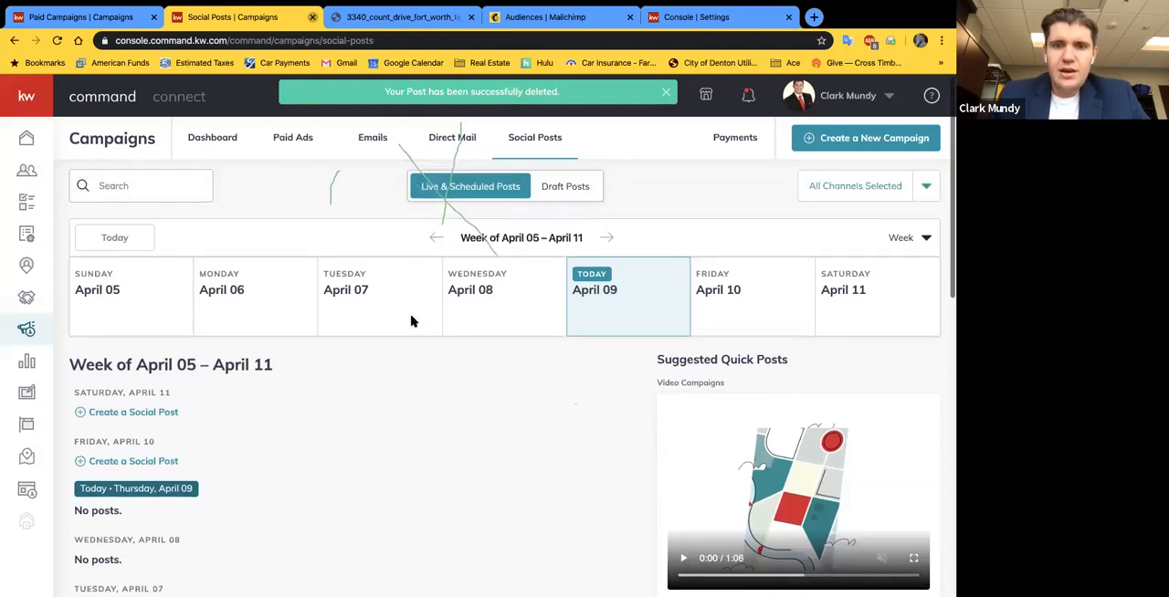
scroll(420, 301, "up", 1)
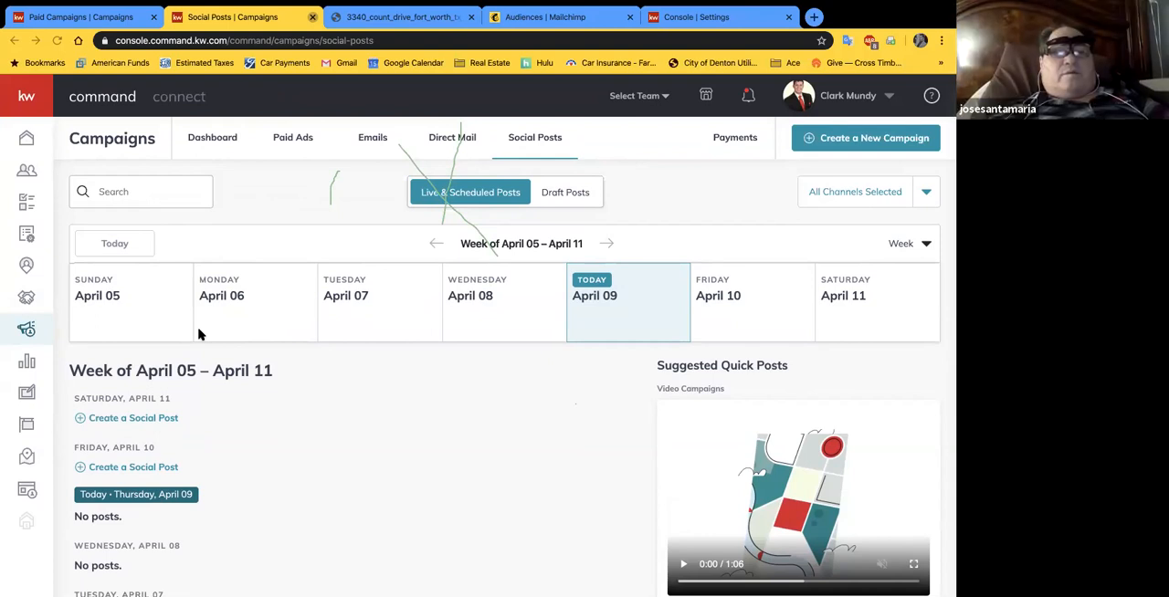
Step: Search the web for "mailchimp pricing" in a new browser tab and open Mailchimp's own Pricing page
left_click(545, 17)
left_click(811, 16)
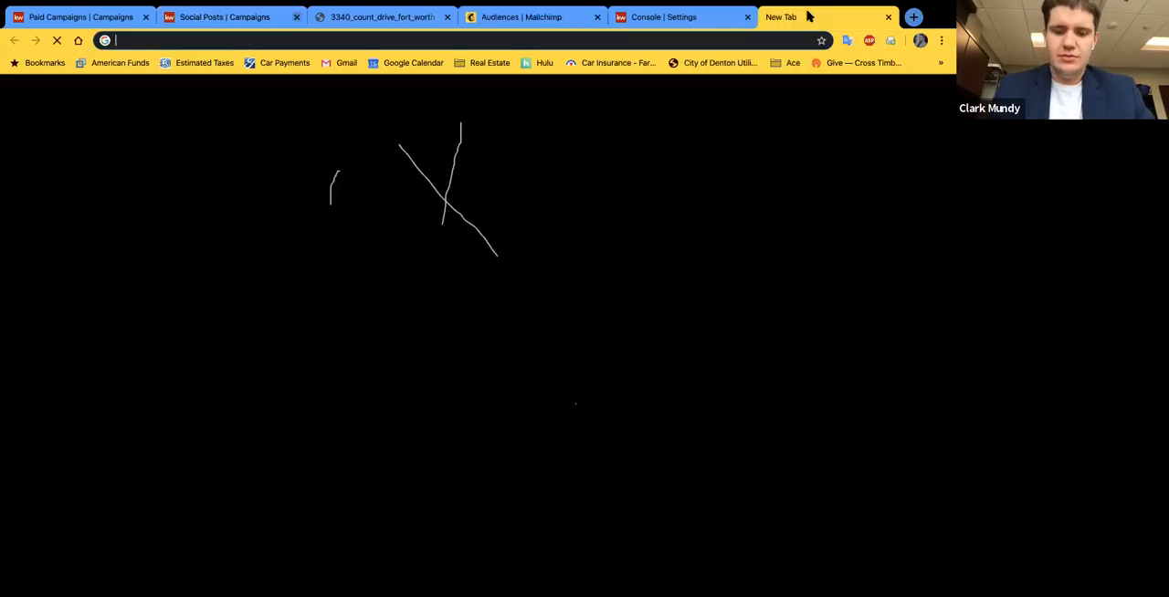
type("mailchimp pricing")
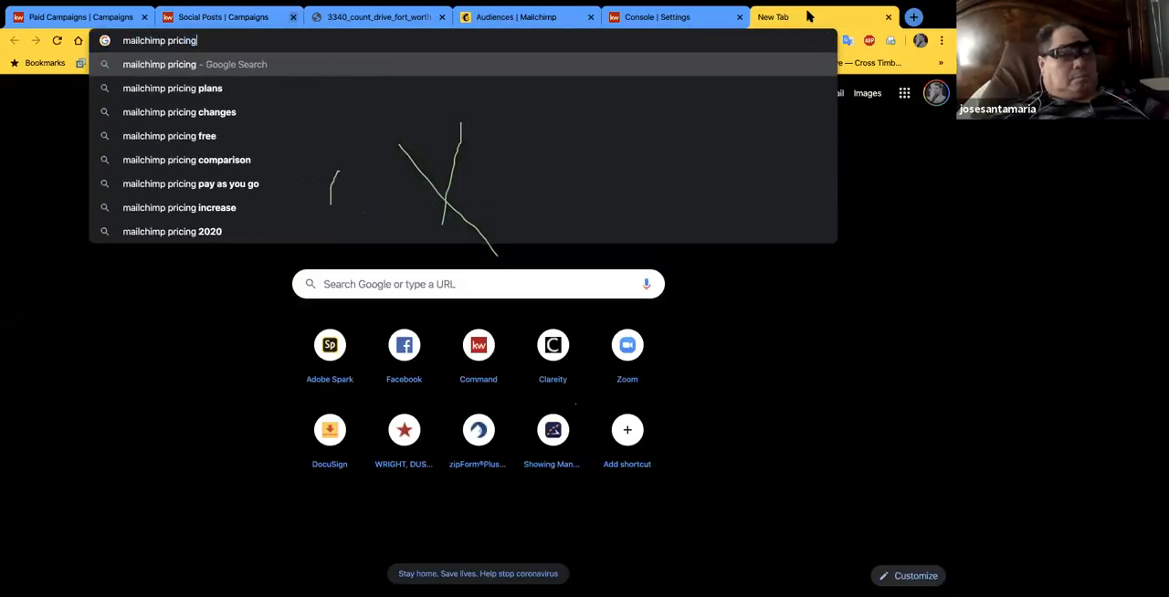
key("Return")
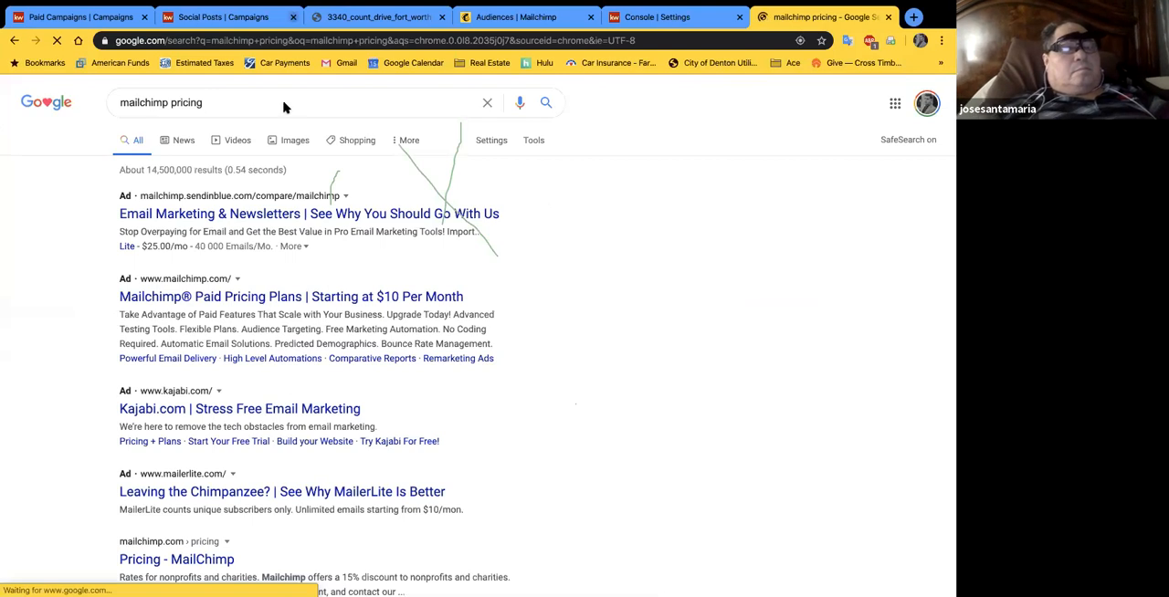
scroll(365, 274, "down", 3)
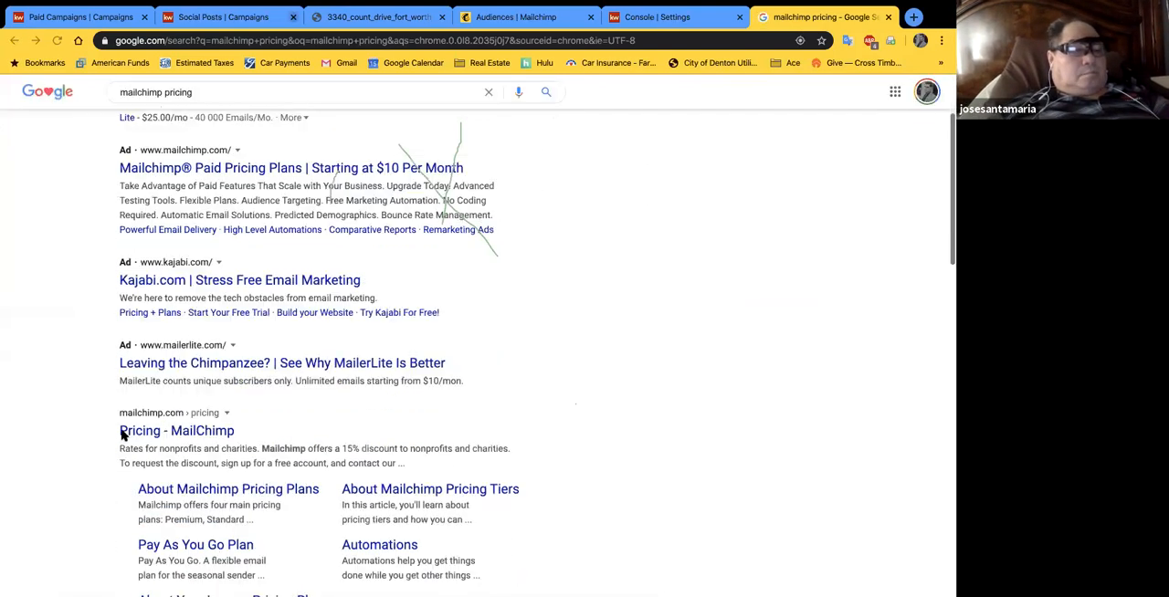
left_click(128, 431)
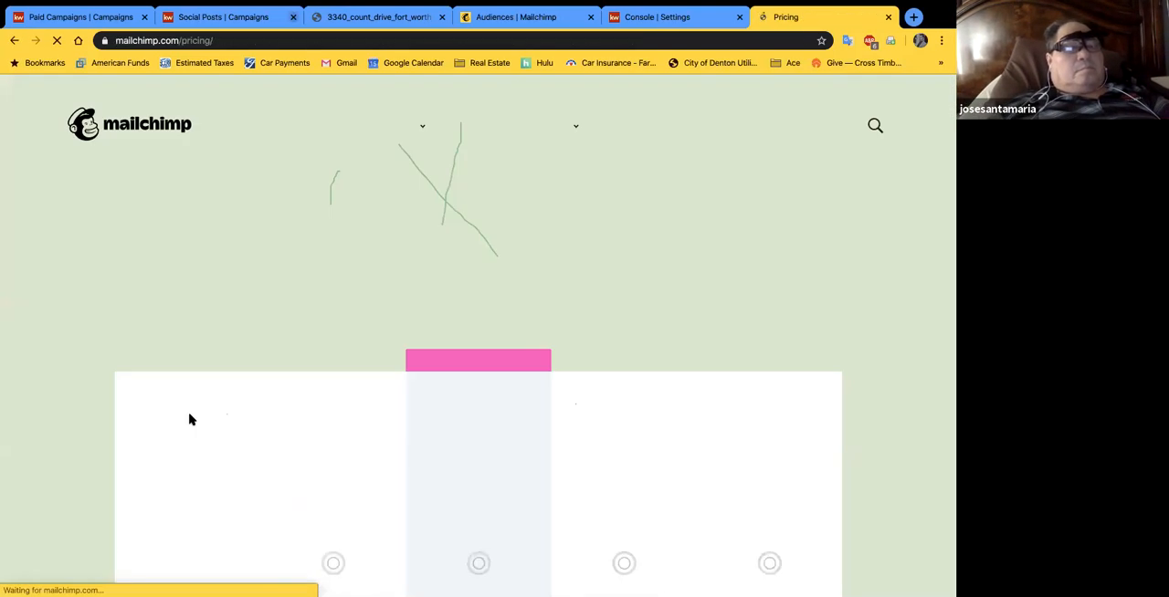
Step: Compare the monthly prices and top features of Mailchimp's Premium, Standard, Essentials and Free plans
scroll(38, 409, "down", 3)
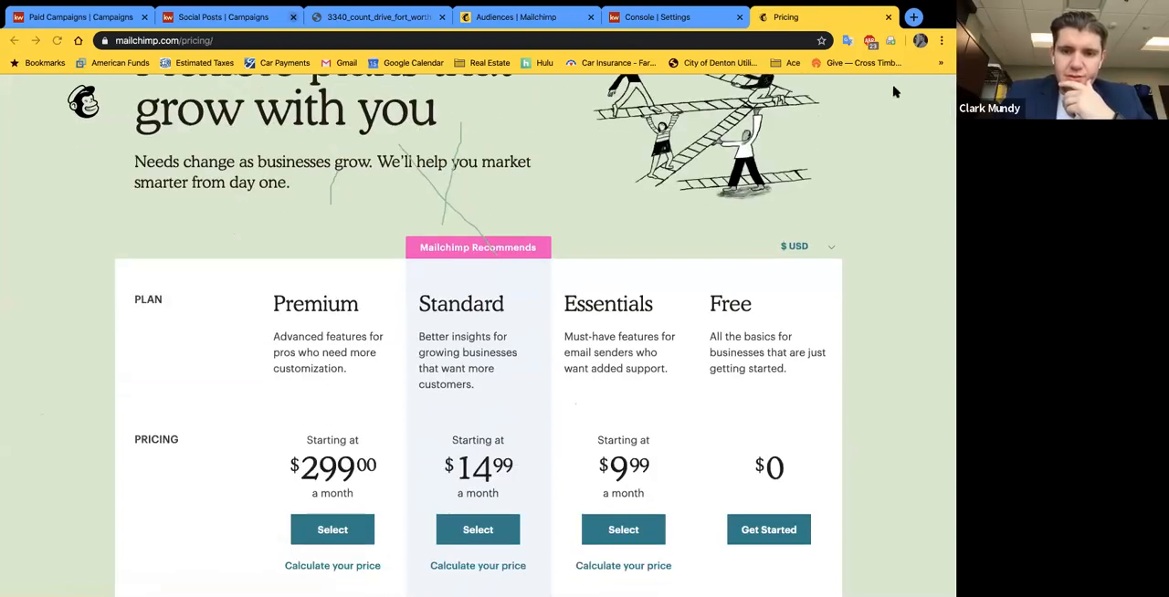
scroll(627, 292, "down", 3)
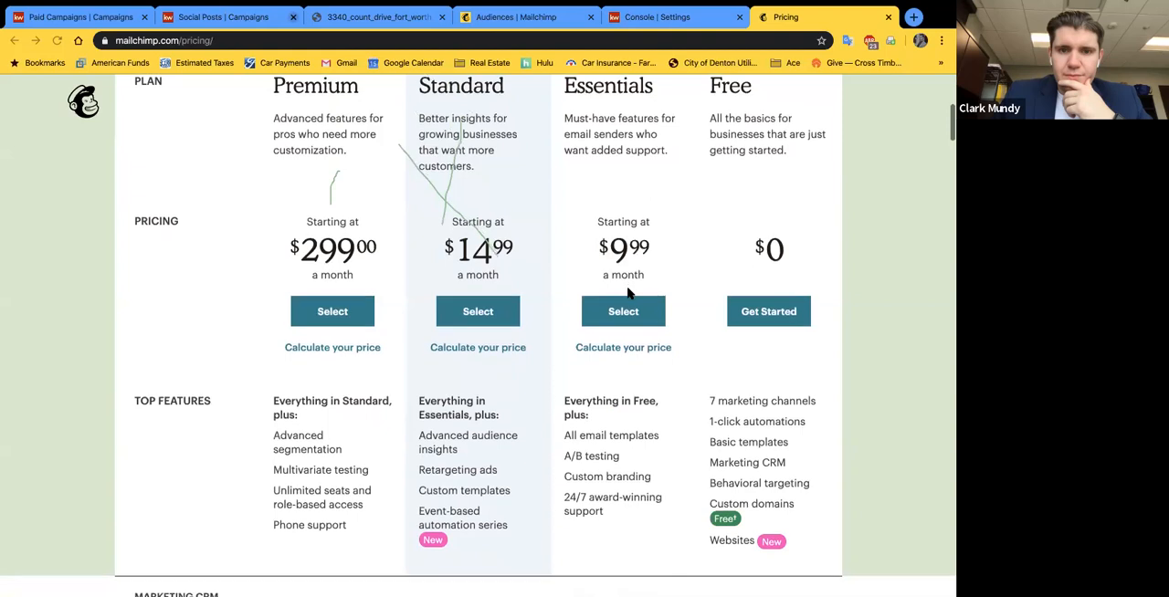
scroll(694, 237, "up", 1)
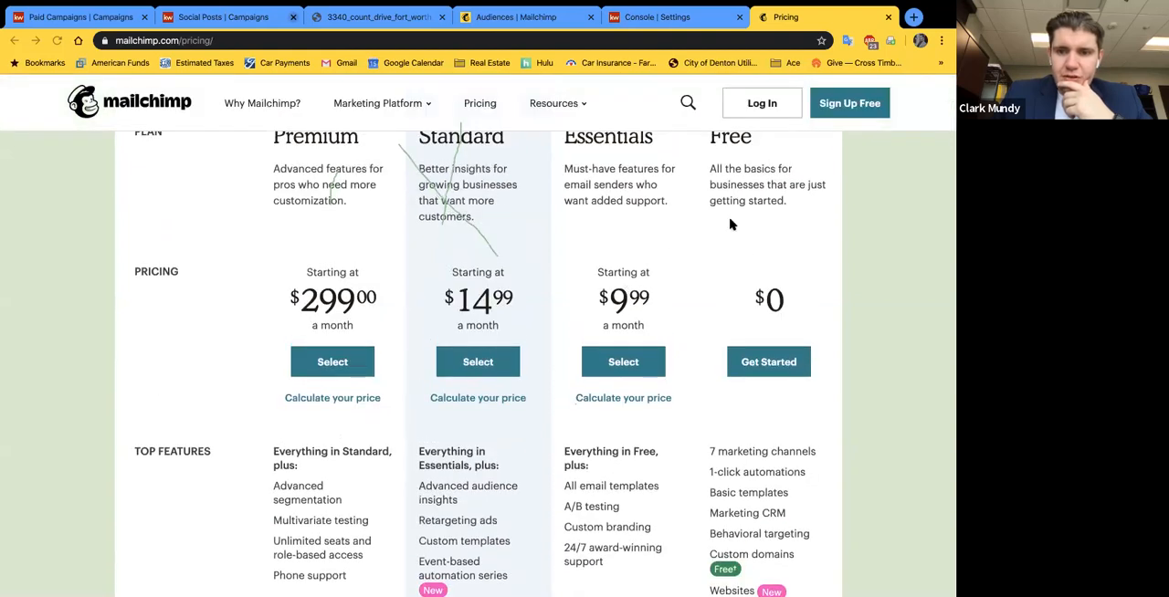
scroll(772, 449, "down", 1)
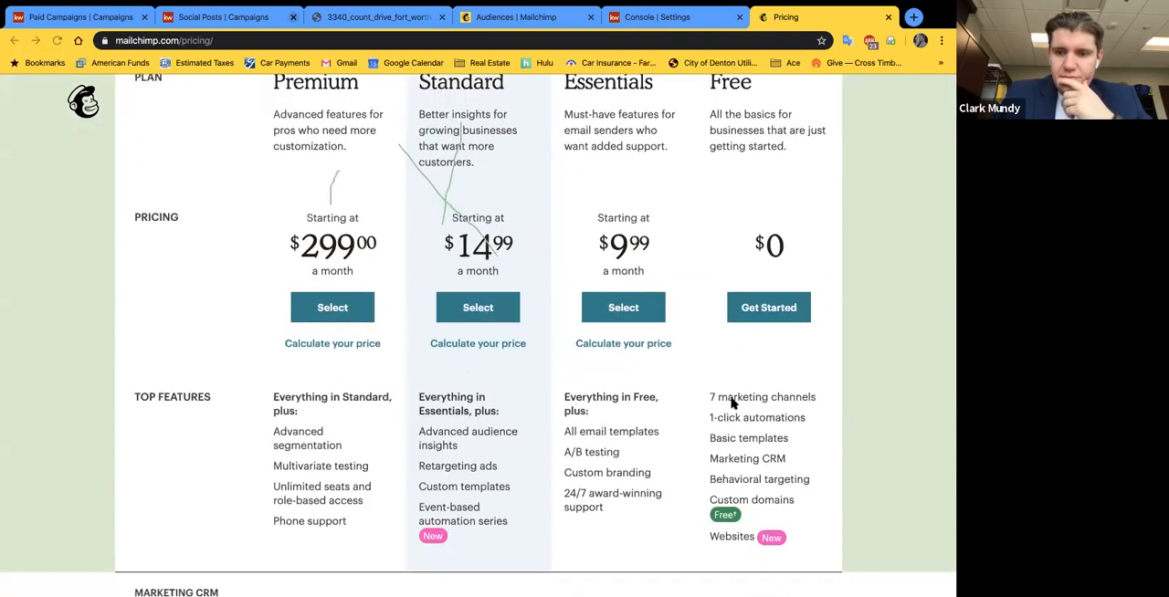
scroll(799, 452, "down", 1)
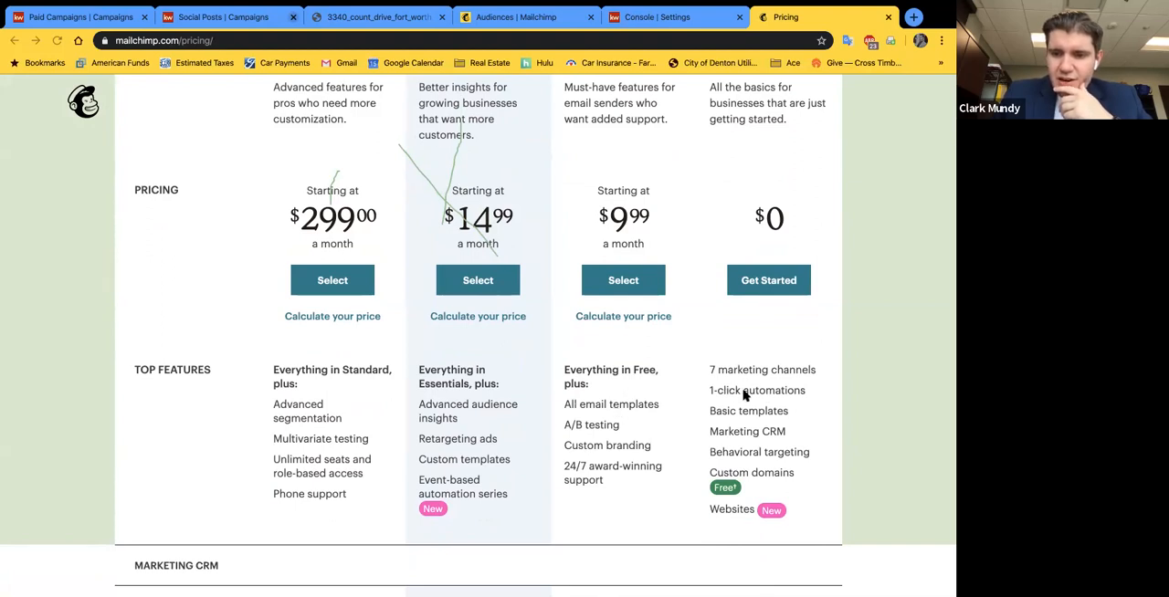
scroll(748, 393, "up", 1)
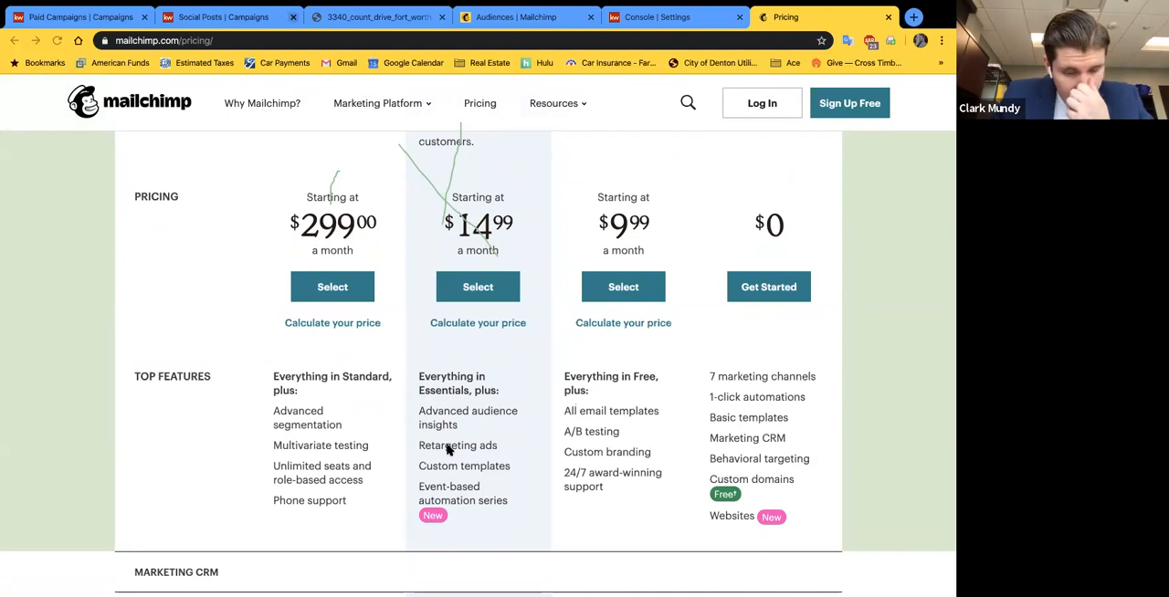
scroll(449, 450, "up", 1)
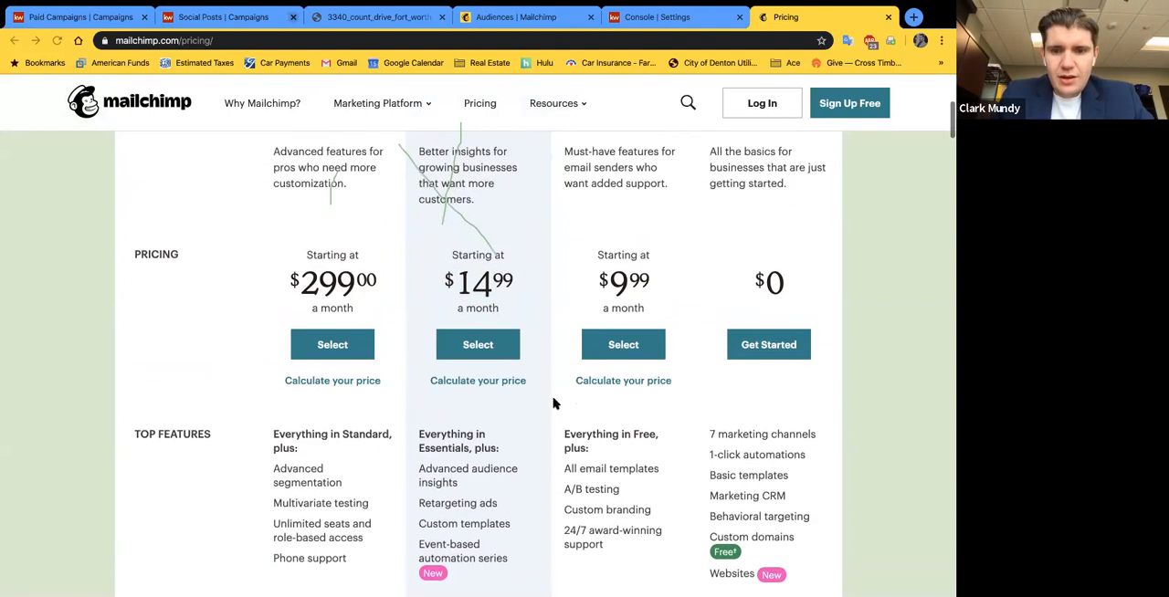
Step: Calculate the Essentials plan's price for 2,500, 5,000 and more contacts, finishing with the contact count at 2,500
left_click(601, 385)
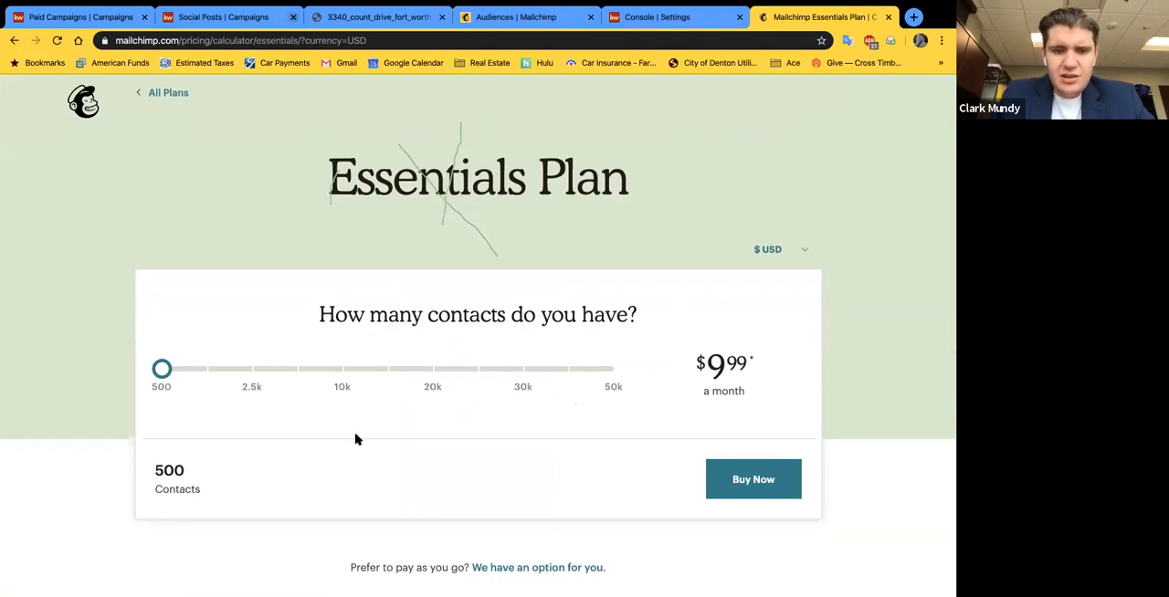
scroll(274, 436, "down", 1)
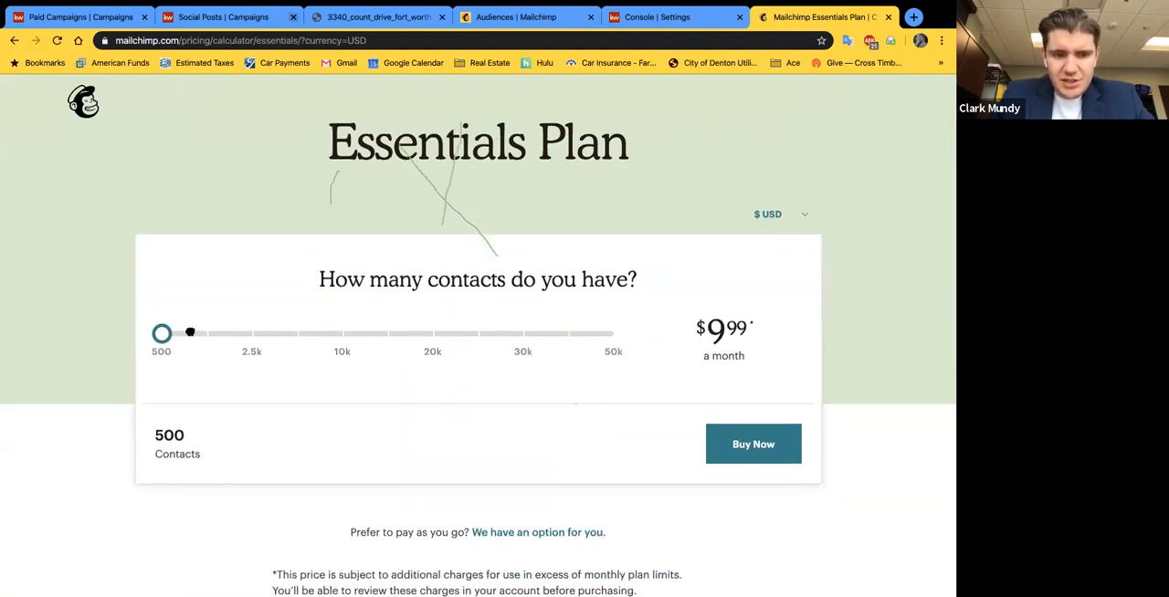
left_click_drag(166, 332, 254, 347)
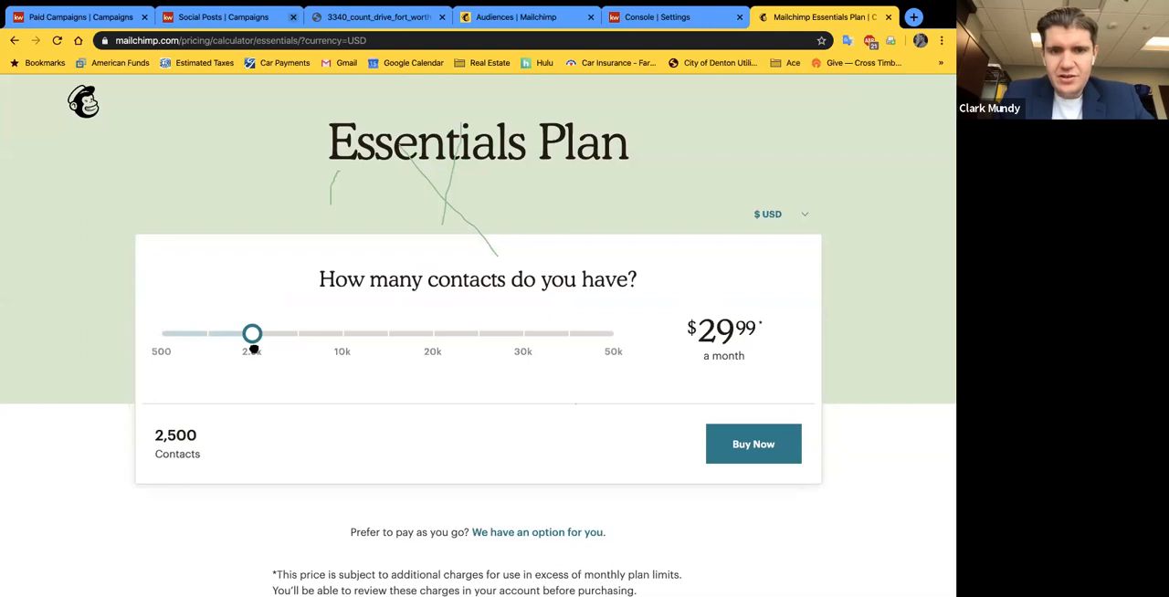
left_click(299, 362)
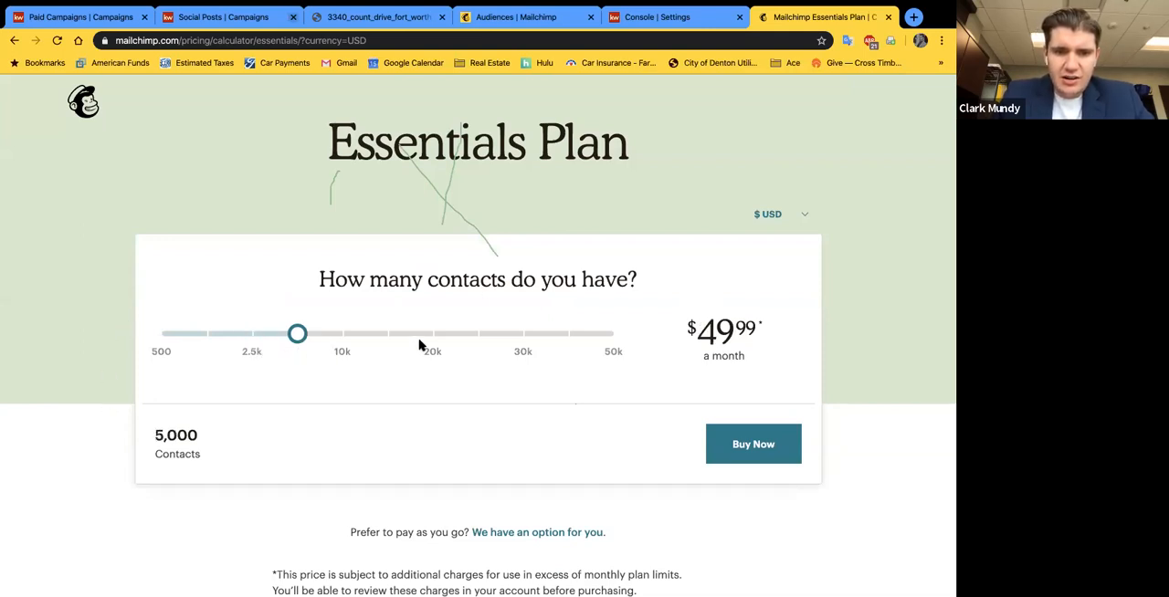
left_click_drag(303, 332, 549, 357)
left_click_drag(420, 347, 241, 347)
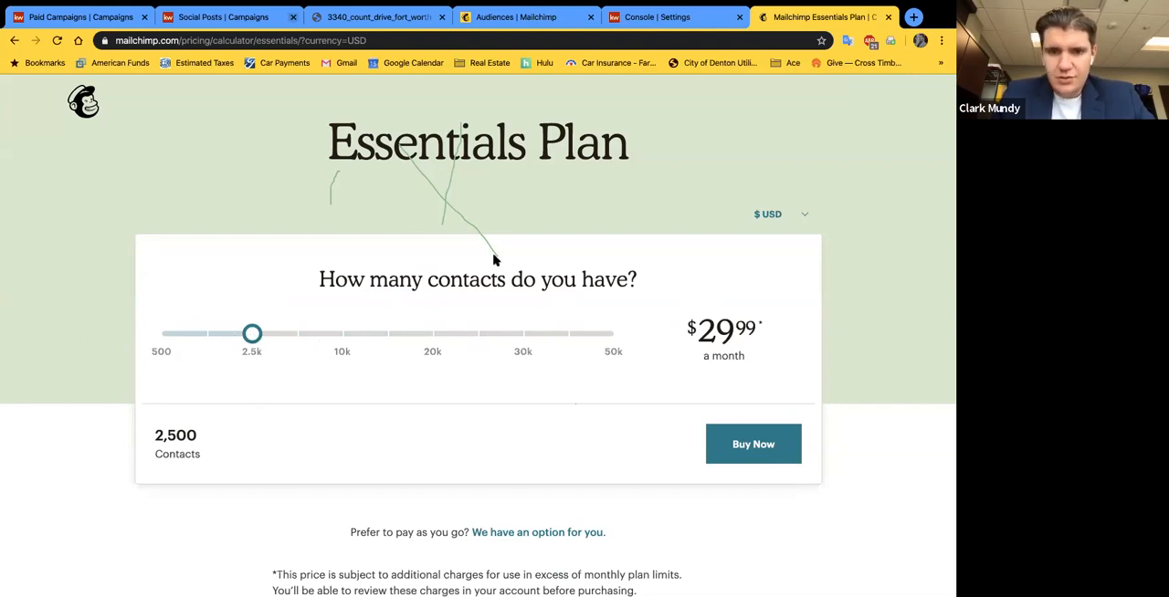
Step: Return to the plan comparison and check the contact and audience limits of each plan under Marketing CRM
left_click(12, 38)
scroll(396, 499, "down", 2)
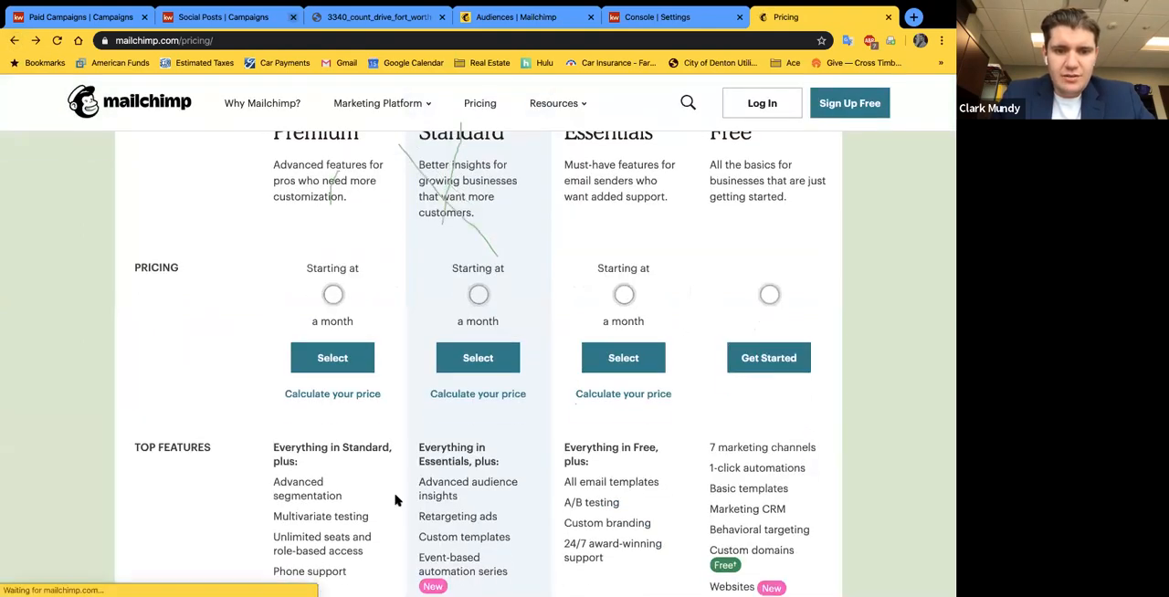
scroll(396, 499, "down", 4)
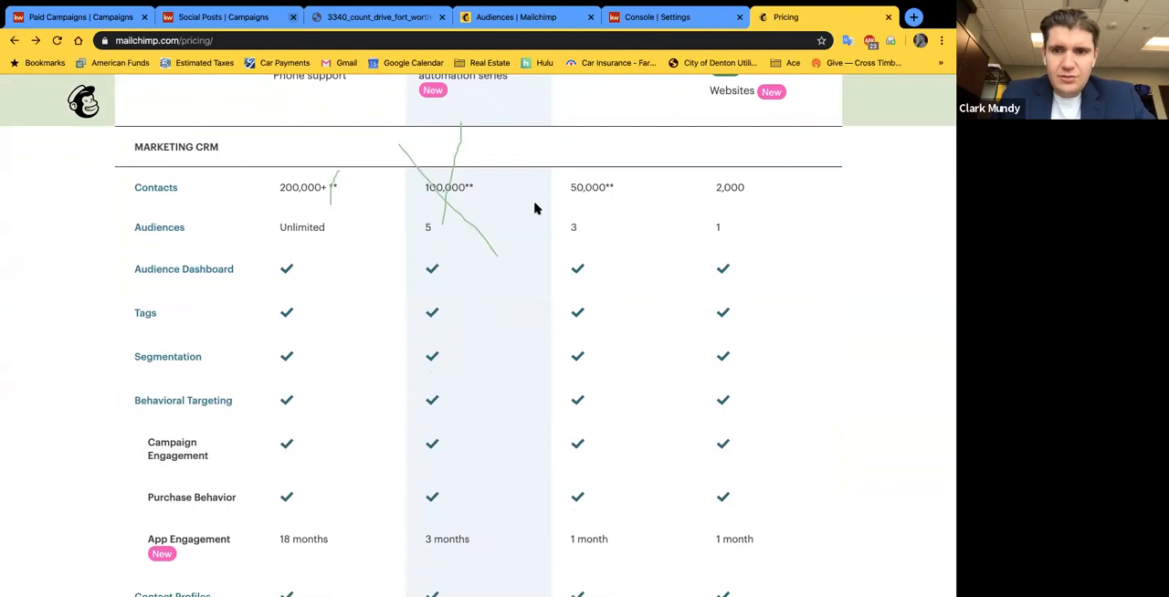
scroll(535, 208, "up", 2)
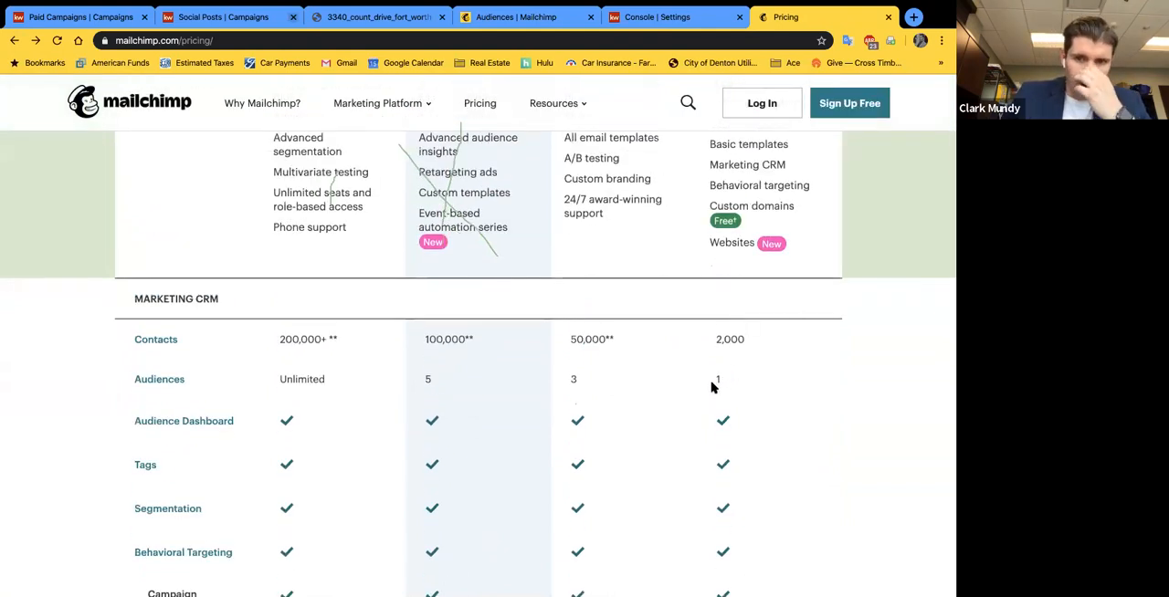
scroll(714, 387, "up", 1)
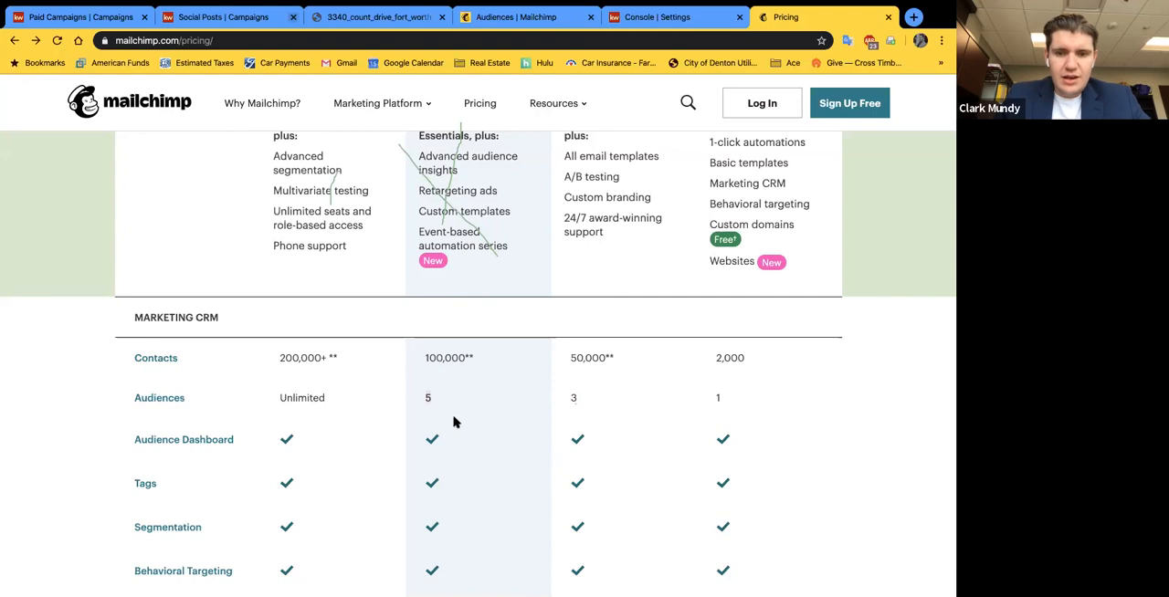
Step: Examine which plans include the remaining Marketing CRM, Brand & Design and Automations features, and return to the plan overview
scroll(455, 420, "down", 5)
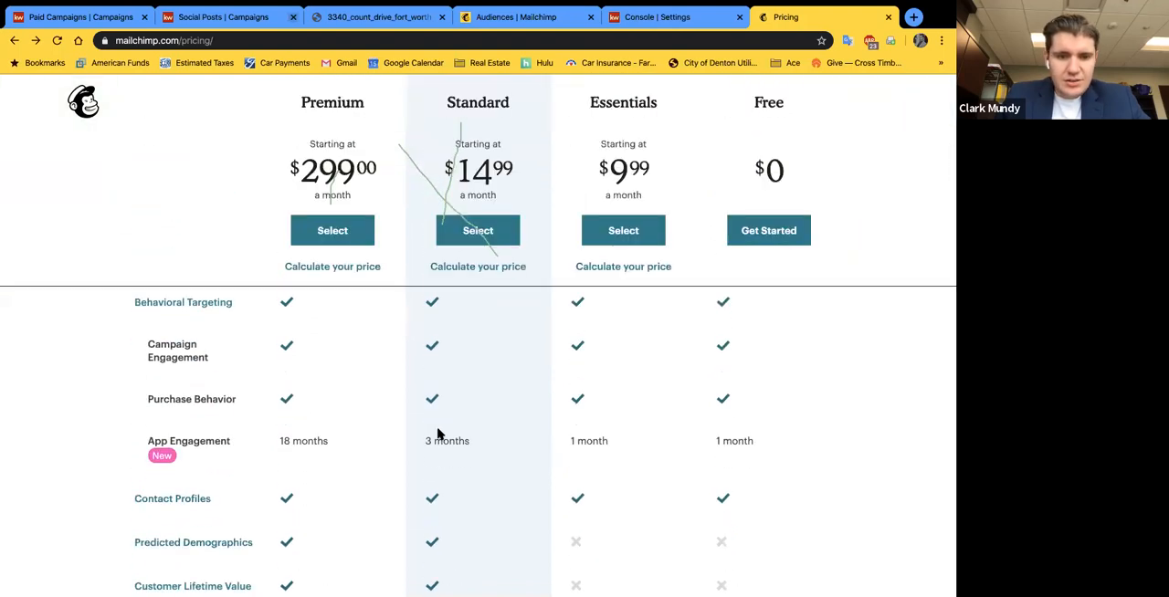
scroll(433, 436, "down", 3)
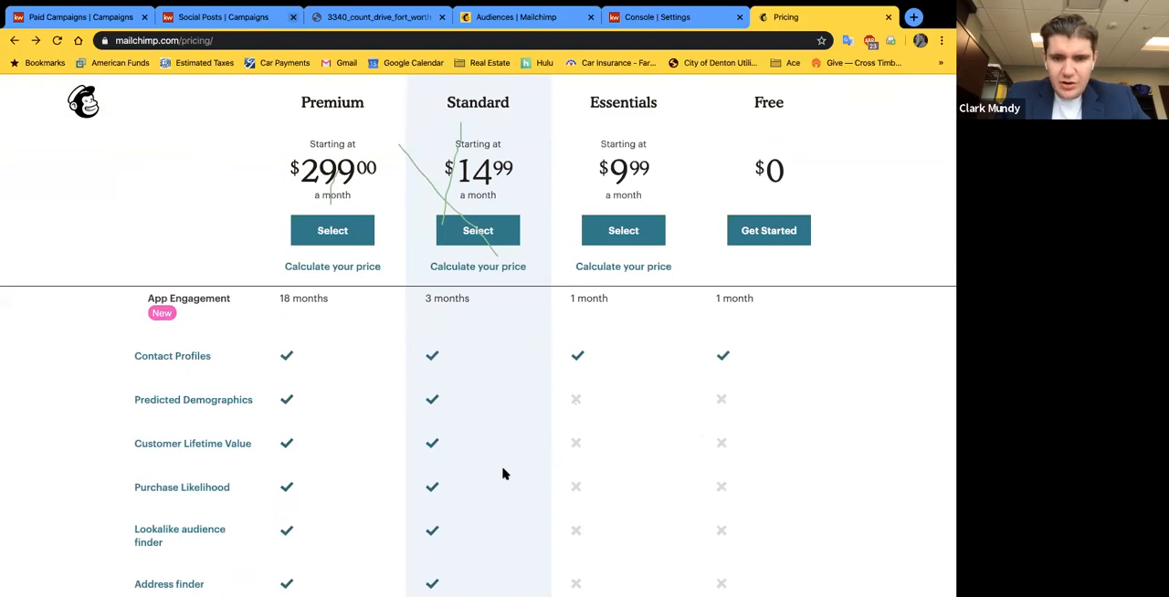
scroll(502, 473, "down", 1)
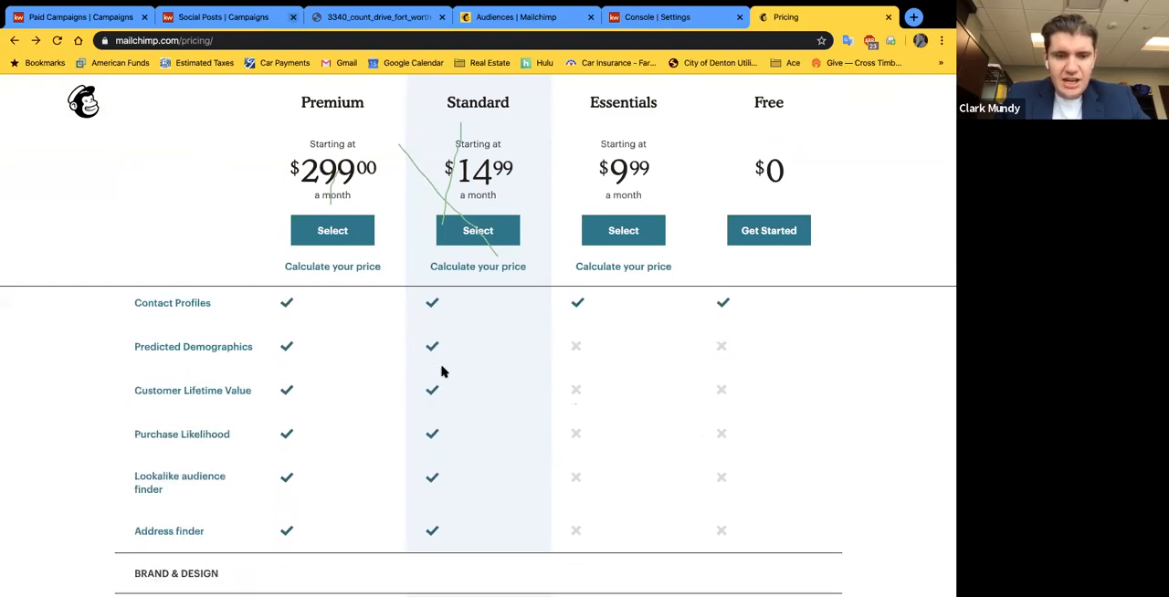
scroll(441, 509, "down", 2)
scroll(441, 508, "down", 2)
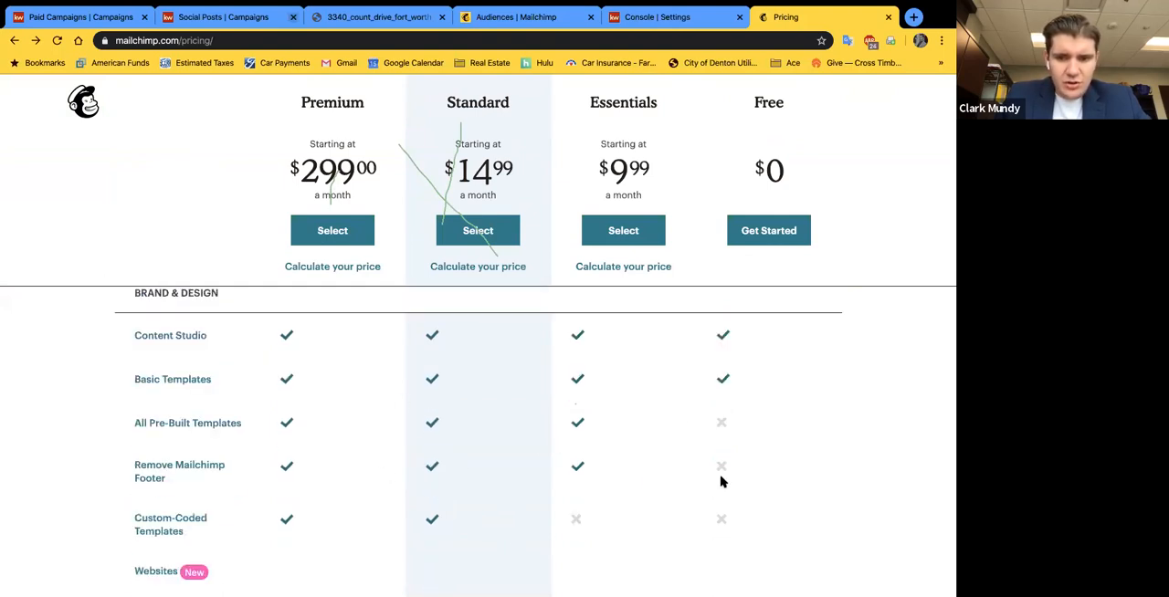
scroll(715, 477, "down", 3)
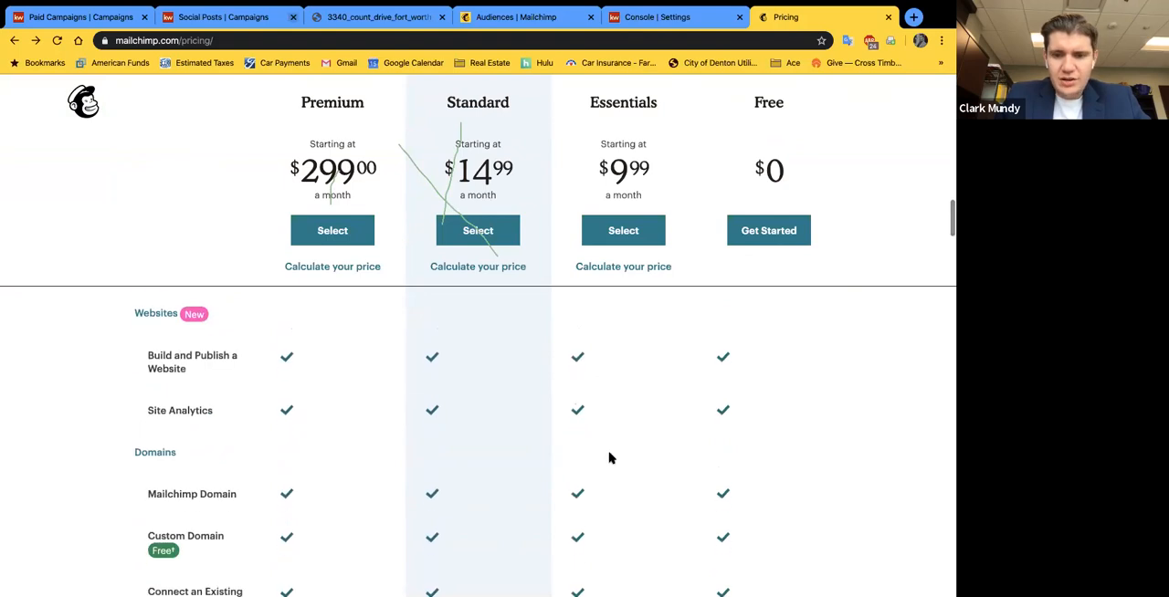
scroll(669, 449, "down", 8)
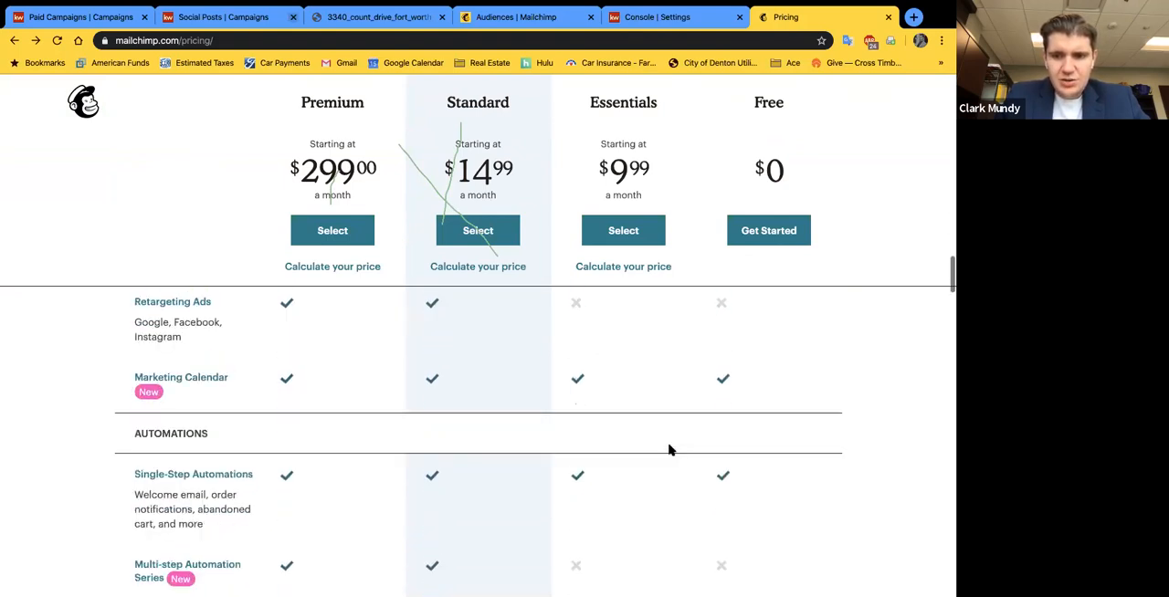
scroll(668, 449, "up", 5)
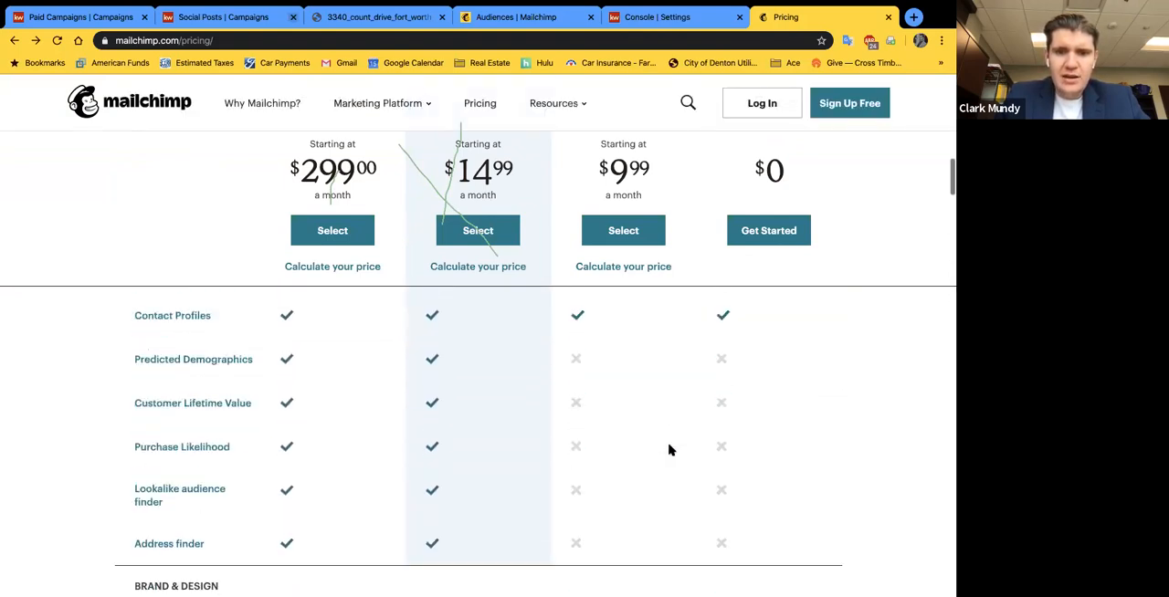
scroll(668, 449, "up", 10)
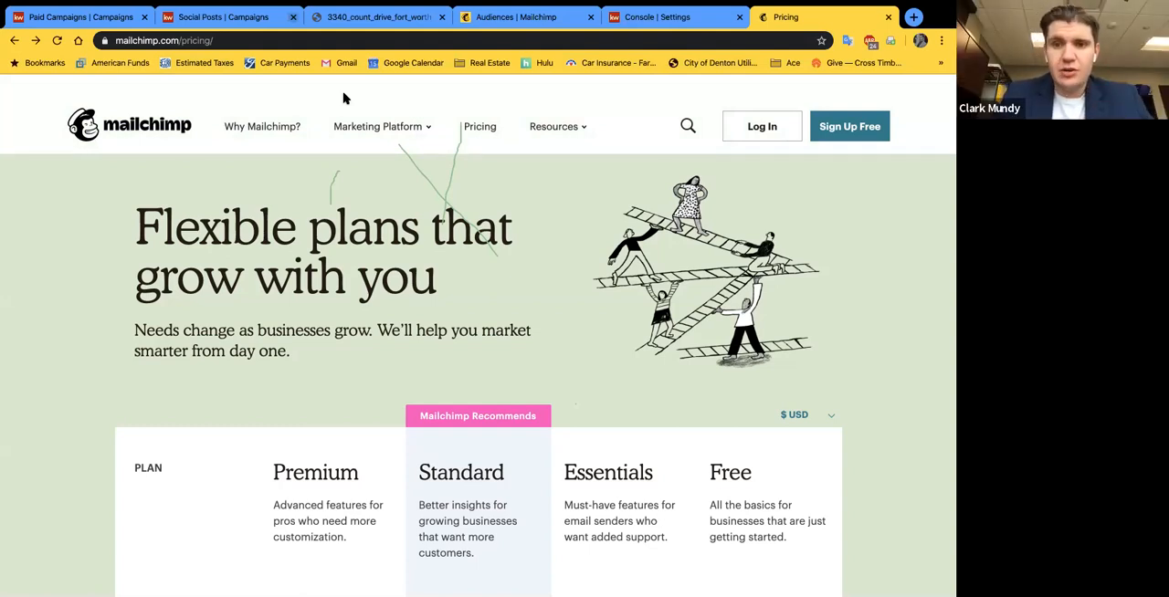
Step: Switch to the KW Console settings page with the Marketing Automation and Email Services connections
left_click(720, 21)
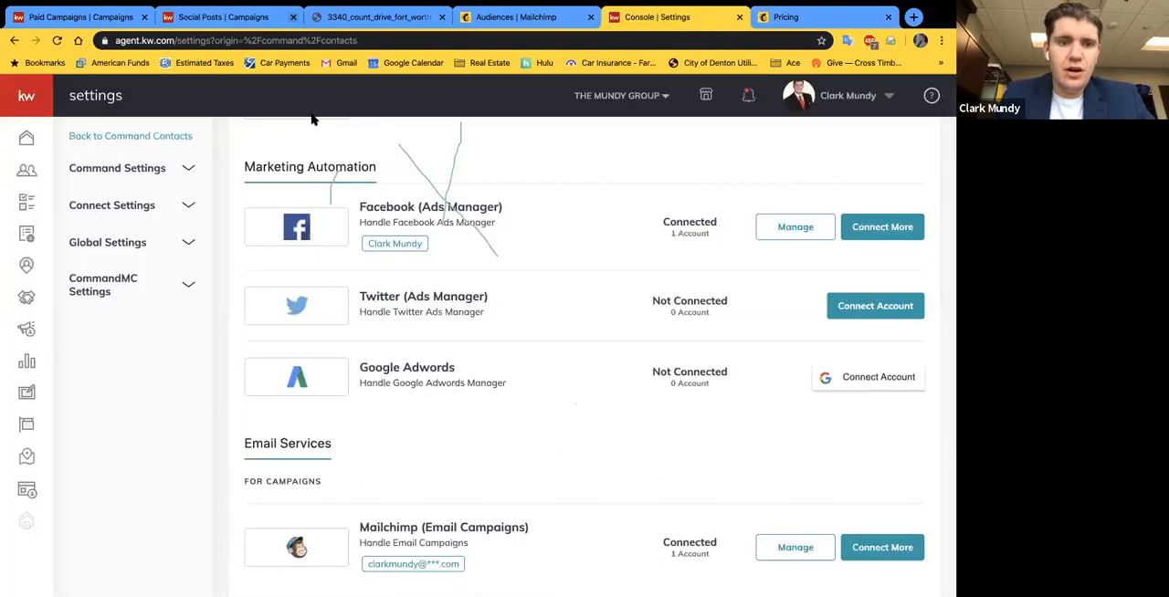
Step: Go to the Command contacts list and look through the available SmartViews, leaving All Contacts selected
scroll(347, 185, "down", 5)
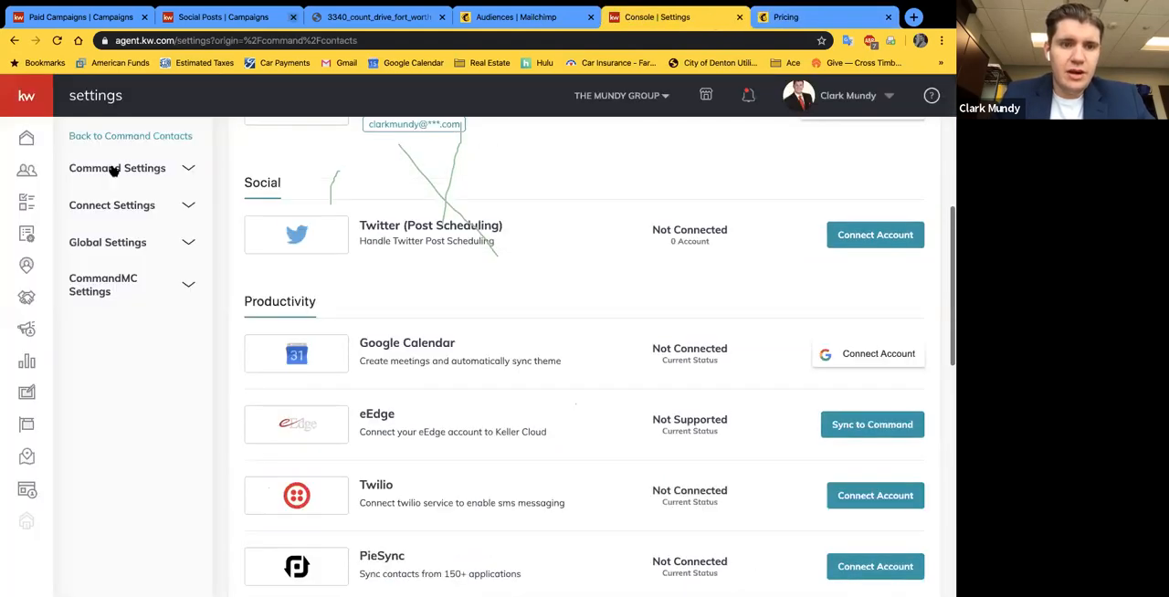
left_click(27, 168)
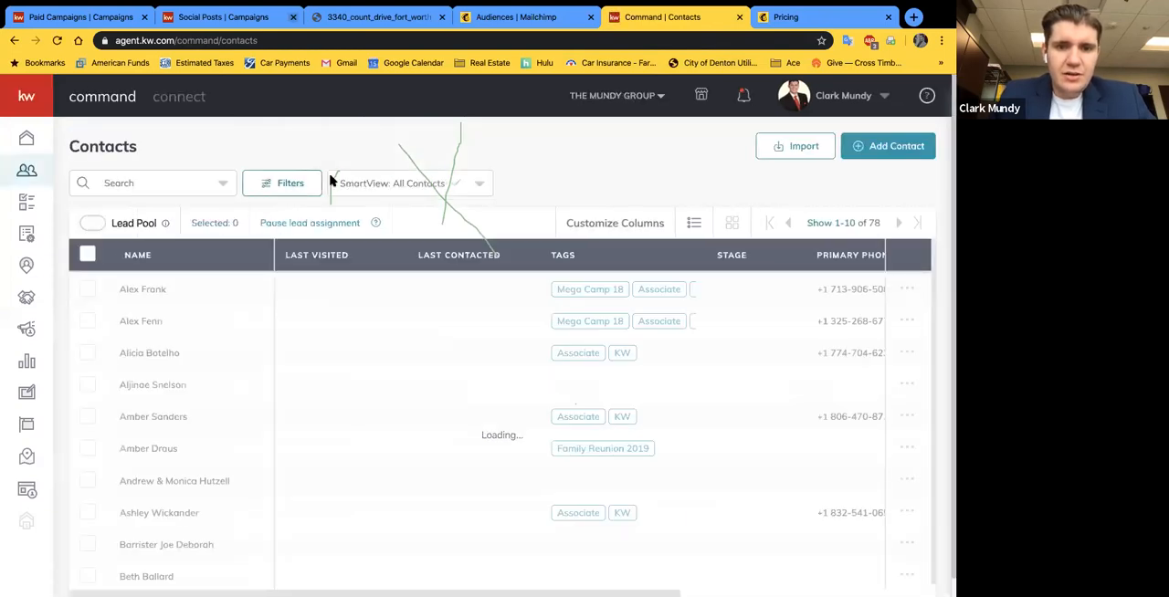
left_click(476, 185)
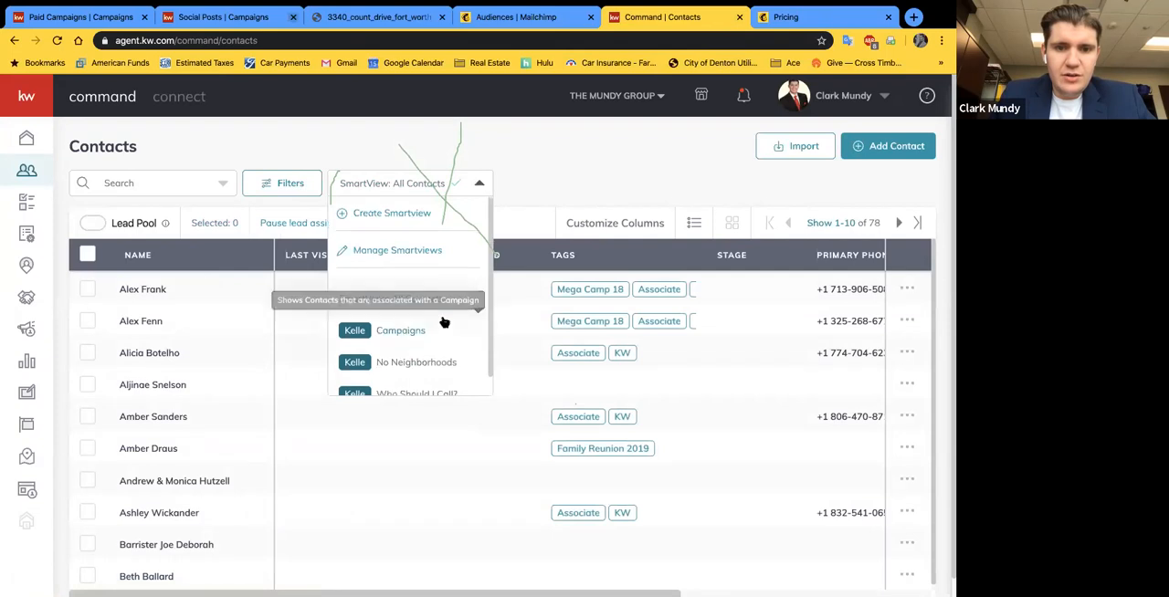
scroll(425, 278, "down", 1)
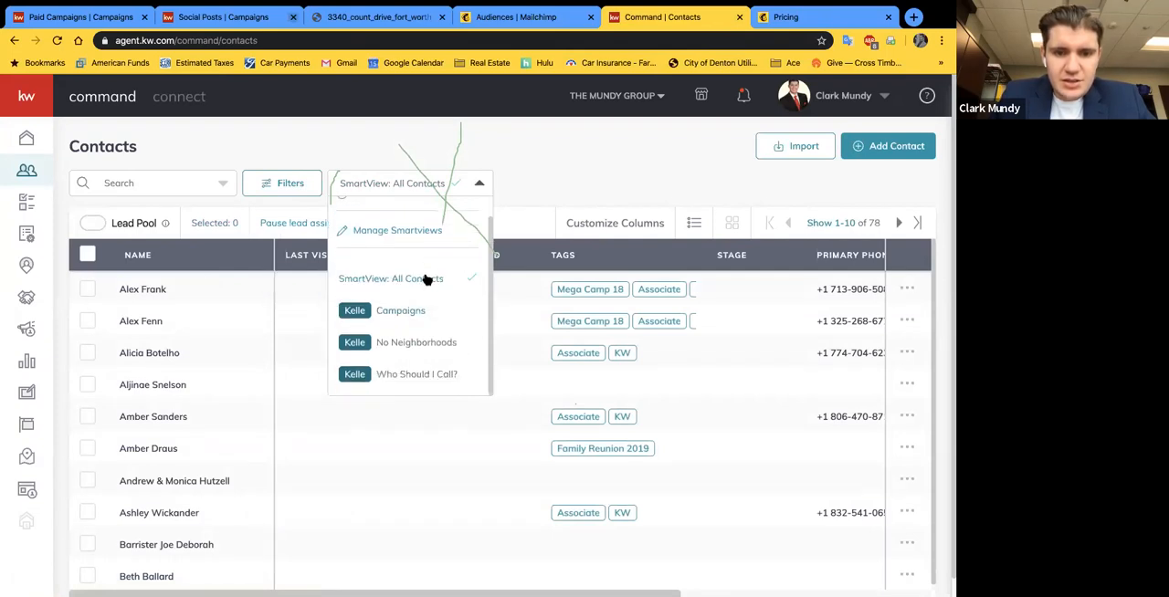
scroll(420, 257, "up", 1)
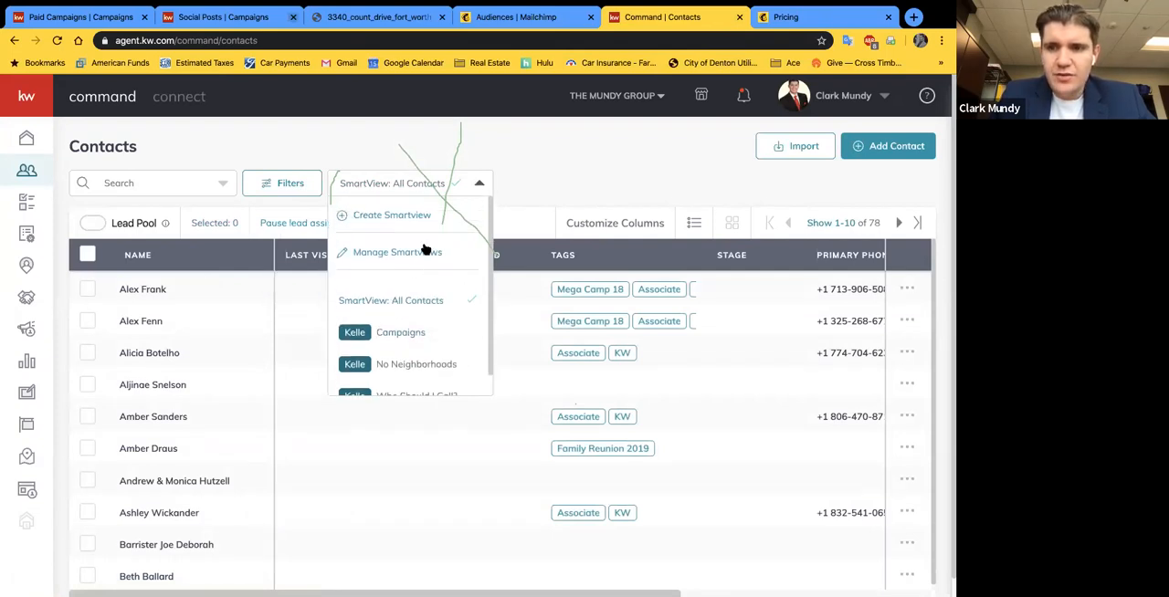
left_click(477, 182)
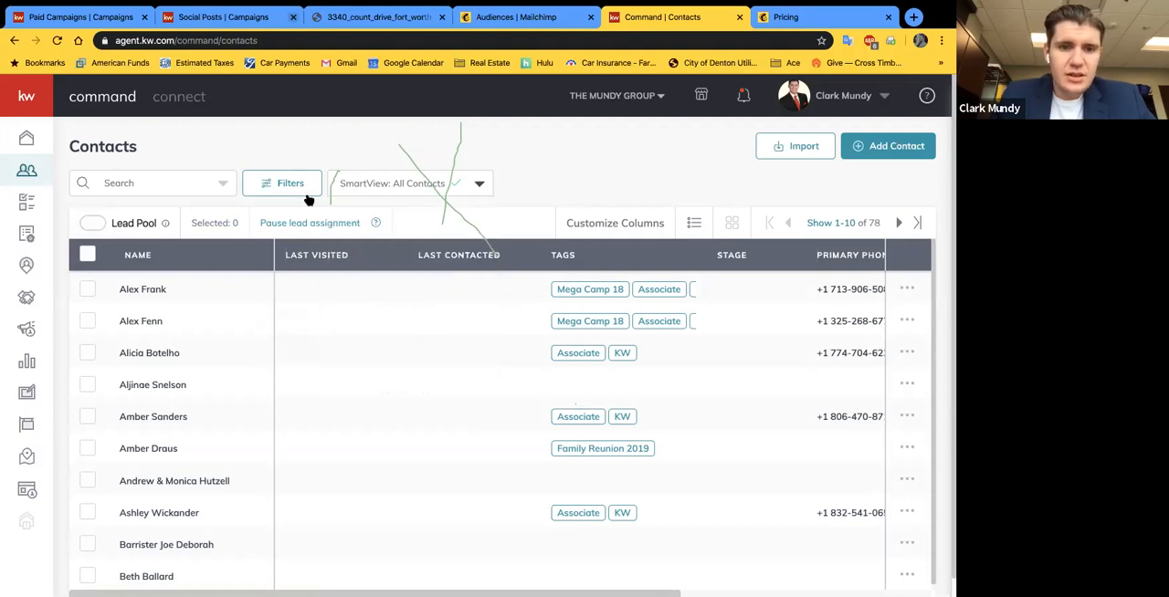
Step: Filter the contacts list by limiting the contact type to Leads Only and apply the filter
left_click(291, 183)
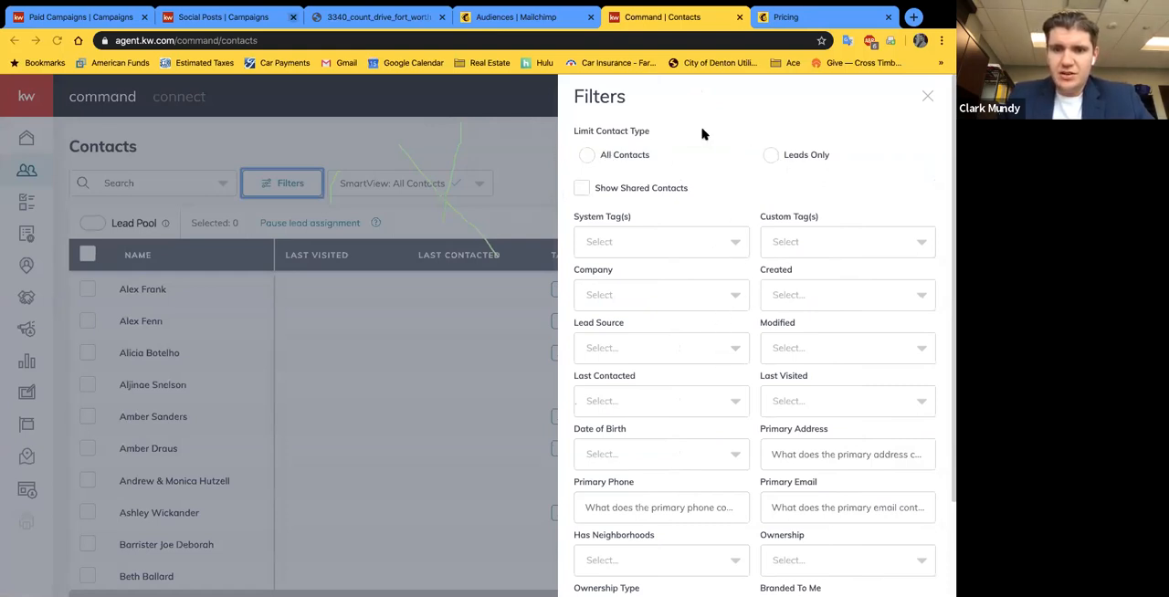
left_click(768, 156)
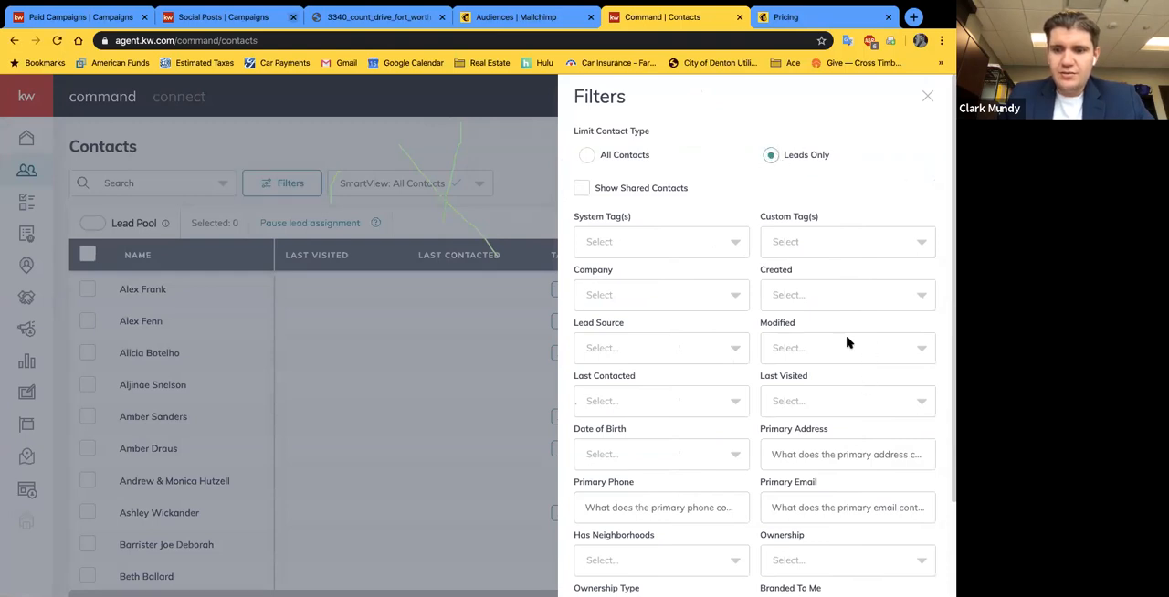
scroll(867, 411, "down", 2)
left_click(894, 570)
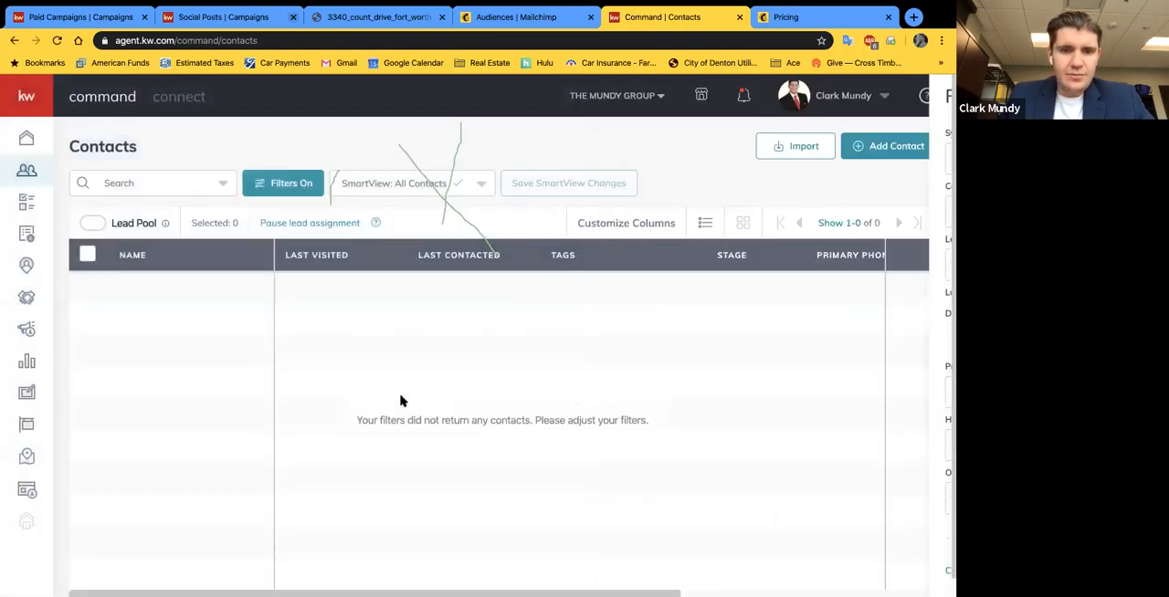